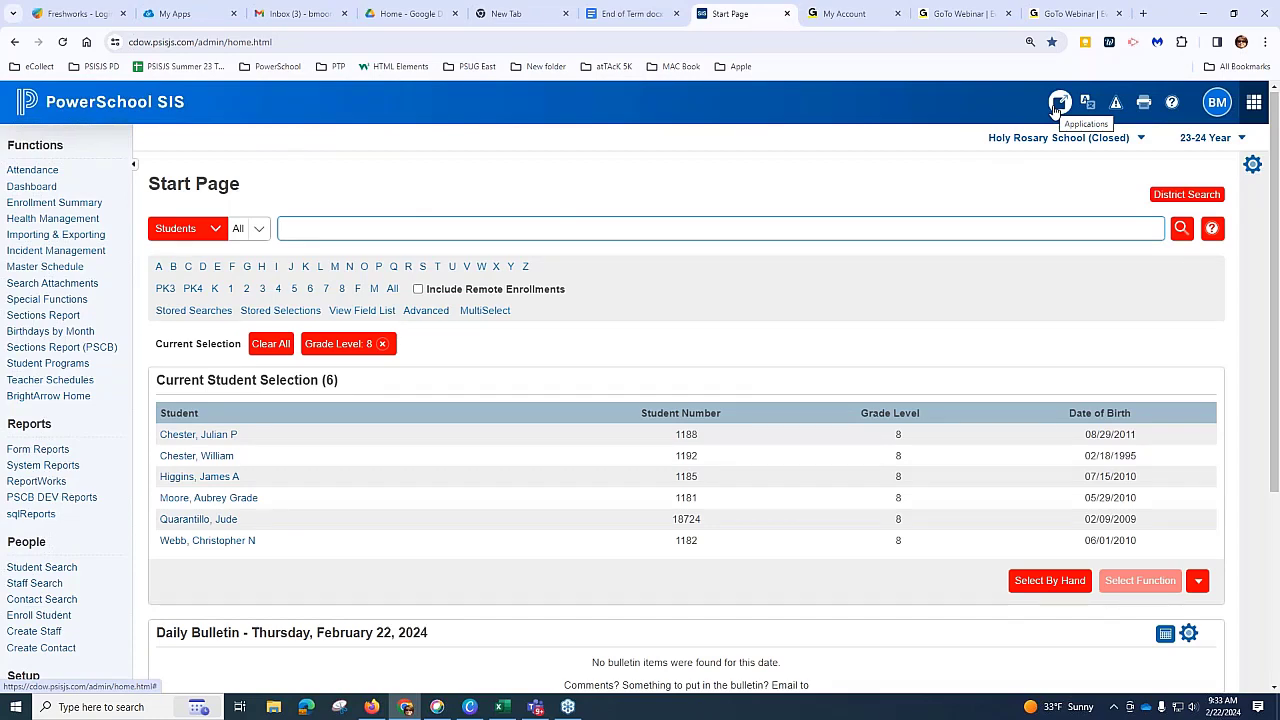
Step: View the Elementary End of Term document from the applications drawer, close it, and locate the same link under the start page's Applications list
click(1057, 104)
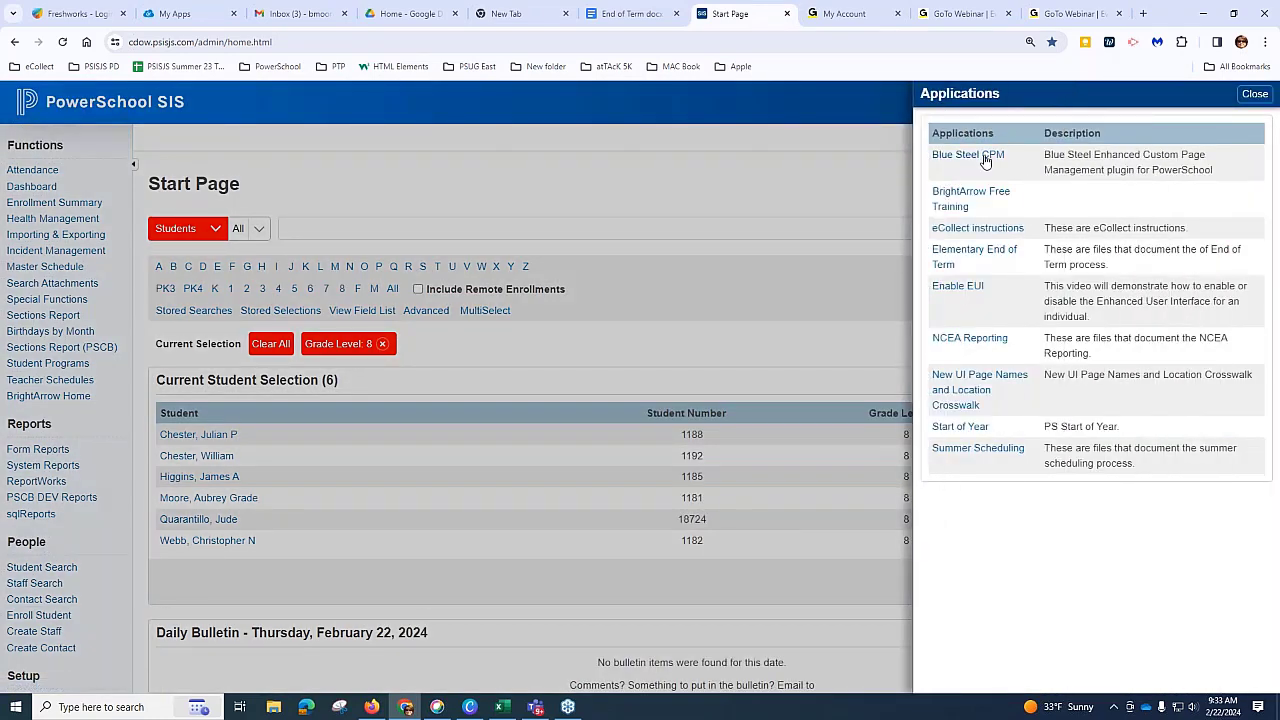
click(948, 258)
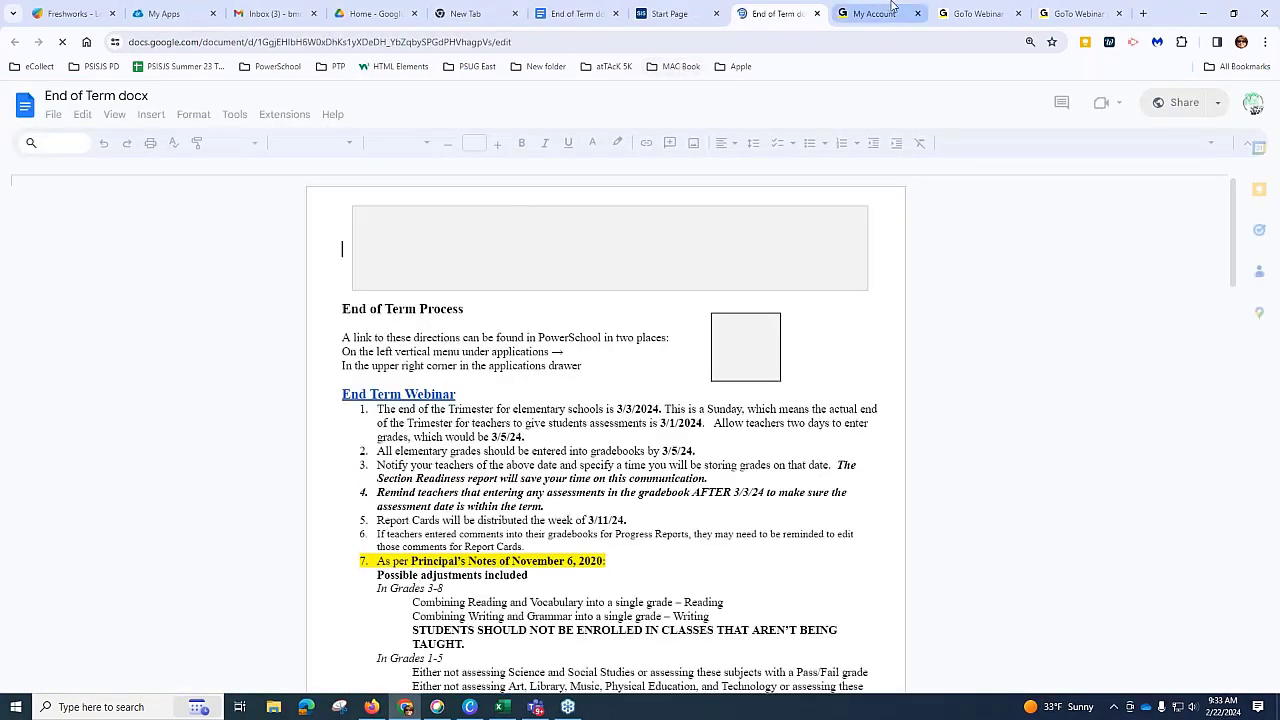
click(816, 14)
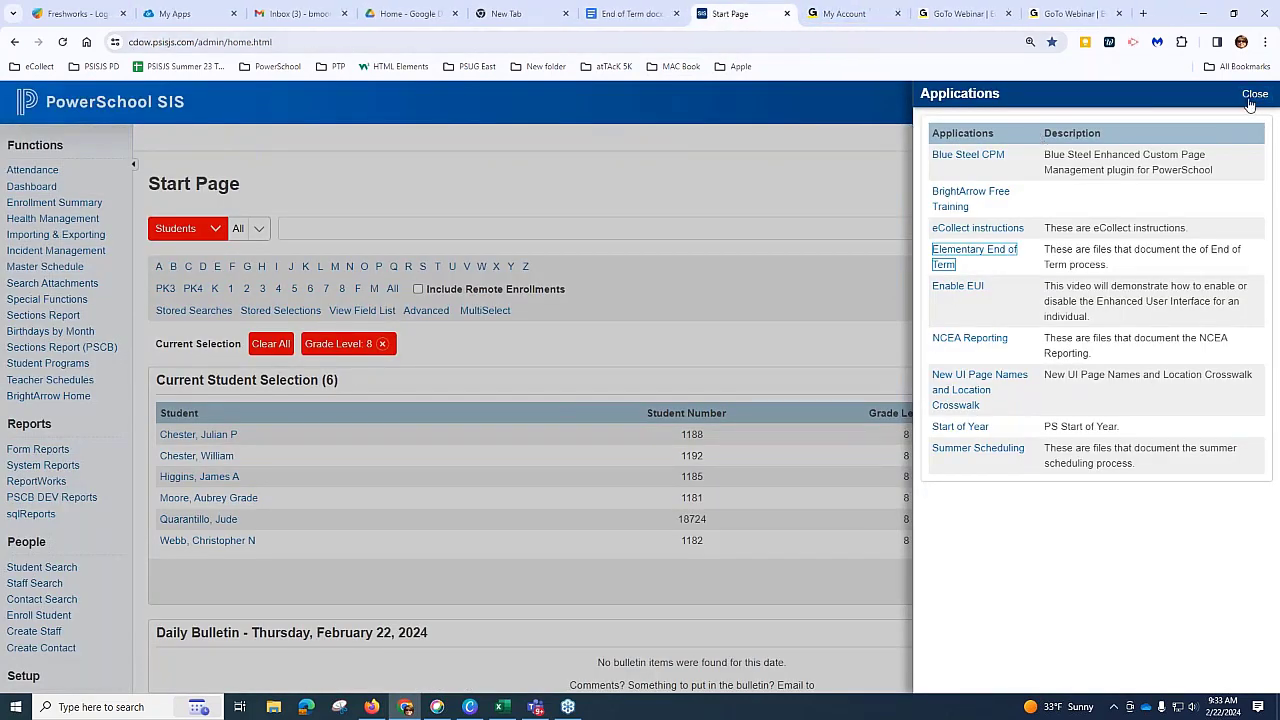
click(1250, 100)
scroll(97, 404, down, 3)
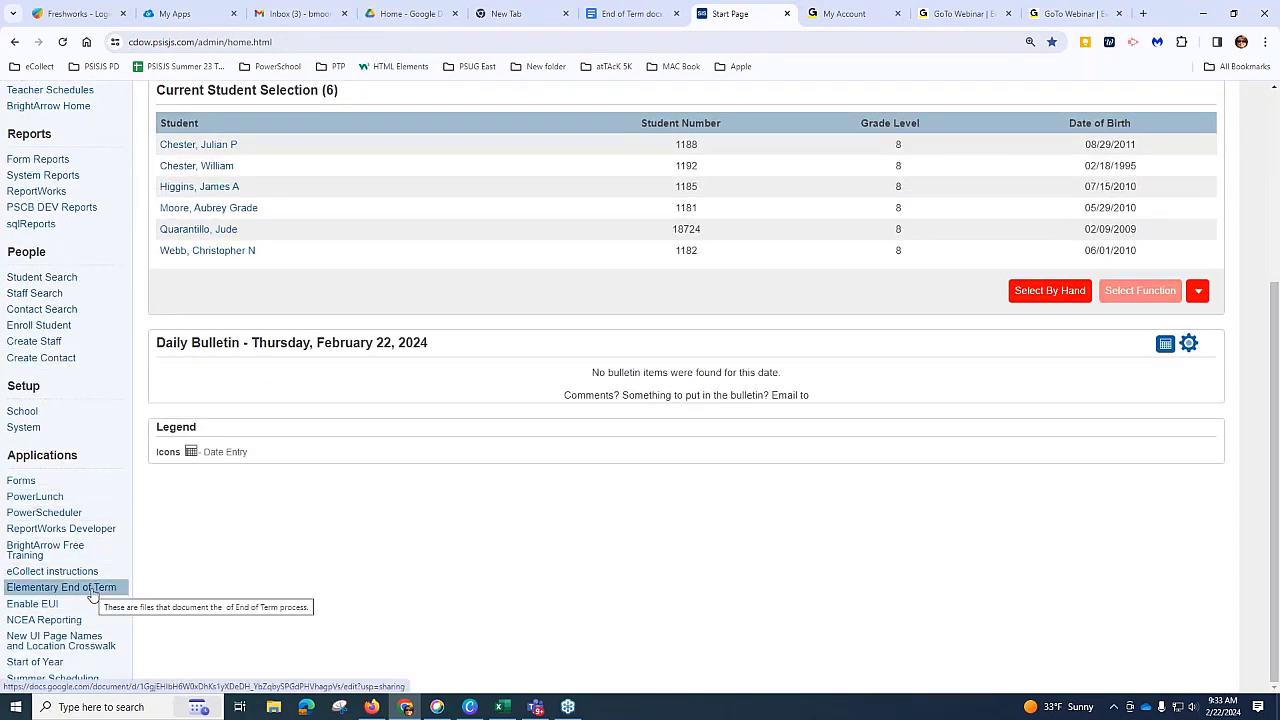
scroll(437, 497, up, 3)
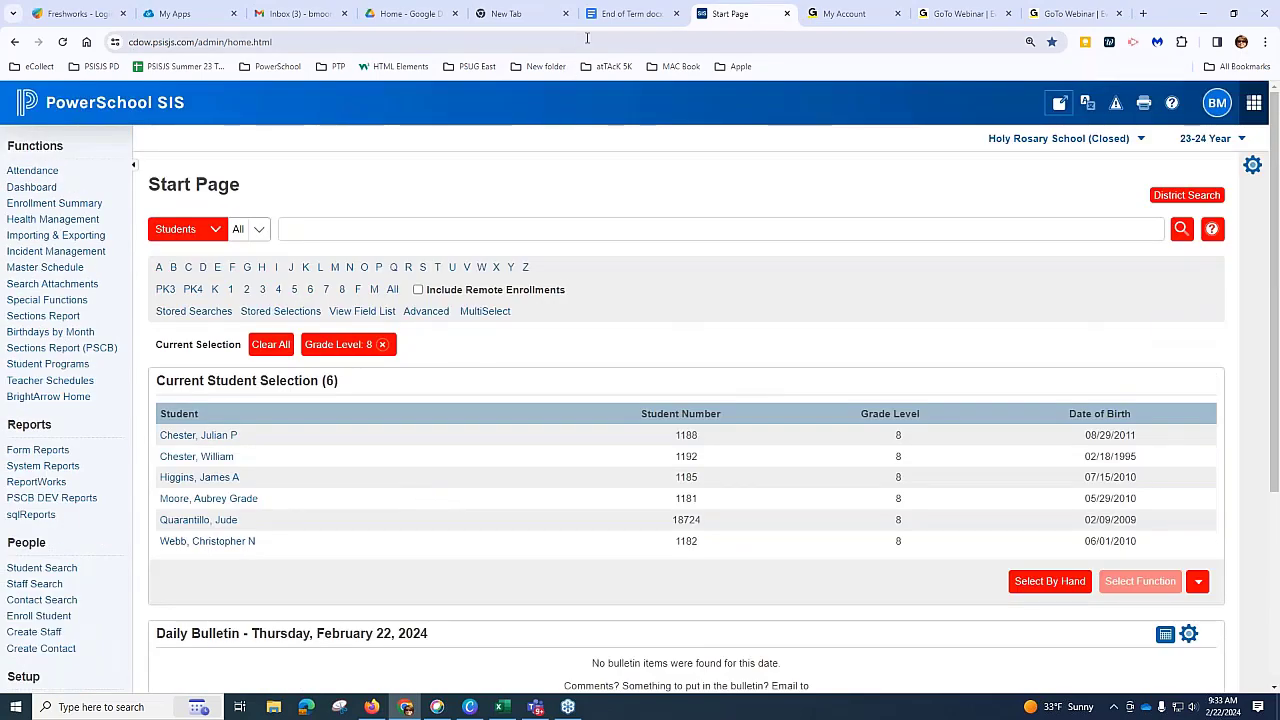
Step: Review the End of Term document down to the grade verification item and open its linked Section Readiness Report document for teachers
click(612, 16)
scroll(554, 348, down, 1)
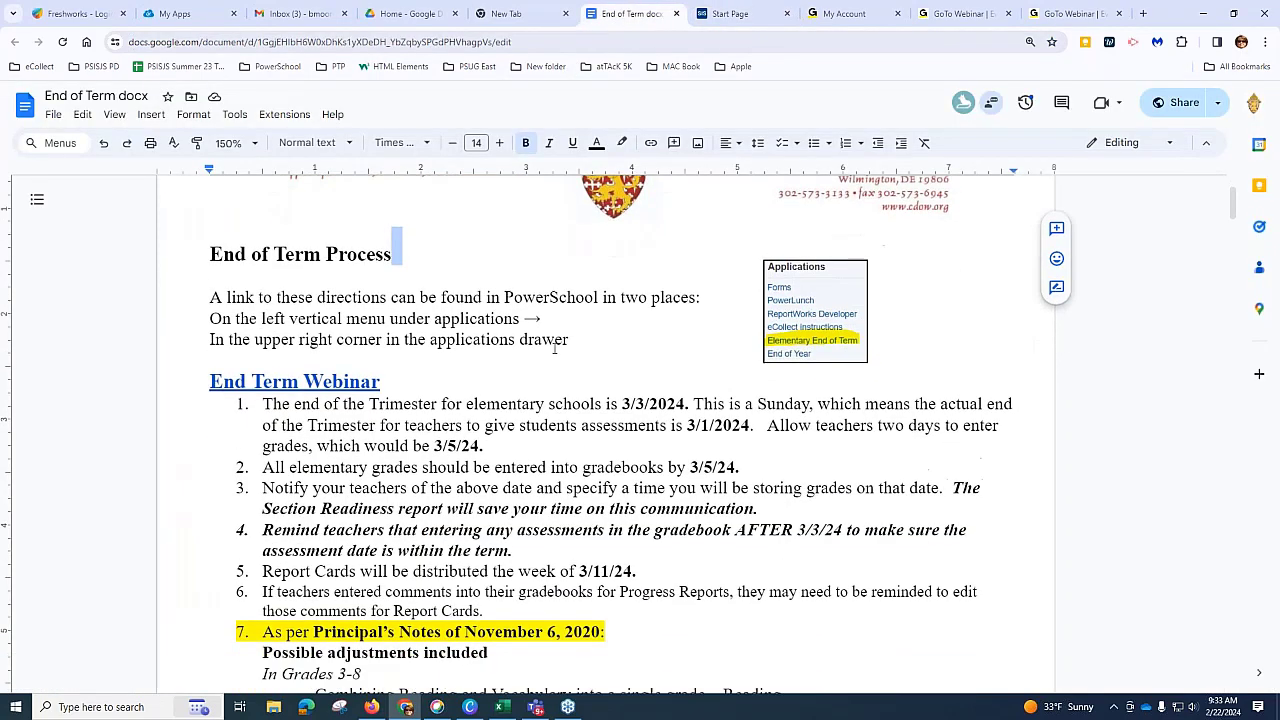
scroll(554, 348, down, 1)
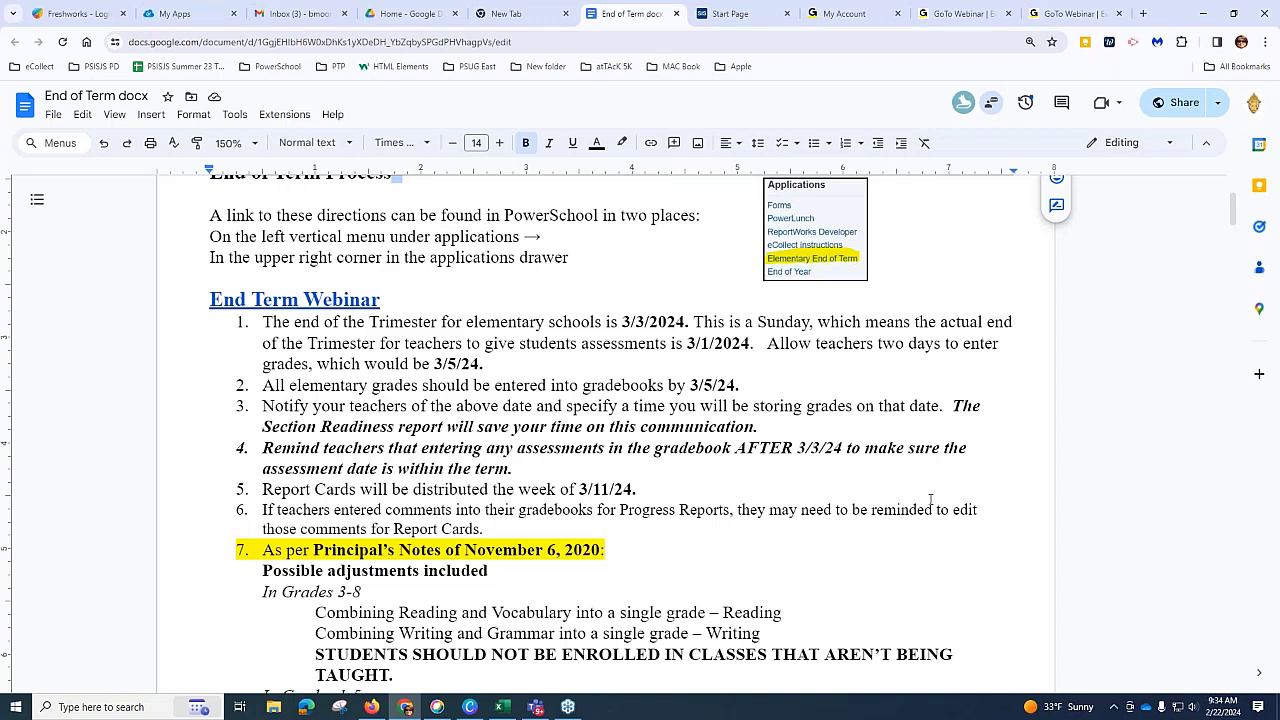
scroll(370, 378, down, 3)
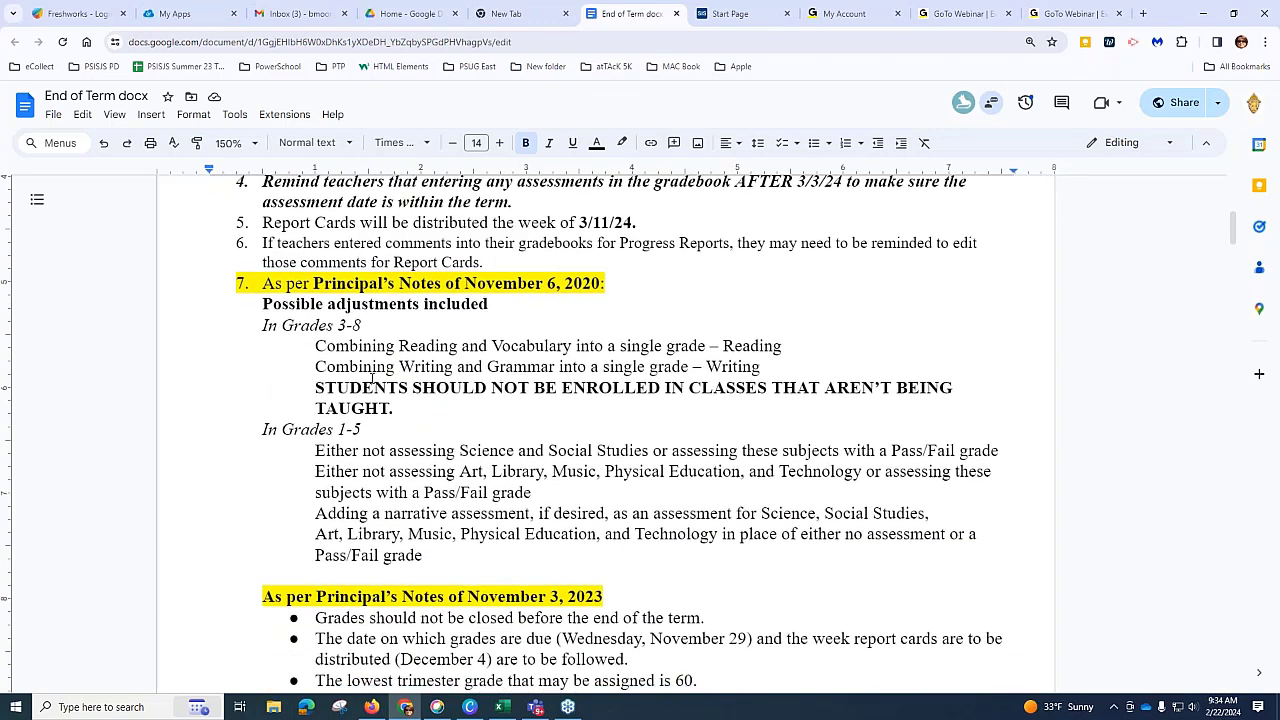
scroll(370, 378, down, 8)
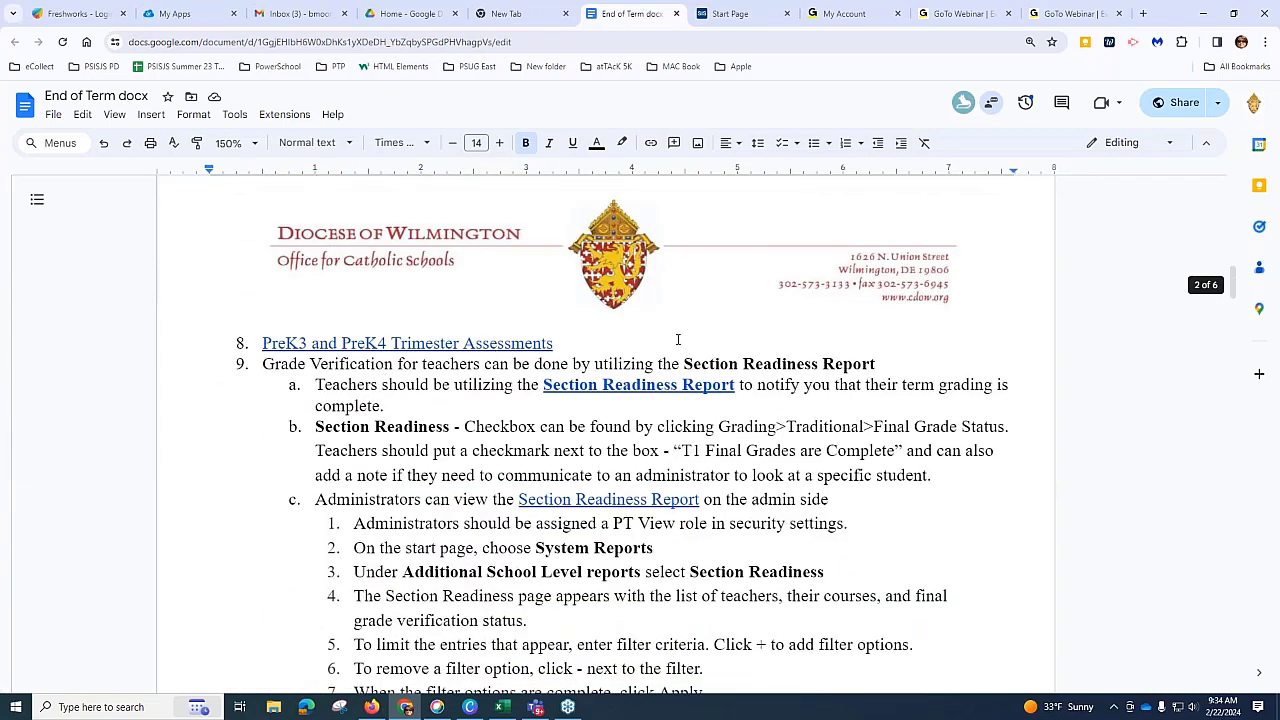
click(603, 385)
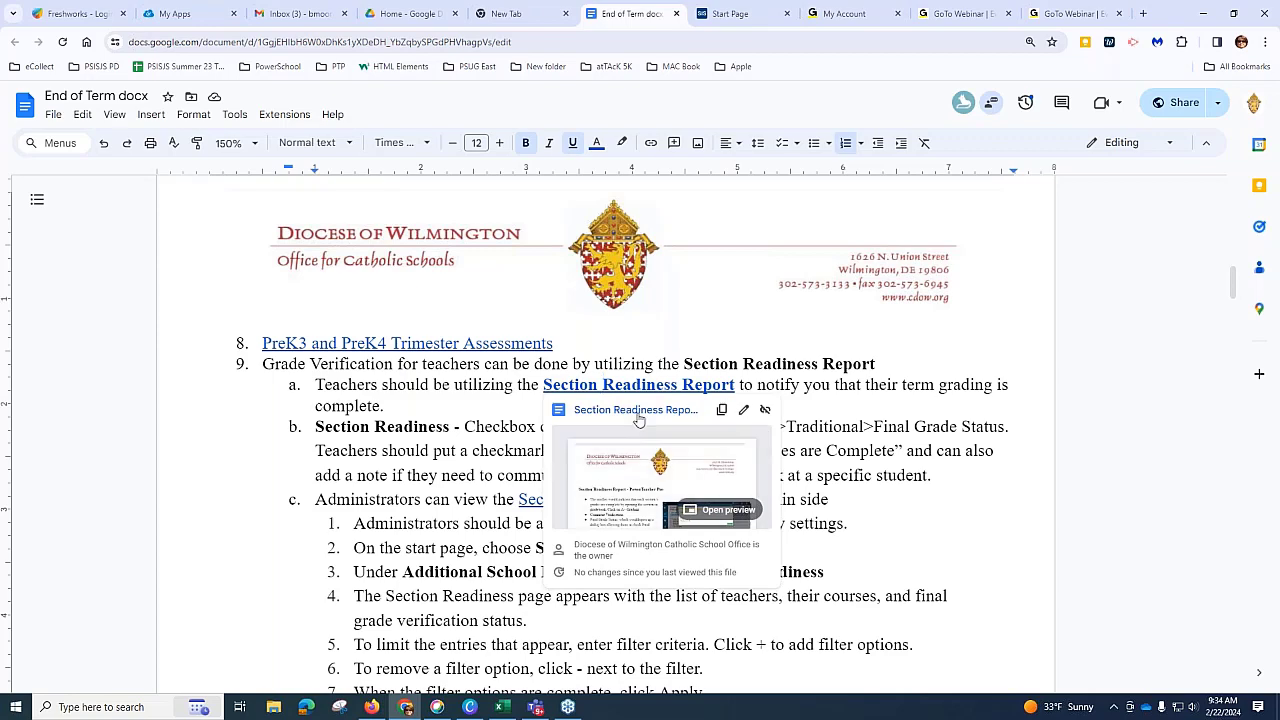
click(616, 405)
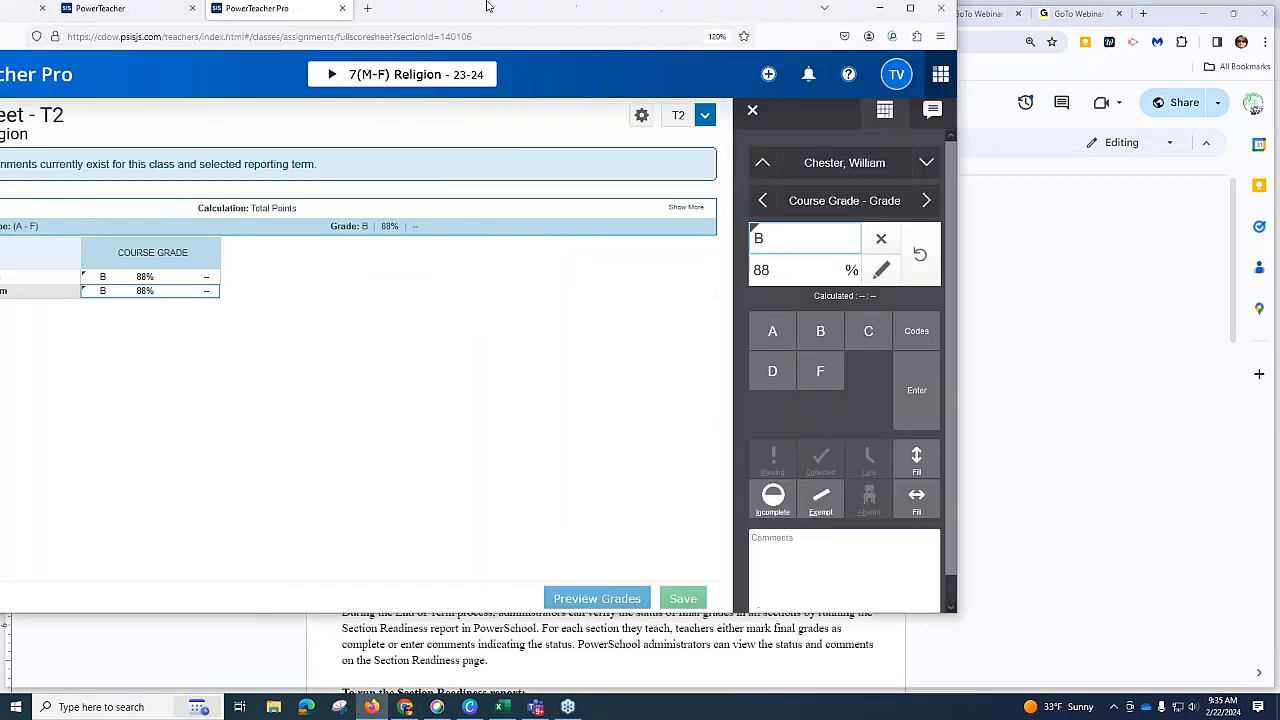
Step: Switch to PowerTeacher Pro, show the traditional grades for 7(M-F) Religion, and save the T2 final grades as complete
drag(0, 10, 645, 23)
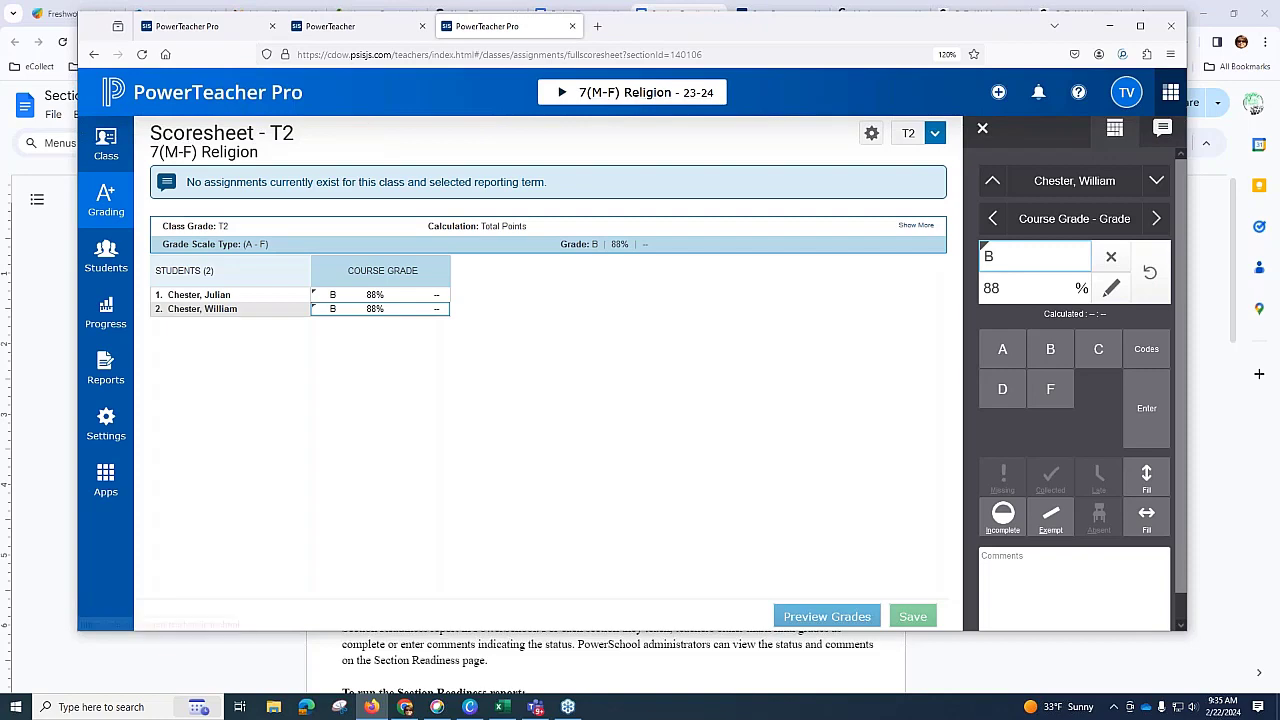
click(103, 205)
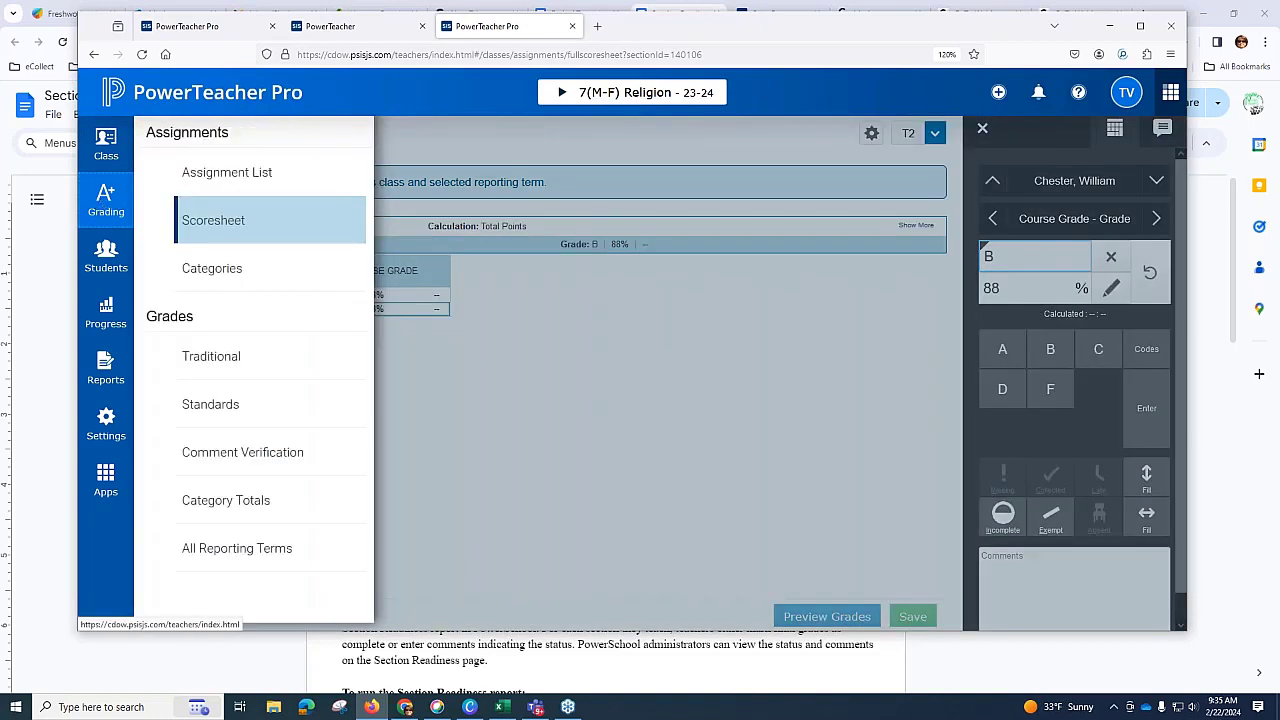
click(214, 357)
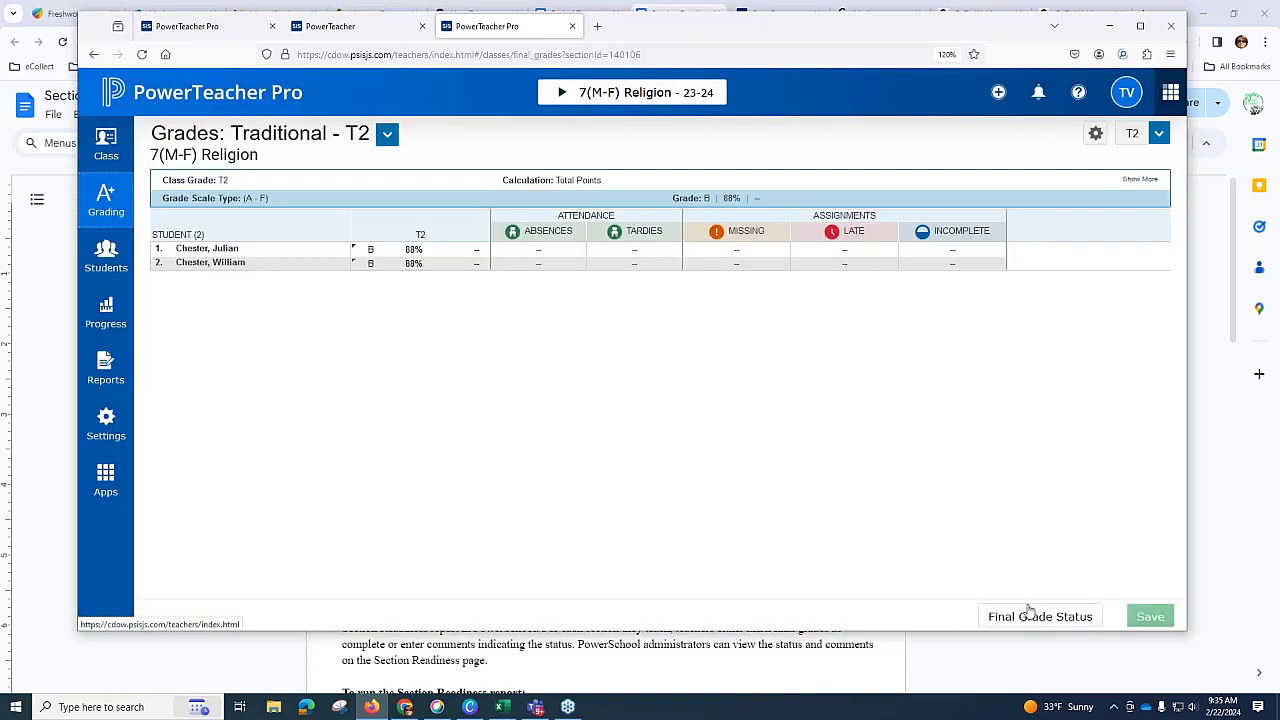
click(1034, 620)
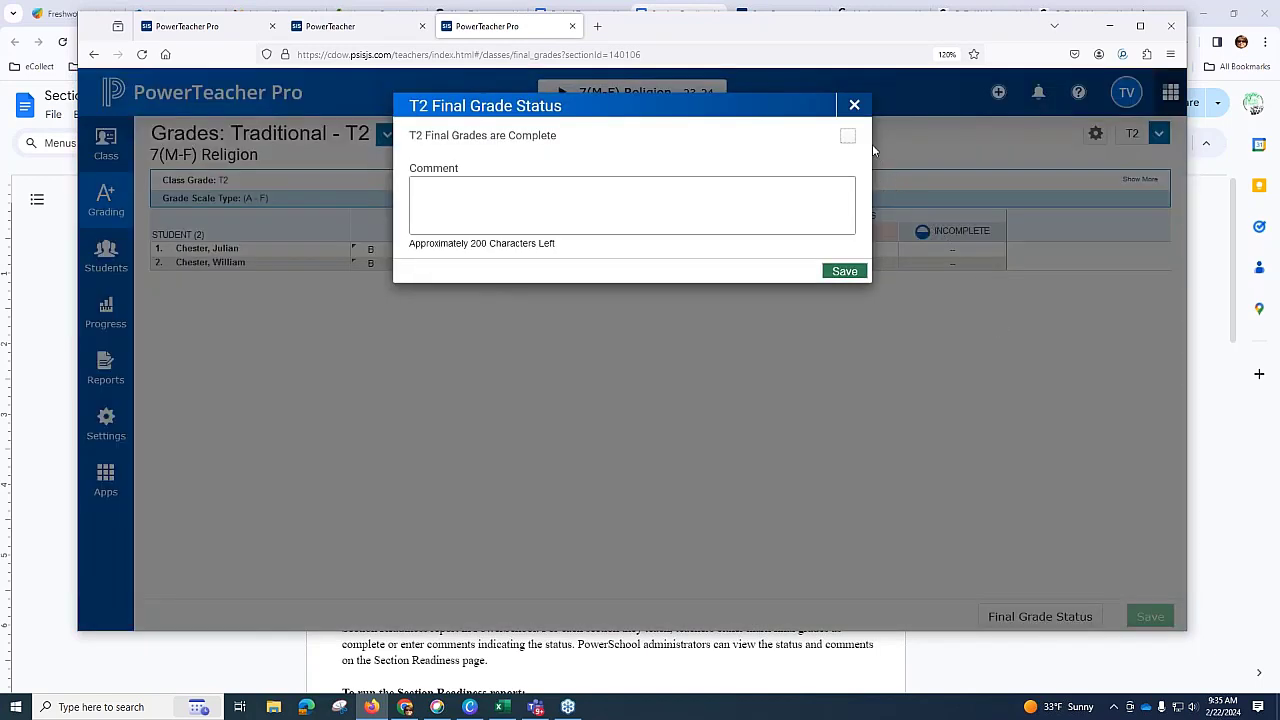
click(848, 136)
click(852, 273)
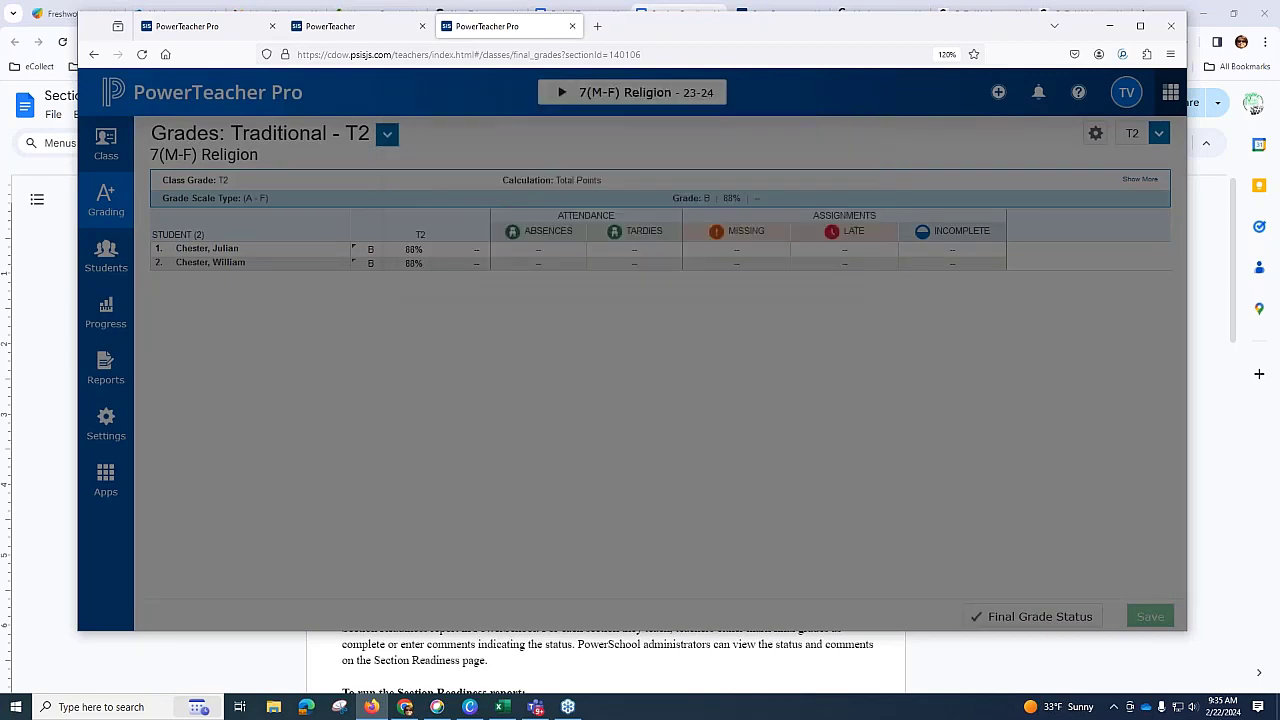
Step: Switch the gradebook to the 3(M-F) Social Studies - Gr 8 class
click(568, 95)
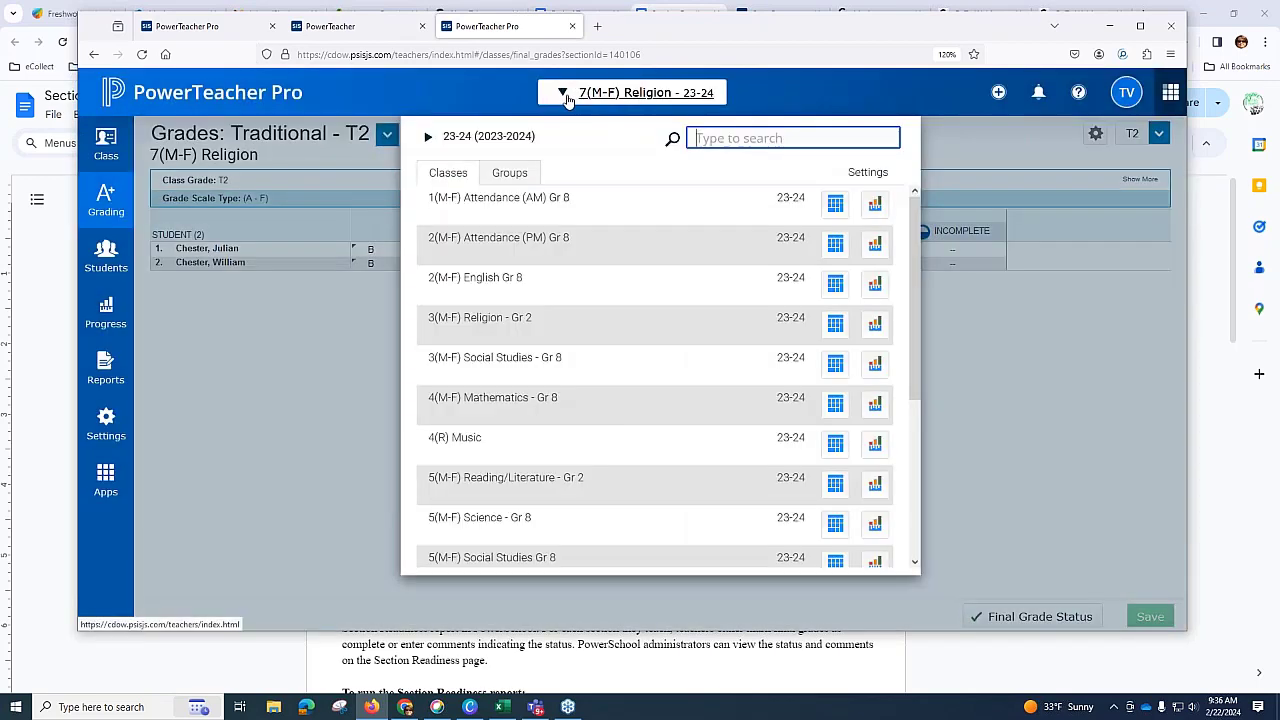
click(505, 360)
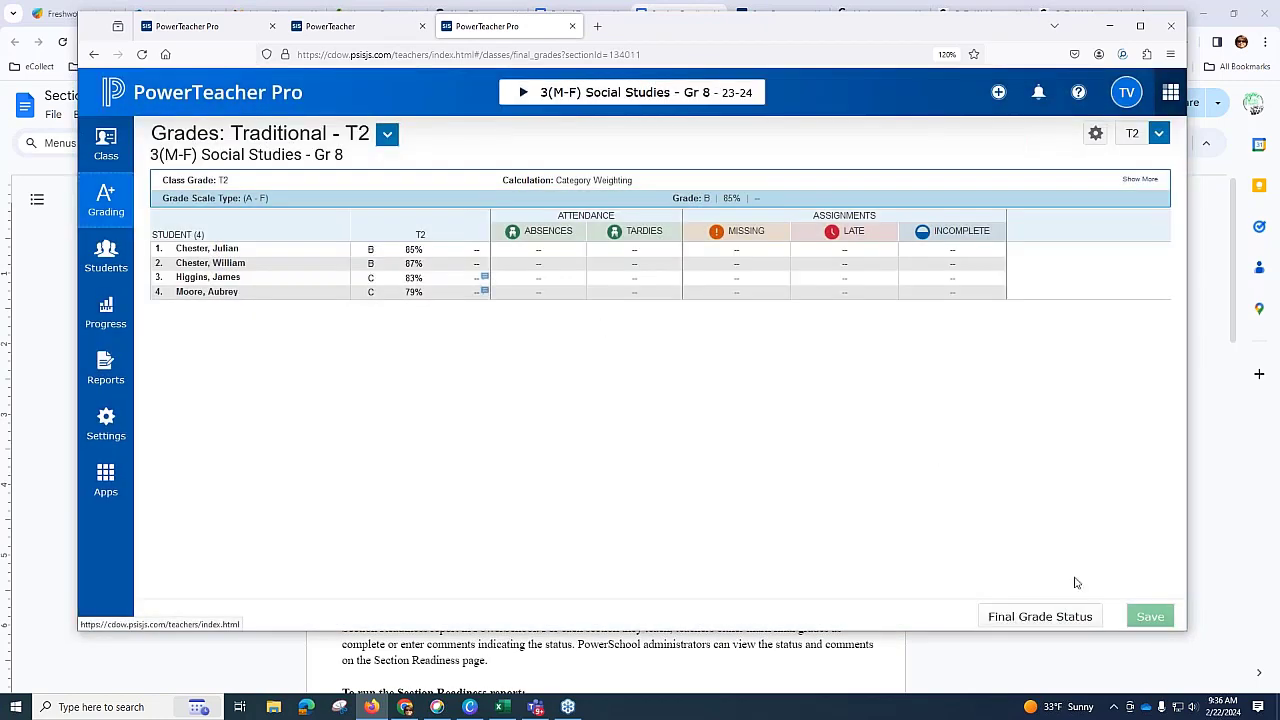
click(1041, 616)
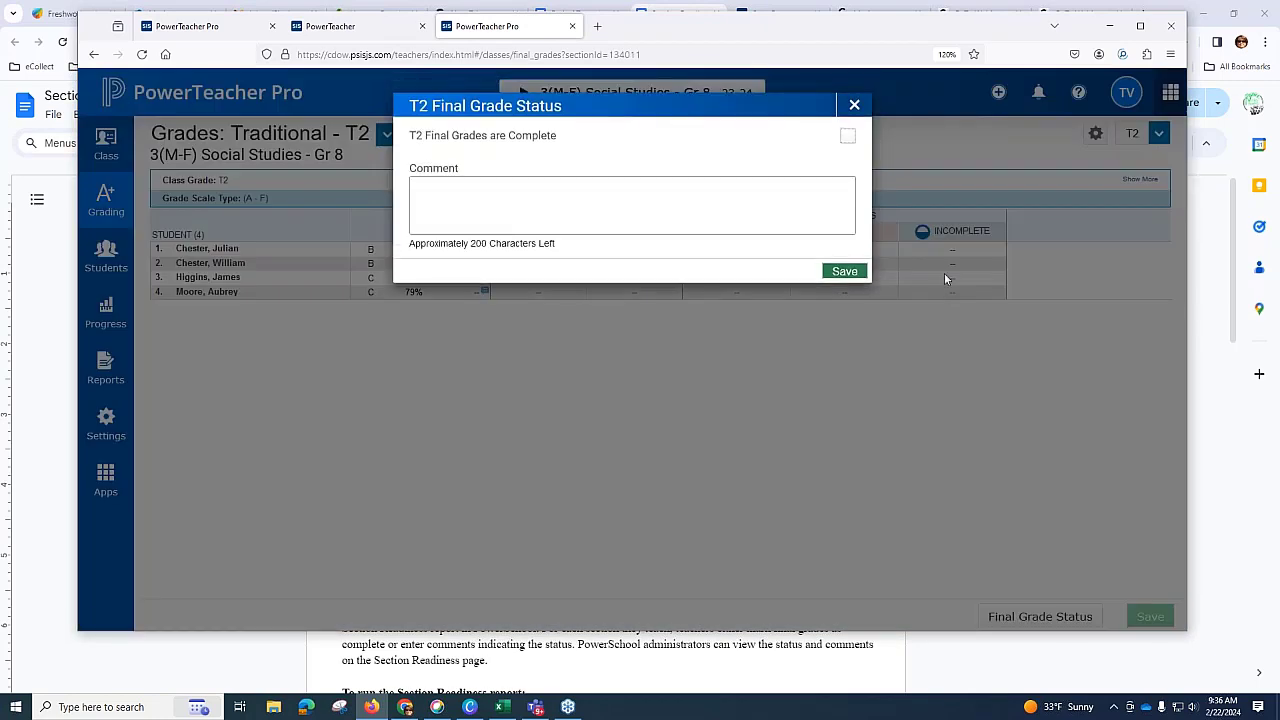
click(847, 136)
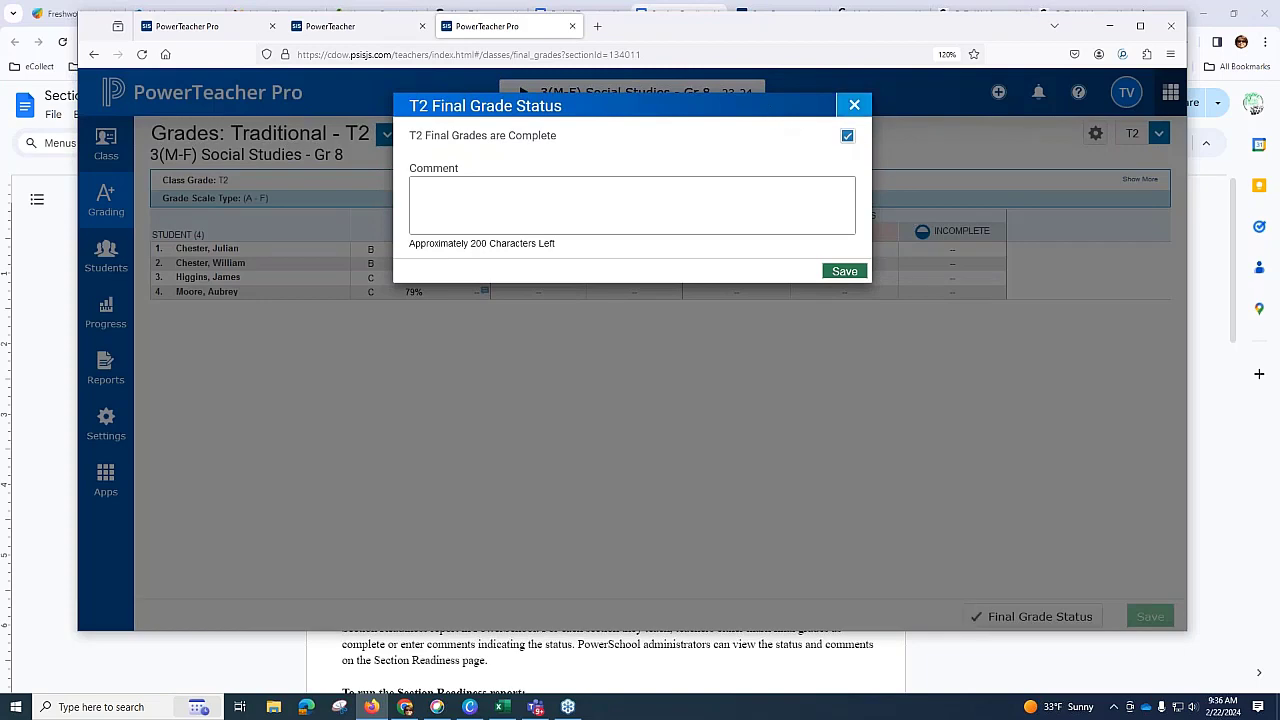
click(854, 104)
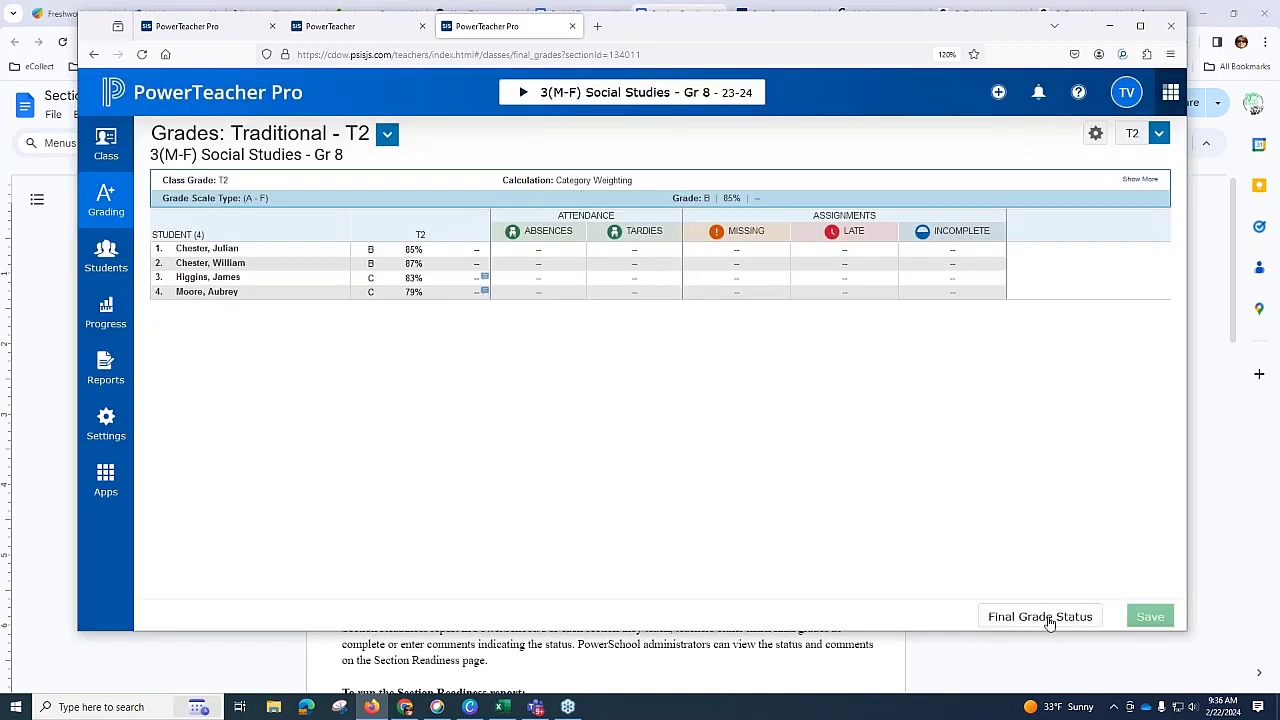
Step: Mark the Social Studies T2 final grades as complete, add a comment asking for a review of one student's grades, and save
click(1048, 616)
click(847, 136)
click(738, 198)
text(Ples)
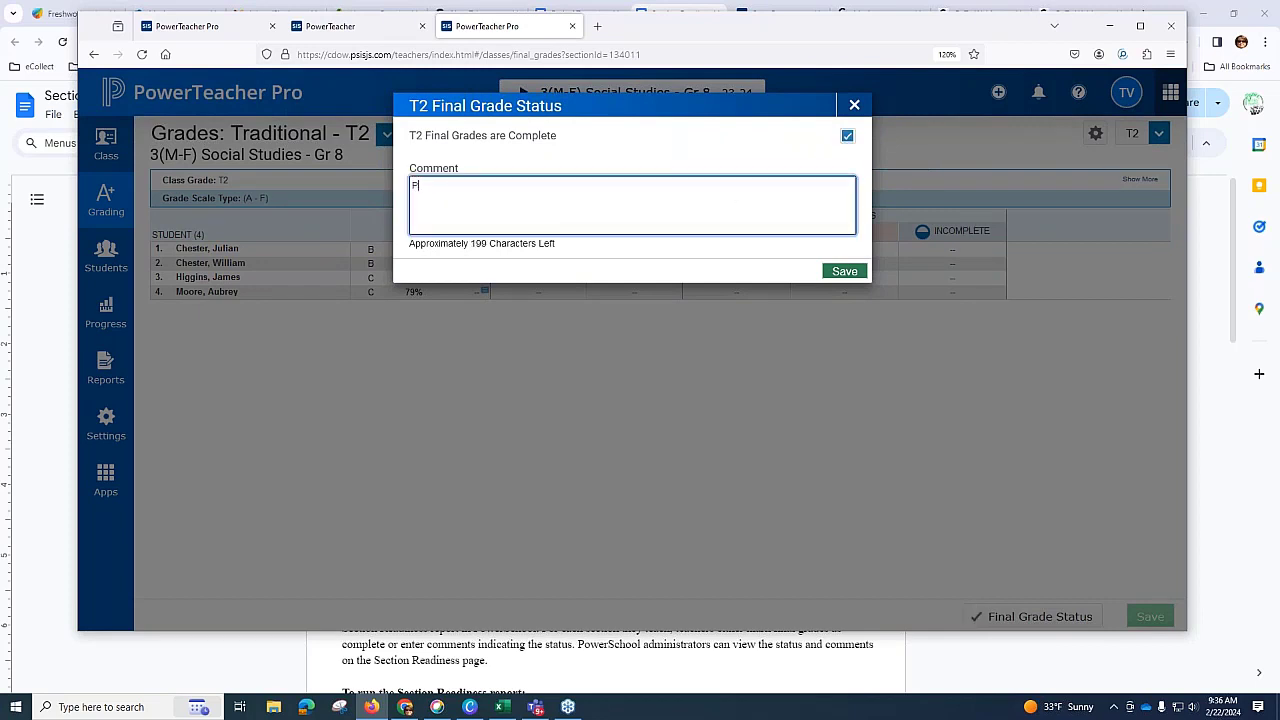
key(BackSpace)
text(ease review James' Grades.)
click(844, 271)
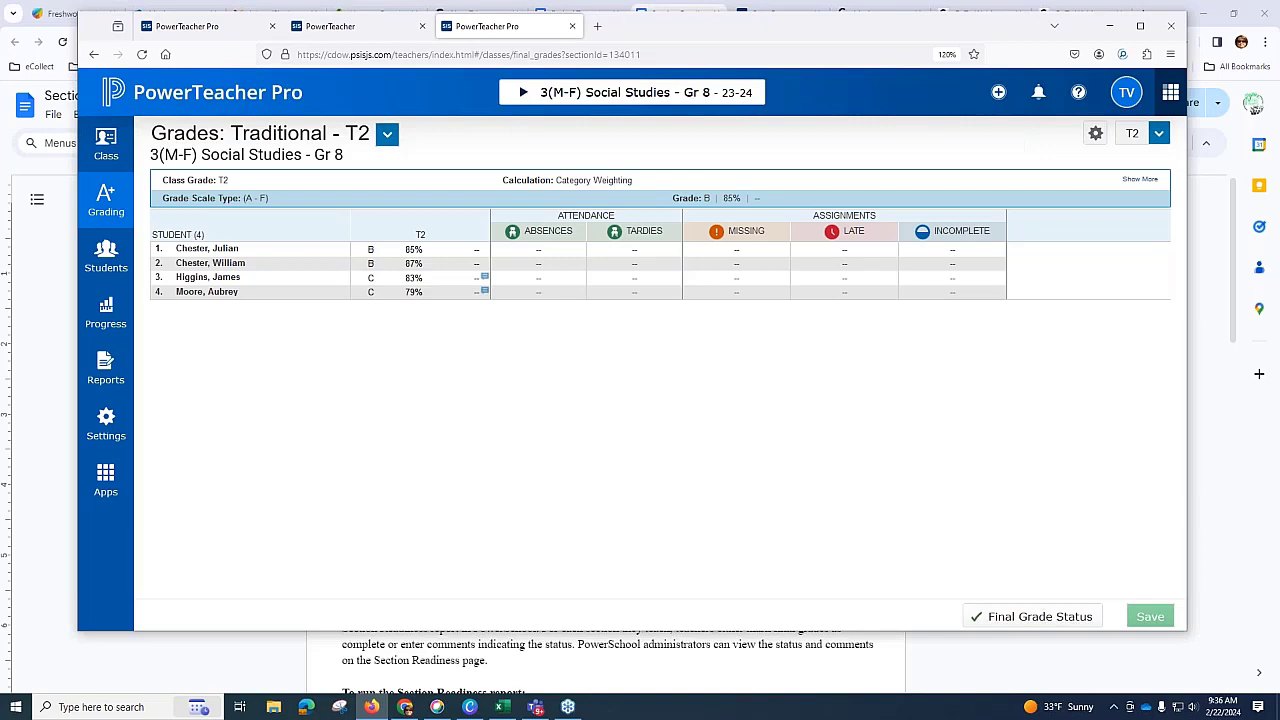
Step: Switch to the 4(M-F) Mathematics - Gr 8 class and save its T2 final grades as complete
click(527, 93)
click(514, 399)
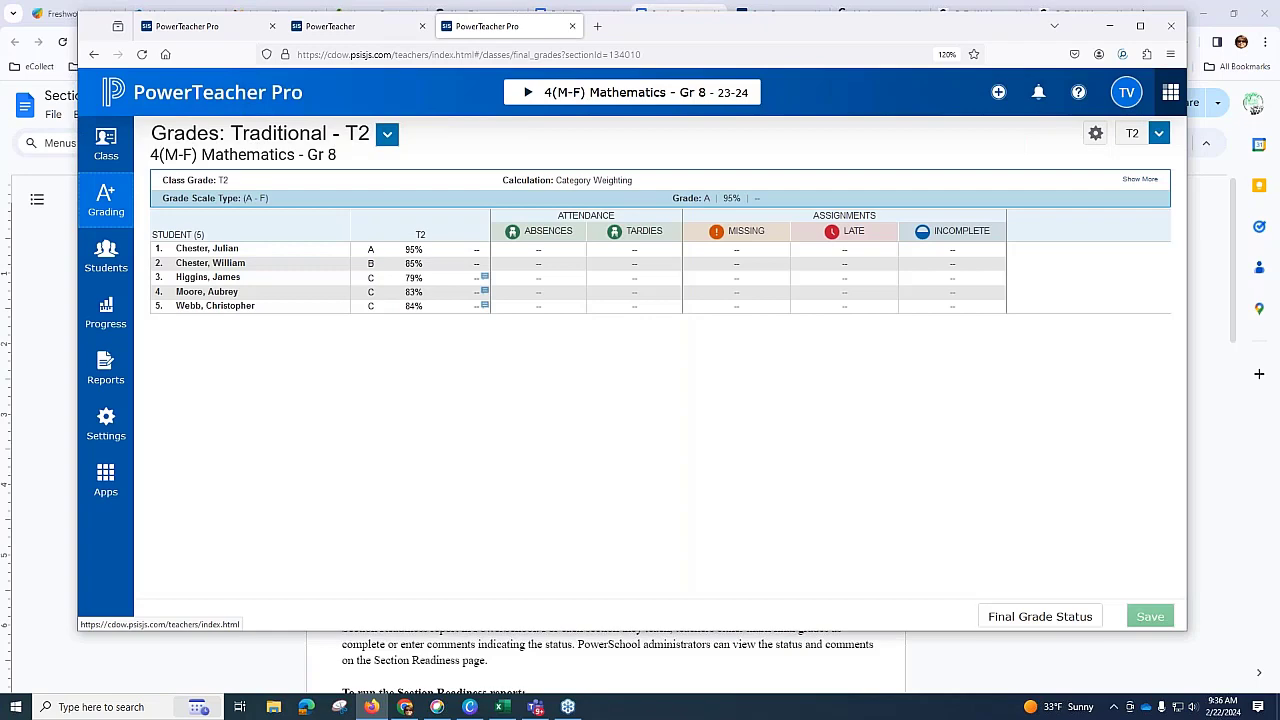
click(1030, 616)
click(846, 135)
click(842, 272)
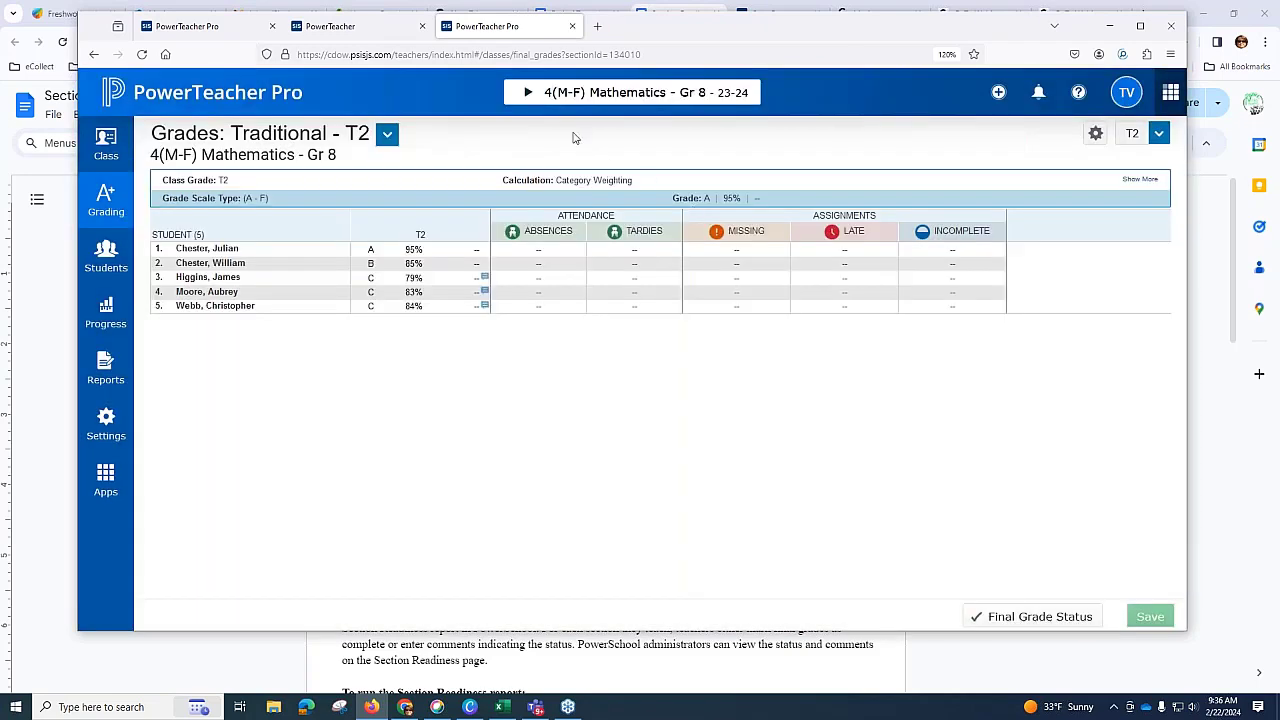
Step: Switch to the 5(M-F) Science - Gr 8 class and save its T2 final grades as complete
click(525, 93)
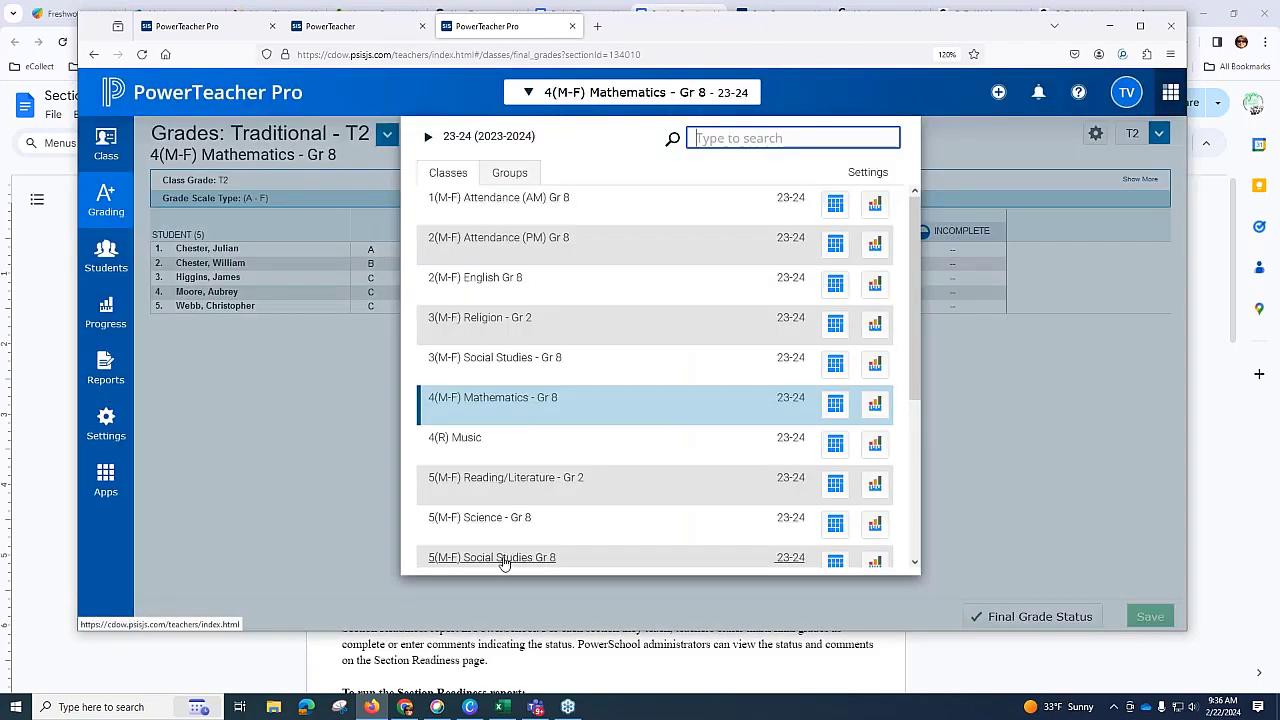
click(480, 518)
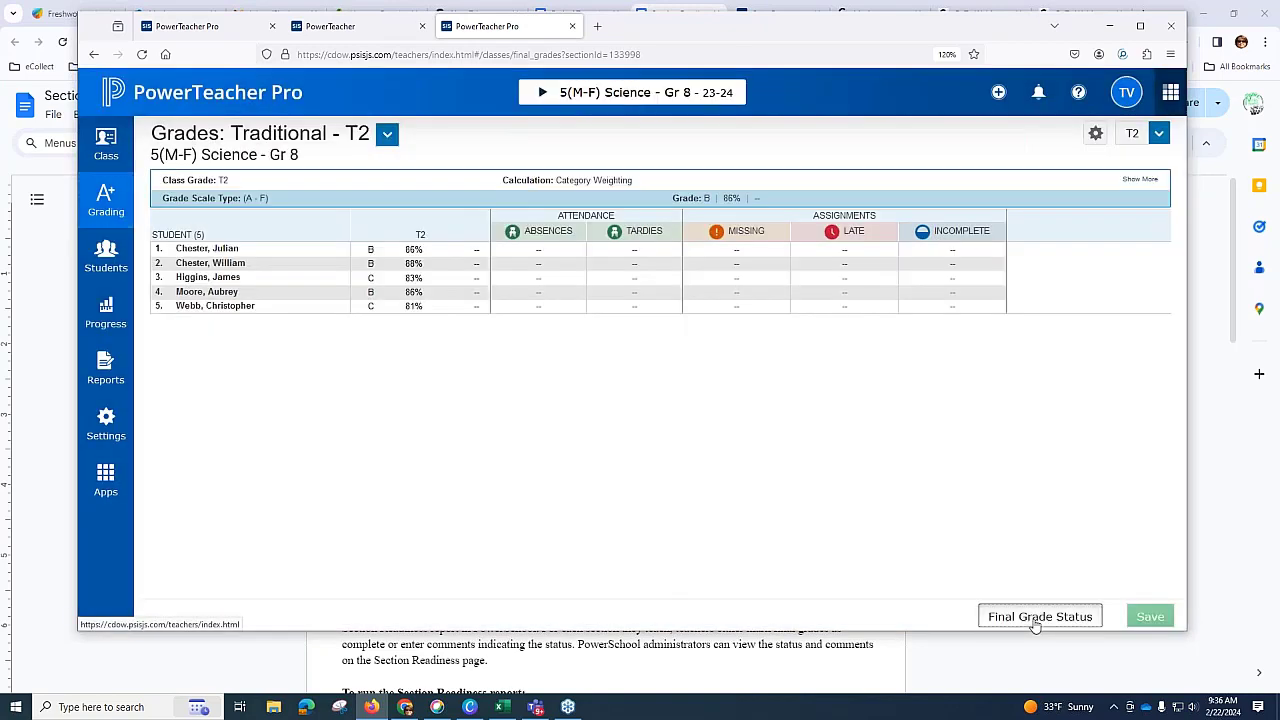
click(1035, 618)
click(847, 135)
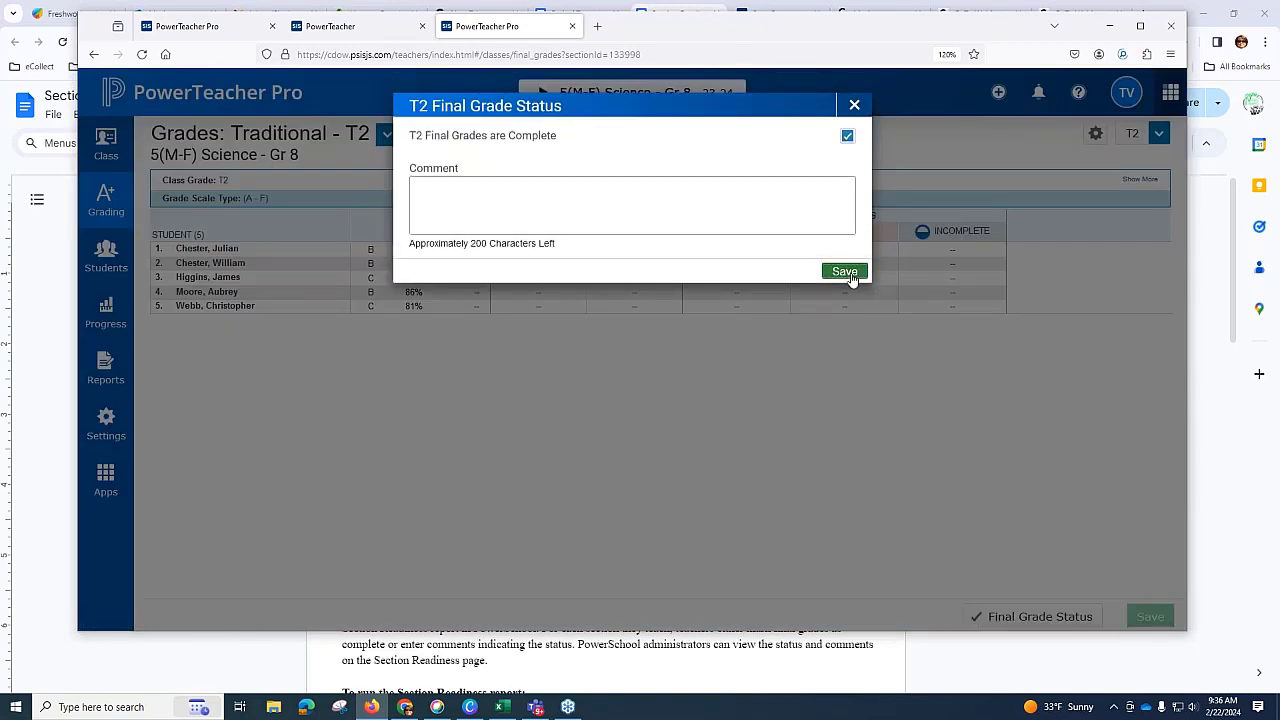
click(845, 272)
Step: Move the PowerTeacher Pro window out of view and return to the PowerSchool SIS start page
drag(925, 36, 0, 40)
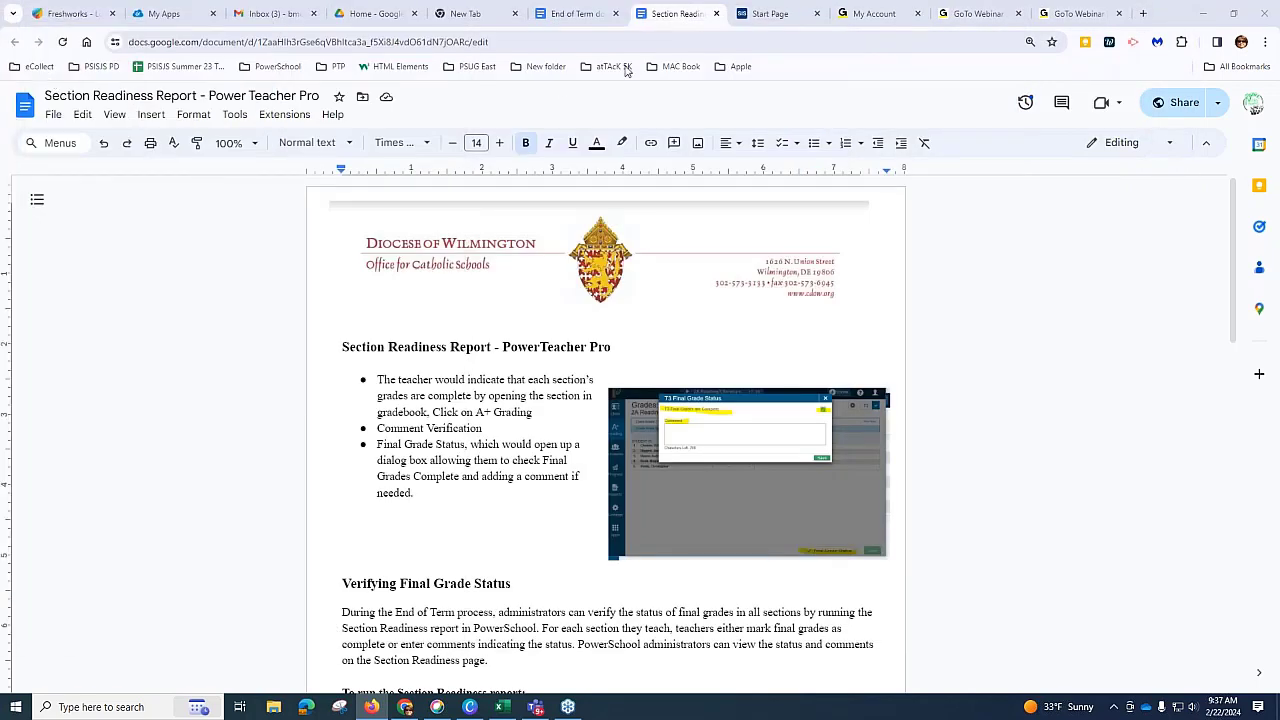
click(755, 18)
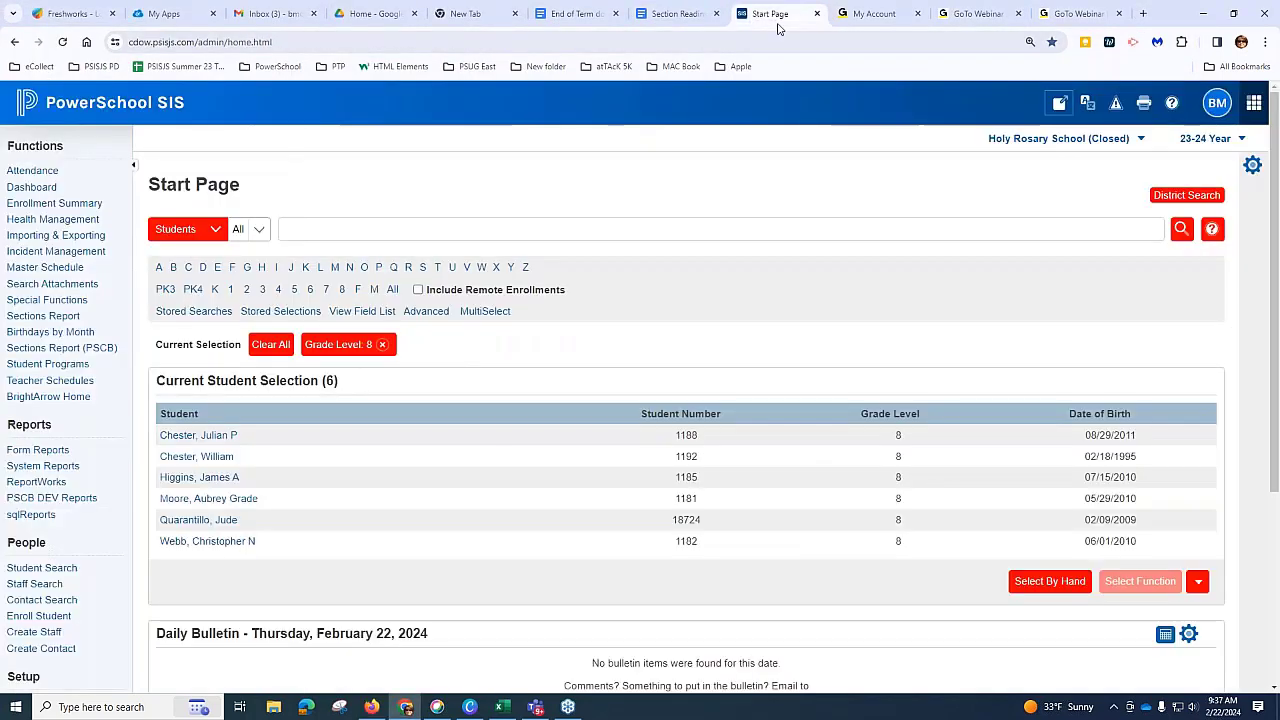
Step: Glance at the 8(R) Art - Gr 8 grades in PowerTeacher Pro, then return to the End of Term document's grade verification section
click(676, 14)
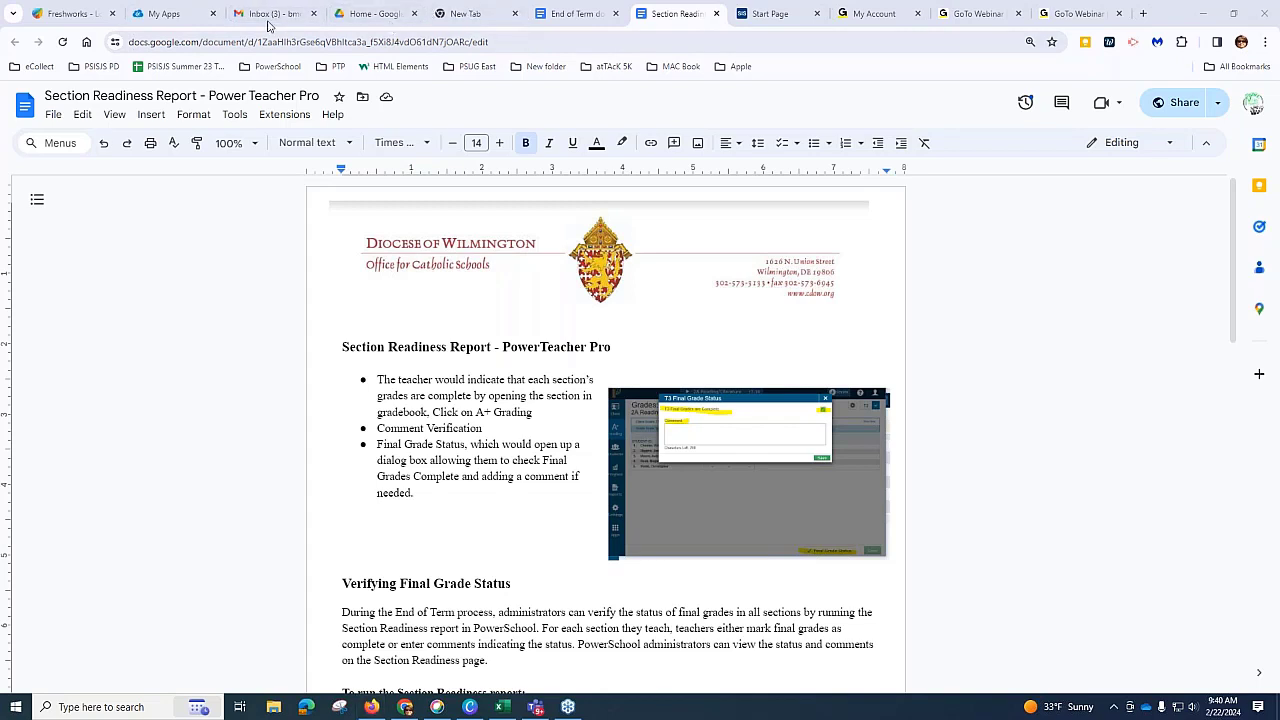
click(371, 707)
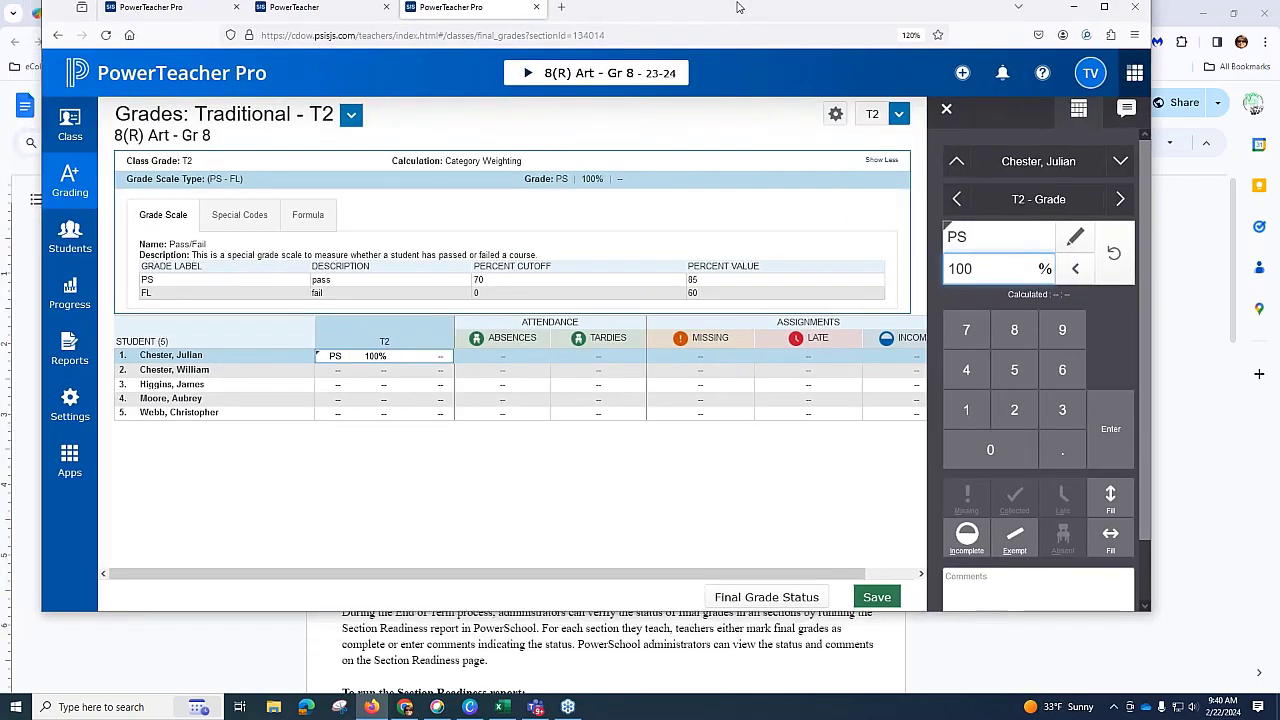
click(371, 707)
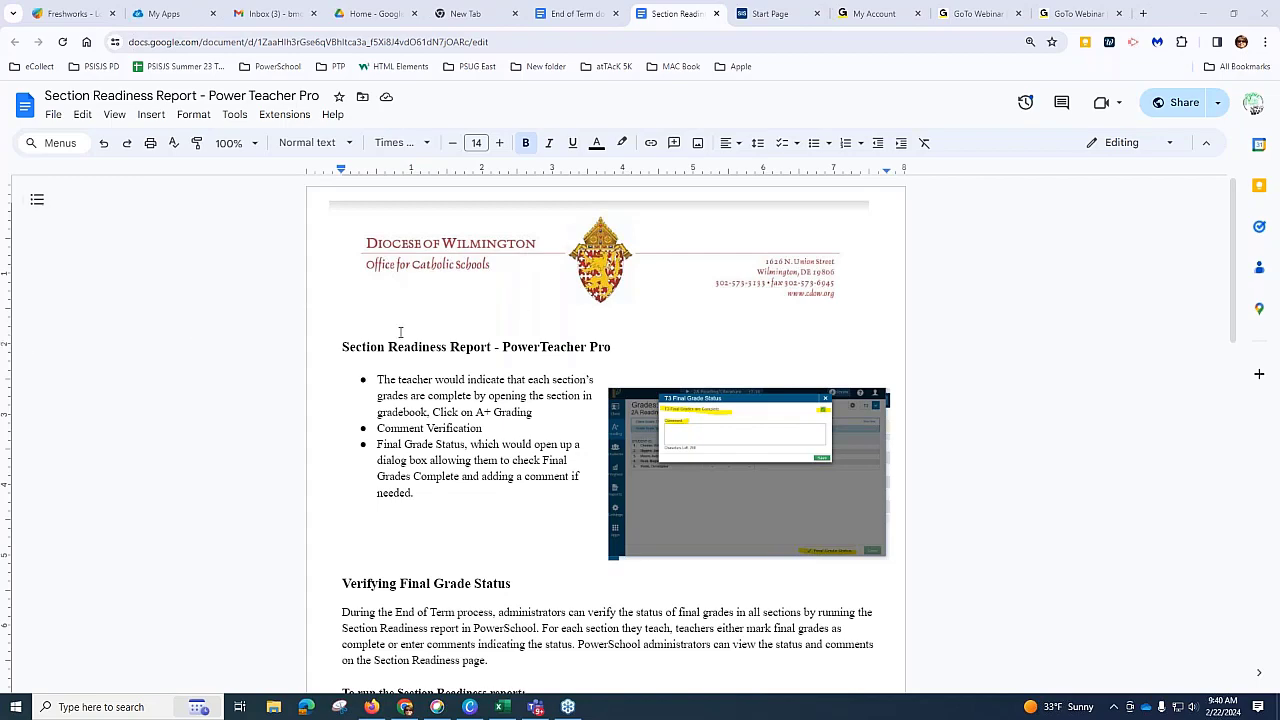
click(583, 346)
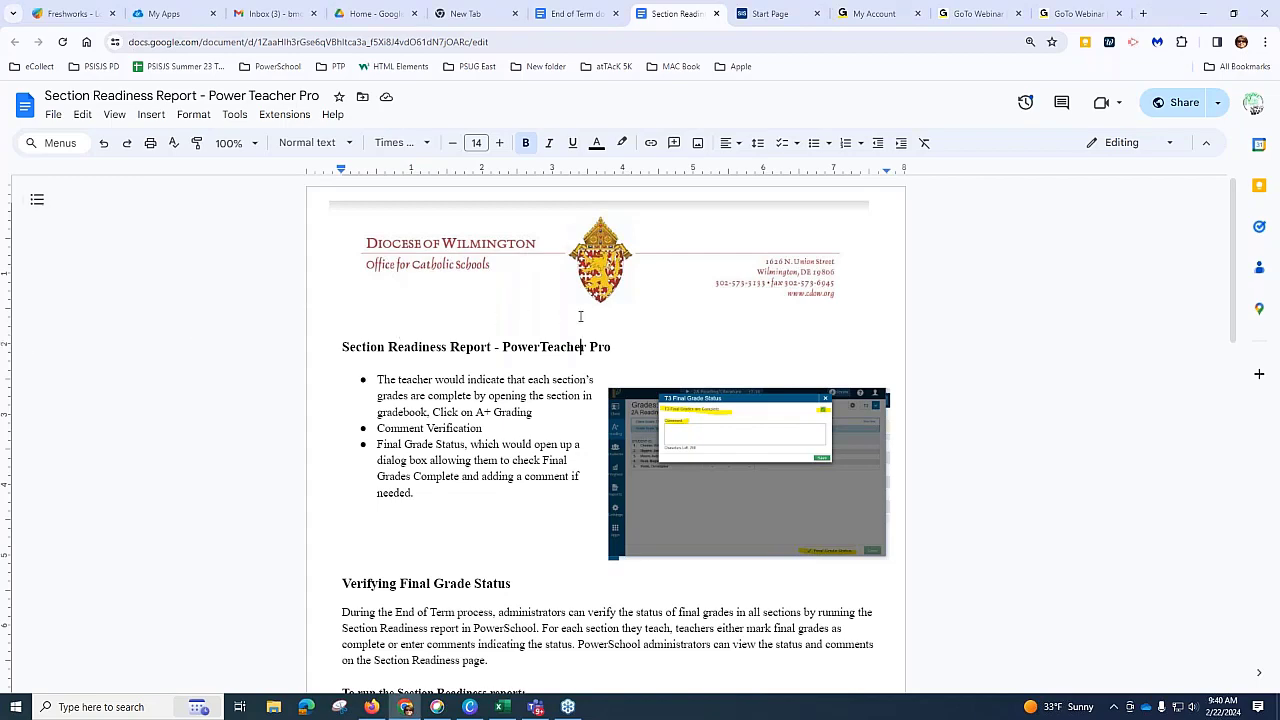
click(571, 14)
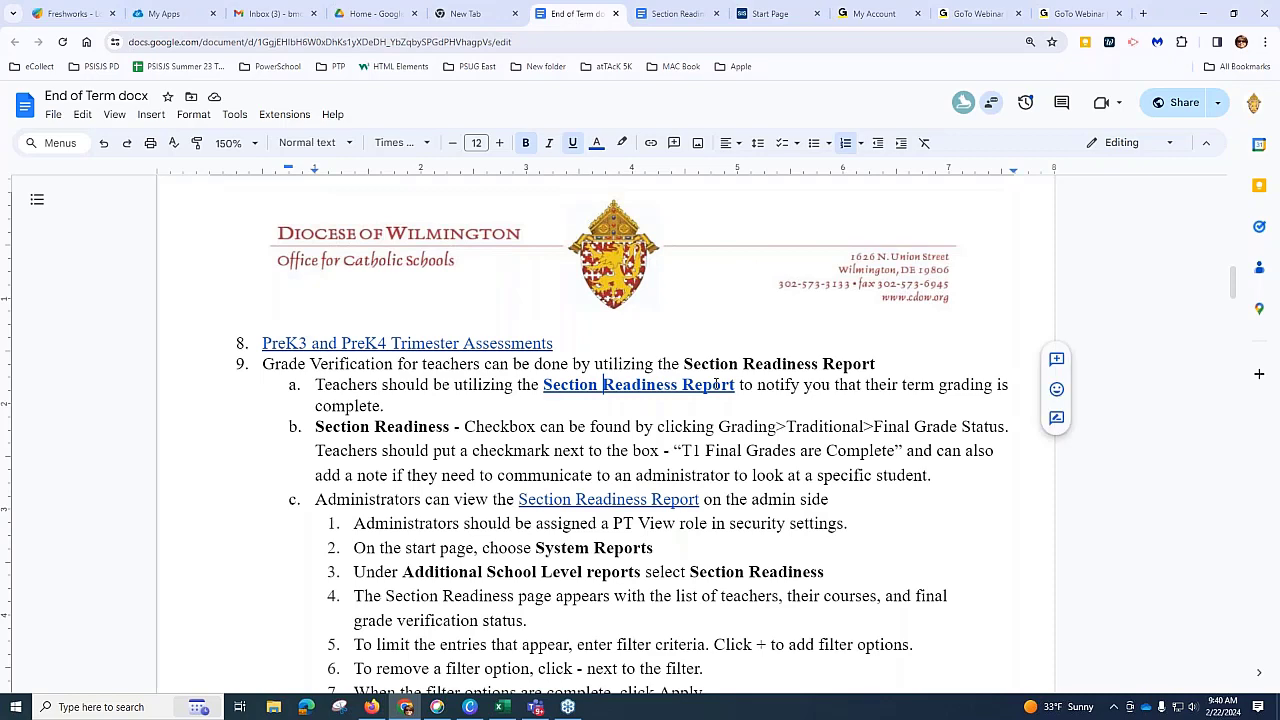
Step: Switch to PowerSchool SIS and open the Grading category of the PSCB DEV custom reports, enlarging the page for readability
click(766, 14)
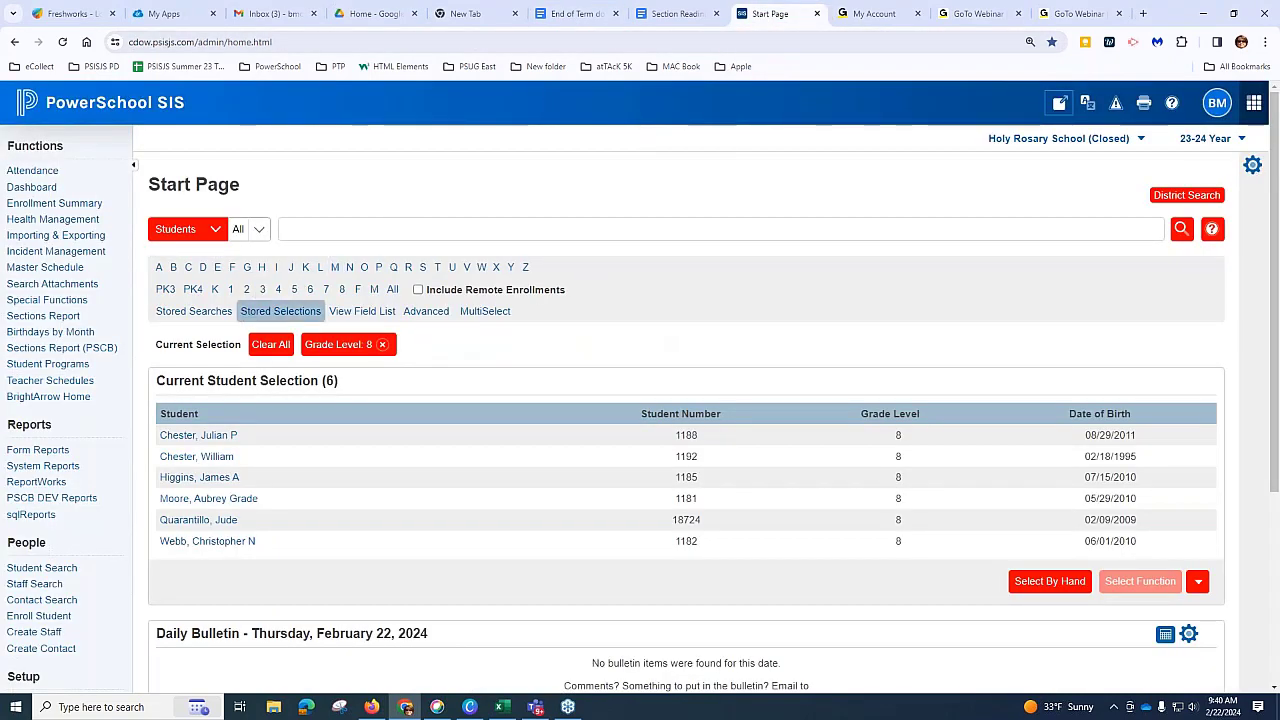
click(69, 503)
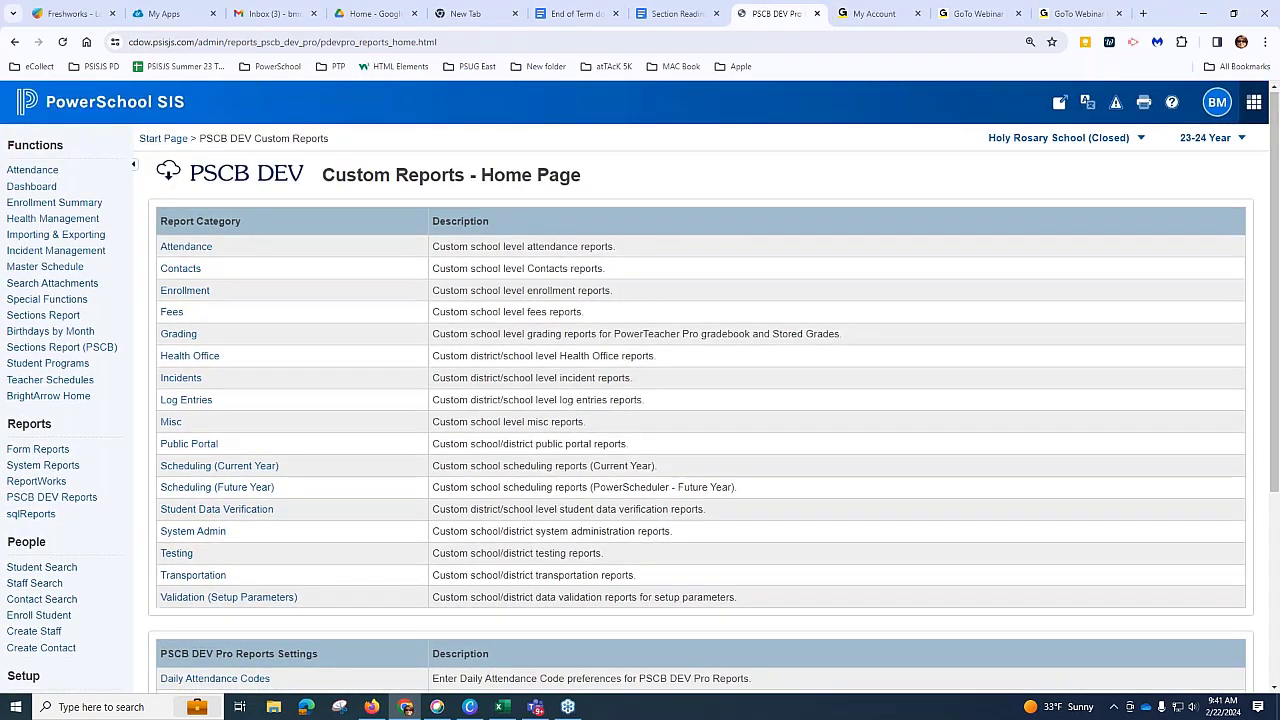
key(ctrl+plus)
key(ctrl+plus)
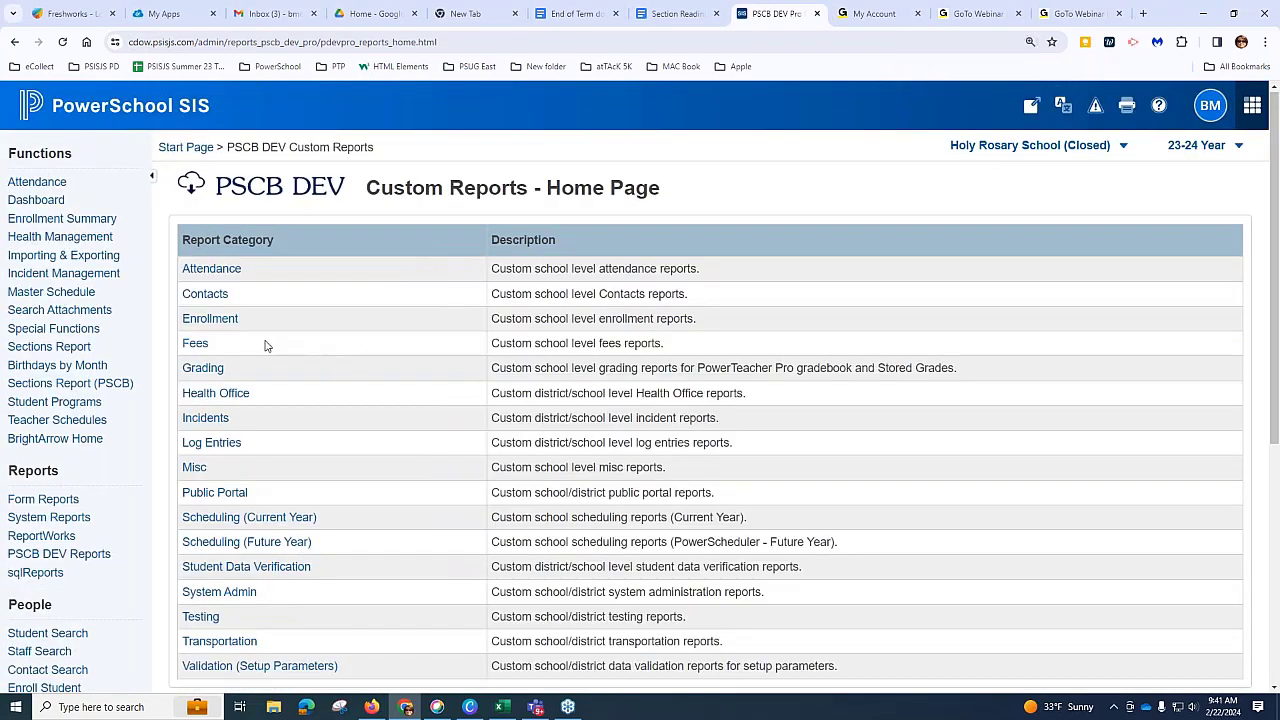
click(203, 368)
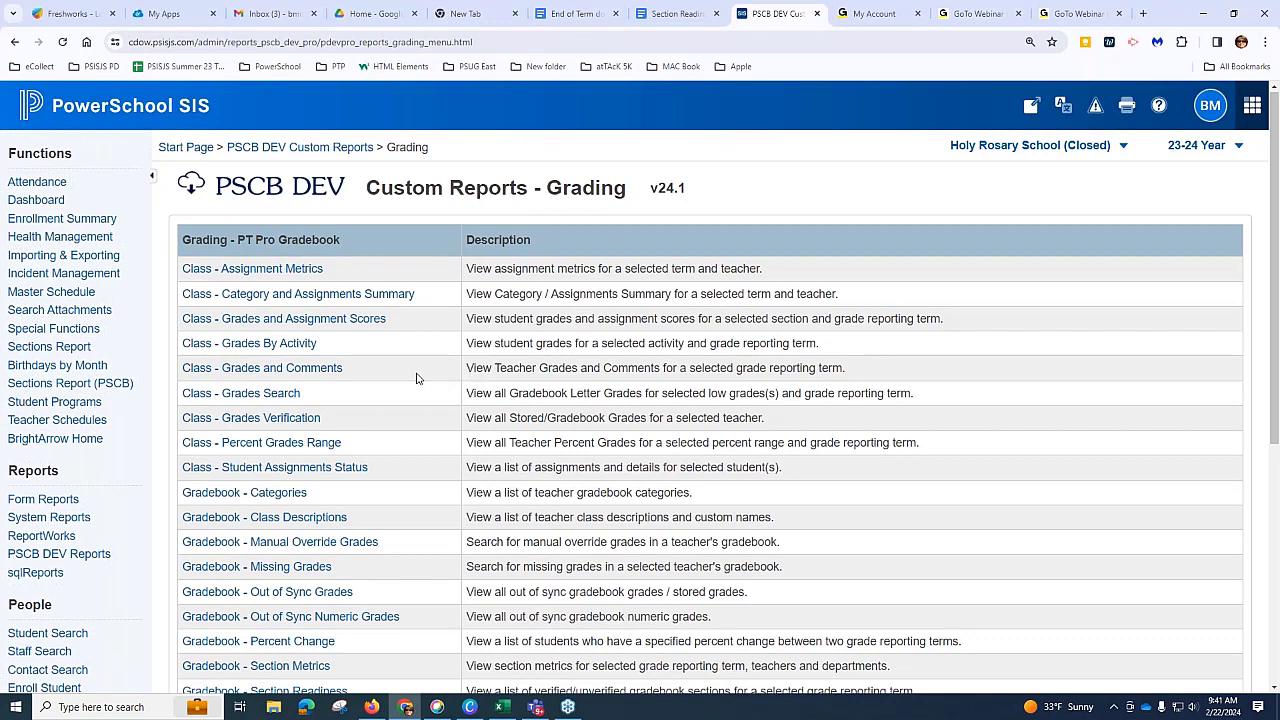
Step: Find the Gradebook - Section Readiness report among the PT Pro Gradebook reports, highlight its name, and open it
scroll(417, 378, down, 1)
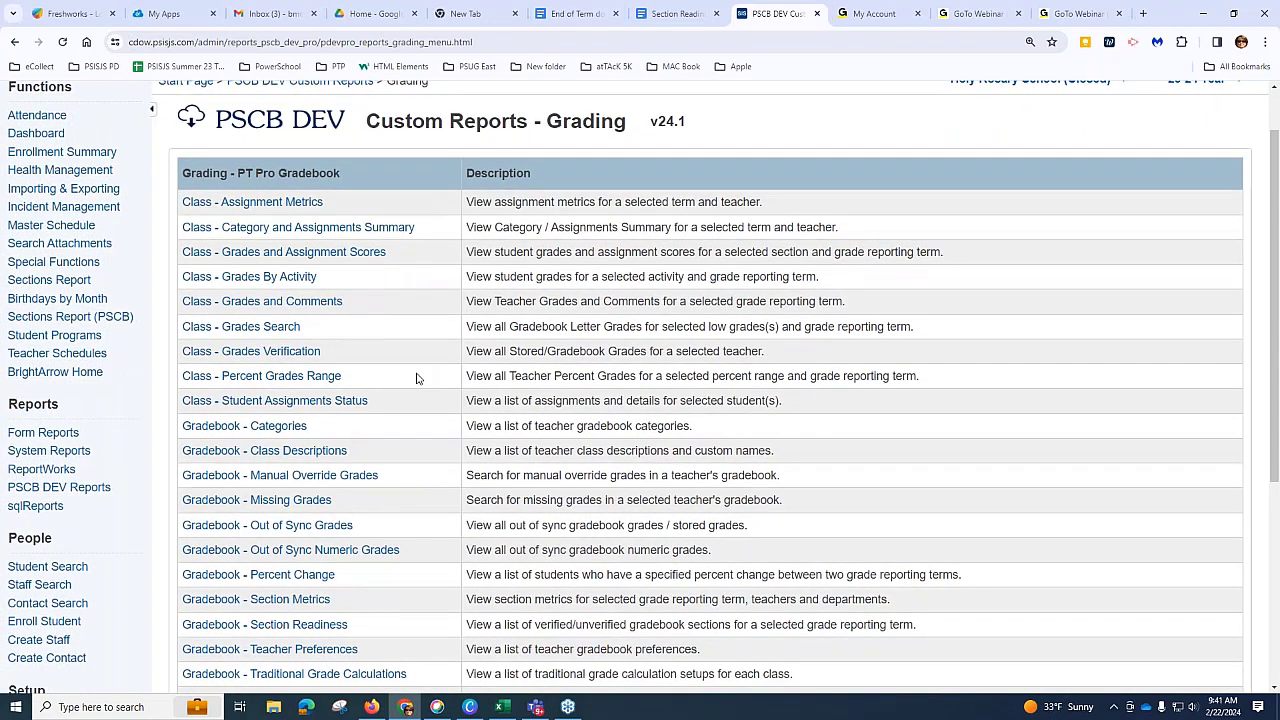
scroll(419, 368, down, 5)
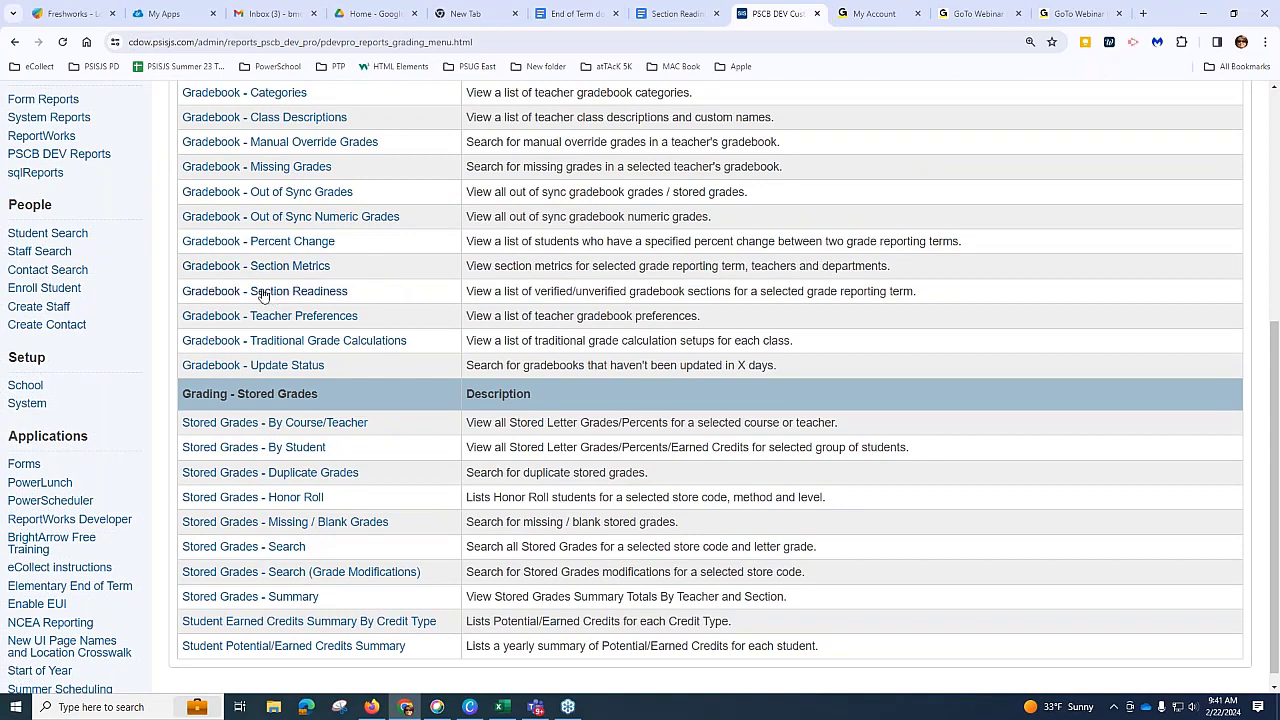
drag(376, 300, 172, 300)
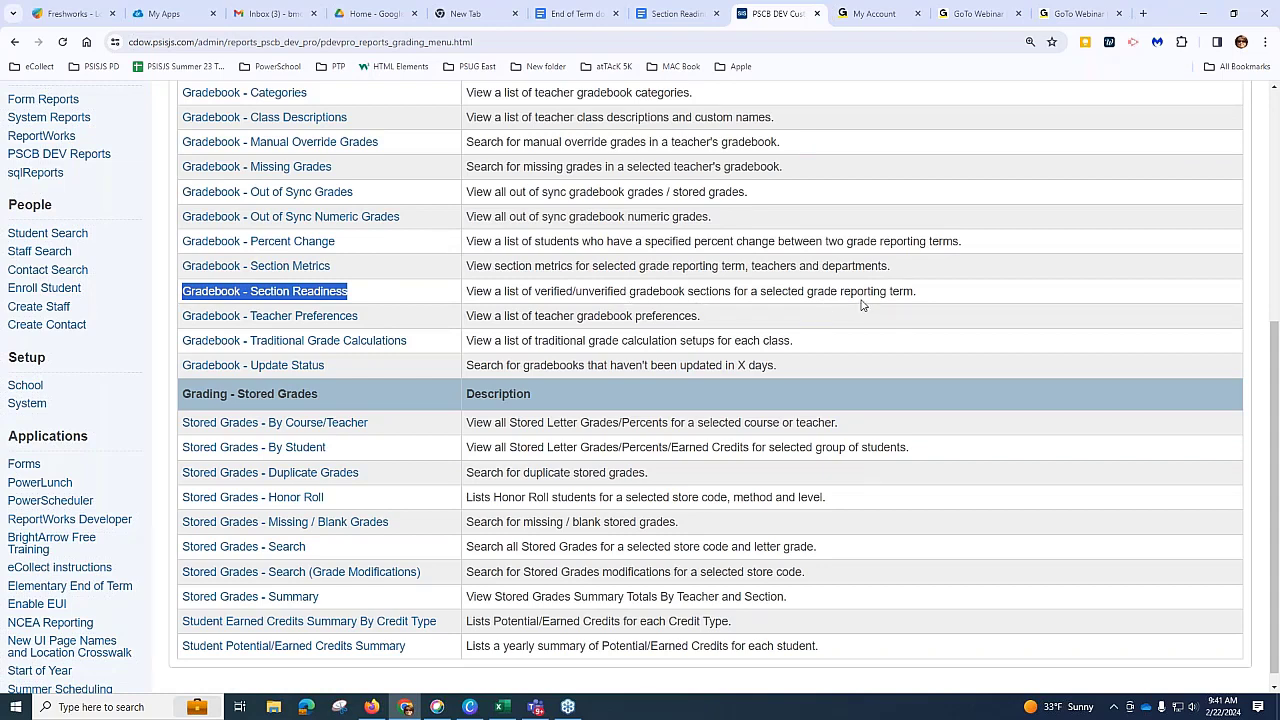
click(314, 300)
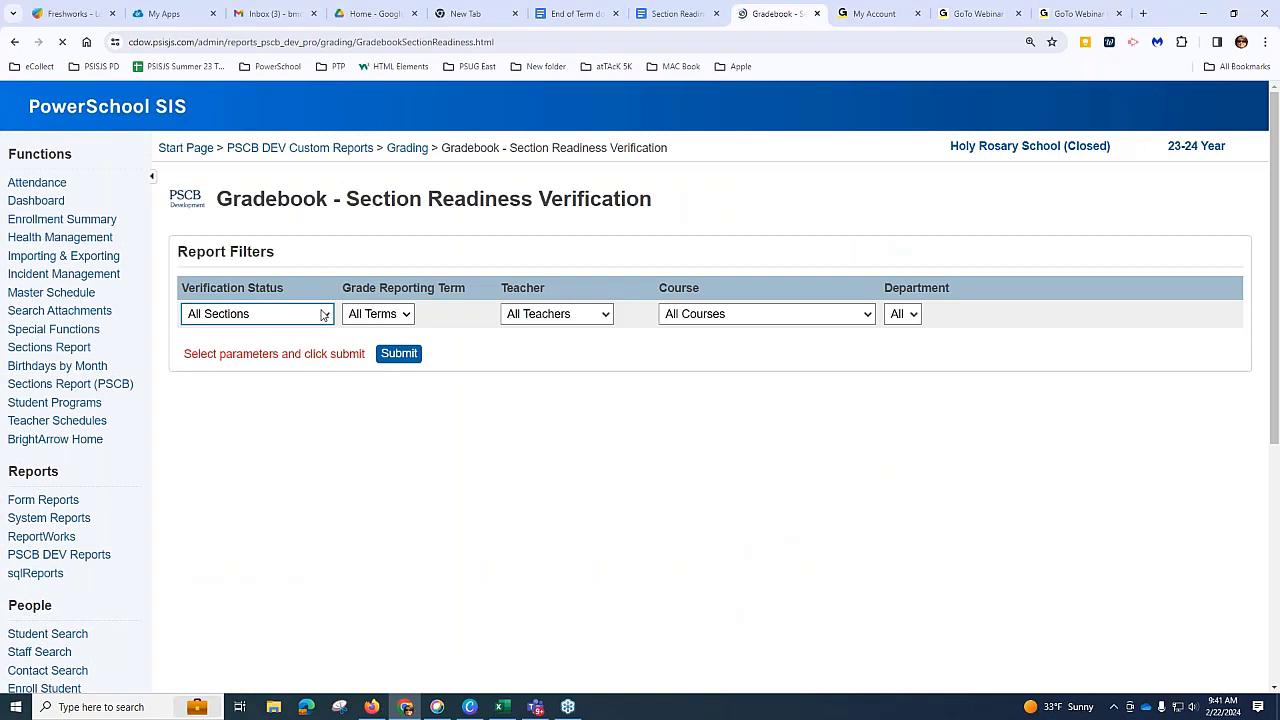
Step: Run the Section Readiness Verification report for grade reporting term T2
click(375, 314)
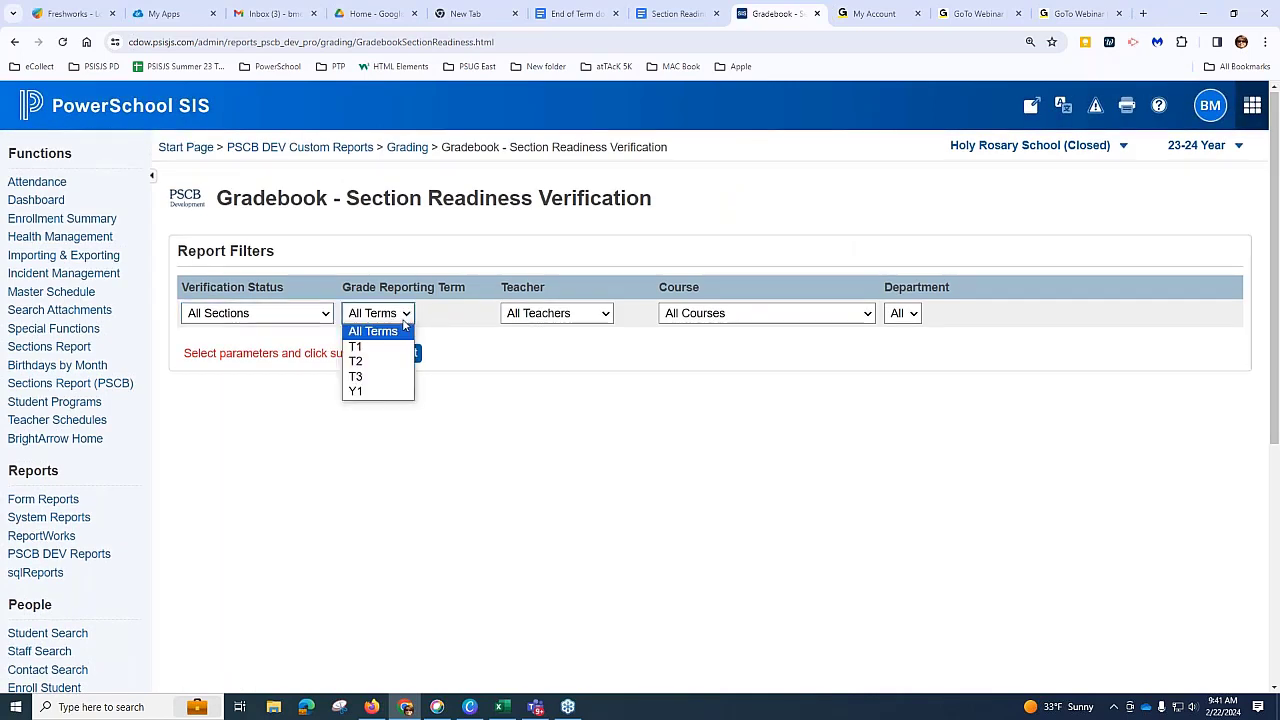
click(382, 362)
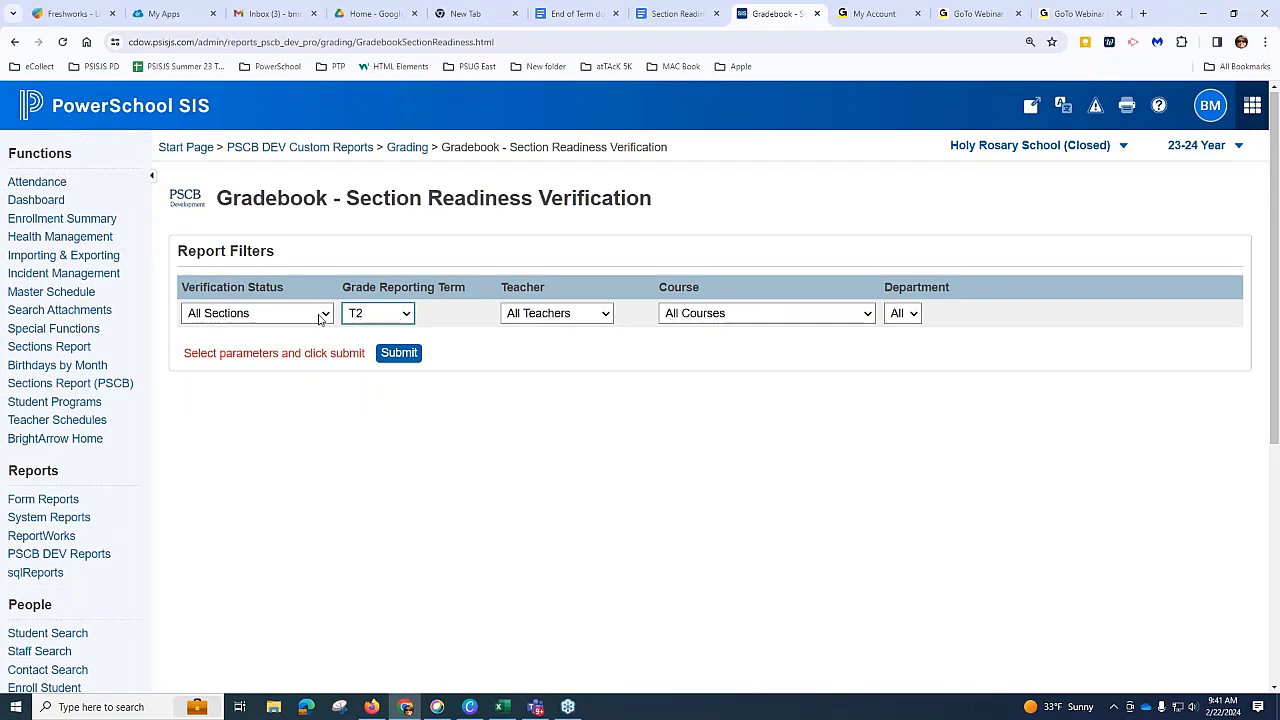
click(398, 357)
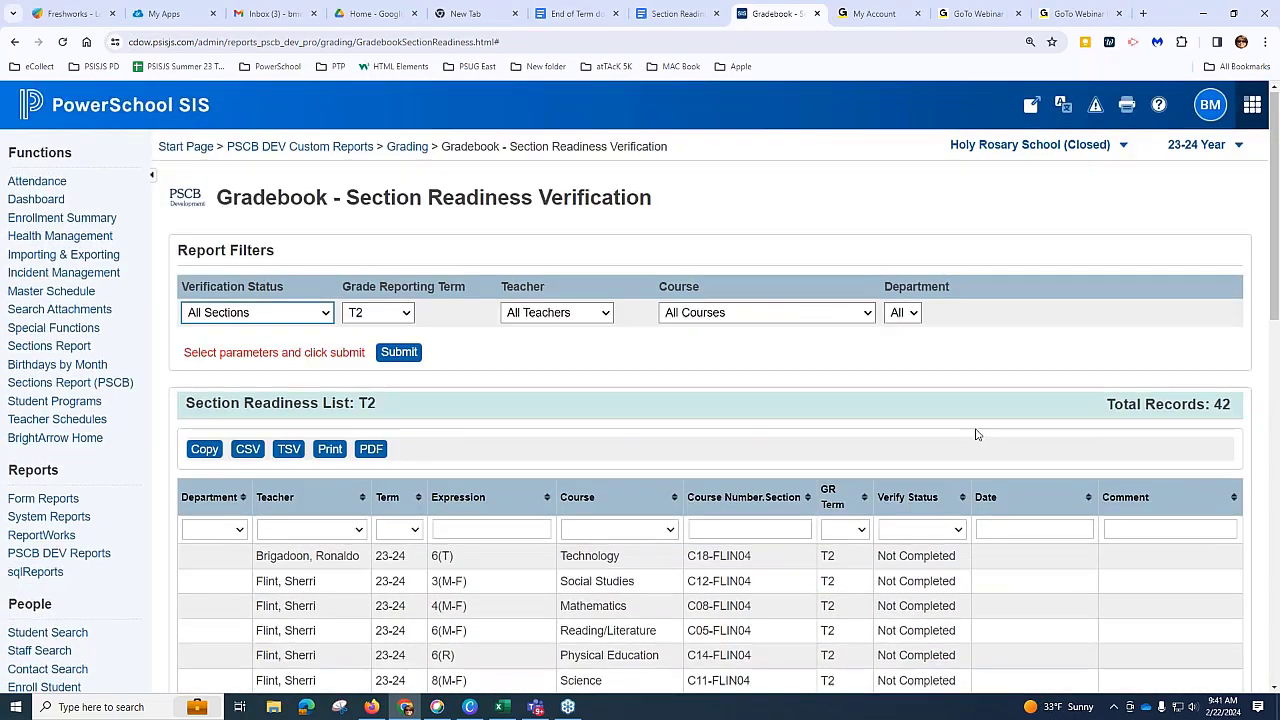
Step: Filter the T2 section readiness list to the Completed verify status and highlight the teacher comment on the Social Studies section
scroll(970, 447, down, 3)
click(958, 264)
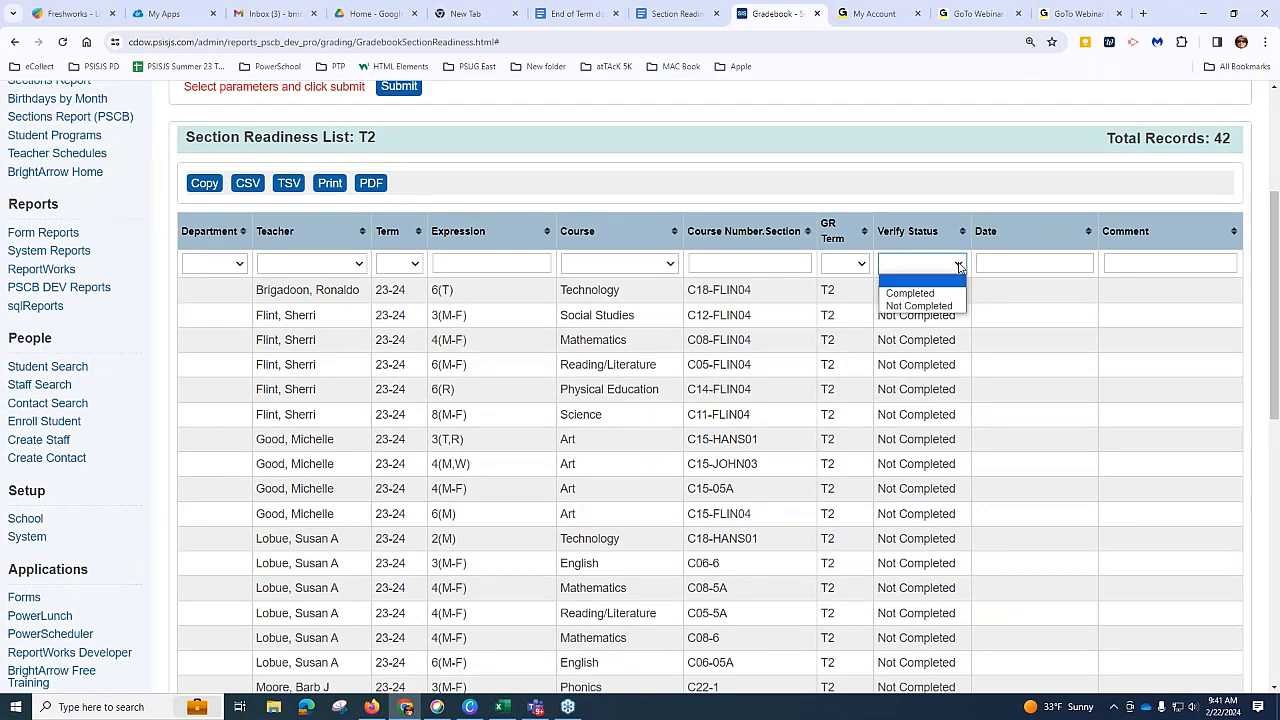
click(910, 293)
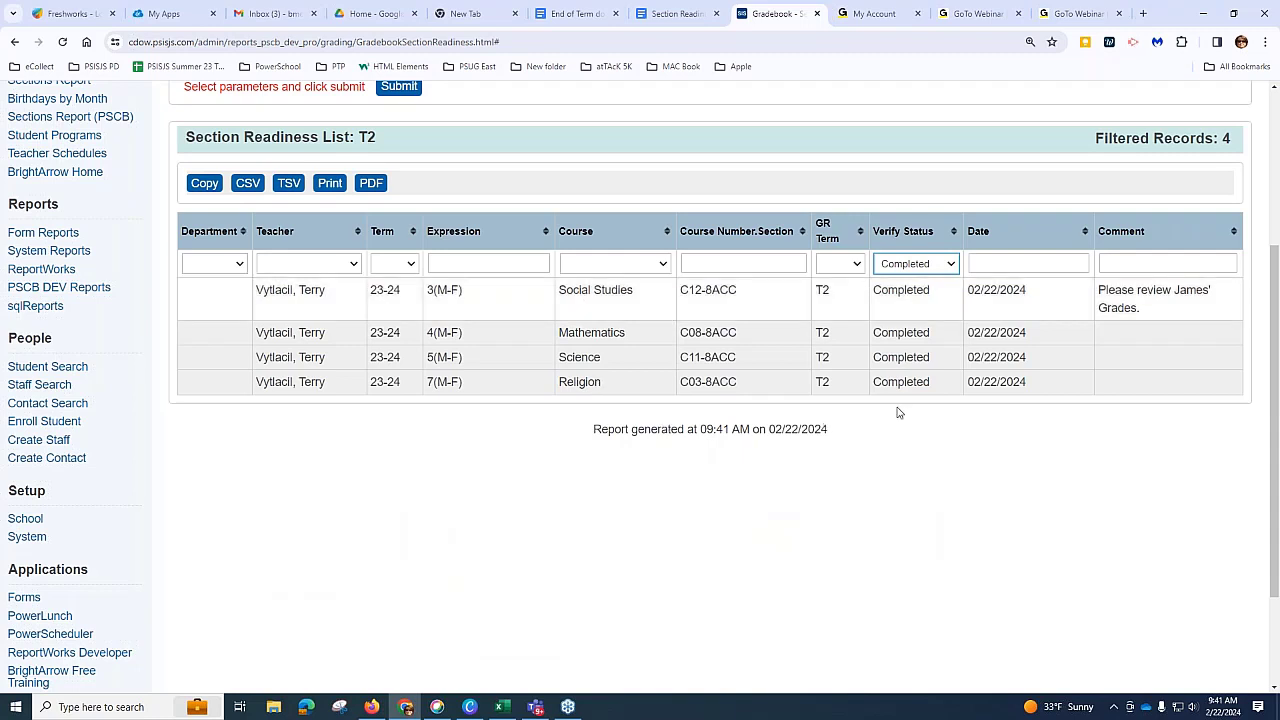
drag(1166, 309, 1097, 297)
click(970, 469)
Step: Open the Section Readiness report from the Additional School Level Reports section of the system reports
click(73, 257)
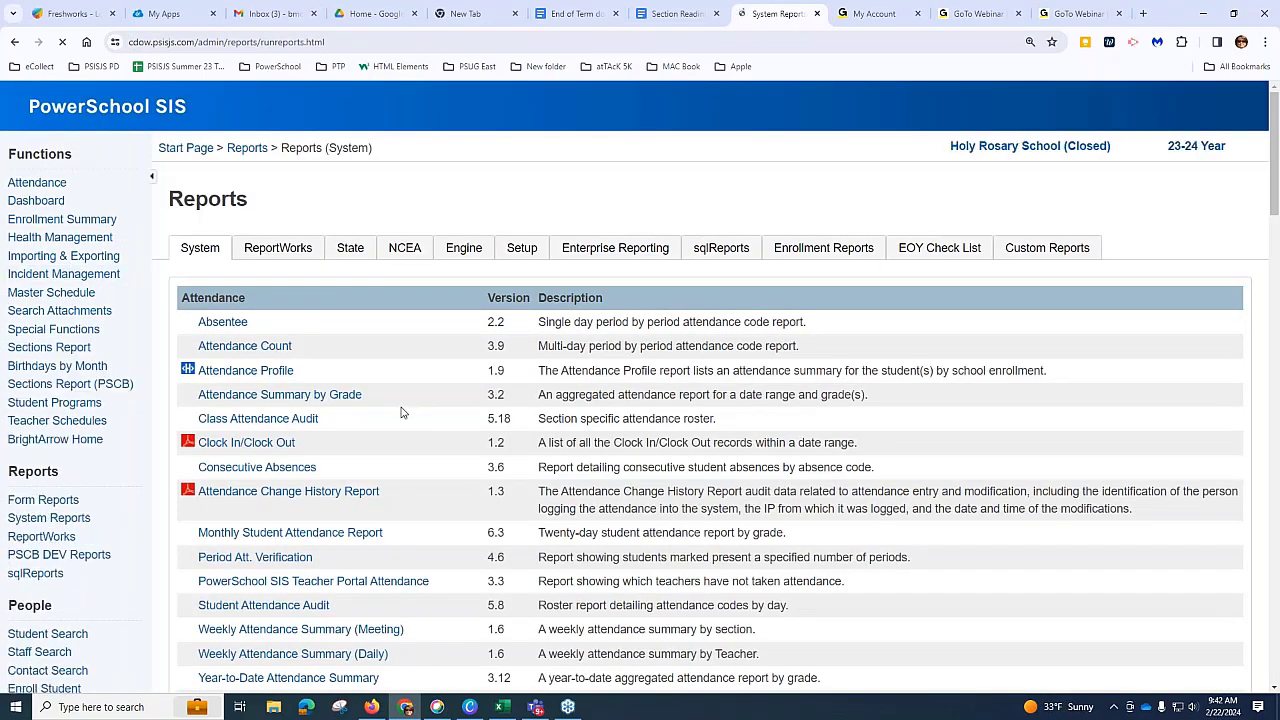
scroll(420, 400, down, 9)
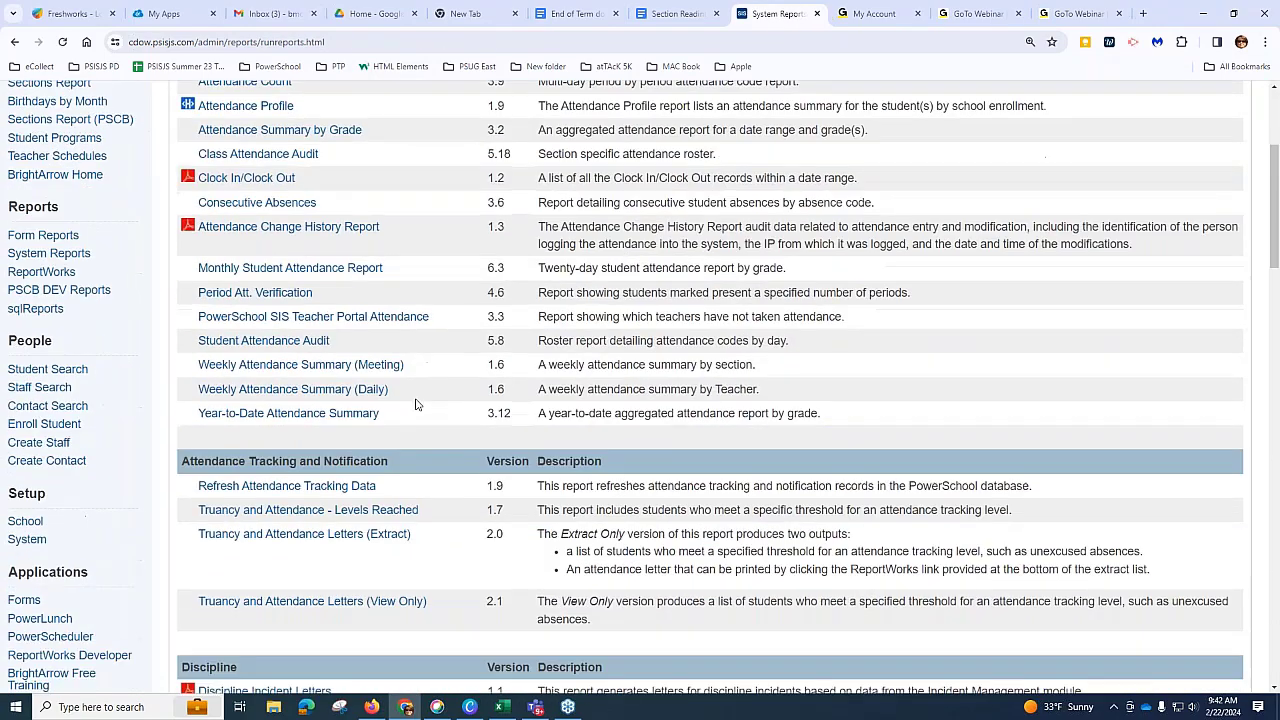
scroll(420, 400, down, 1)
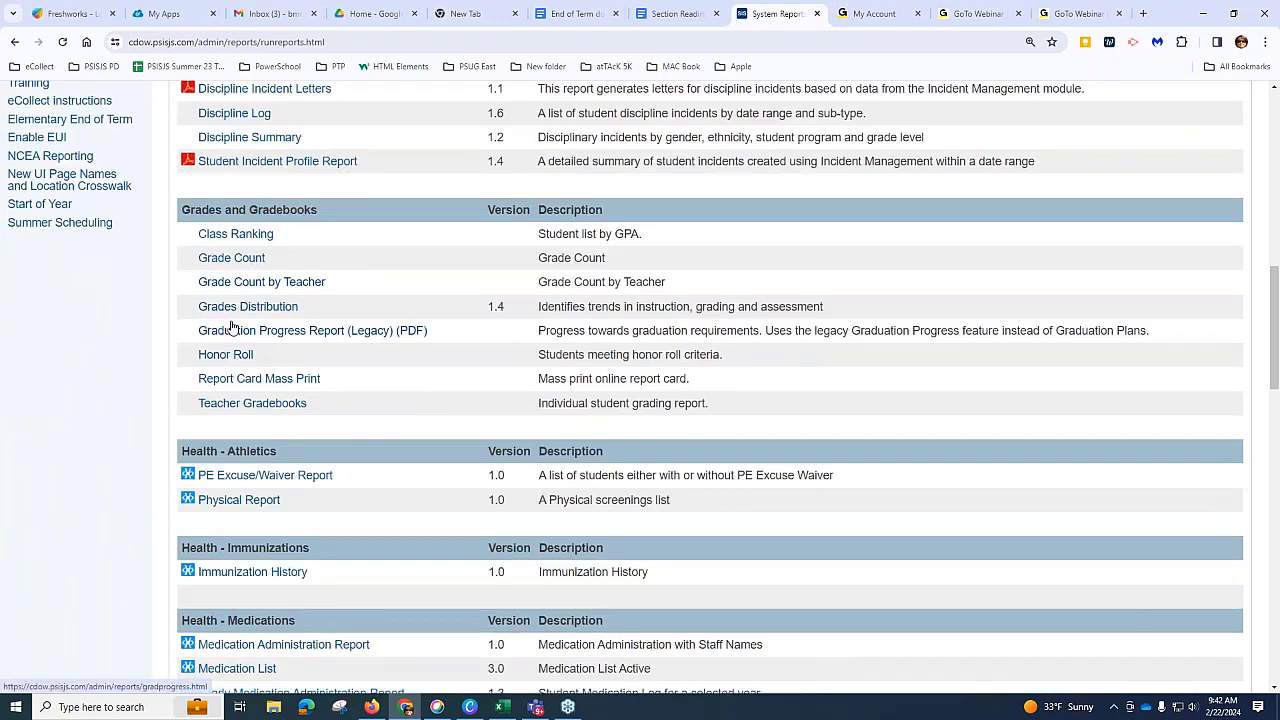
scroll(329, 503, down, 5)
scroll(371, 480, down, 6)
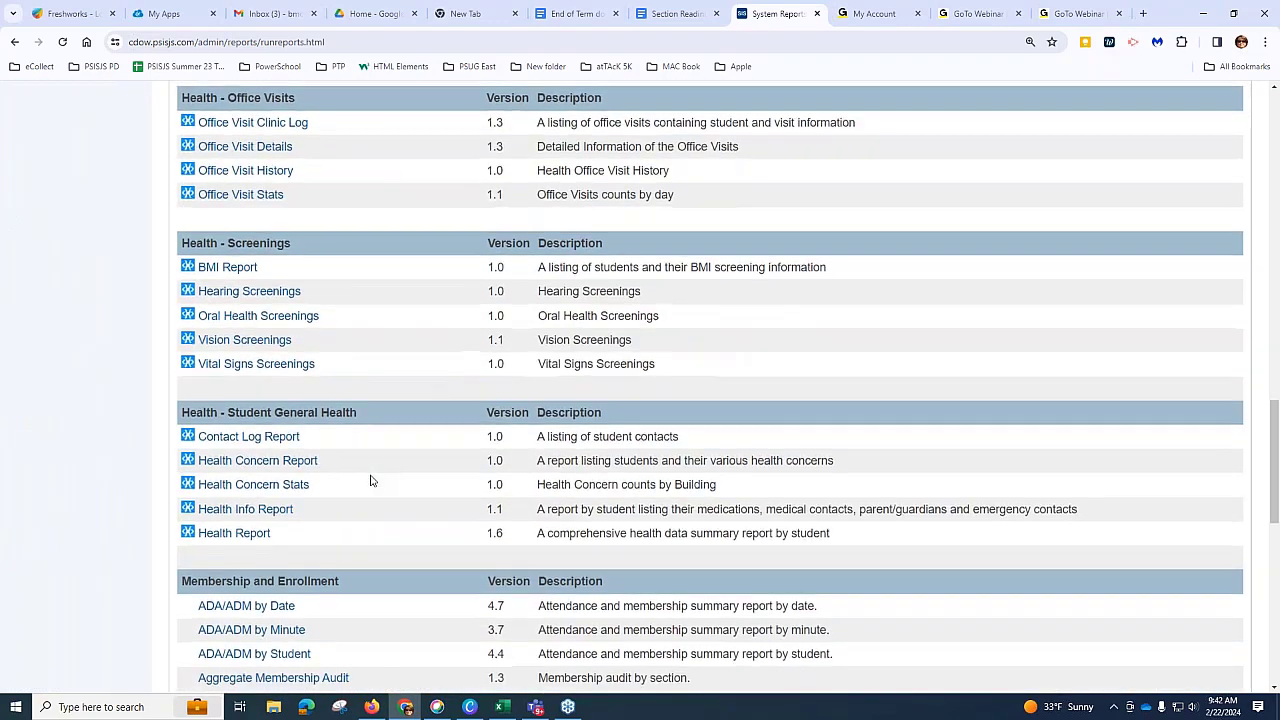
scroll(373, 477, down, 2)
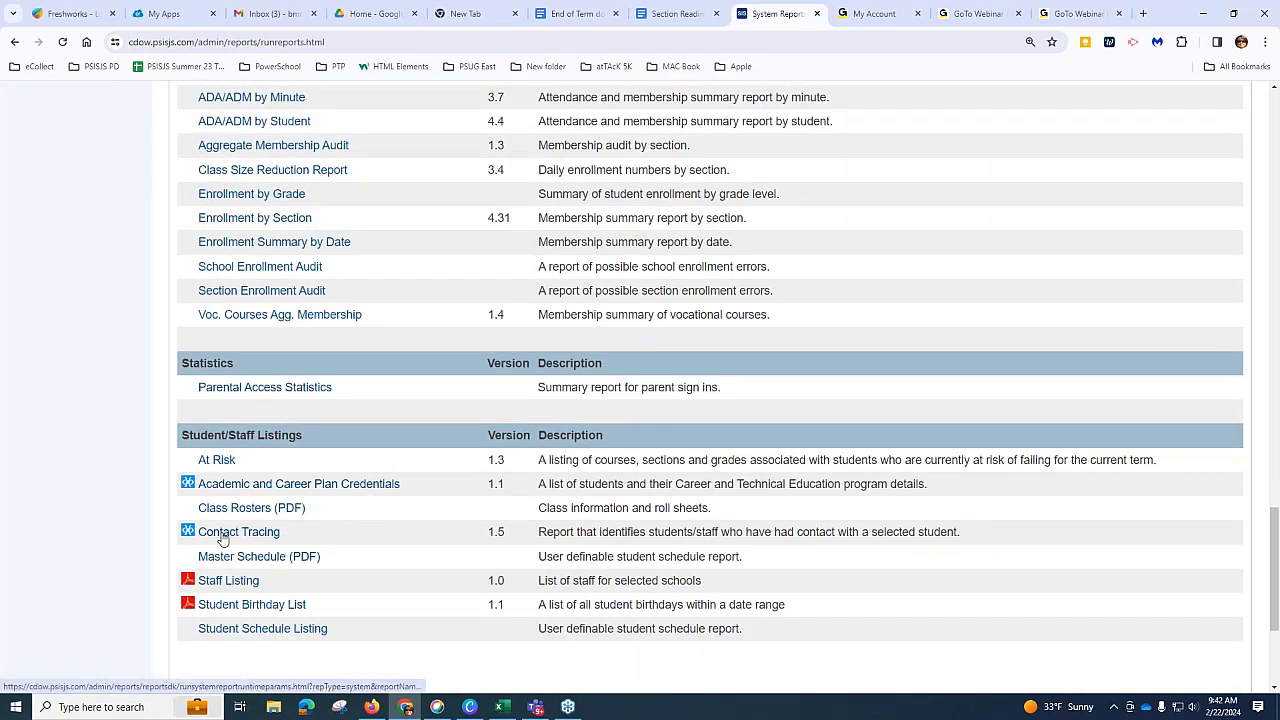
scroll(343, 539, up, 2)
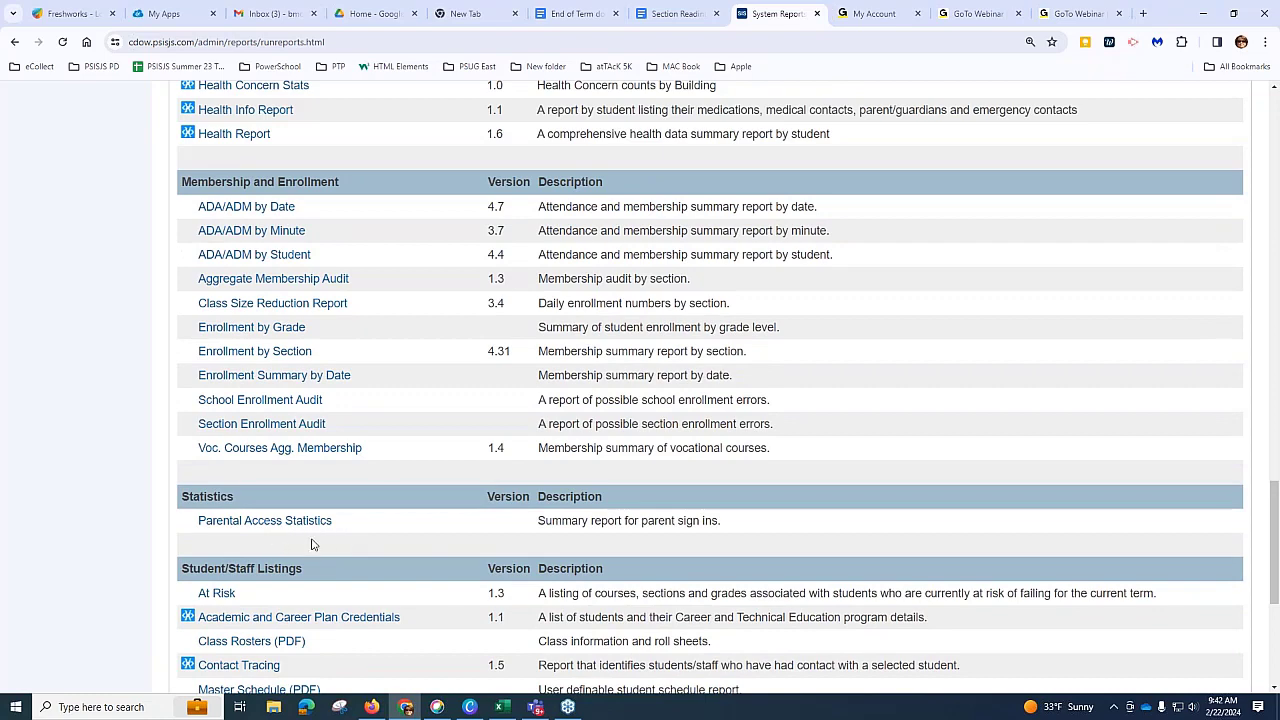
scroll(323, 544, down, 1)
scroll(323, 544, down, 3)
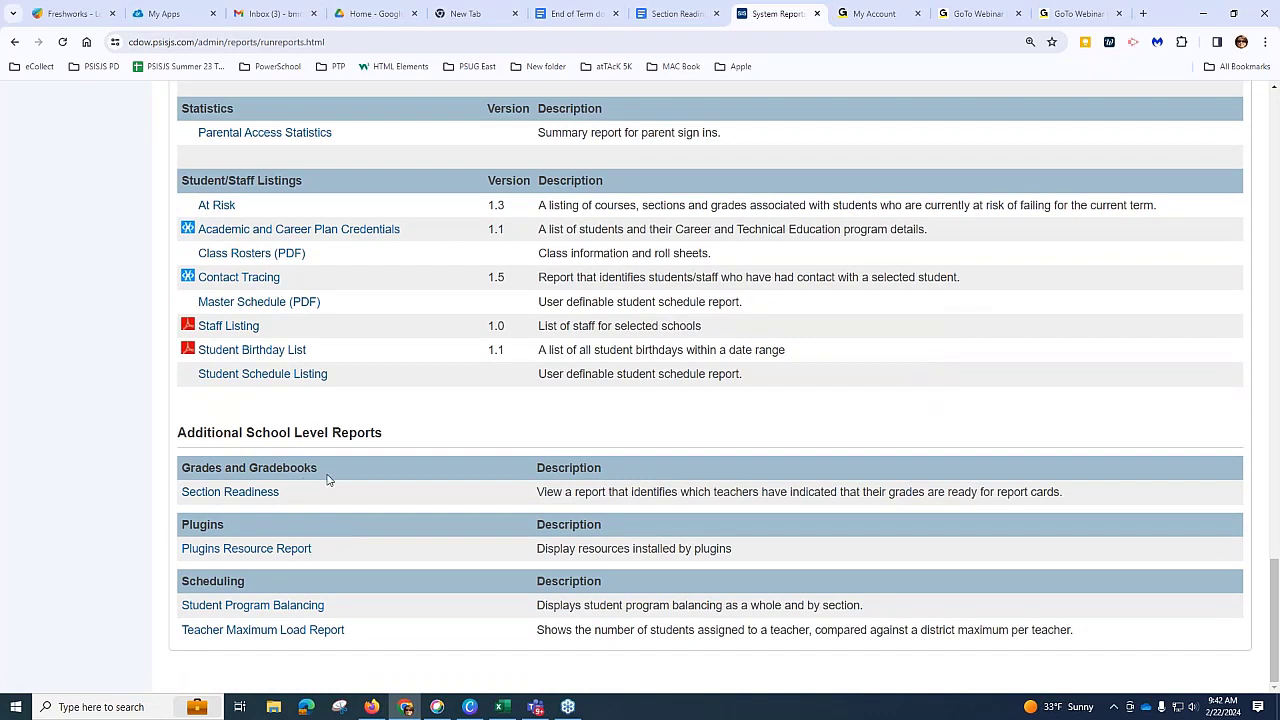
click(230, 493)
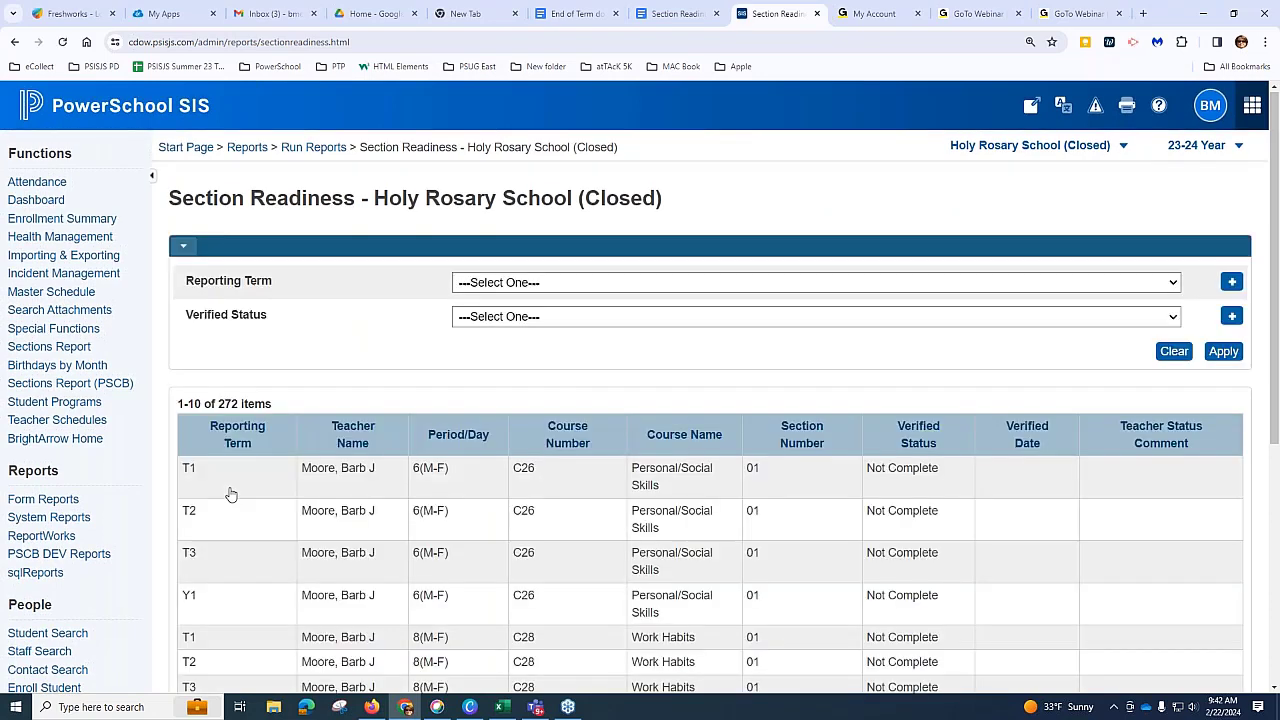
Step: Filter the Section Readiness report to reporting term T2 with verified status Complete
click(610, 285)
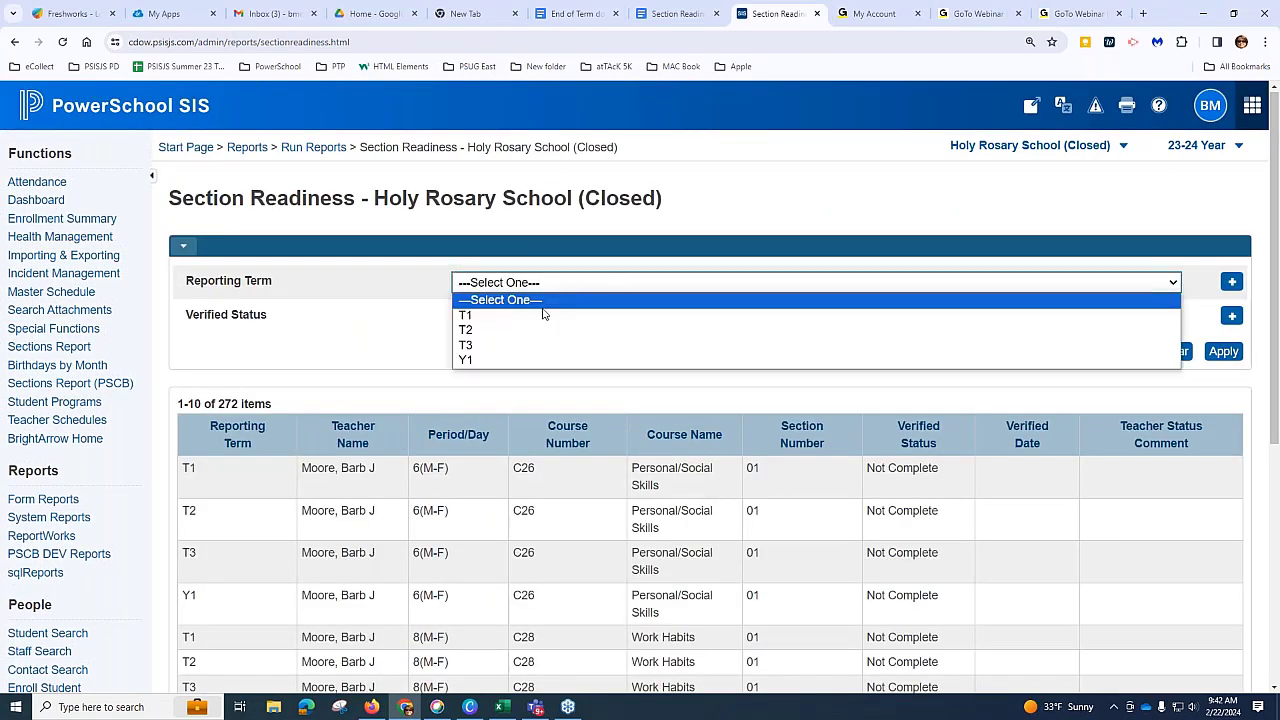
click(522, 331)
click(616, 320)
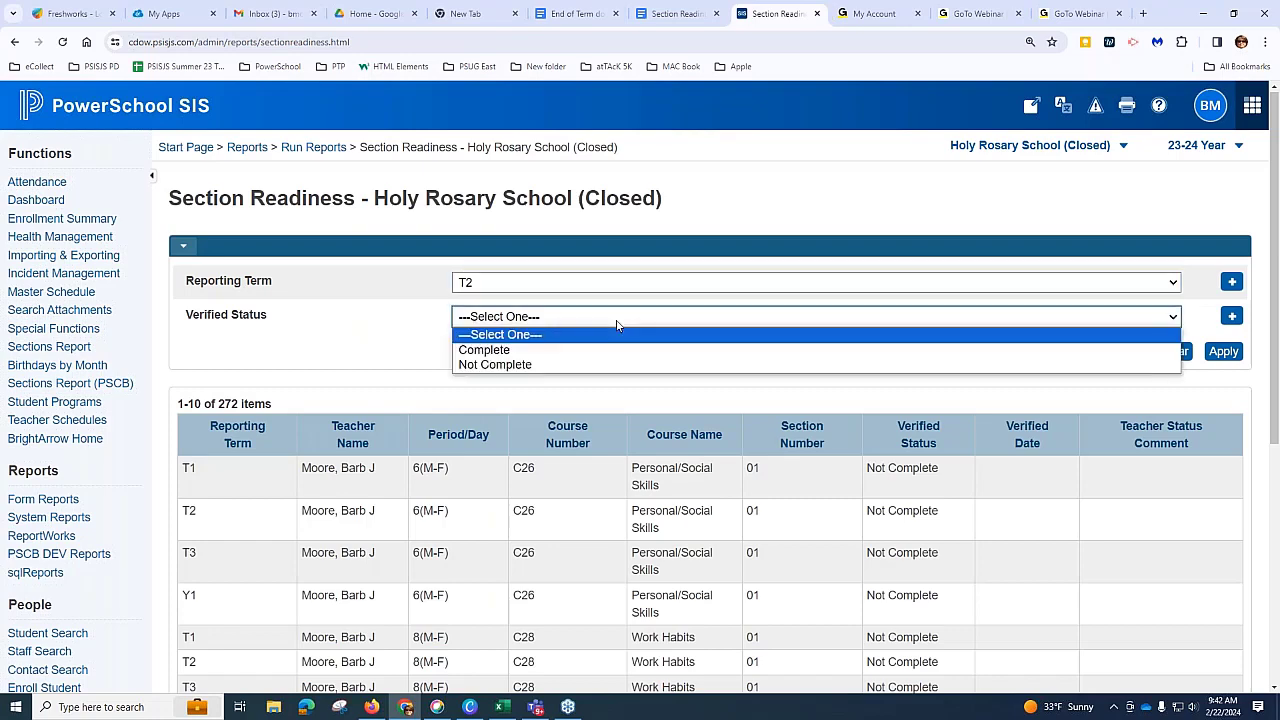
click(536, 351)
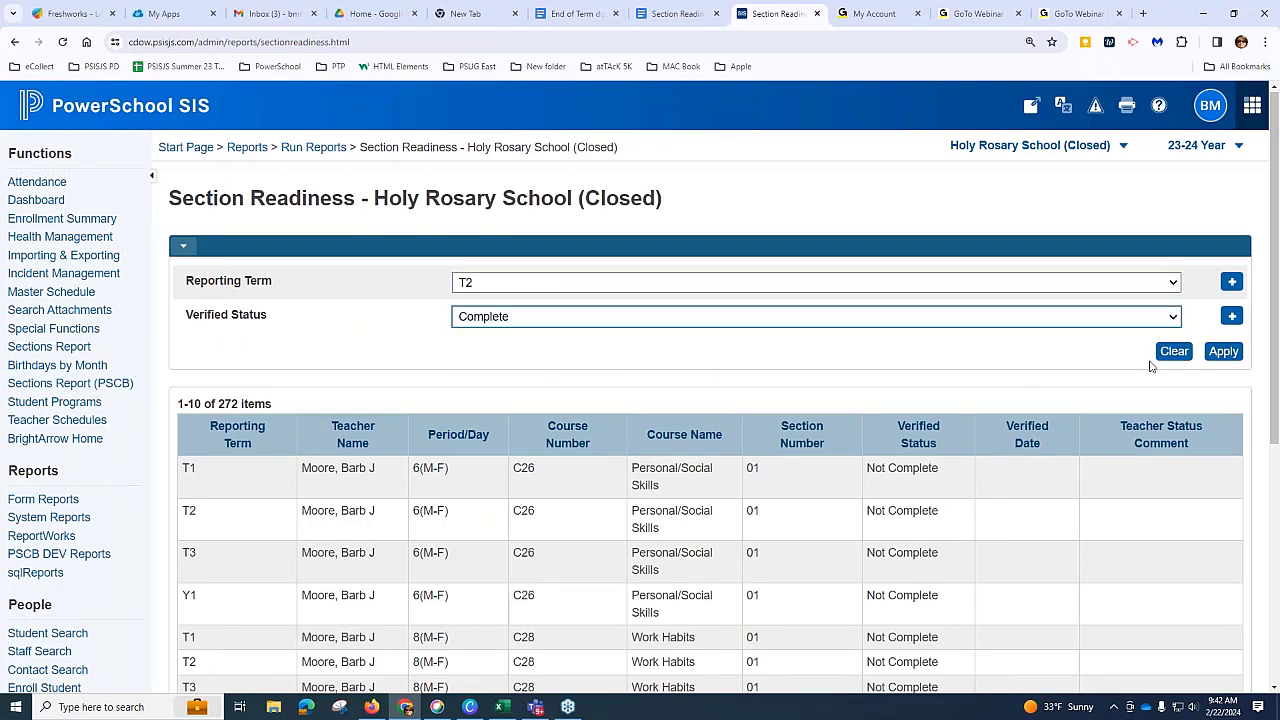
click(1224, 352)
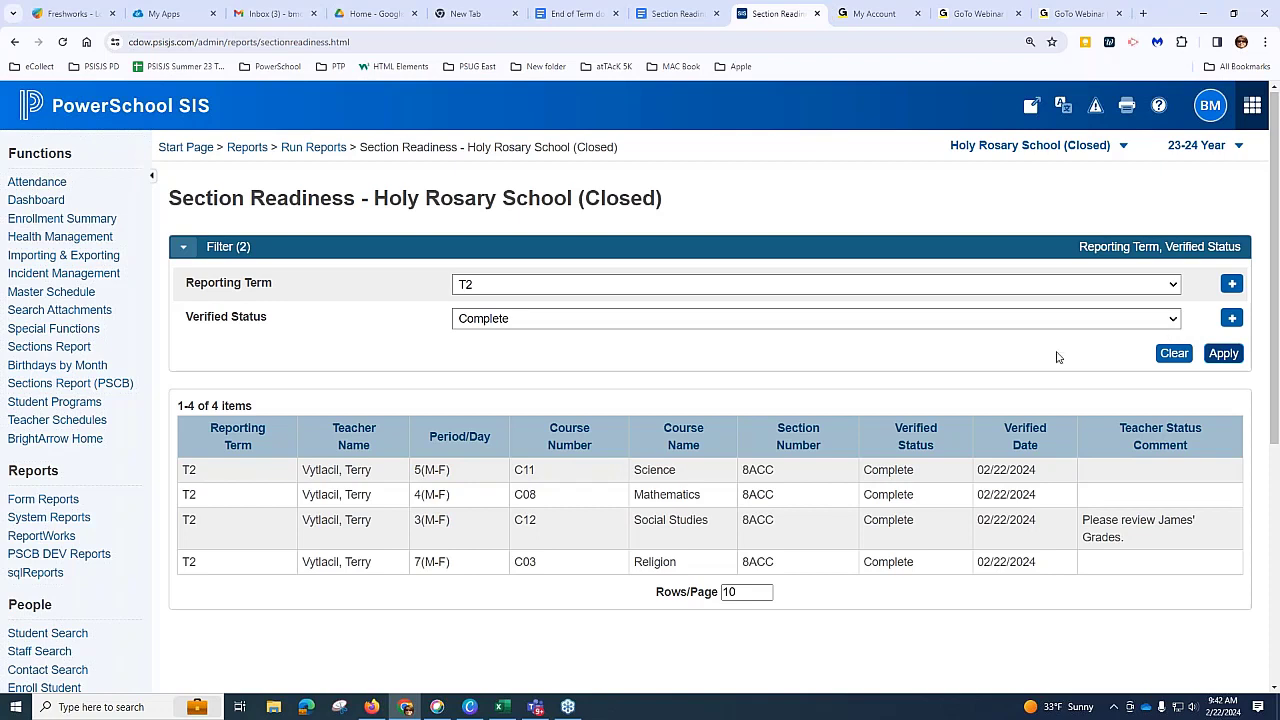
Step: Return to the End of Term document, open its linked Parent/Student Access guide, and review the guide's introduction and settings screenshot
click(570, 14)
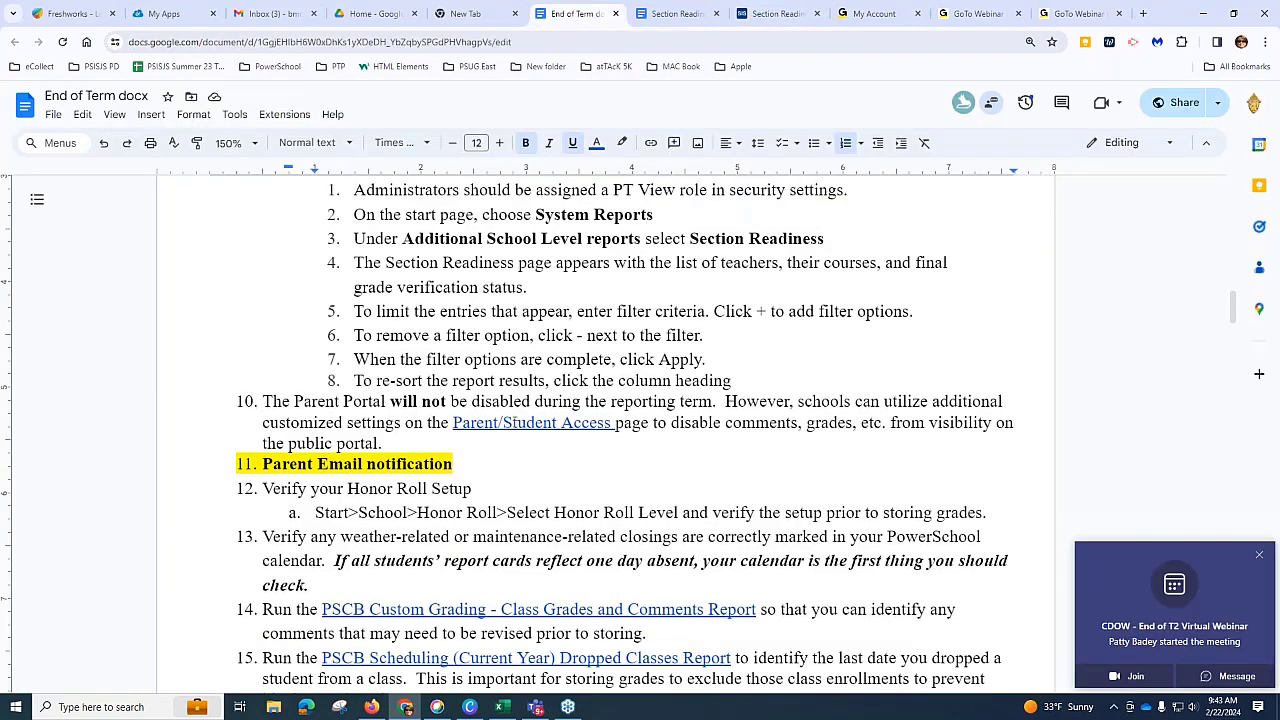
click(515, 424)
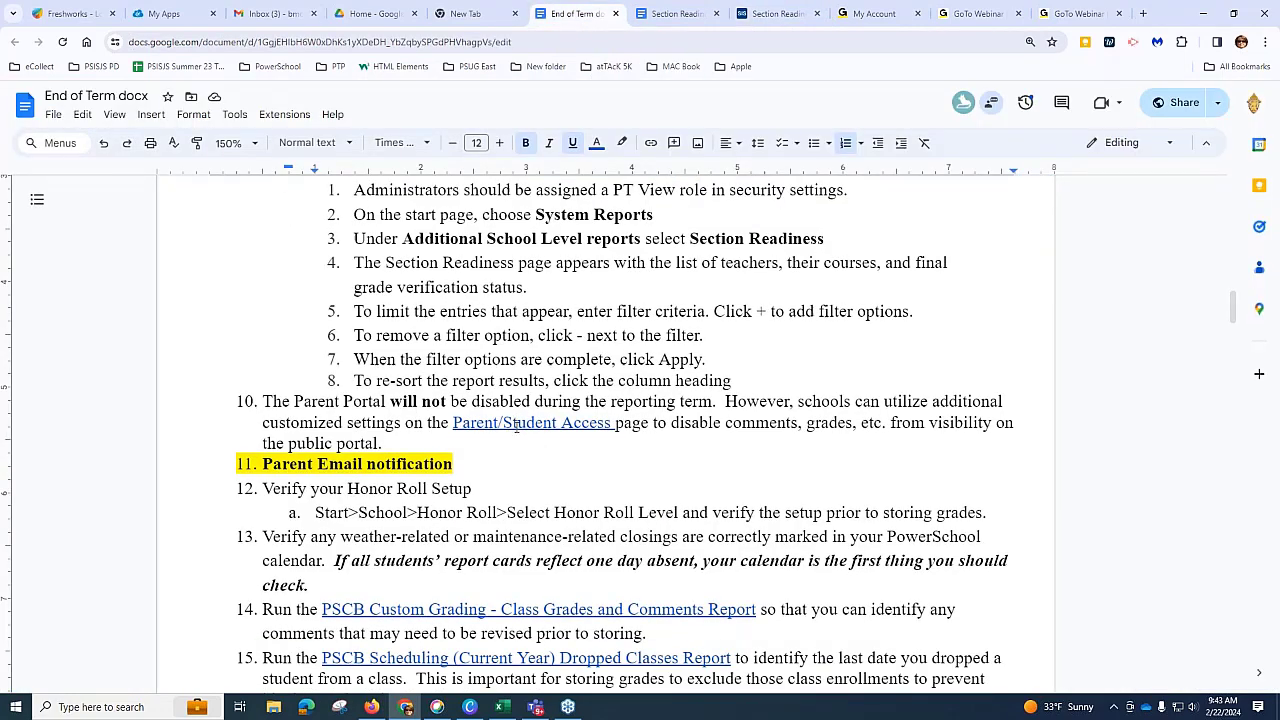
click(553, 451)
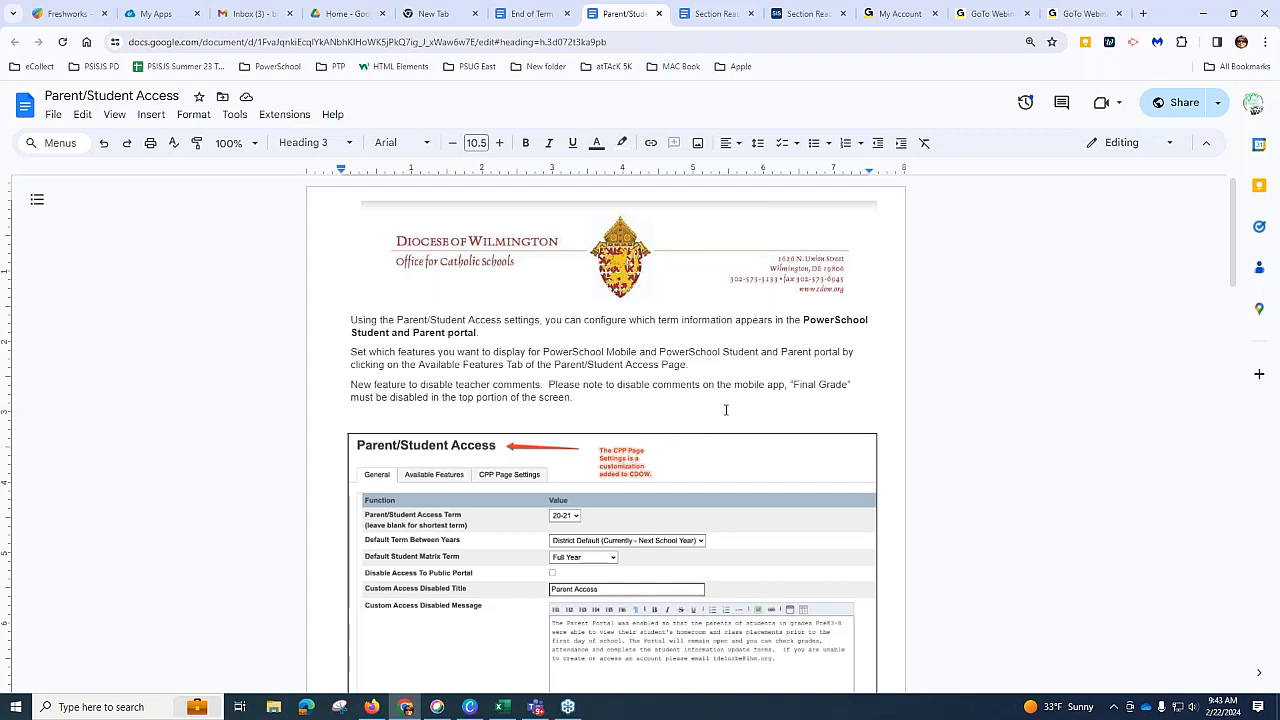
scroll(725, 410, down, 1)
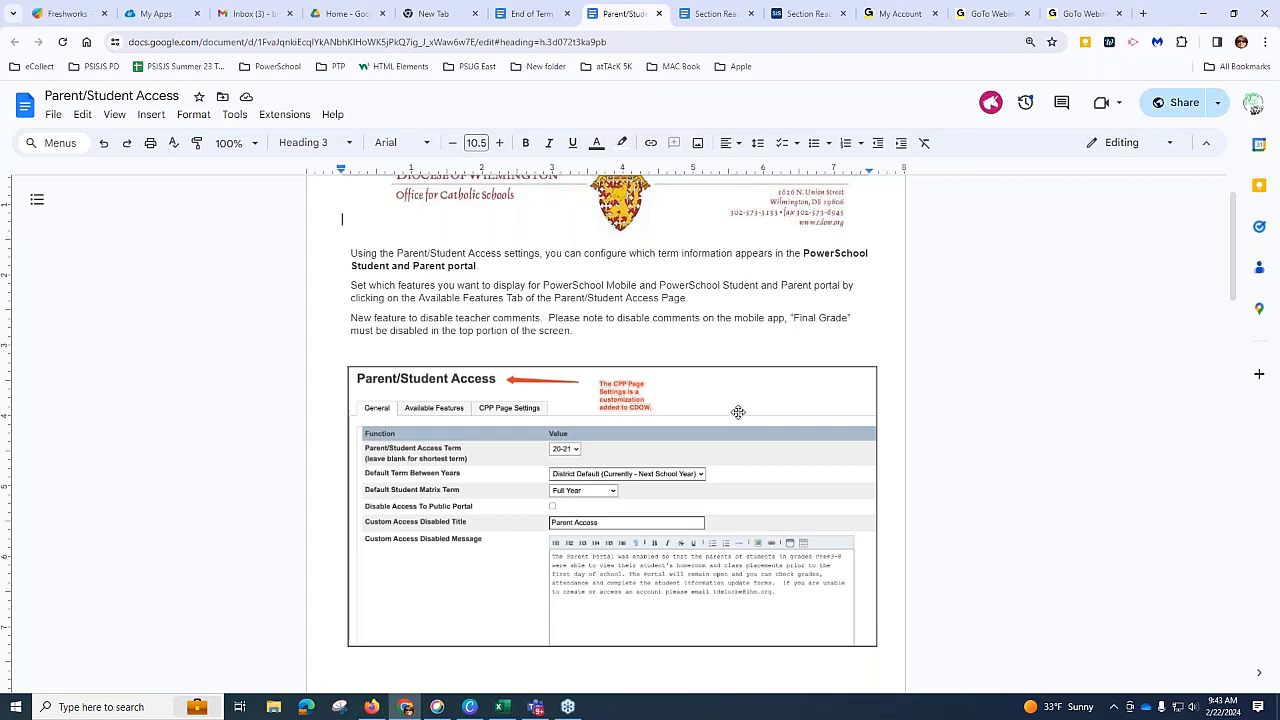
Step: Switch to PowerSchool SIS and open the Parent/Student Access page from the General section of School Setup
click(798, 14)
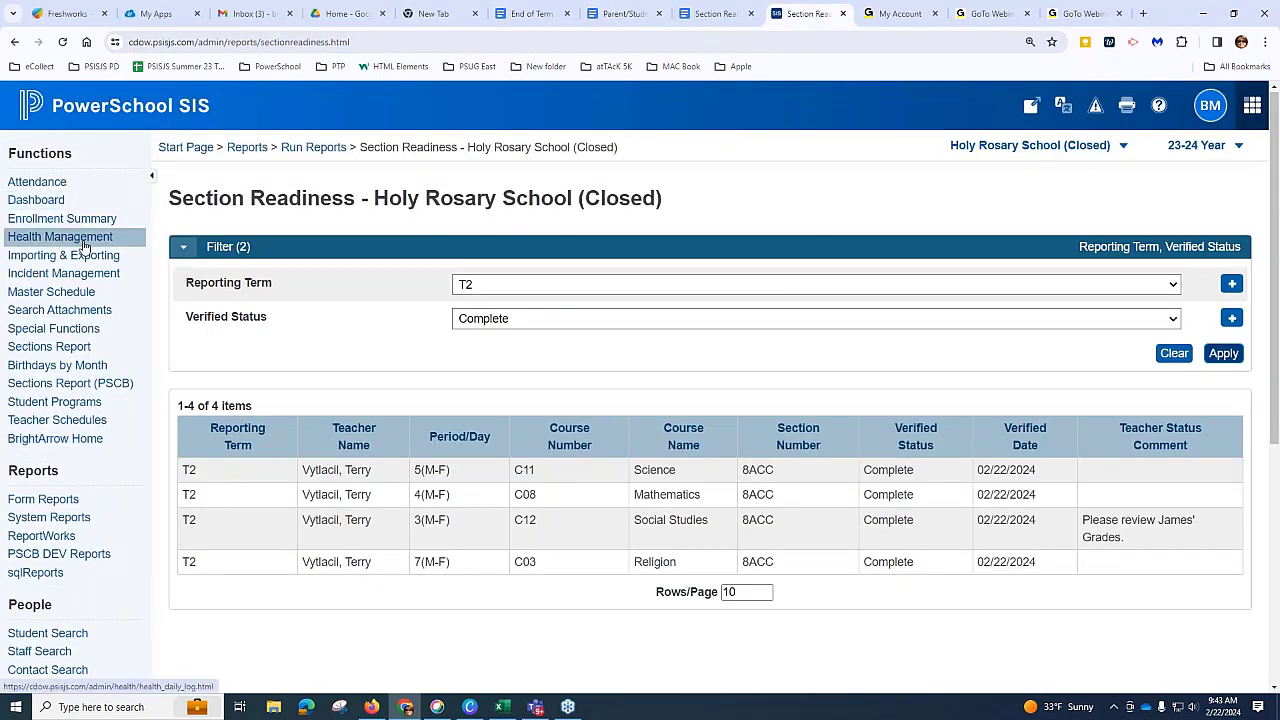
scroll(84, 250, down, 2)
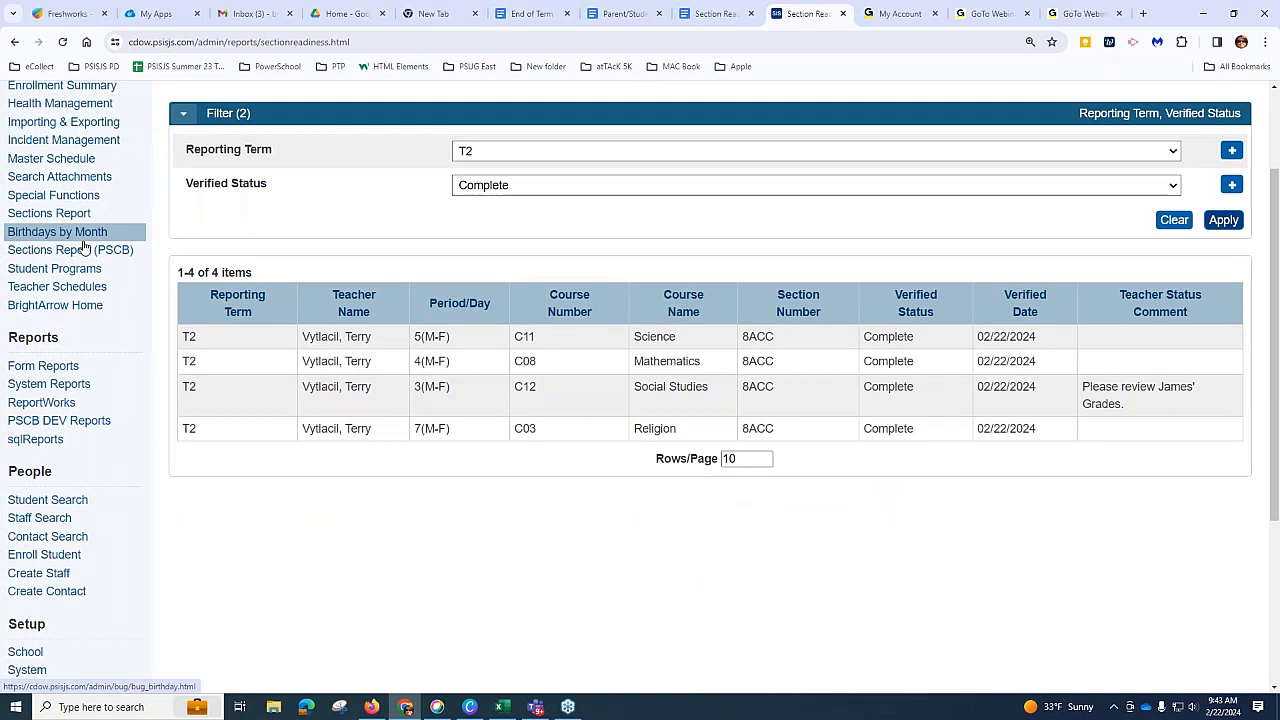
scroll(84, 250, down, 3)
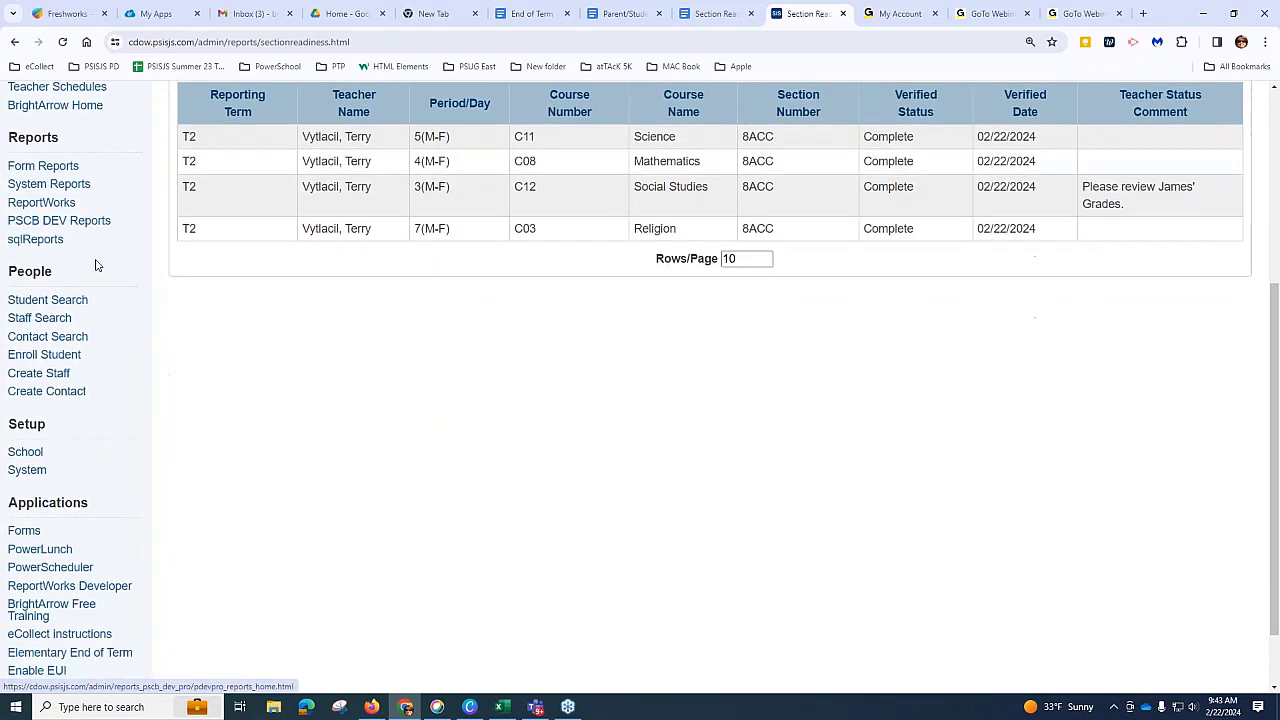
click(38, 453)
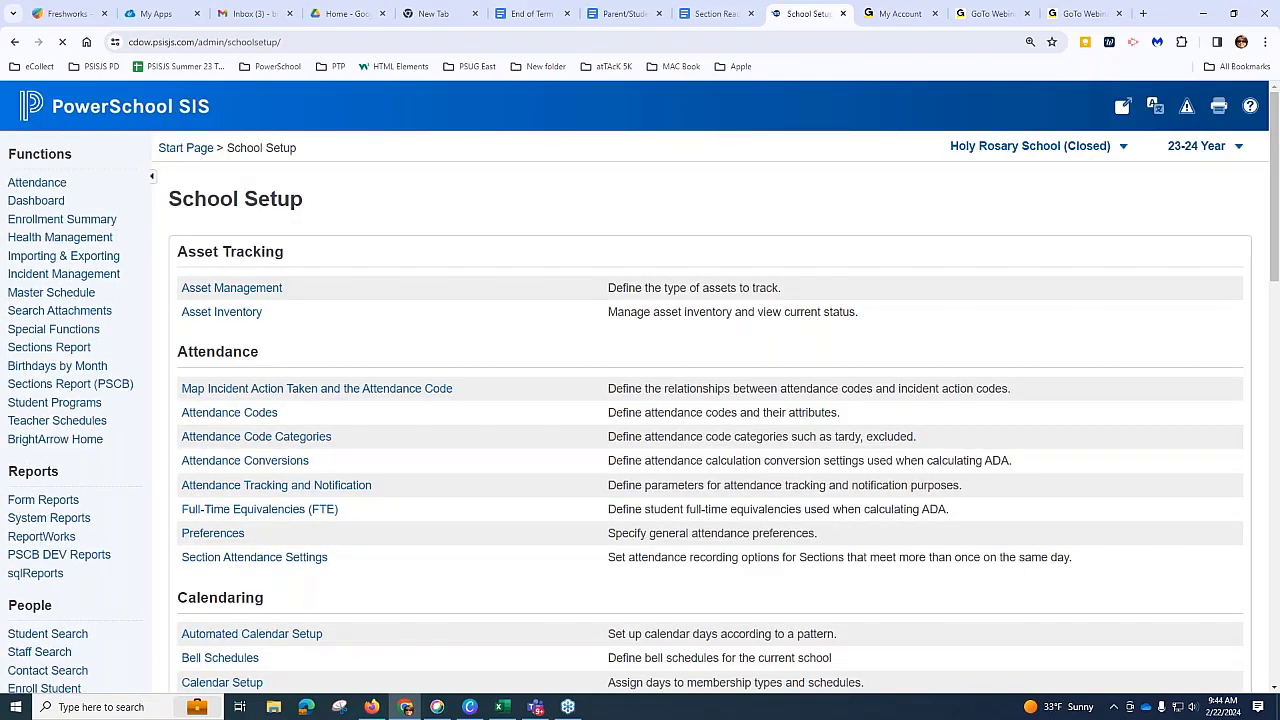
scroll(377, 470, down, 5)
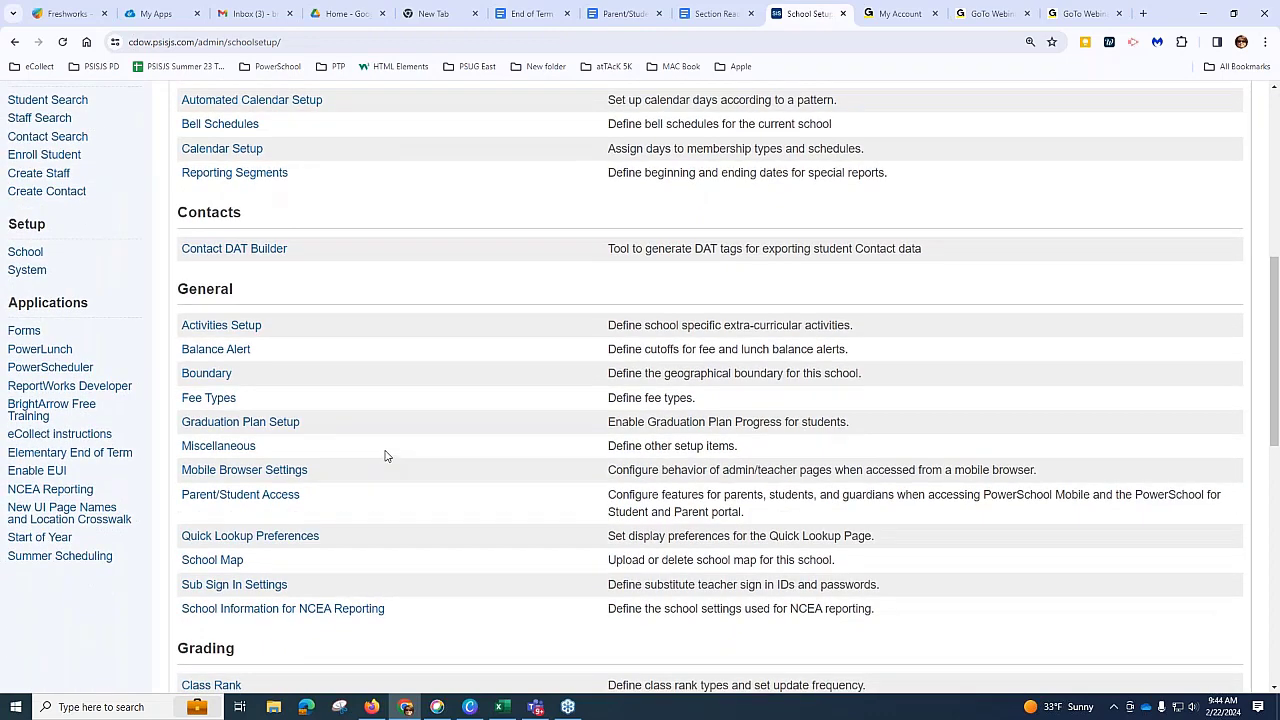
scroll(309, 423, down, 1)
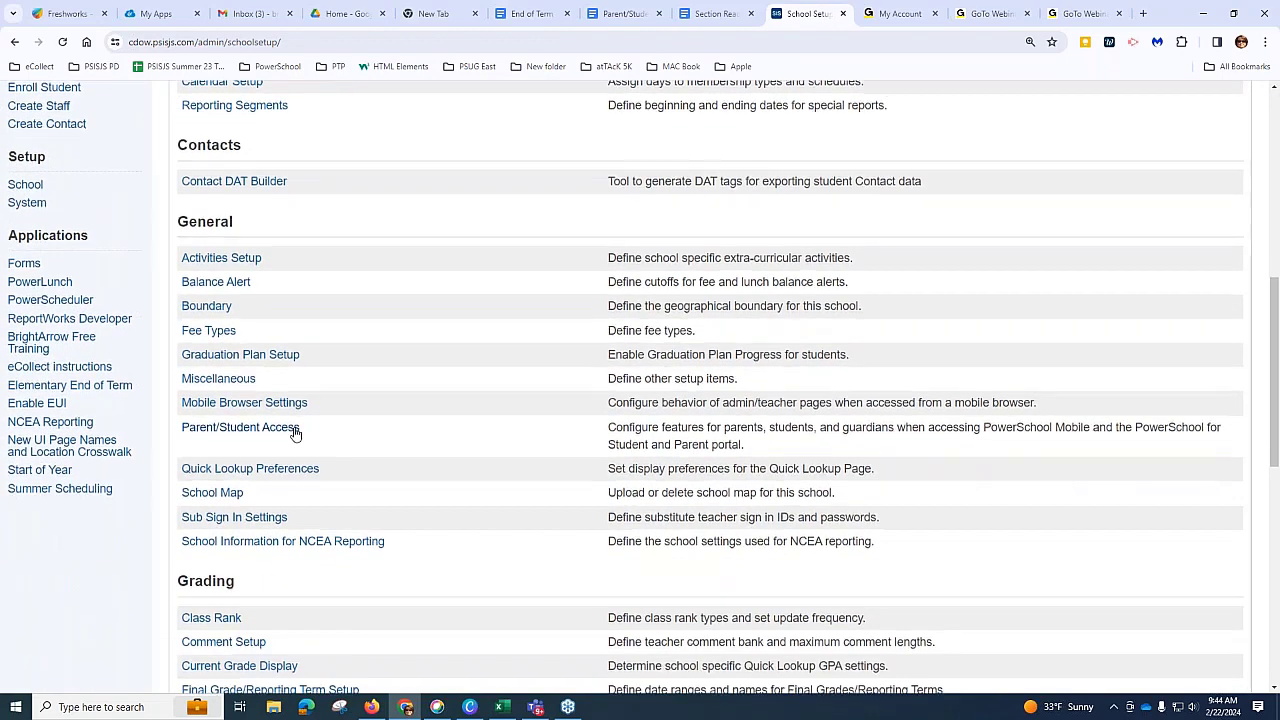
scroll(290, 430, down, 1)
click(235, 367)
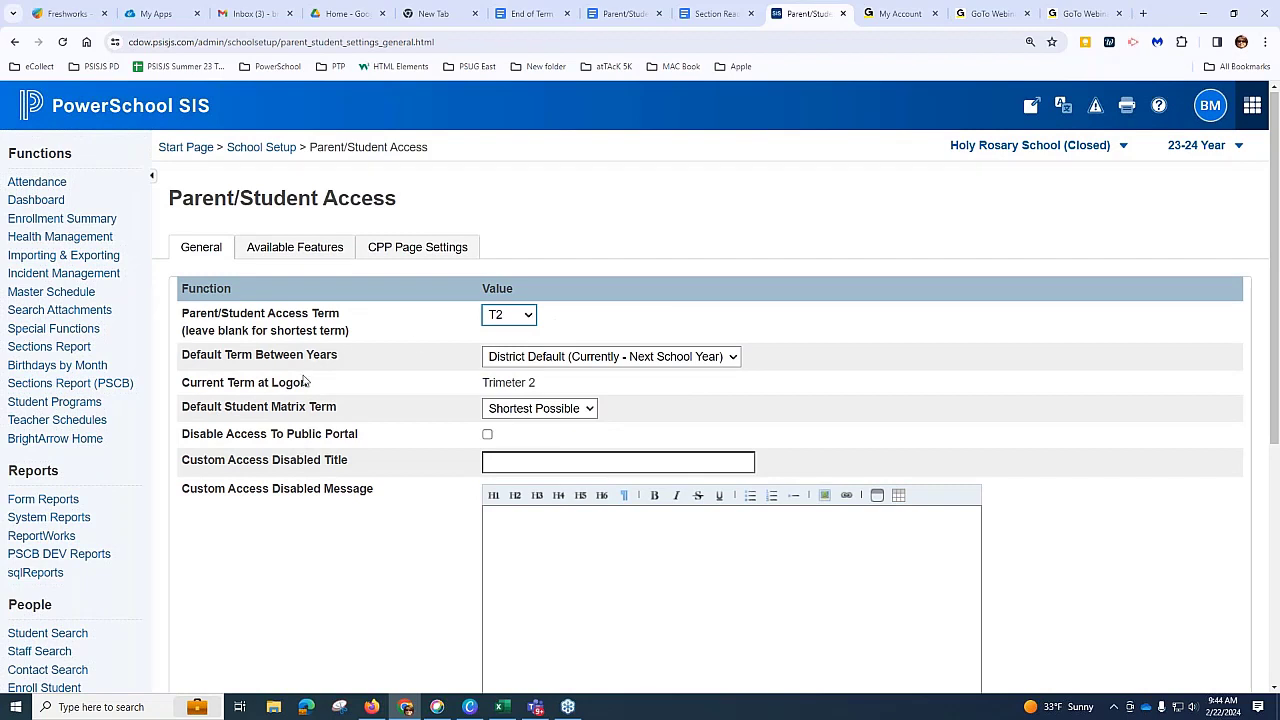
Step: Review which Available Features and Teacher Final Comments terms are disabled in the Parent/Student Access settings
click(311, 250)
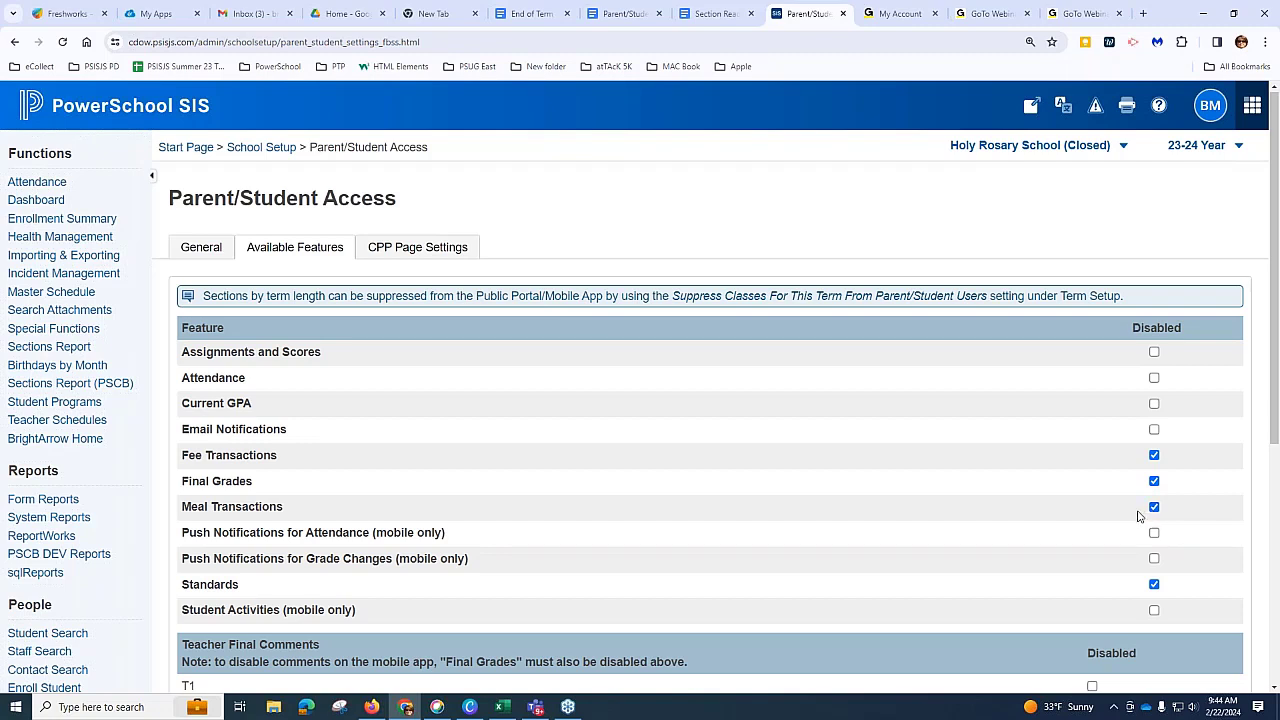
scroll(1127, 507, down, 2)
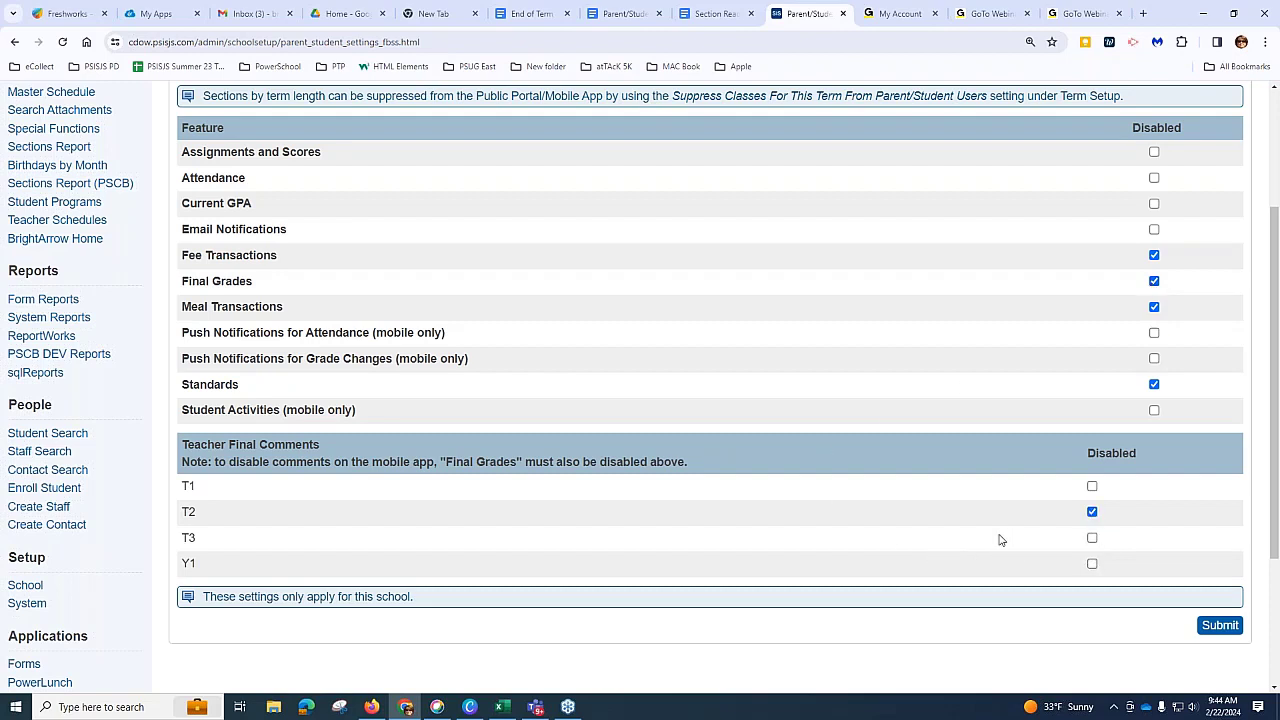
scroll(717, 309, up, 2)
Step: Open the CPP Page Settings, highlight the Report Card option, and review the grades, schedule and student information options
click(414, 182)
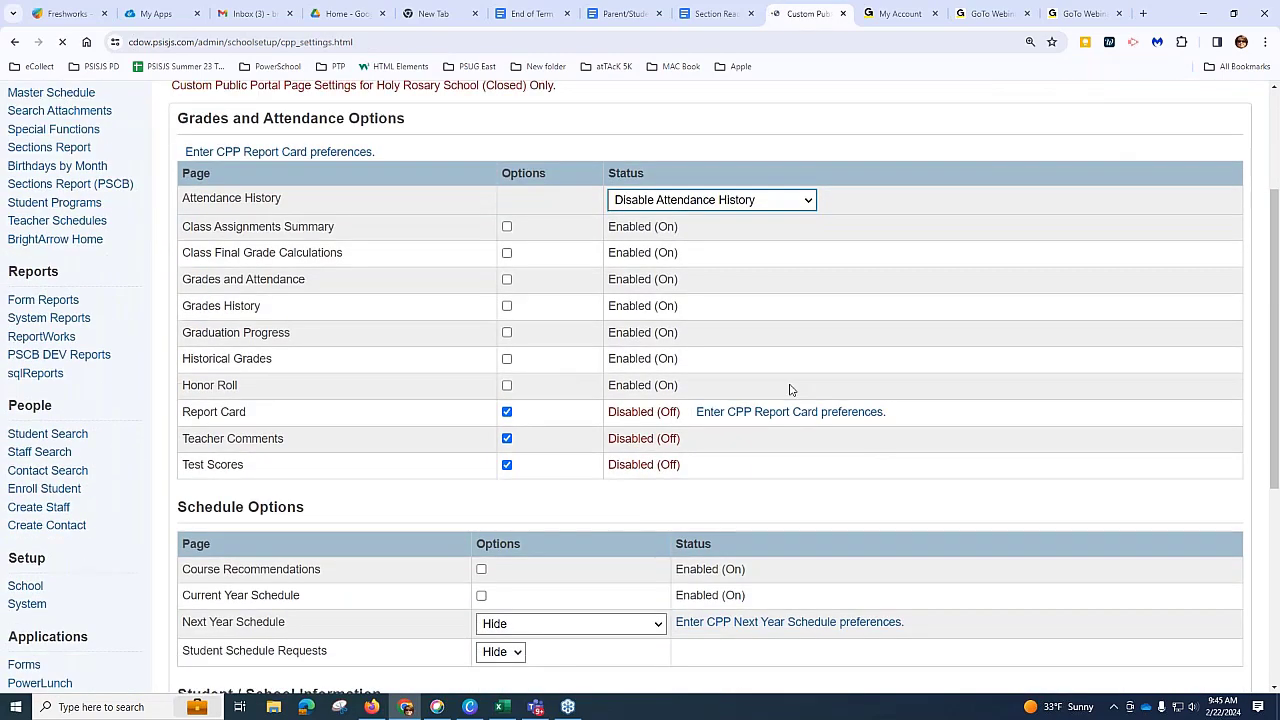
scroll(560, 502, down, 3)
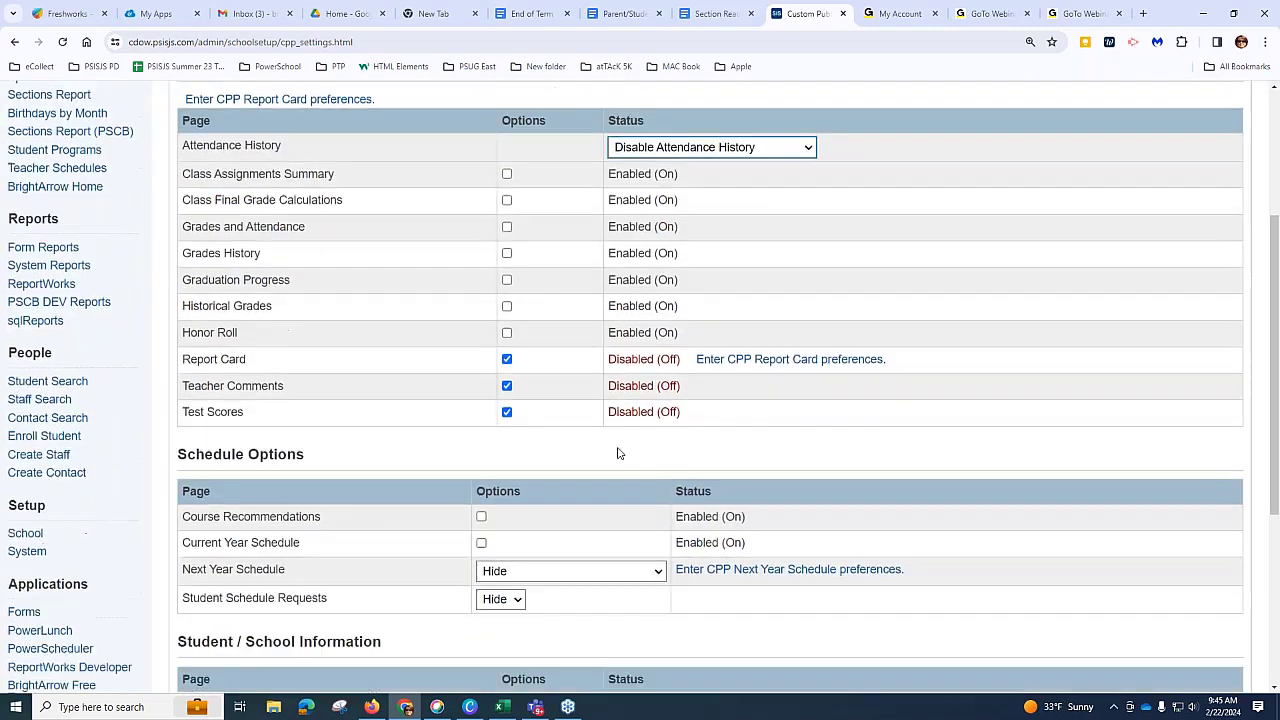
drag(280, 350, 180, 350)
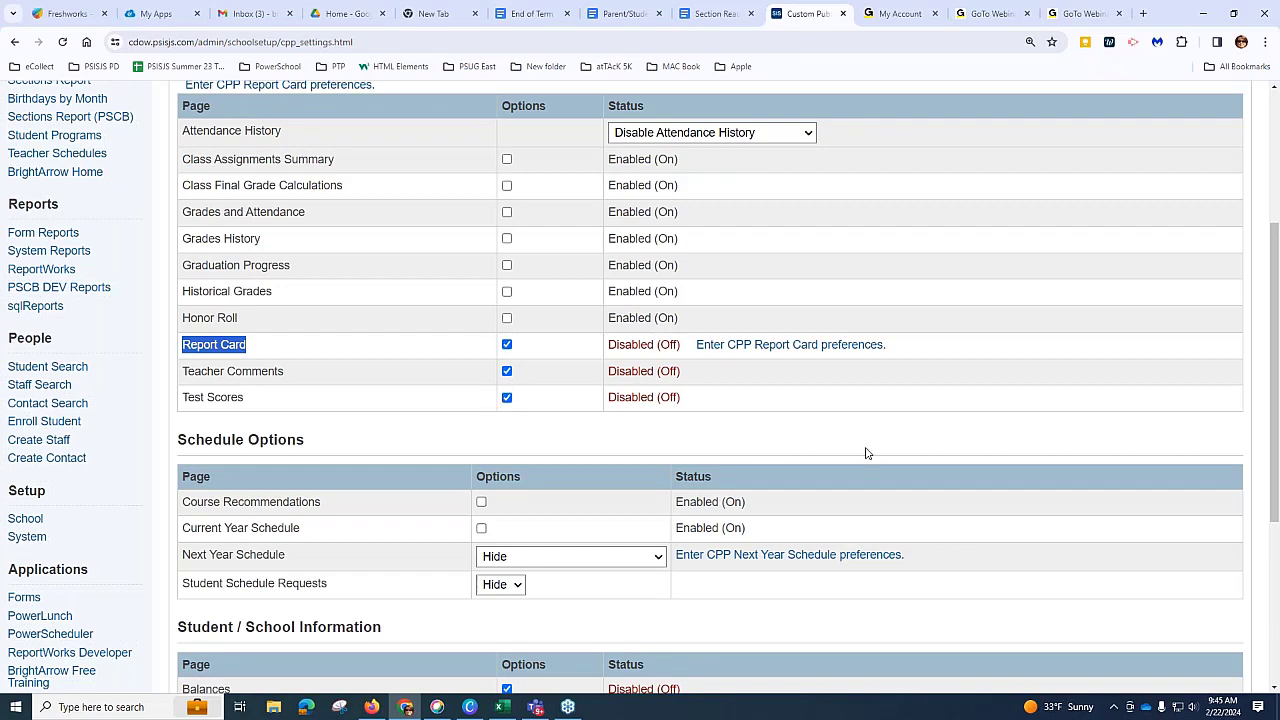
scroll(868, 447, down, 2)
scroll(868, 447, down, 2)
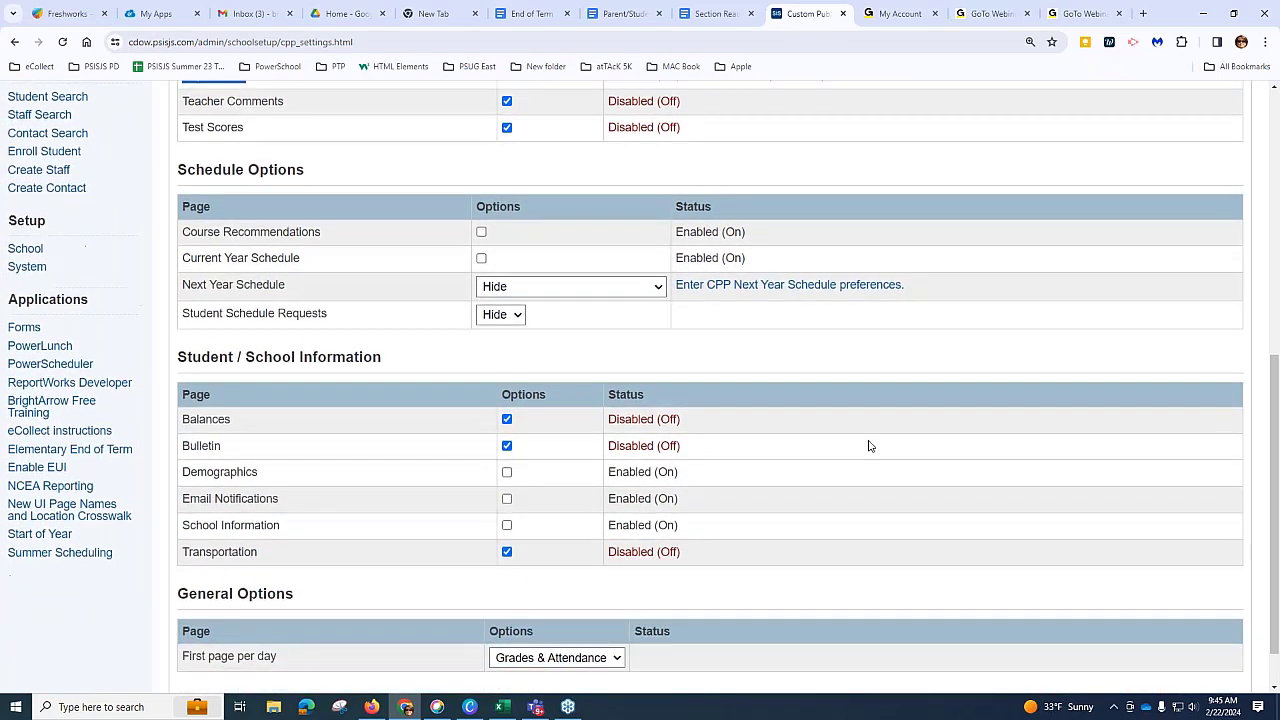
scroll(868, 447, up, 4)
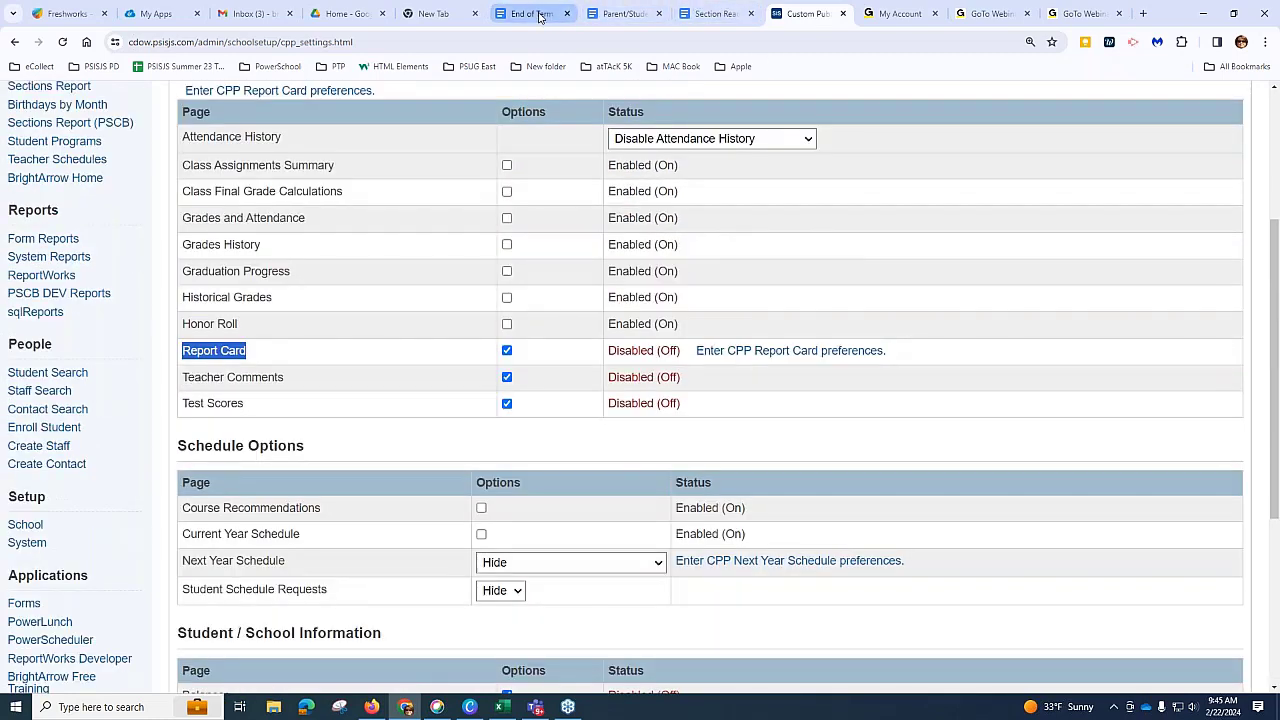
Step: Return to the Parent/Student Access guide, highlight its note on disabling comments in the mobile app, and review the Available Features screenshot
click(630, 22)
scroll(680, 360, down, 10)
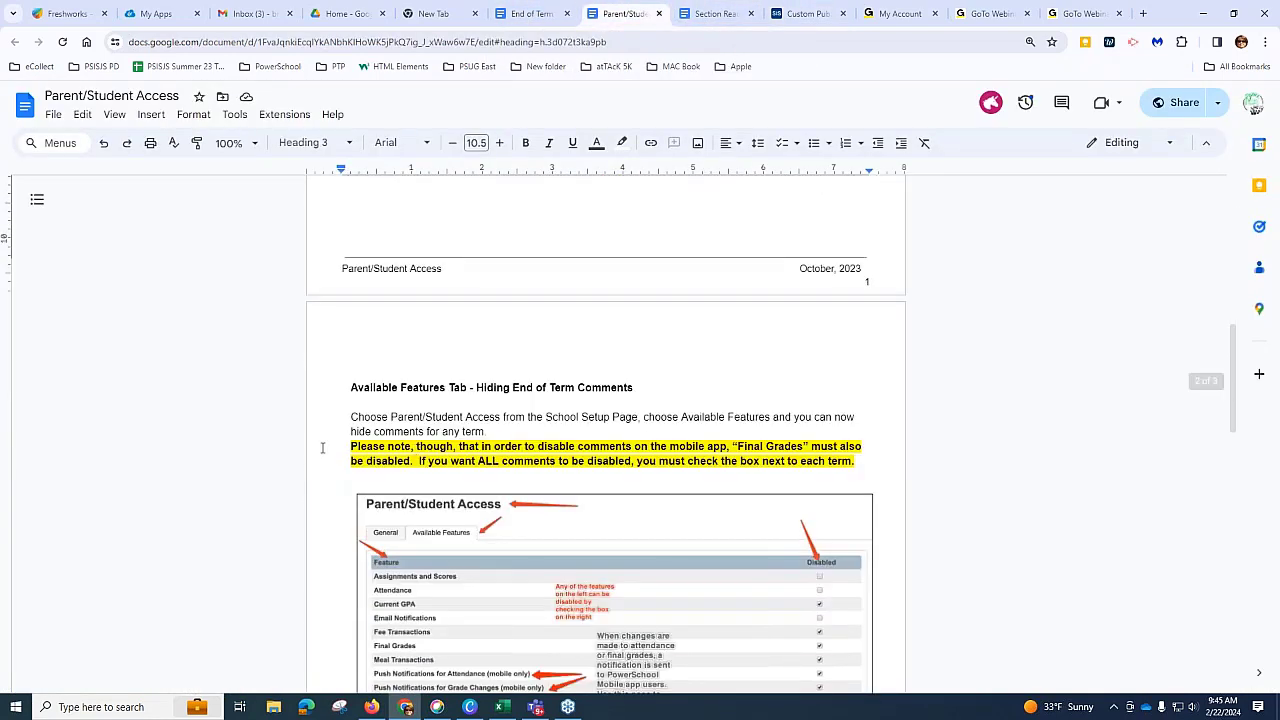
drag(492, 433, 864, 455)
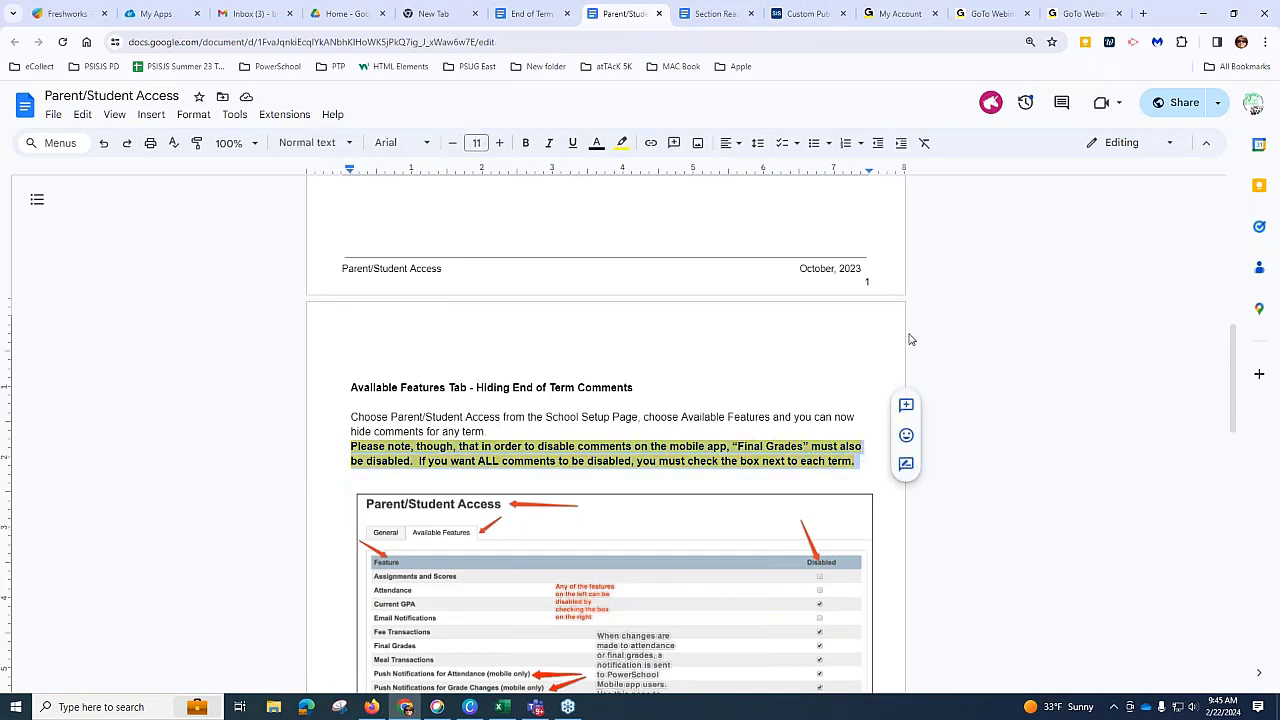
scroll(980, 346, down, 2)
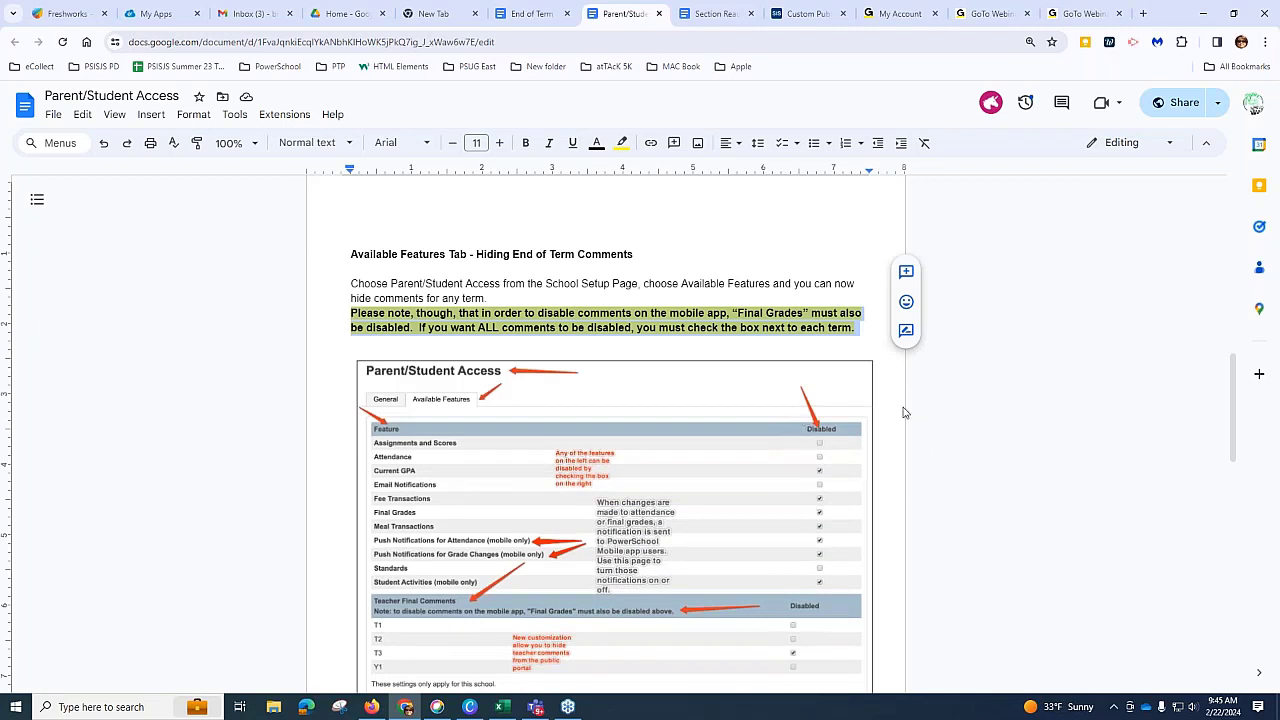
click(836, 246)
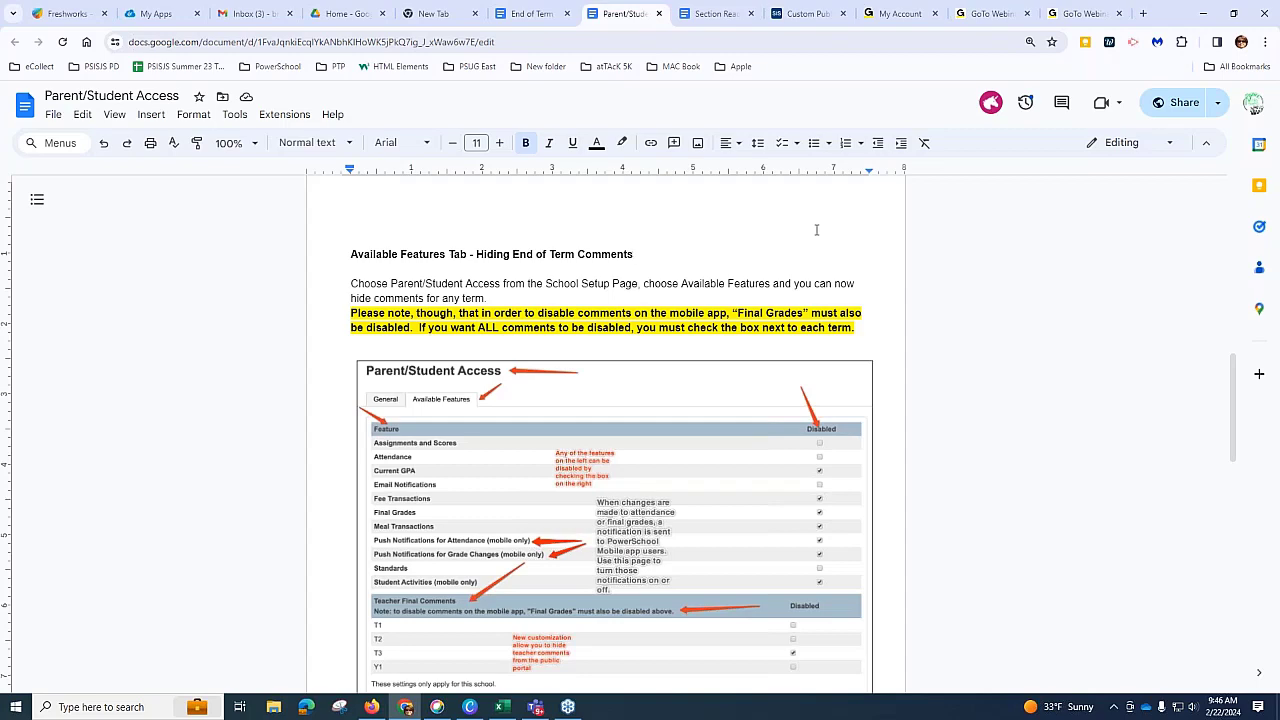
scroll(709, 363, down, 1)
scroll(674, 374, down, 5)
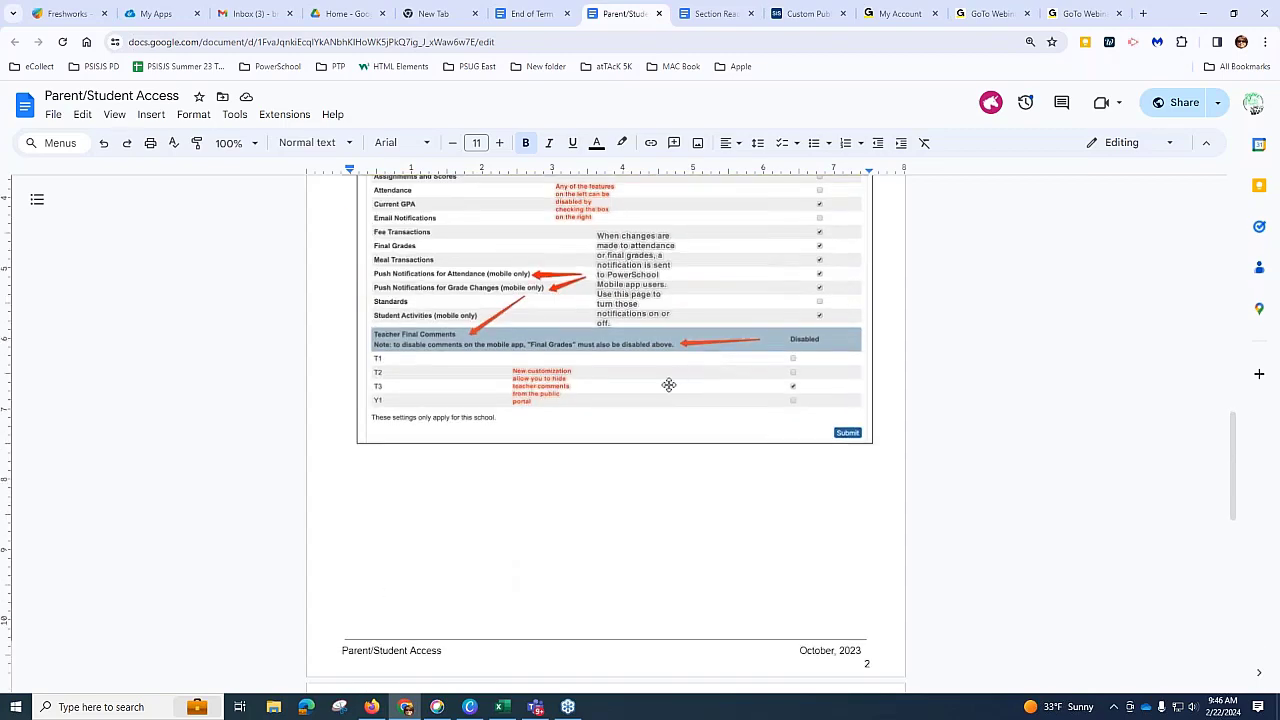
scroll(768, 380, up, 3)
scroll(764, 321, up, 4)
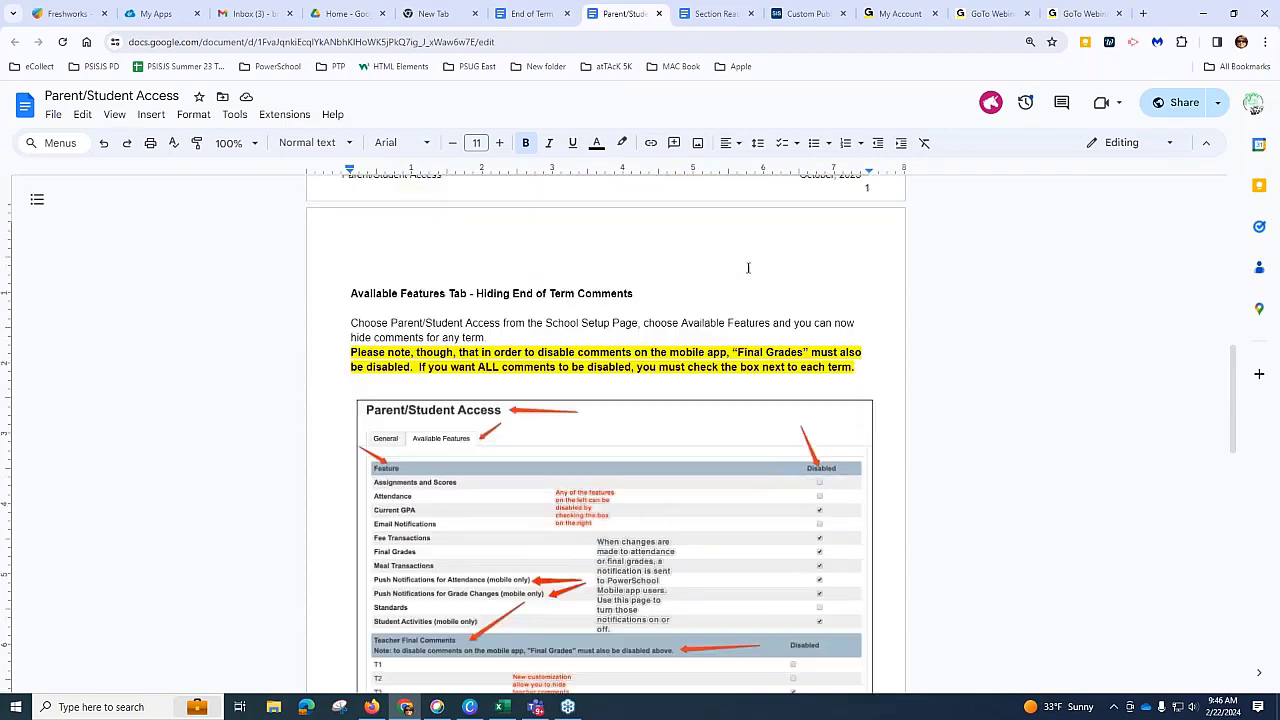
Step: Return to the End of Term document and review the Parent Email notification and Honor Roll Setup items
click(545, 15)
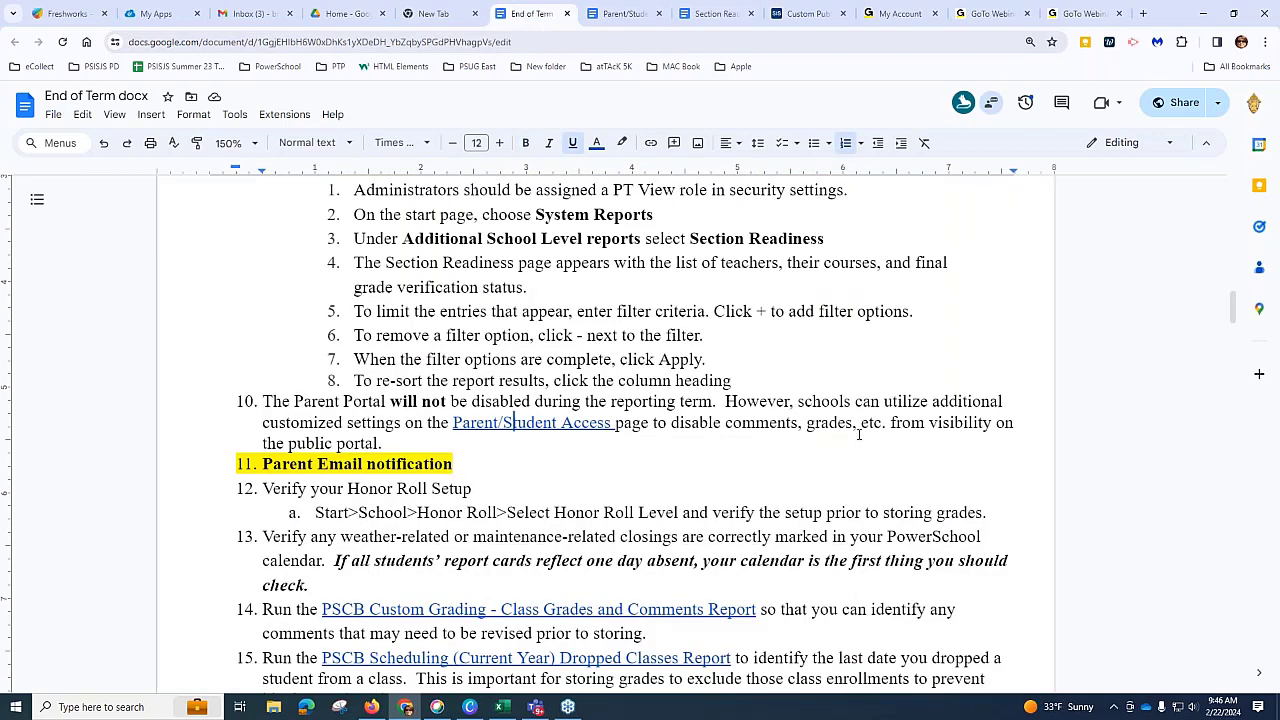
scroll(858, 435, down, 2)
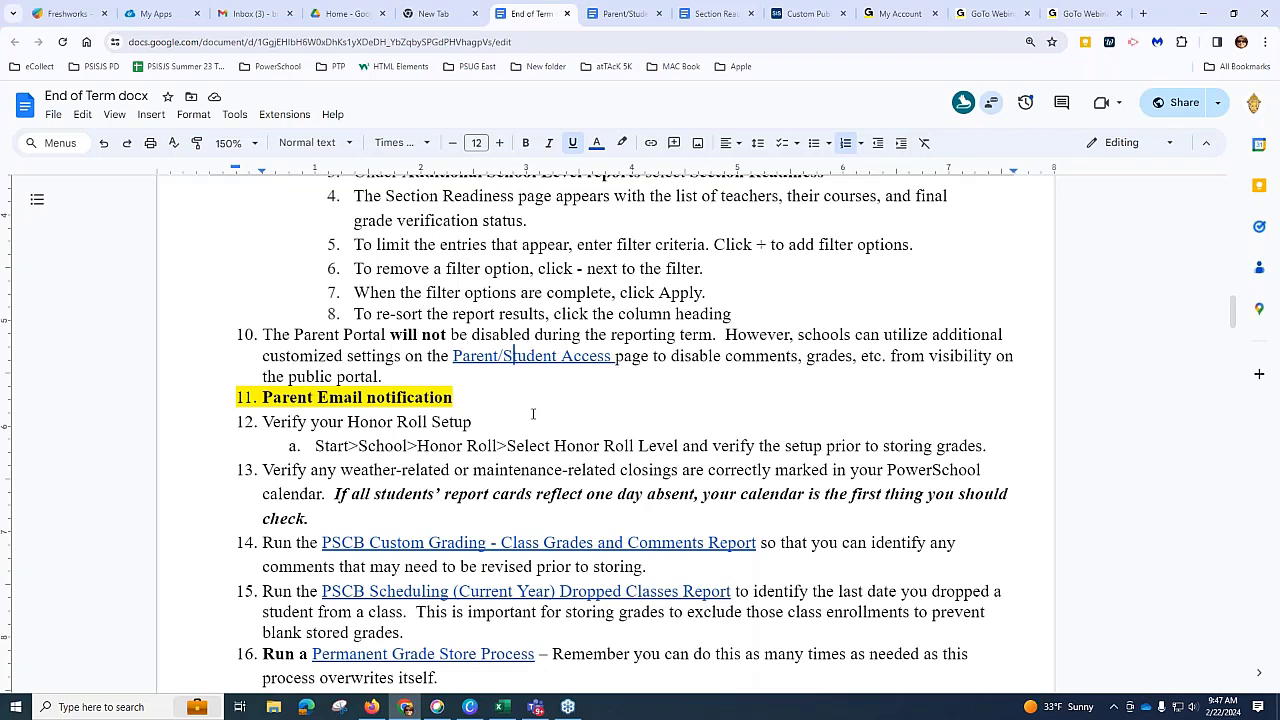
scroll(533, 413, down, 1)
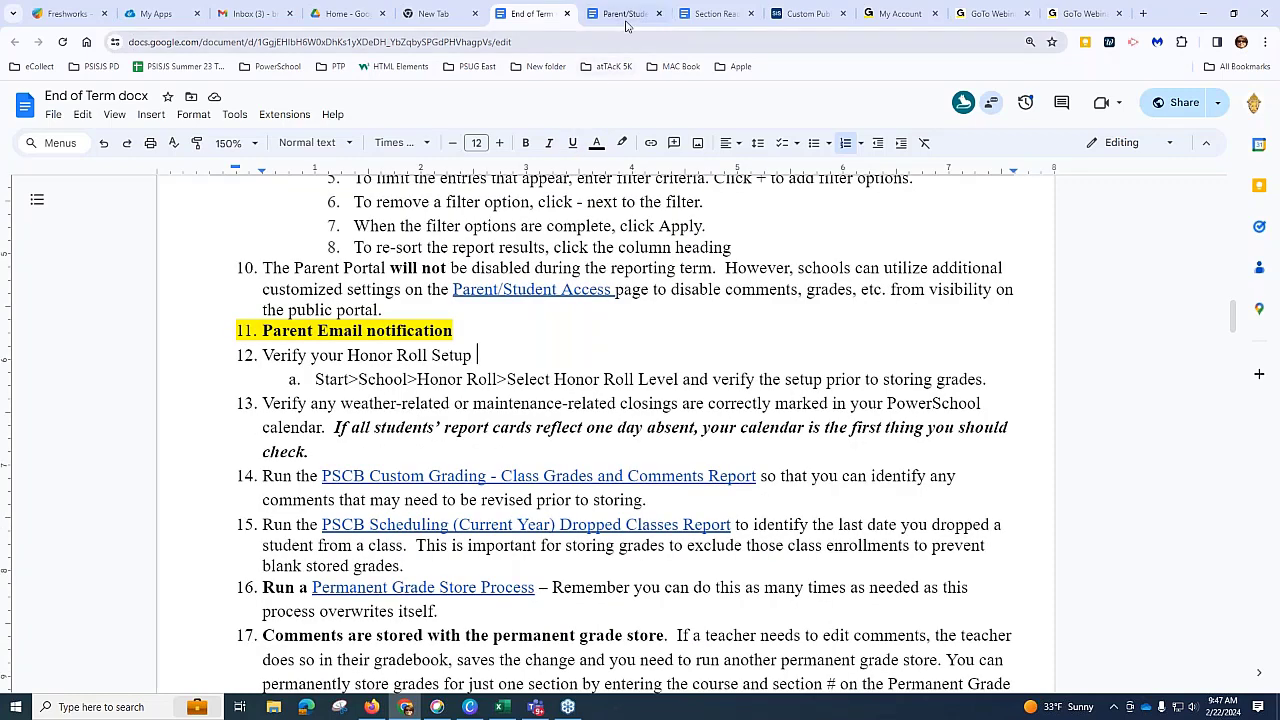
click(506, 345)
Step: Switch to PowerSchool SIS and open the Honor Roll methods from the Grading section of School Setup
click(806, 13)
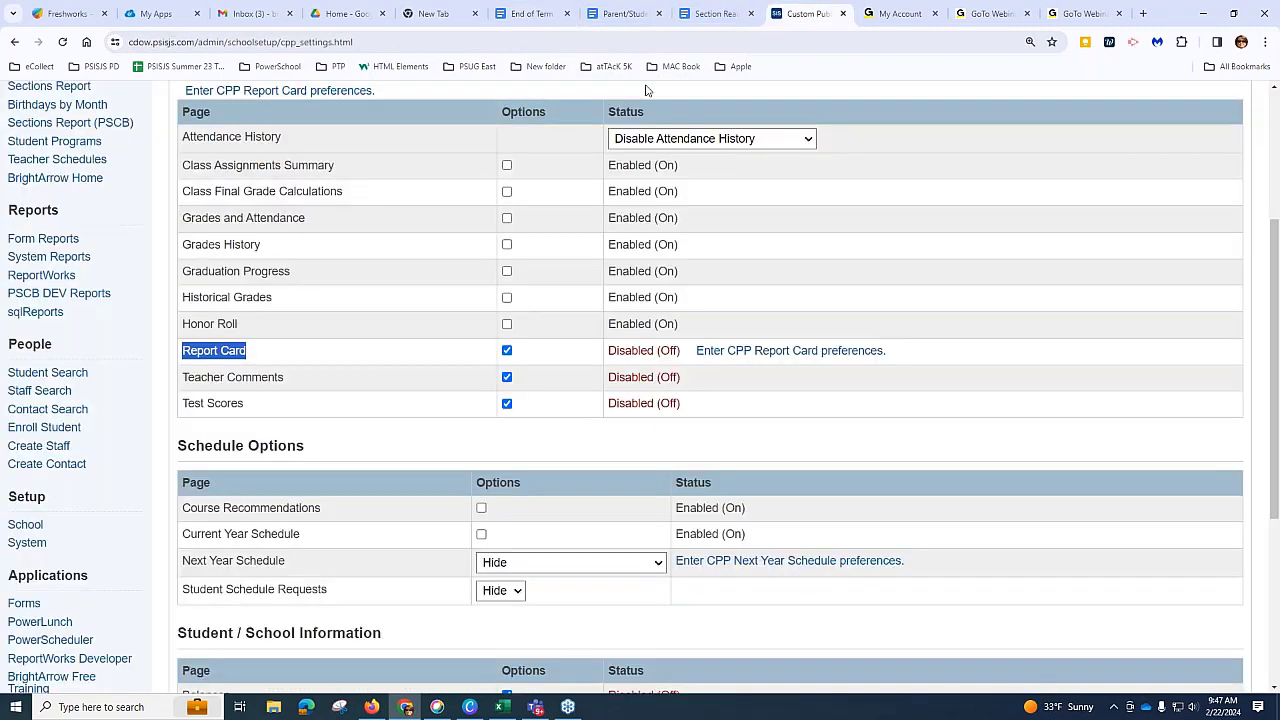
scroll(264, 211, up, 3)
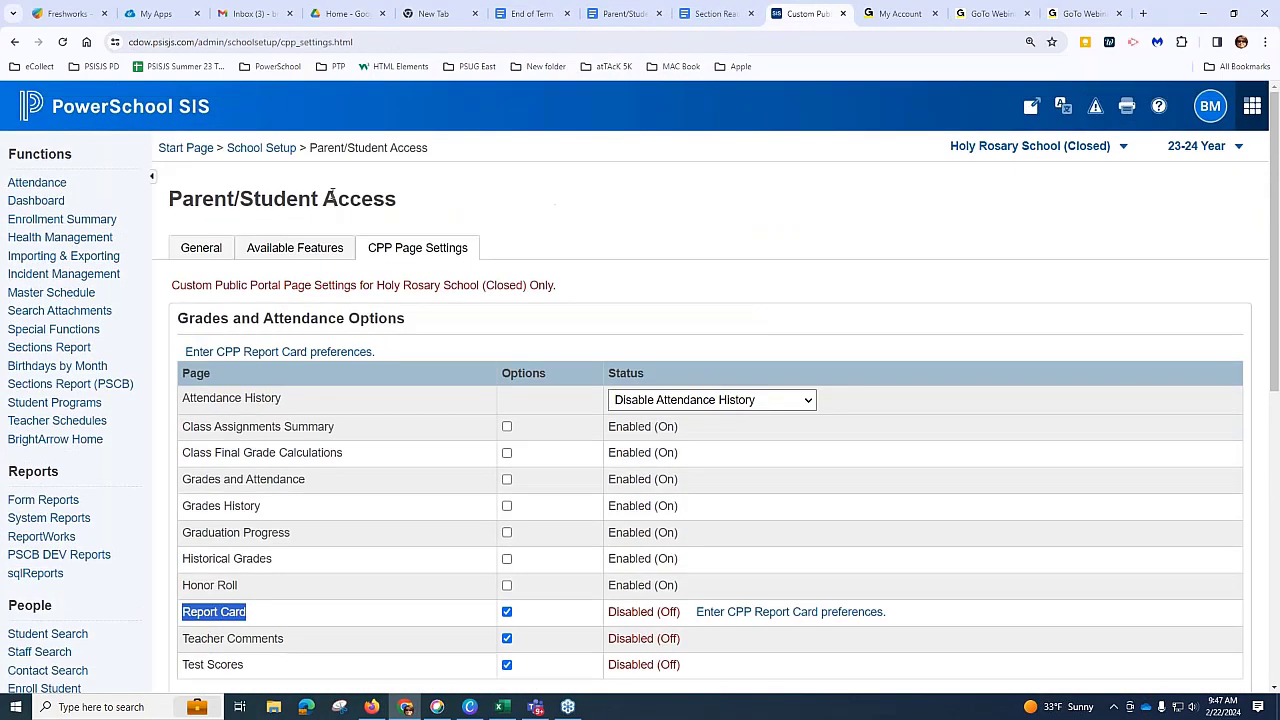
click(262, 150)
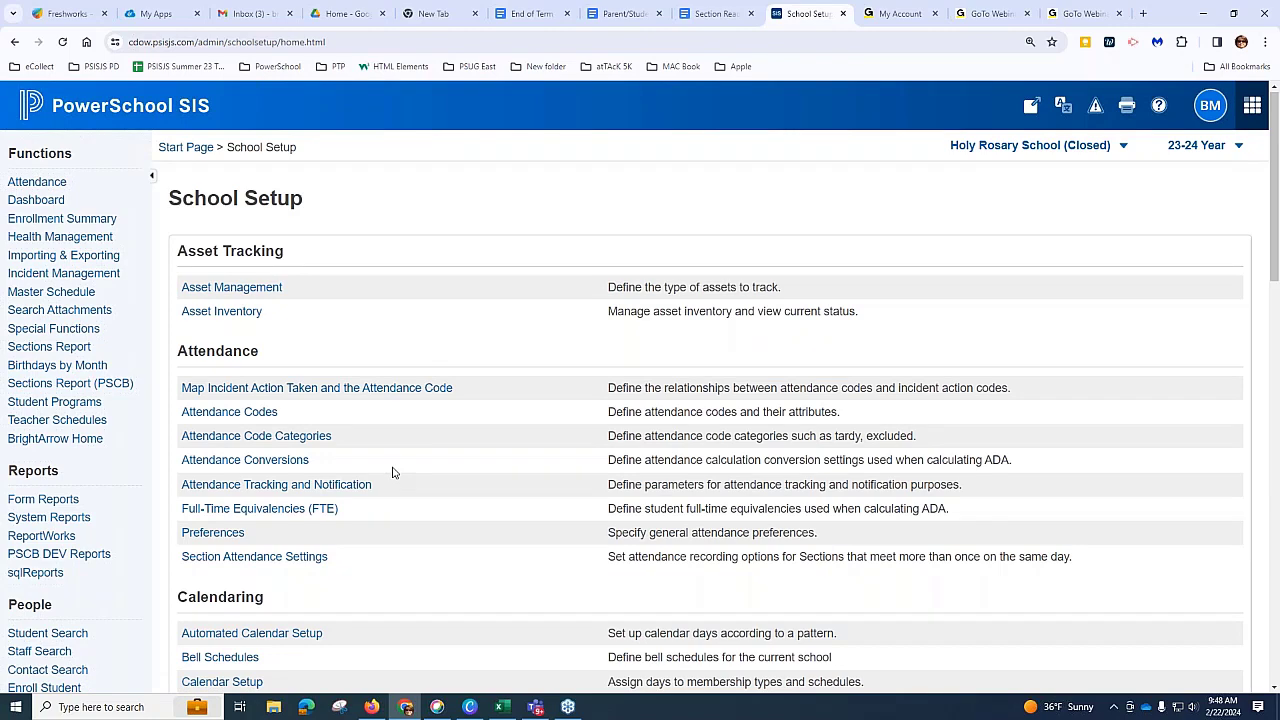
scroll(393, 469, down, 1)
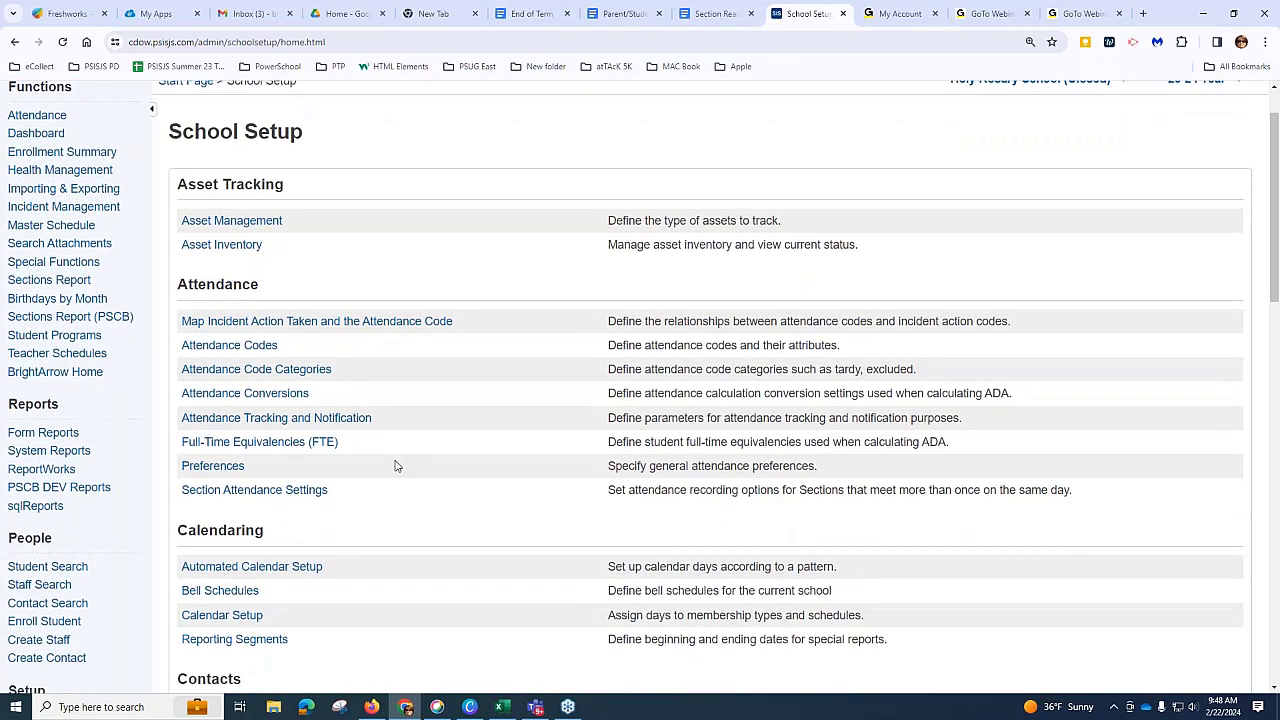
click(531, 13)
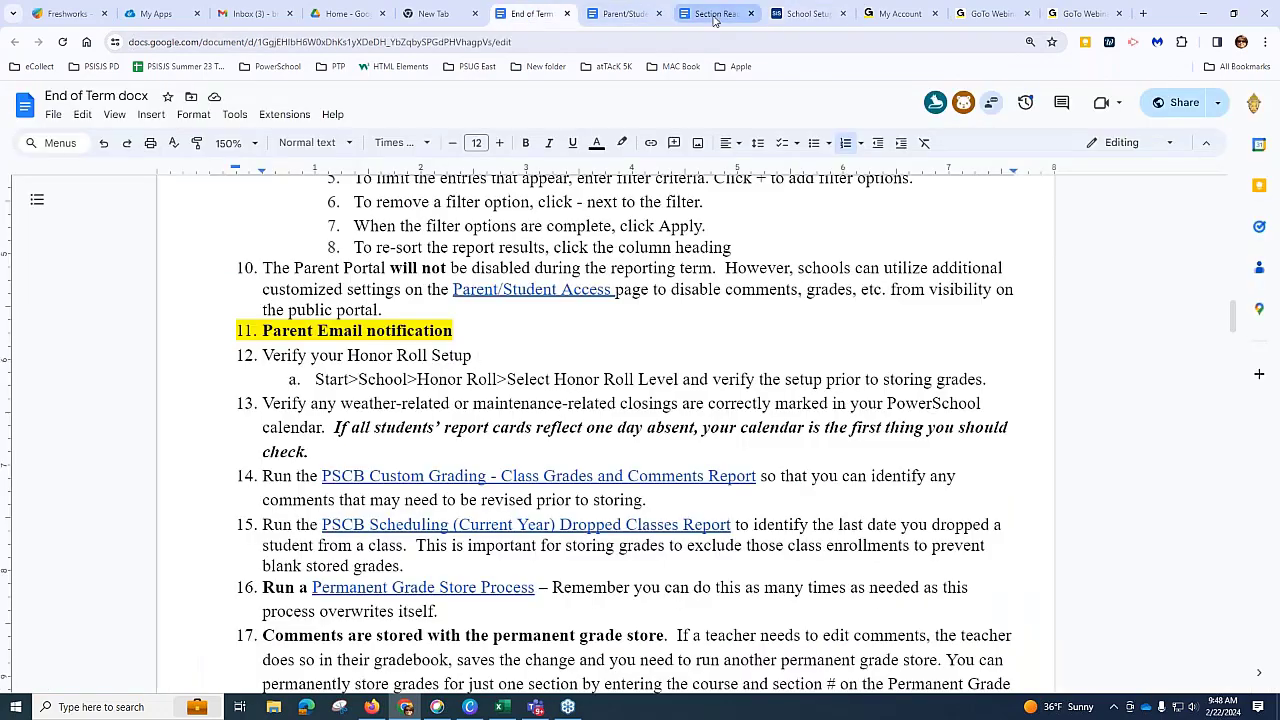
click(808, 14)
scroll(700, 400, down, 3)
scroll(257, 449, down, 5)
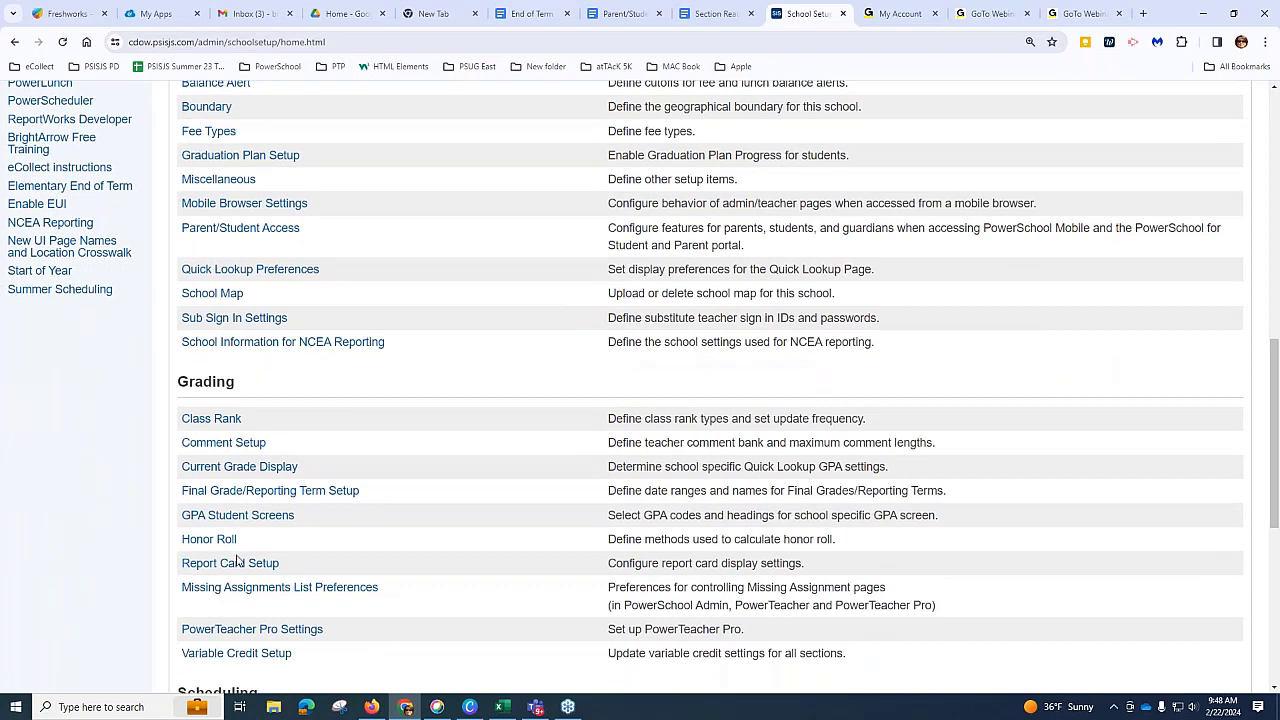
click(209, 540)
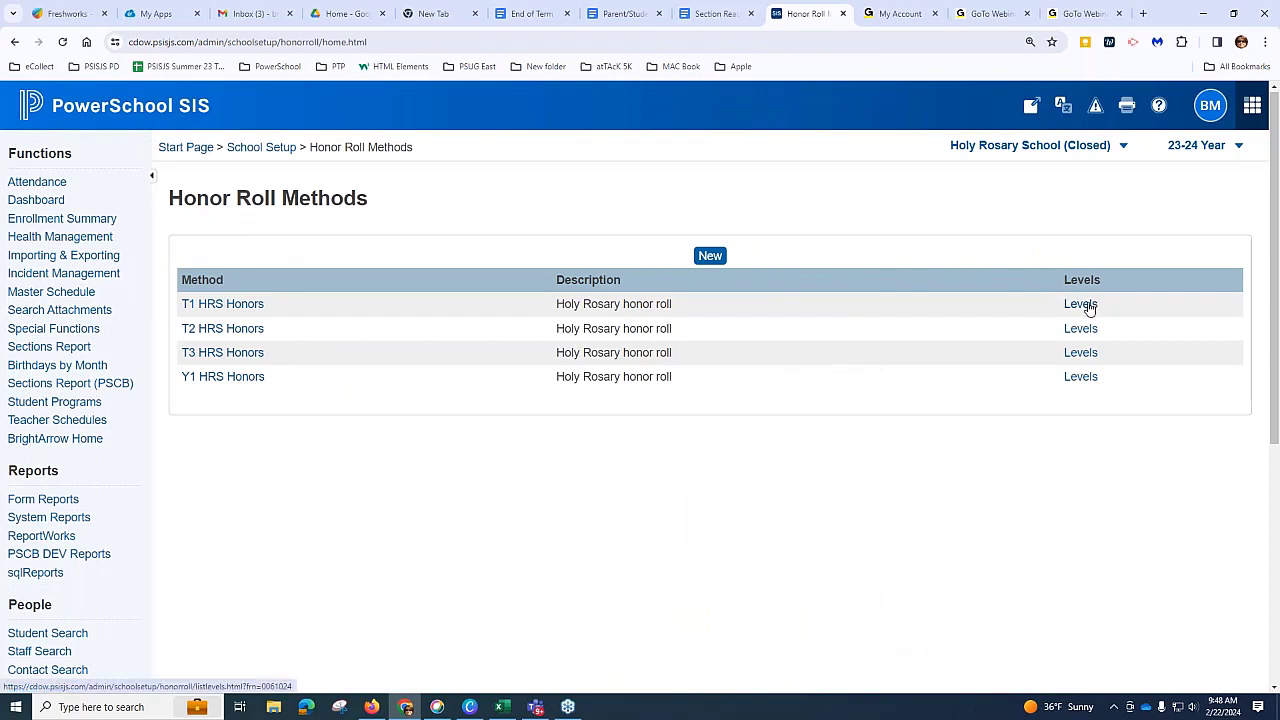
Step: Open the First Honors for T2 level of the T2 HRS Honors method and verify Simple Percent T2 as its GPA calculation method
click(1087, 333)
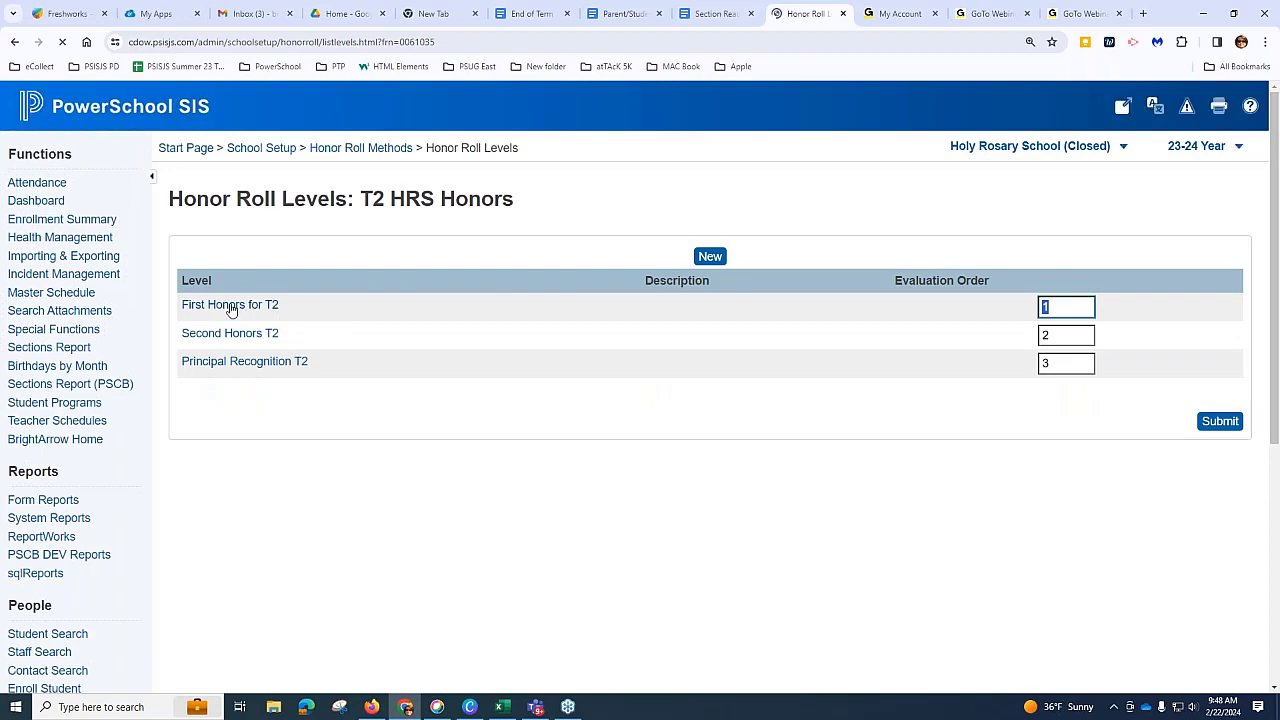
click(229, 306)
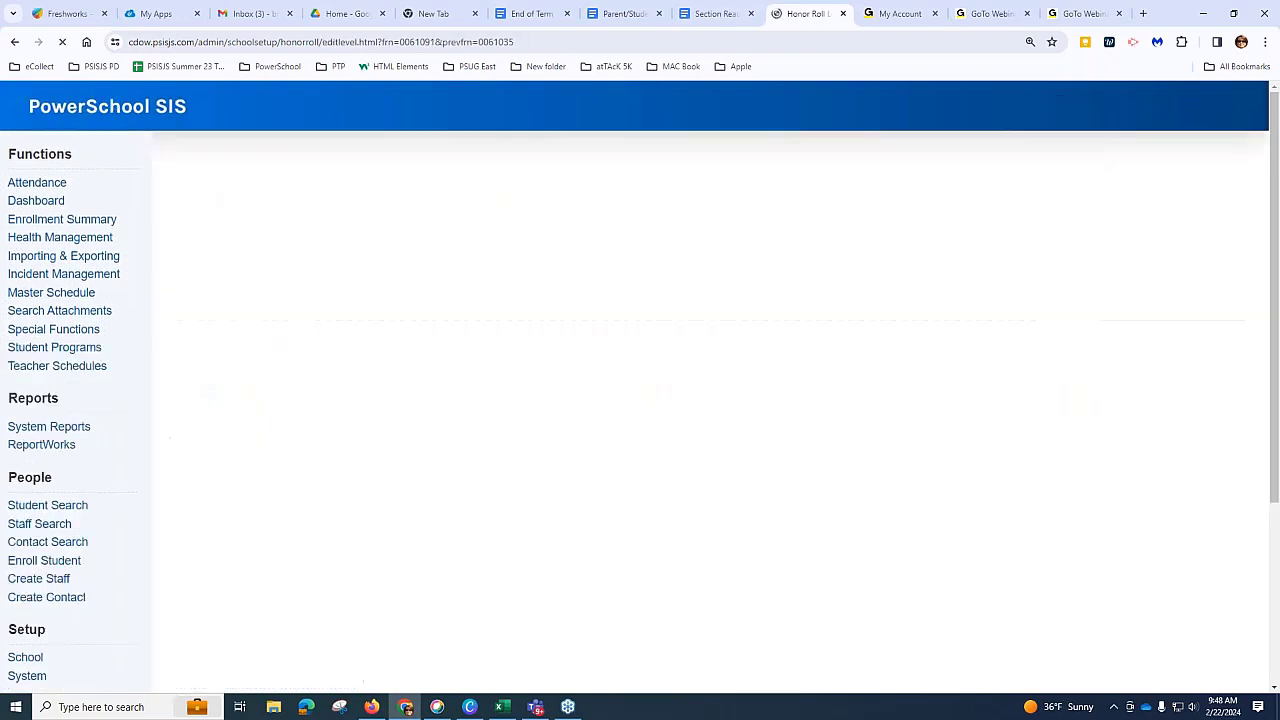
scroll(746, 408, down, 1)
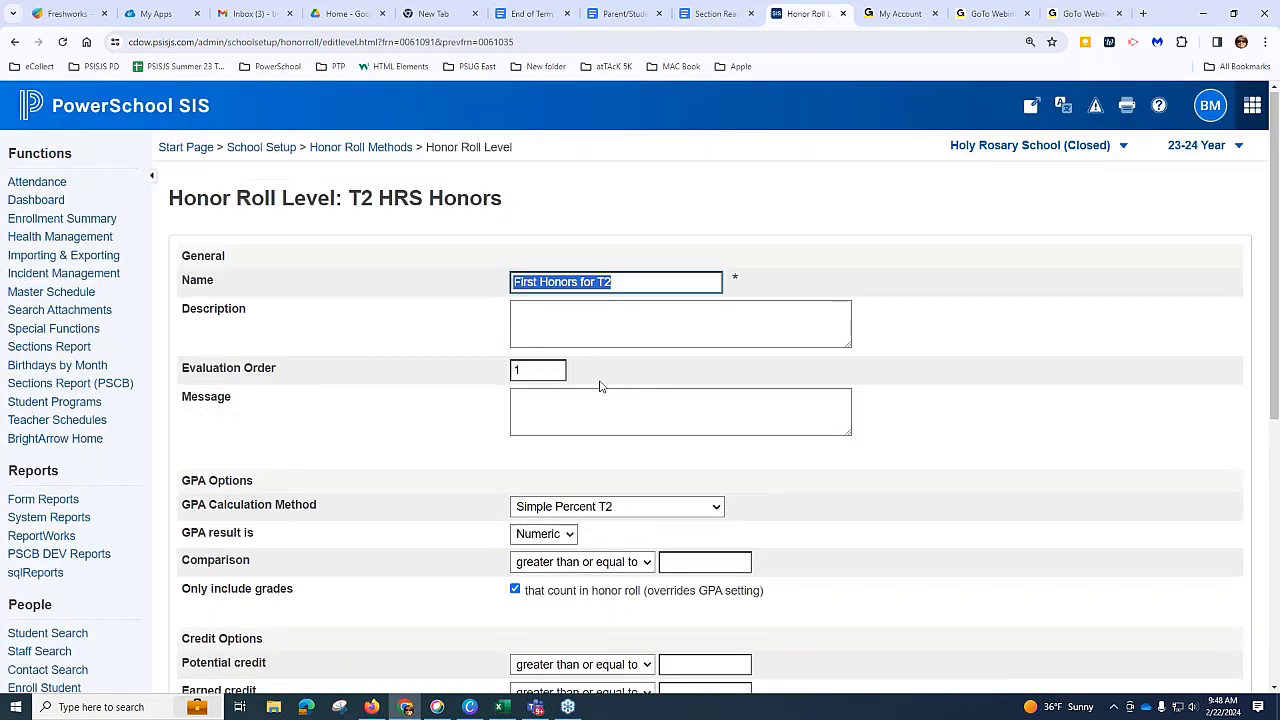
scroll(789, 357, down, 1)
click(714, 378)
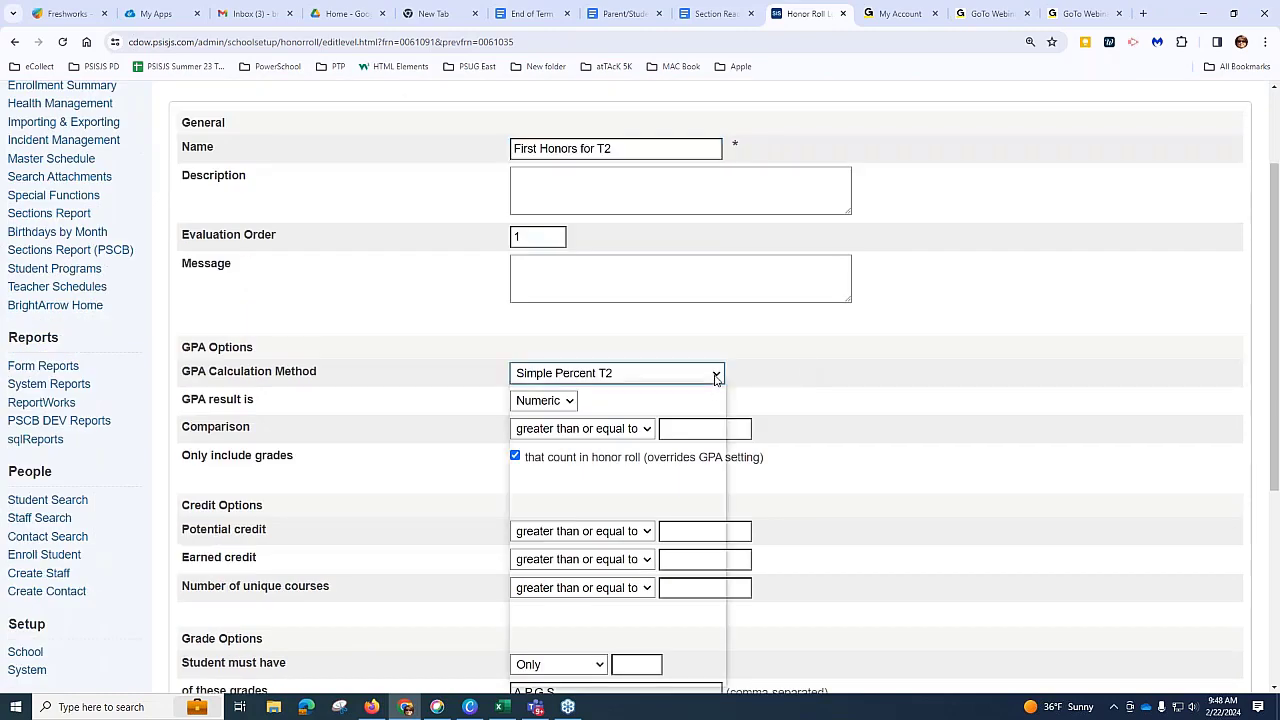
drag(725, 447, 720, 487)
click(608, 593)
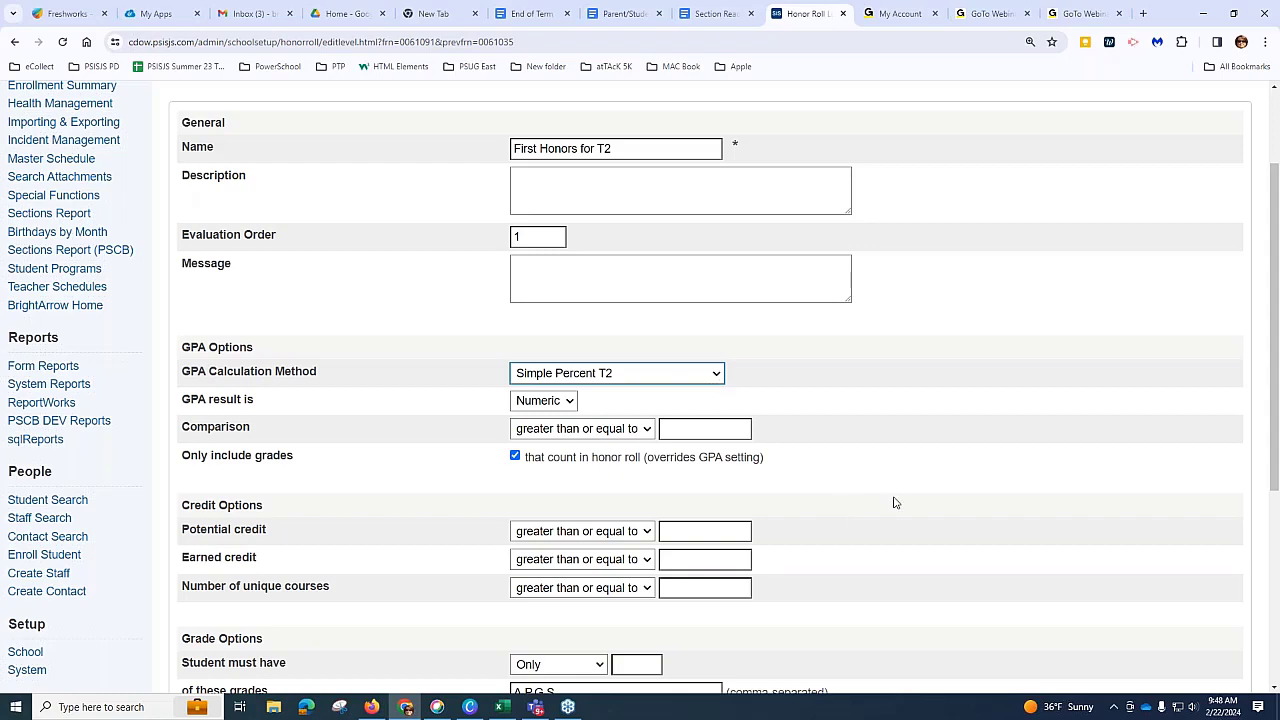
Step: Return to the Honor Roll Methods and open the Second Honors T2 level of T2 HRS Honors to check its GPA calculation method
scroll(658, 179, up, 2)
click(395, 150)
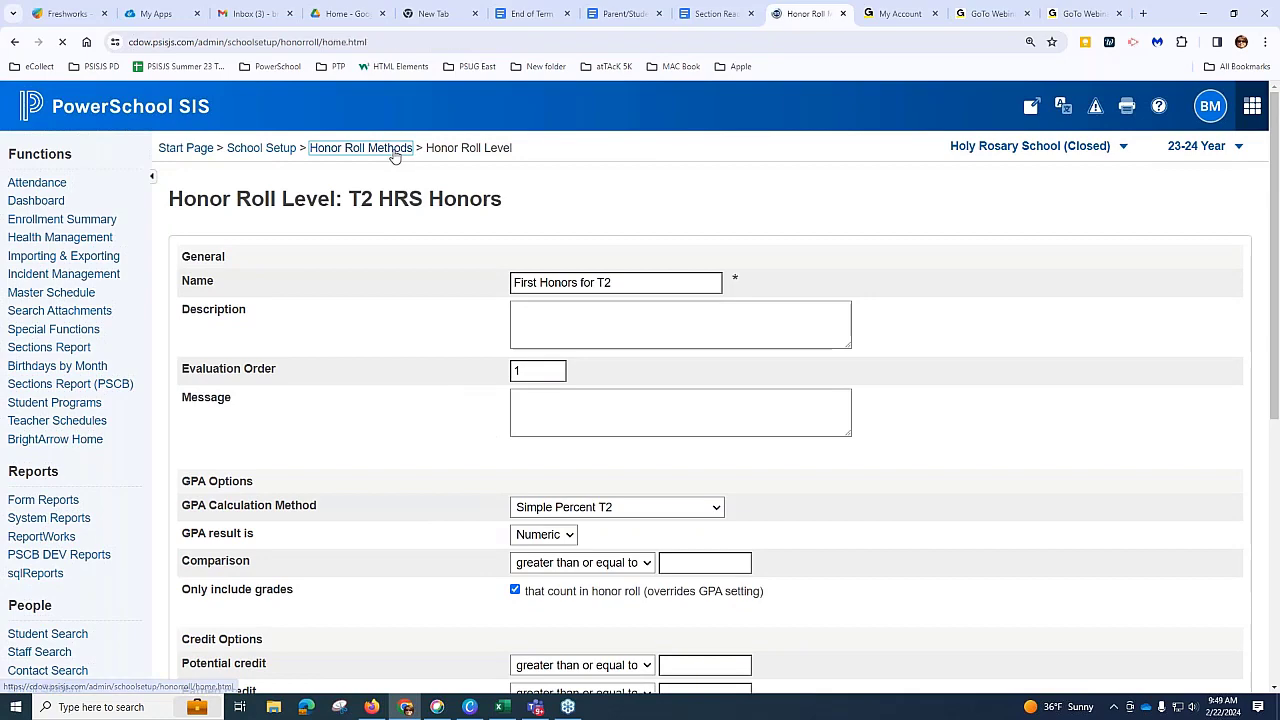
click(1082, 330)
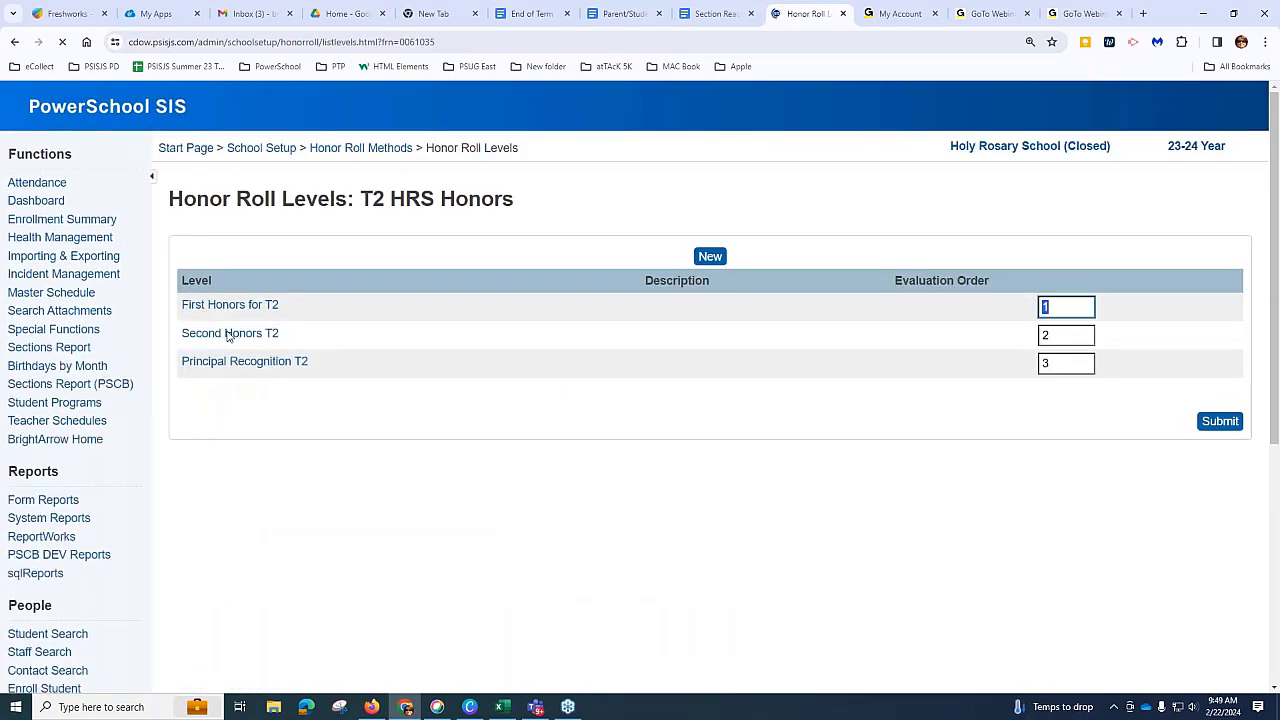
click(230, 333)
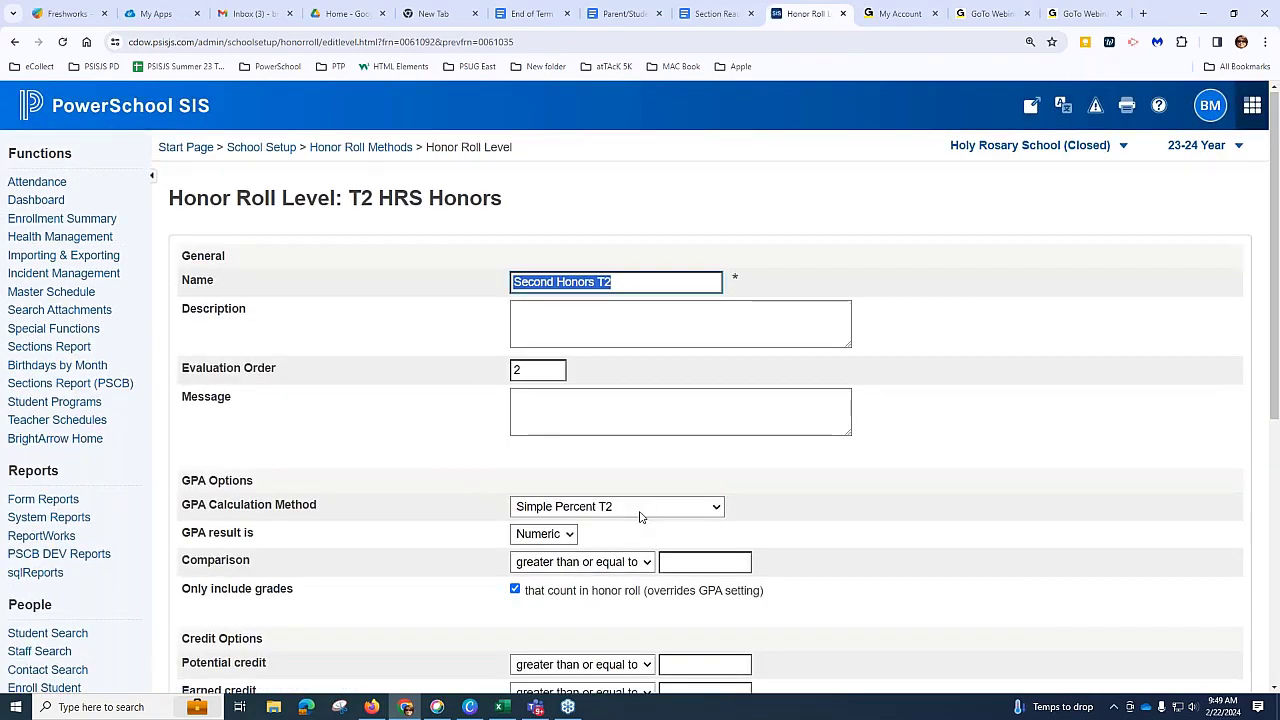
Step: Go back to School Setup and consult the End of Term document's item on weather-related and maintenance-related closings
click(365, 148)
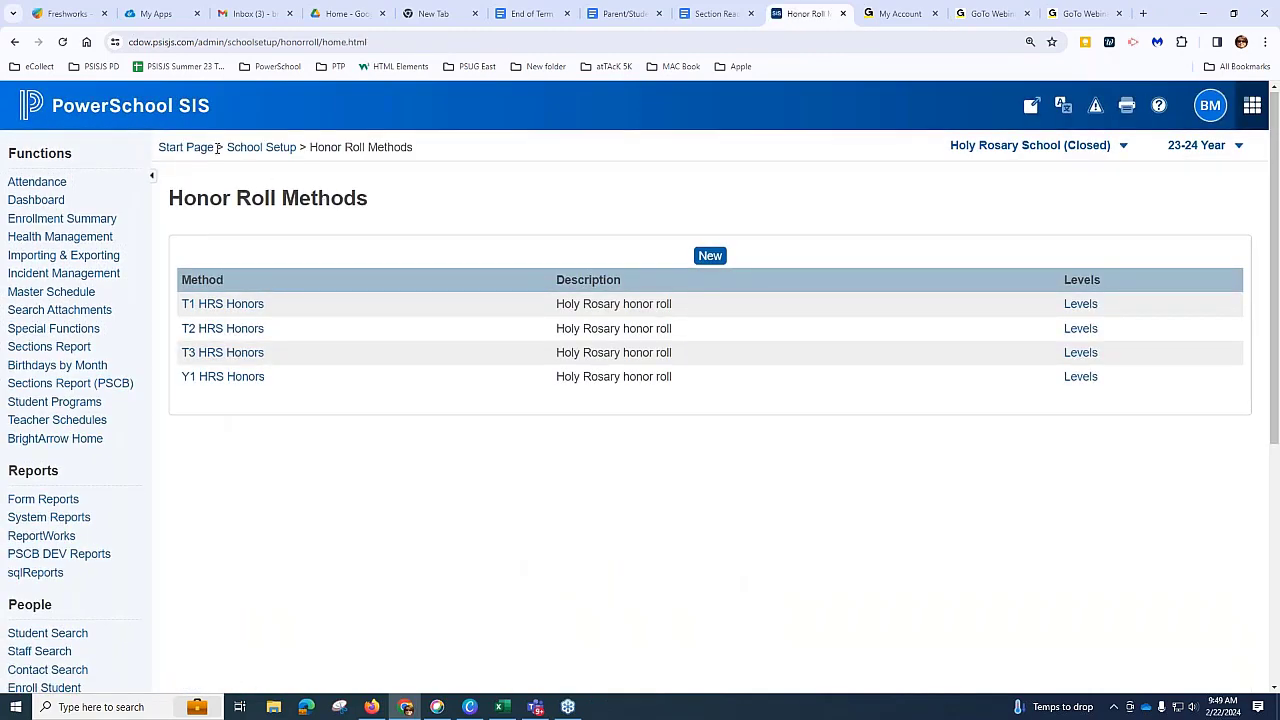
click(259, 148)
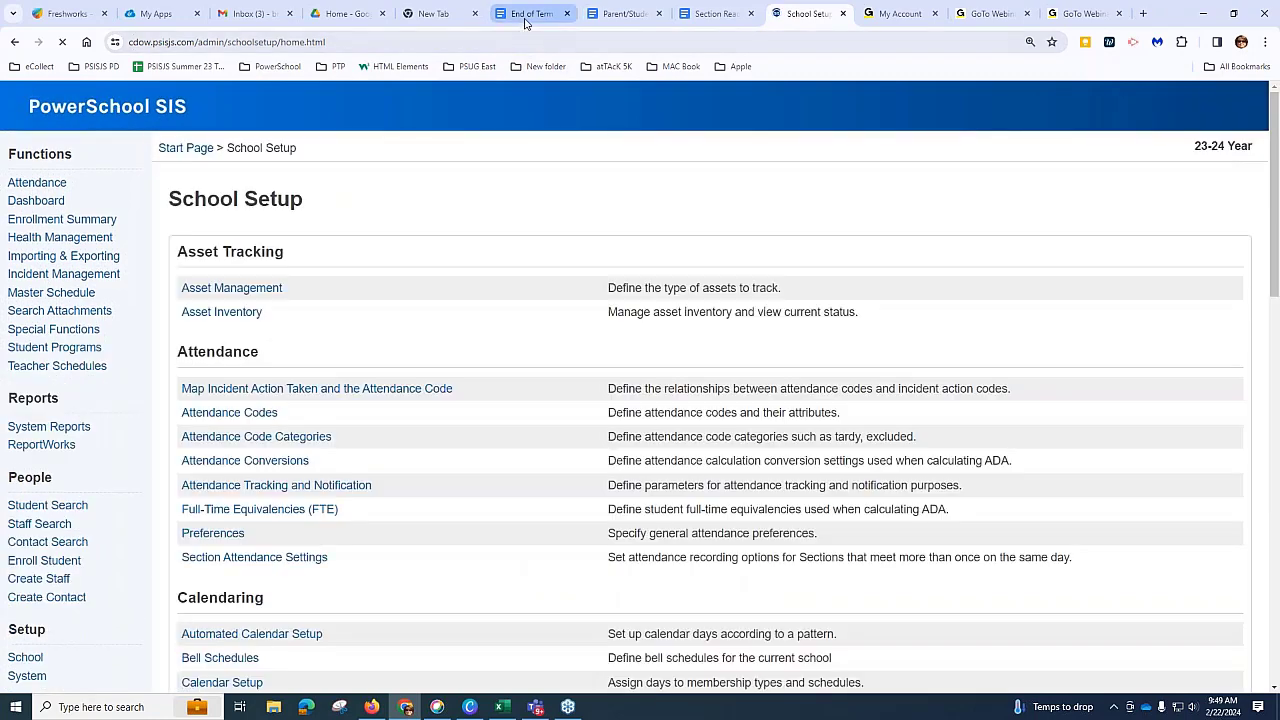
click(525, 14)
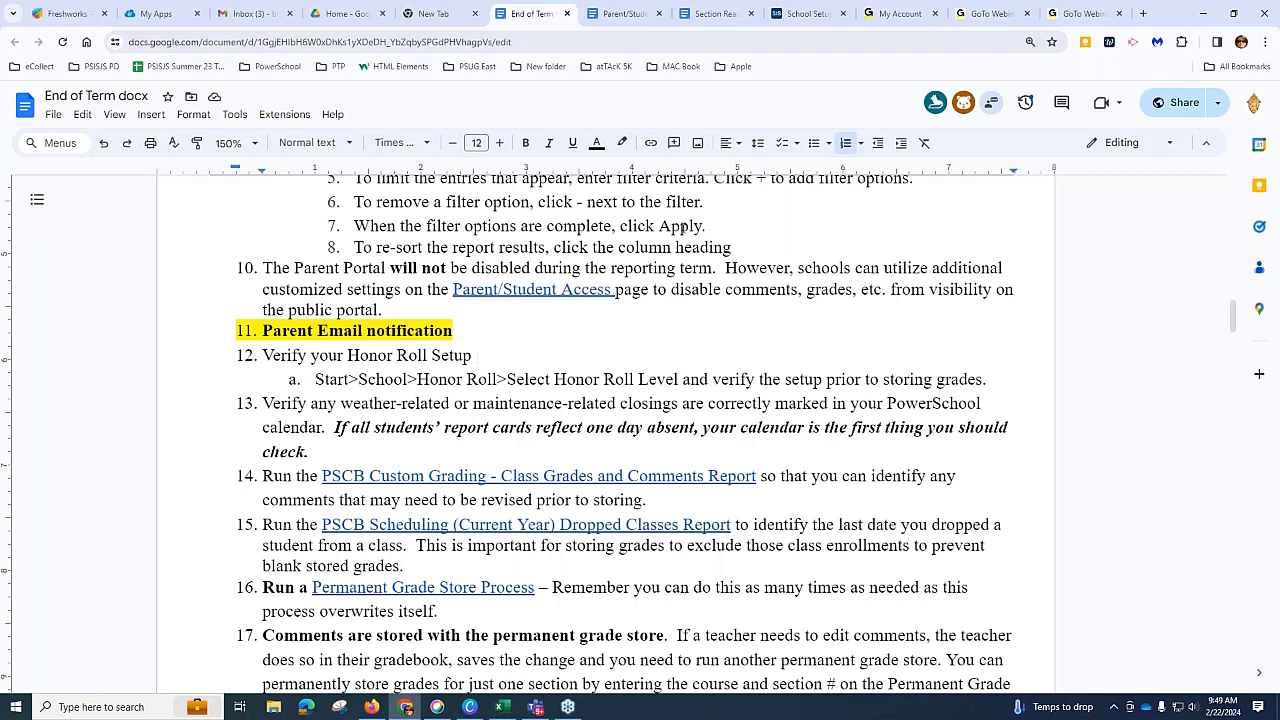
Step: Switch to PowerSchool SIS and open the February 2024 calendar in Calendar Setup to review its school days
click(808, 14)
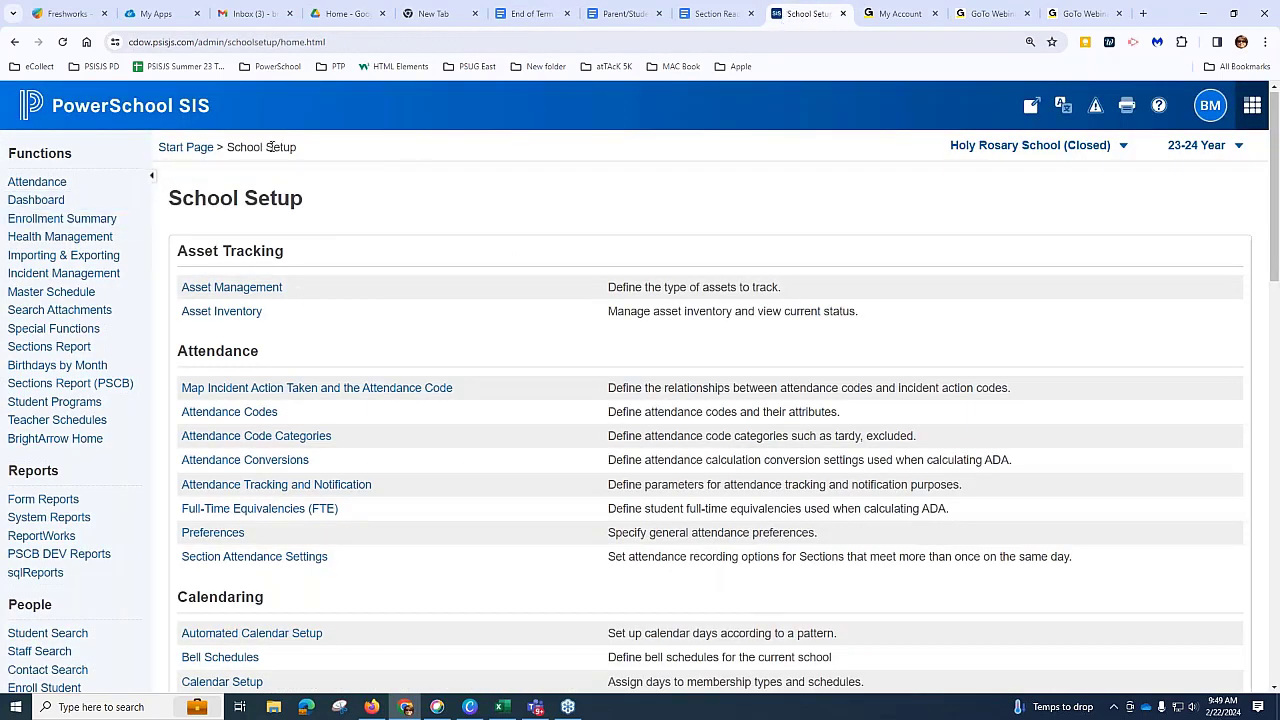
scroll(263, 375, down, 2)
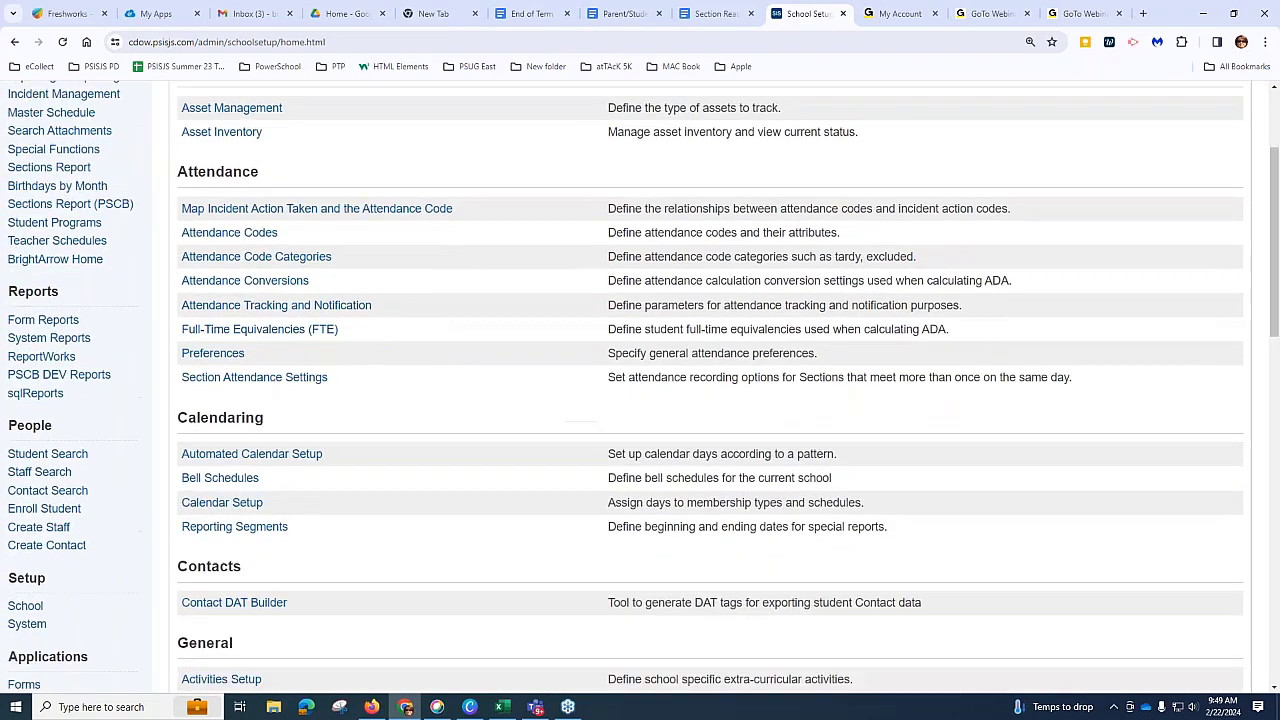
click(212, 484)
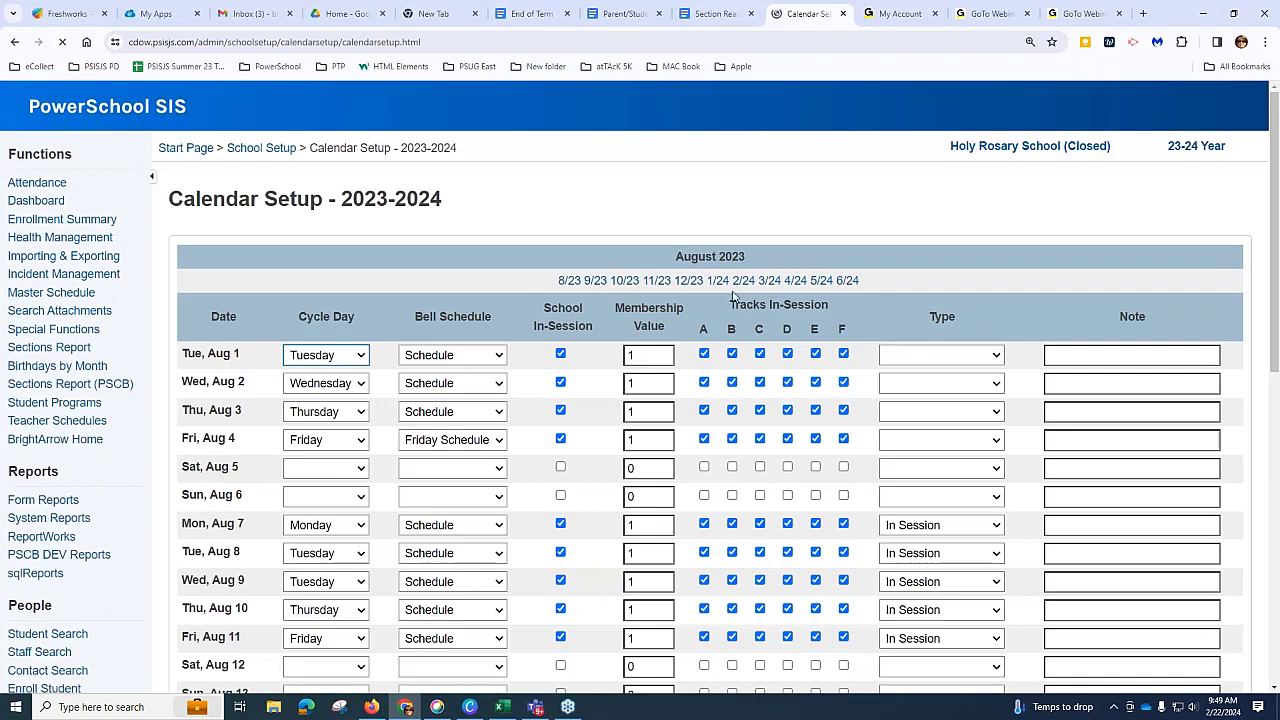
click(742, 280)
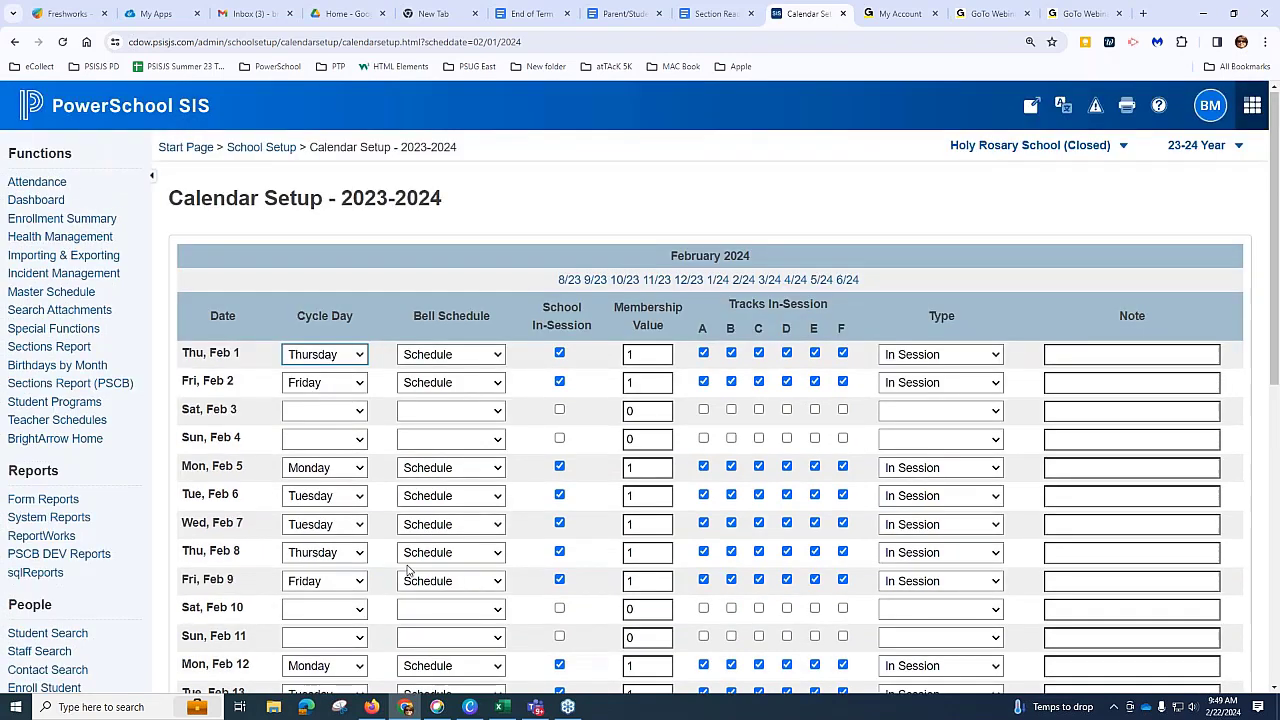
scroll(407, 570, down, 2)
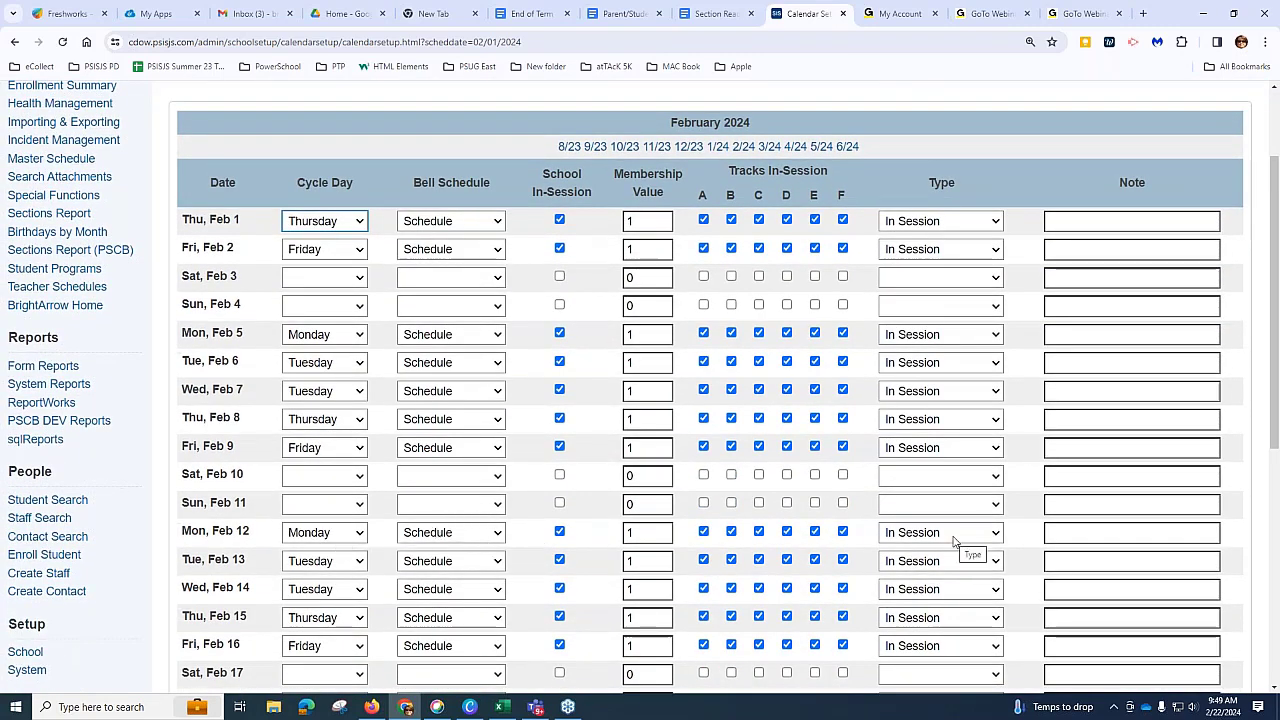
Step: For Mon, Feb 12, blank the cycle day and bell schedule, deselect School In-Session, and set the membership value to 0
click(350, 532)
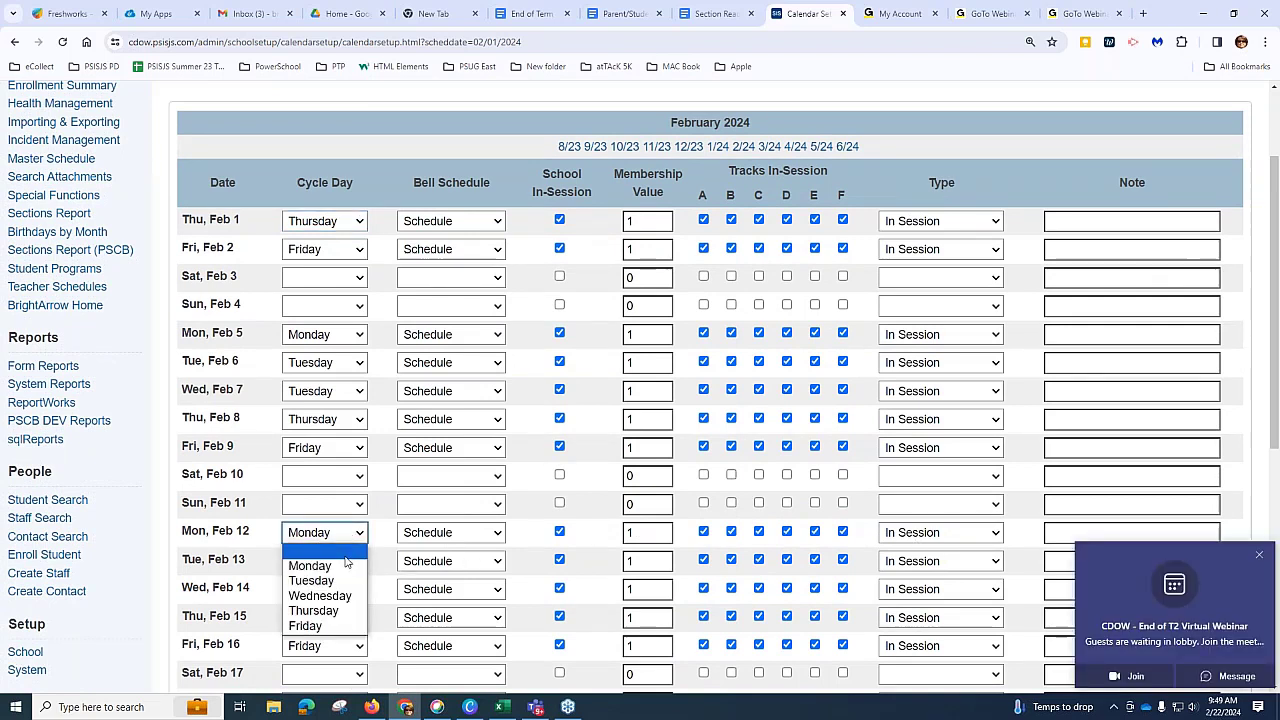
click(340, 551)
click(494, 534)
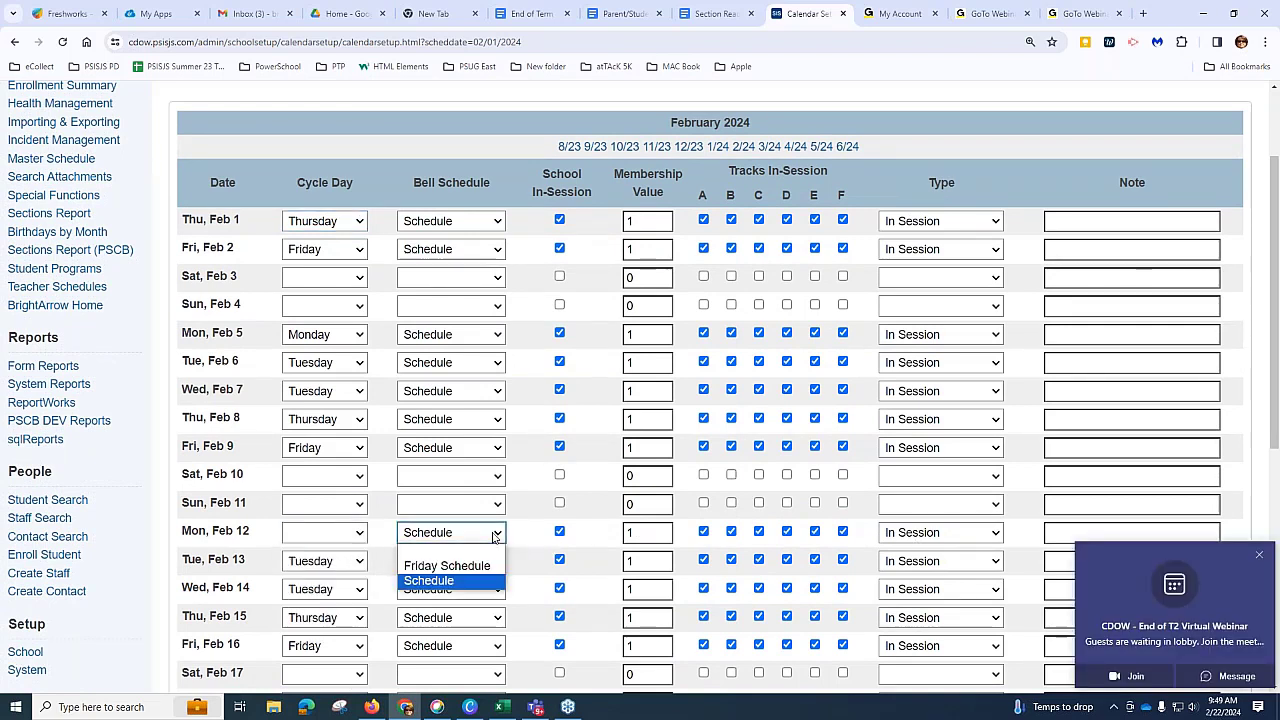
click(490, 549)
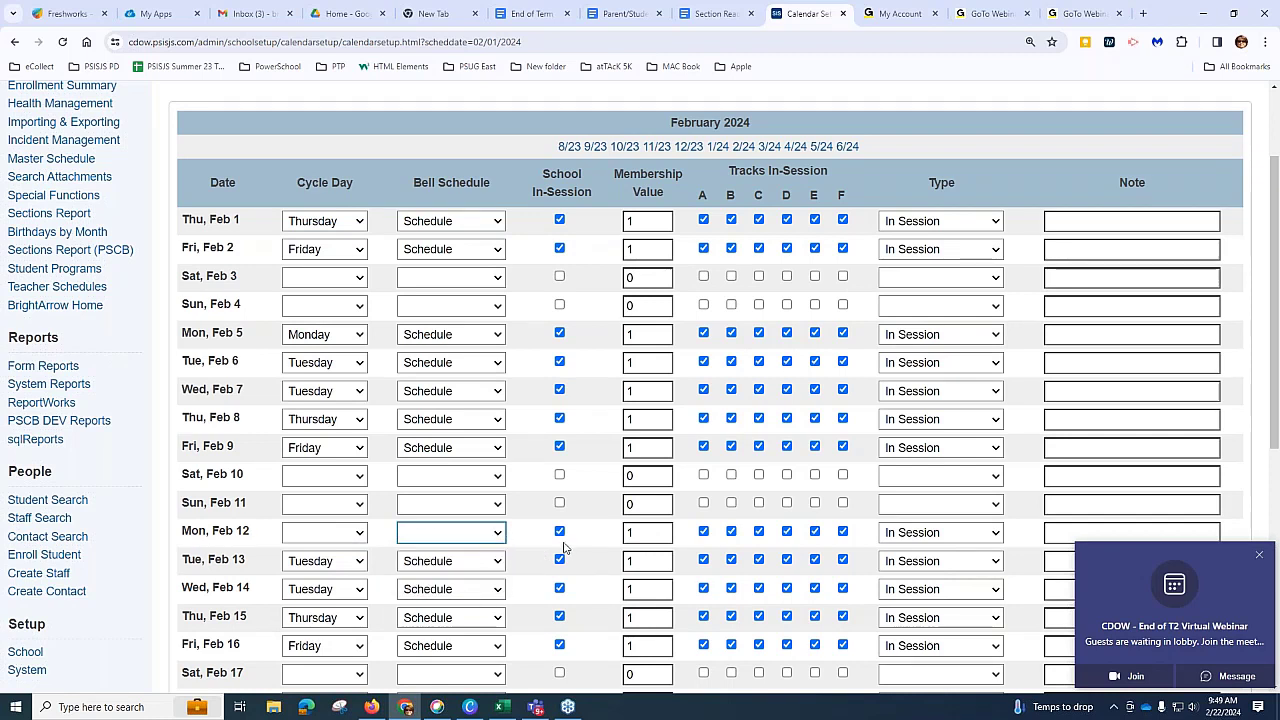
click(560, 533)
key(Tab)
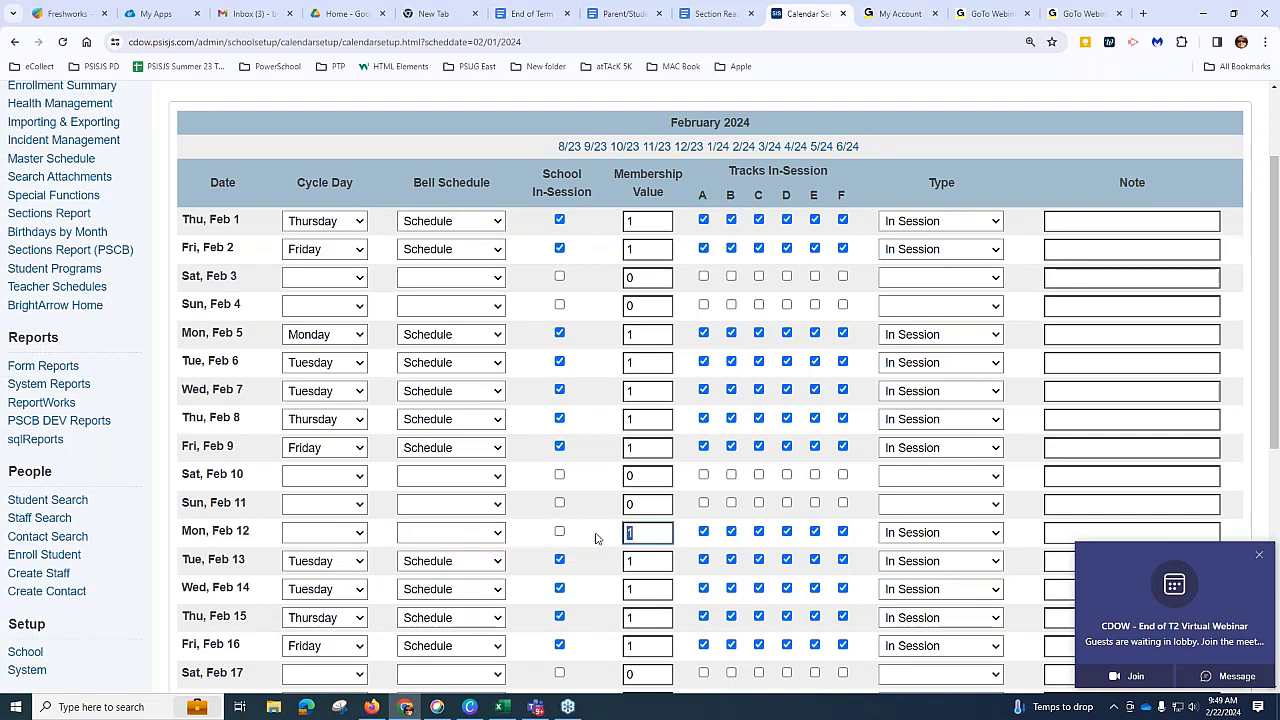
text(0)
Step: Deselect tracks A through F for Mon, Feb 12, and set the day's type to Weather/Snow Day
click(703, 532)
click(731, 532)
click(759, 532)
click(787, 532)
click(815, 532)
click(843, 532)
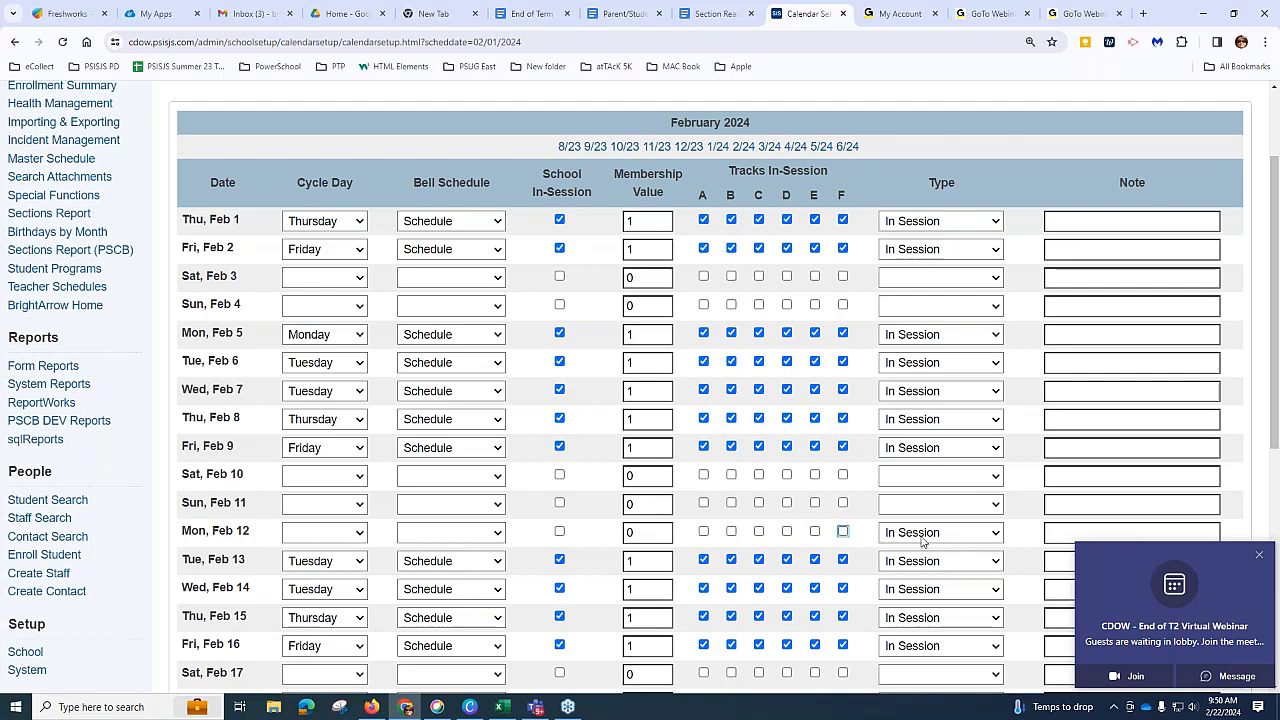
click(982, 533)
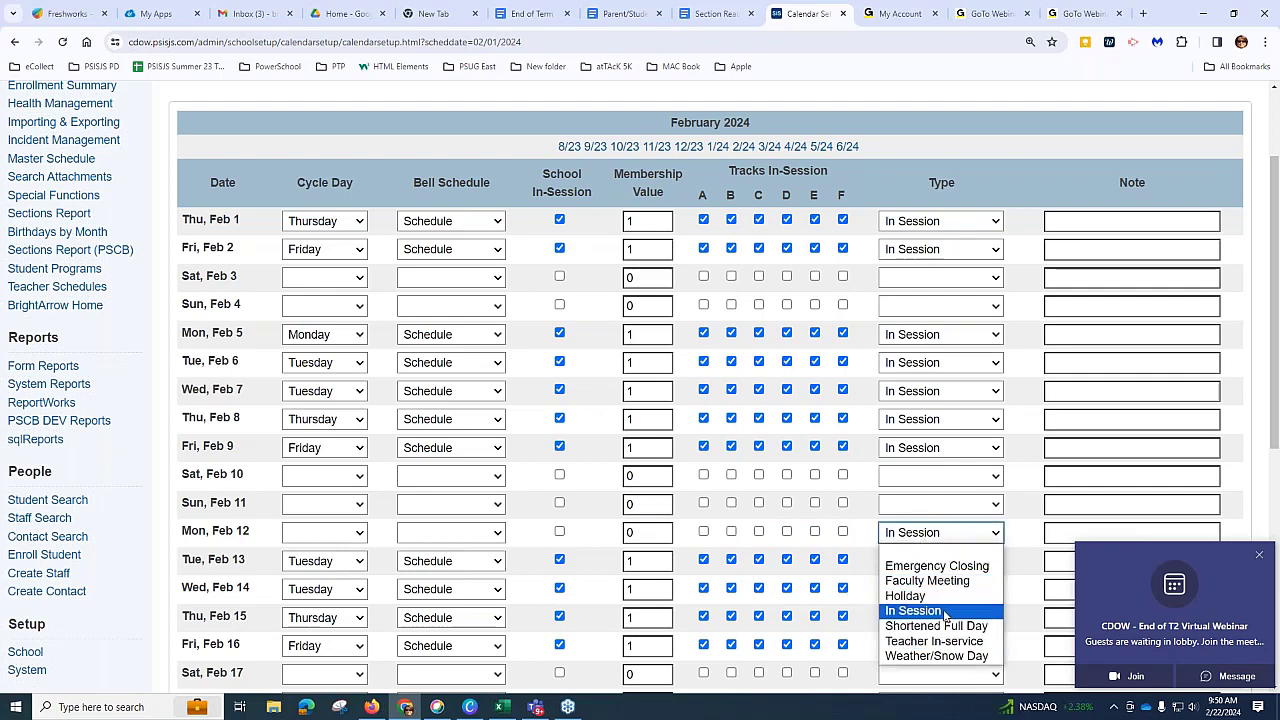
click(938, 656)
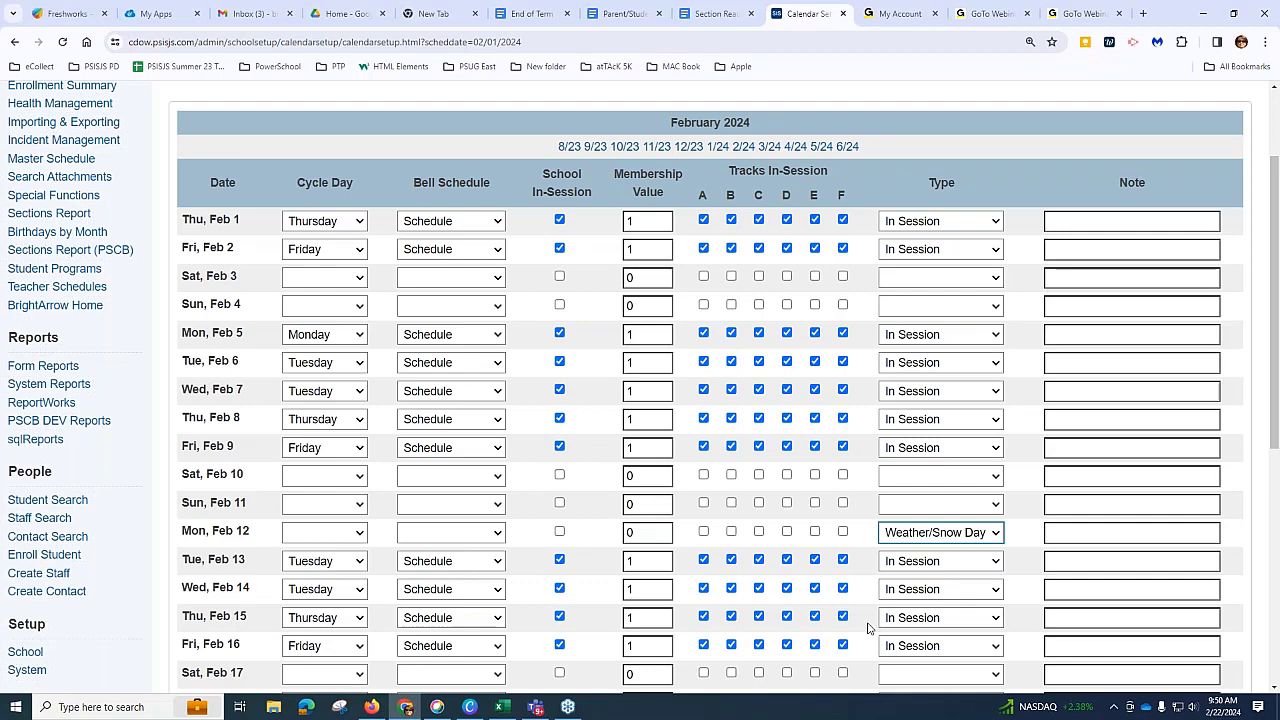
Step: Leave the calendar for the Start Page and open the Class - Grades and Comments report from the PSCB DEV grading reports
scroll(327, 253, up, 2)
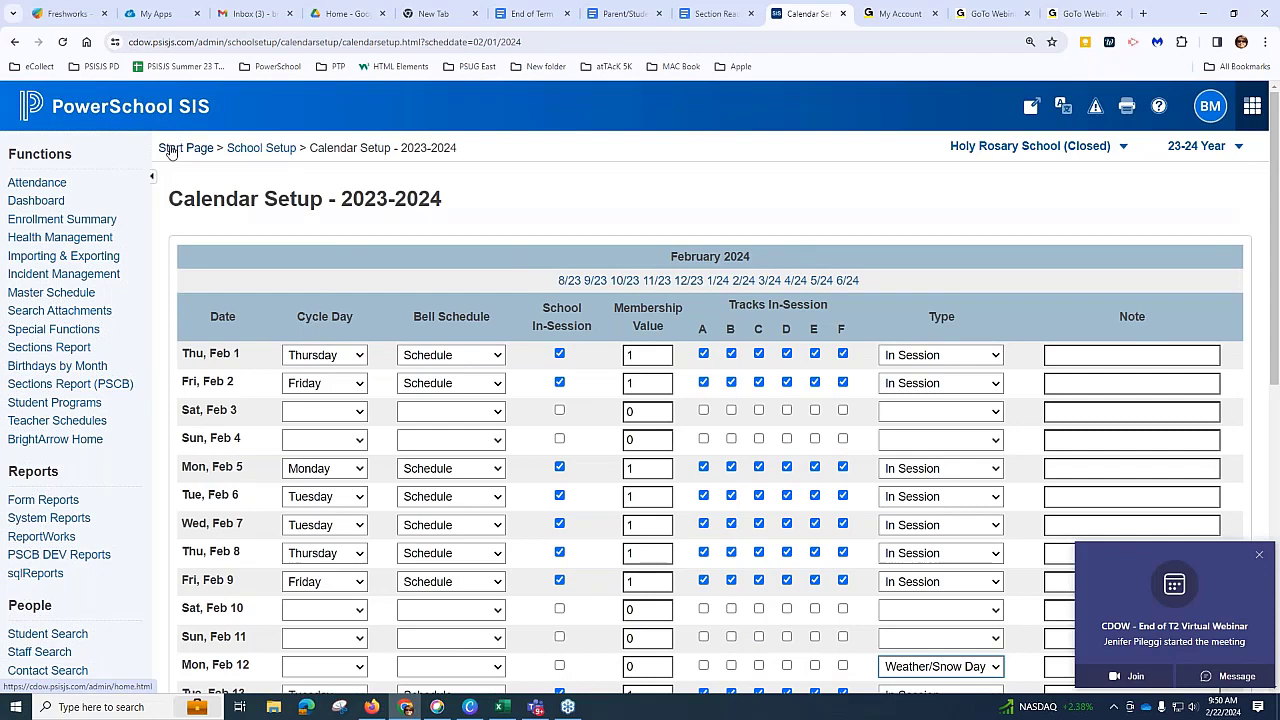
click(128, 112)
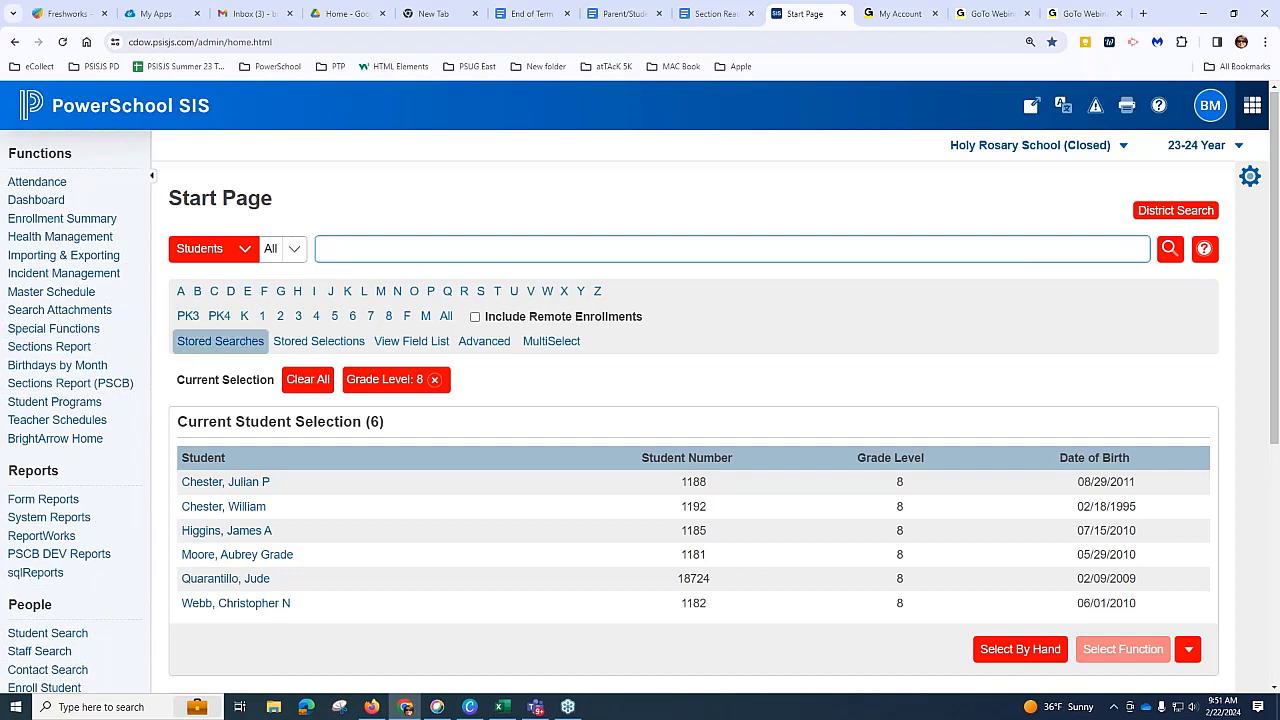
click(80, 556)
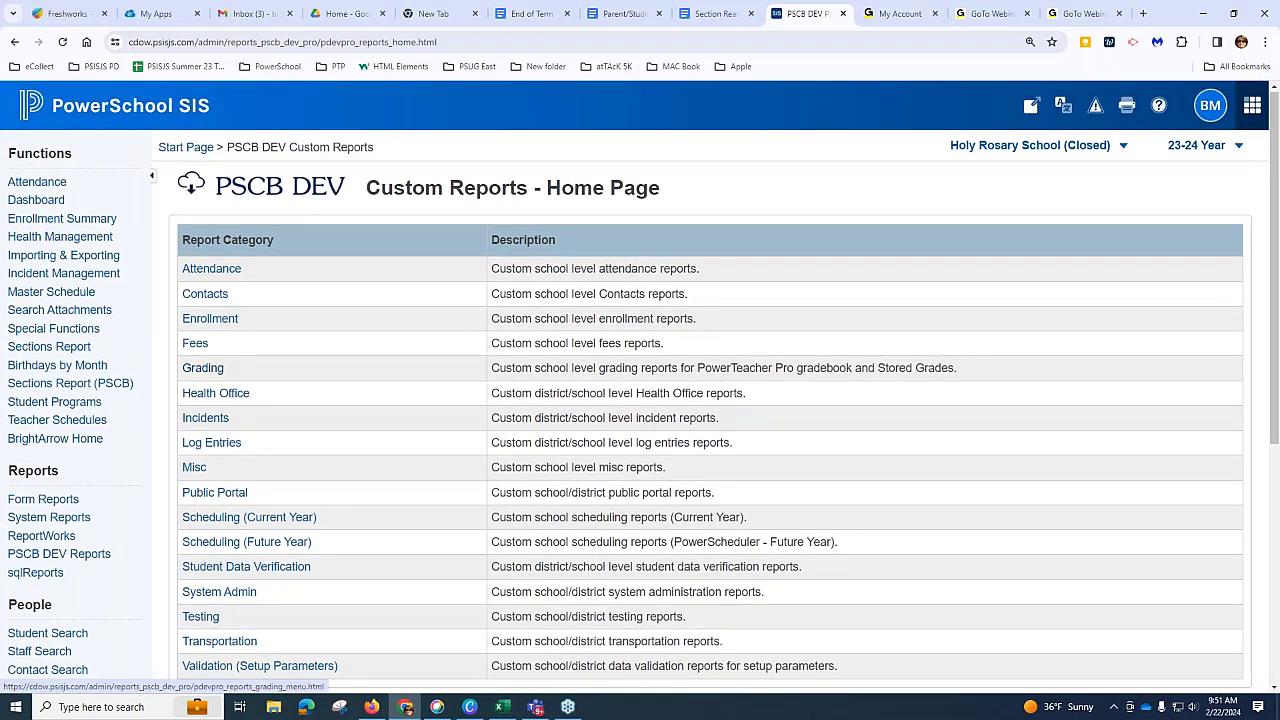
click(204, 369)
drag(345, 240, 221, 240)
click(293, 239)
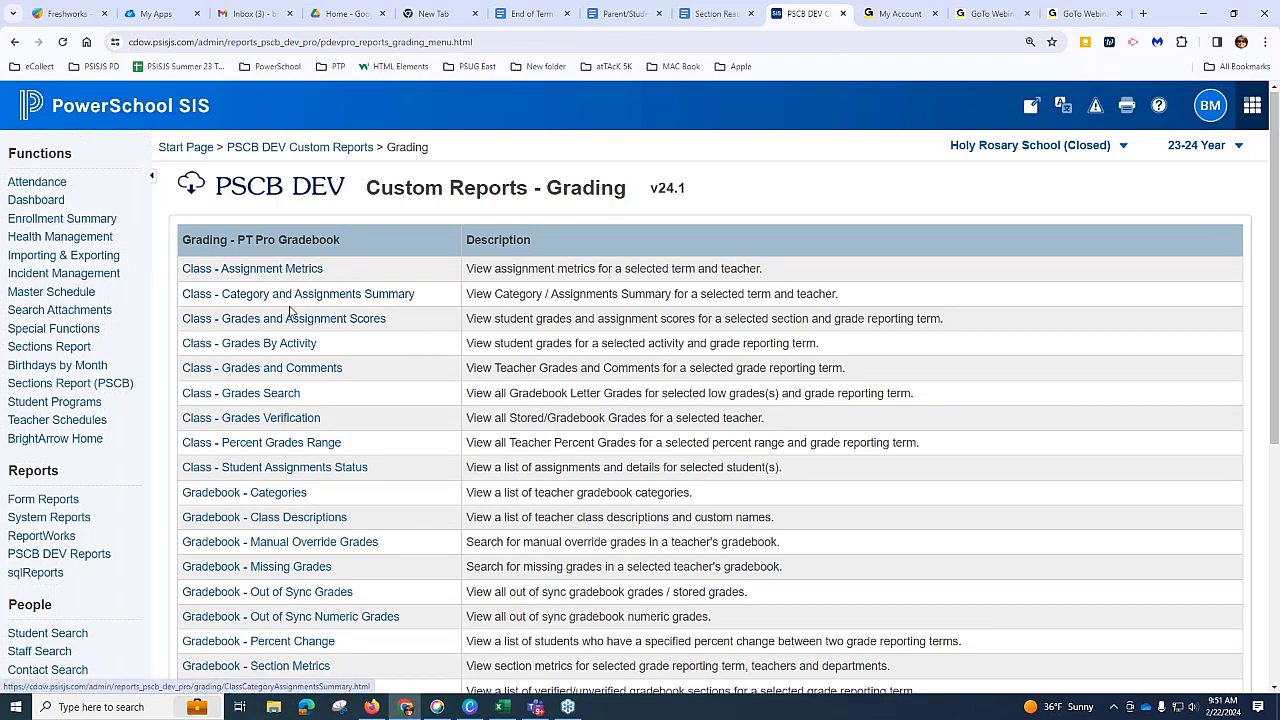
click(288, 369)
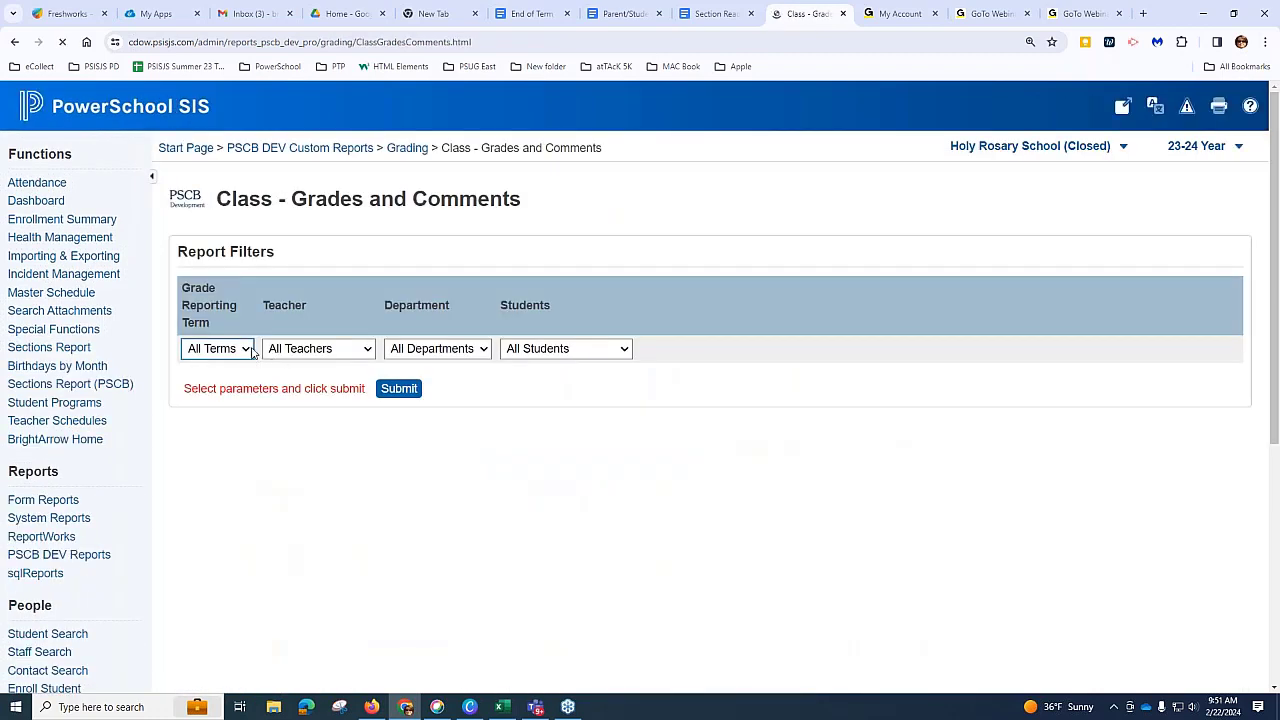
Step: Run the report for grade reporting term T2 with all teachers, departments and students, and review the listed grades and comments
click(250, 349)
click(222, 398)
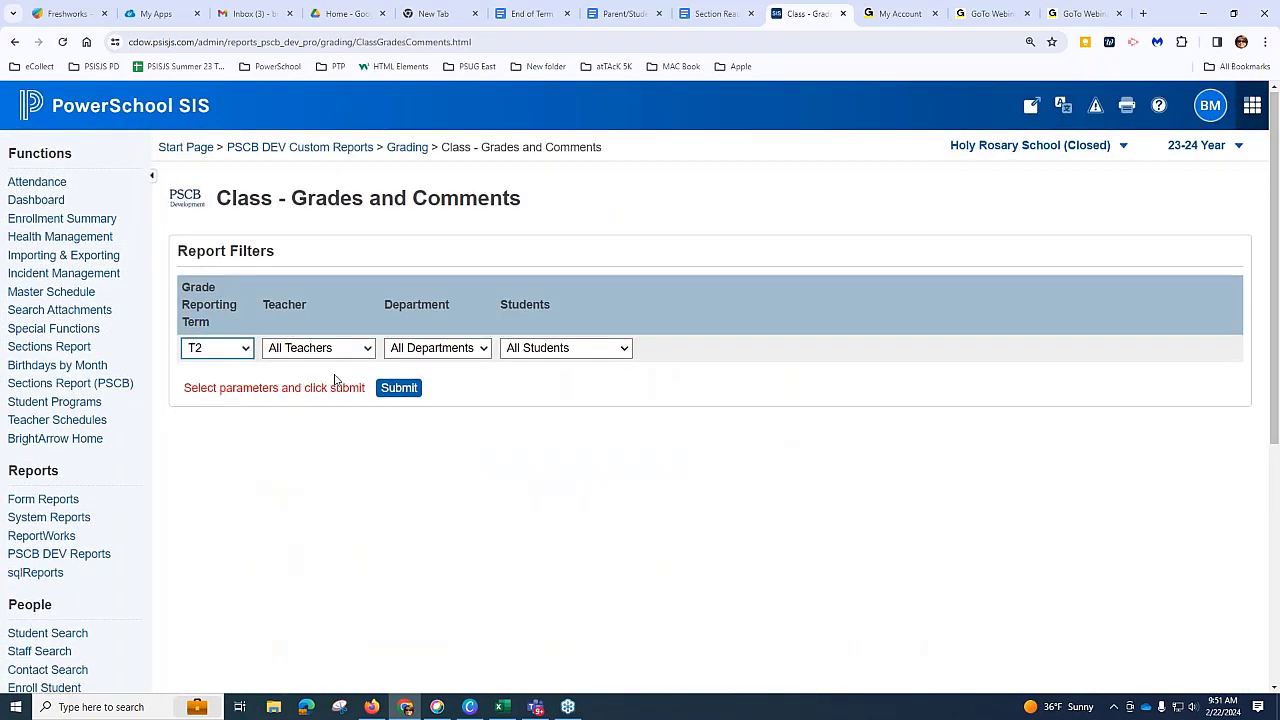
click(400, 390)
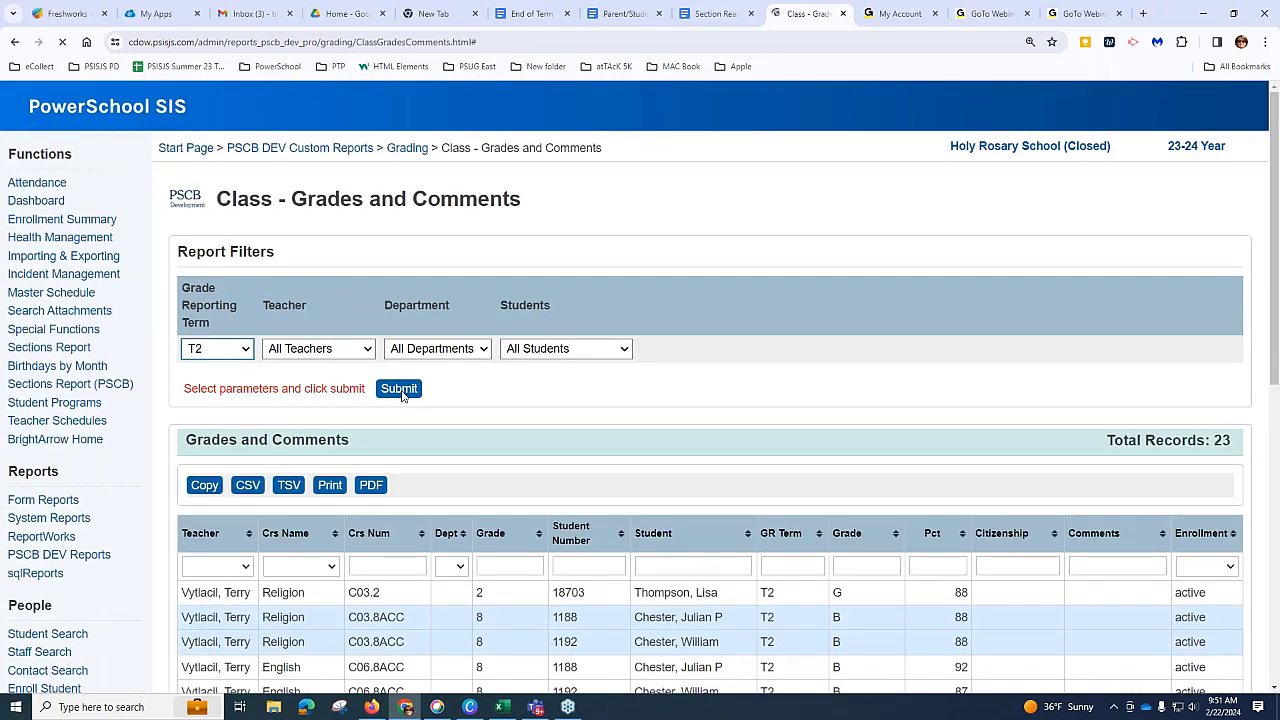
scroll(905, 520, down, 3)
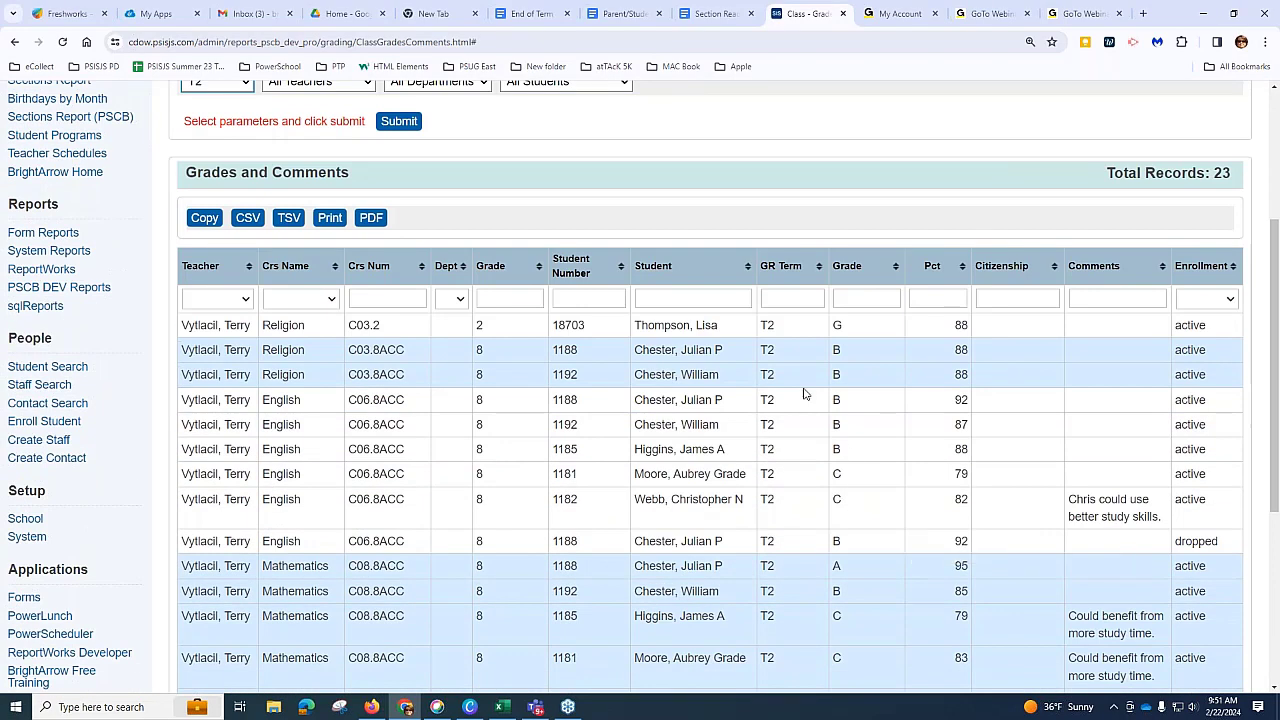
click(718, 298)
scroll(718, 298, down, 3)
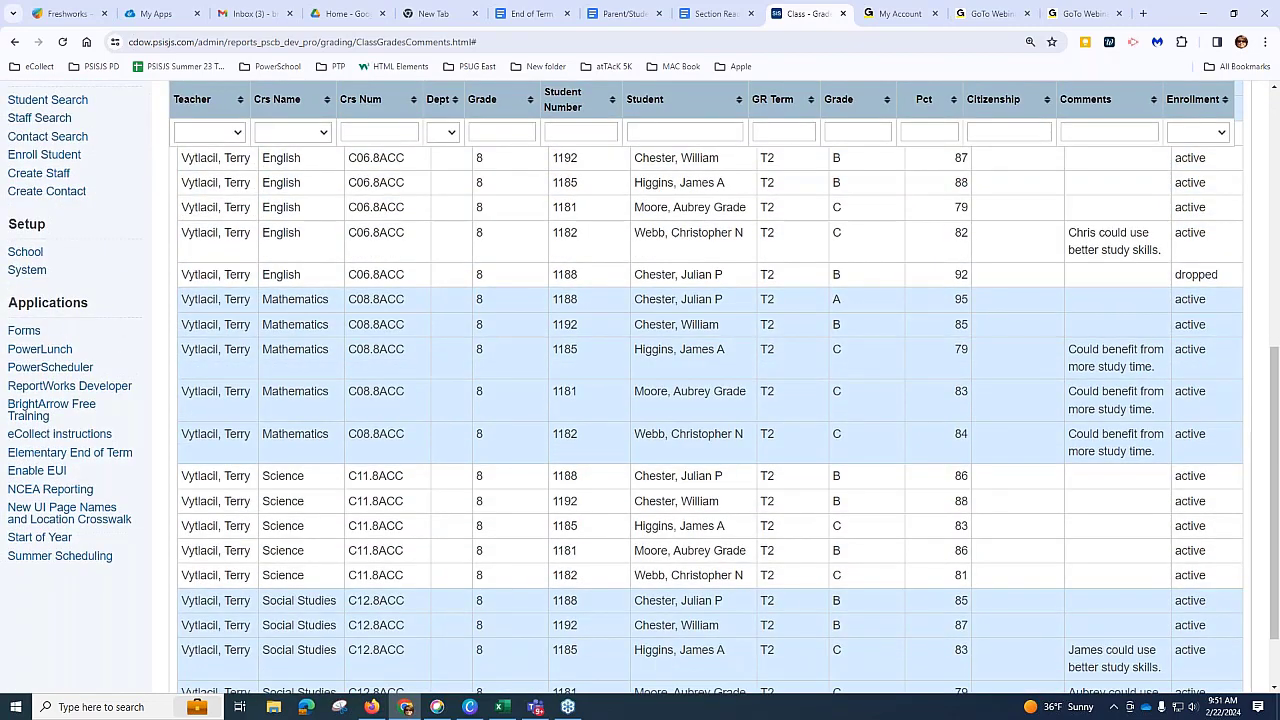
scroll(718, 519, down, 2)
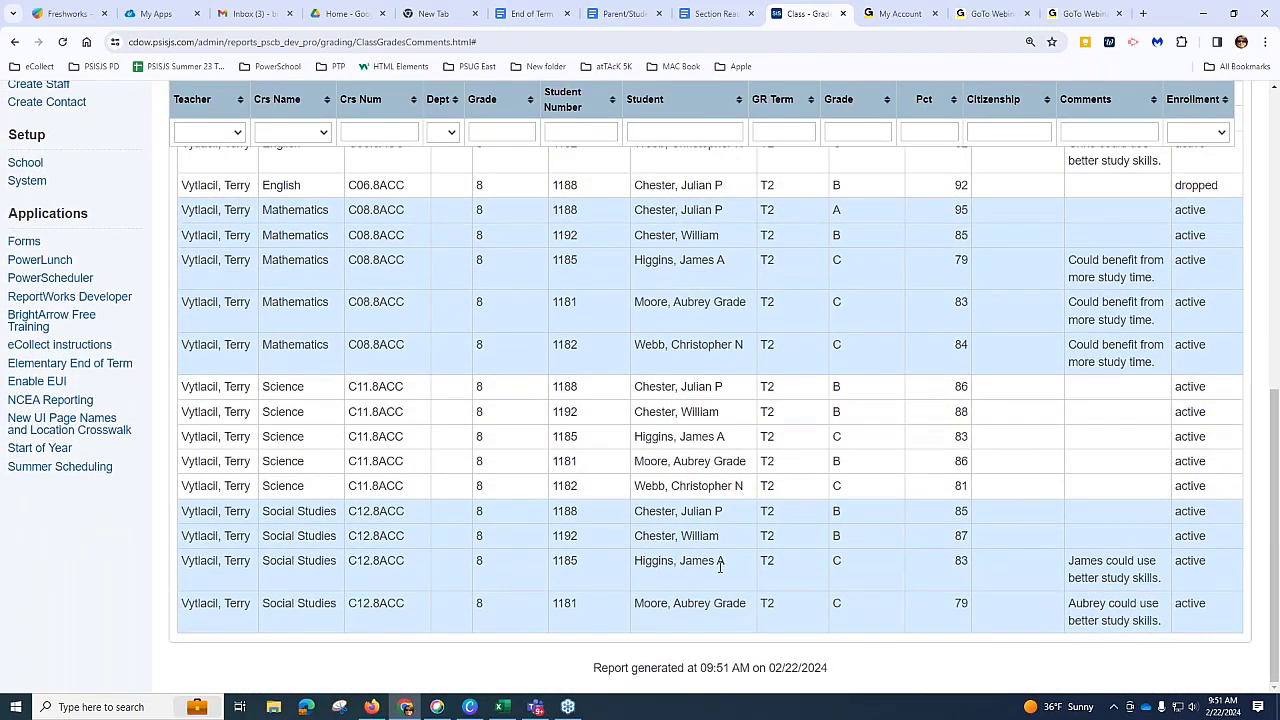
scroll(718, 563, up, 5)
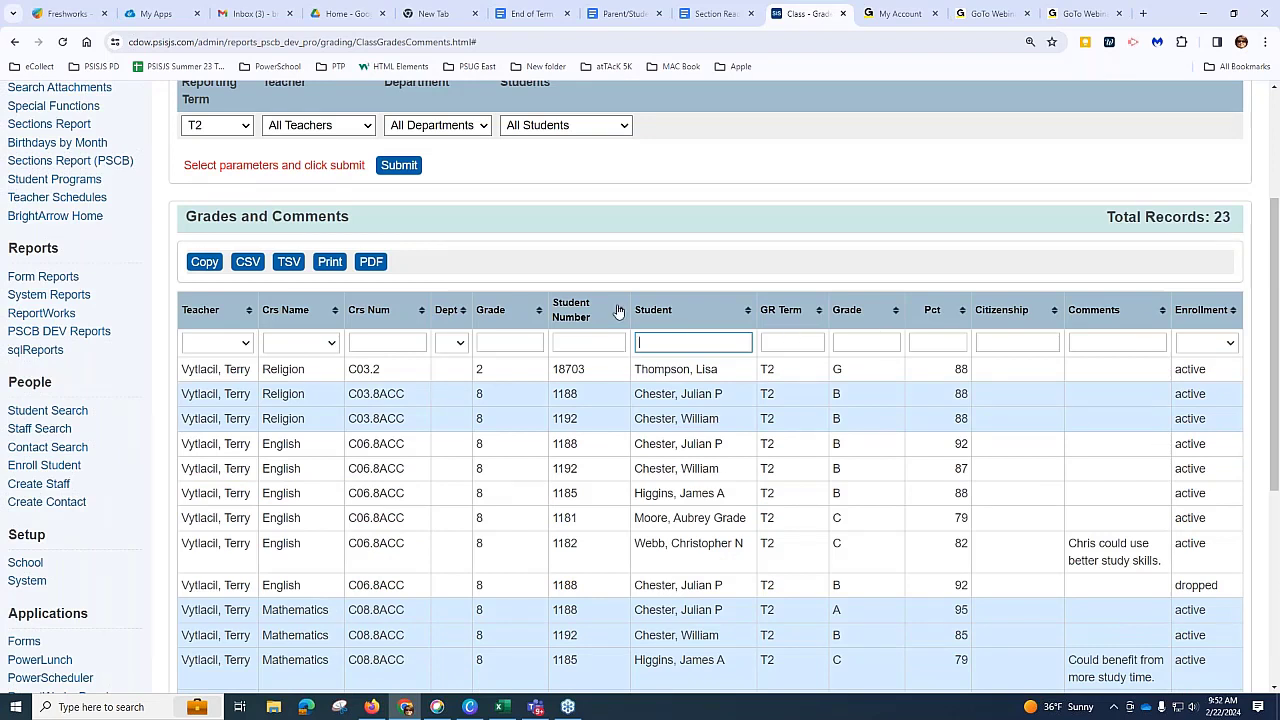
Step: Filter the Grades and Comments results by a teacher and look through that teacher's records
click(246, 345)
click(236, 372)
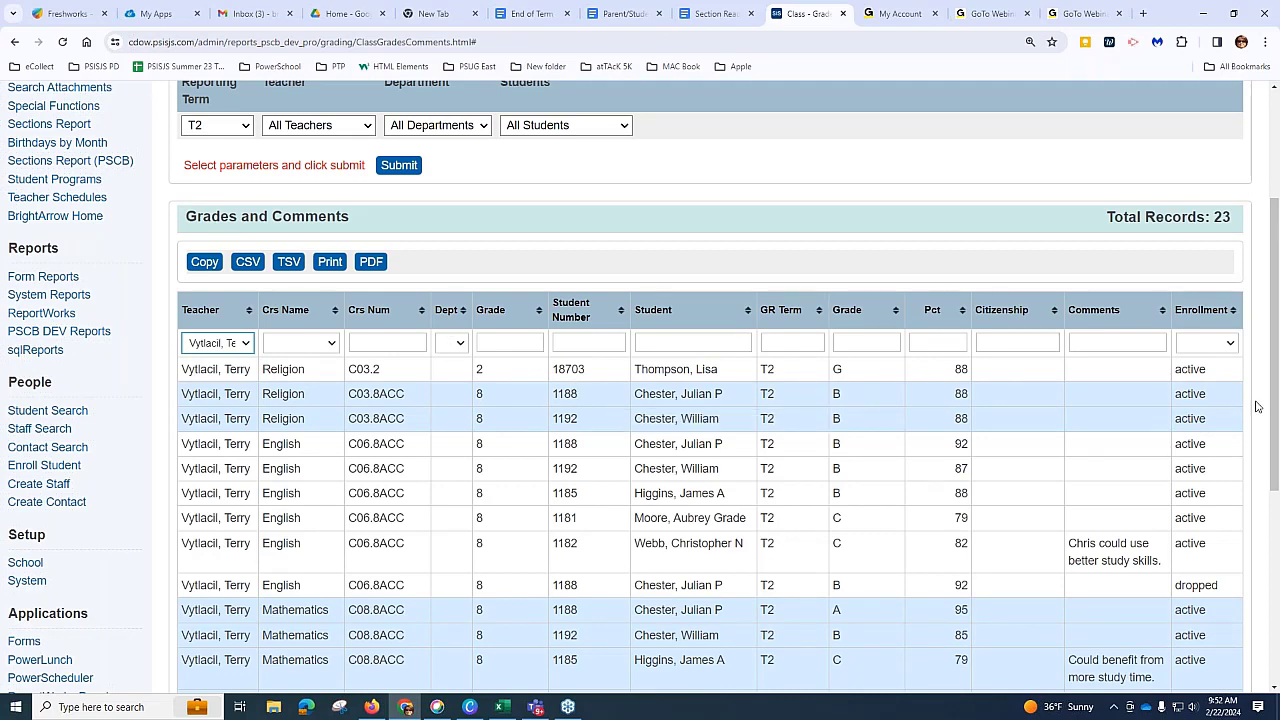
scroll(1105, 485, down, 2)
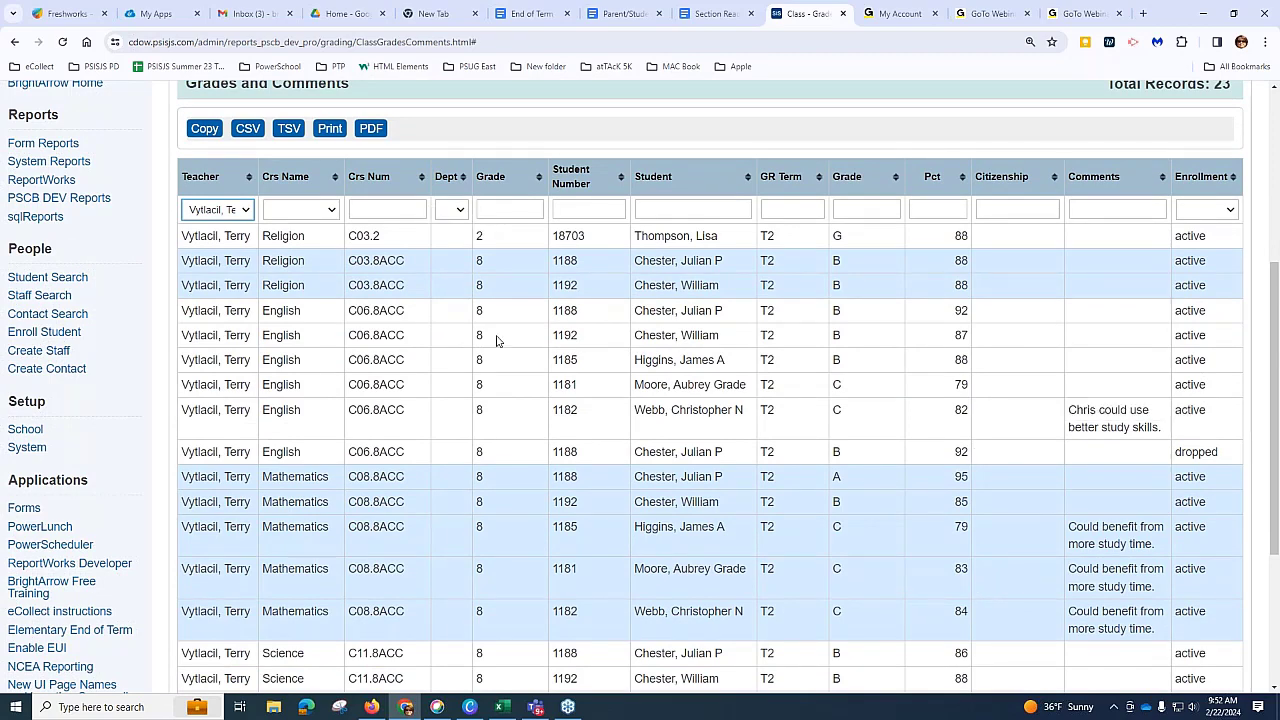
scroll(494, 340, up, 5)
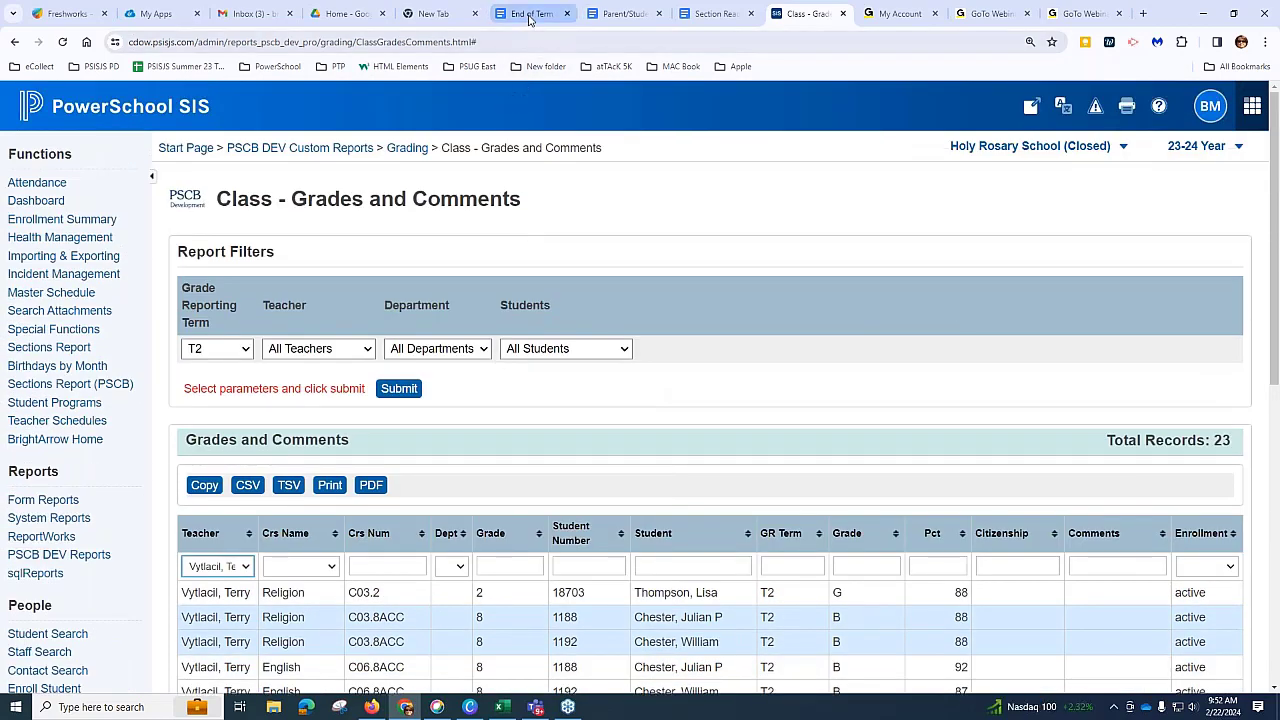
Step: Review the Dropped Classes Report item in the End of Term document, and return to PowerSchool SIS
mouse_move(529, 20)
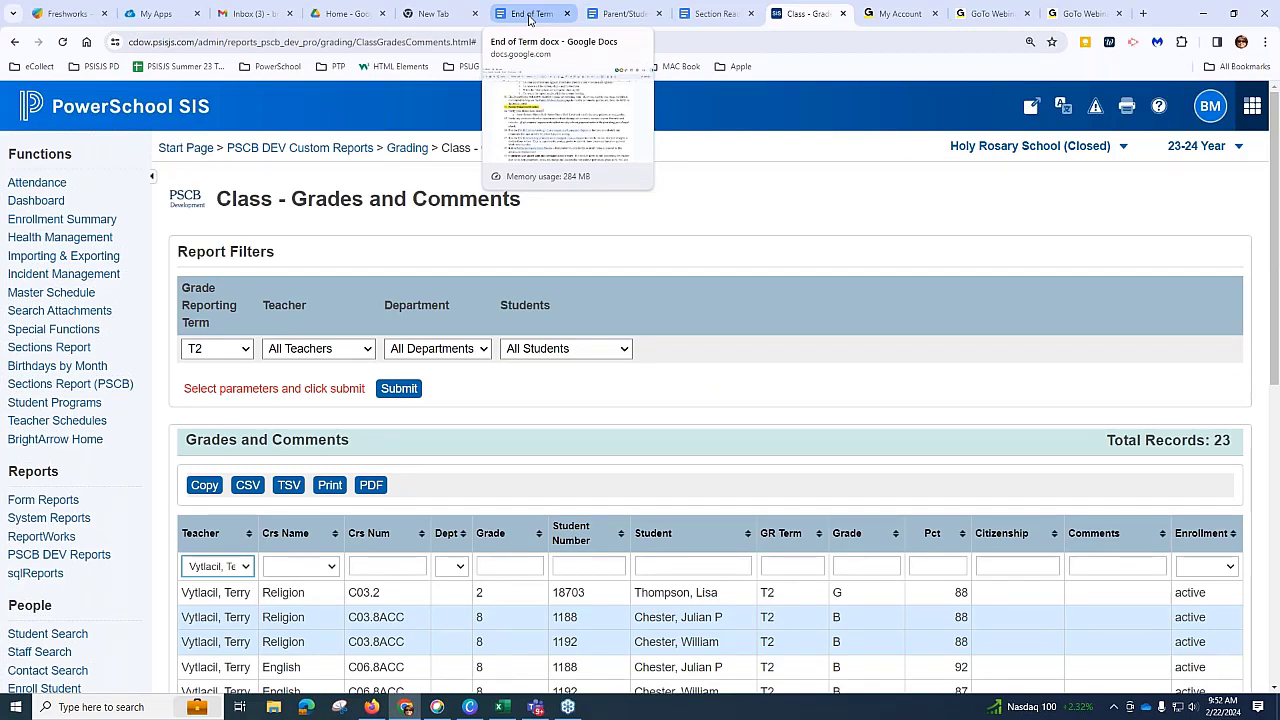
click(529, 20)
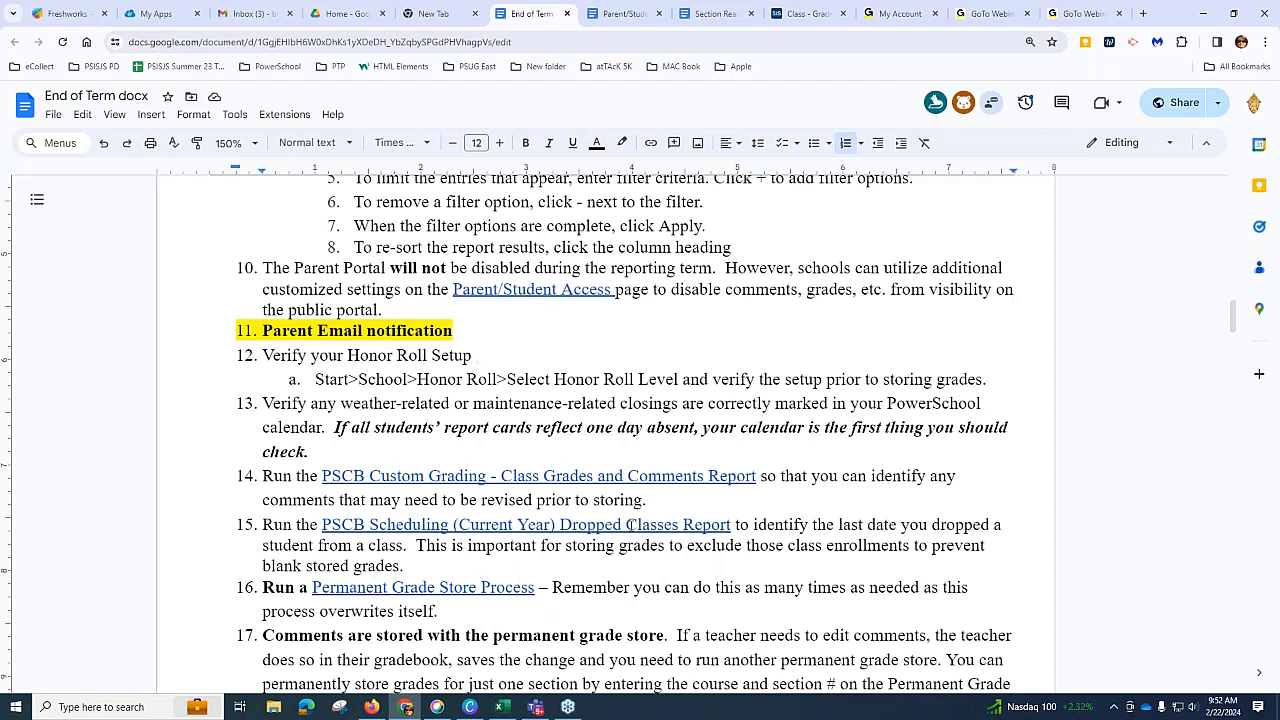
click(805, 13)
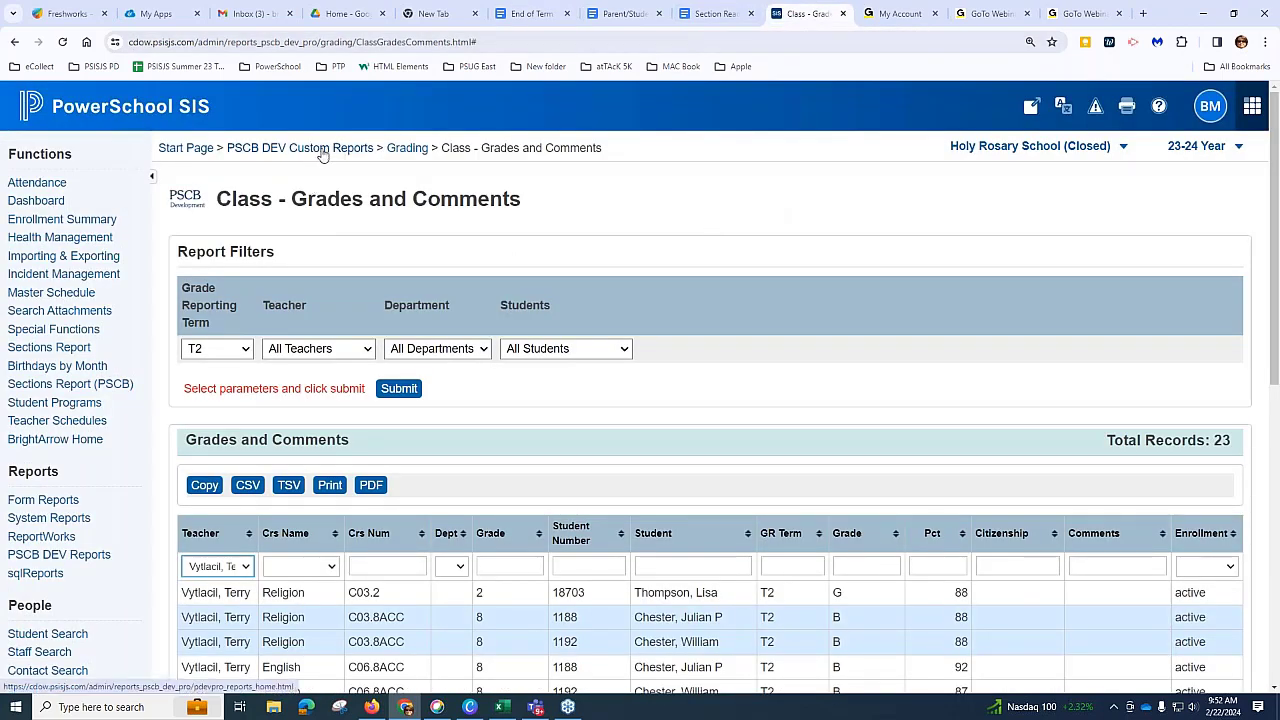
Step: Open the Students - Dropped Classes report from the Scheduling (Current Year) category of the PSCB DEV custom reports
click(352, 150)
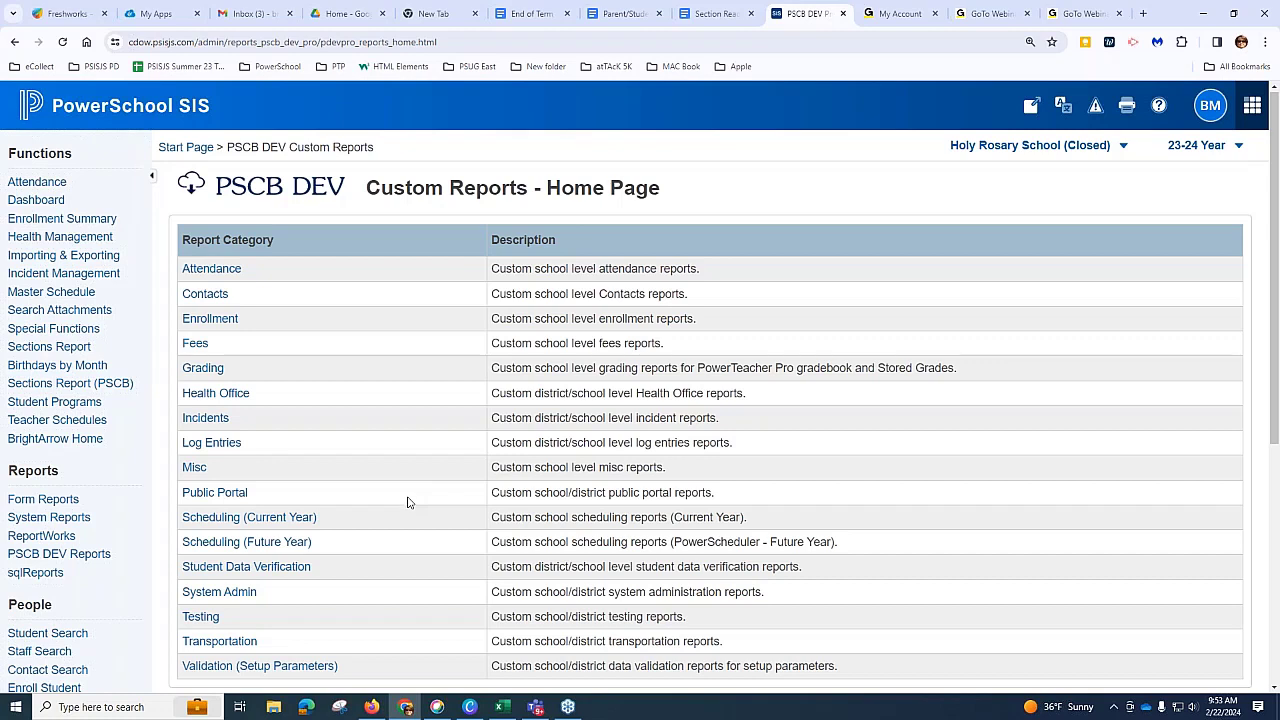
click(252, 521)
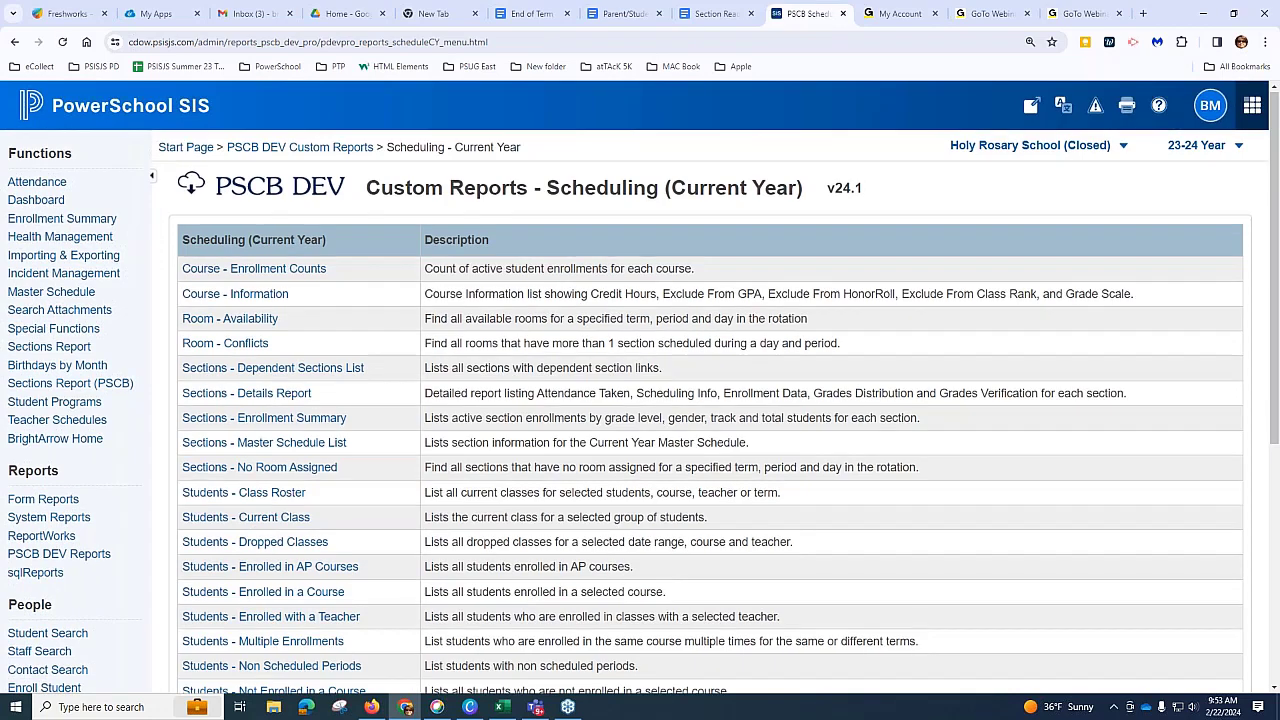
scroll(440, 465, down, 1)
drag(332, 483, 200, 488)
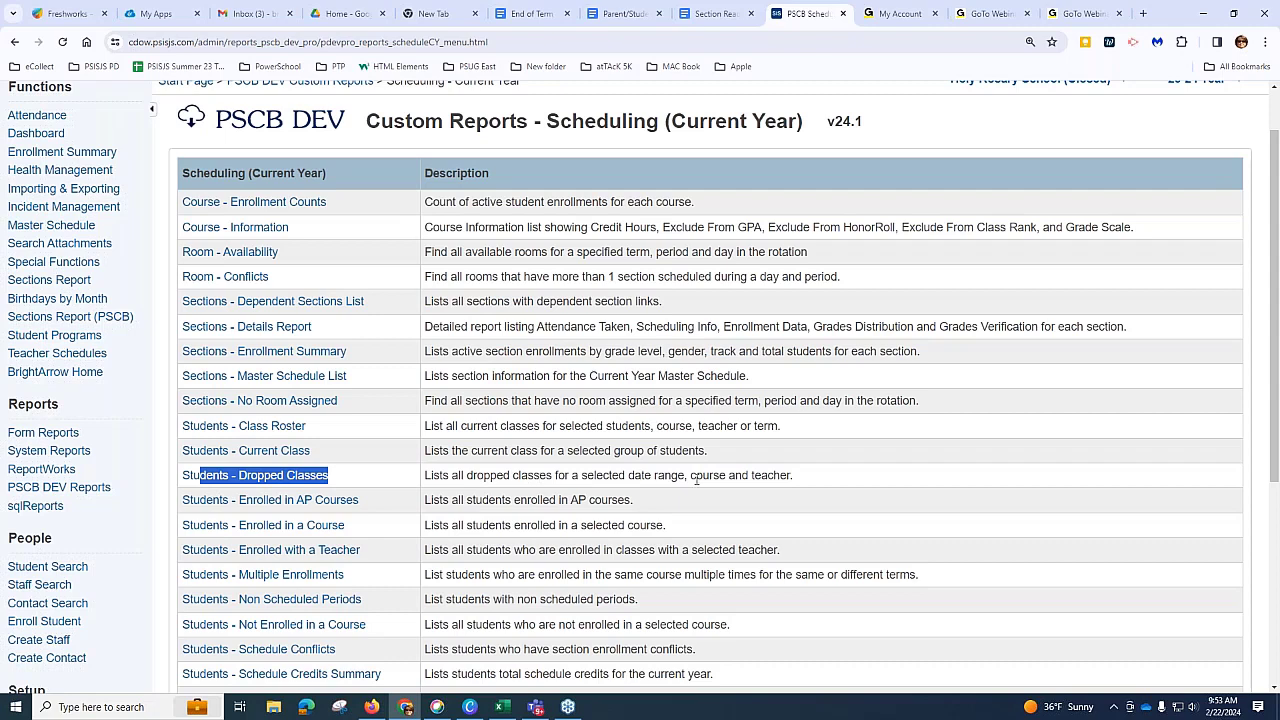
click(345, 485)
click(289, 478)
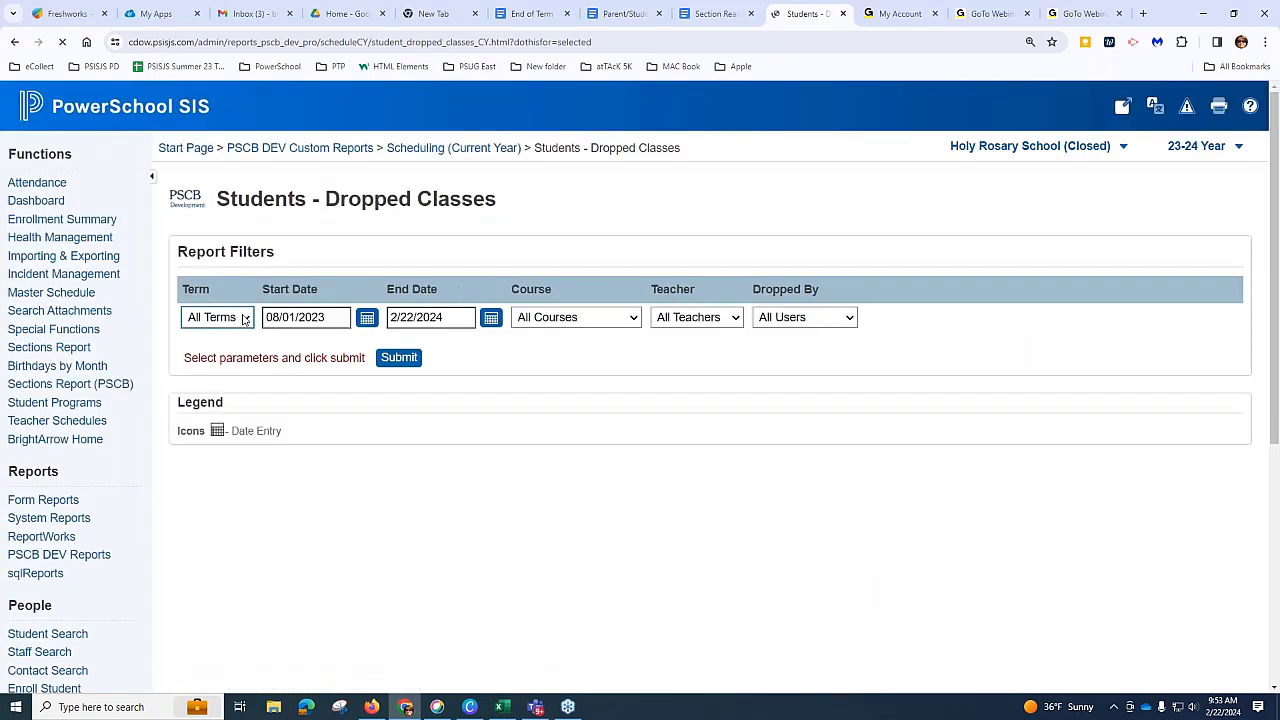
Step: Run the Dropped Classes report for term T2 with all courses, teachers and users
click(236, 320)
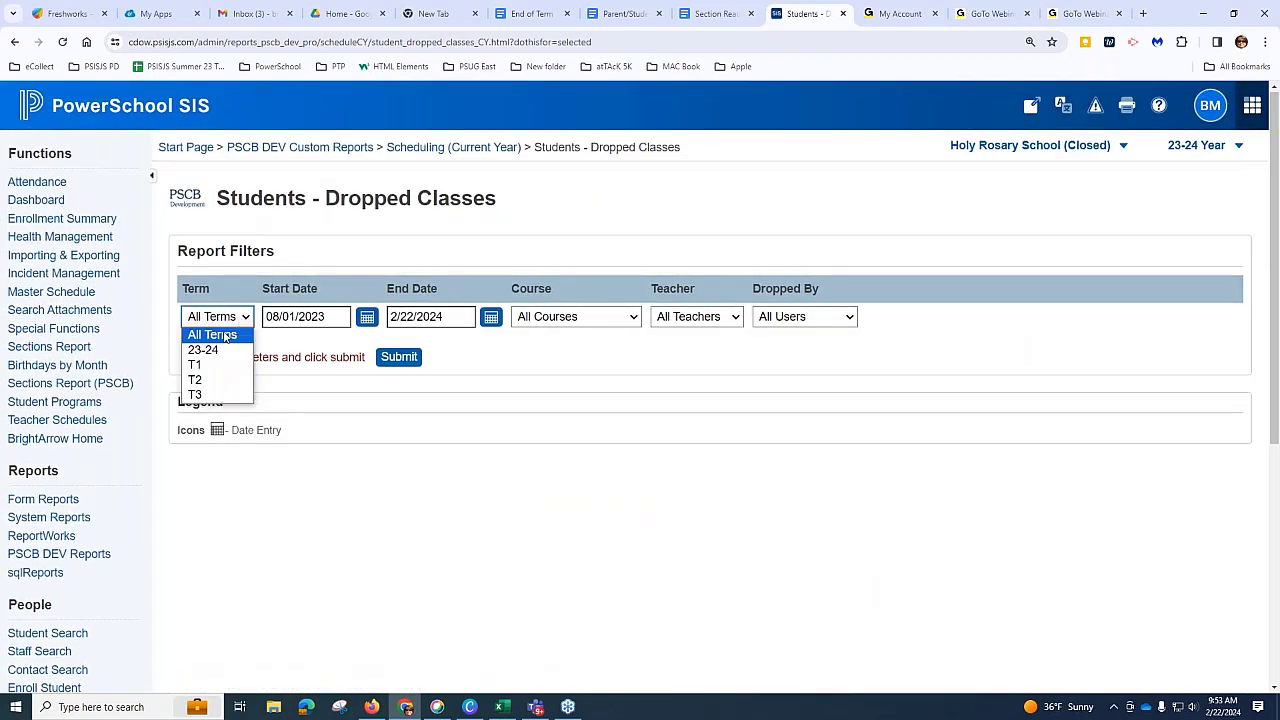
click(207, 381)
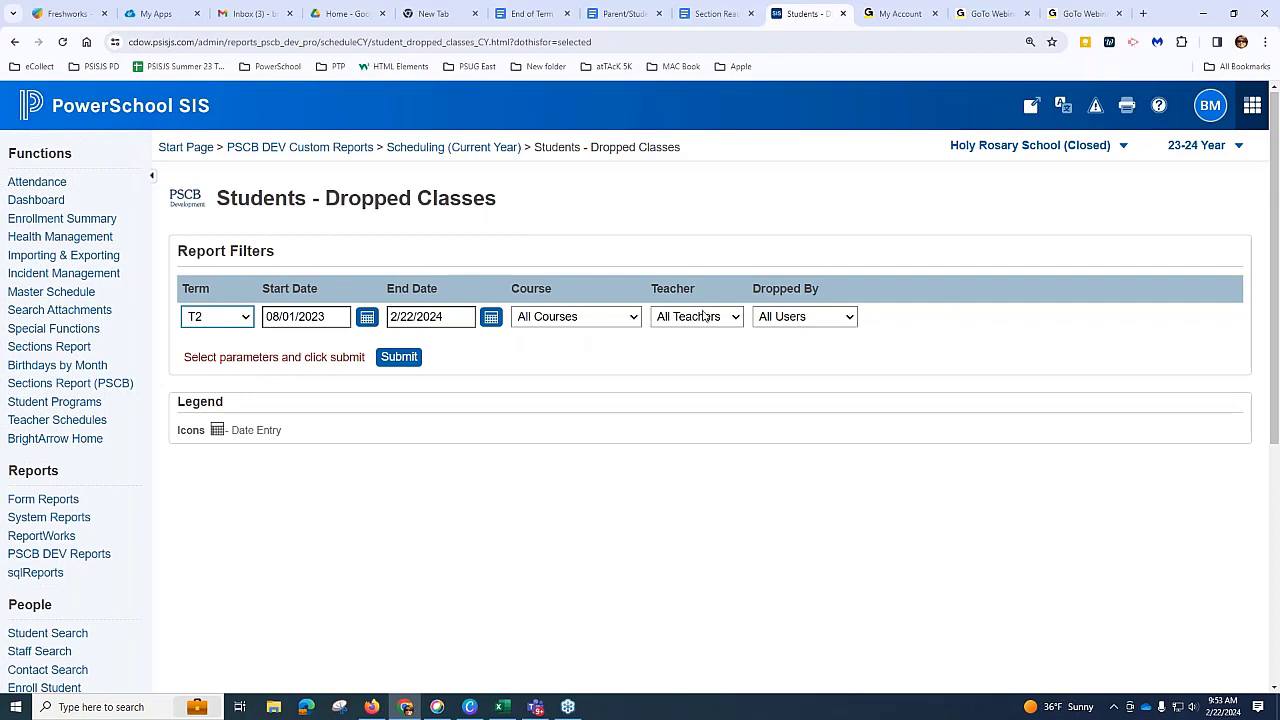
click(405, 360)
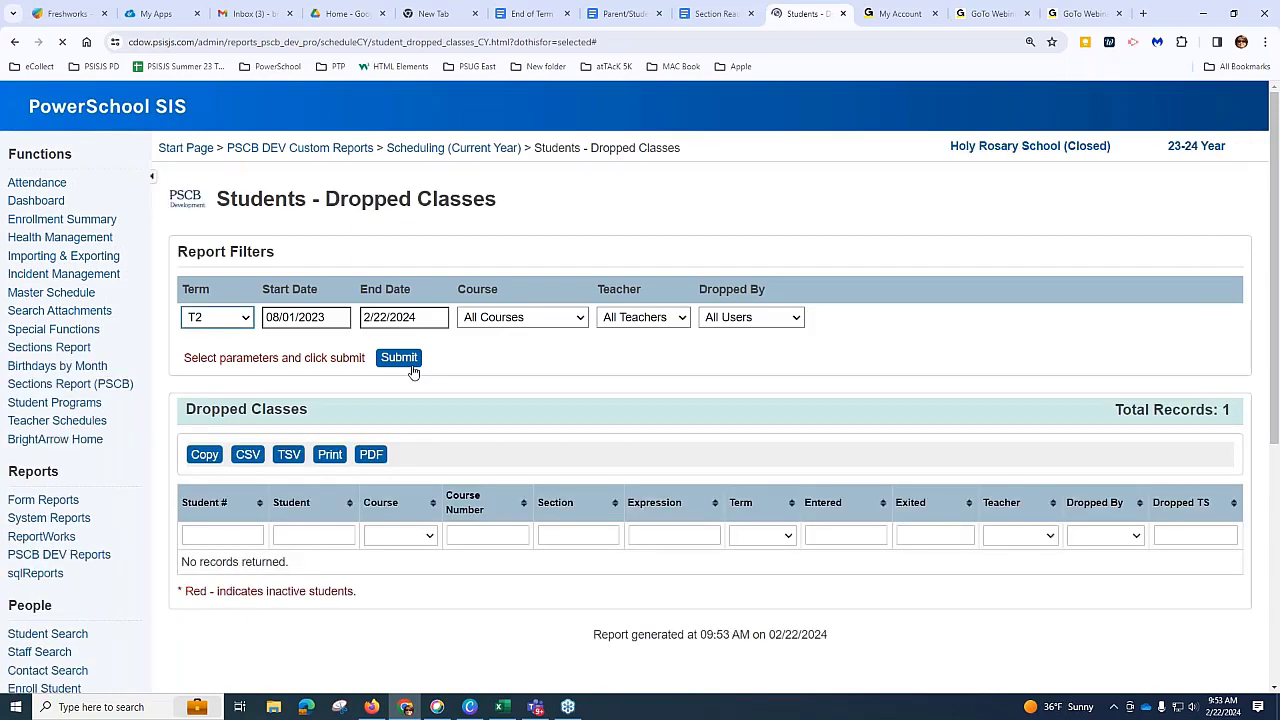
Step: Rerun the Dropped Classes report for term T1 and check the Exited column of the results
click(238, 318)
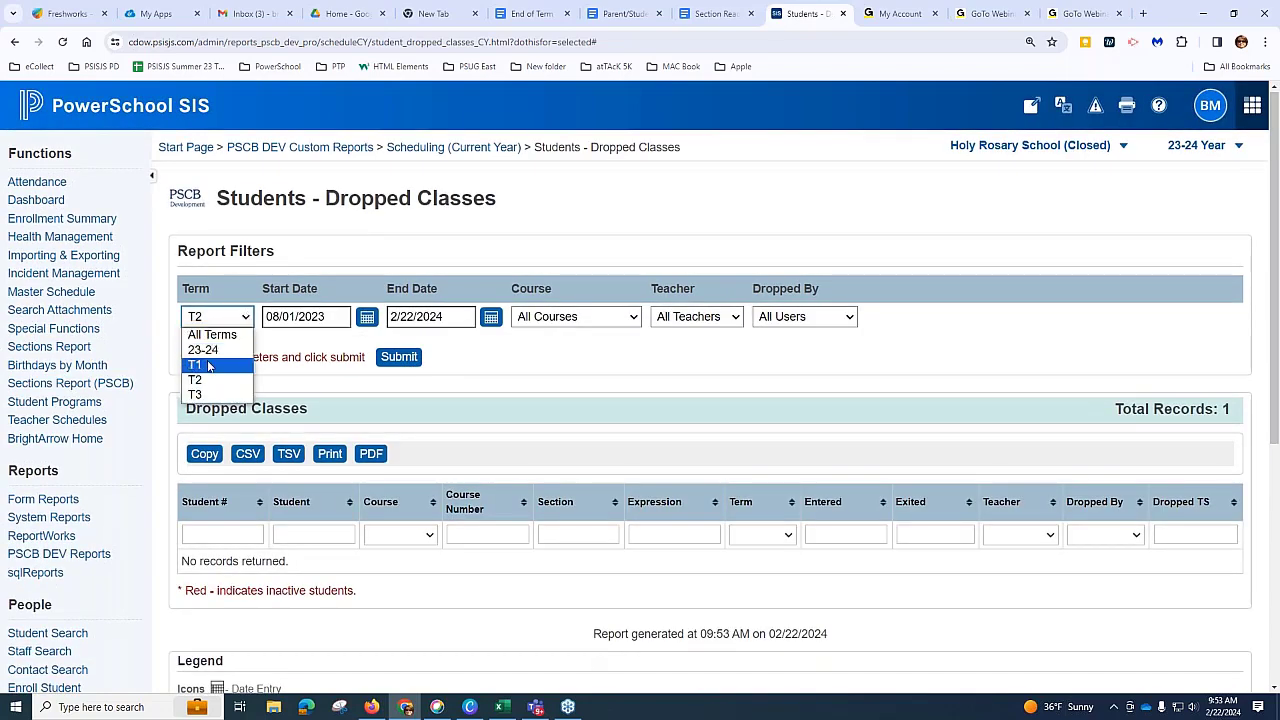
click(200, 364)
click(398, 357)
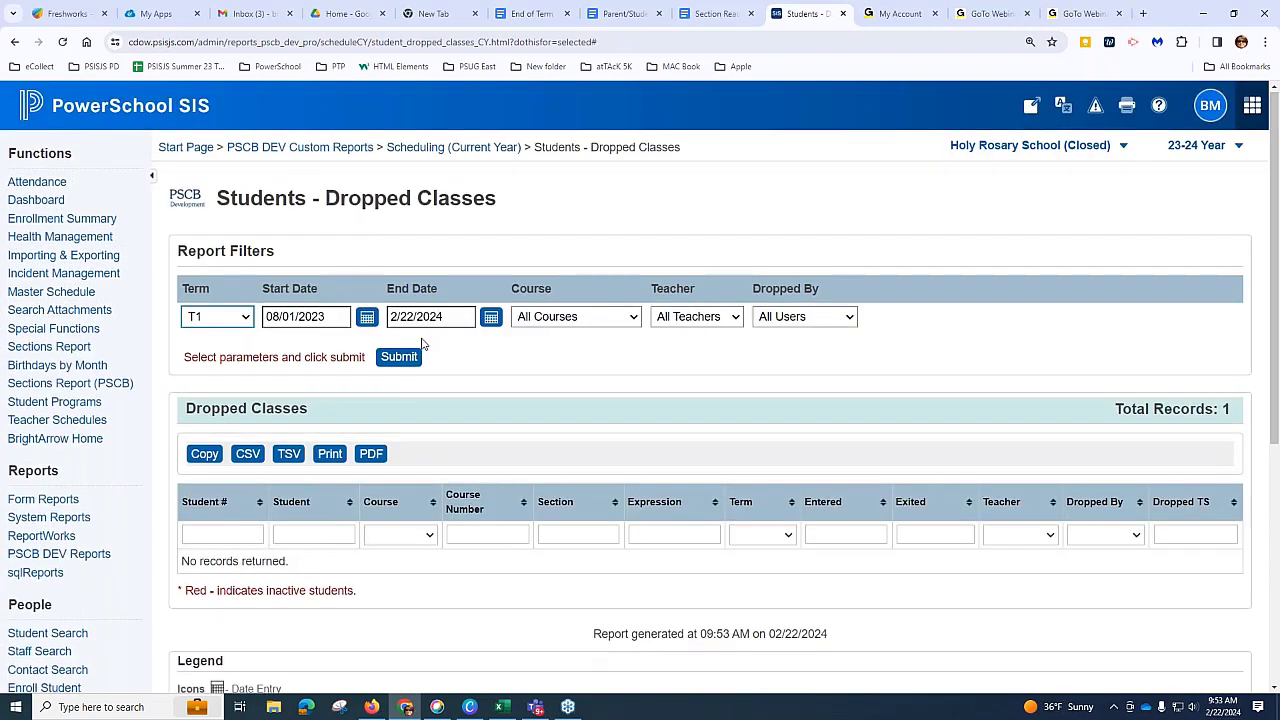
click(246, 318)
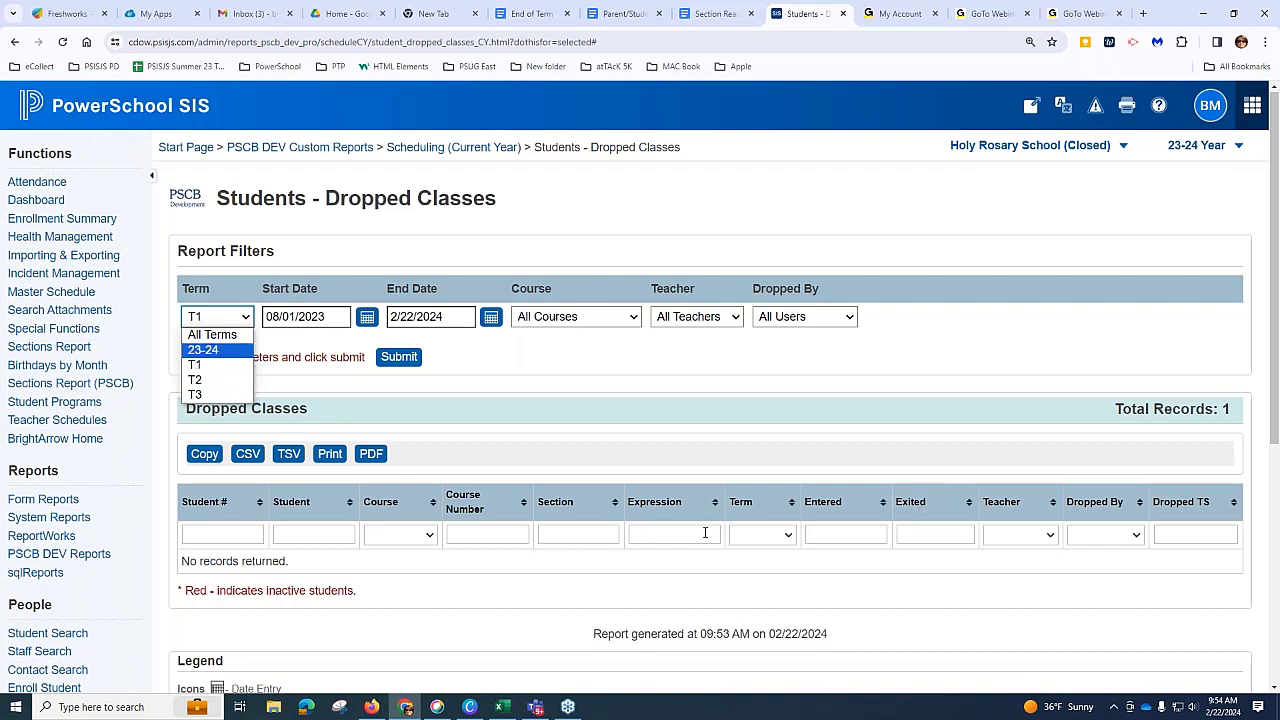
click(927, 535)
click(927, 535)
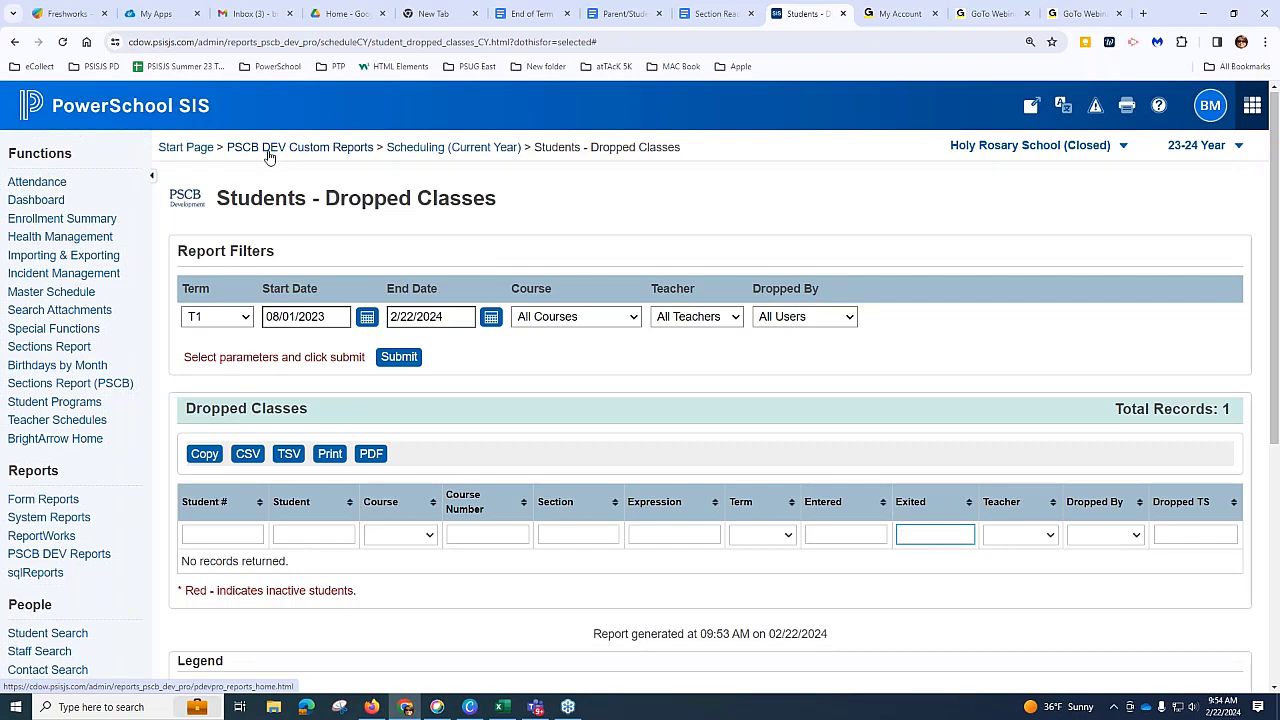
Step: Return to the Start Page, then open the Permanent Grade Store Process instructions linked in the End of Term document and read them
click(165, 110)
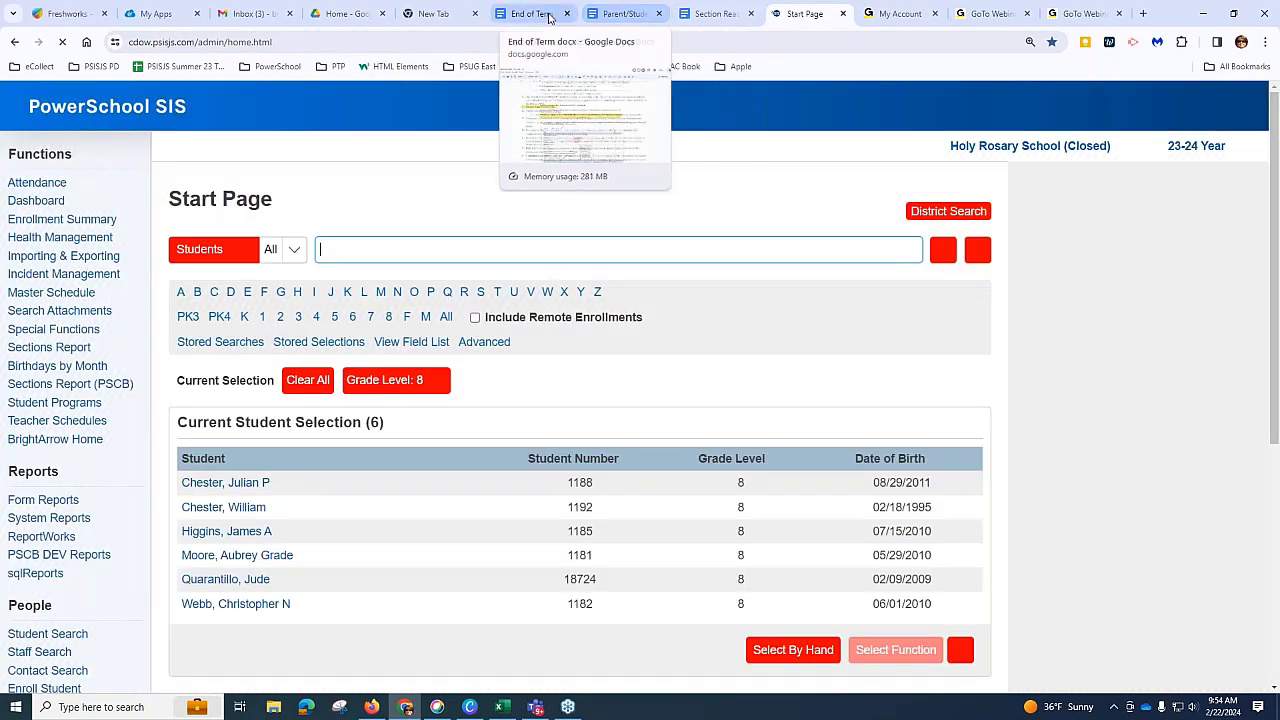
click(530, 13)
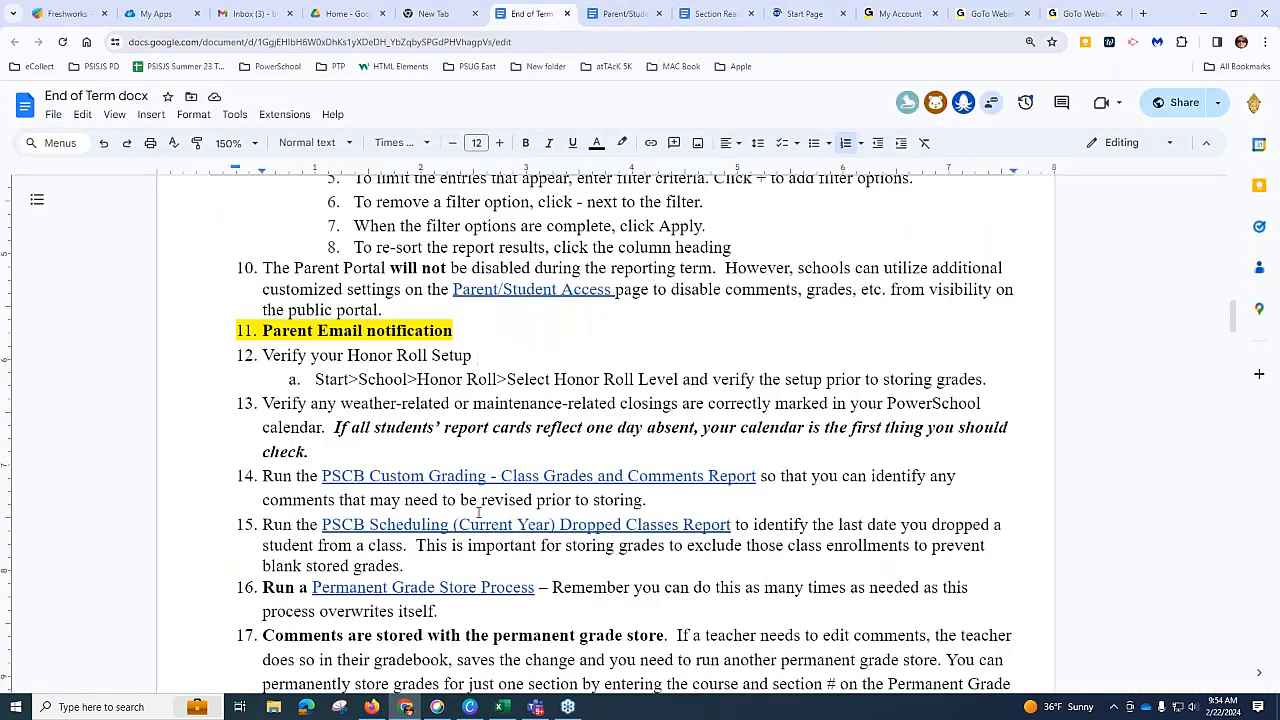
scroll(478, 513, down, 1)
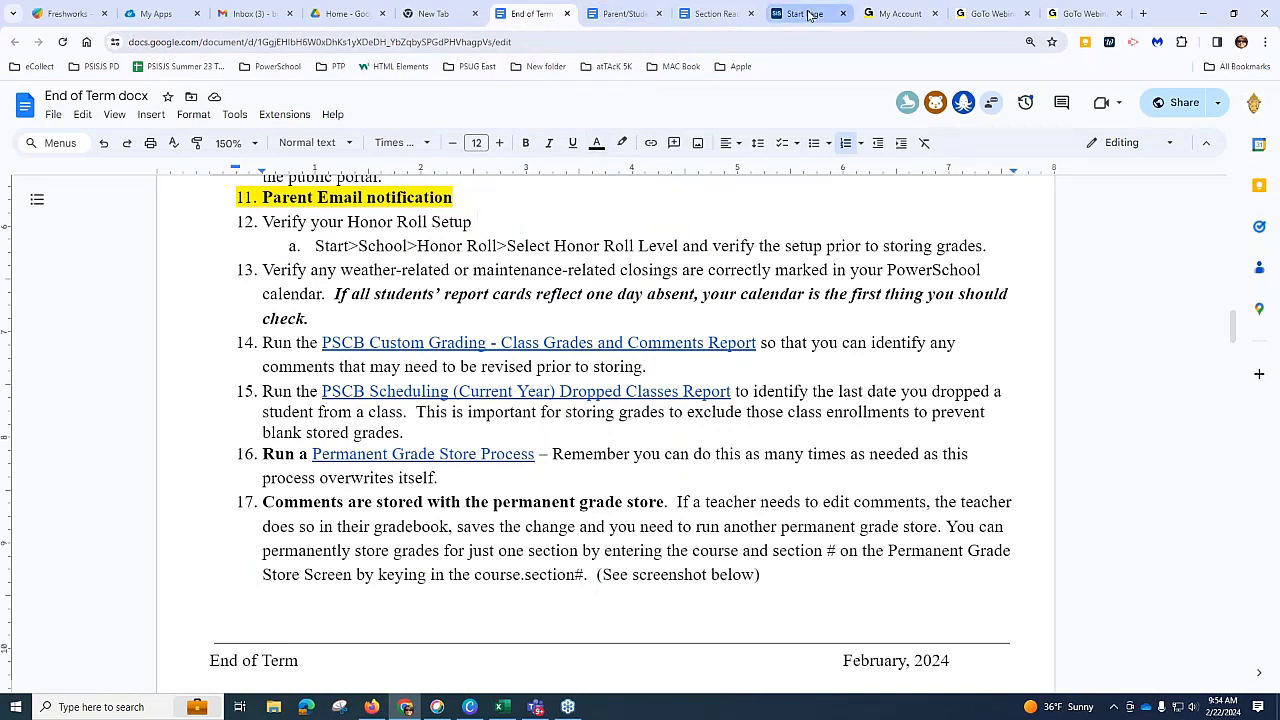
ctrl+click(430, 455)
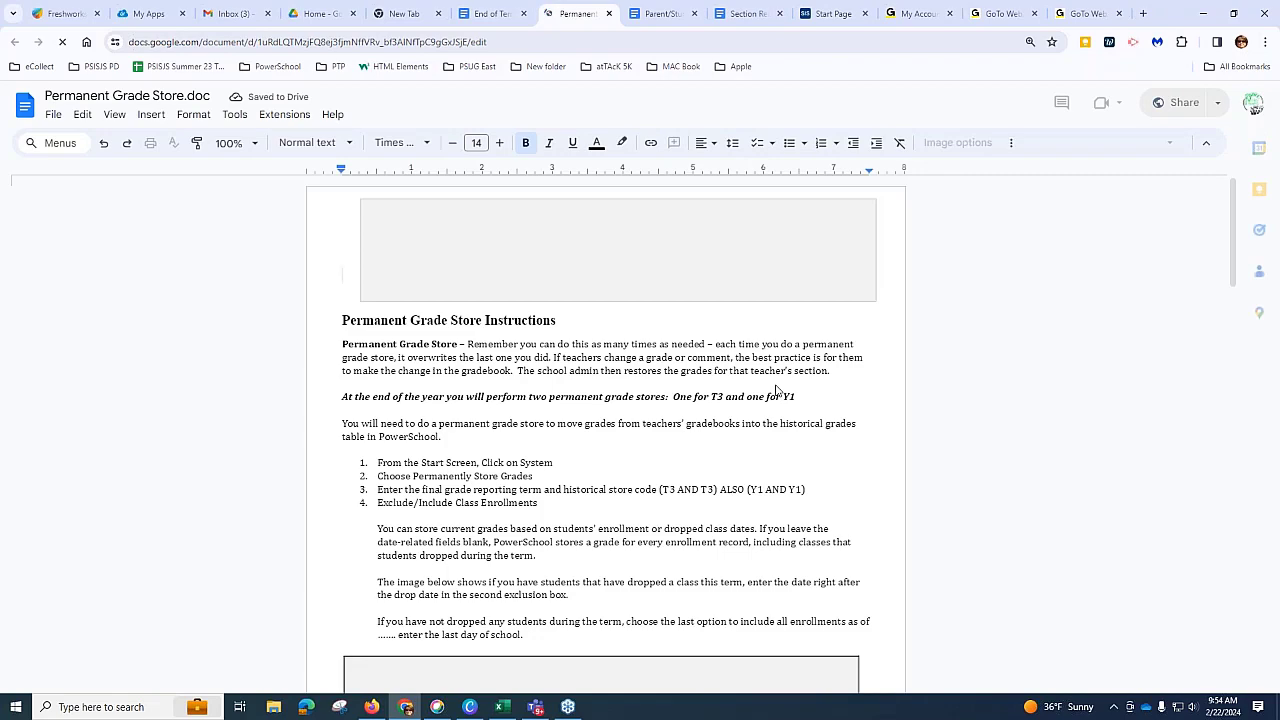
scroll(776, 390, down, 3)
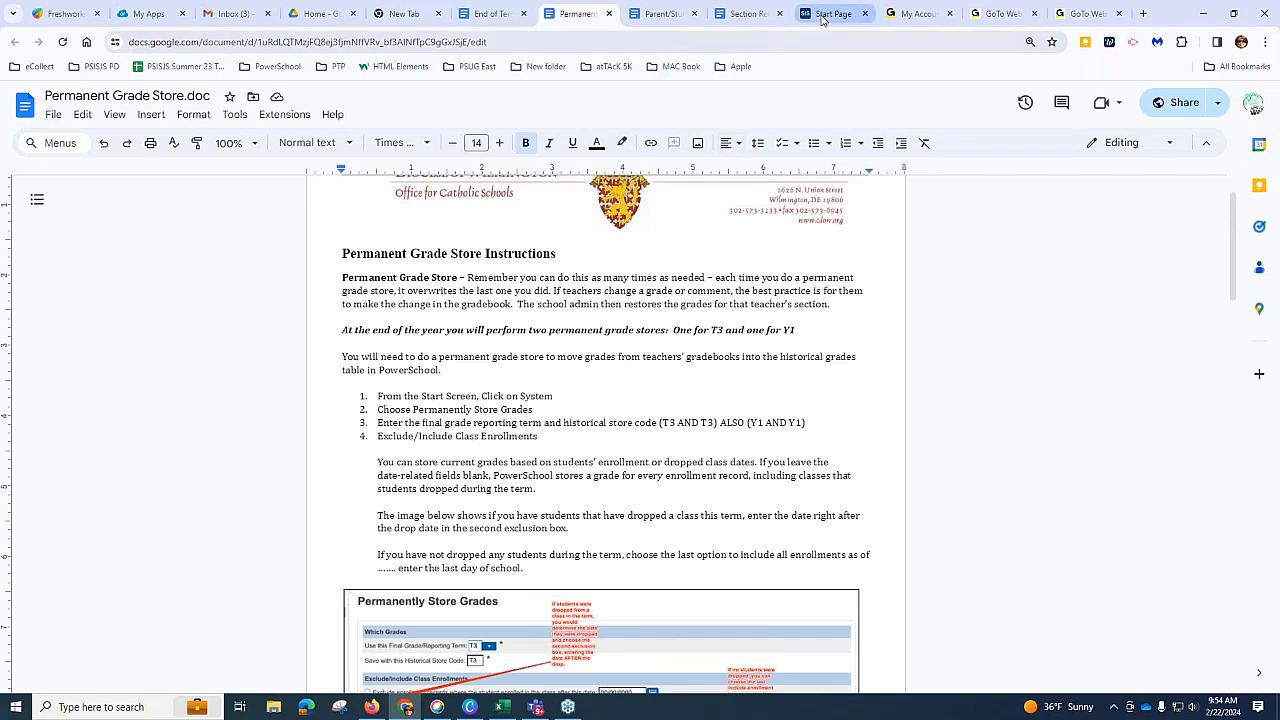
Step: Switch back to PowerSchool SIS, clear the current student selection and set the term to 23-24 Trimeter 2
mouse_move(822, 19)
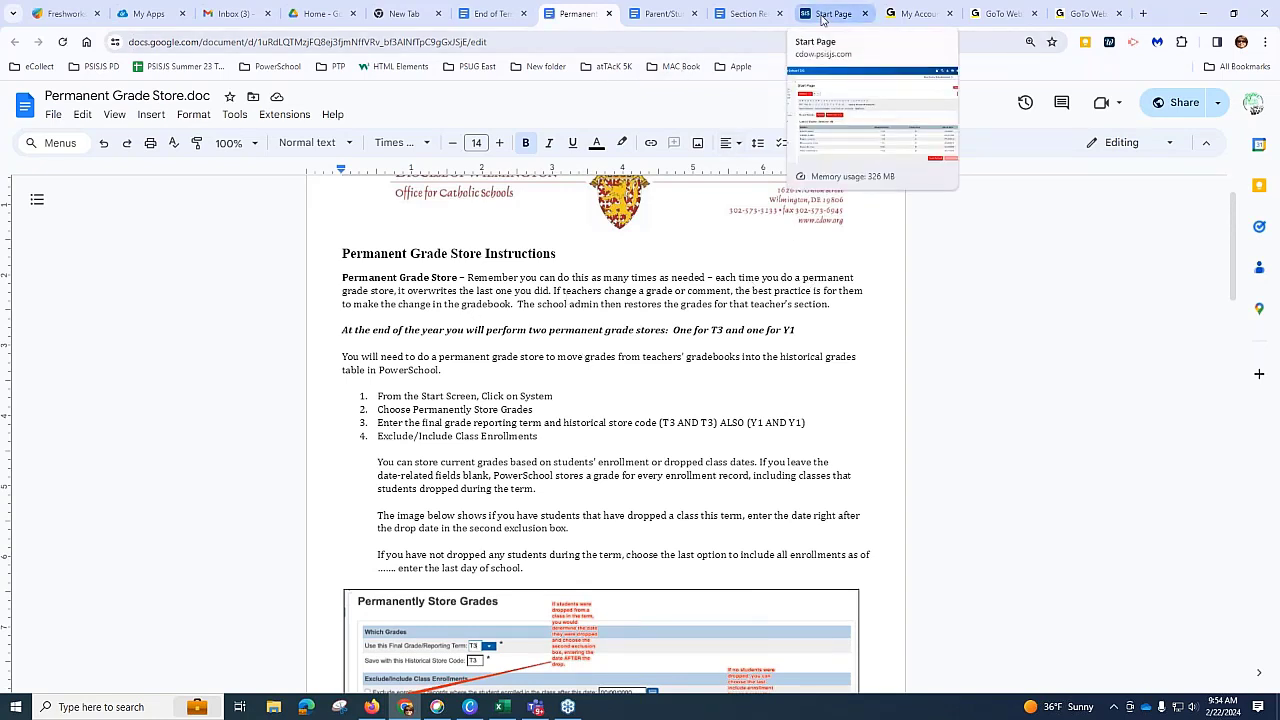
click(822, 17)
click(298, 383)
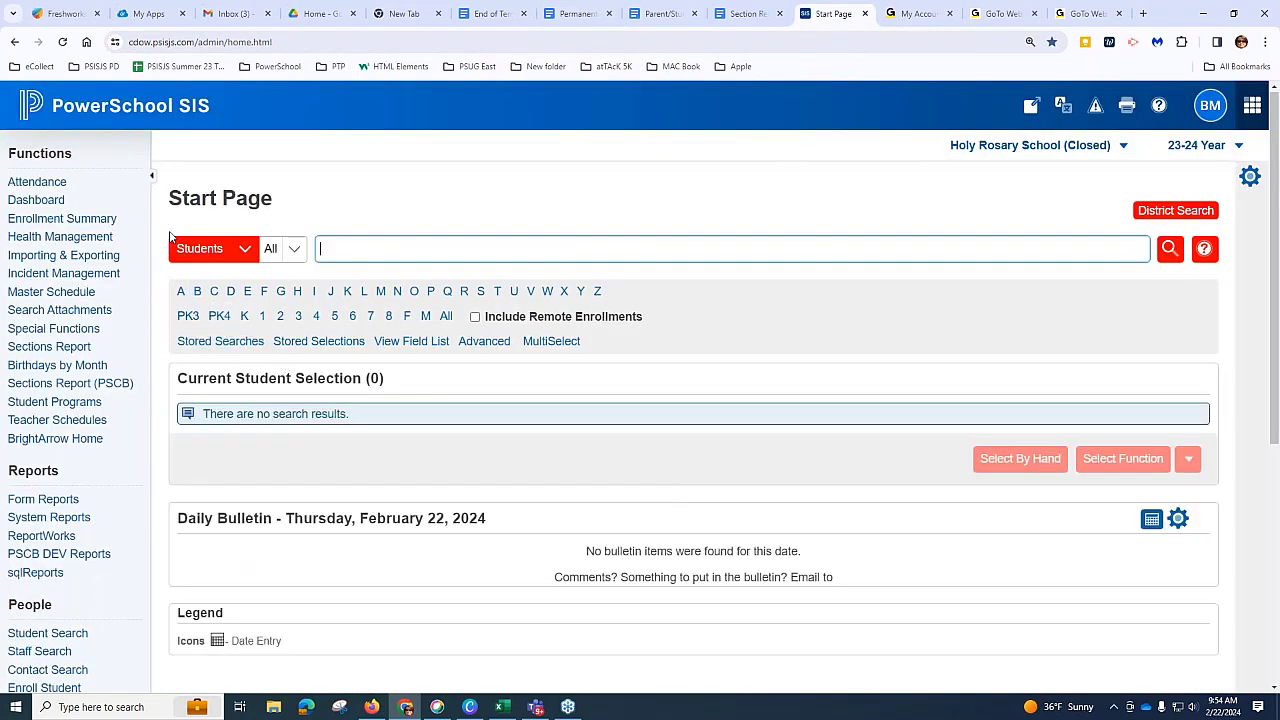
click(1240, 148)
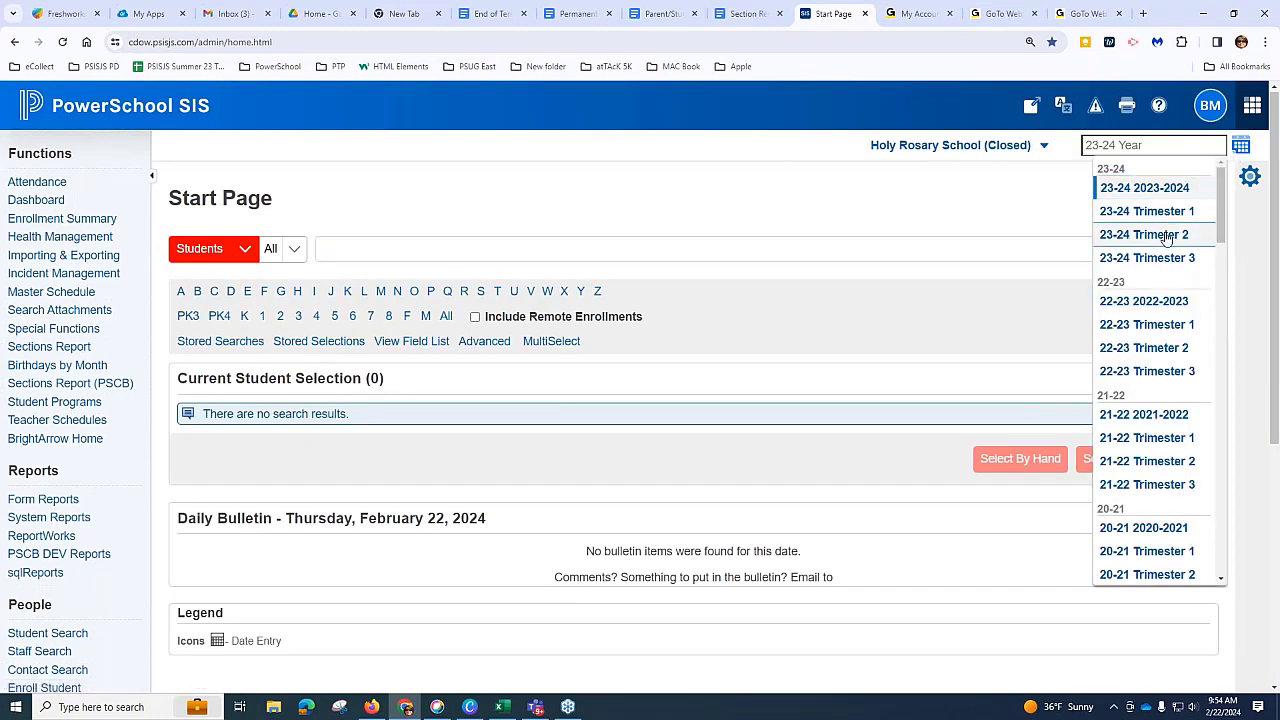
click(1166, 238)
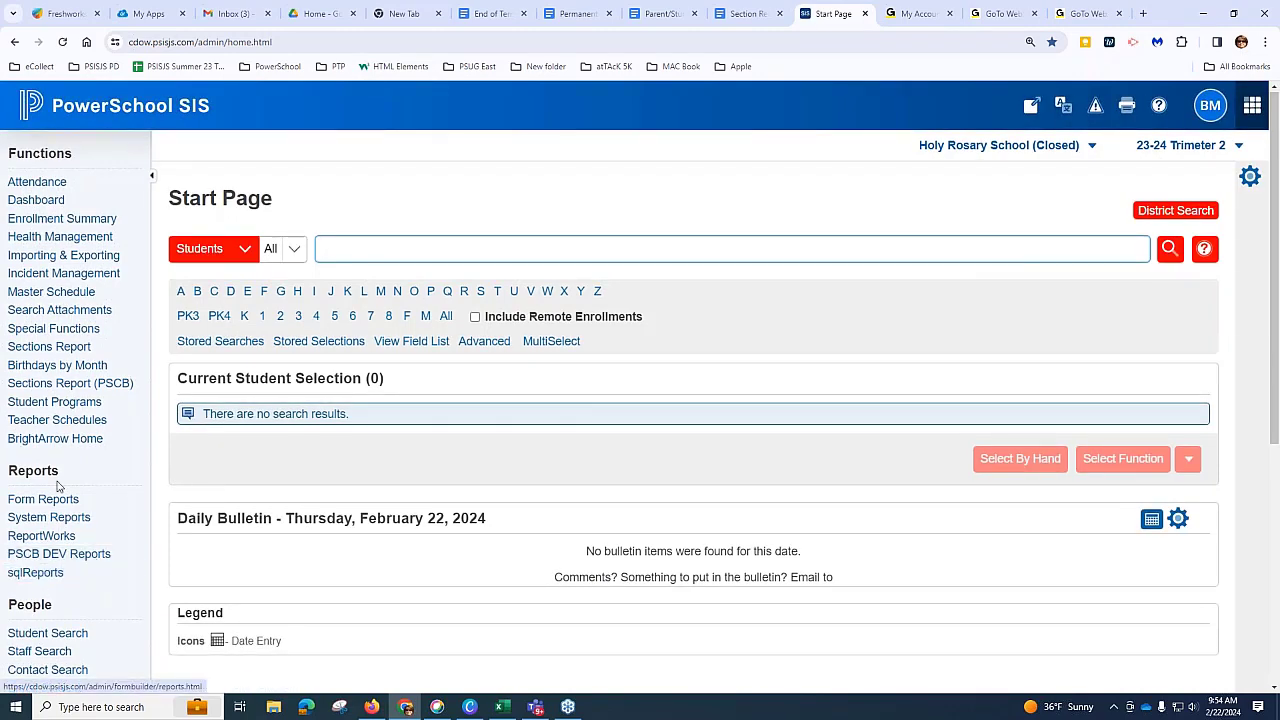
Step: Open Permanently Store Grades from the Grades section of the system administrator page
scroll(75, 487, down, 1)
scroll(90, 488, down, 1)
scroll(106, 490, down, 4)
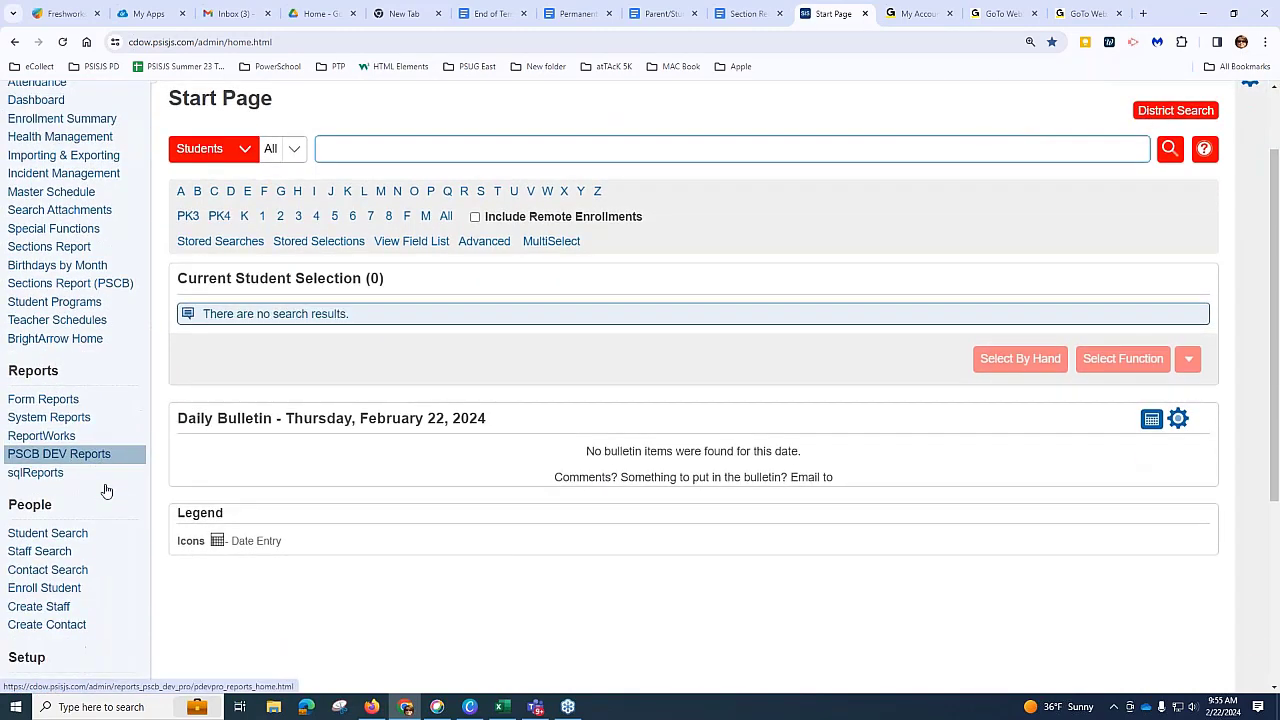
click(32, 607)
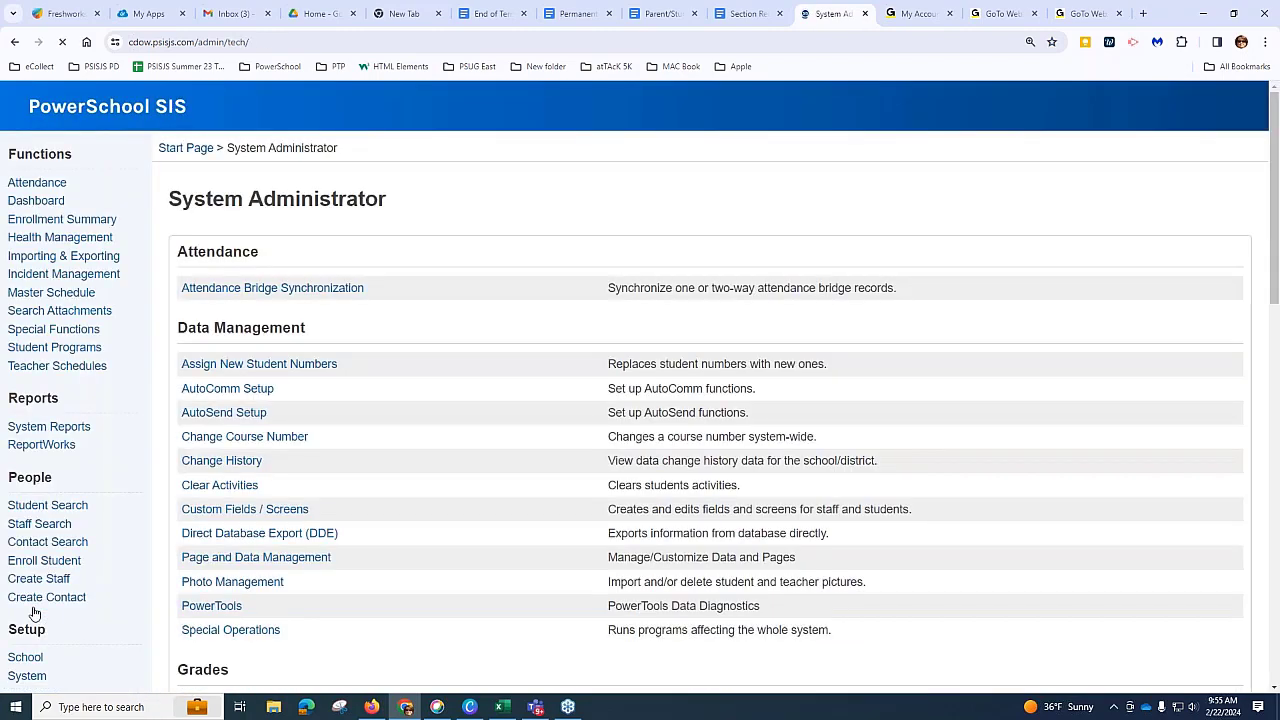
scroll(260, 535, down, 4)
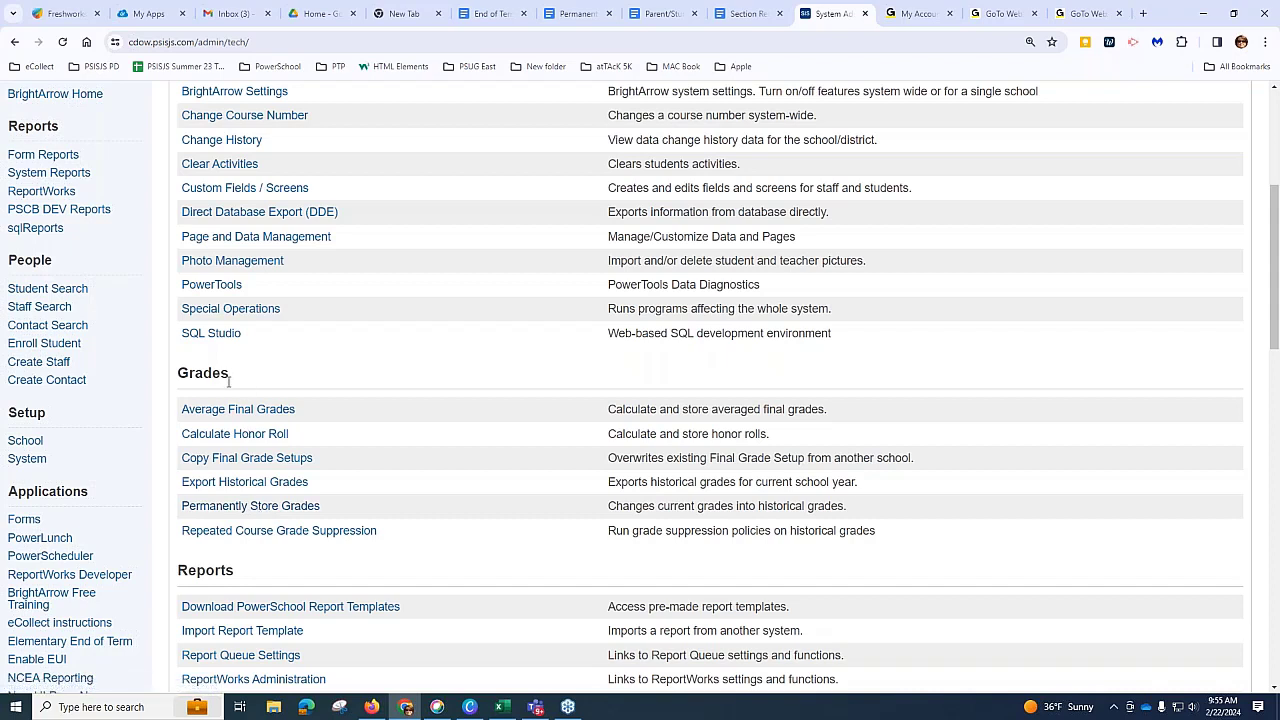
click(209, 510)
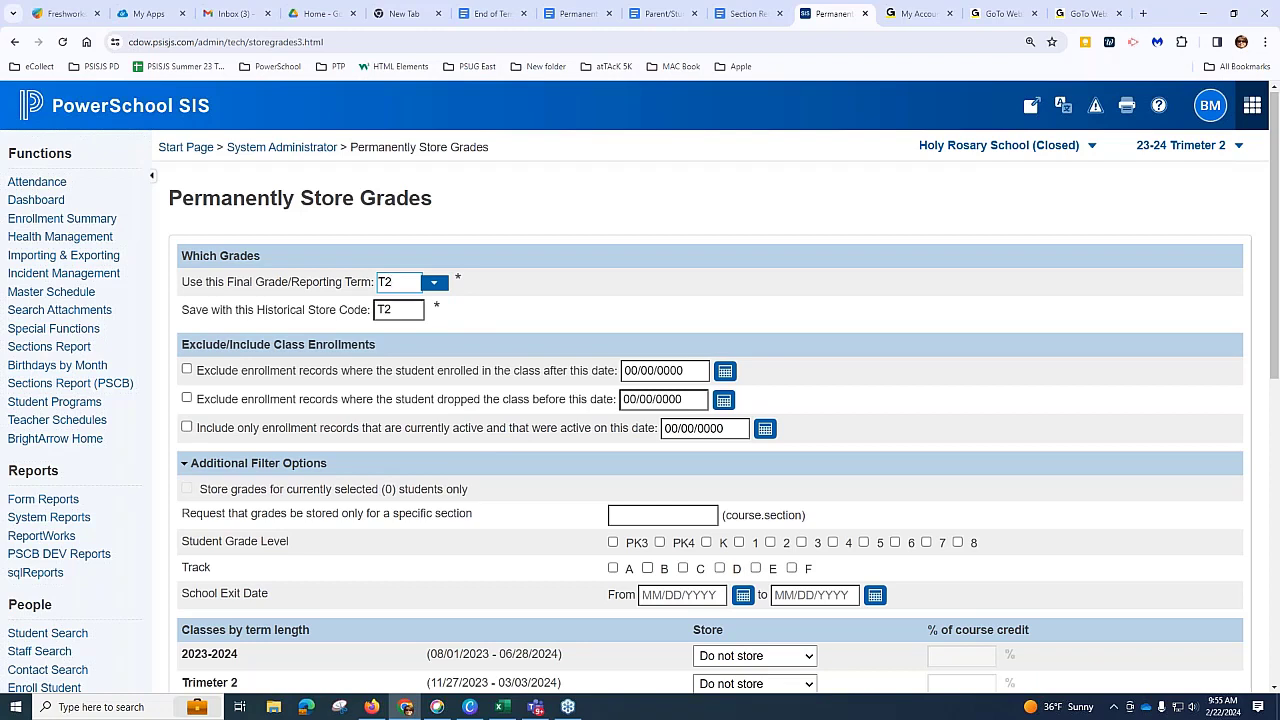
Step: Review the T2 reporting term, the historical store code and the option excluding enrollments dropped before a date
double_click(393, 281)
click(463, 312)
drag(609, 398, 202, 408)
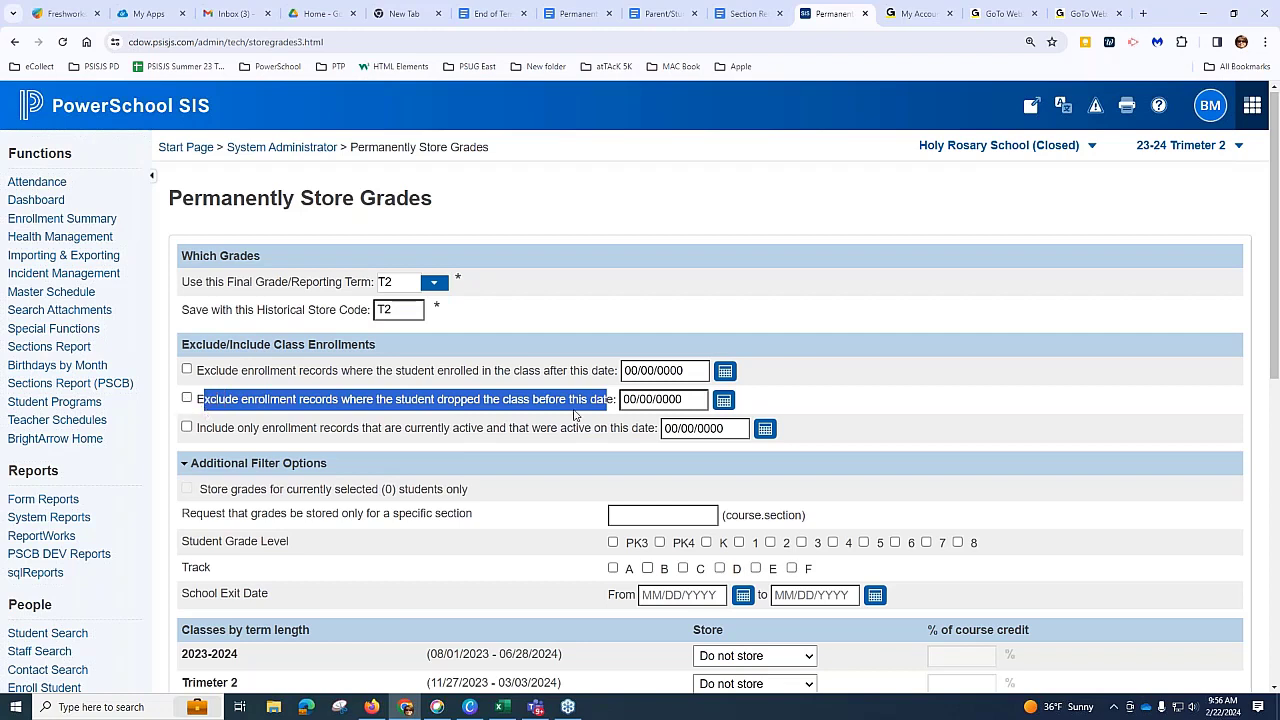
Step: Exclude enrollment records where the student dropped the class before 02/02/2024
click(186, 398)
click(242, 400)
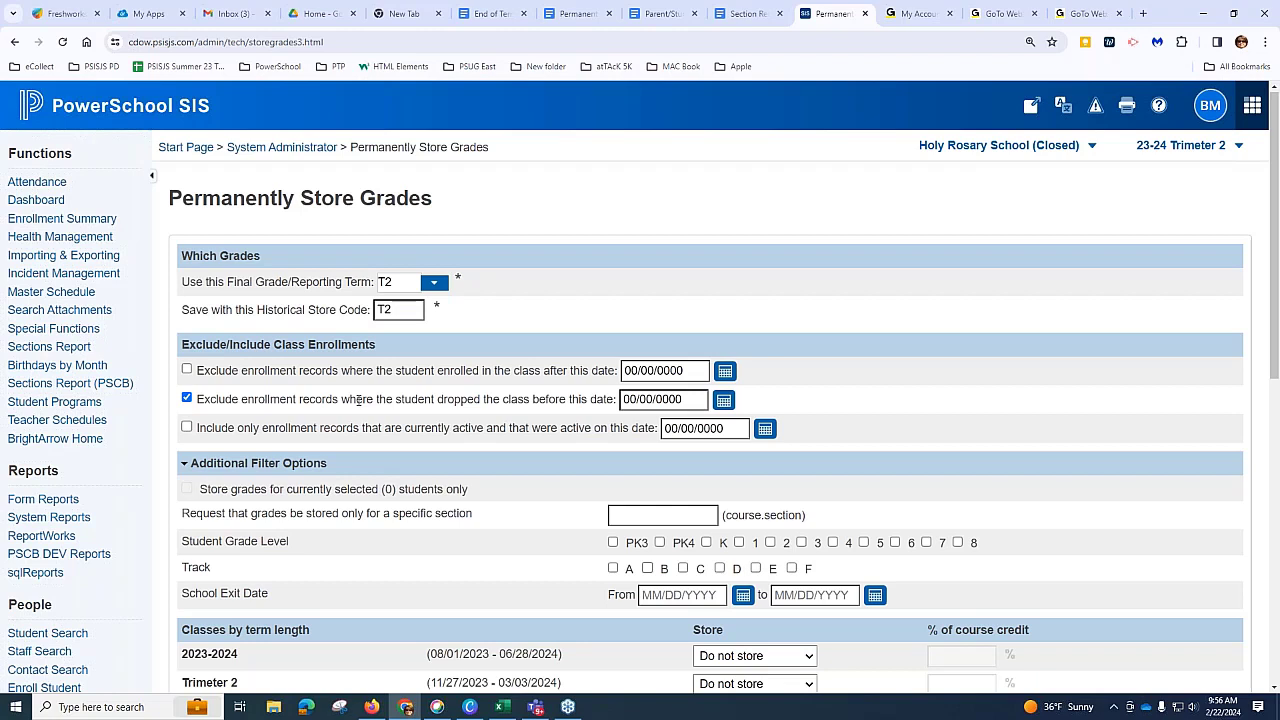
click(724, 400)
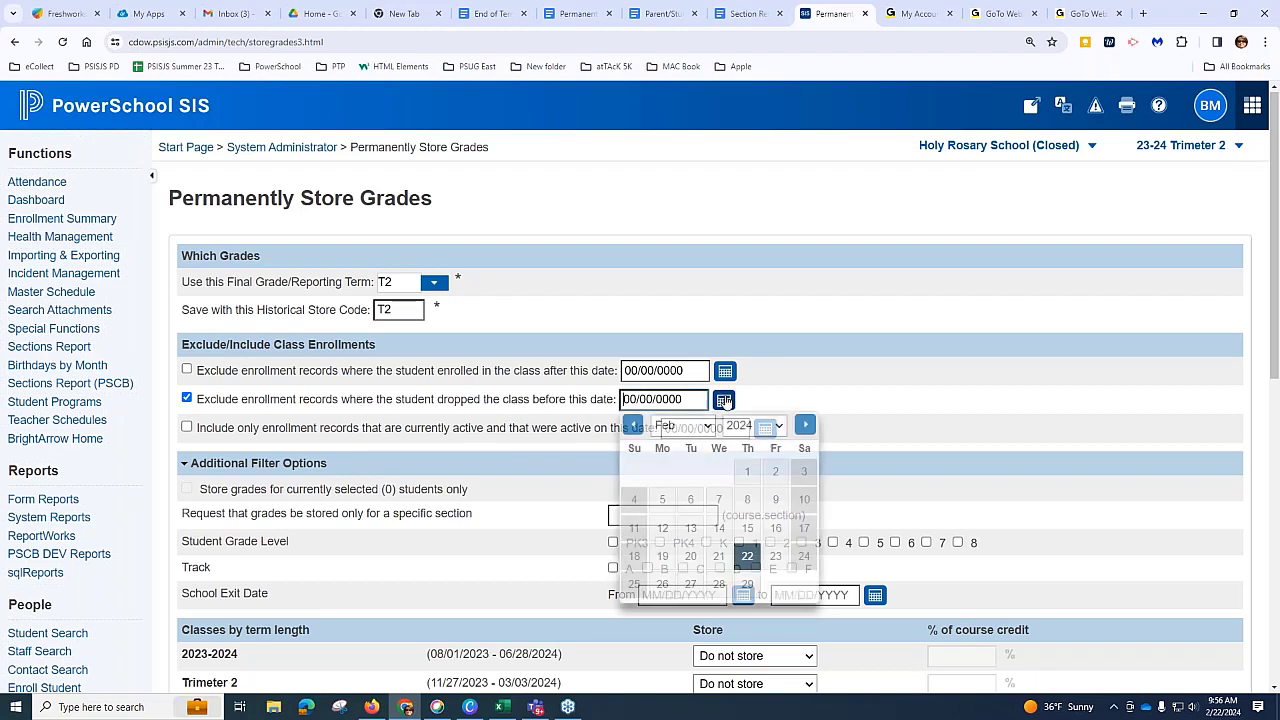
click(776, 473)
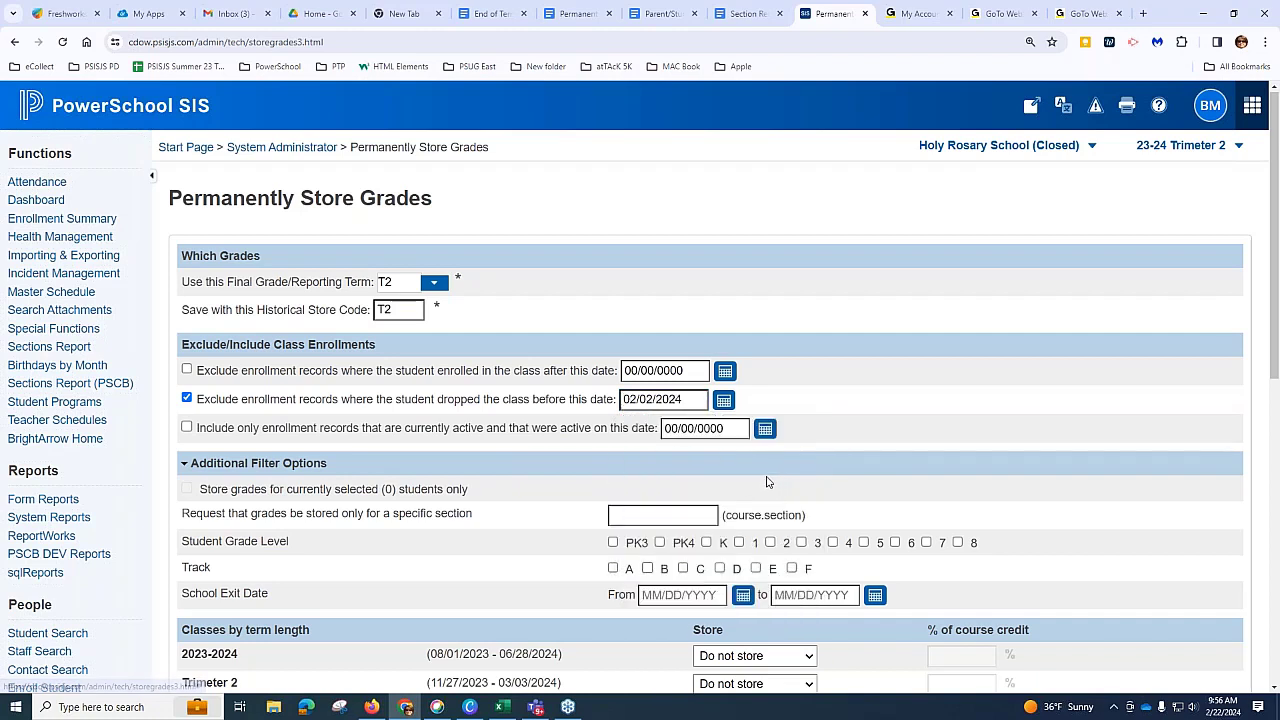
Step: Turn off the dropped-class exclusion and clear its date
click(187, 398)
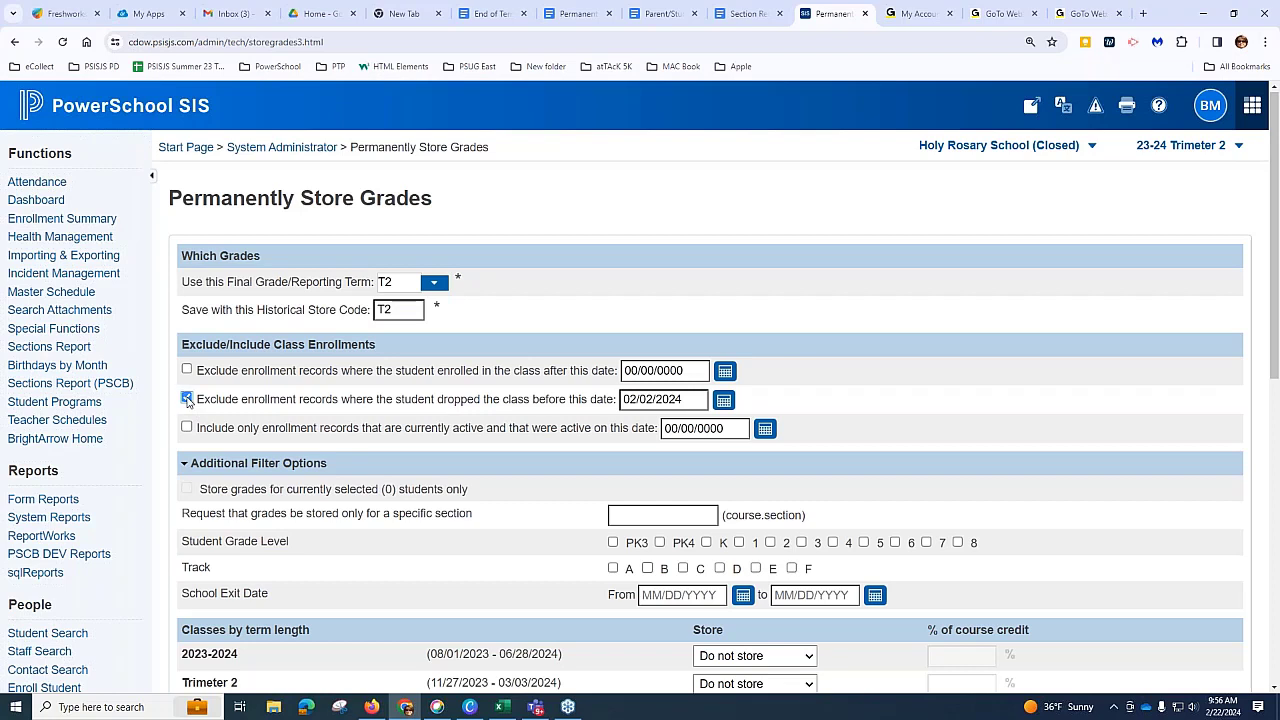
drag(701, 399, 519, 410)
key(BackSpace)
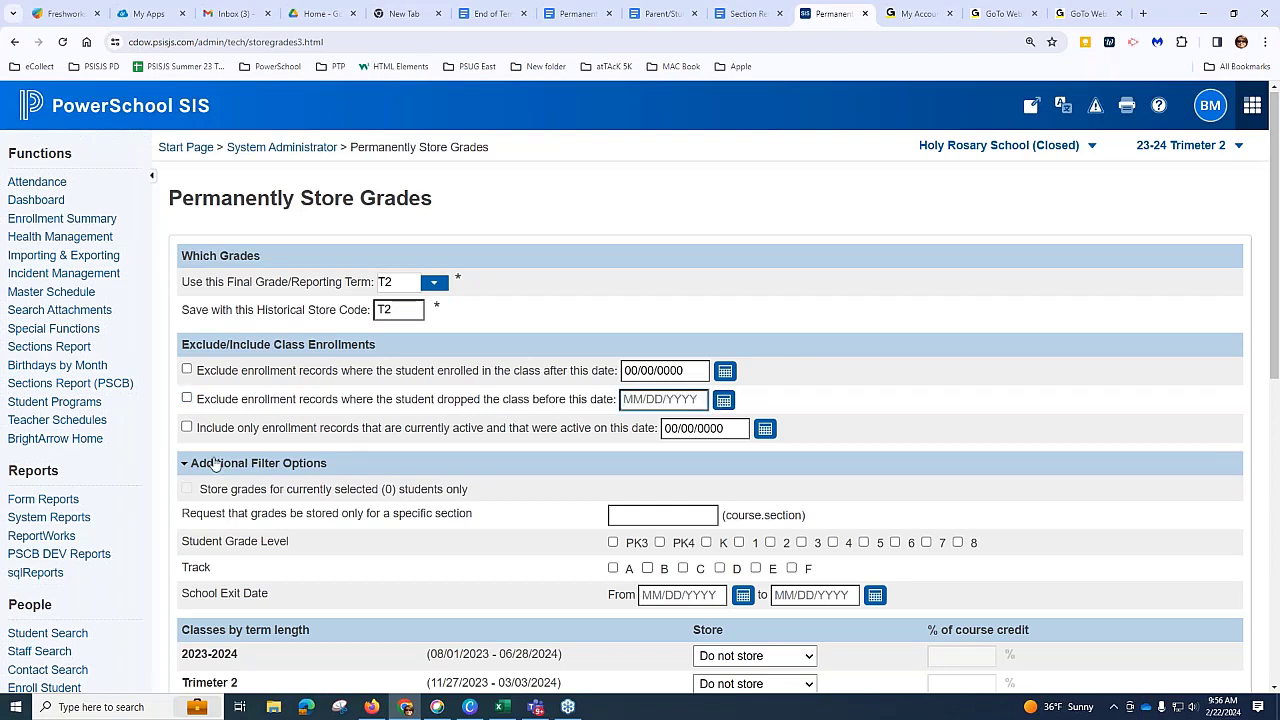
Step: Include only enrollment records that are currently active and were active on 02/22/2024
click(186, 427)
click(765, 429)
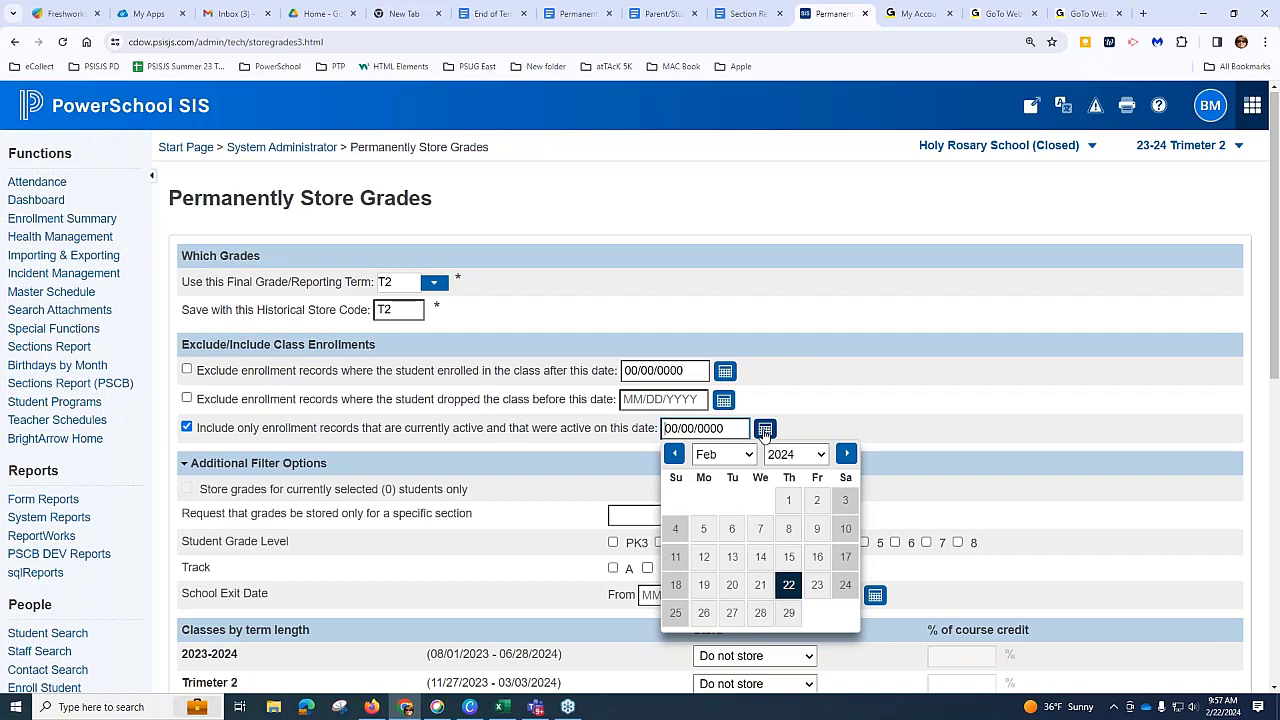
click(789, 586)
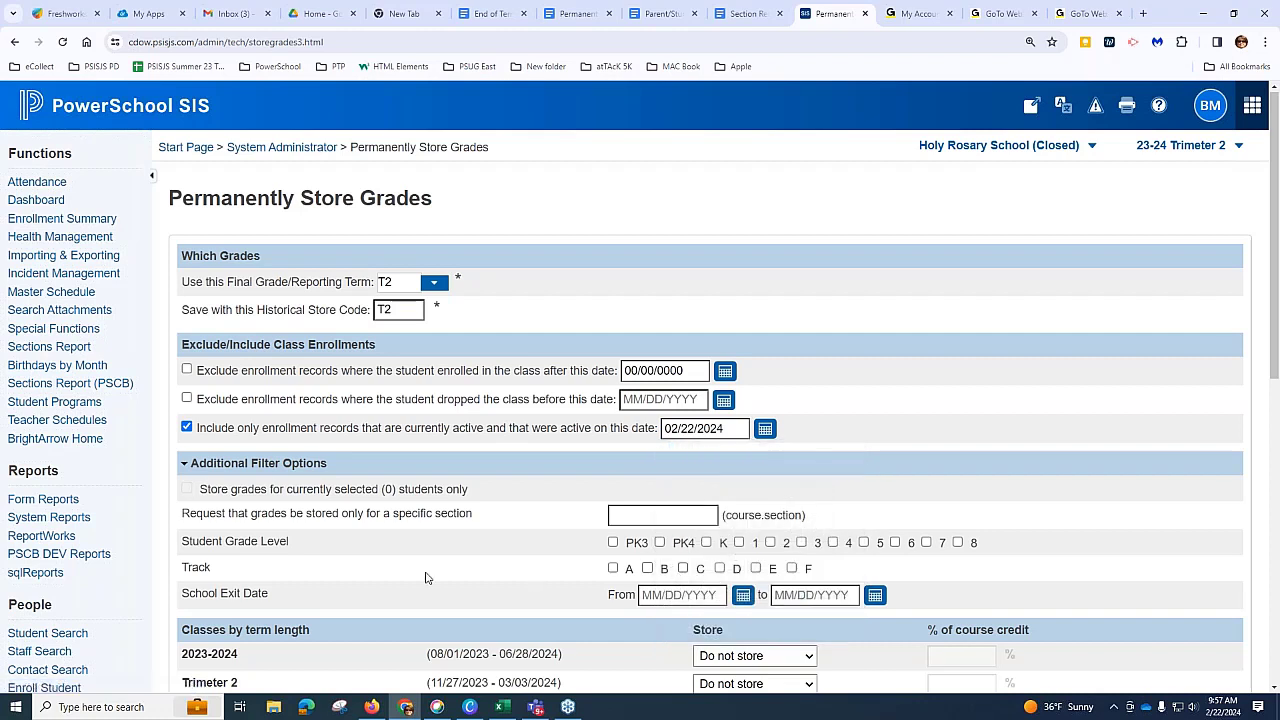
Step: Review the additional filter options, including the selected-students and specific-section settings, and the classes by term length section
click(510, 490)
drag(383, 489, 397, 489)
click(636, 514)
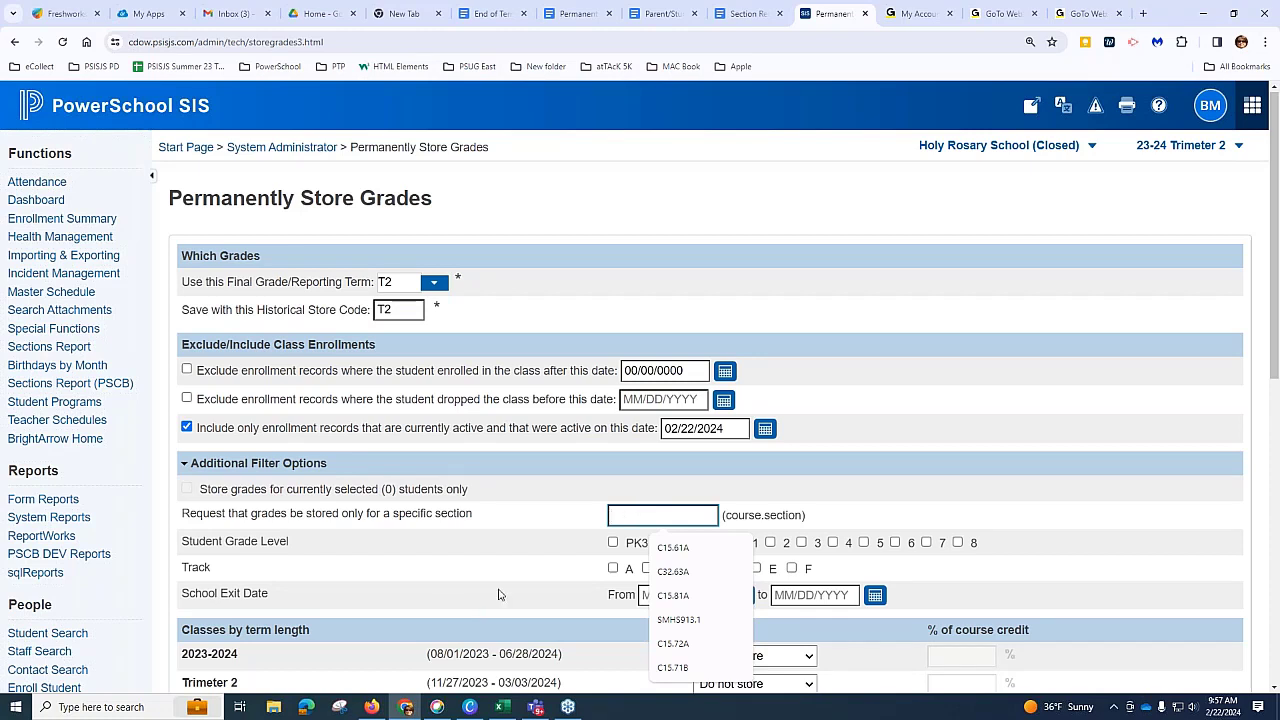
scroll(411, 573, down, 2)
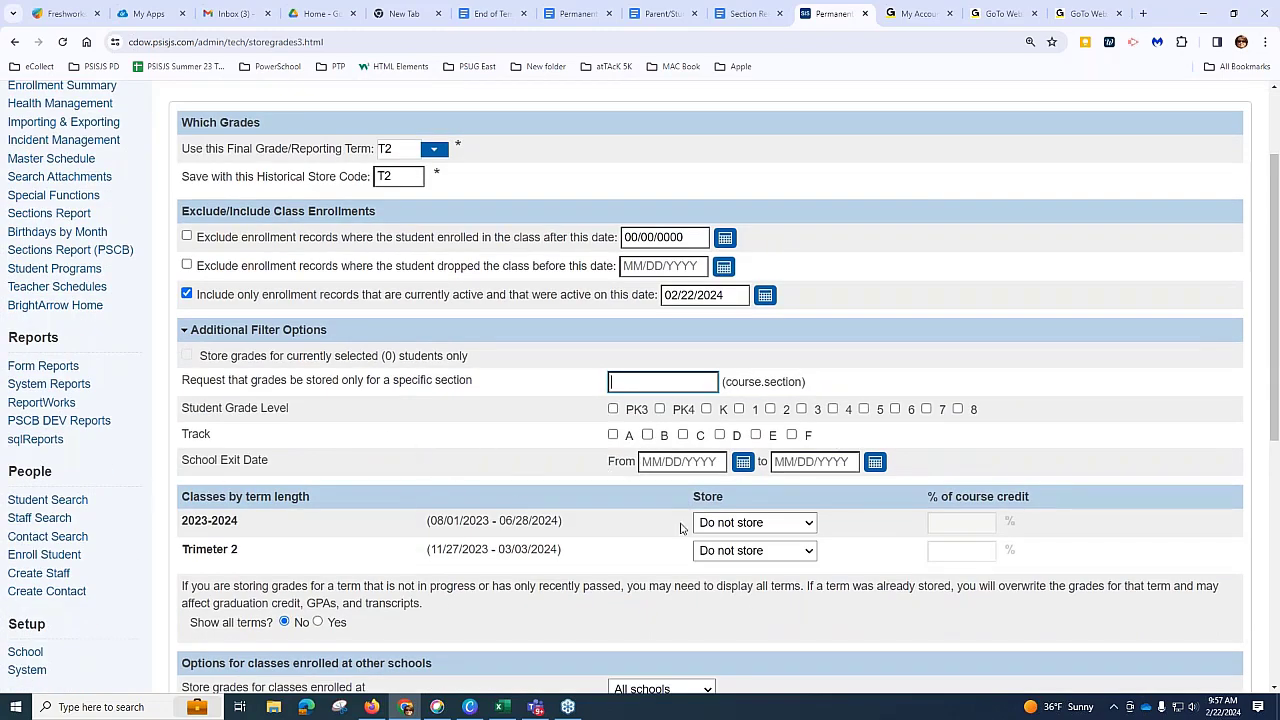
drag(335, 500, 178, 500)
click(342, 500)
drag(366, 298, 738, 315)
click(794, 317)
scroll(500, 453, down, 1)
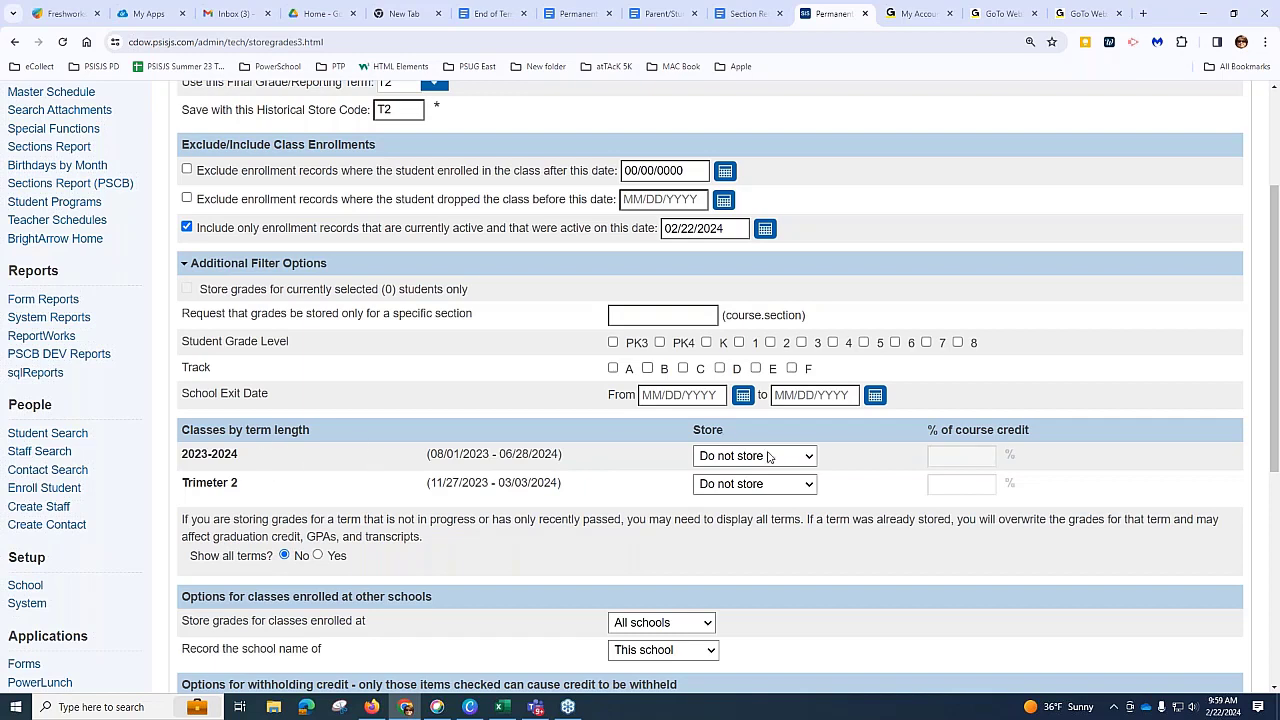
Step: Set the 2023-2024 full-year term classes to Store with no credit
click(805, 459)
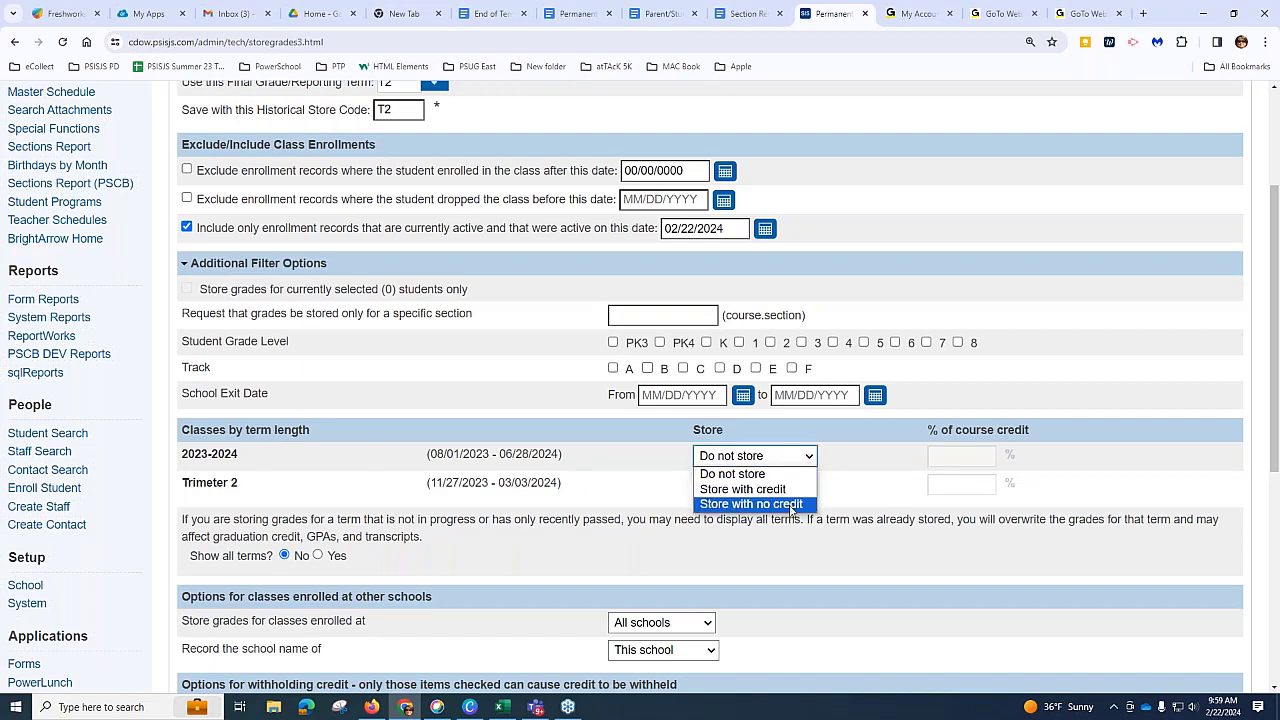
click(790, 504)
drag(566, 455, 409, 459)
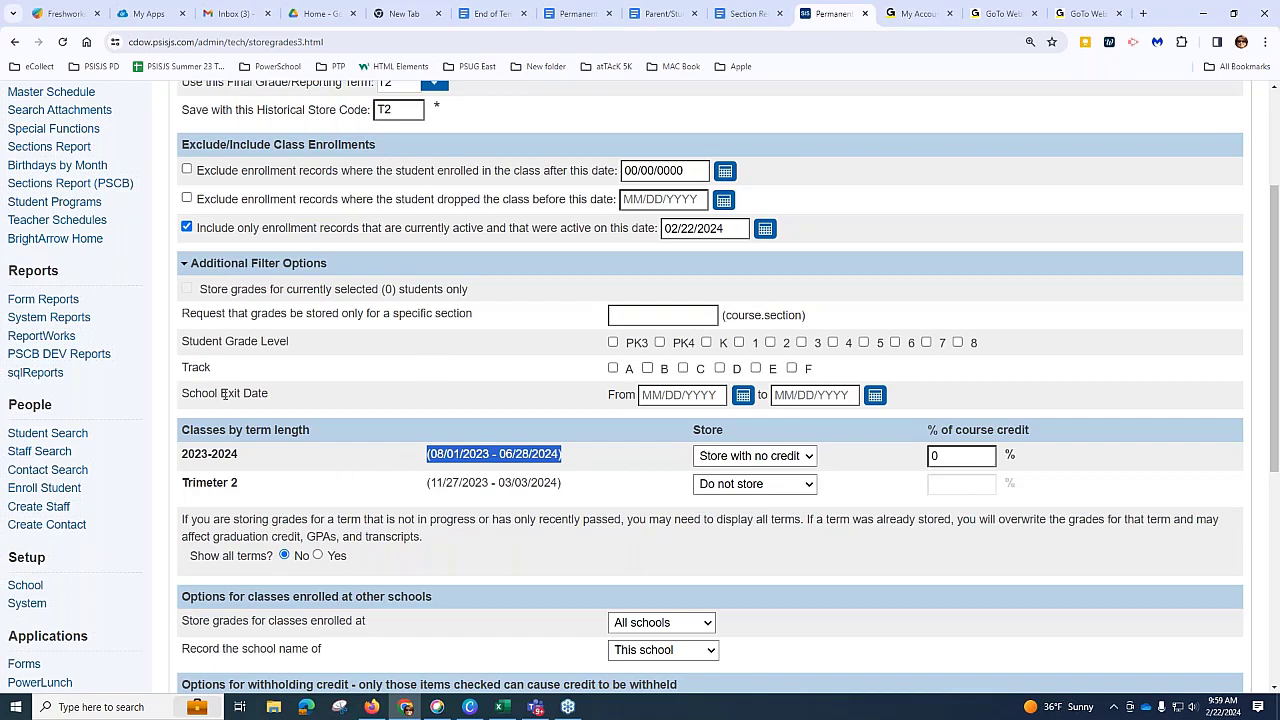
Step: Open Teacher Schedules in a new tab and check the term length of the room 8 teacher's sections
scroll(430, 370, up, 3)
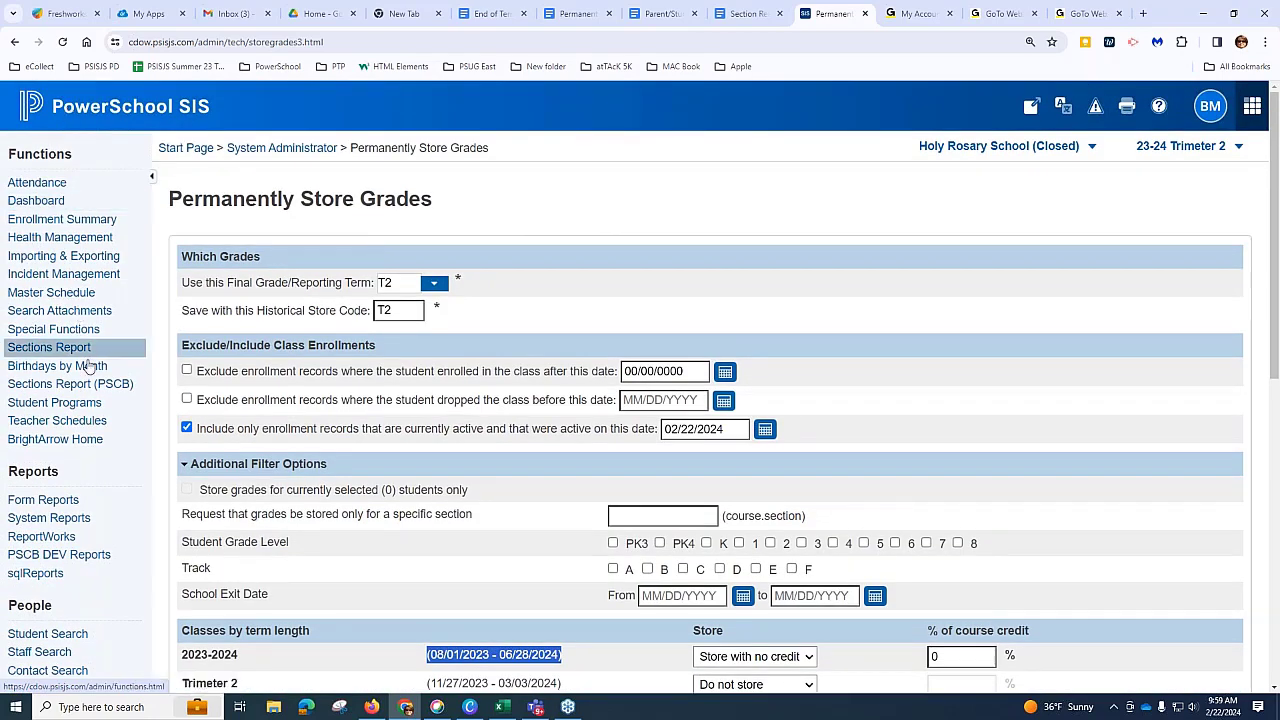
right_click(102, 421)
click(185, 436)
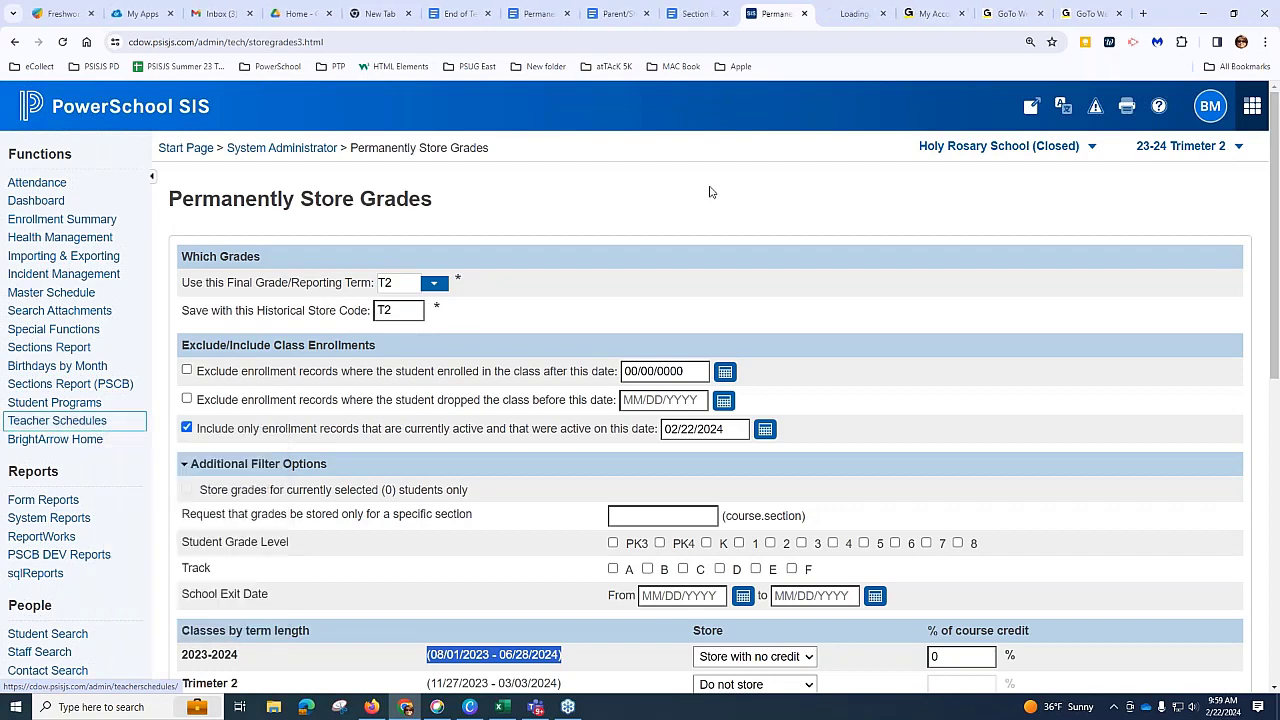
key(ctrl+Tab)
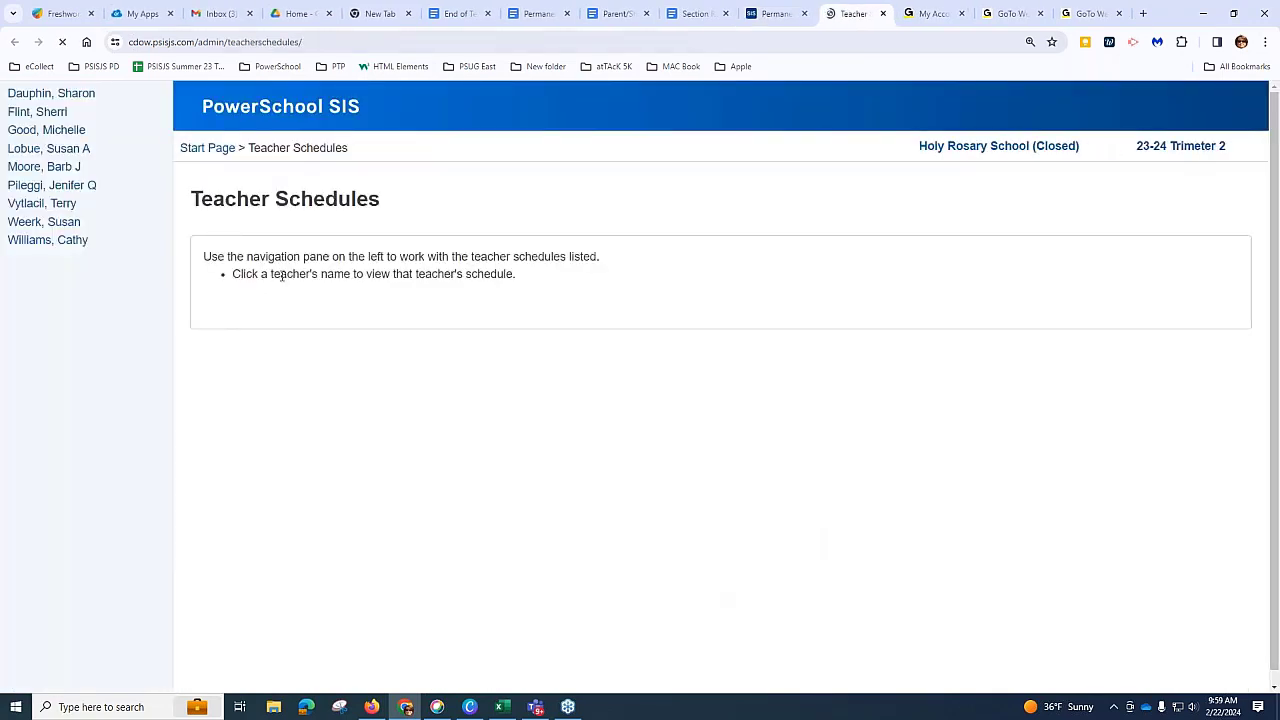
click(45, 204)
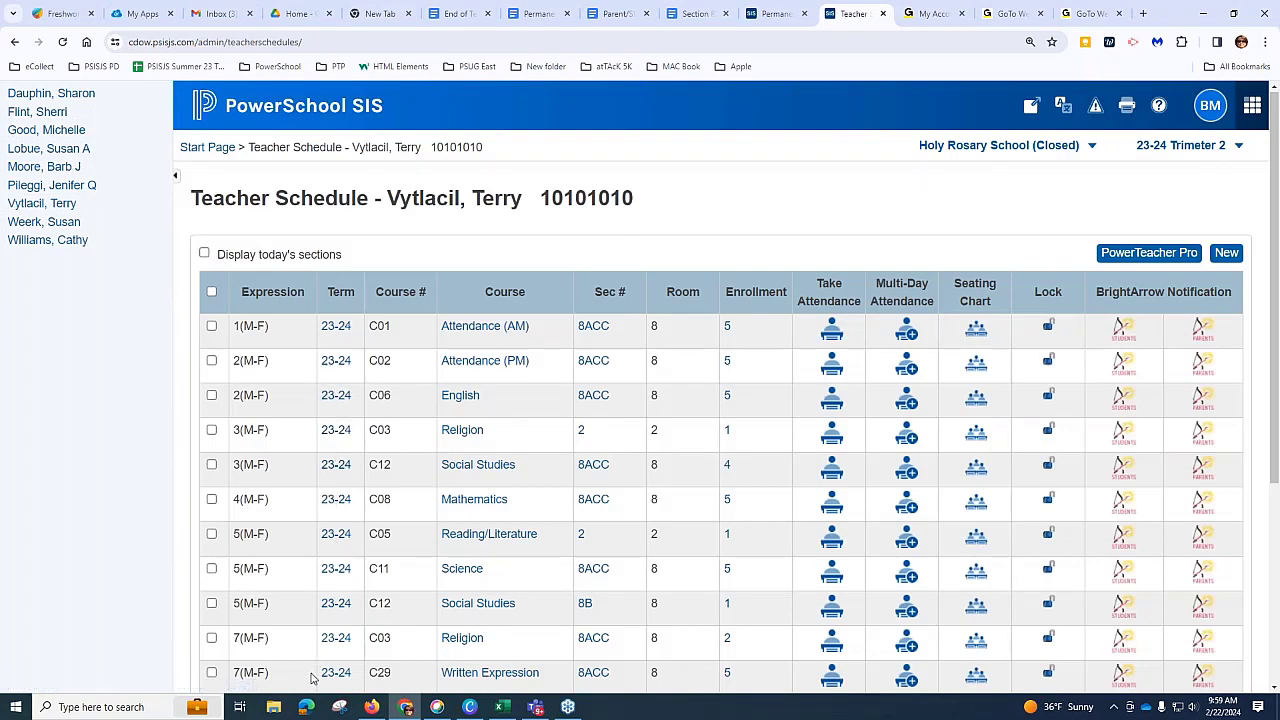
scroll(311, 678, down, 3)
scroll(315, 660, up, 3)
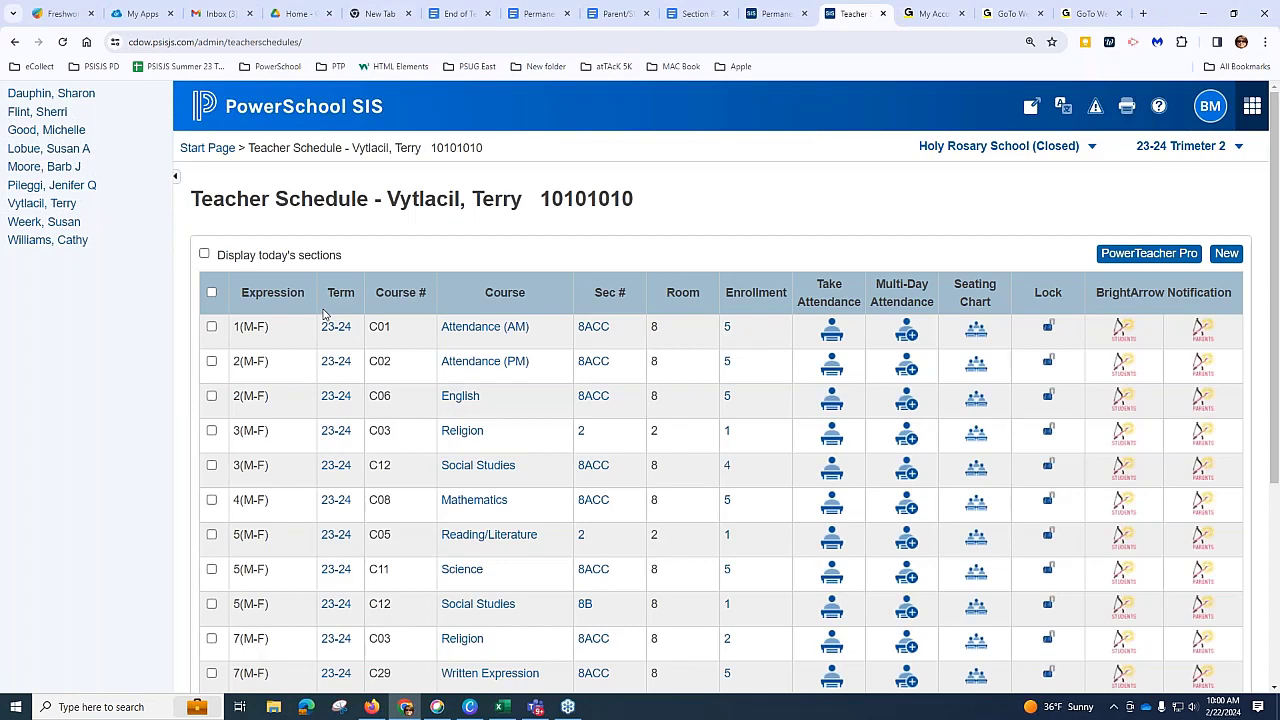
Step: Return to the Permanently Store Grades page and review the 2023-2024 store setting and the note about showing all terms
click(772, 13)
scroll(766, 477, down, 3)
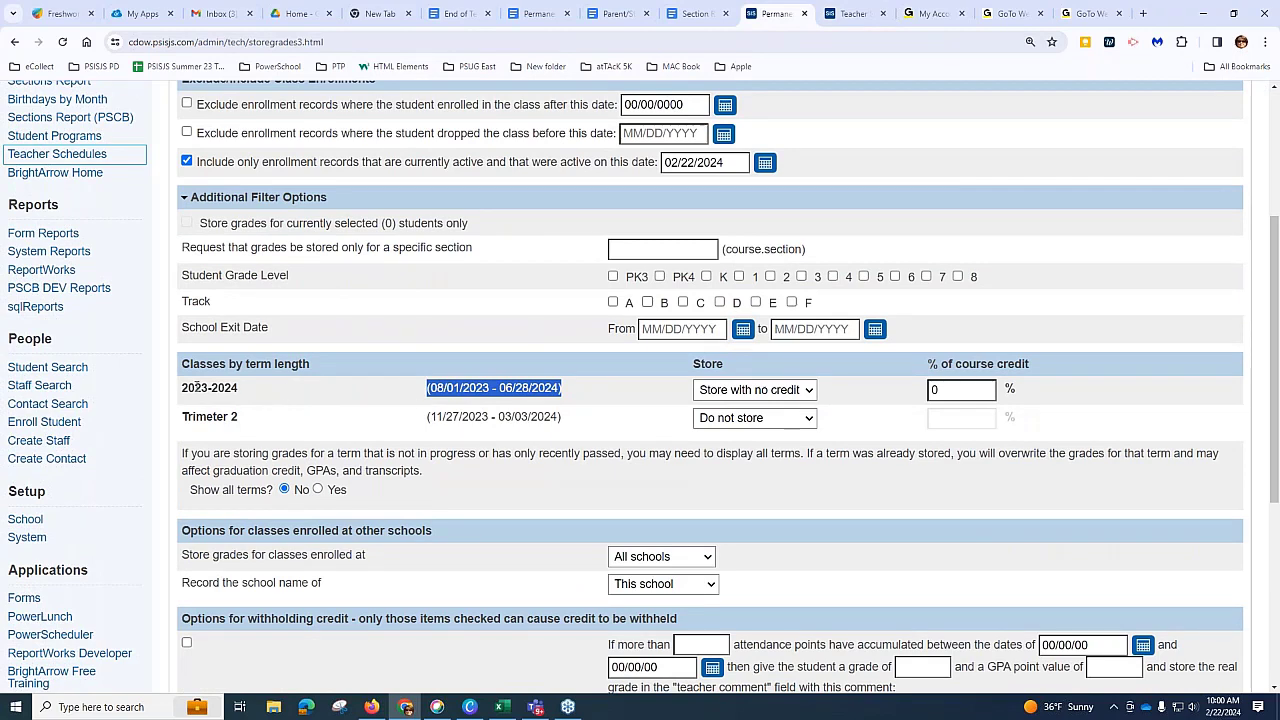
drag(197, 387, 259, 392)
click(841, 390)
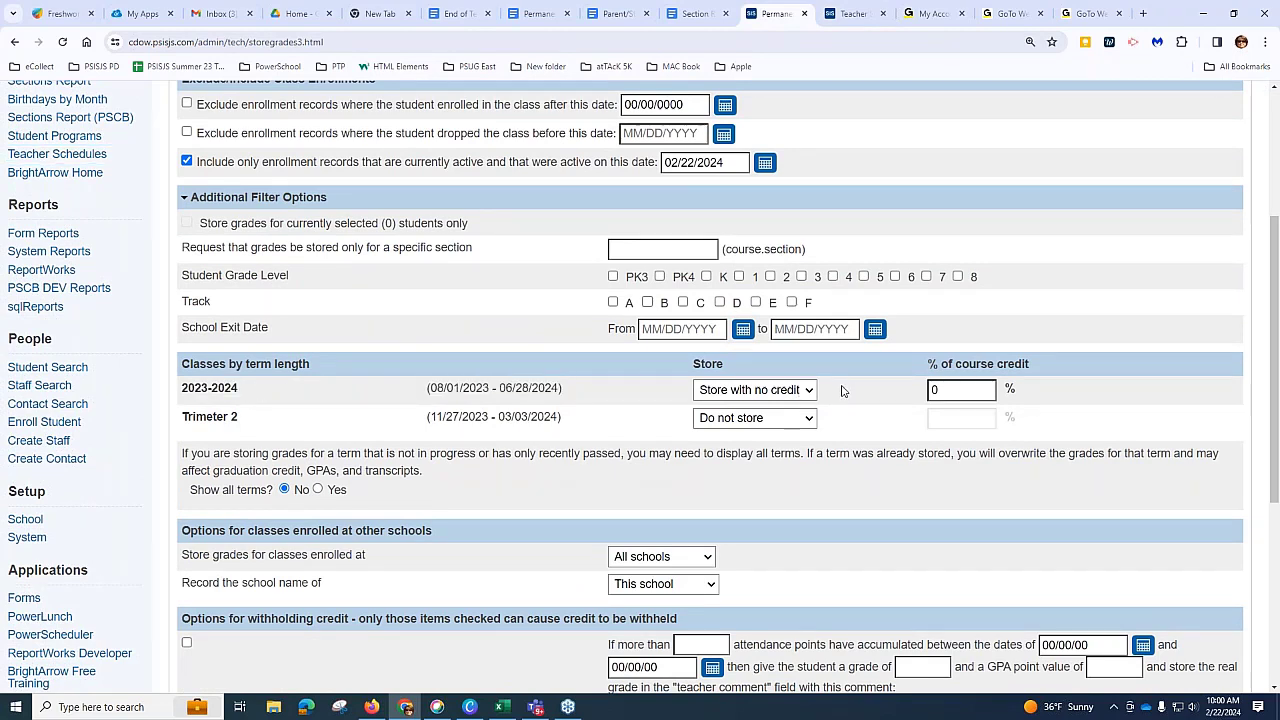
scroll(939, 518, down, 1)
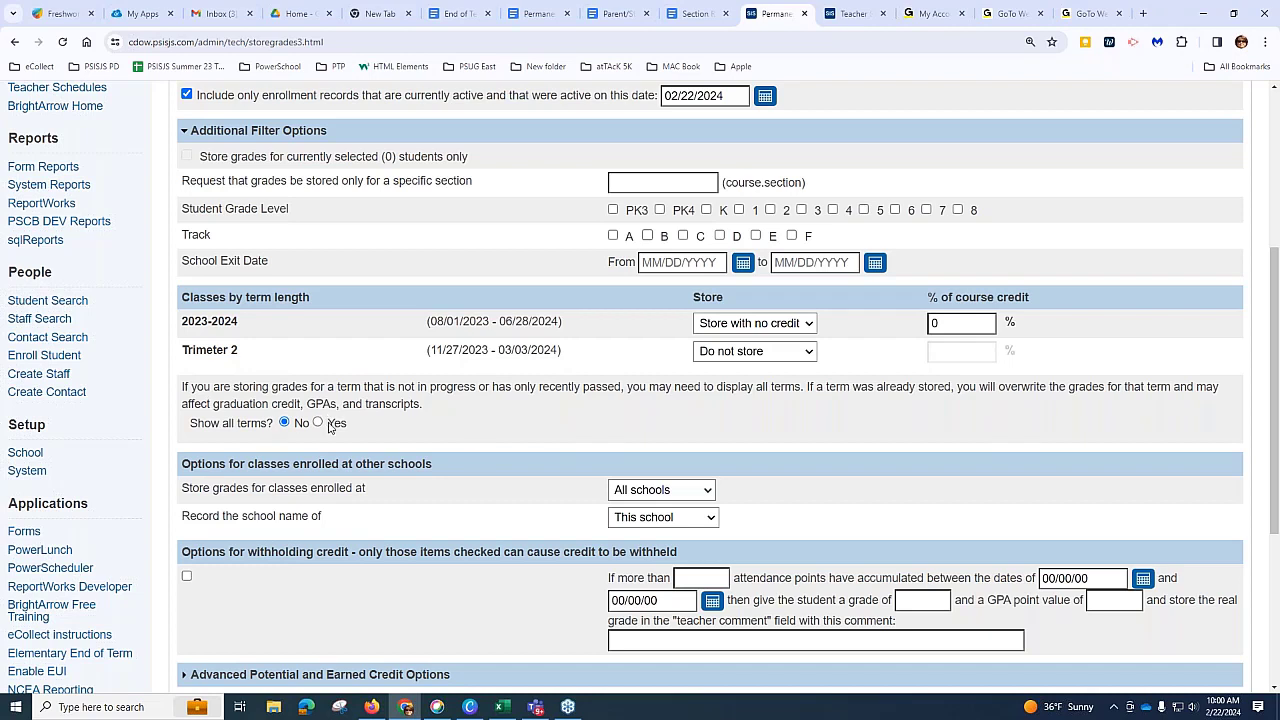
drag(211, 404, 618, 421)
click(628, 416)
Step: Limit storing to classes enrolled at This school only and submit the permanent grade store
drag(324, 487, 397, 495)
click(710, 497)
click(665, 523)
scroll(828, 484, down, 5)
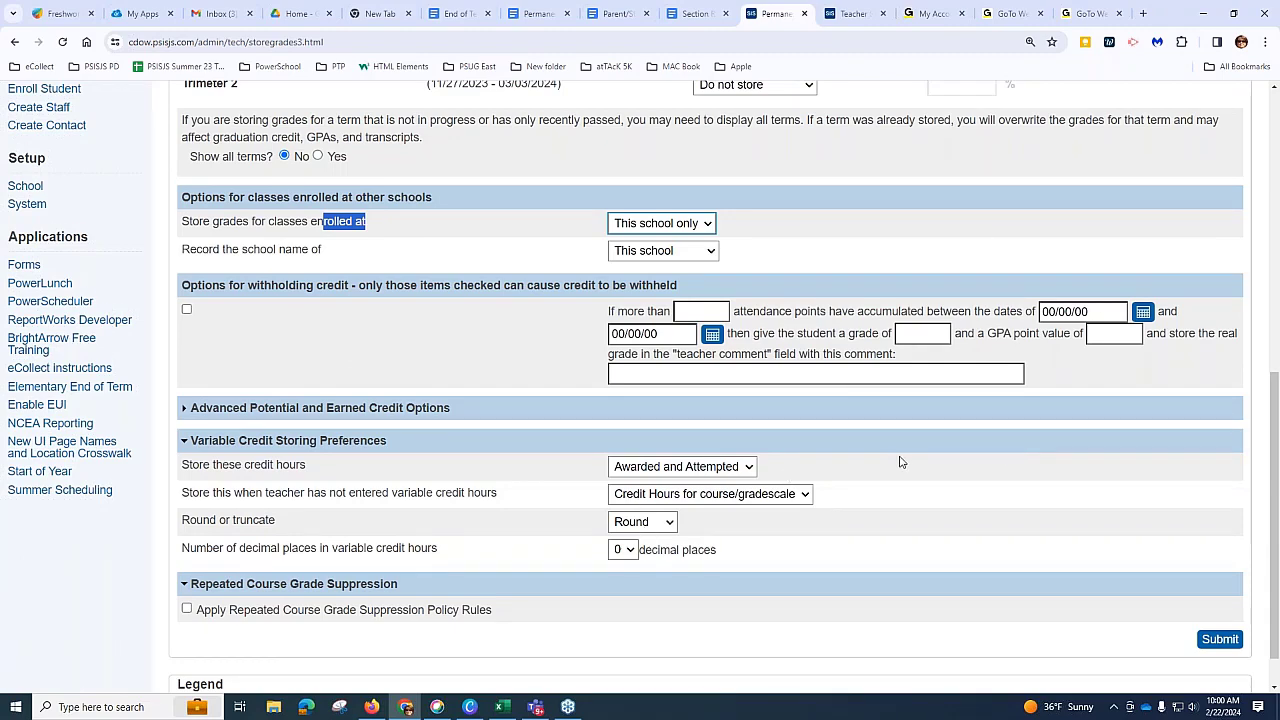
scroll(896, 462, down, 1)
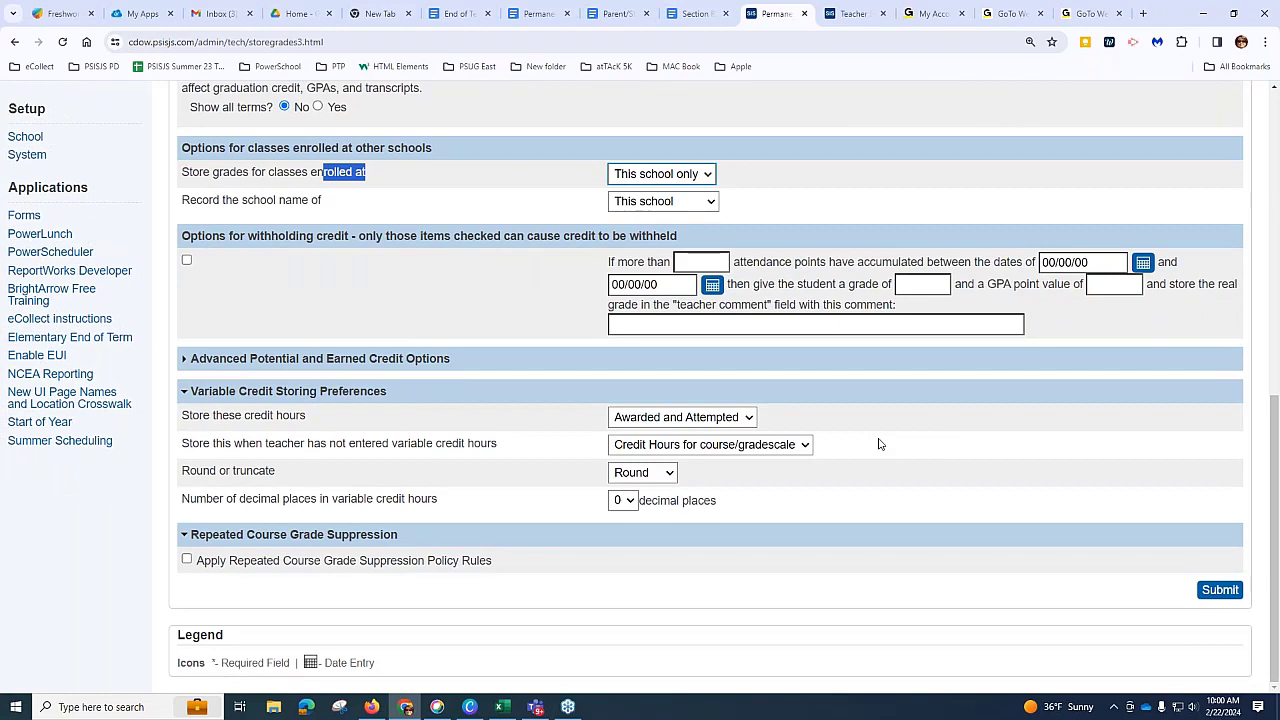
click(1219, 590)
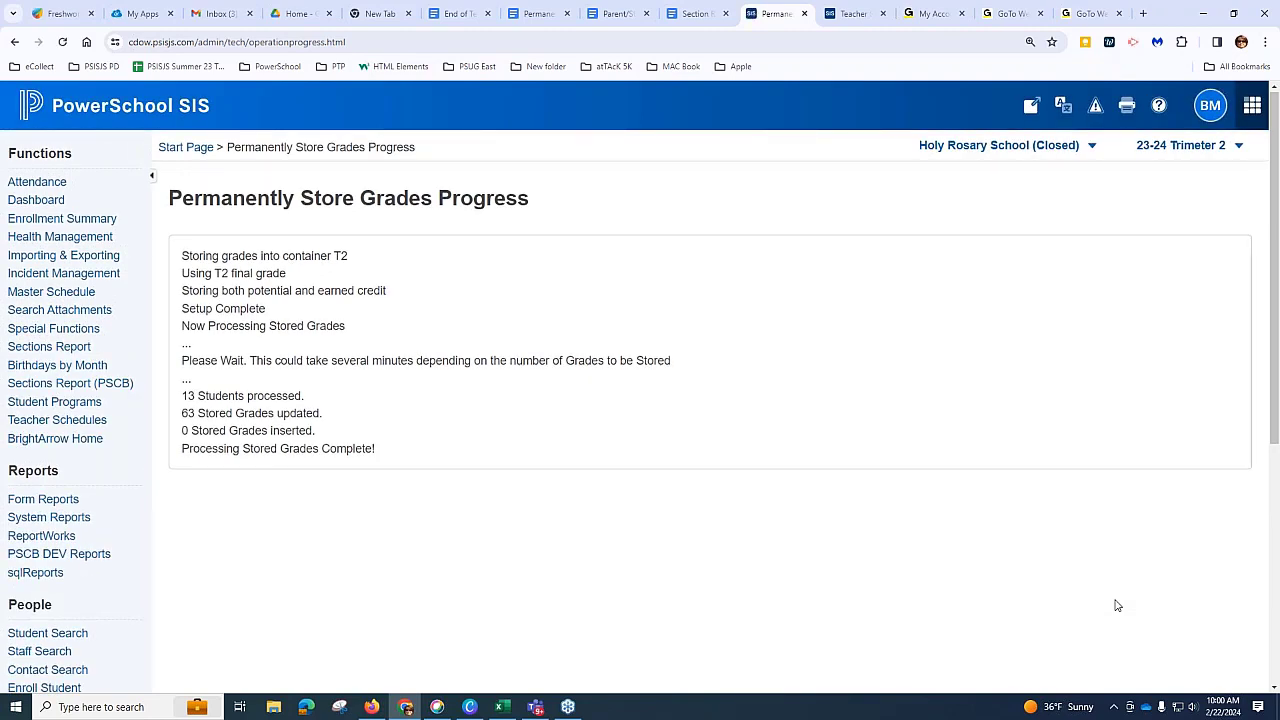
Step: From the Start Page, select the grade 8 students and open the first student's Historical Grades
click(147, 109)
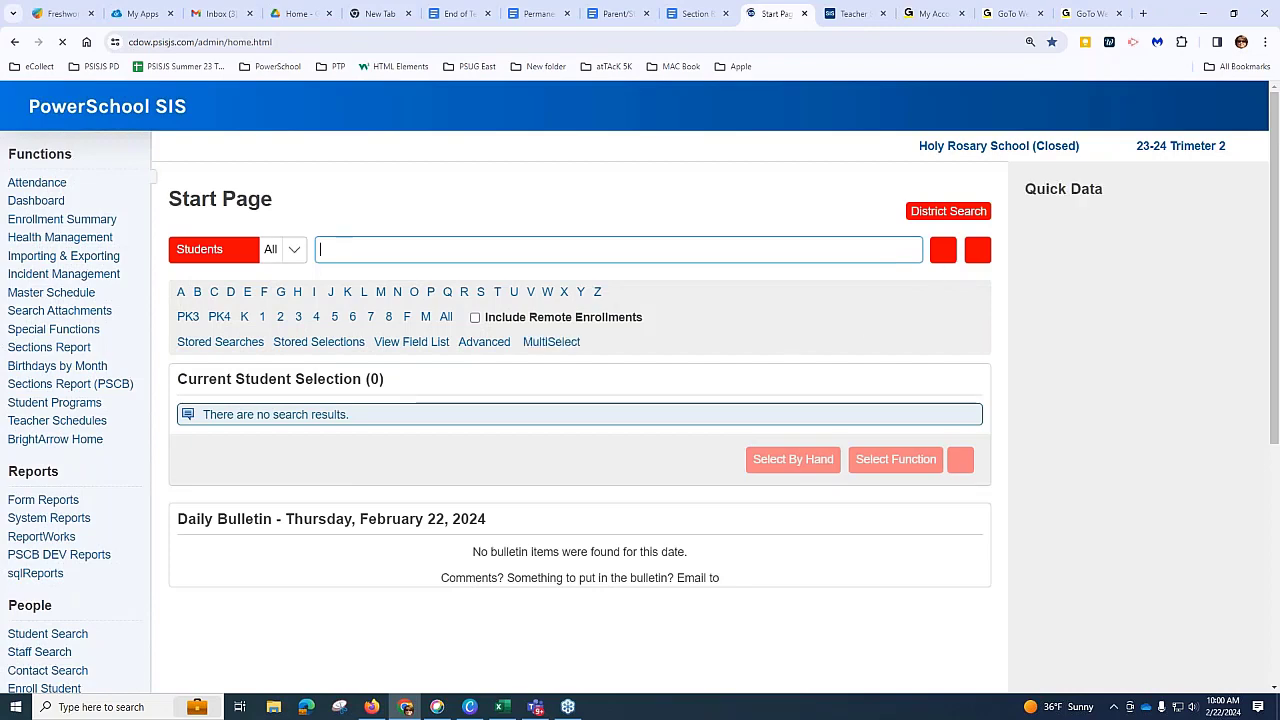
click(389, 318)
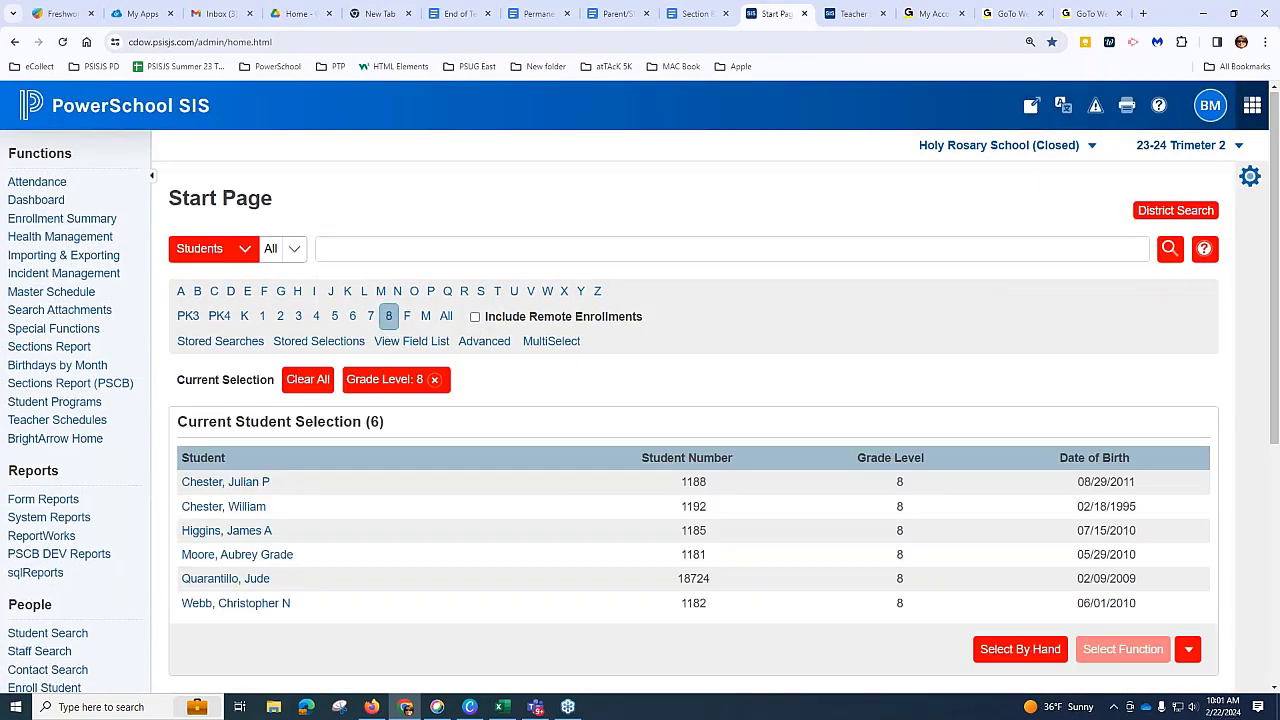
click(217, 484)
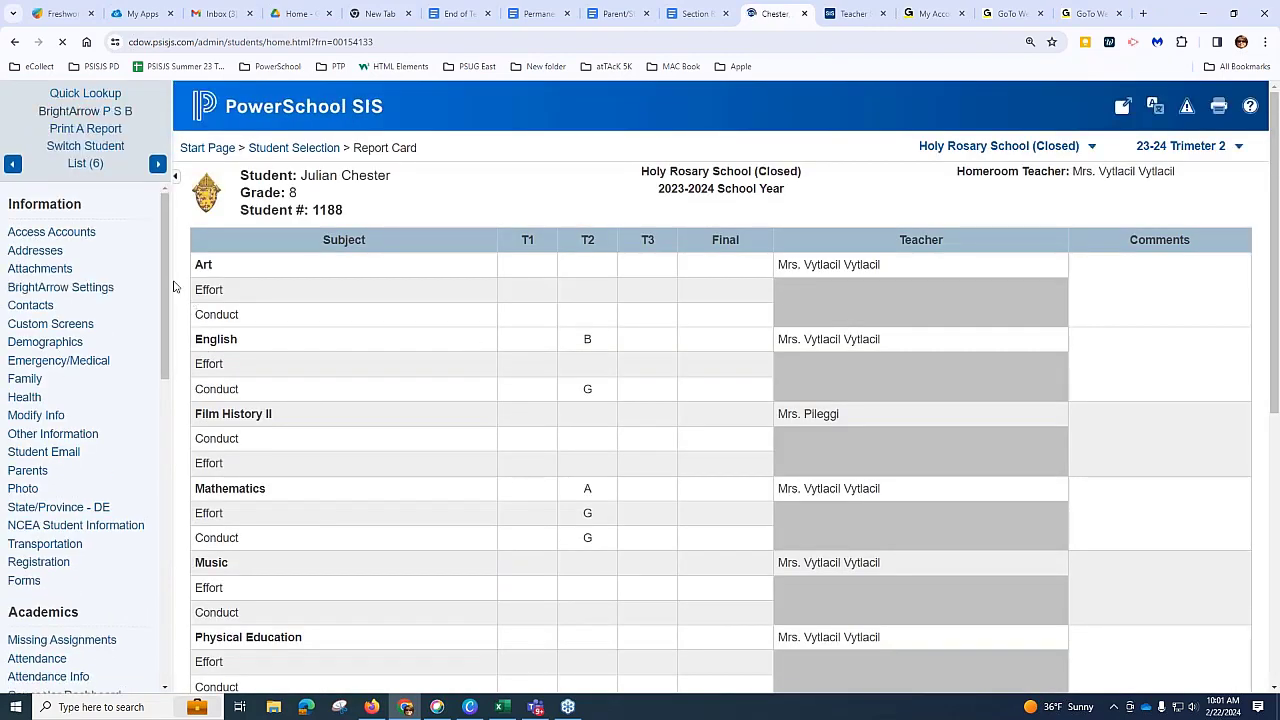
drag(173, 287, 180, 389)
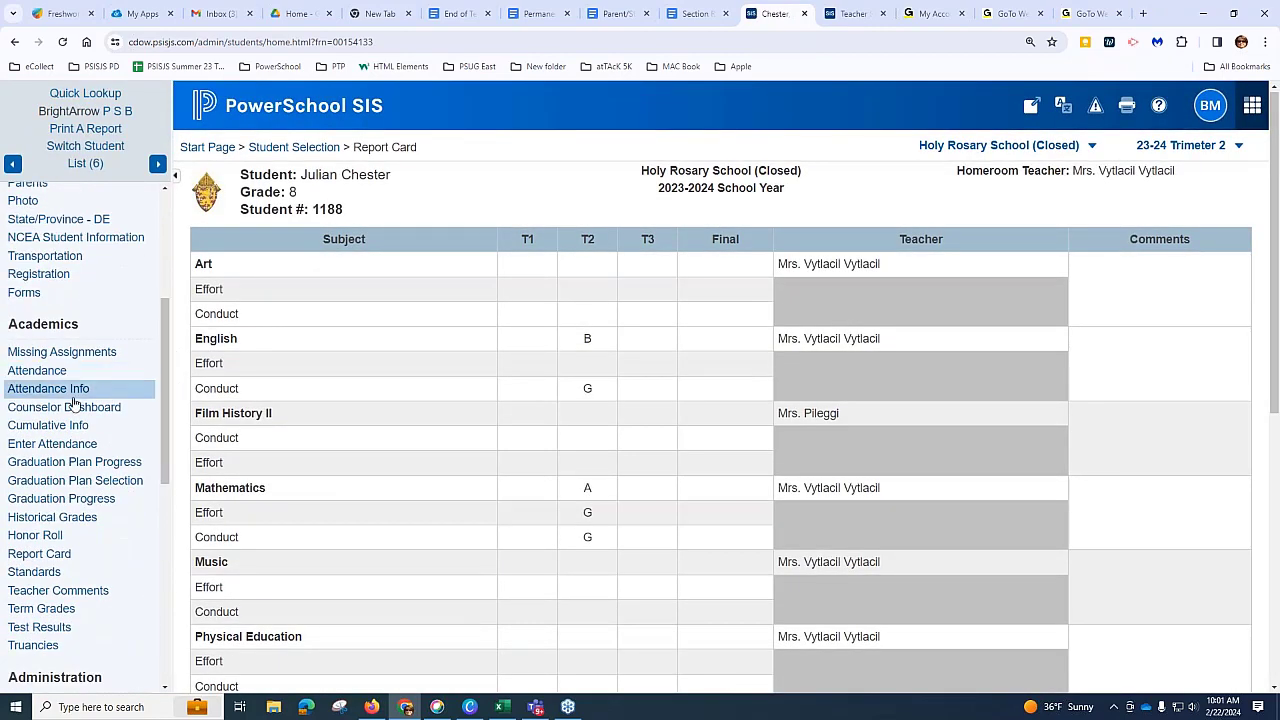
click(47, 521)
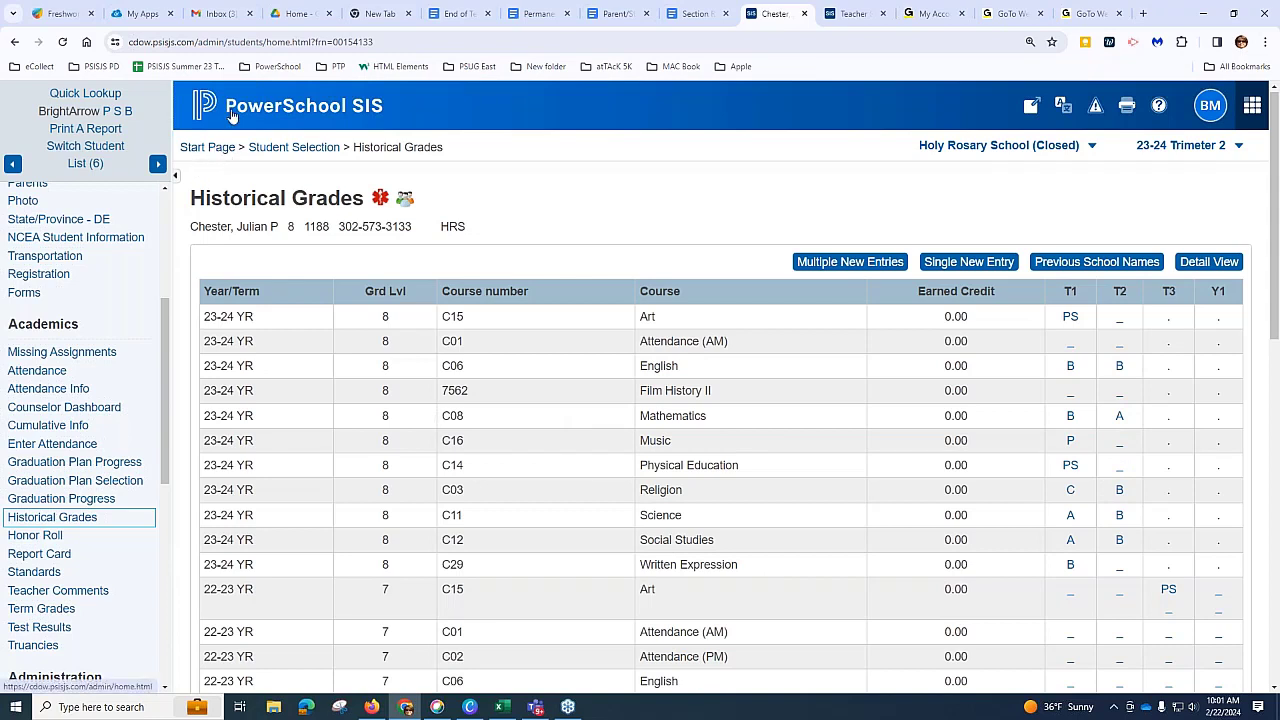
Step: Examine the T1 and T2 grades for each class in the student's Quick Lookup
click(79, 97)
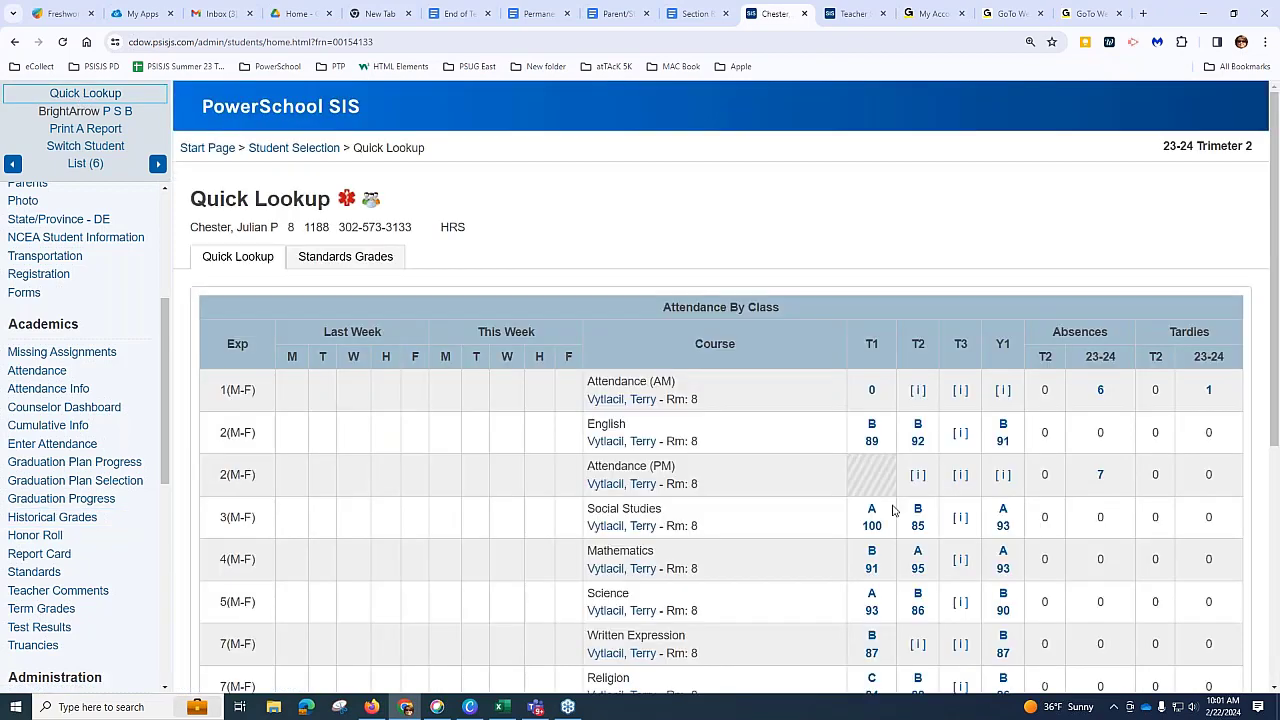
scroll(895, 505, down, 2)
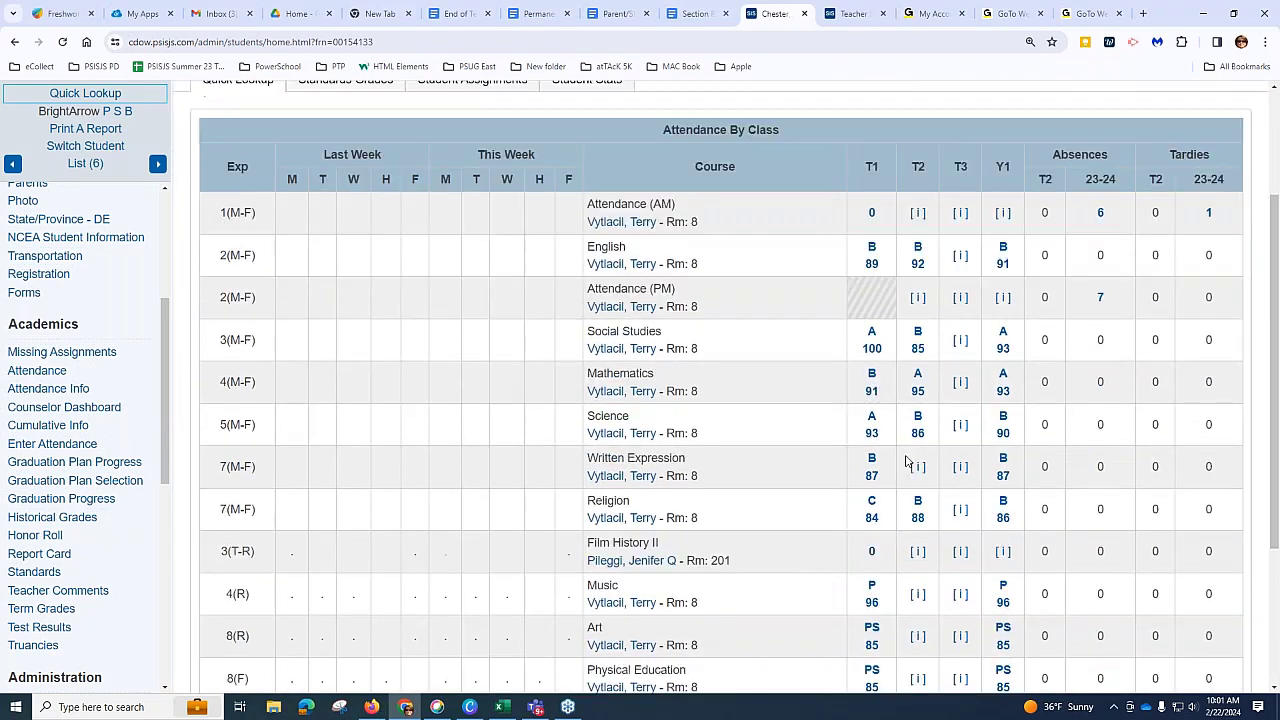
scroll(906, 461, down, 1)
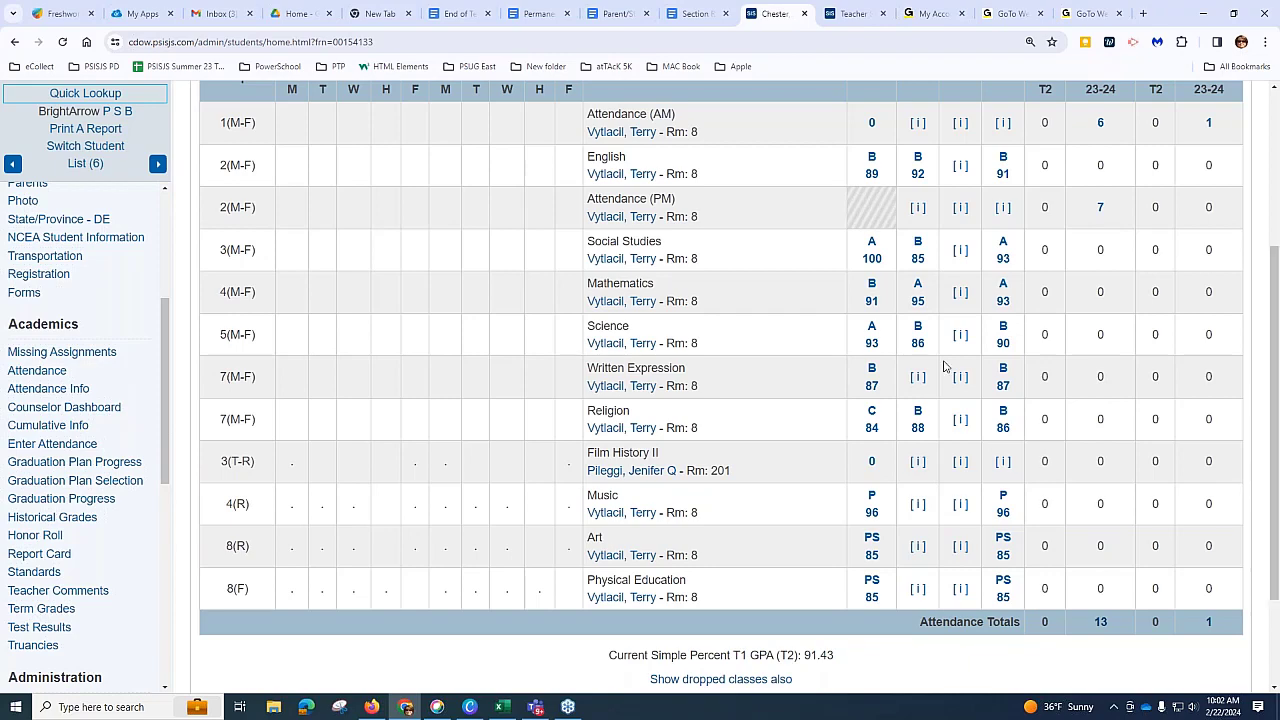
scroll(958, 346, up, 3)
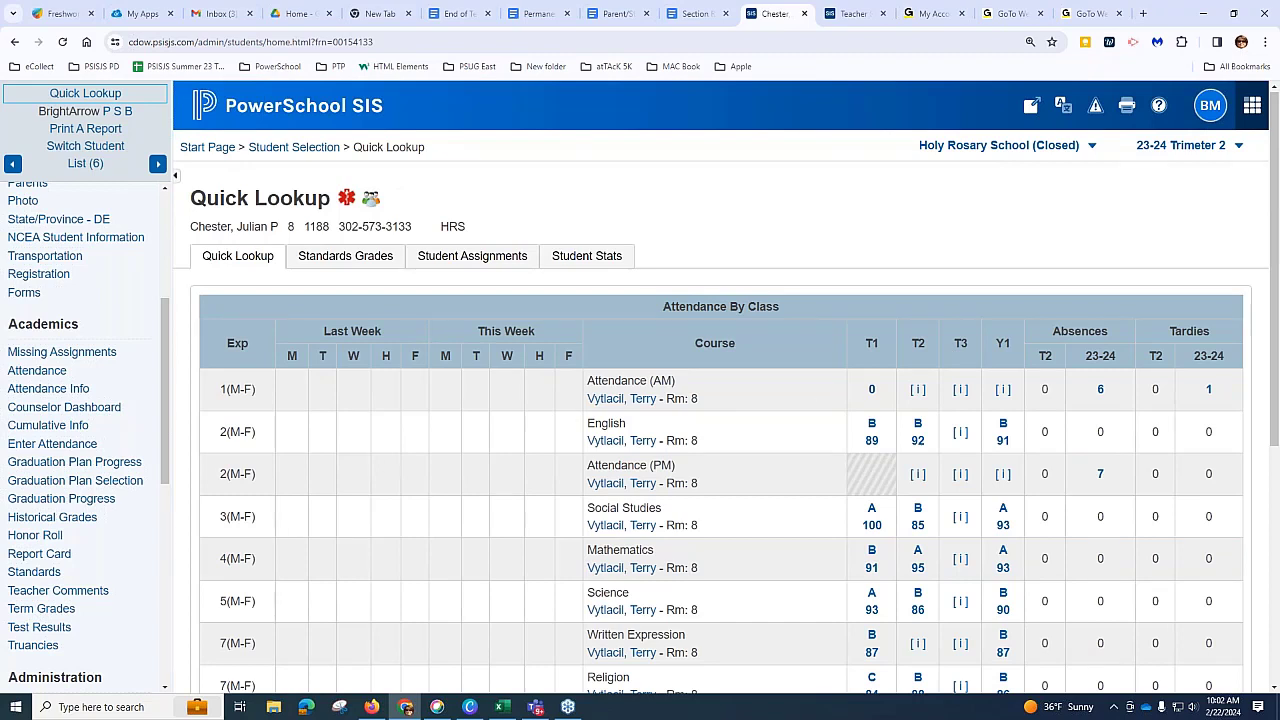
click(461, 14)
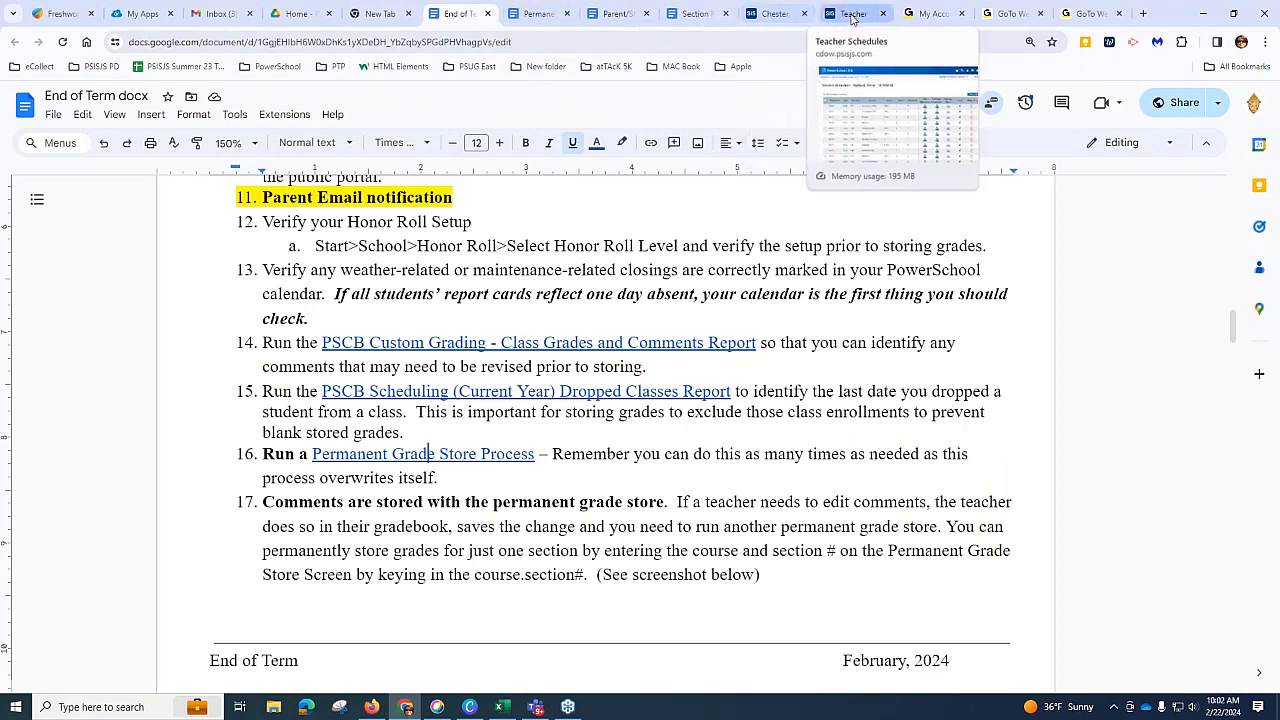
click(790, 20)
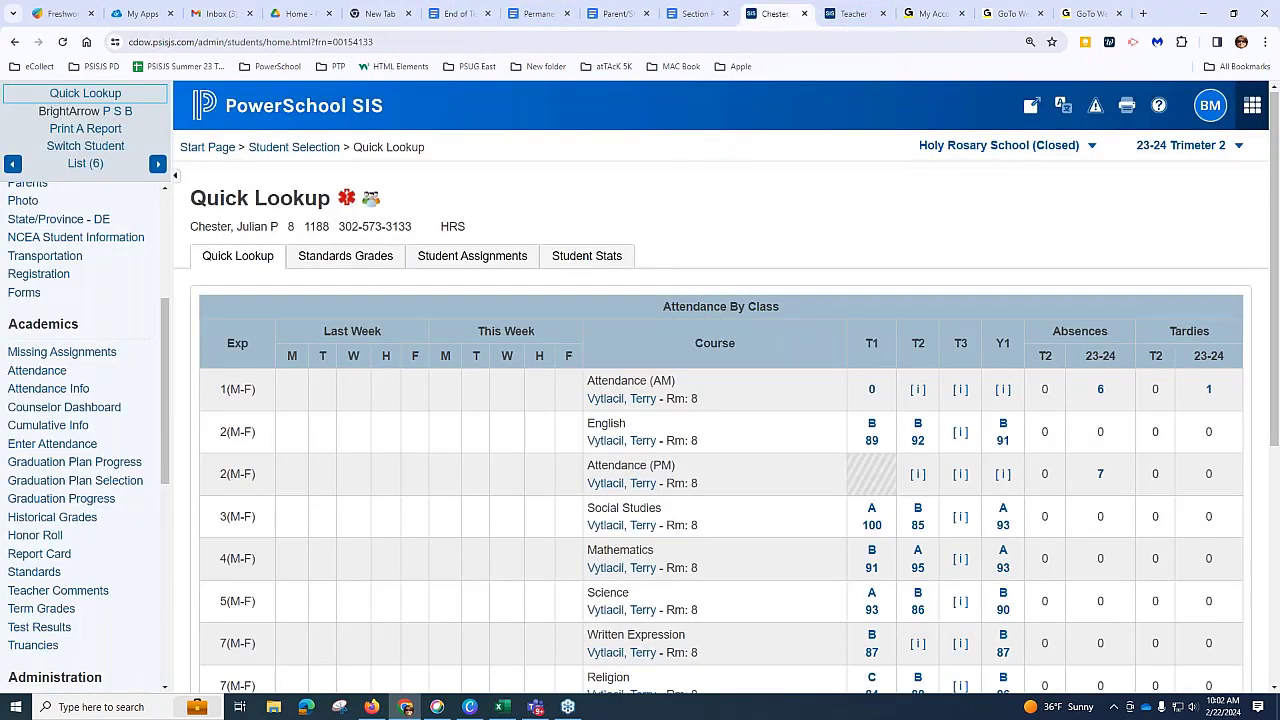
scroll(975, 478, down, 2)
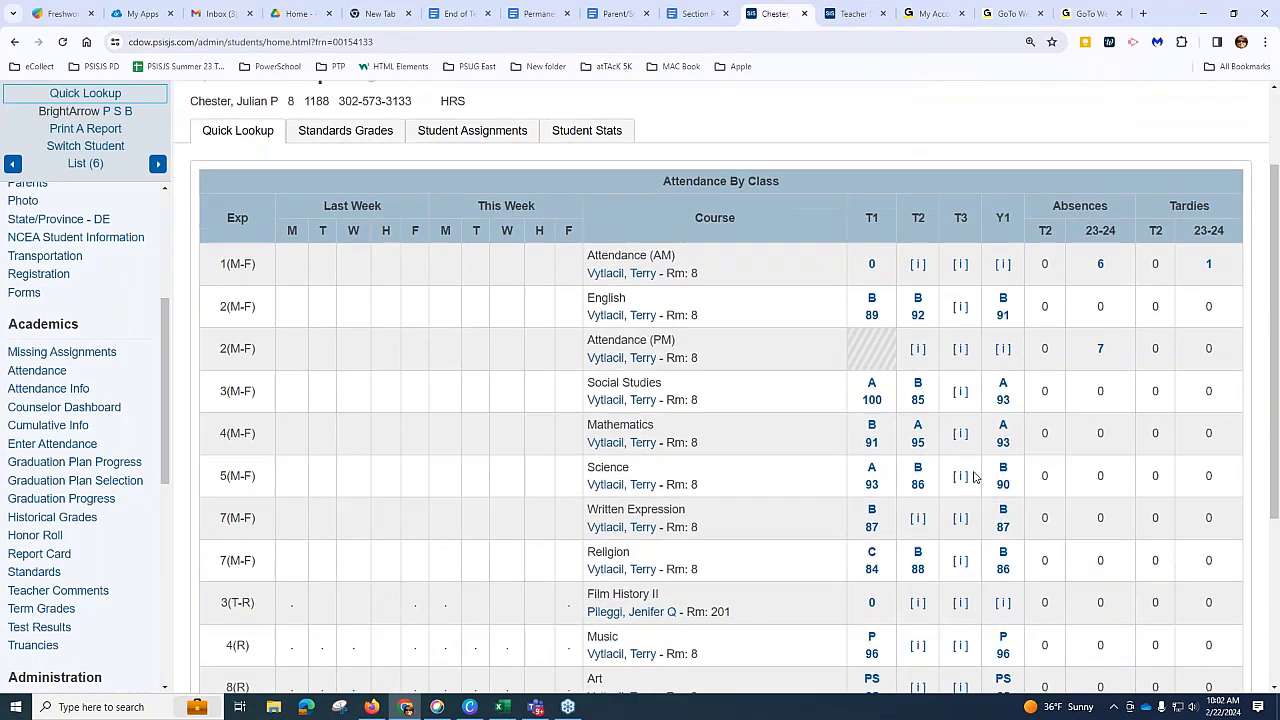
scroll(950, 465, down, 1)
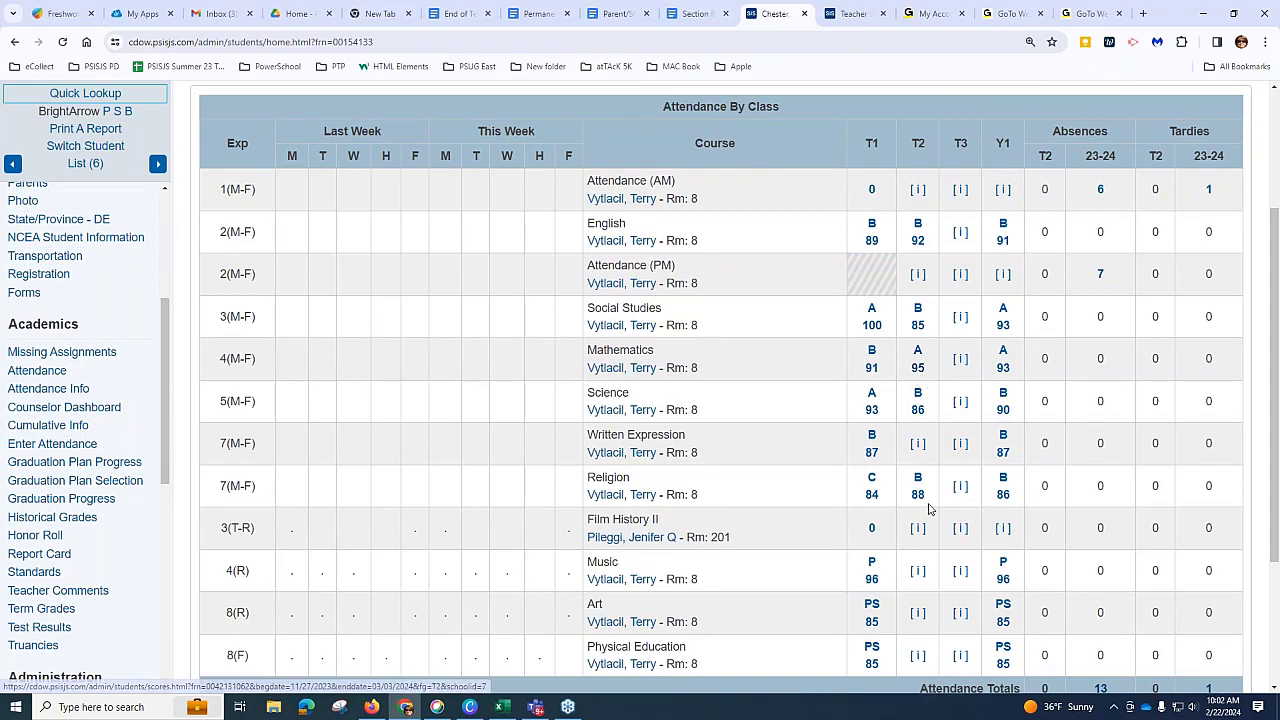
scroll(928, 510, down, 2)
scroll(928, 510, up, 3)
Step: Move to the following student in the grade 8 list and show that student's Historical Grades
click(157, 164)
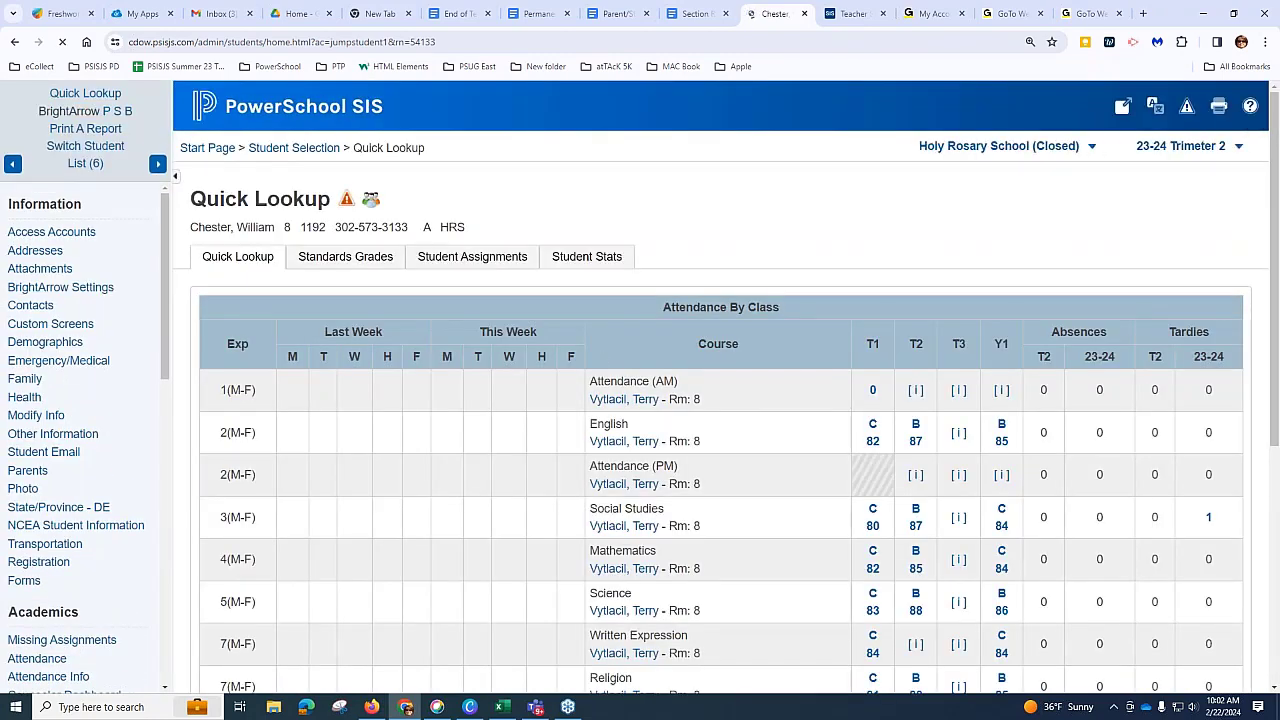
scroll(60, 580, down, 2)
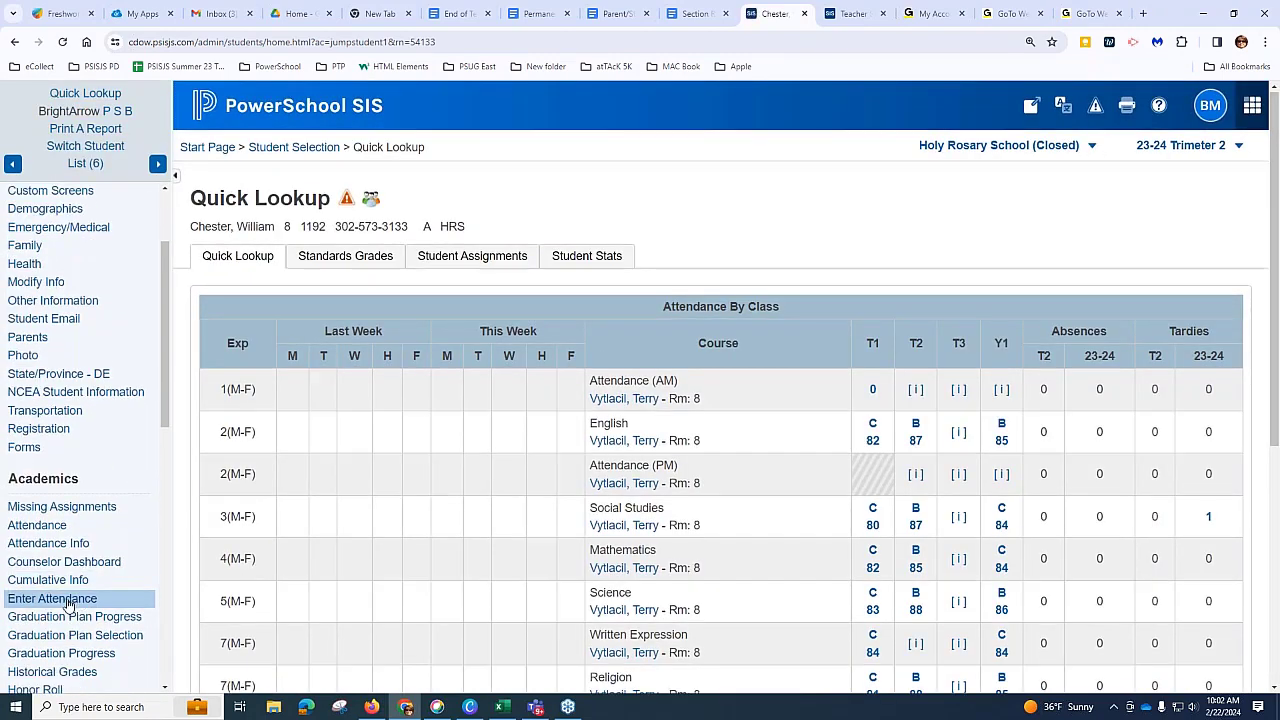
click(55, 672)
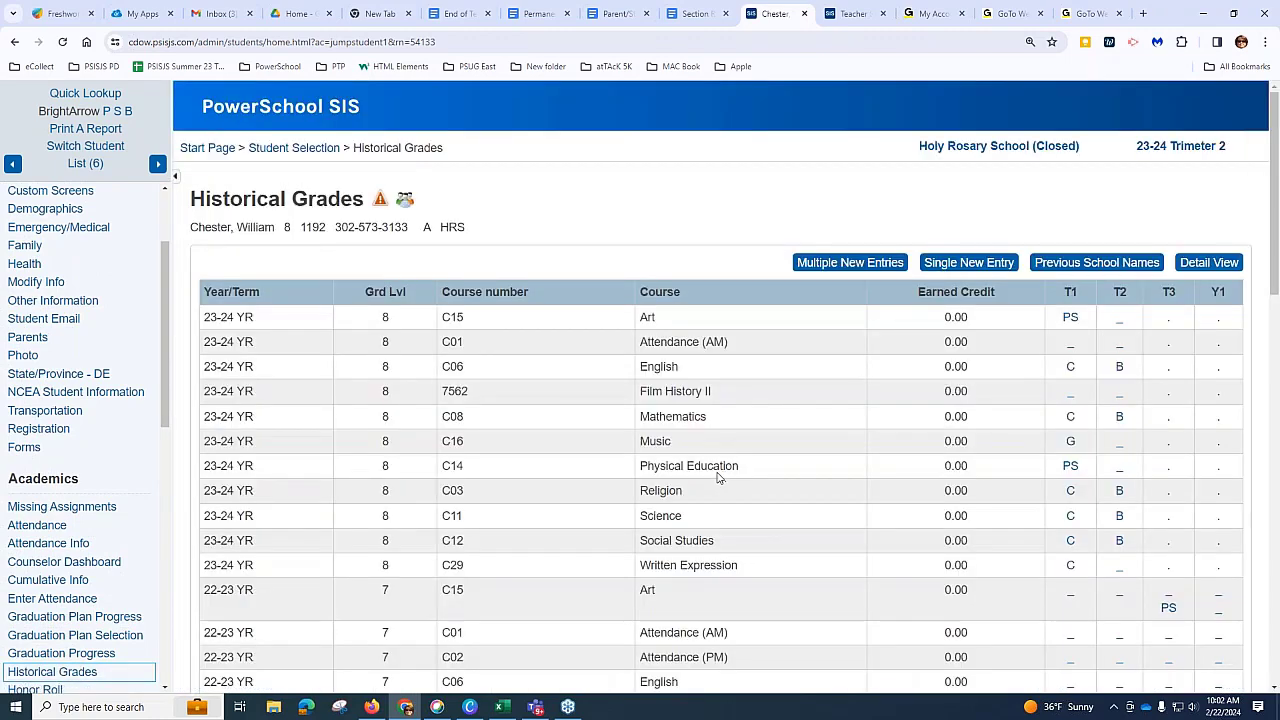
Step: Open the stored T1 Mathematics grade and examine its details and teacher comment
click(1071, 416)
scroll(1071, 423, down, 1)
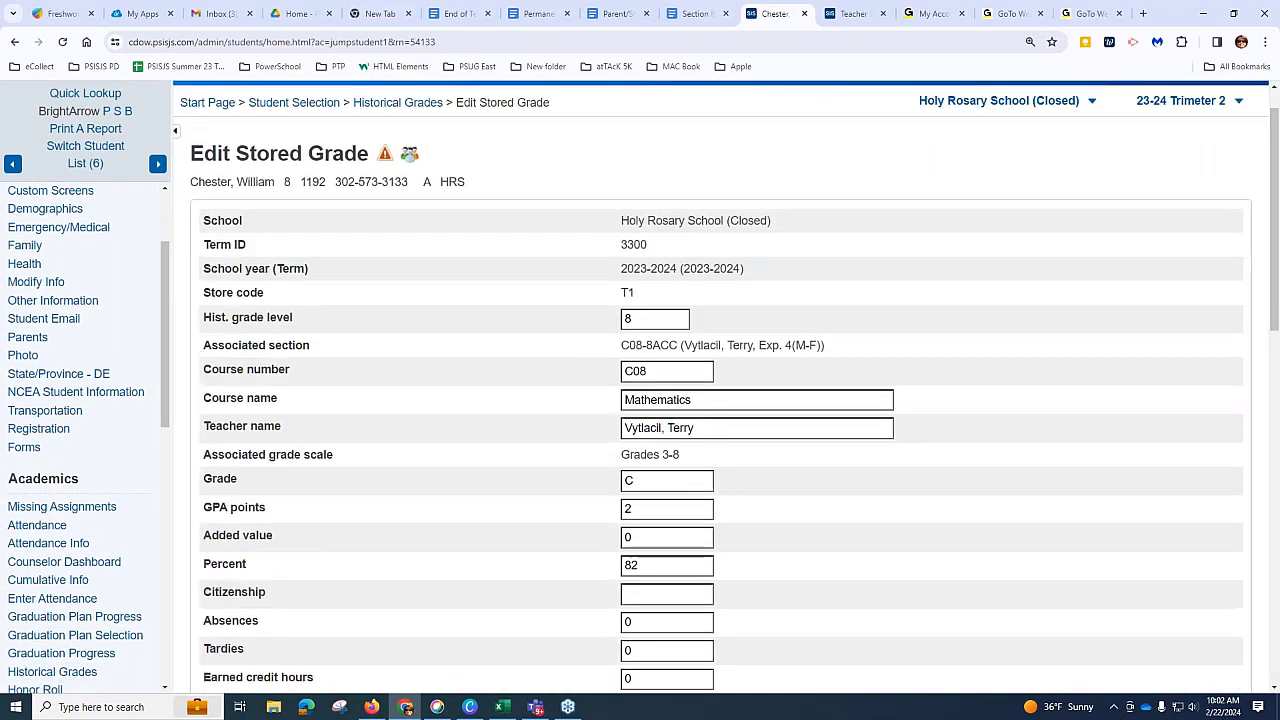
scroll(1077, 417, down, 4)
scroll(820, 548, up, 5)
scroll(846, 540, down, 4)
drag(820, 537, 624, 537)
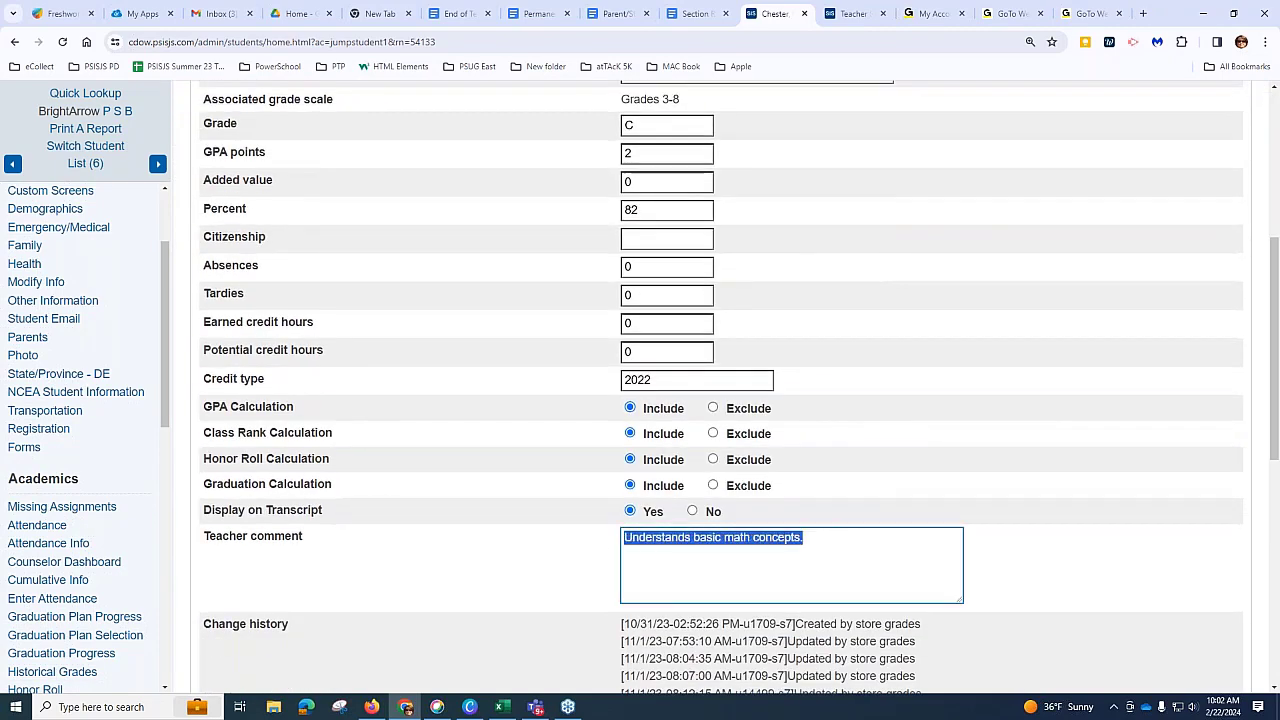
click(928, 473)
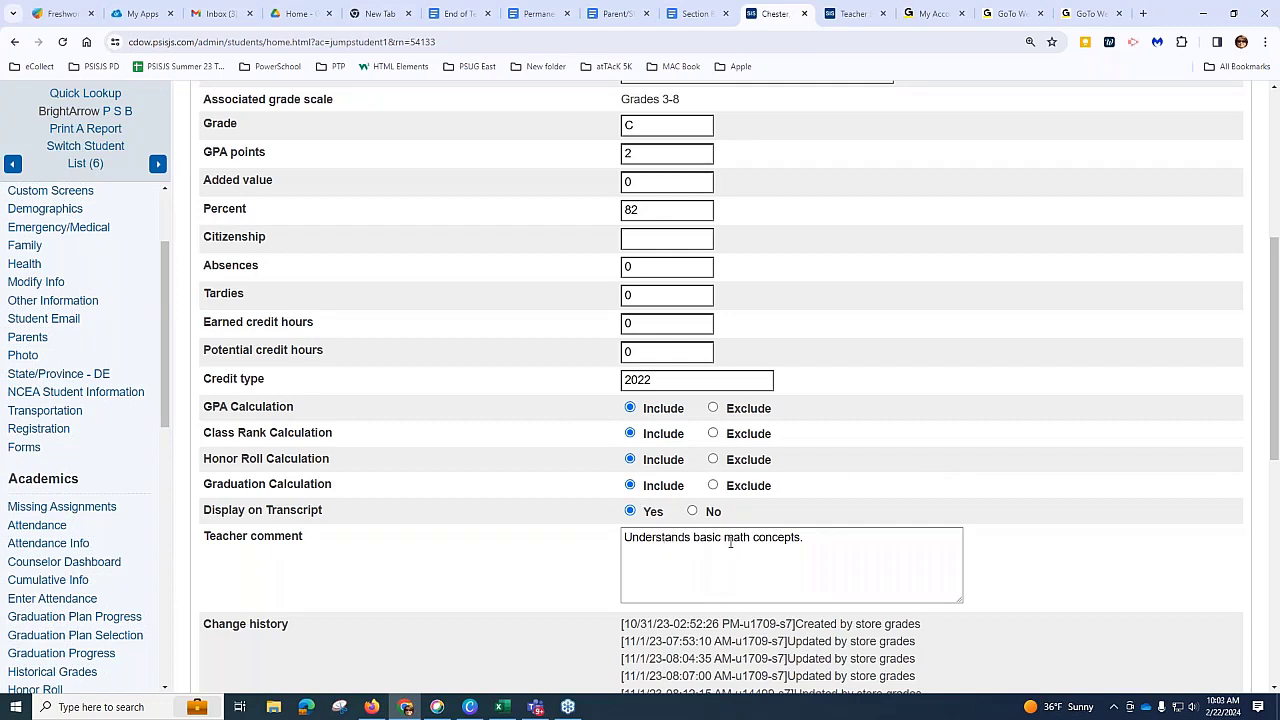
Step: Return to the Start Page and clear the grade 8 student selection
scroll(731, 541, up, 4)
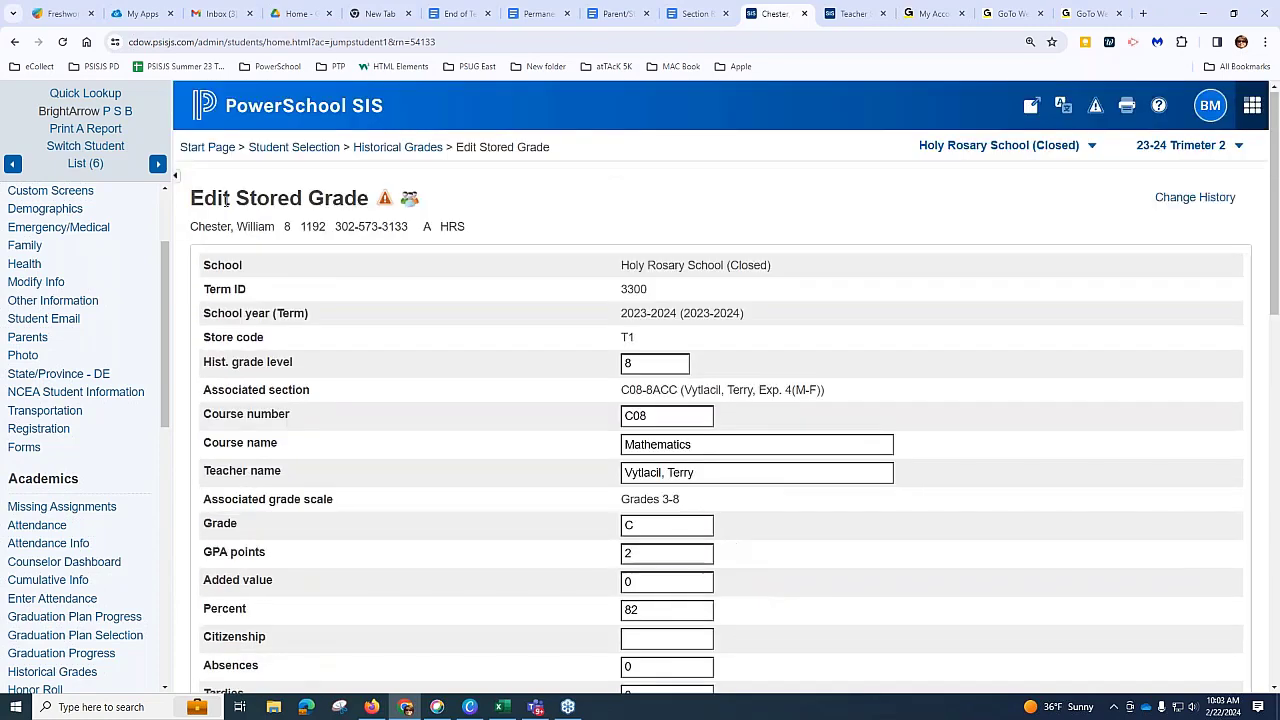
click(207, 147)
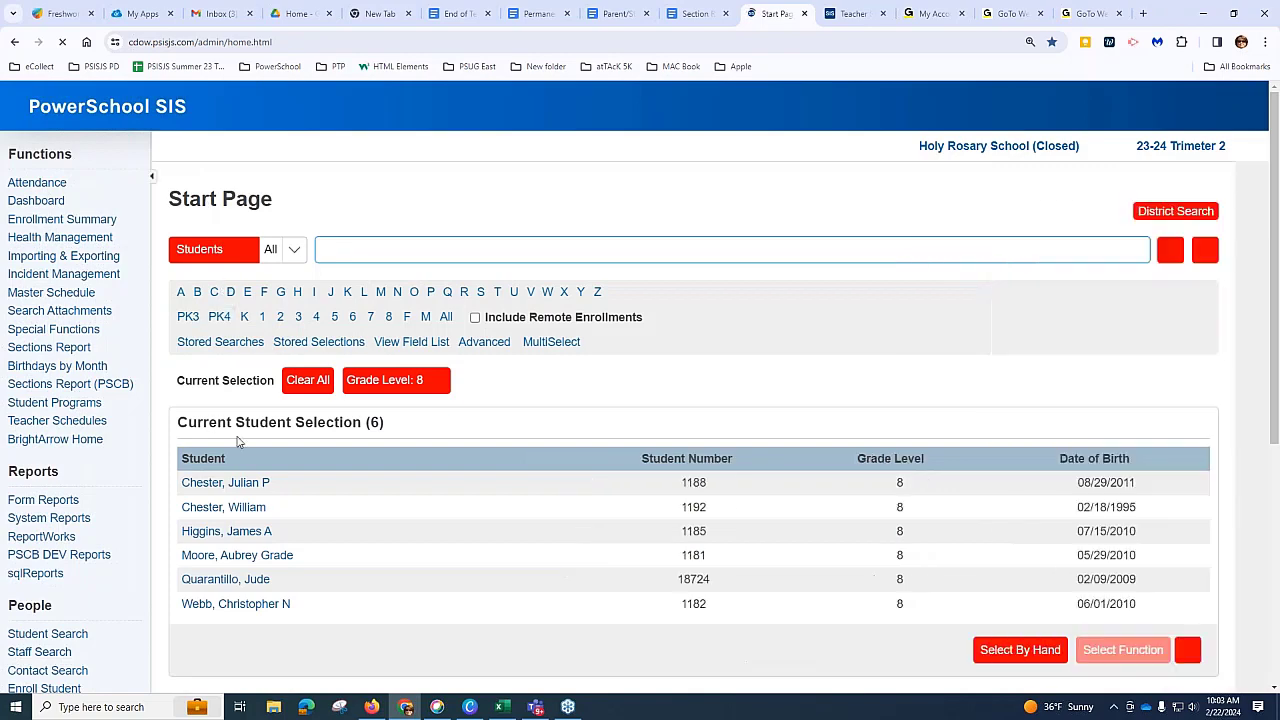
click(307, 379)
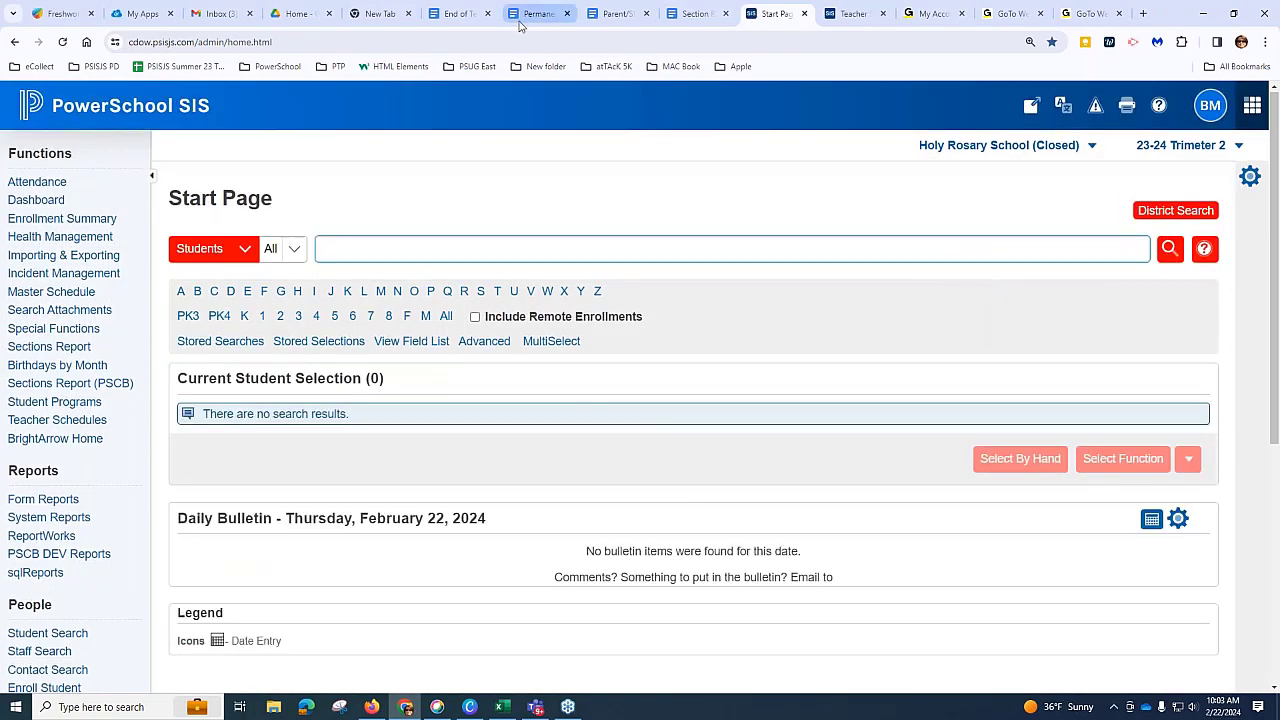
Step: Review the comment character limits, single-section grade storing and grade change instructions in the End of Term document
click(458, 13)
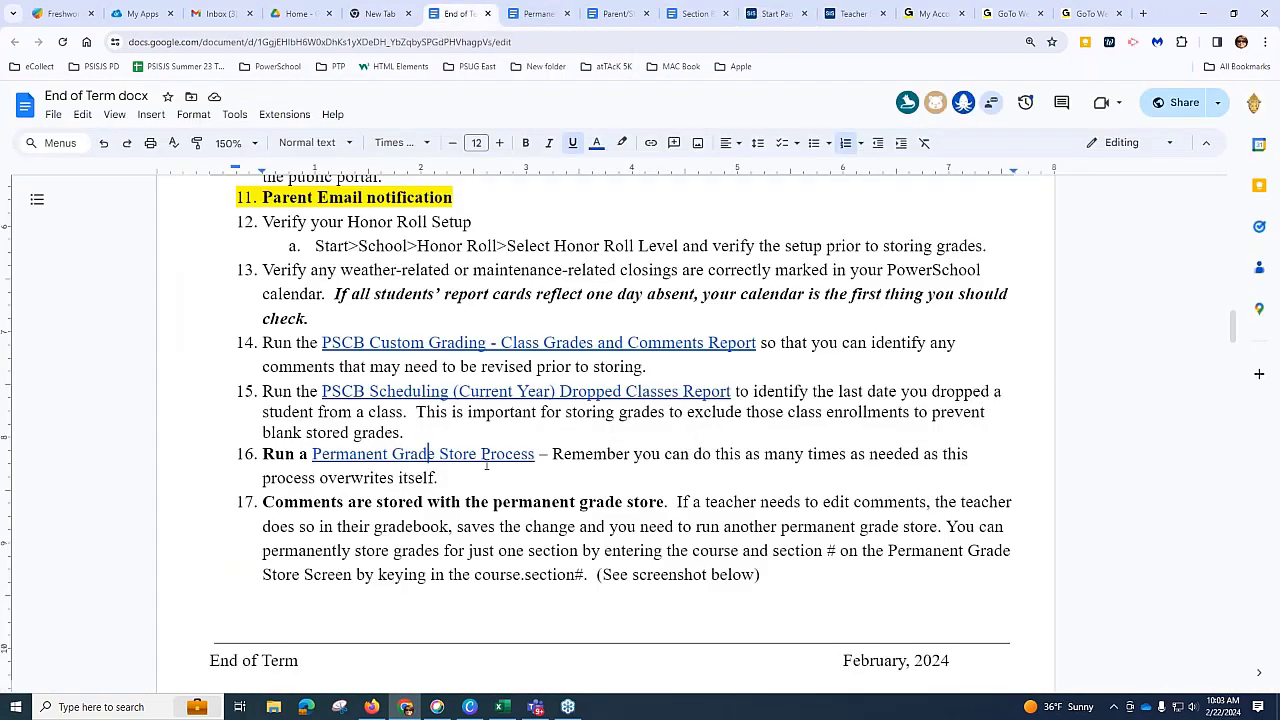
scroll(487, 465, down, 5)
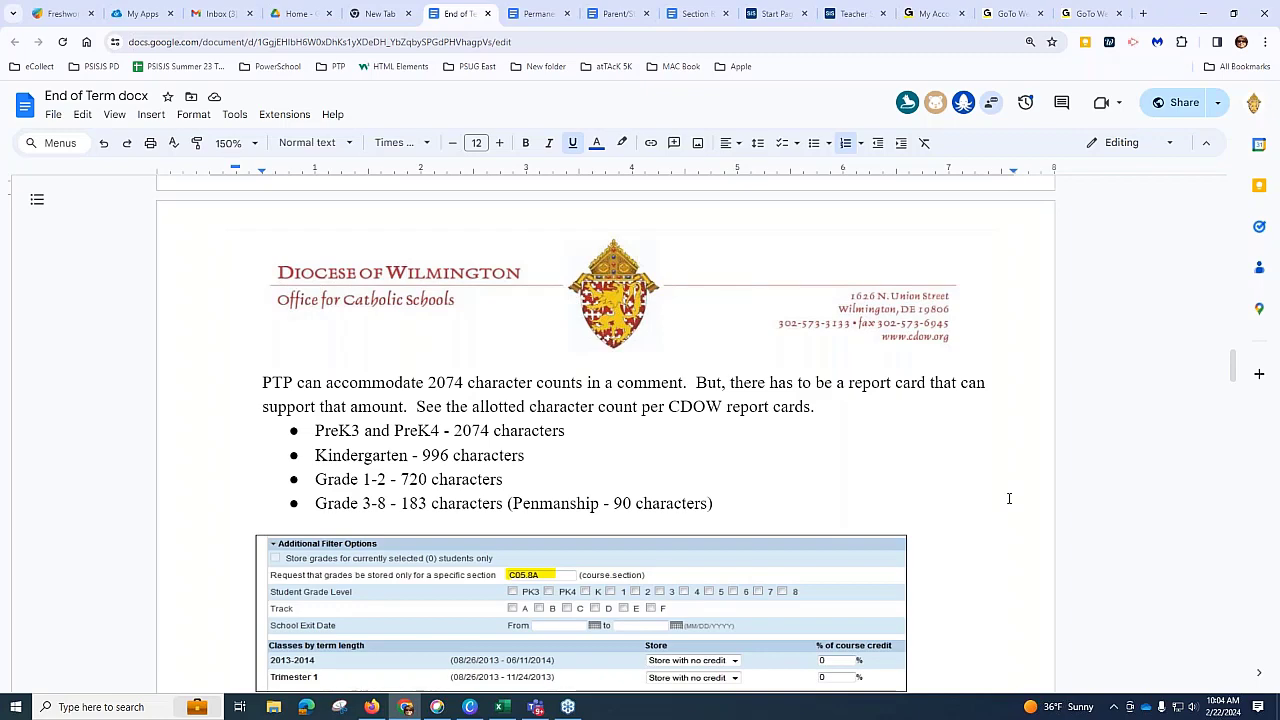
scroll(755, 491, down, 3)
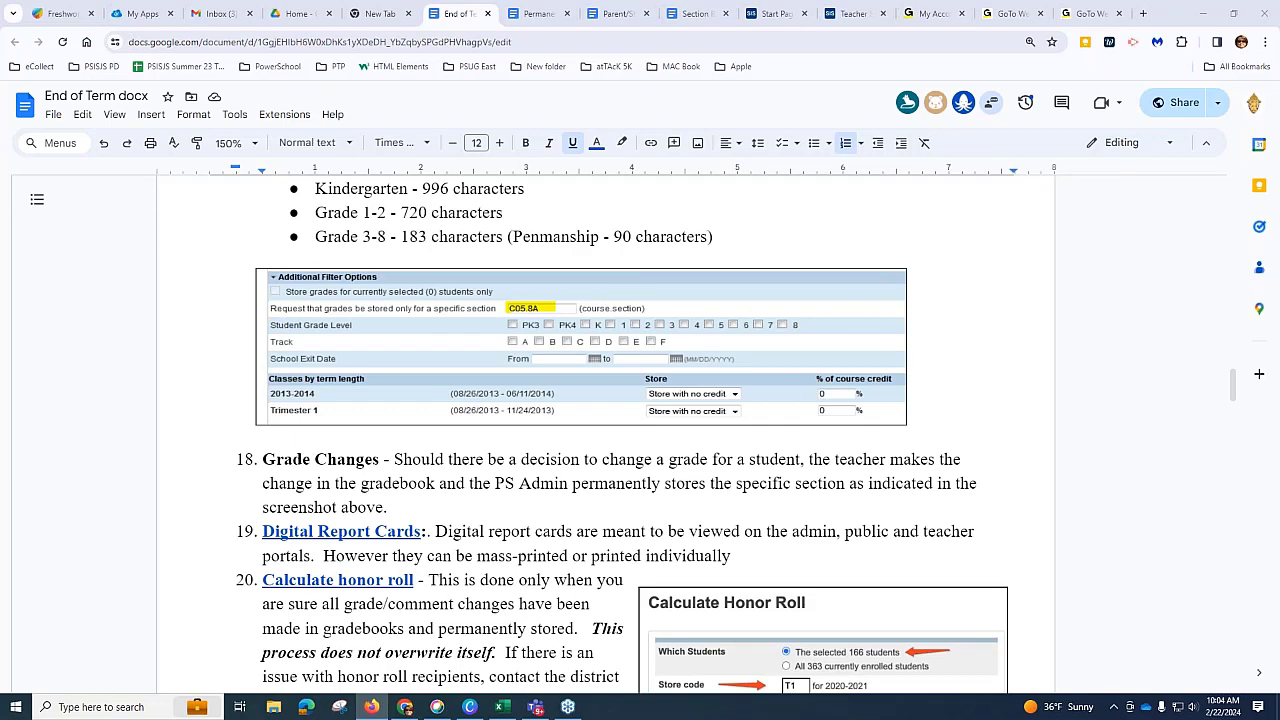
Step: In PowerTeacher Pro, change the third student's T2 Mathematics grade to B with 80 percent and save it
drag(0, 30, 642, 45)
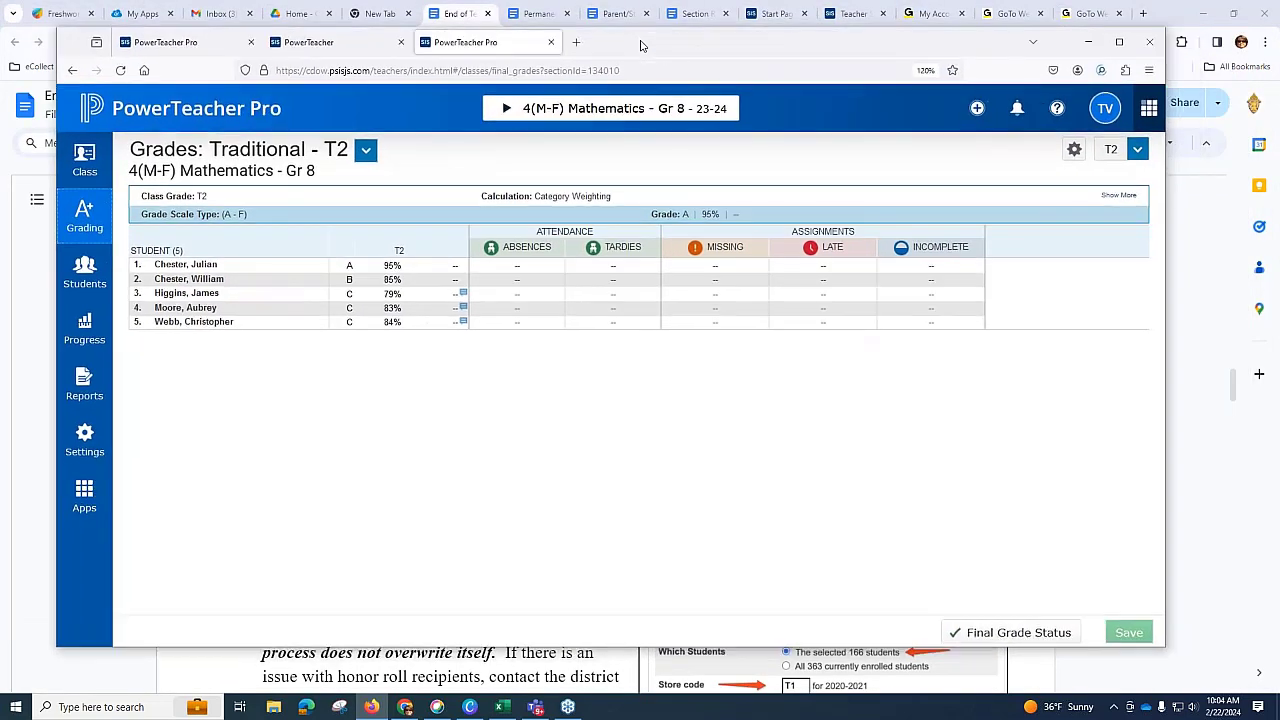
click(391, 295)
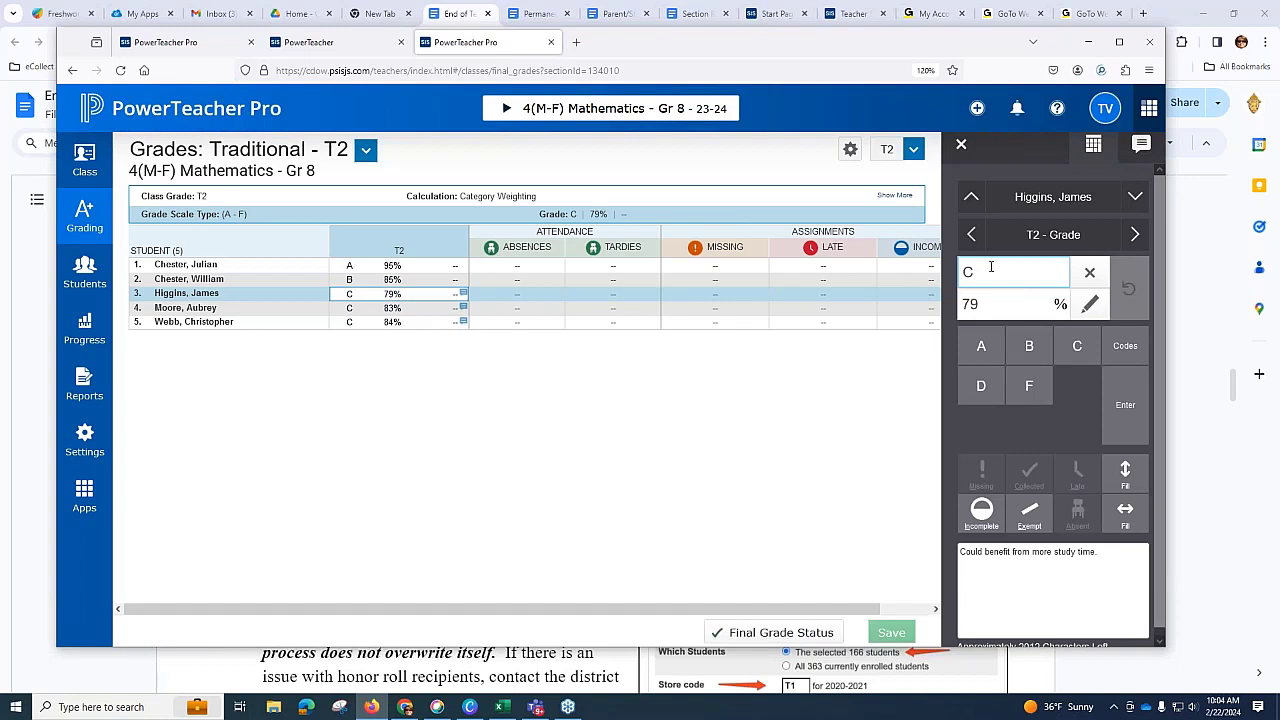
click(1026, 346)
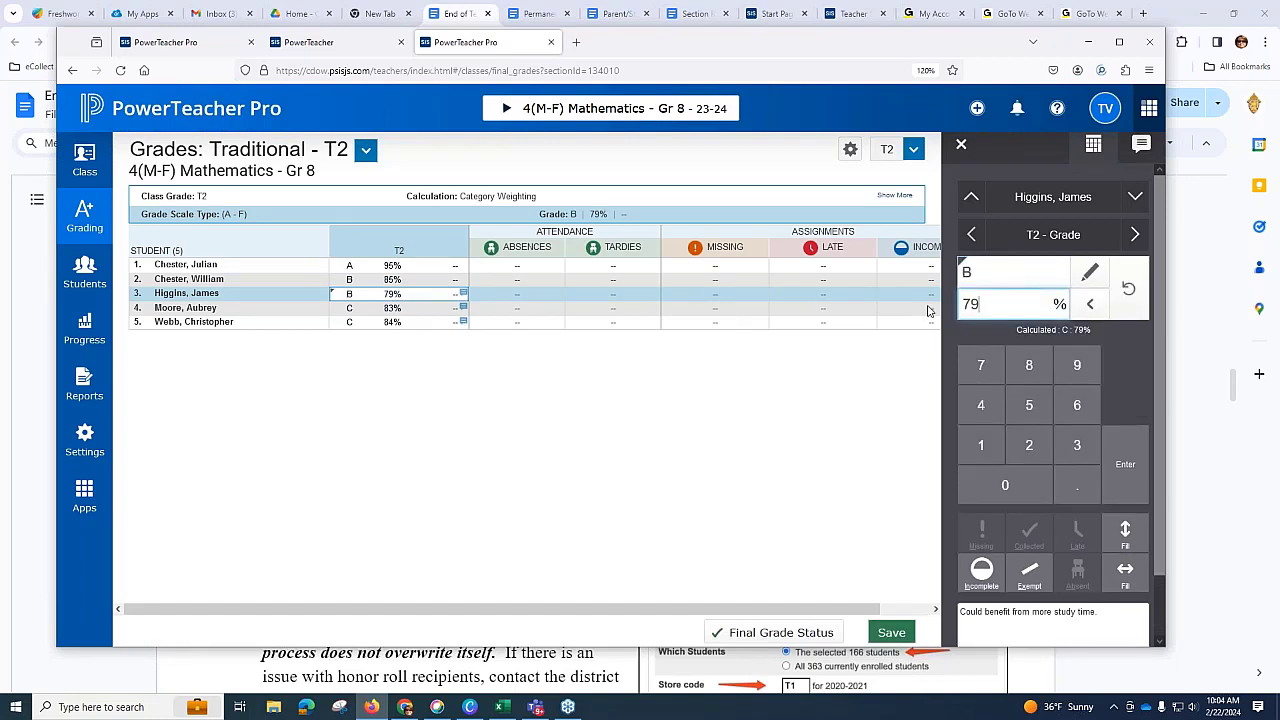
key(ctrl+a)
click(1027, 367)
key(Return)
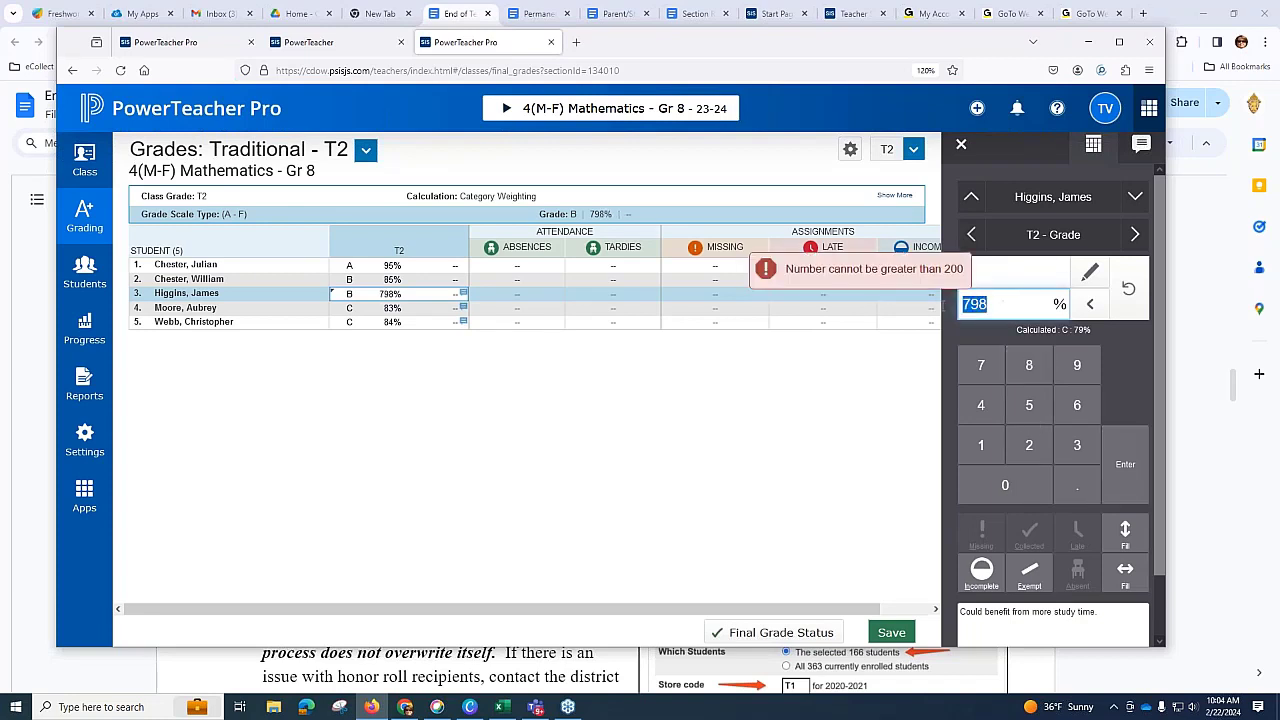
text(8)
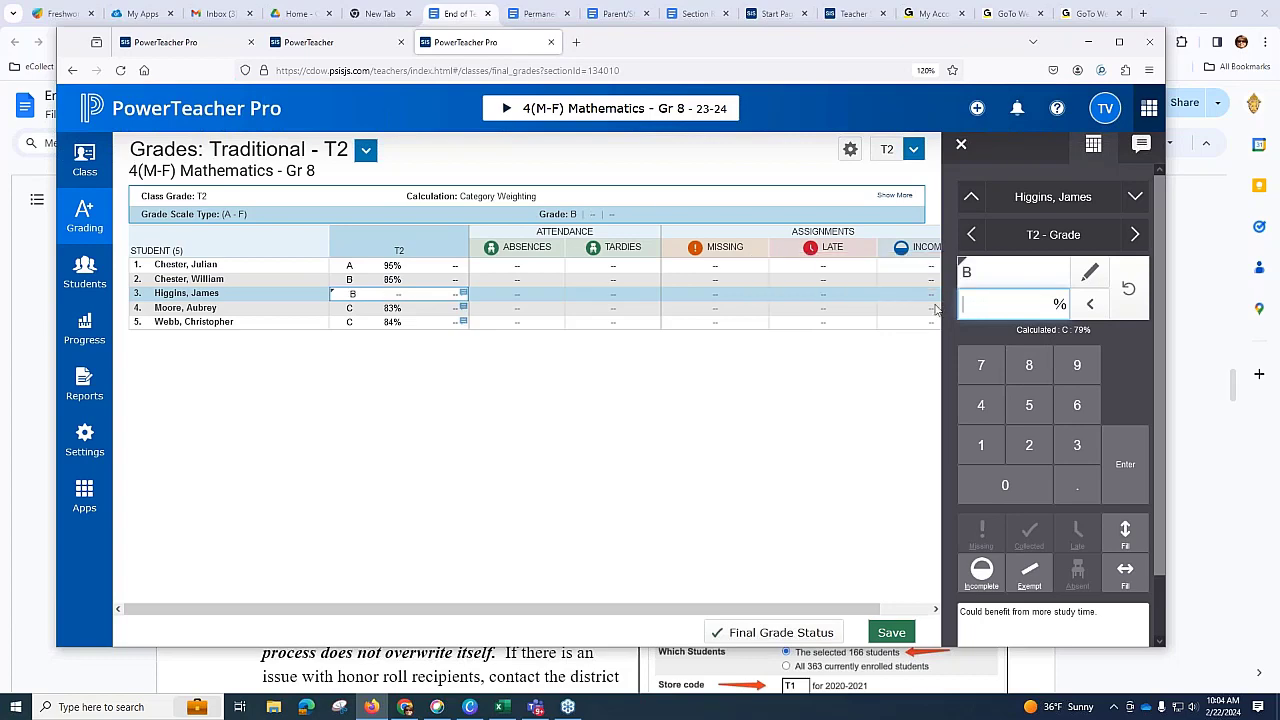
click(1006, 487)
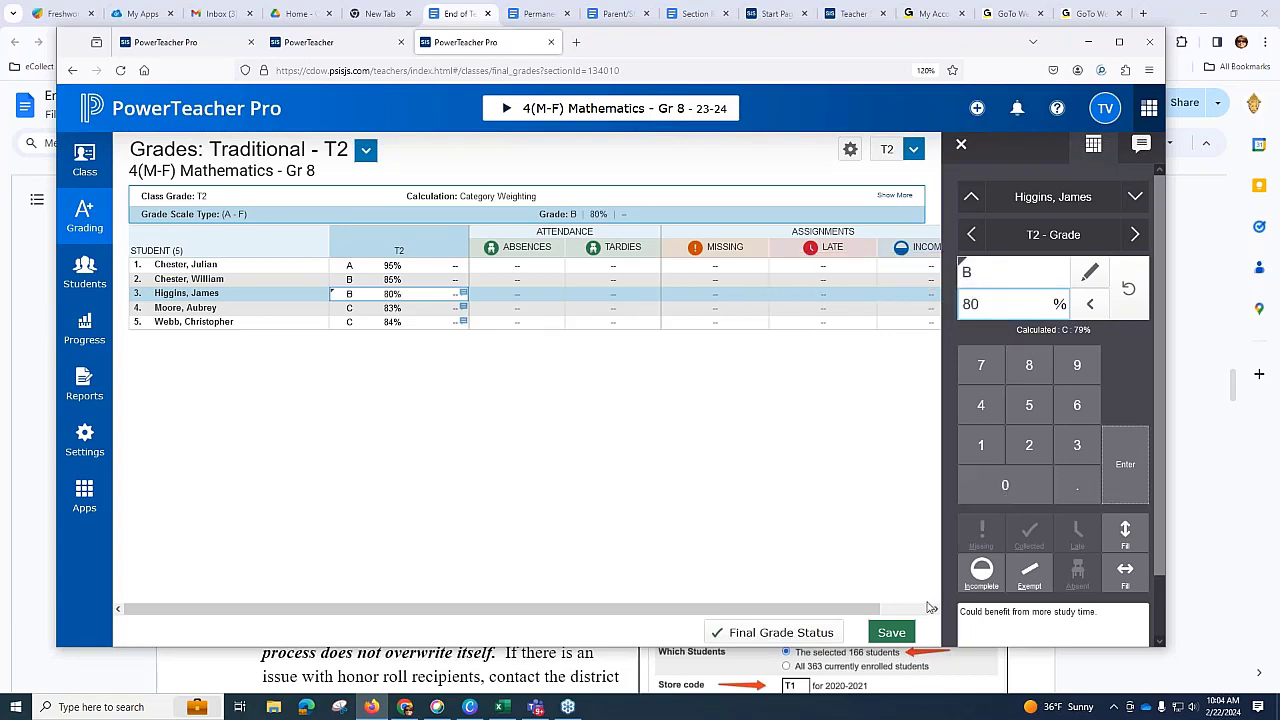
click(891, 632)
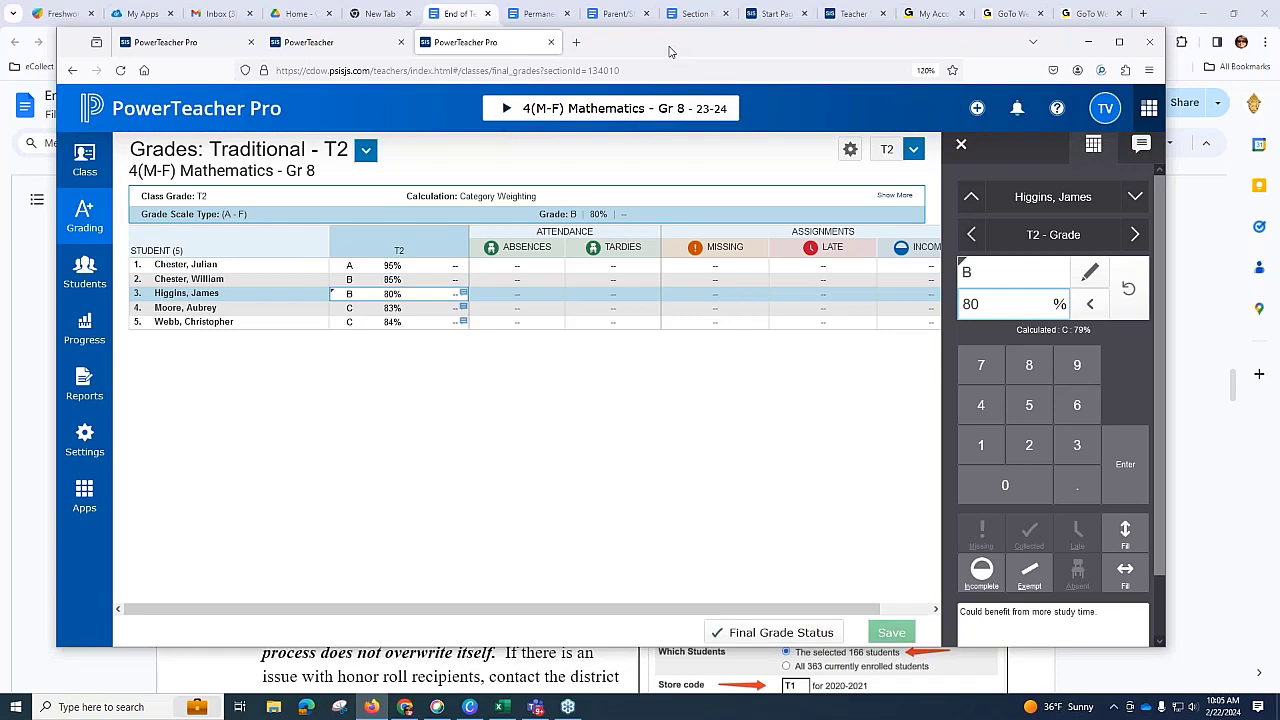
Step: Return to the End of Term document and open the Digital Report Card guide linked in item 19
drag(828, 46, 0, 84)
click(782, 237)
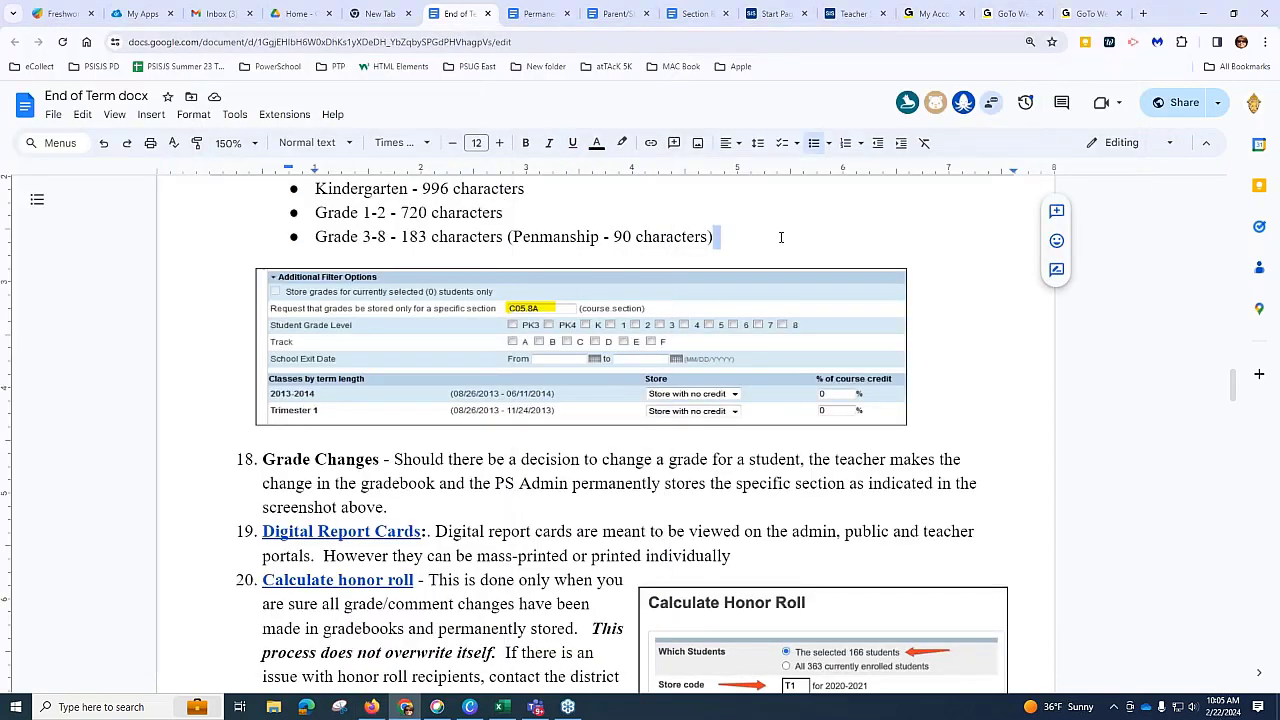
scroll(533, 469, down, 3)
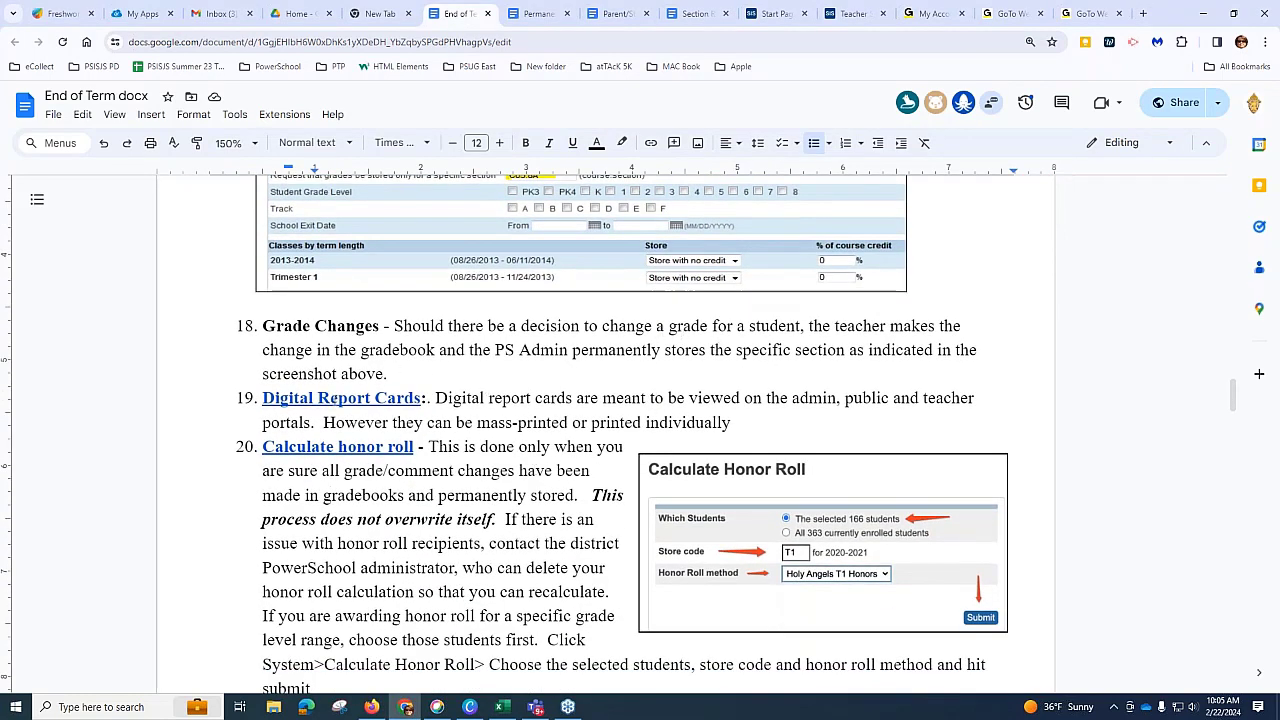
click(348, 397)
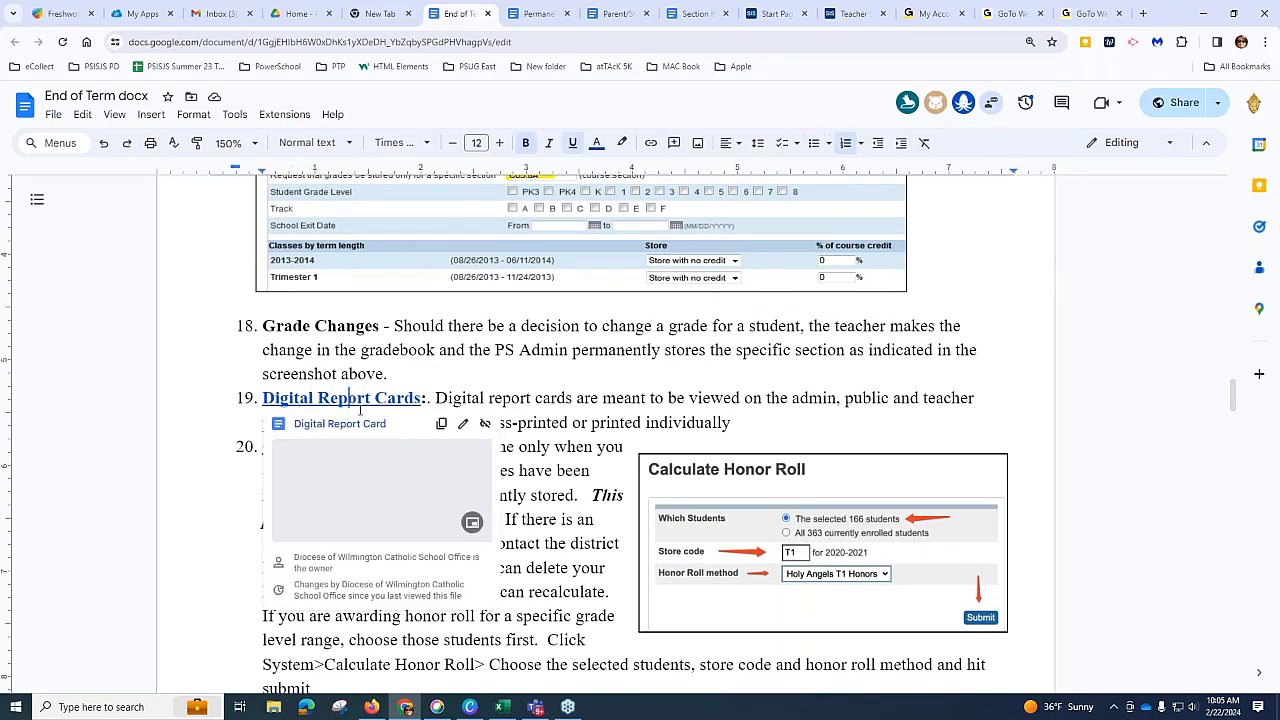
click(360, 430)
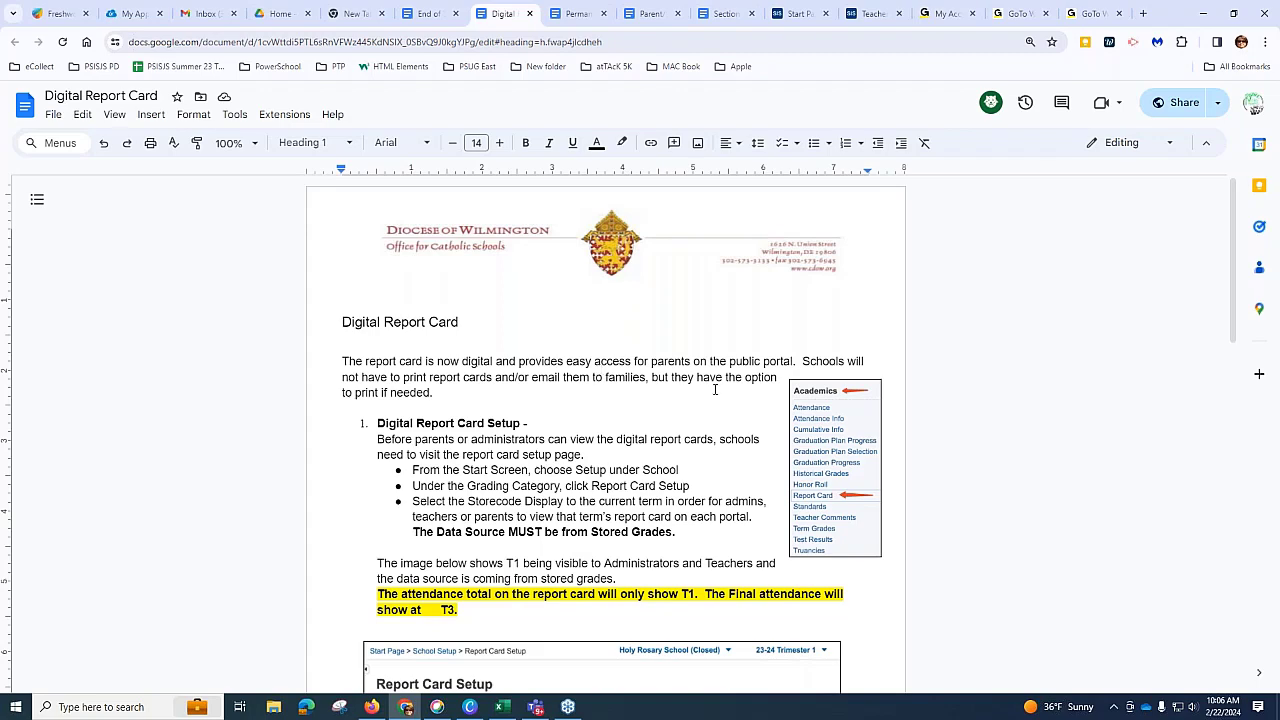
Step: Read the Digital Report Card guide's instructions for report card setup and mass printing to PDF
scroll(600, 330, down, 1)
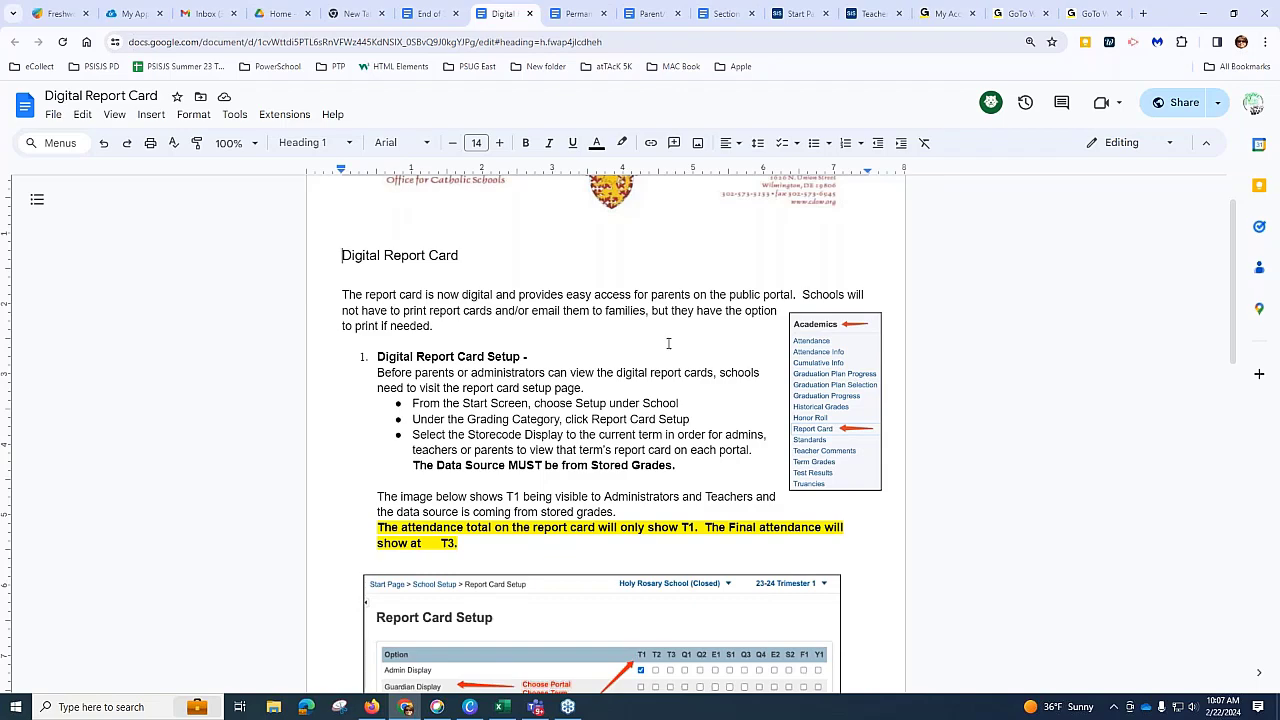
scroll(648, 388, down, 3)
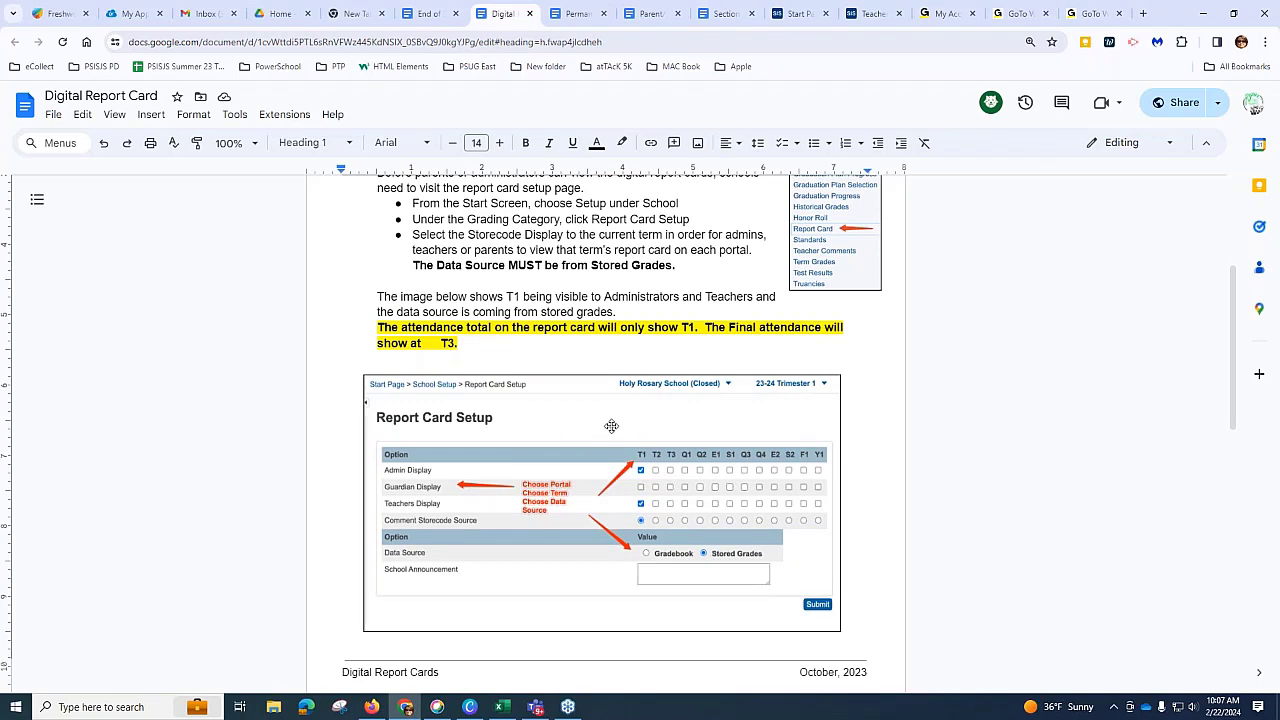
scroll(611, 426, down, 4)
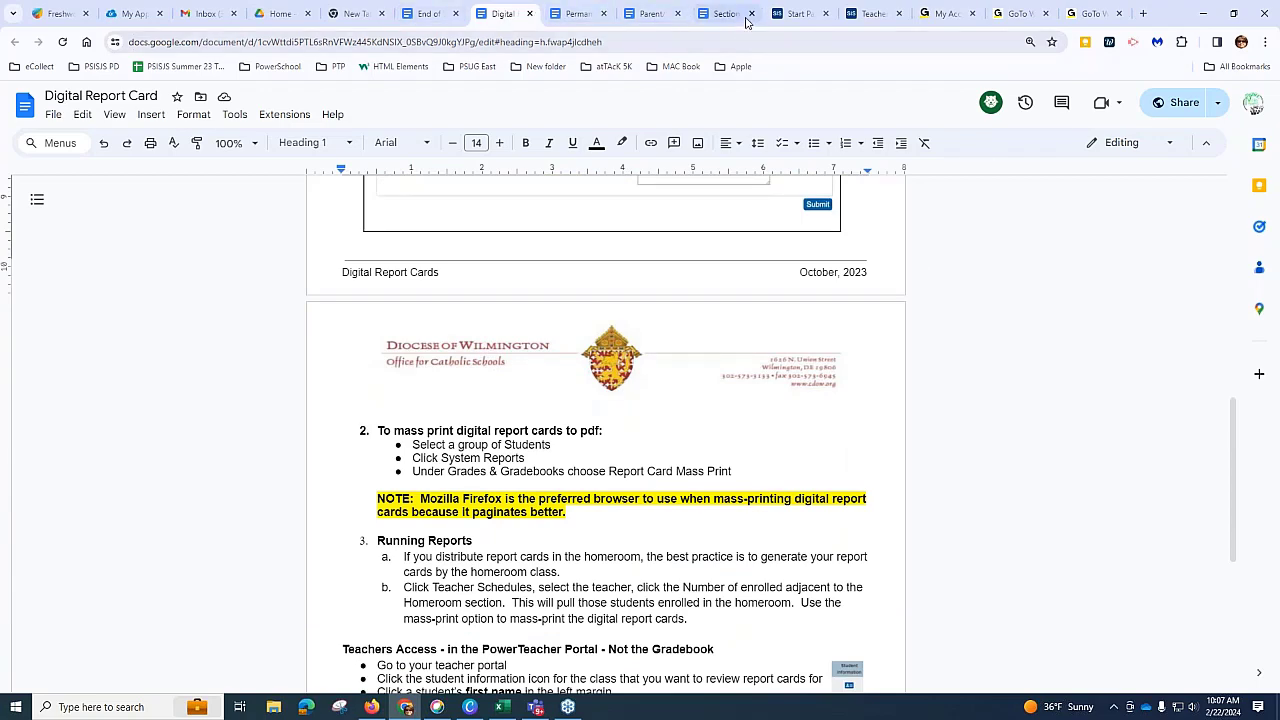
Step: In PowerSchool SIS, open the school's Report Card Setup page
click(800, 13)
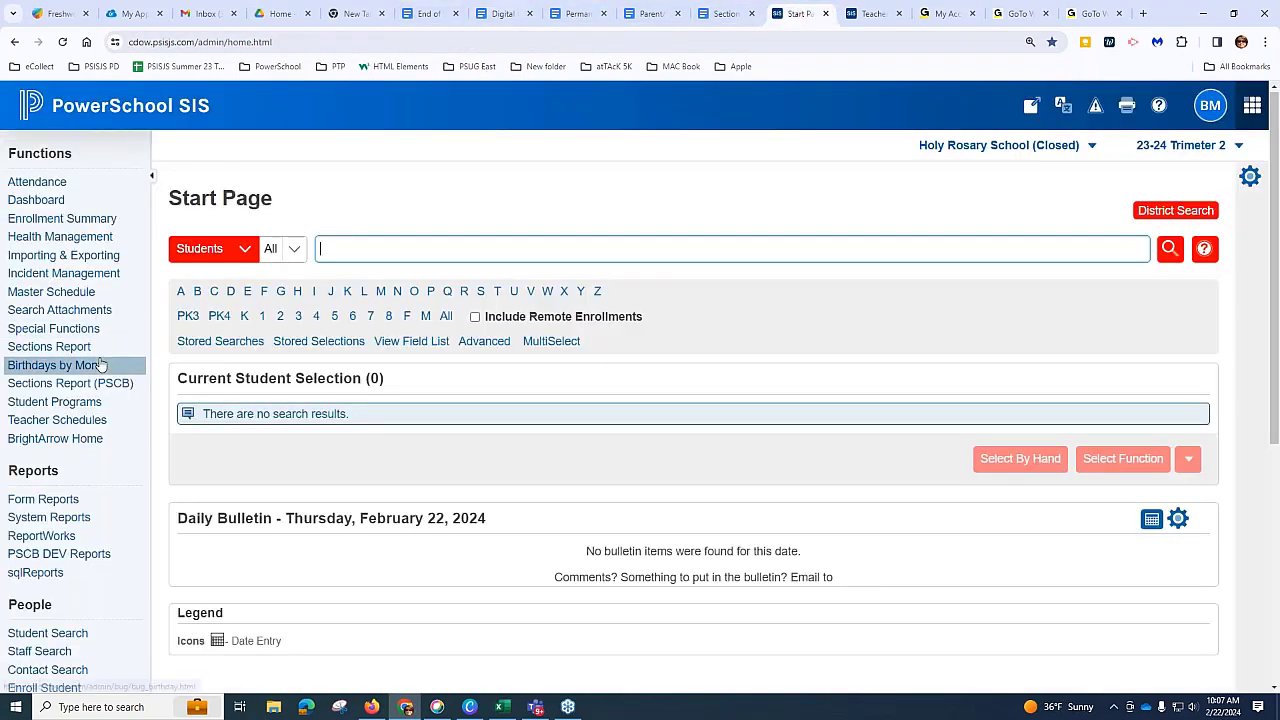
scroll(100, 365, down, 2)
scroll(80, 530, down, 1)
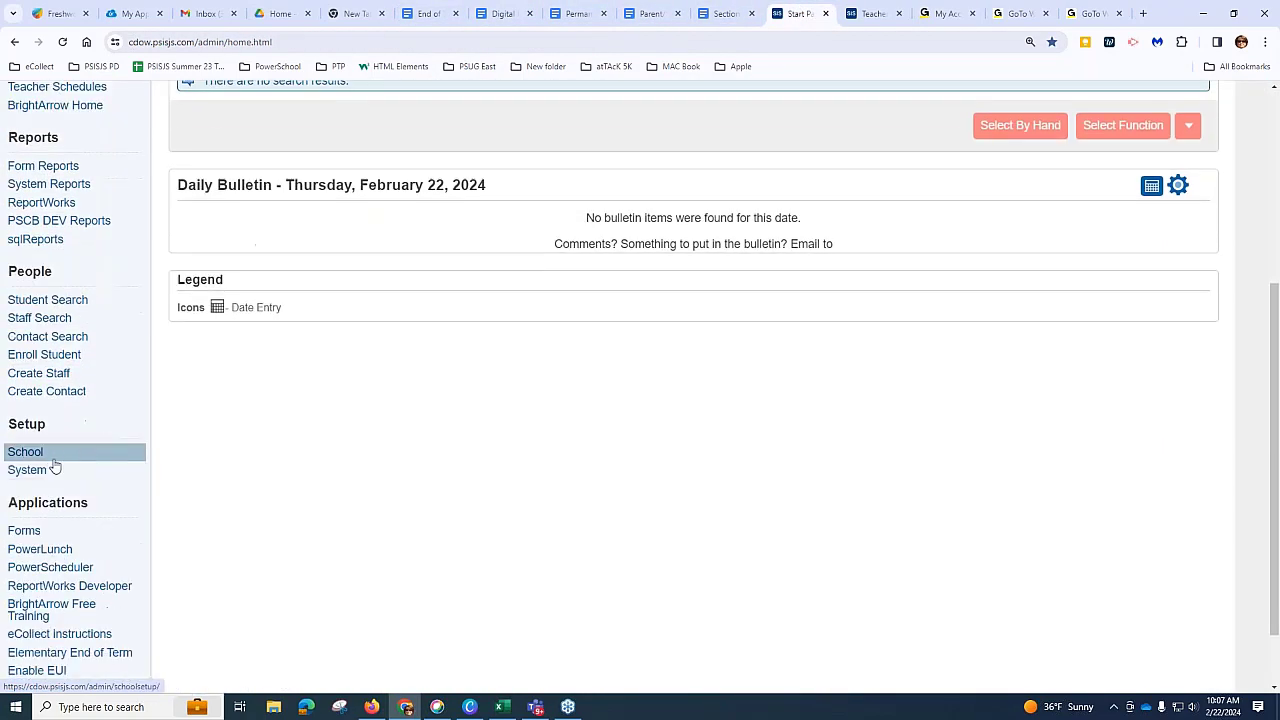
click(41, 452)
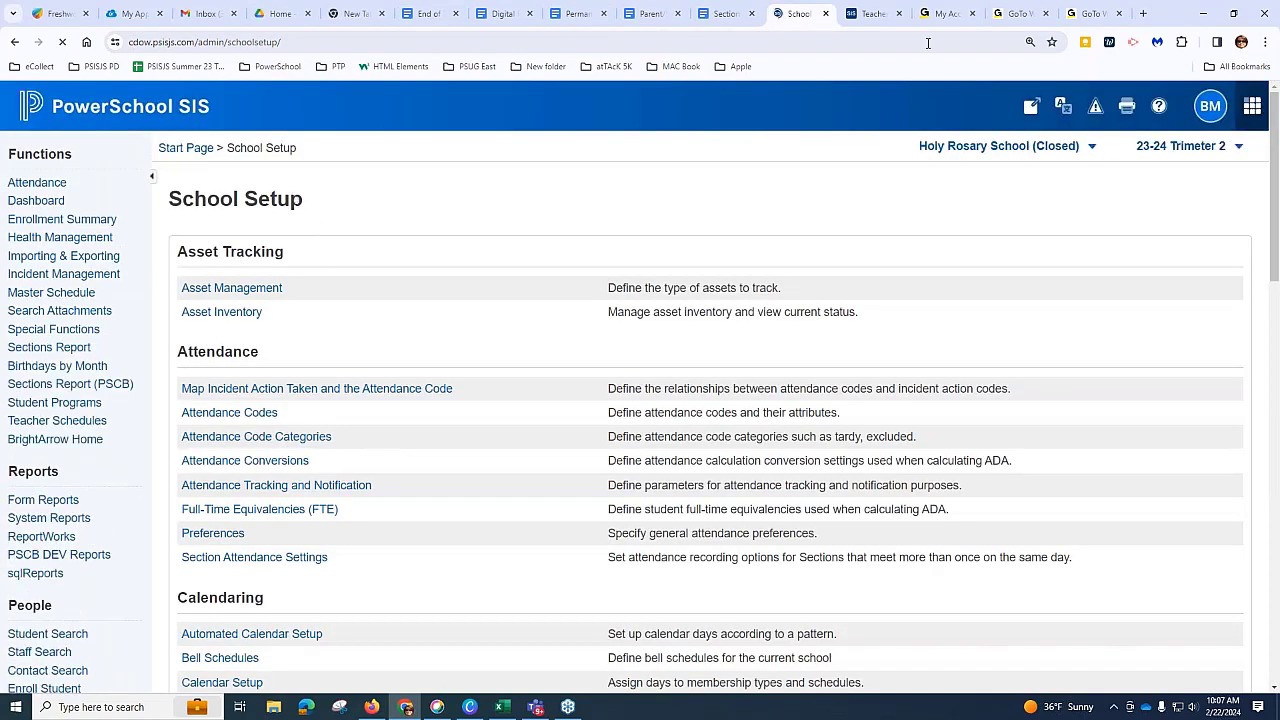
scroll(405, 578, down, 5)
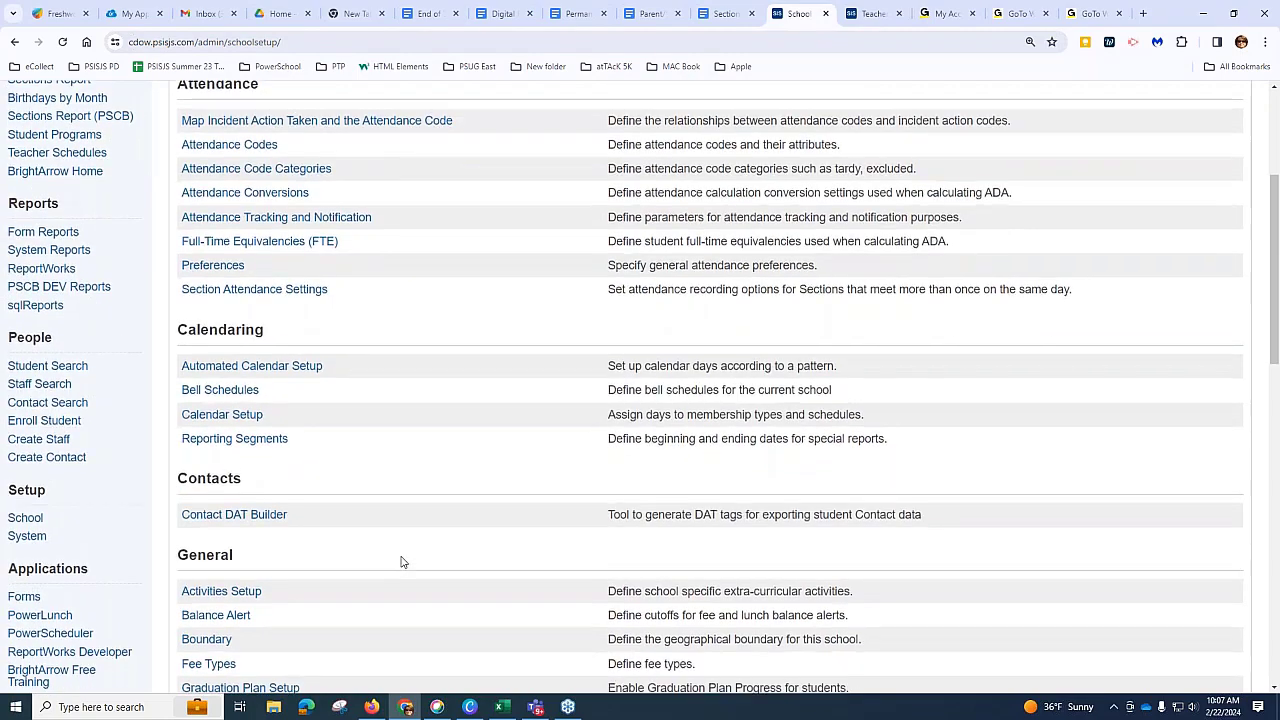
scroll(408, 548, down, 4)
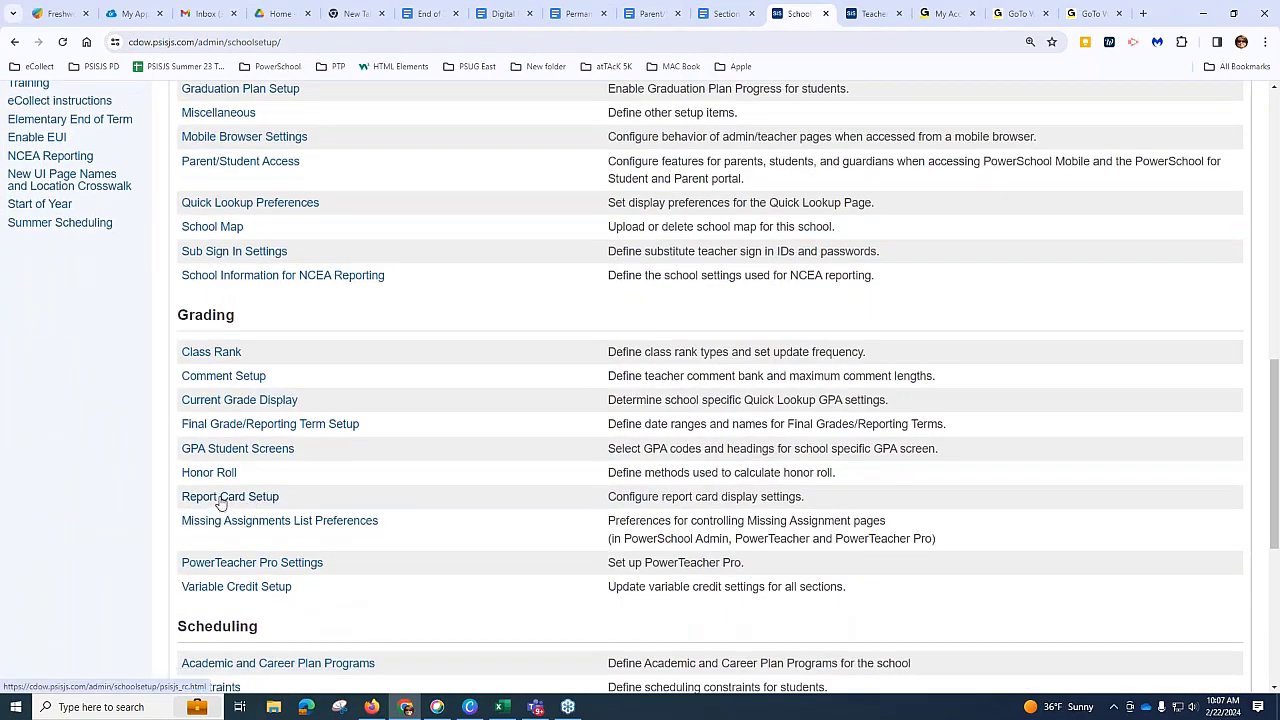
click(222, 498)
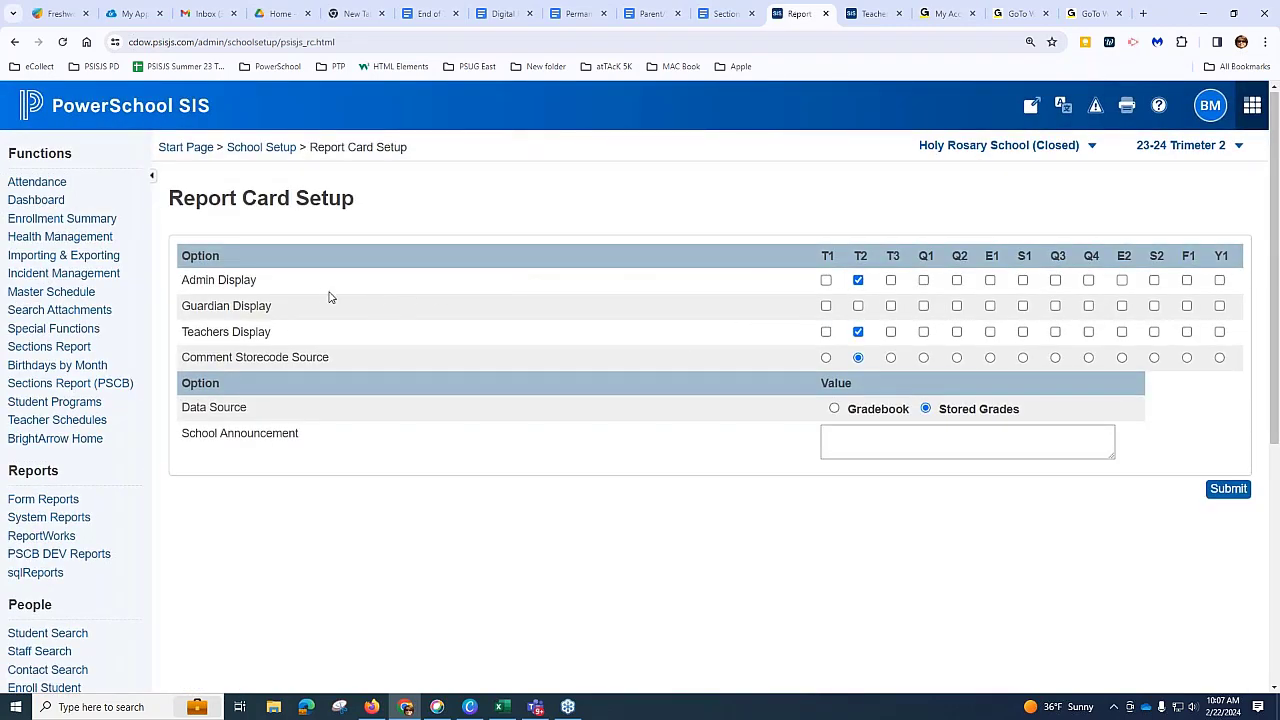
Step: Check the admin and teacher display options, choose T2 as the comment storecode source, and submit the report card settings
drag(306, 286, 188, 283)
drag(286, 331, 180, 252)
click(300, 332)
click(857, 359)
drag(302, 434, 405, 450)
click(1228, 490)
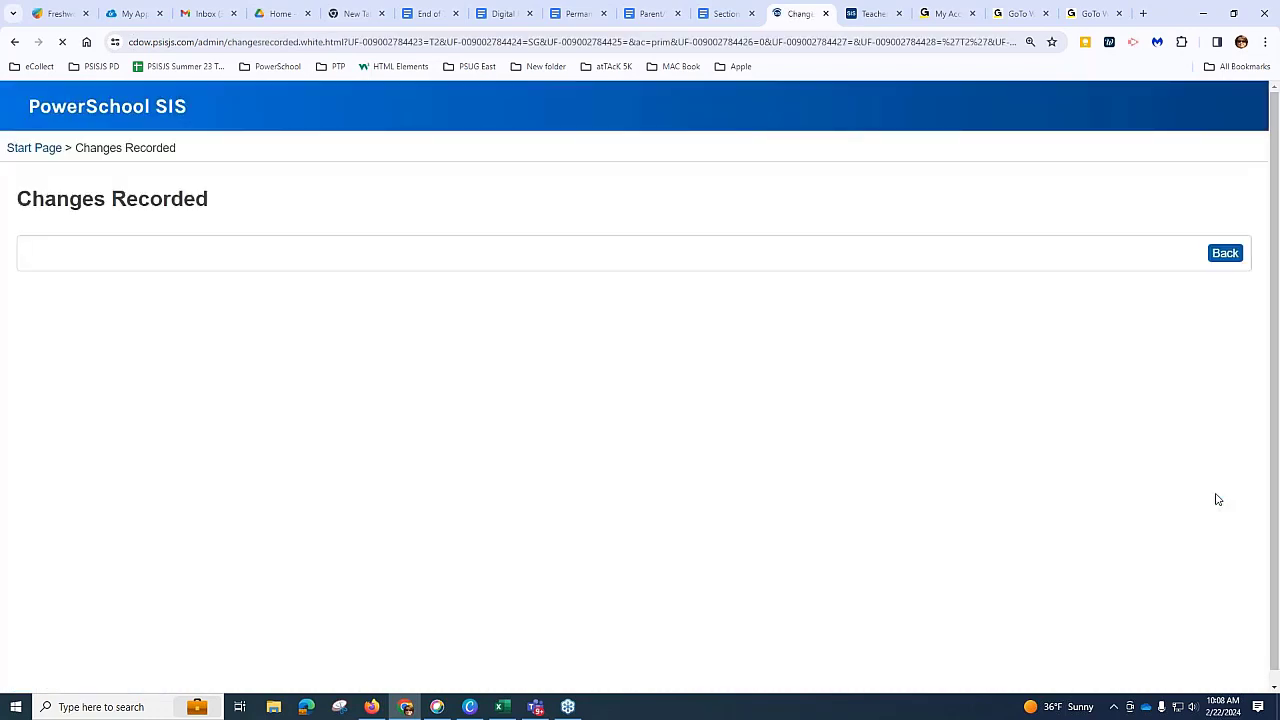
Step: Return to the Start Page, select the grade 8 students, and open the first student's report card
click(123, 118)
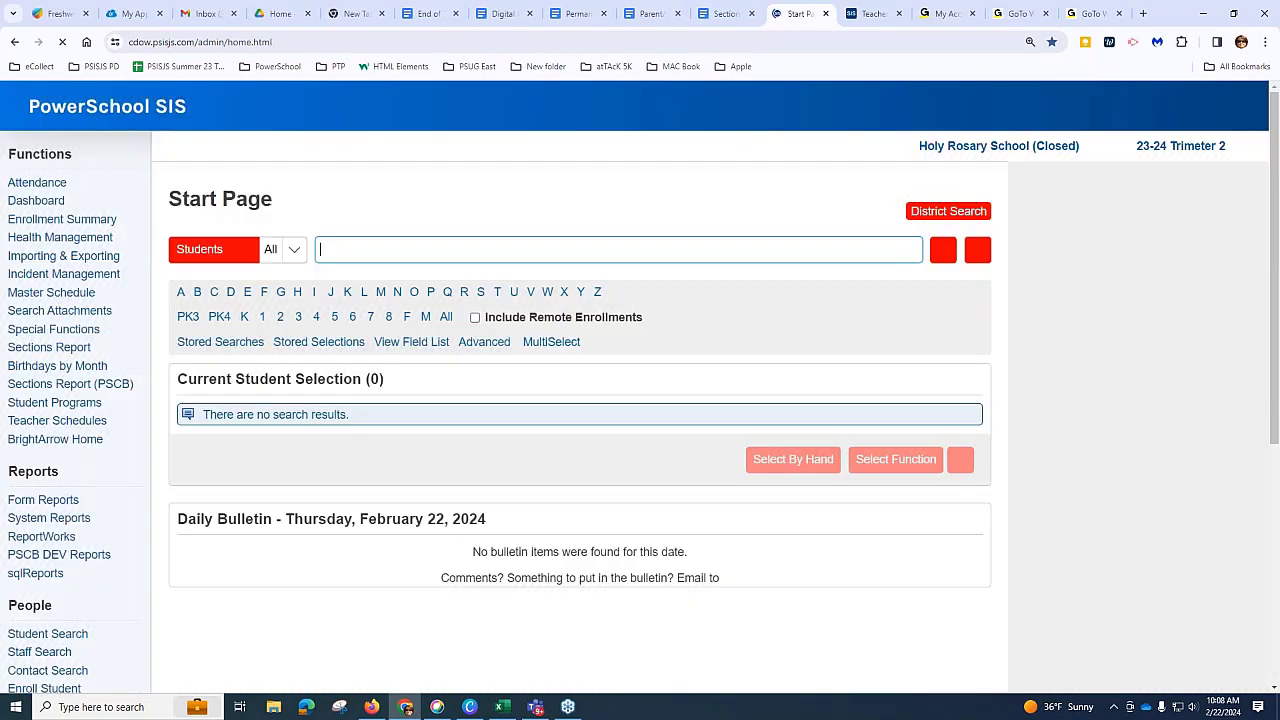
click(352, 316)
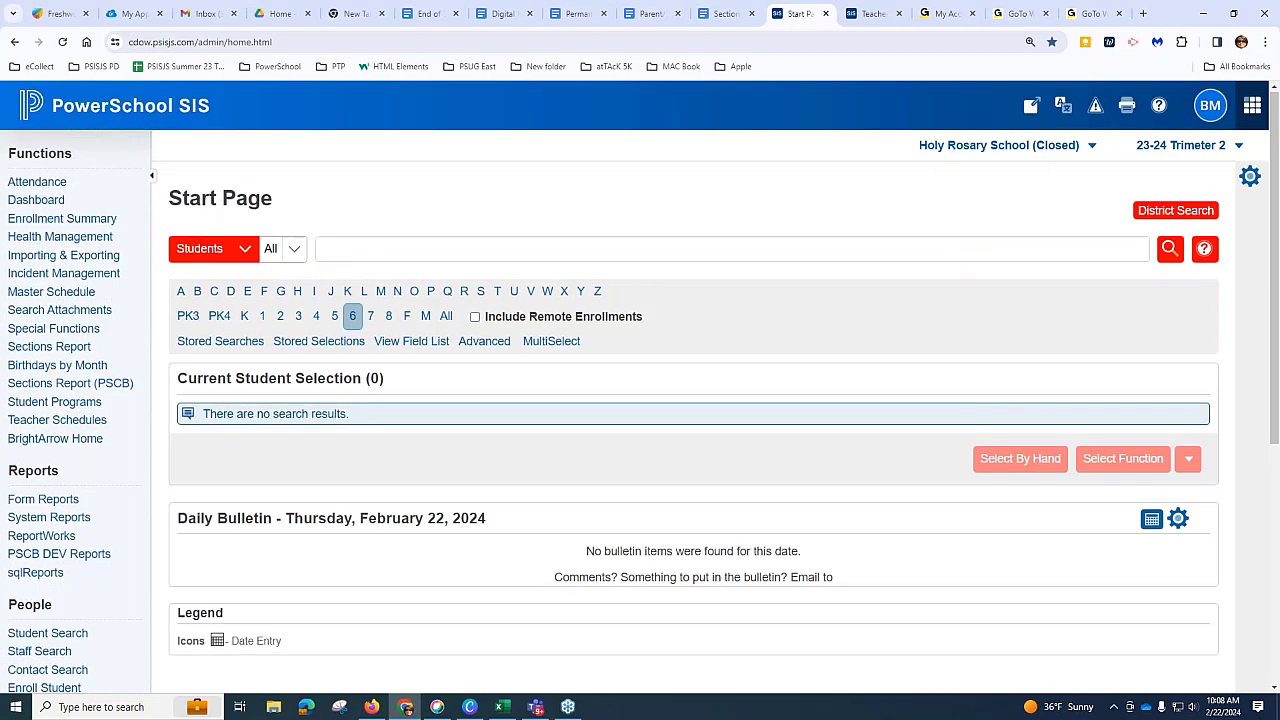
click(318, 380)
click(389, 317)
click(228, 484)
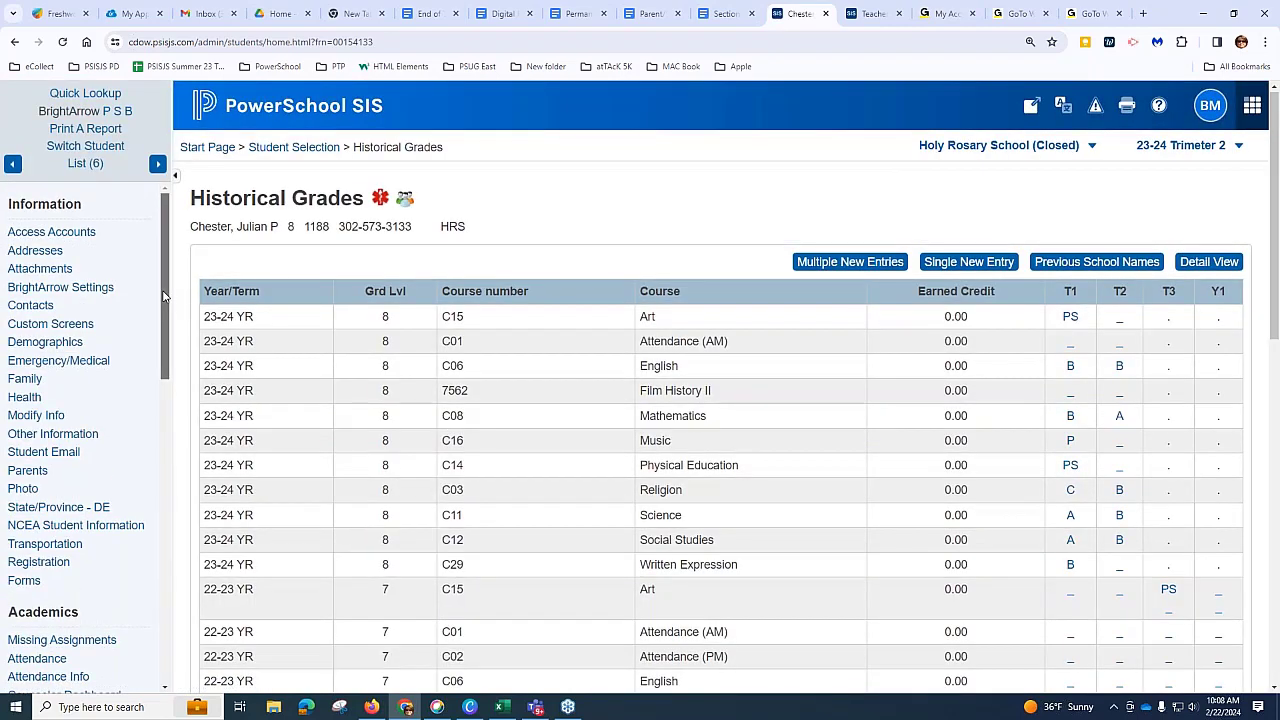
drag(165, 296, 169, 435)
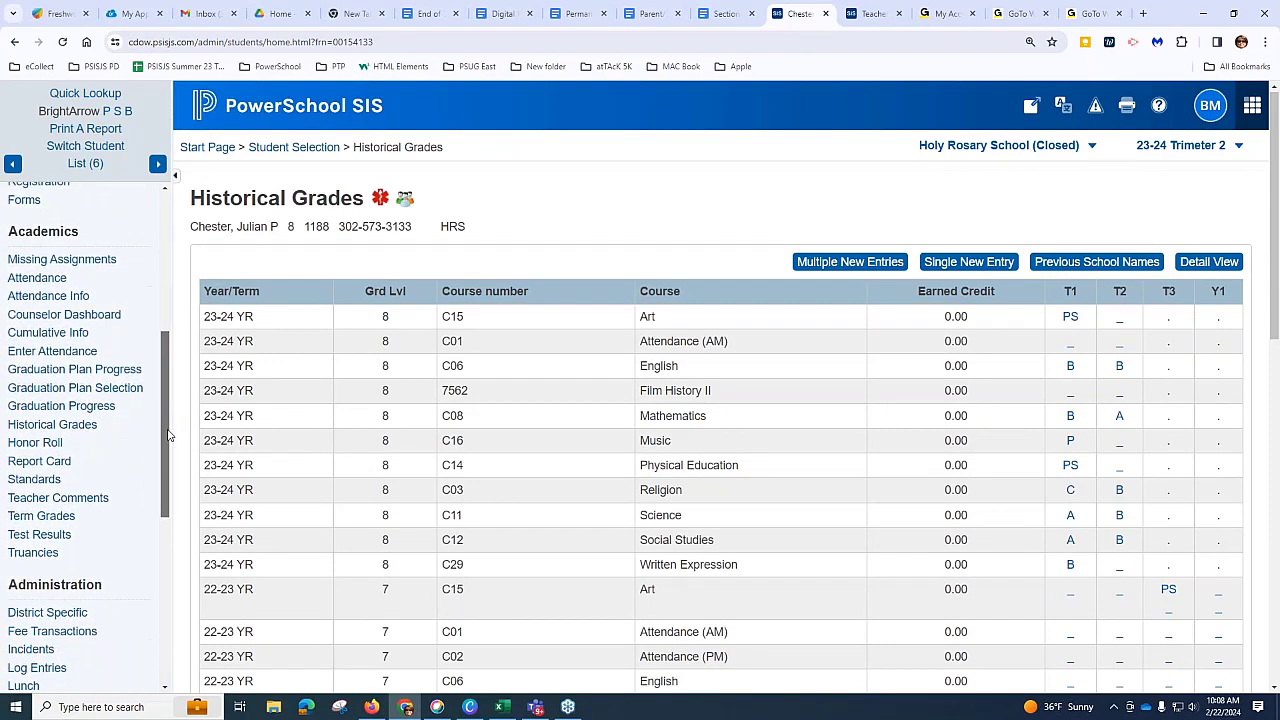
click(60, 462)
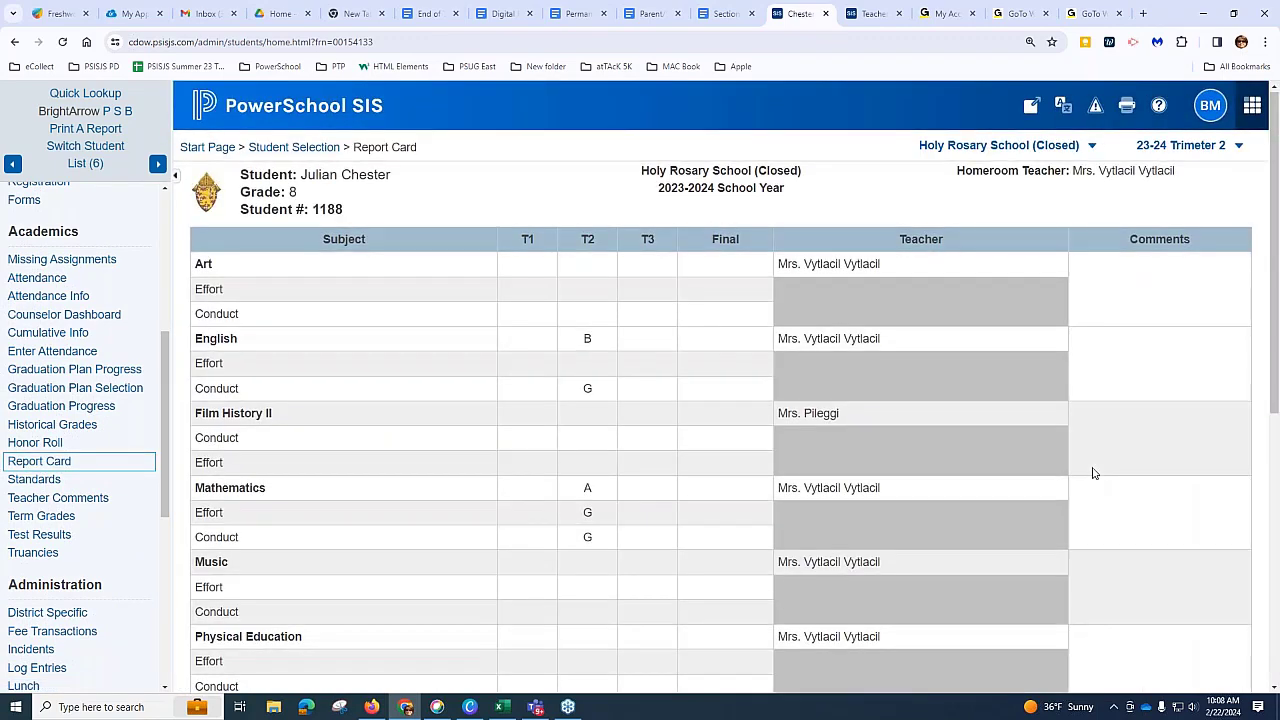
Step: Examine the T2 grades and comments on the first three grade 8 students' report cards, and return to the Start Page
scroll(1095, 465, down, 4)
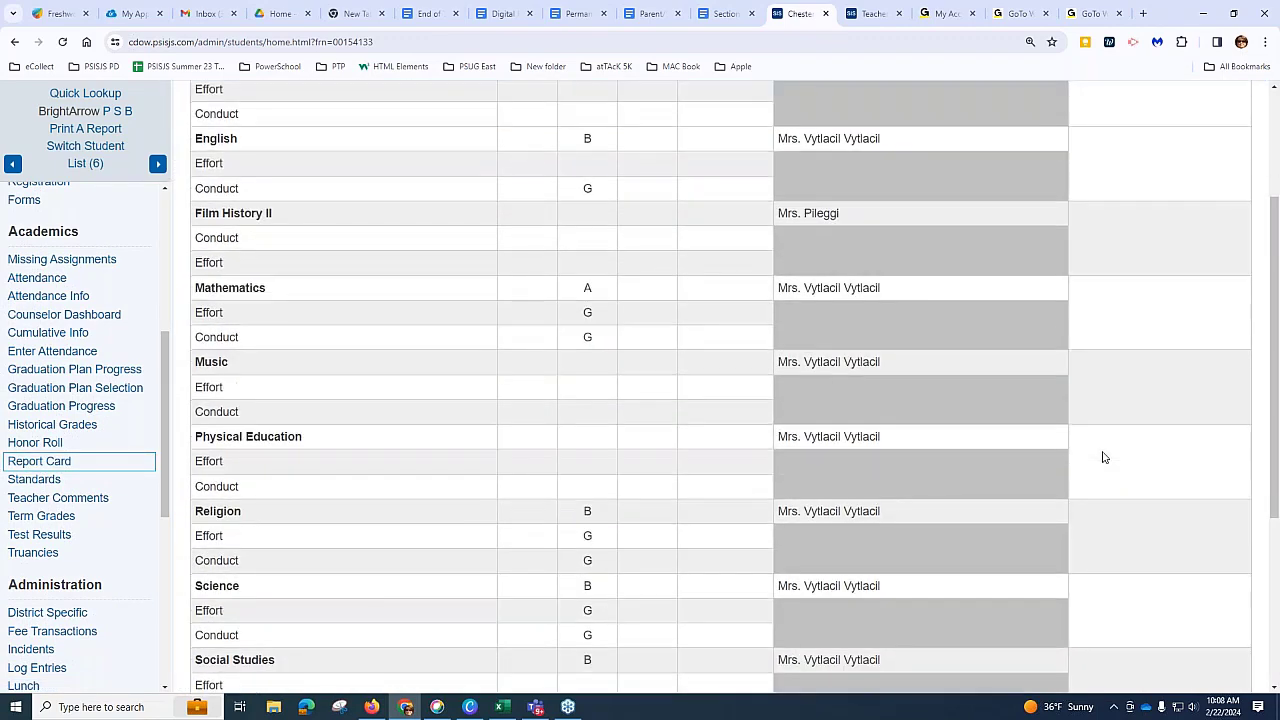
scroll(1103, 452, up, 3)
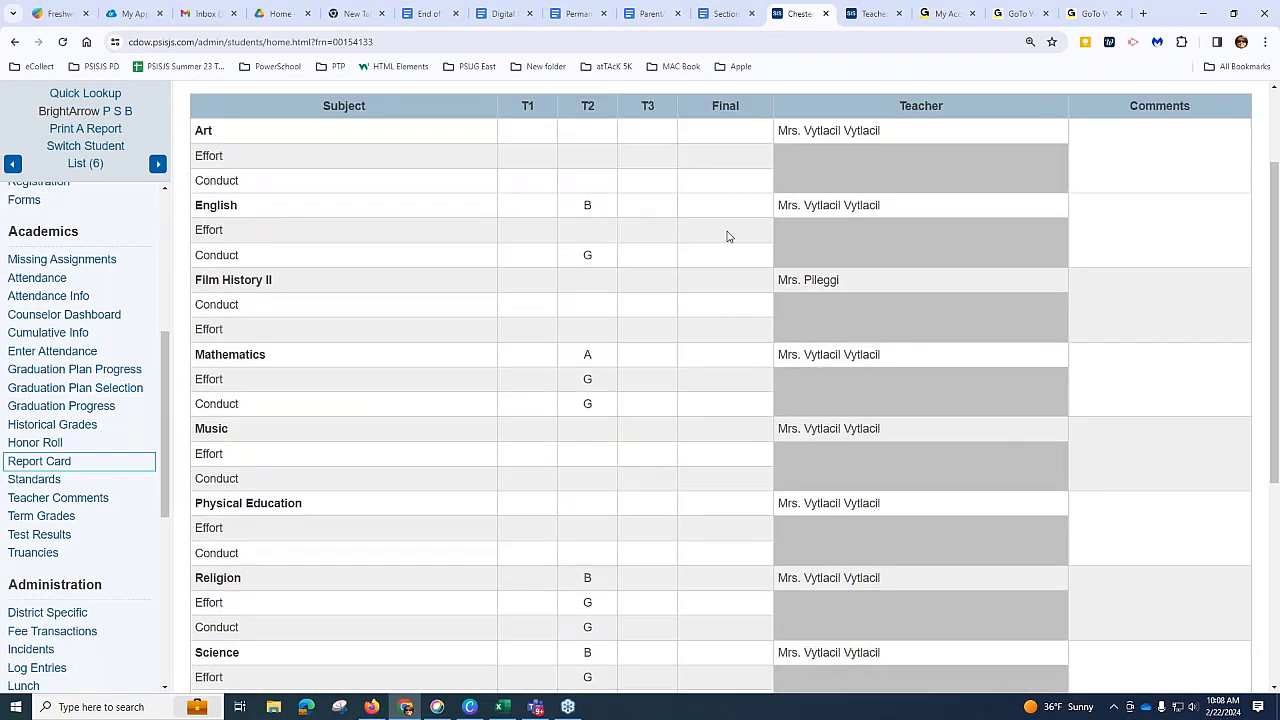
click(158, 164)
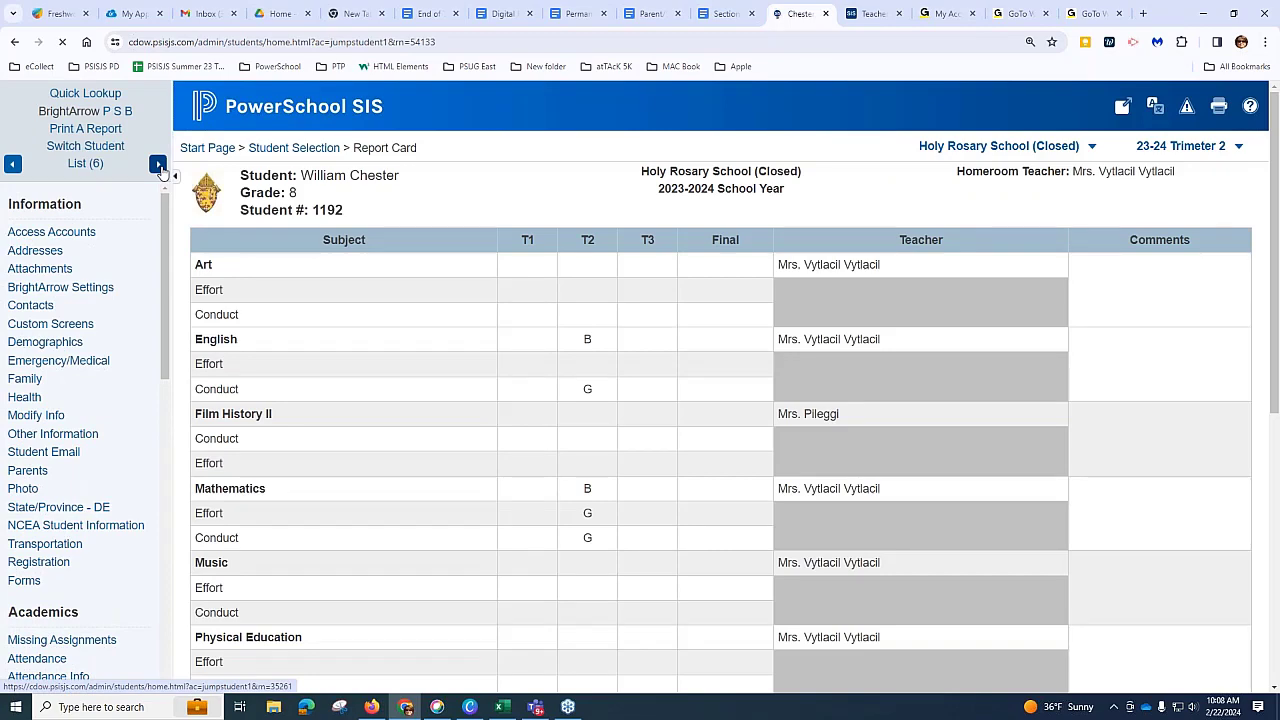
scroll(614, 450, down, 2)
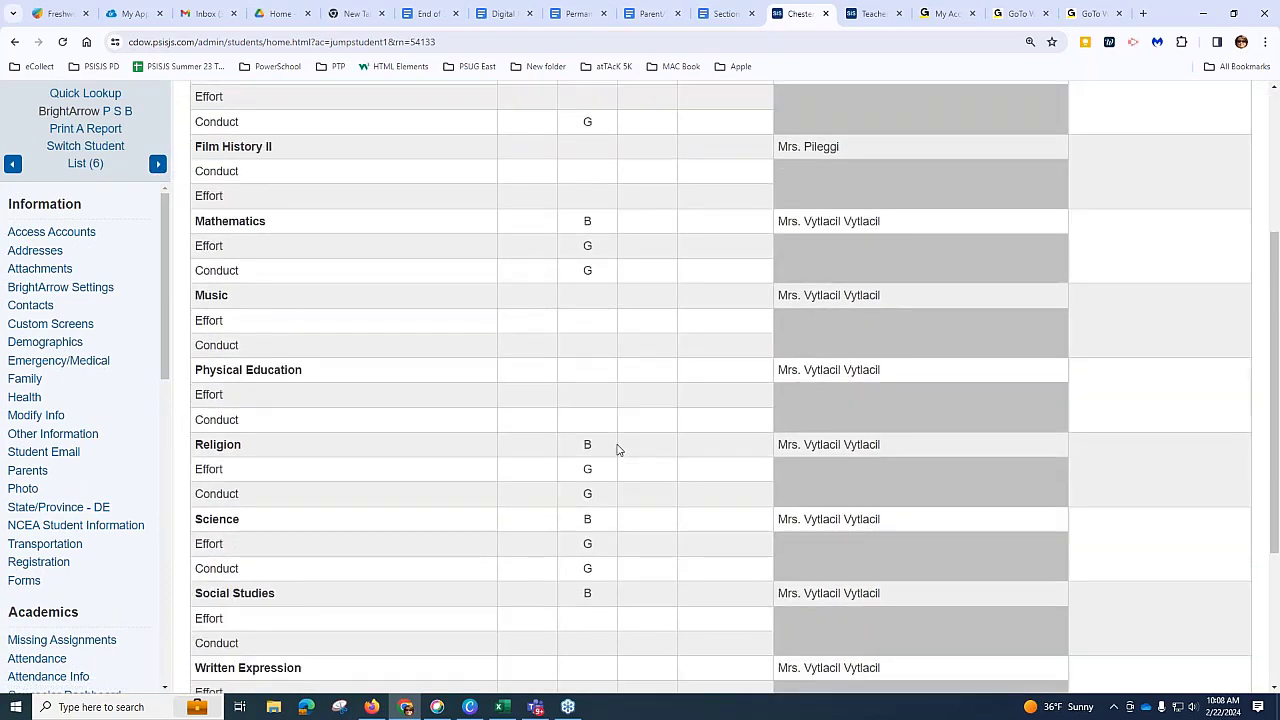
scroll(614, 450, up, 2)
click(157, 164)
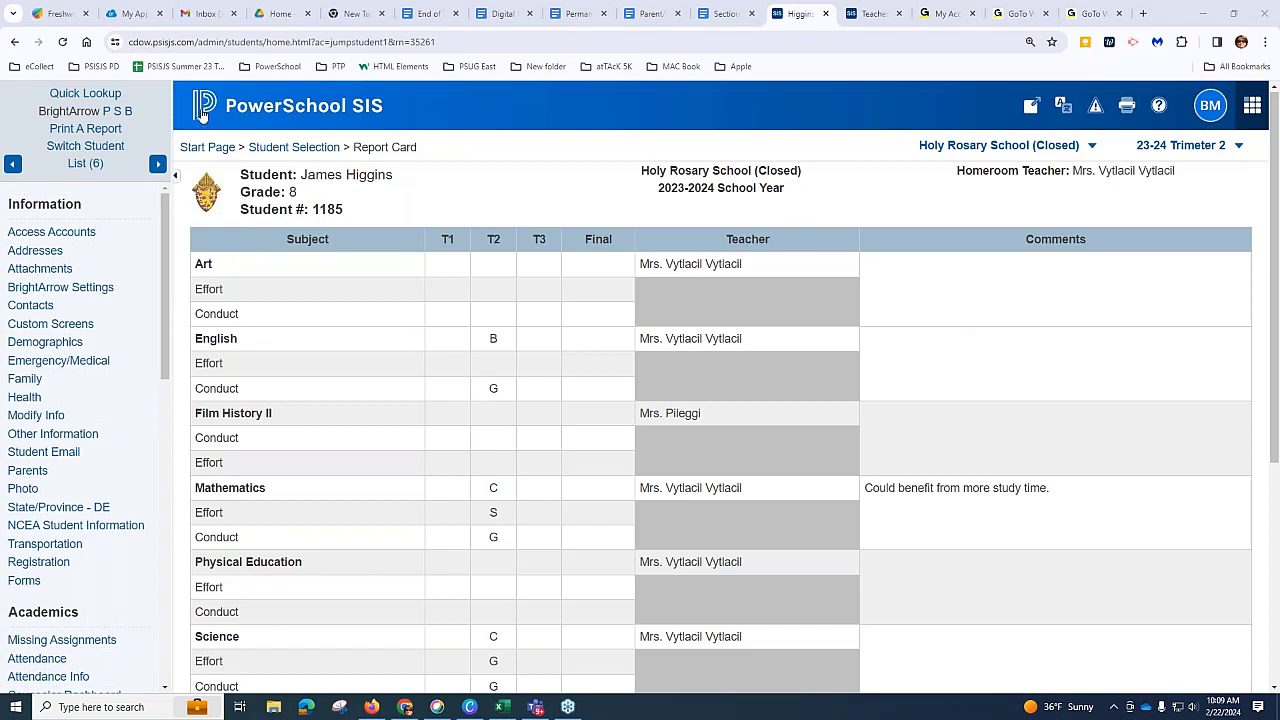
click(260, 105)
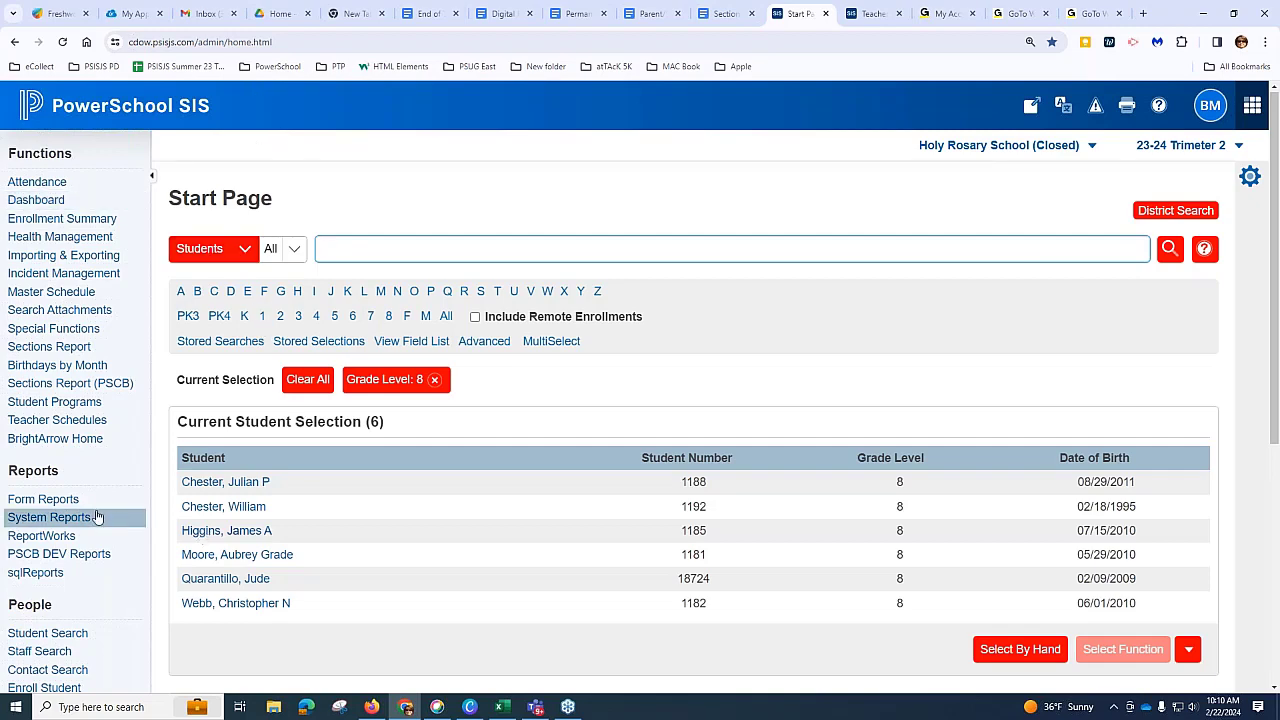
Step: Open the Report Card Mass Print report from the Grades and Gradebooks section of the system reports
click(66, 522)
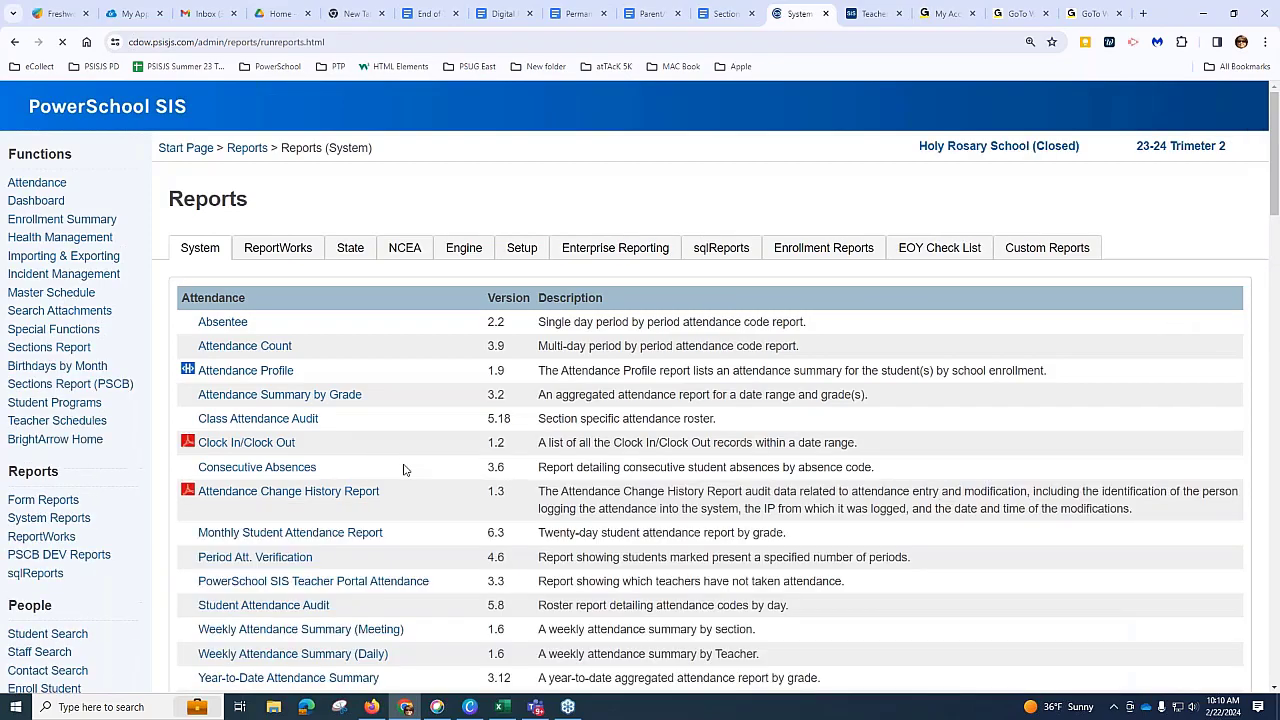
scroll(402, 462, down, 8)
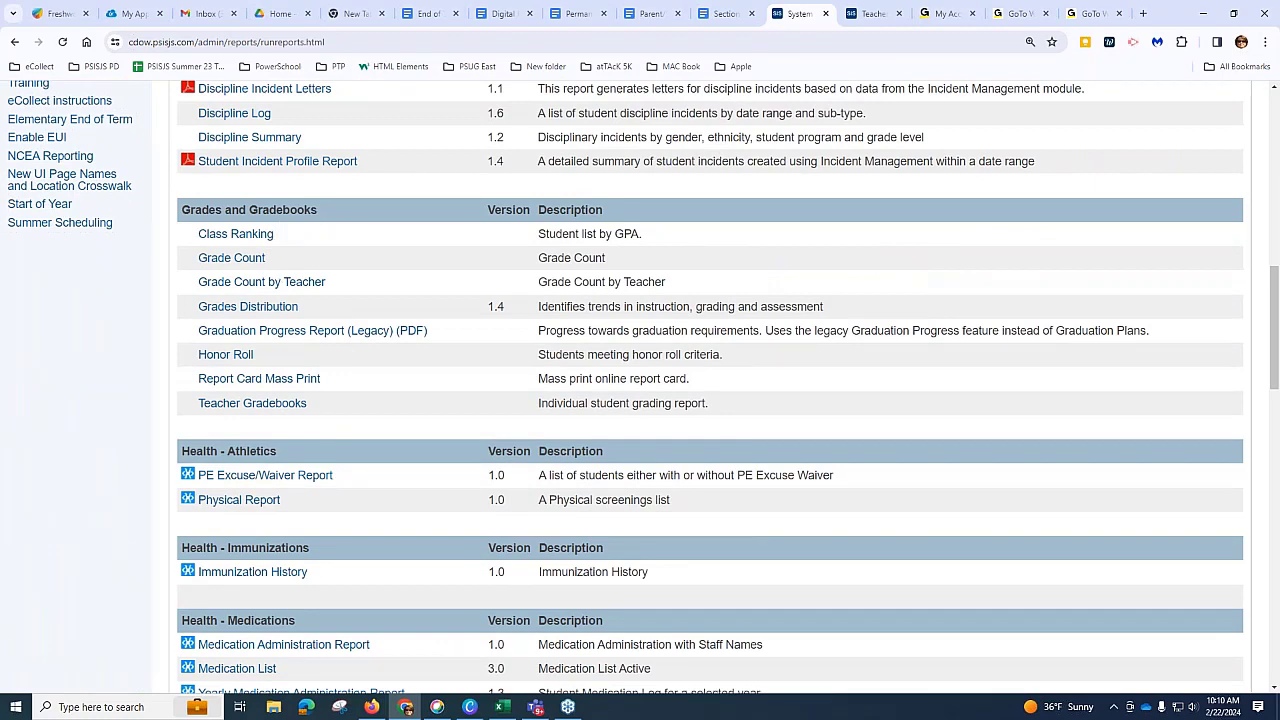
click(230, 383)
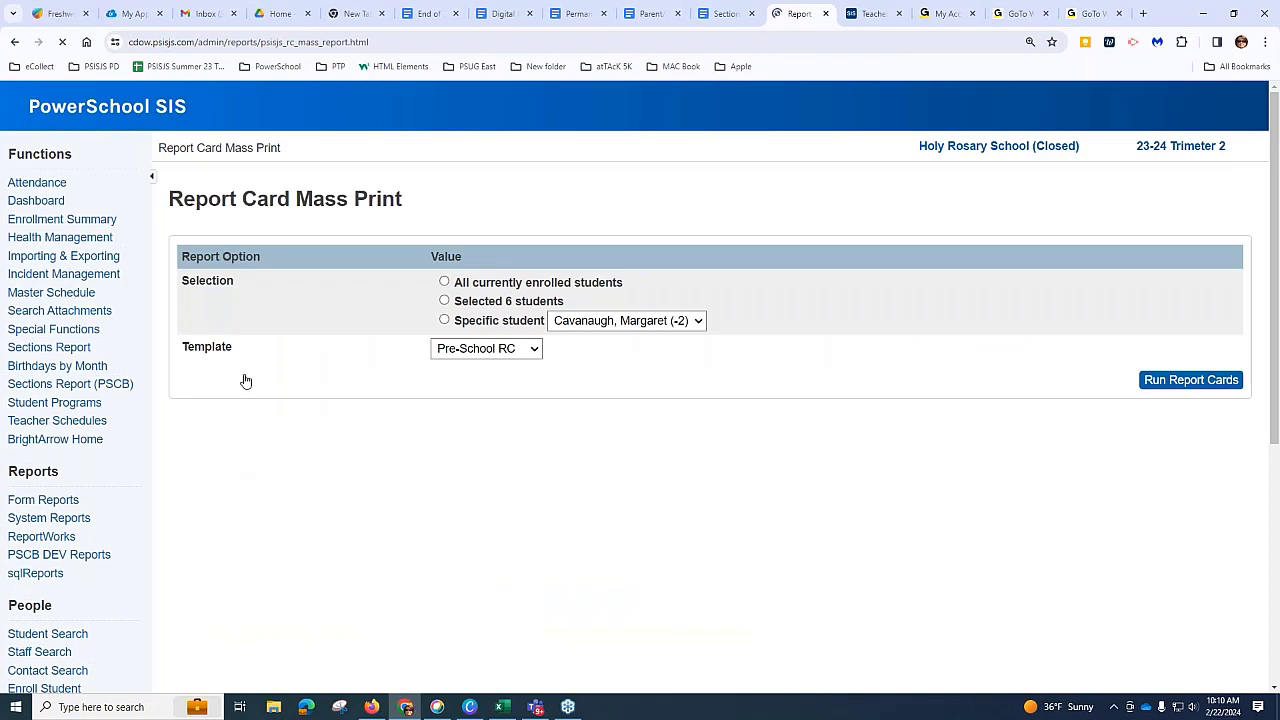
Step: Run the mass-print report cards for the selected 6 students using the 3-8 RC template
click(445, 301)
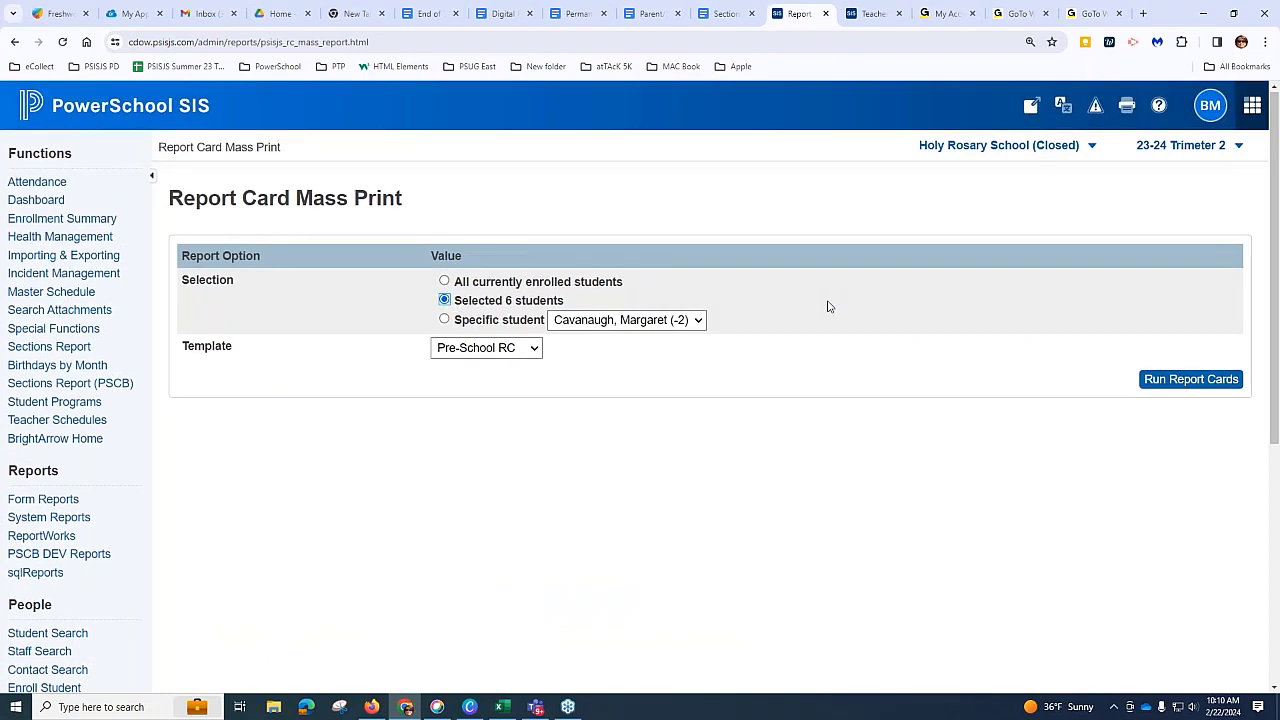
click(534, 349)
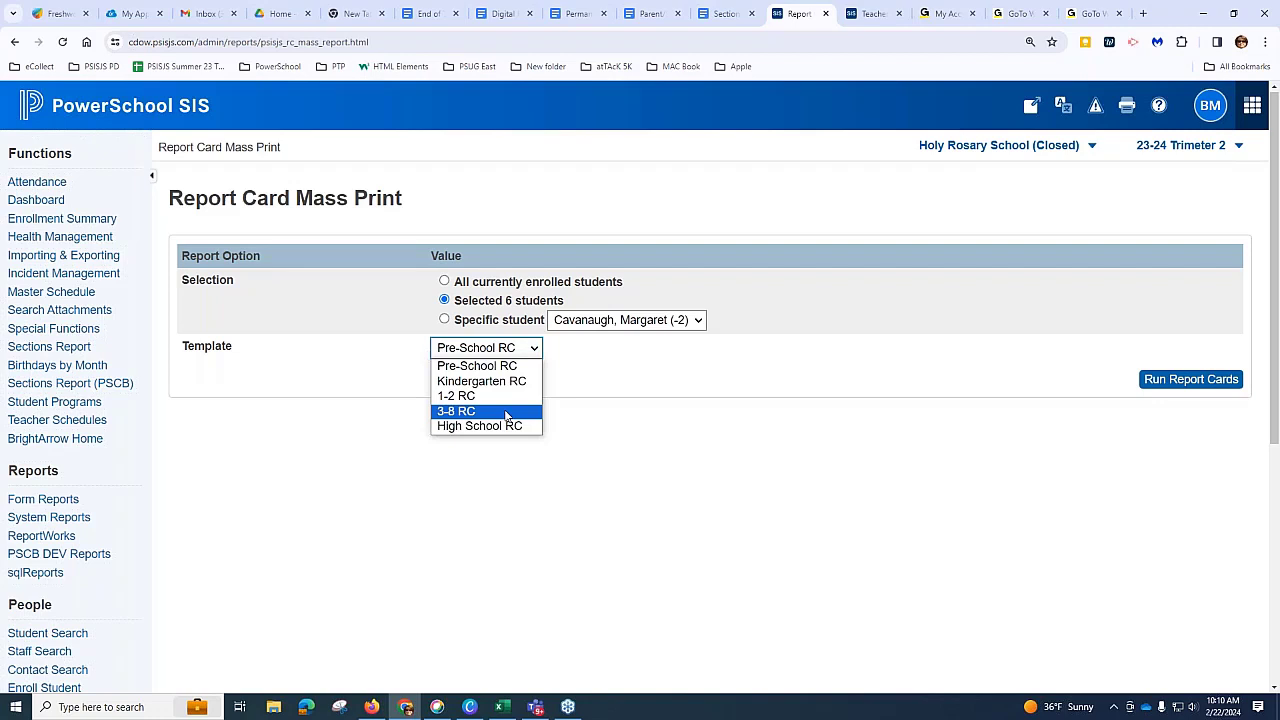
click(507, 412)
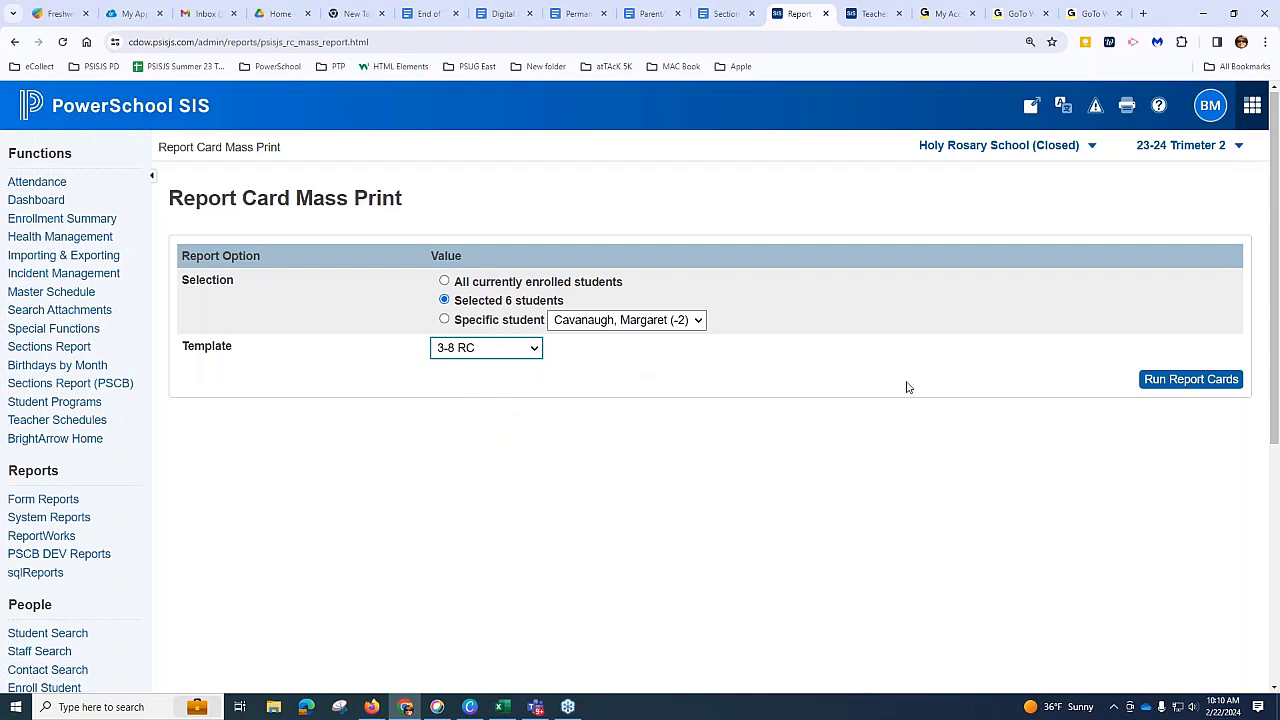
click(1185, 381)
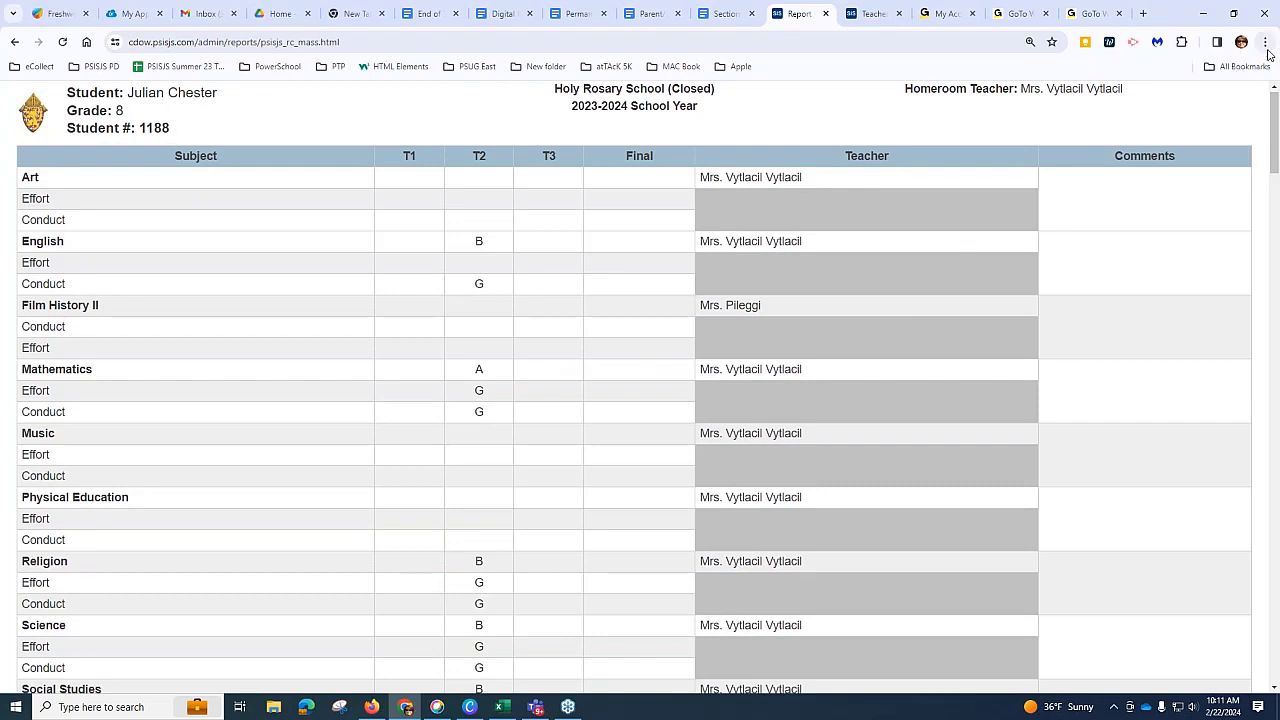
key(ctrl+minus)
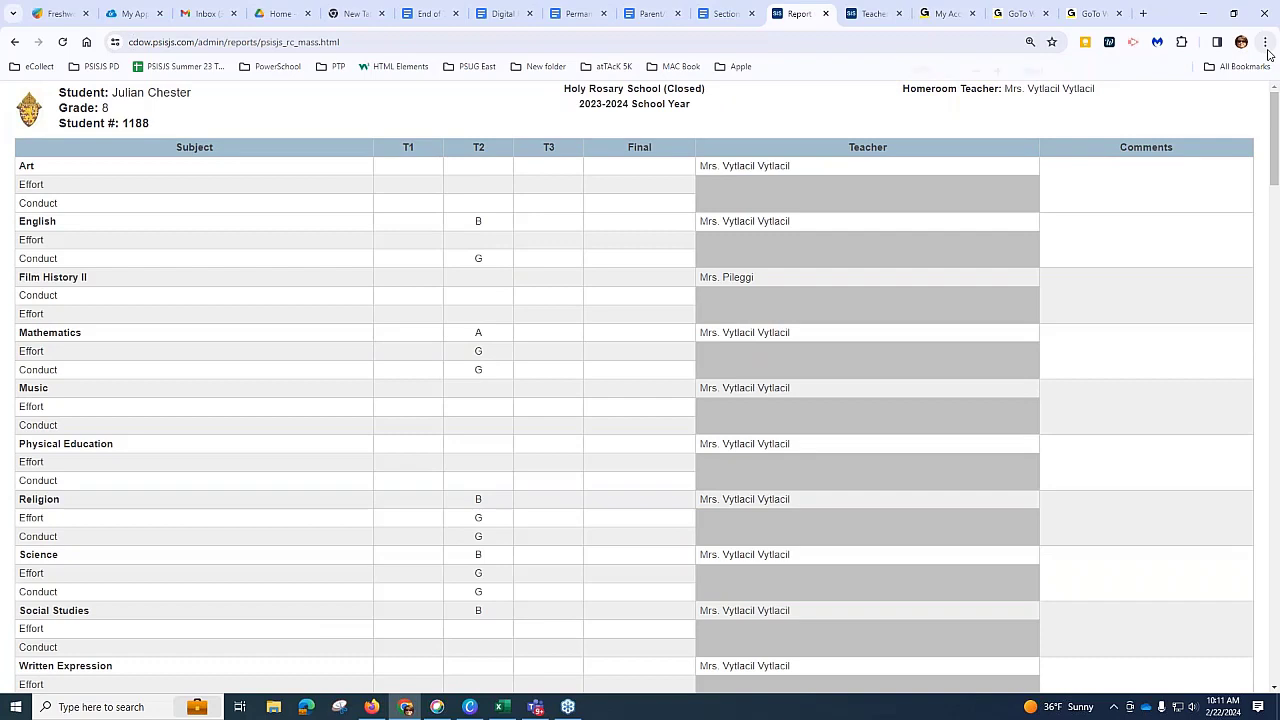
key(ctrl+minus)
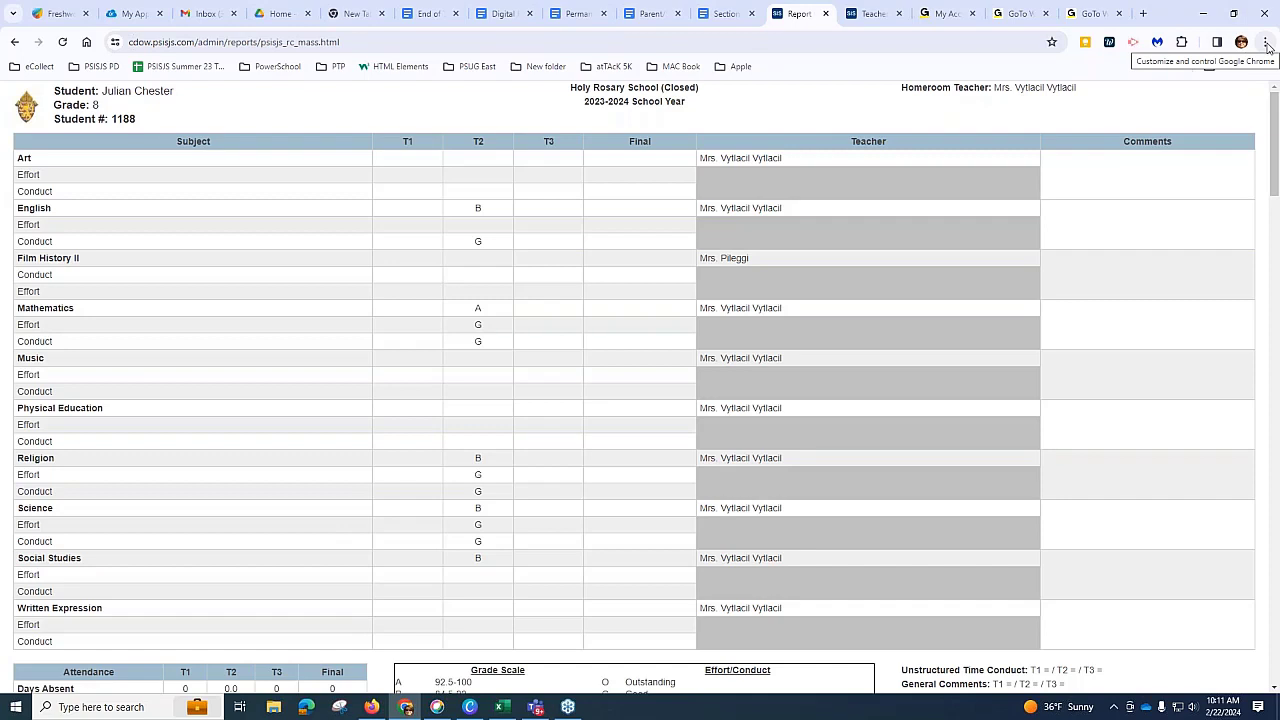
Step: Open the print preview for the report cards and set the custom print scale to 90
click(1266, 44)
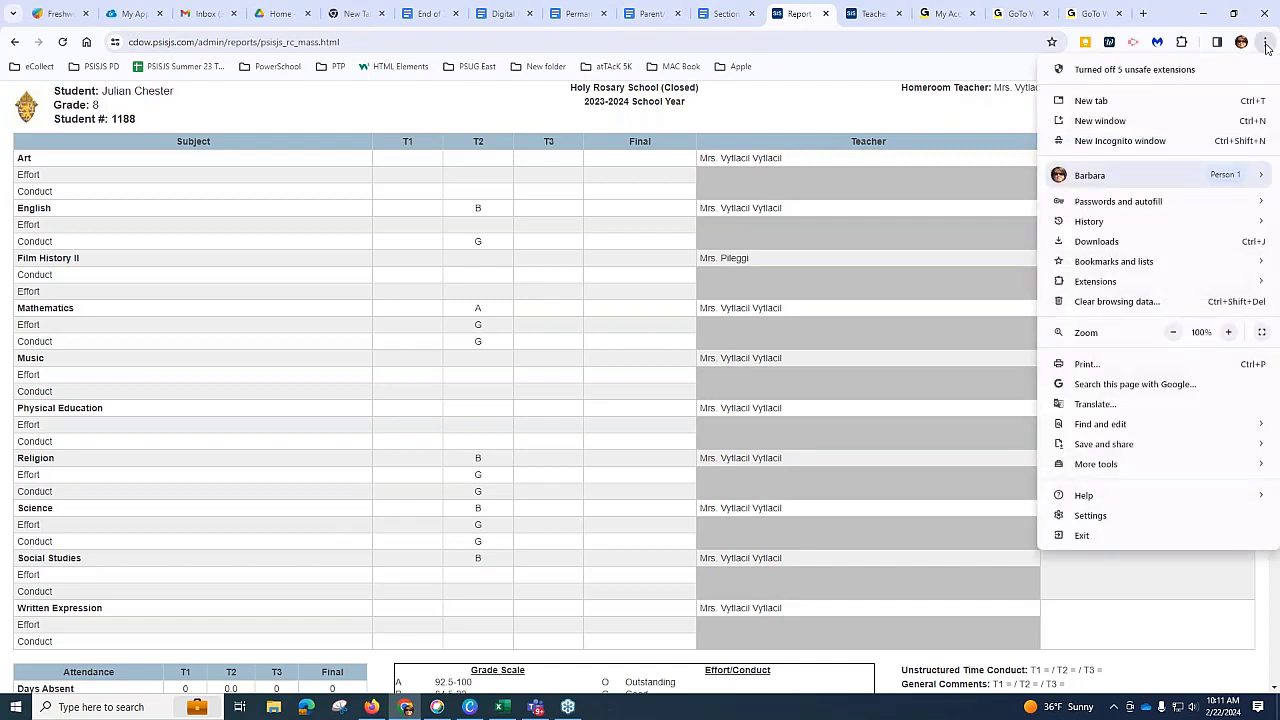
click(1086, 365)
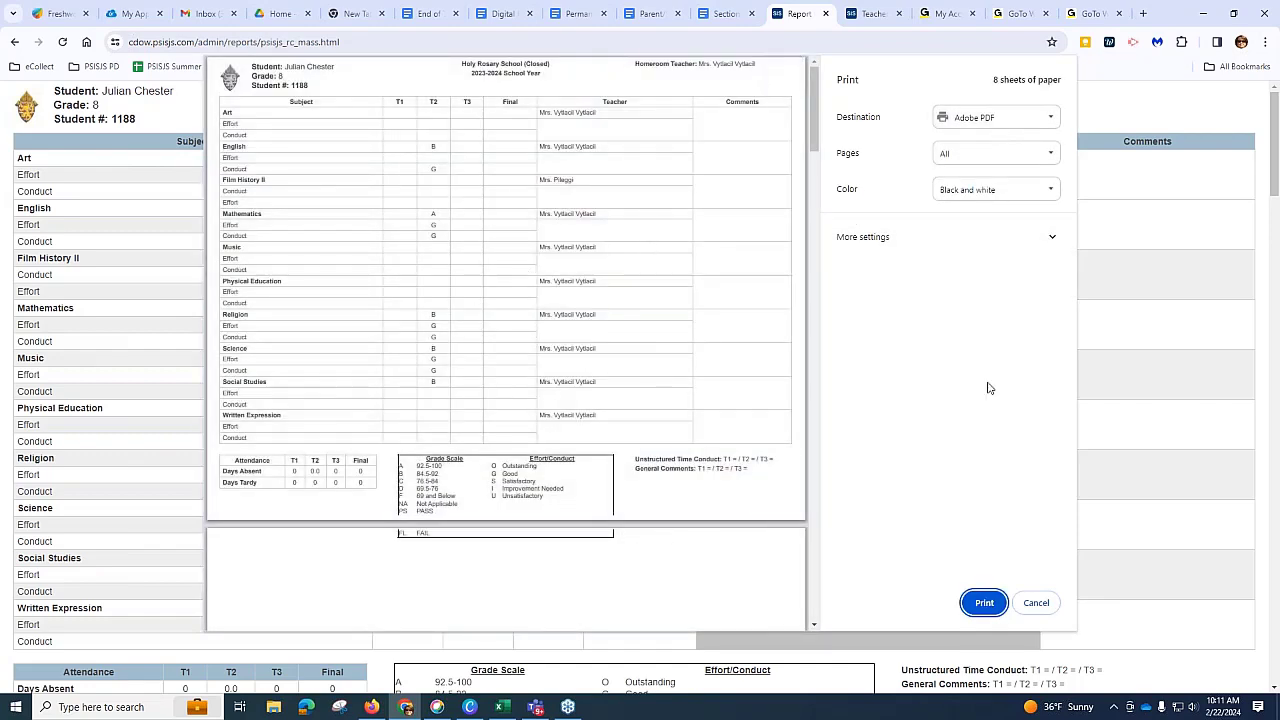
click(1050, 247)
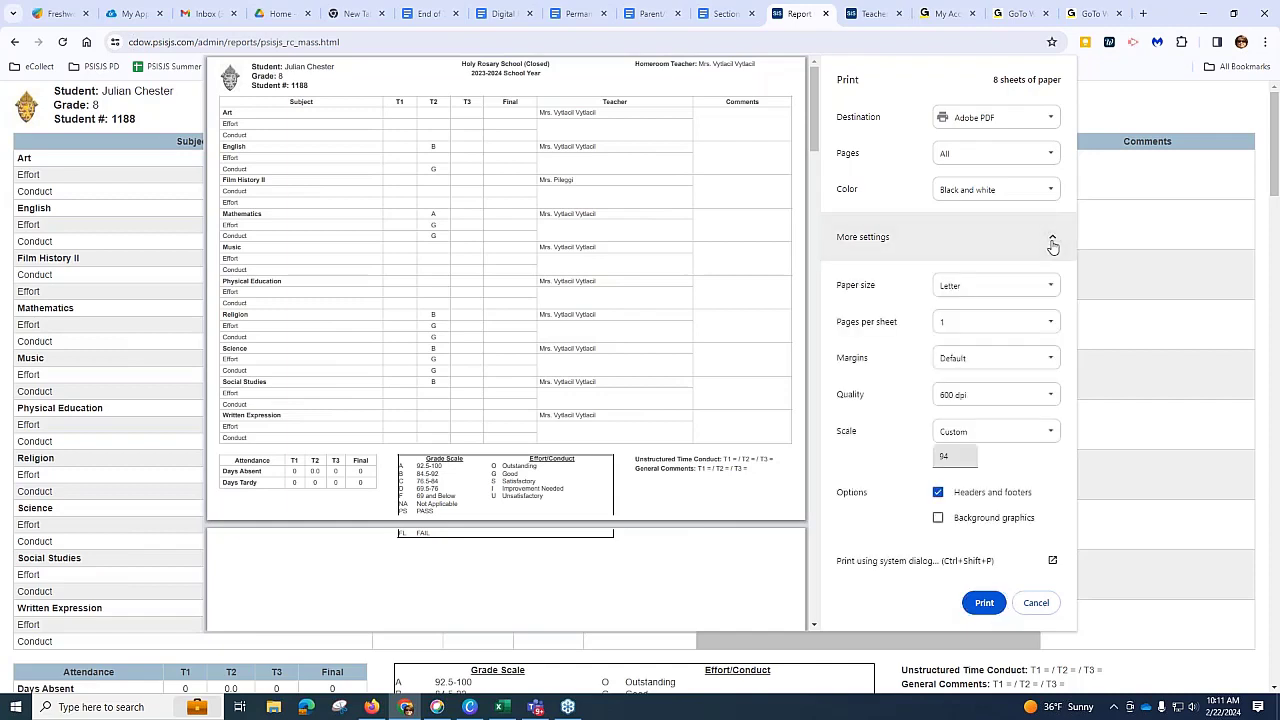
click(967, 461)
click(967, 461)
click(967, 461)
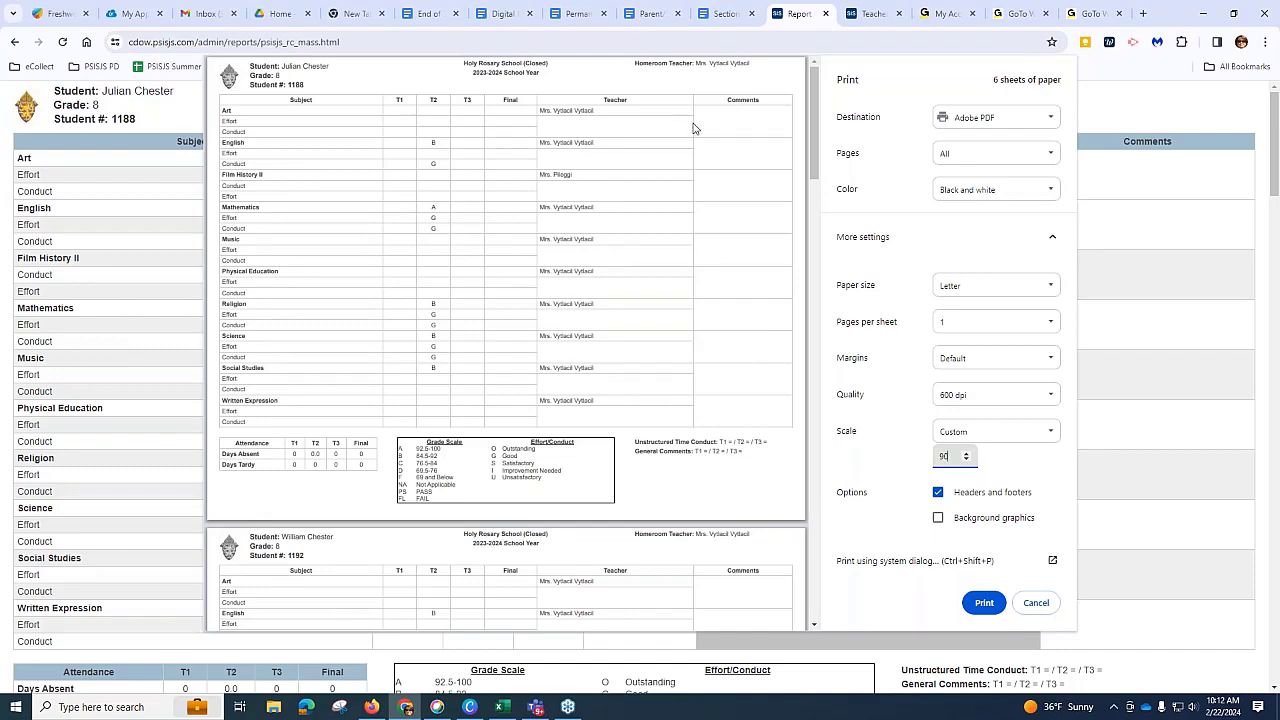
scroll(700, 410, down, 3)
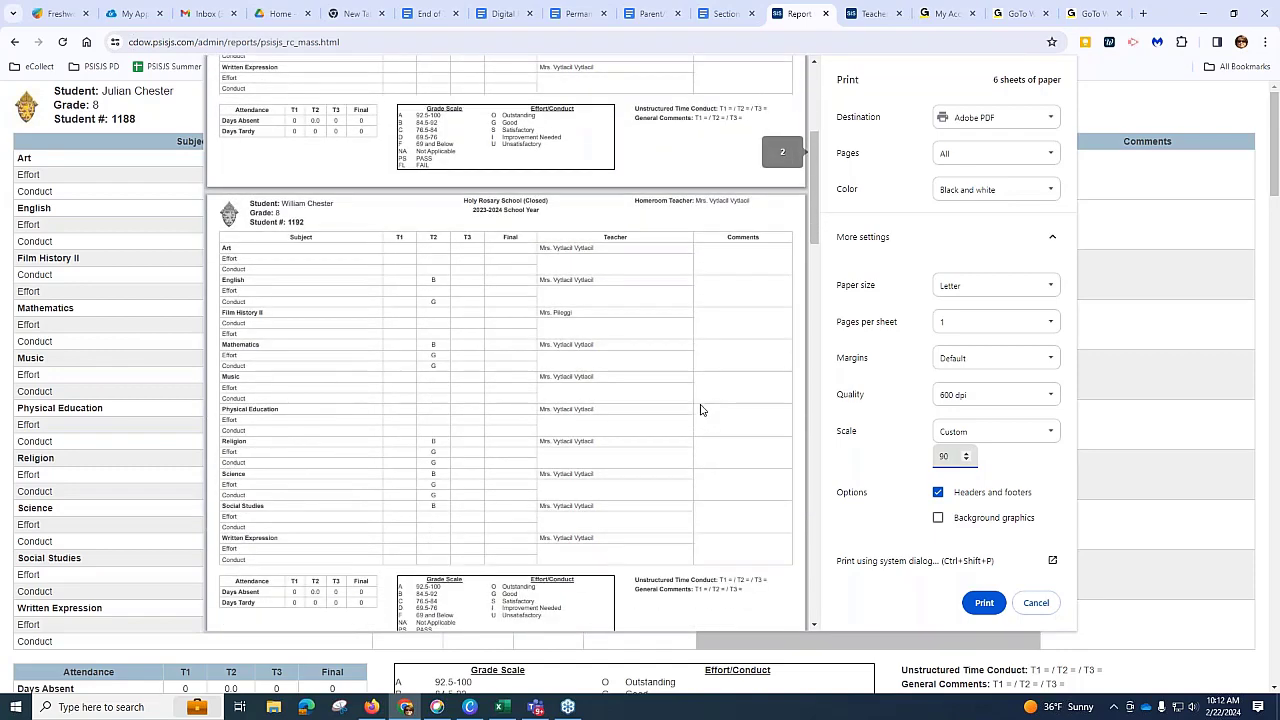
Step: Try a smaller custom scale of 85 for the report cards and check the page breaks in the preview
click(967, 461)
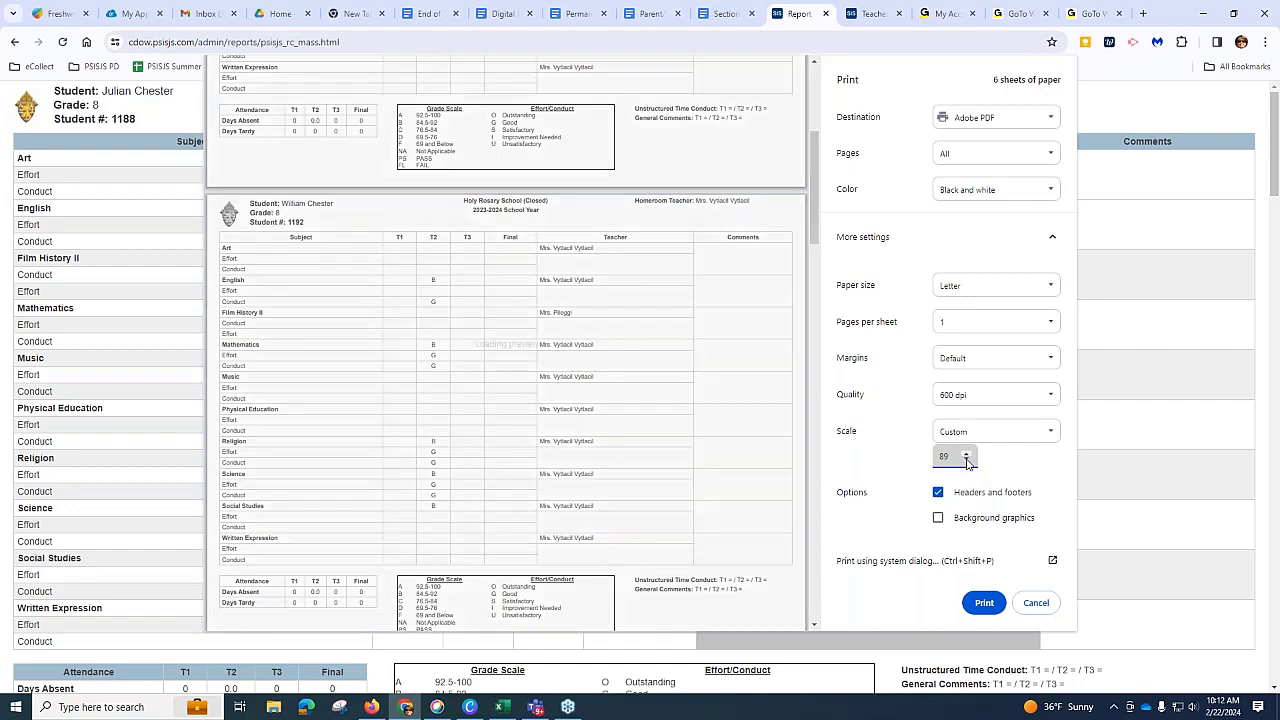
click(967, 461)
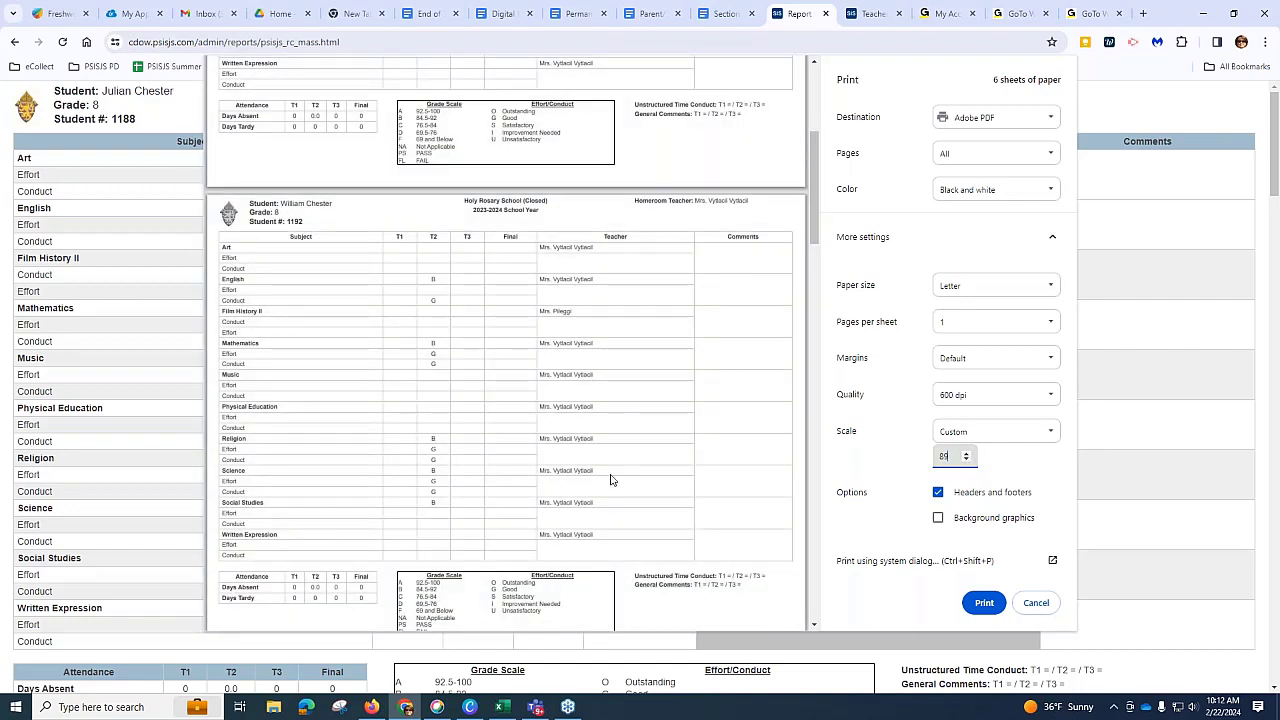
key(Down)
scroll(615, 478, down, 3)
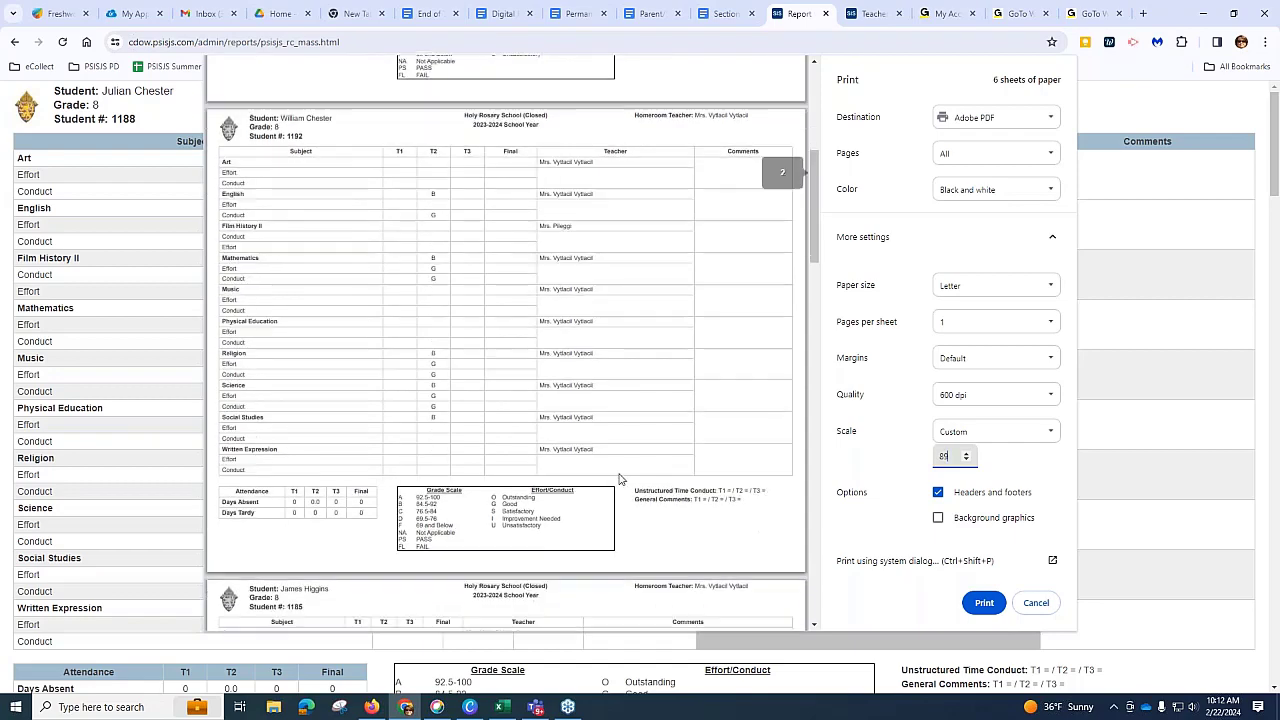
scroll(624, 477, down, 3)
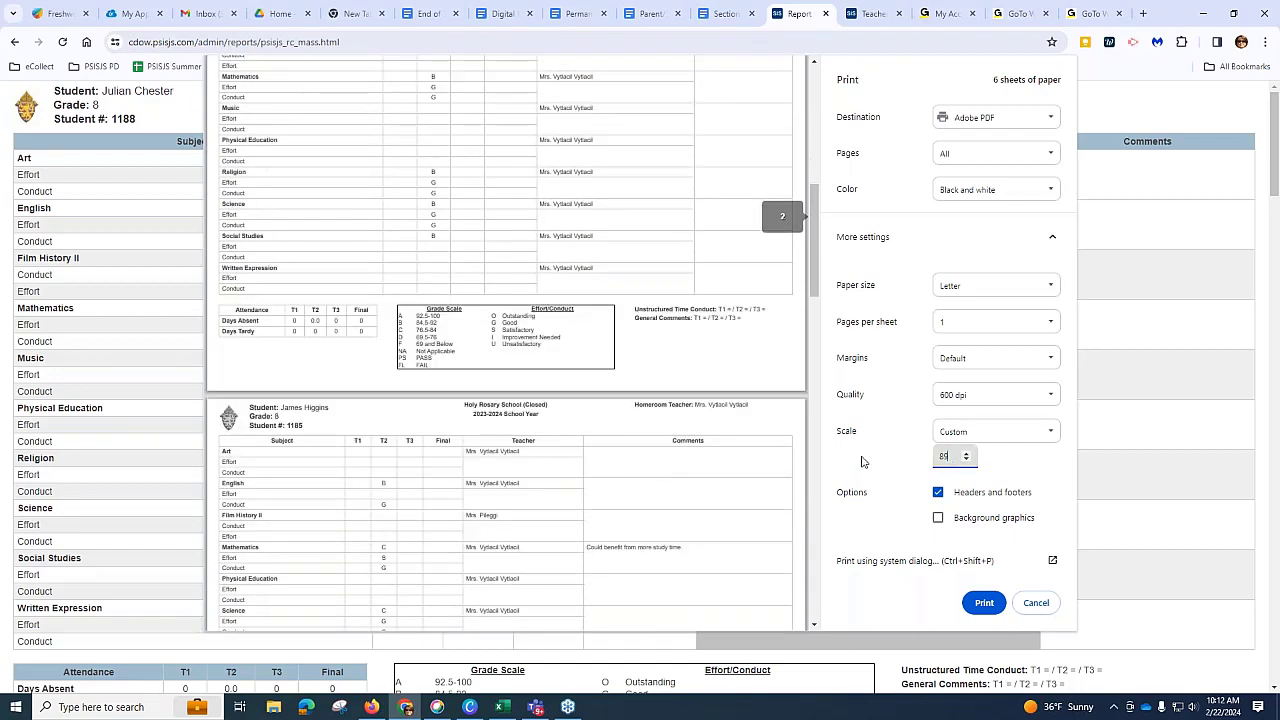
click(966, 460)
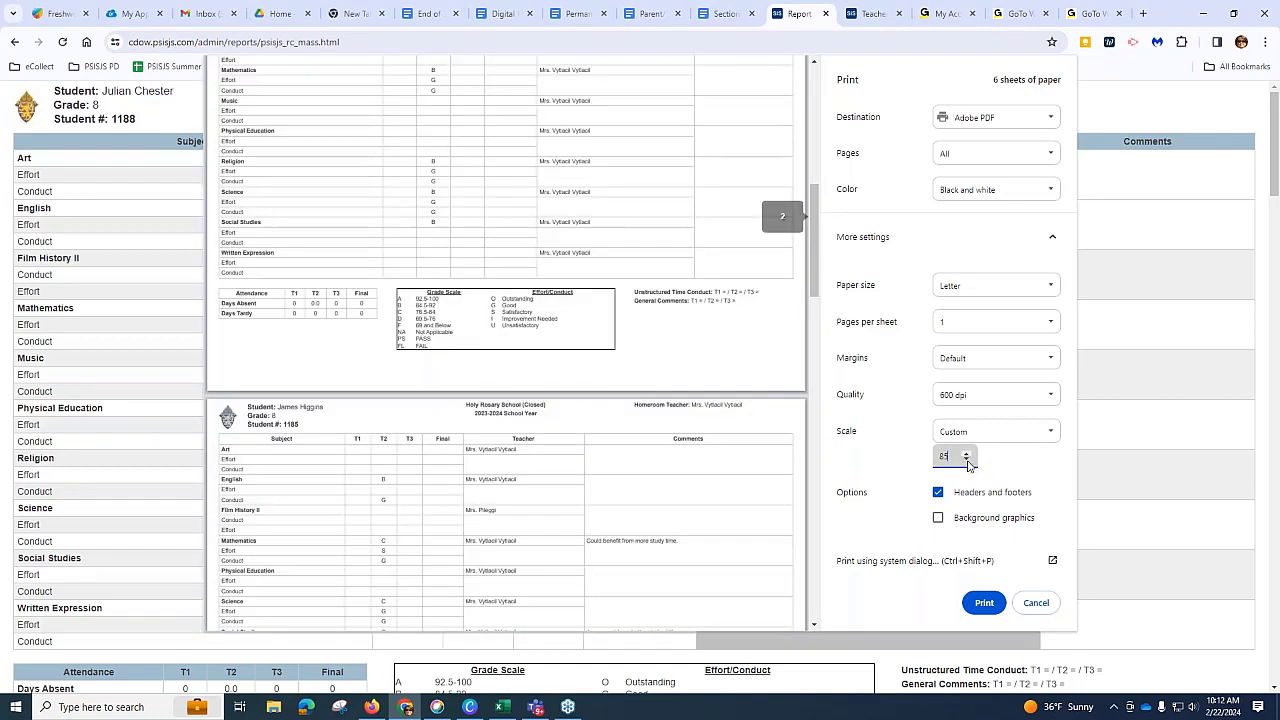
Step: Raise the custom print scale to 88 and then back to 90 while checking the report card layout
click(967, 453)
click(967, 453)
click(967, 453)
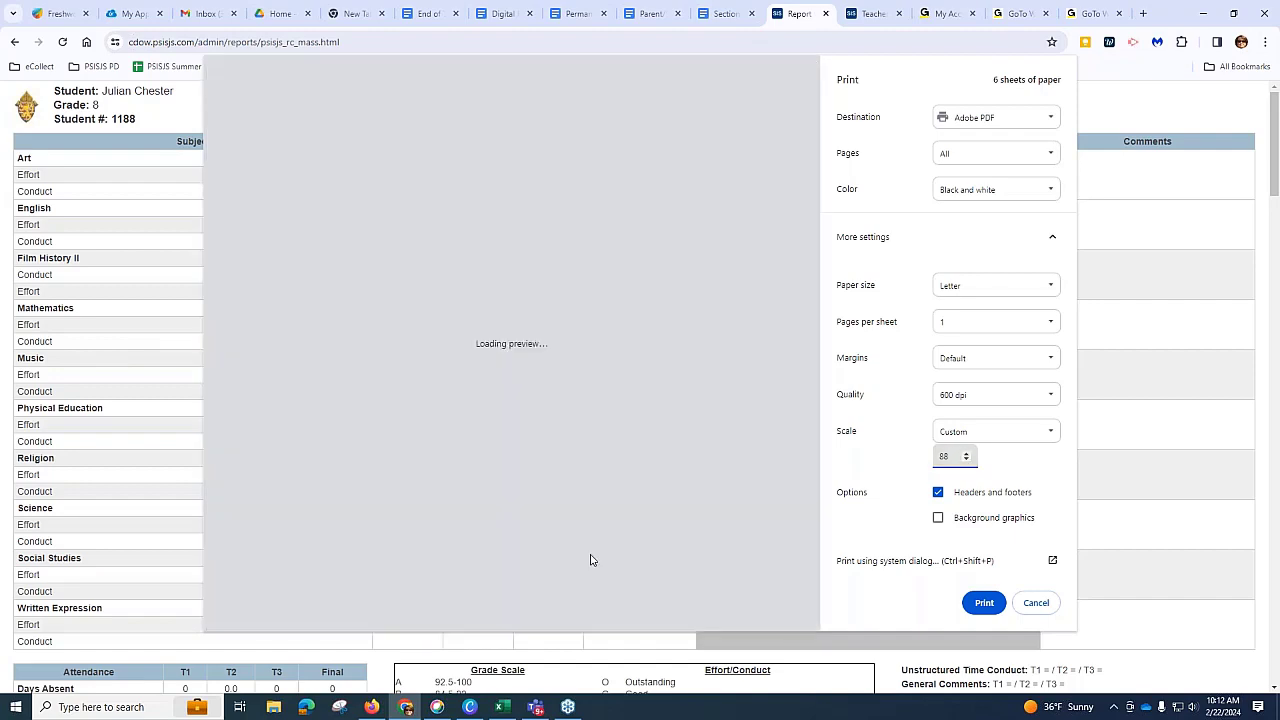
scroll(611, 533, down, 4)
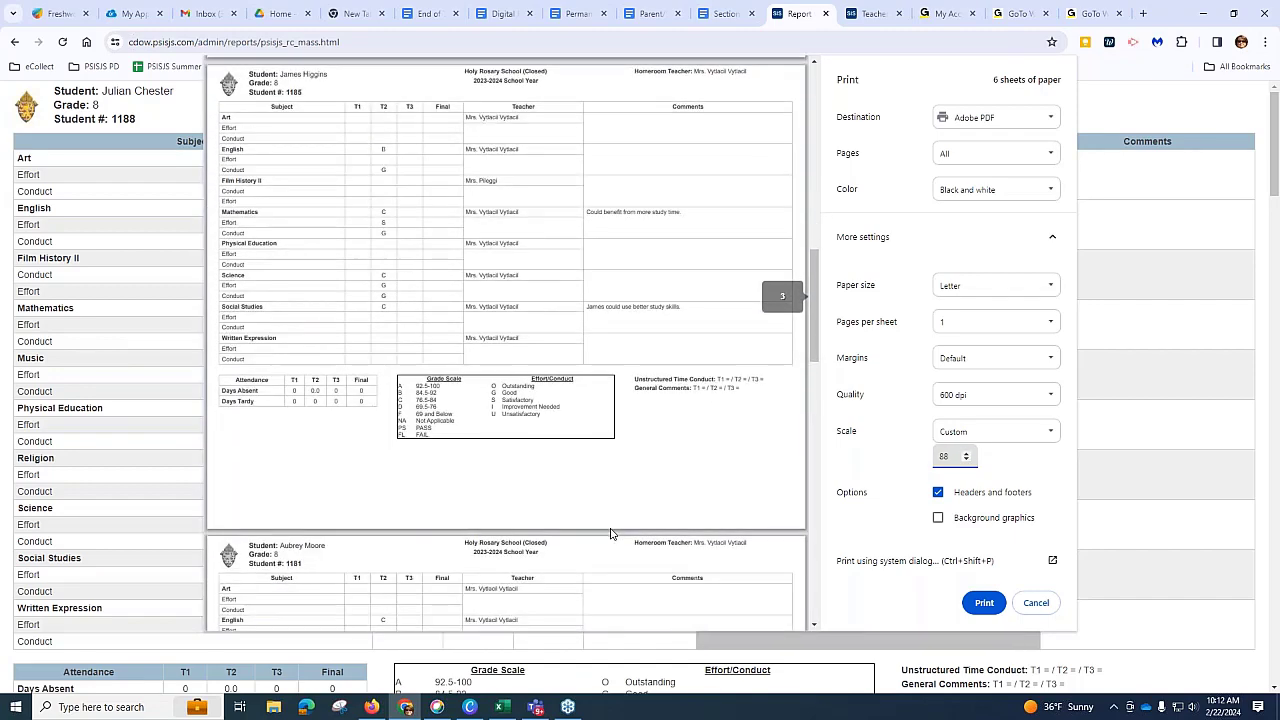
click(966, 453)
click(966, 453)
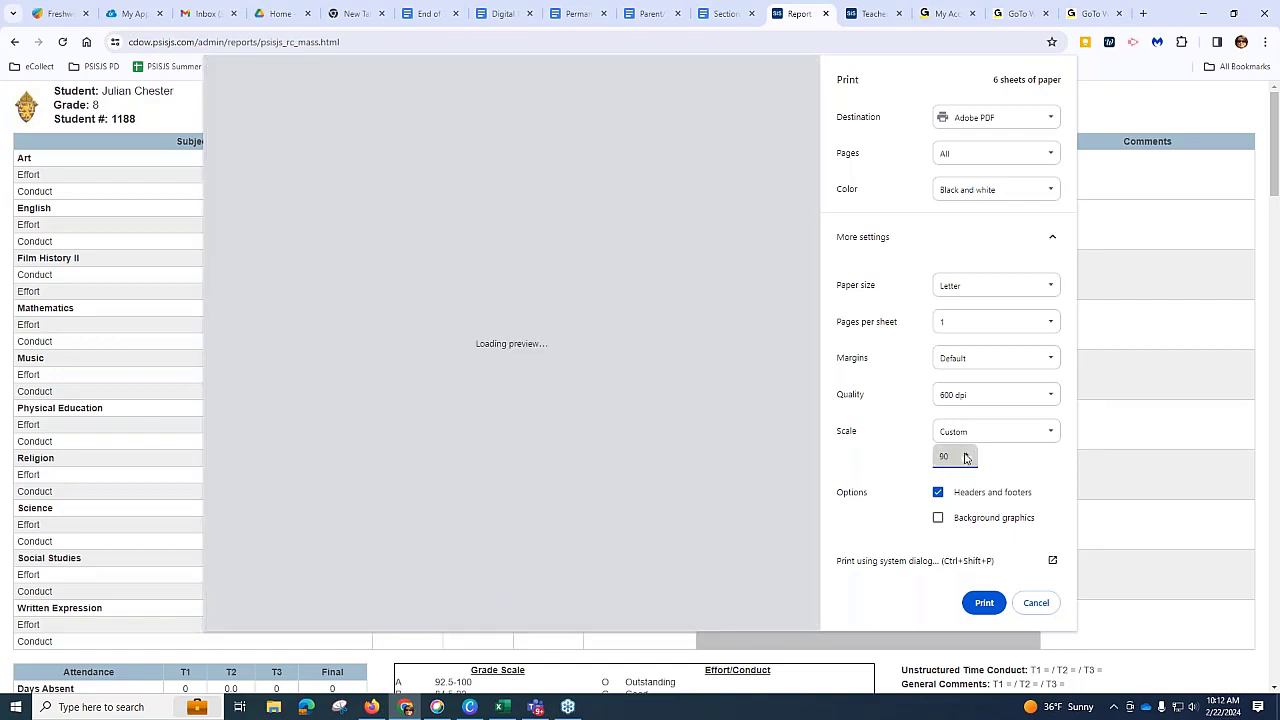
Step: Examine the students' report cards in the print preview to check whether each one fits on its own page
scroll(670, 494, down, 1)
scroll(670, 494, down, 6)
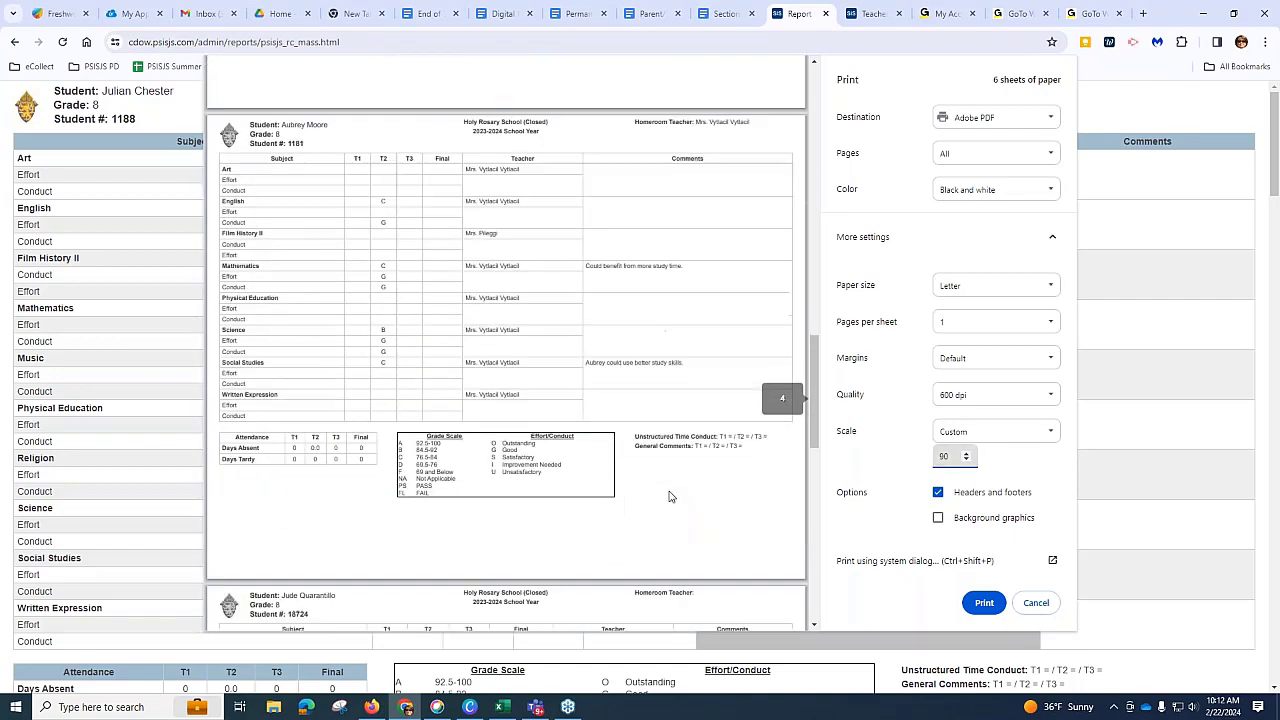
scroll(670, 494, down, 3)
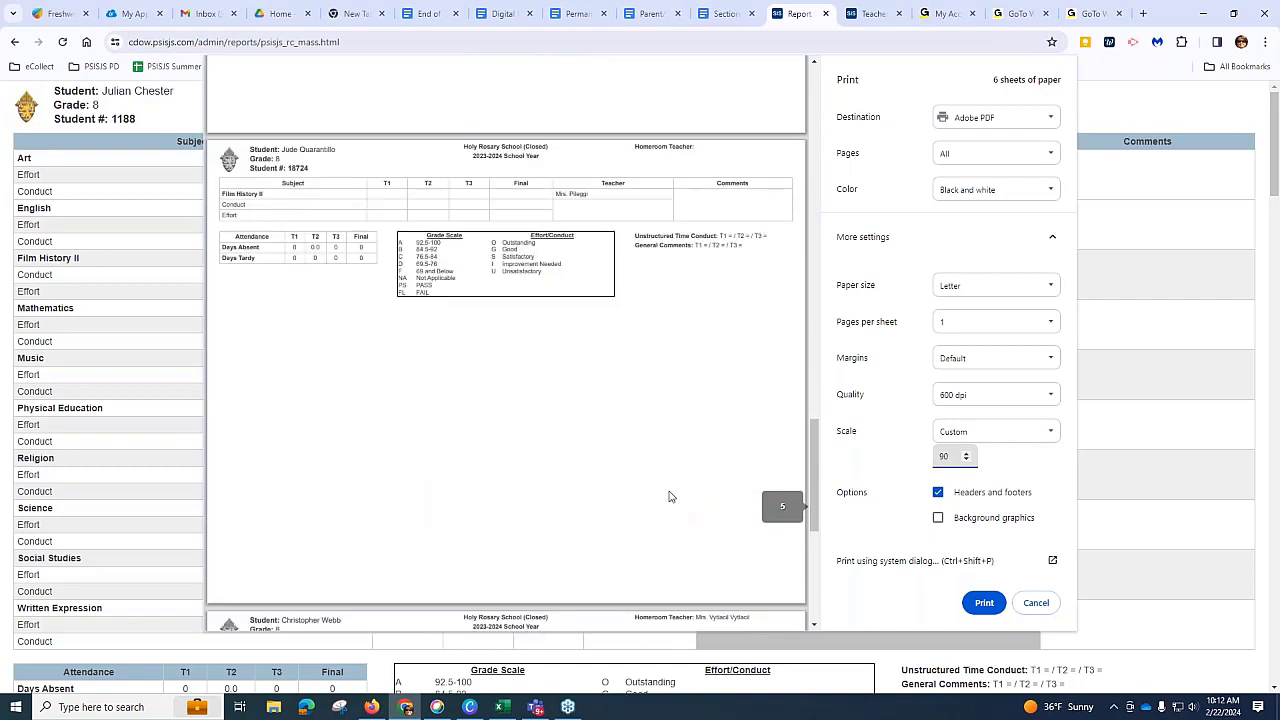
scroll(670, 497, up, 3)
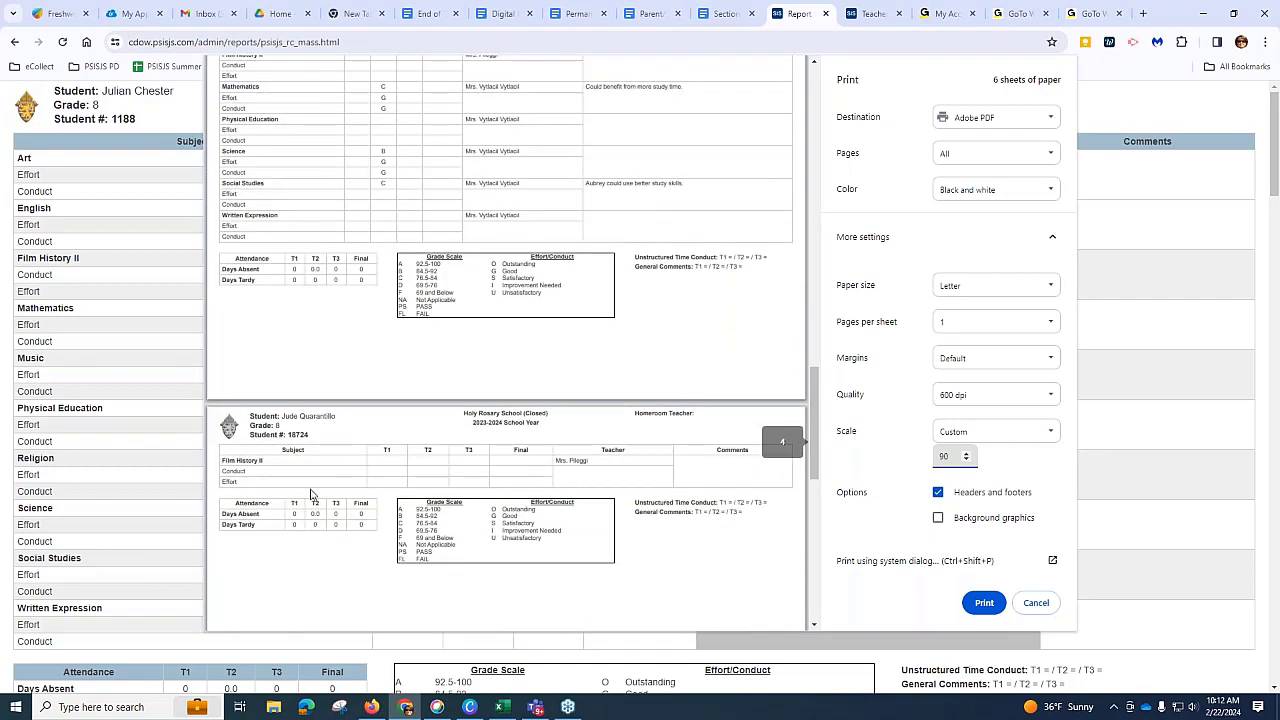
scroll(420, 494, up, 6)
scroll(415, 482, down, 5)
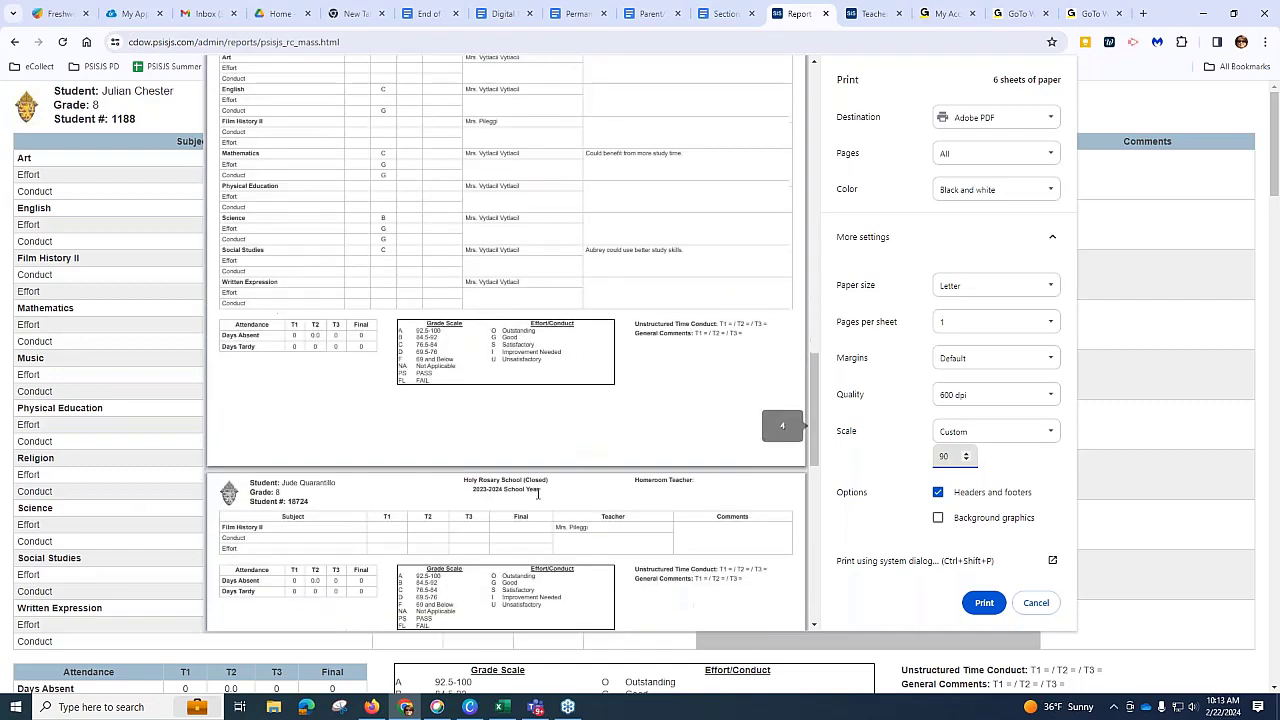
scroll(329, 490, down, 2)
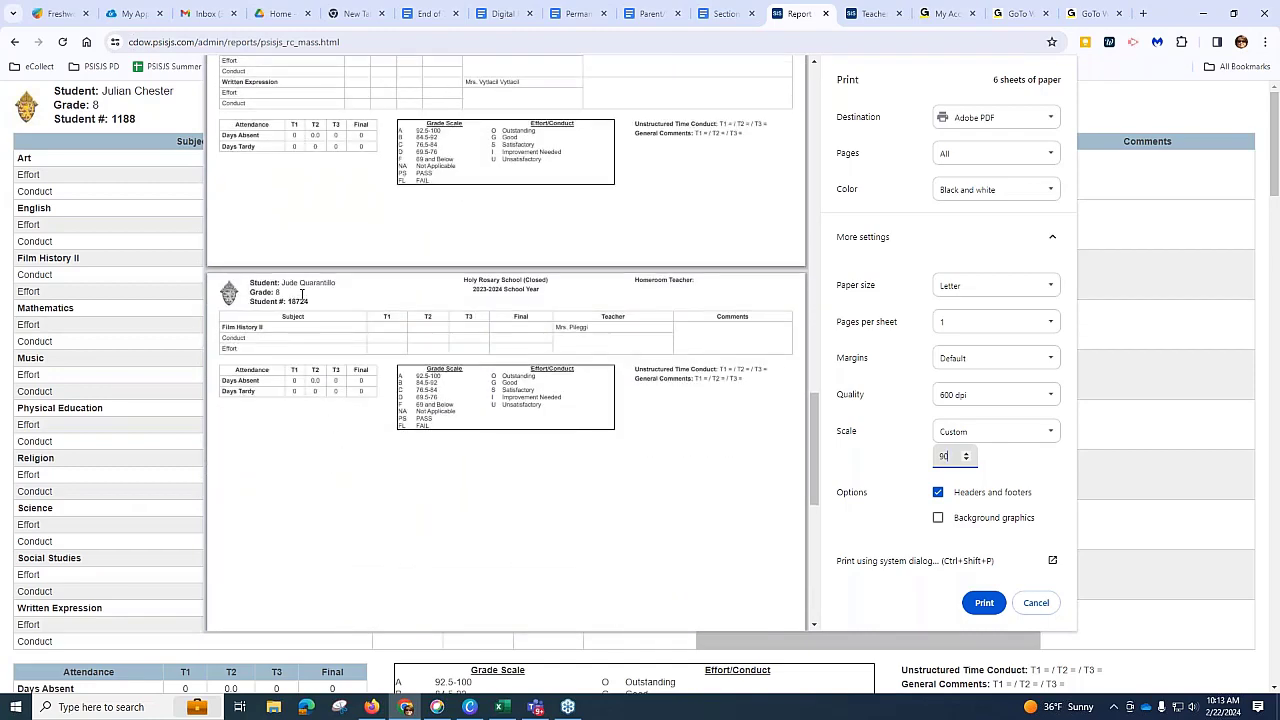
drag(282, 284, 349, 283)
click(350, 285)
scroll(660, 572, down, 10)
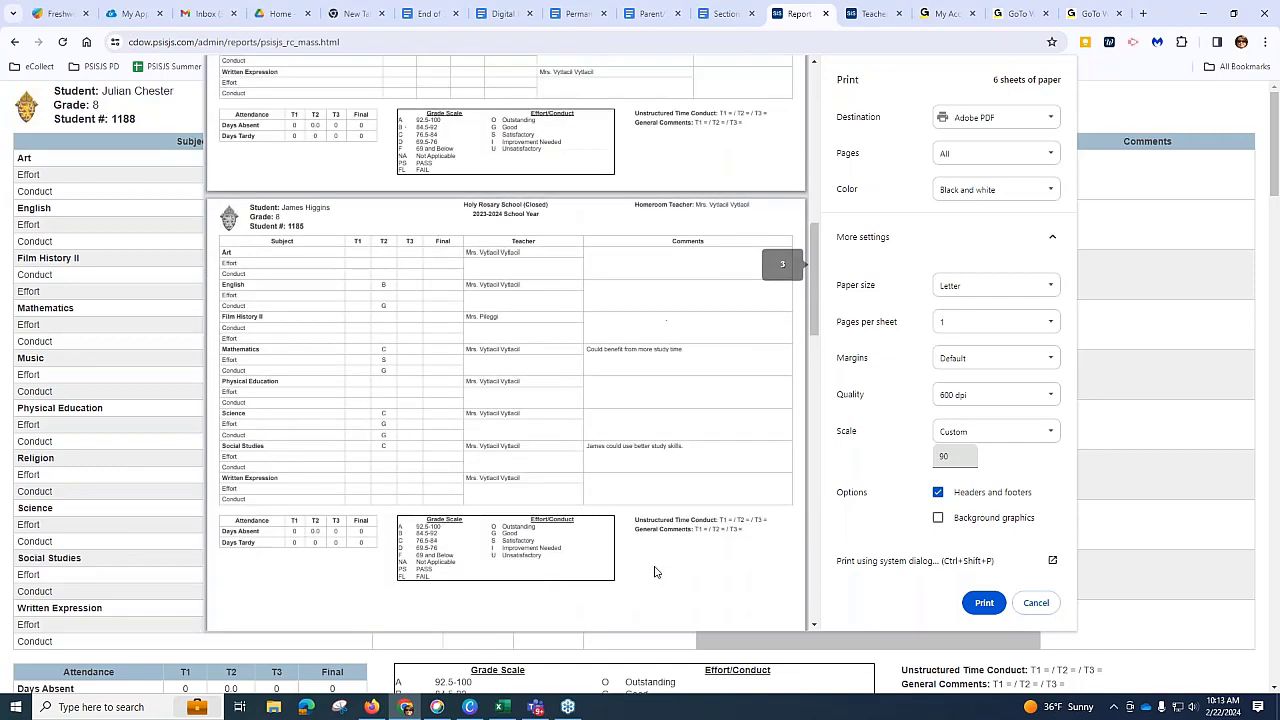
scroll(655, 572, up, 3)
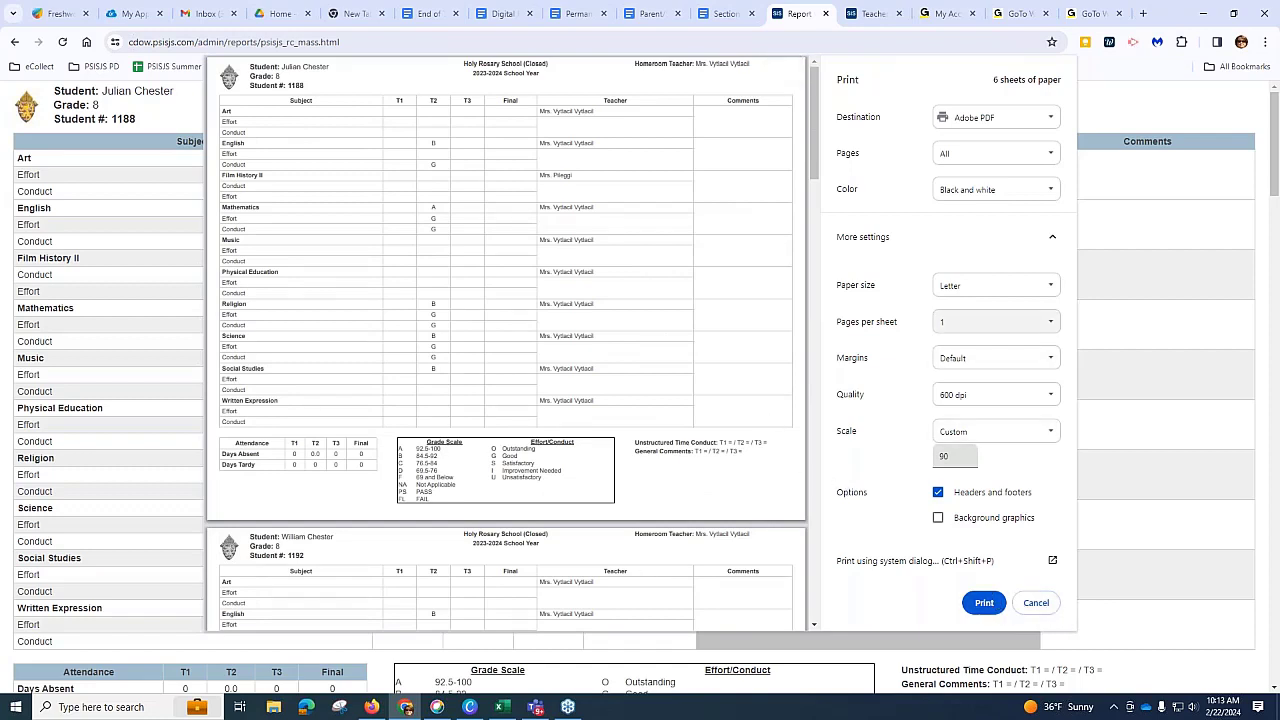
Step: Set the print destination to HP Photosmart C4200 series and try the Custom margins option
click(1041, 121)
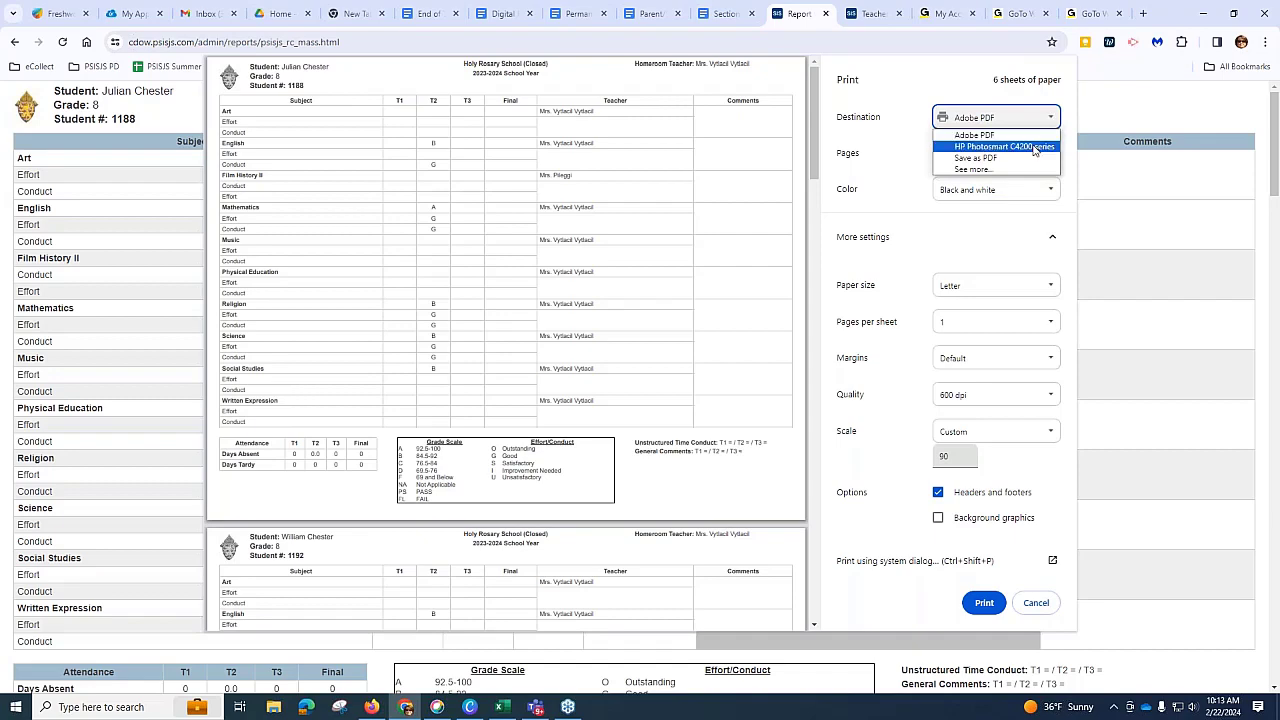
click(1000, 147)
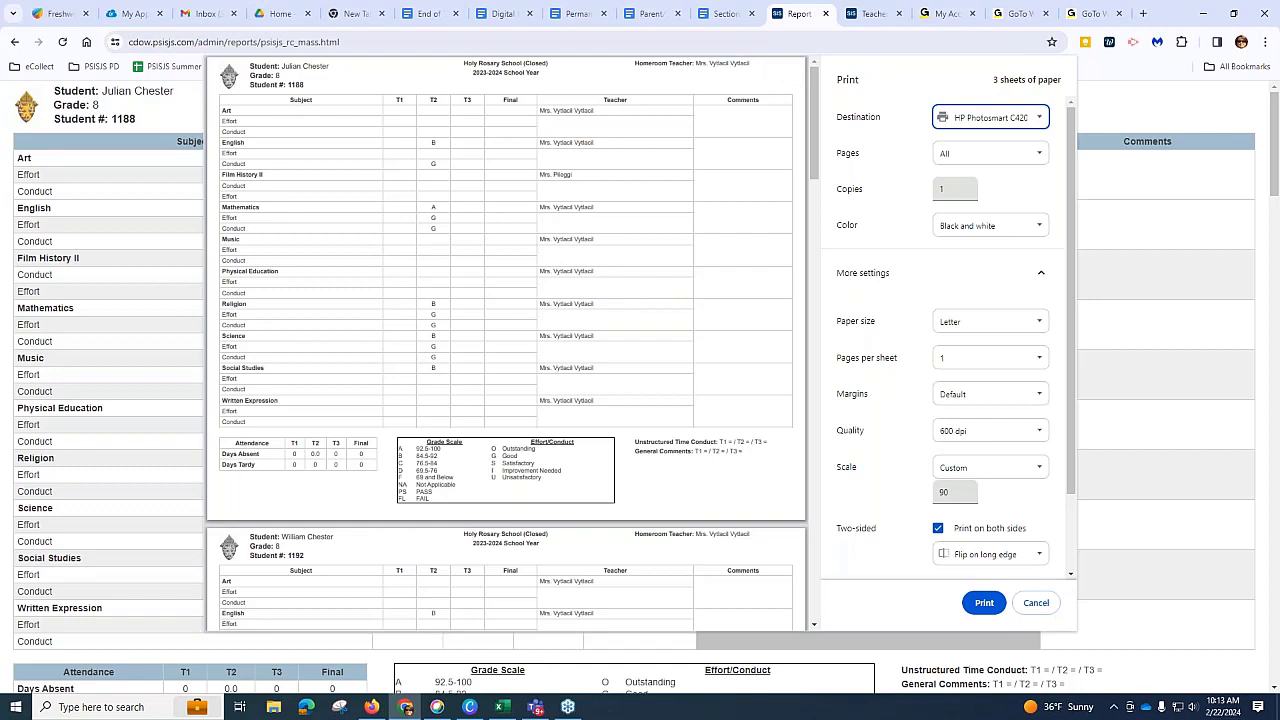
click(999, 396)
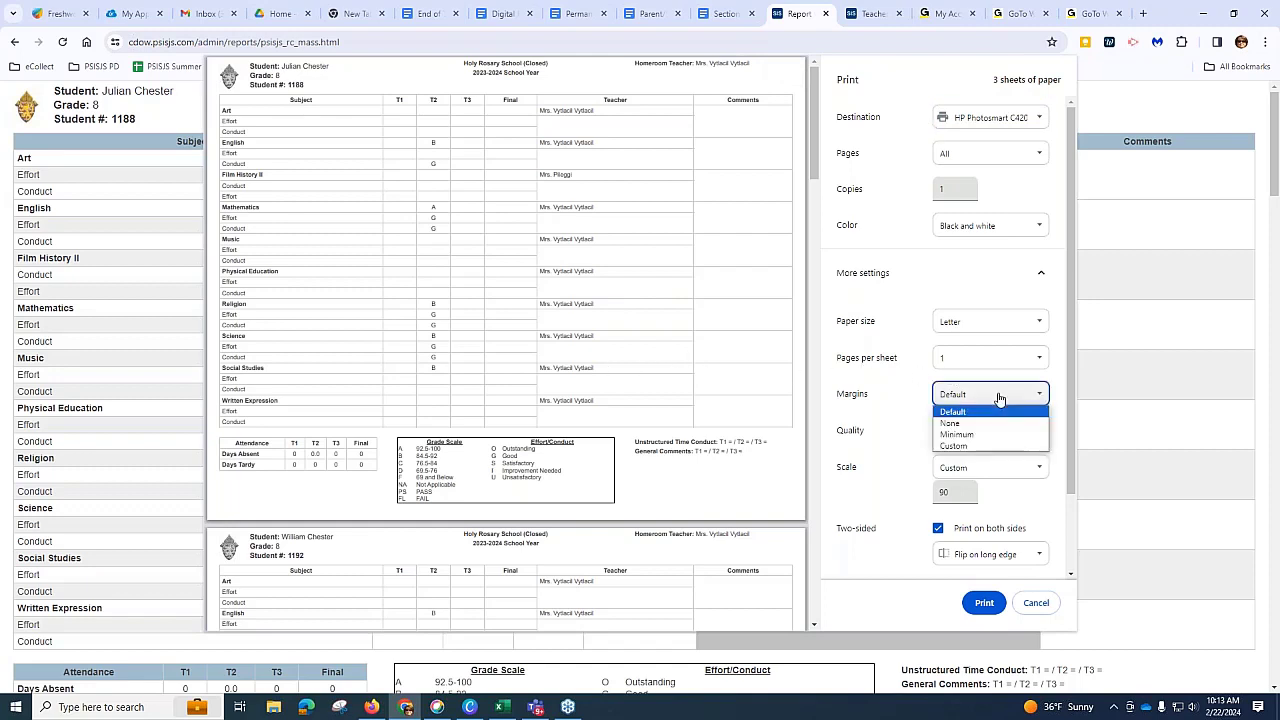
click(974, 447)
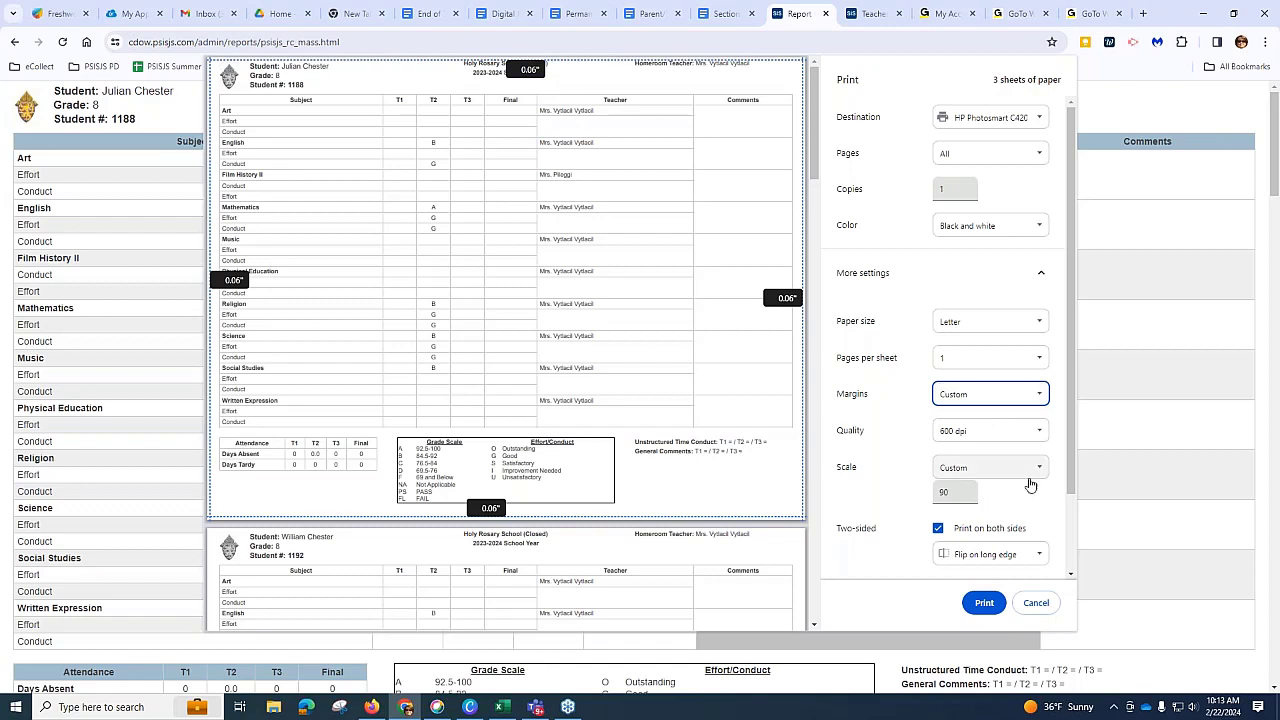
Step: Set the print margins back to Default and cancel printing the report cards
scroll(1005, 484, down, 2)
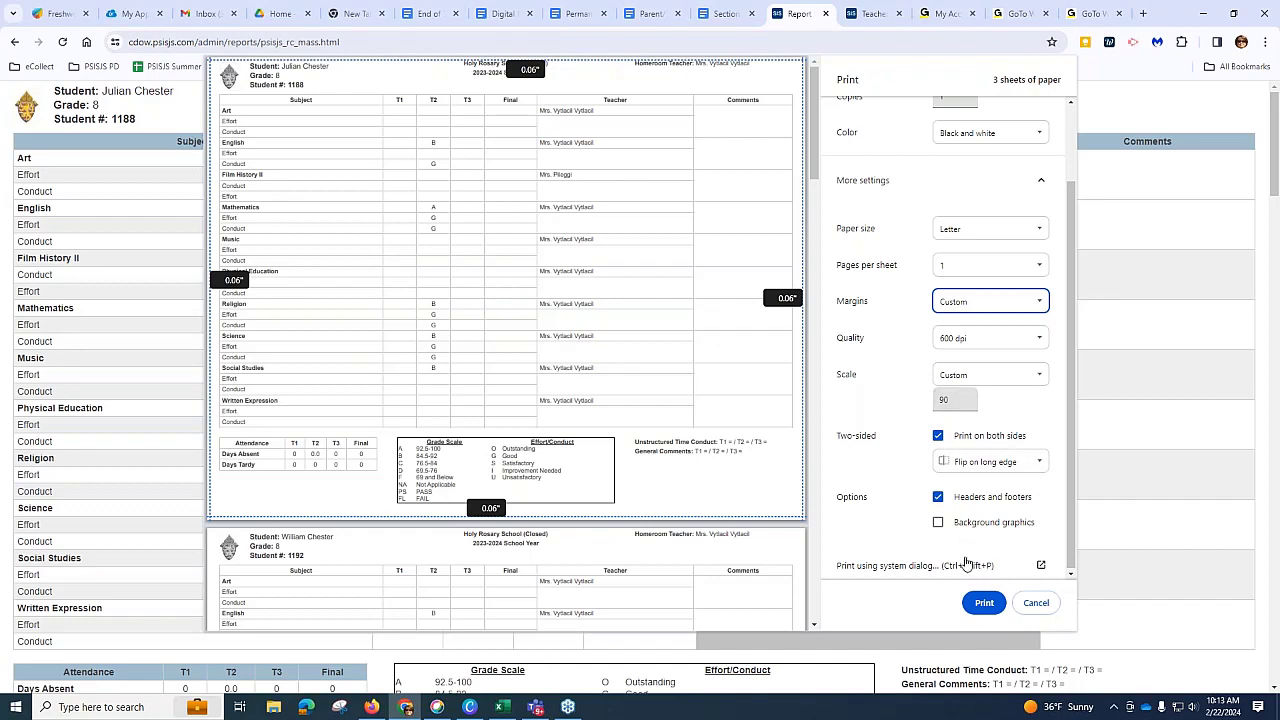
click(1040, 305)
click(953, 319)
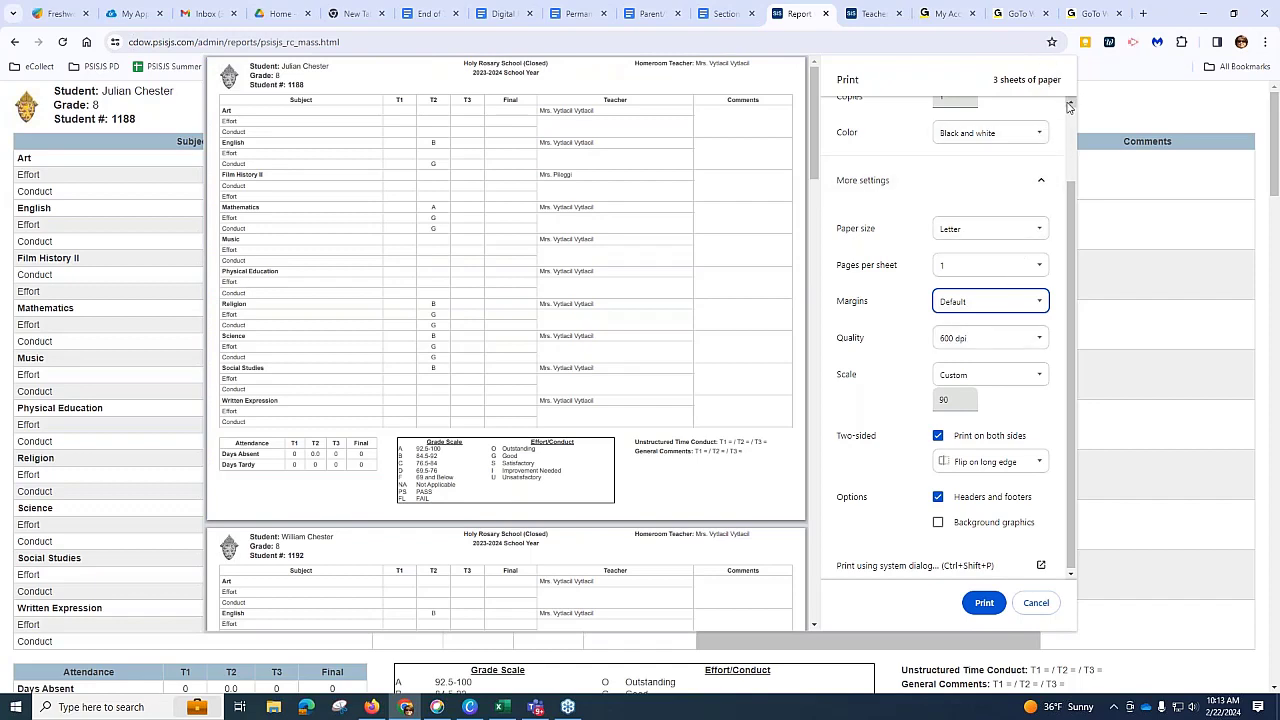
click(1093, 88)
click(1030, 610)
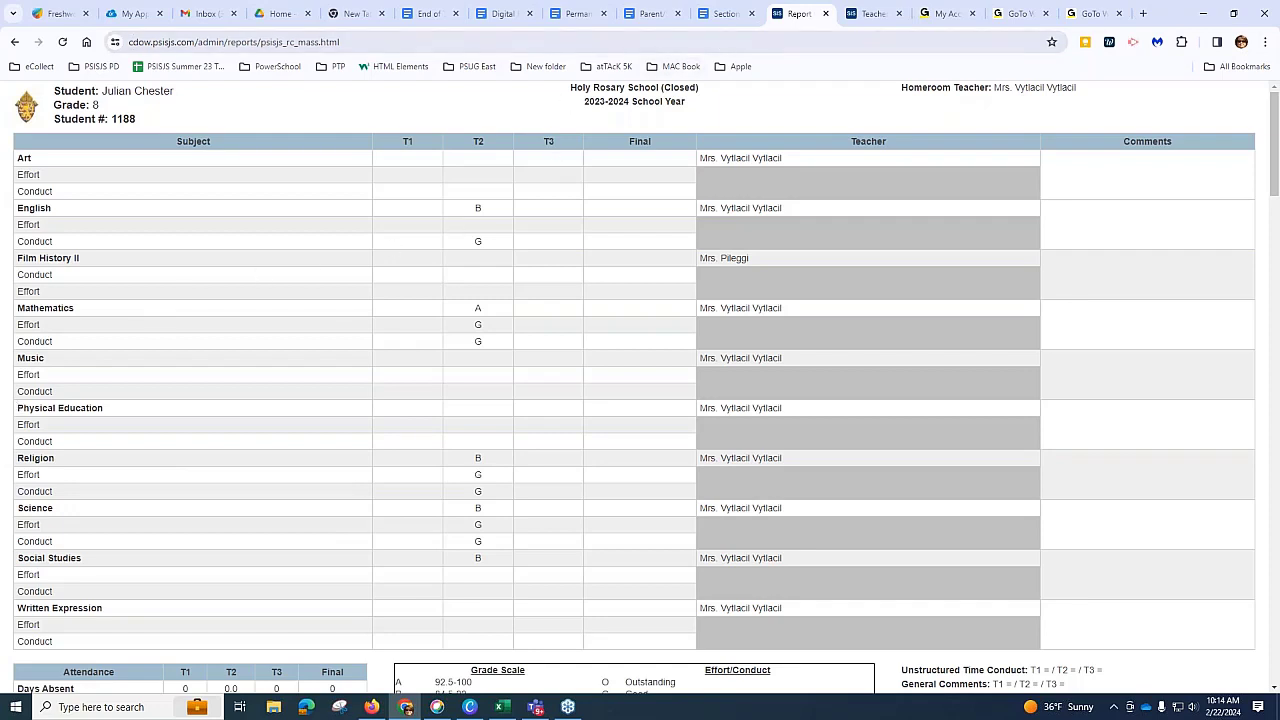
Step: Return to the PowerSchool Start Page and consult the Digital Report Cards item in the End of Term document
click(15, 43)
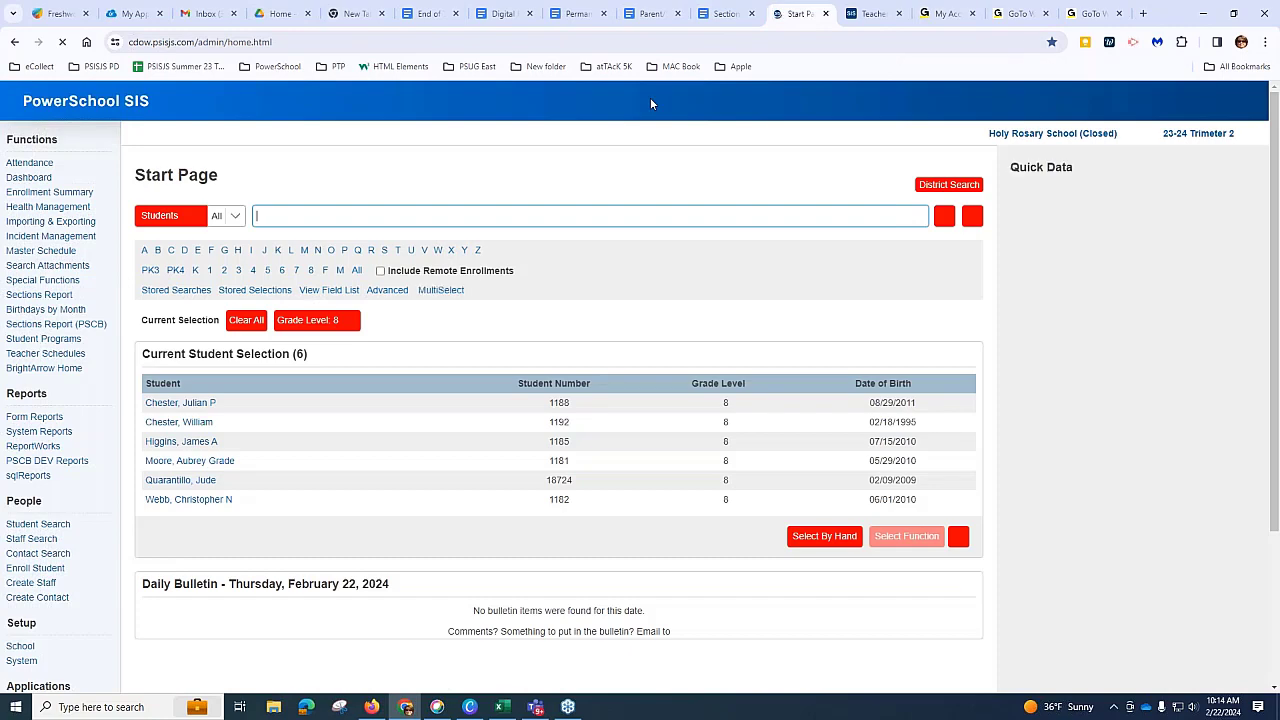
key(ctrl+plus)
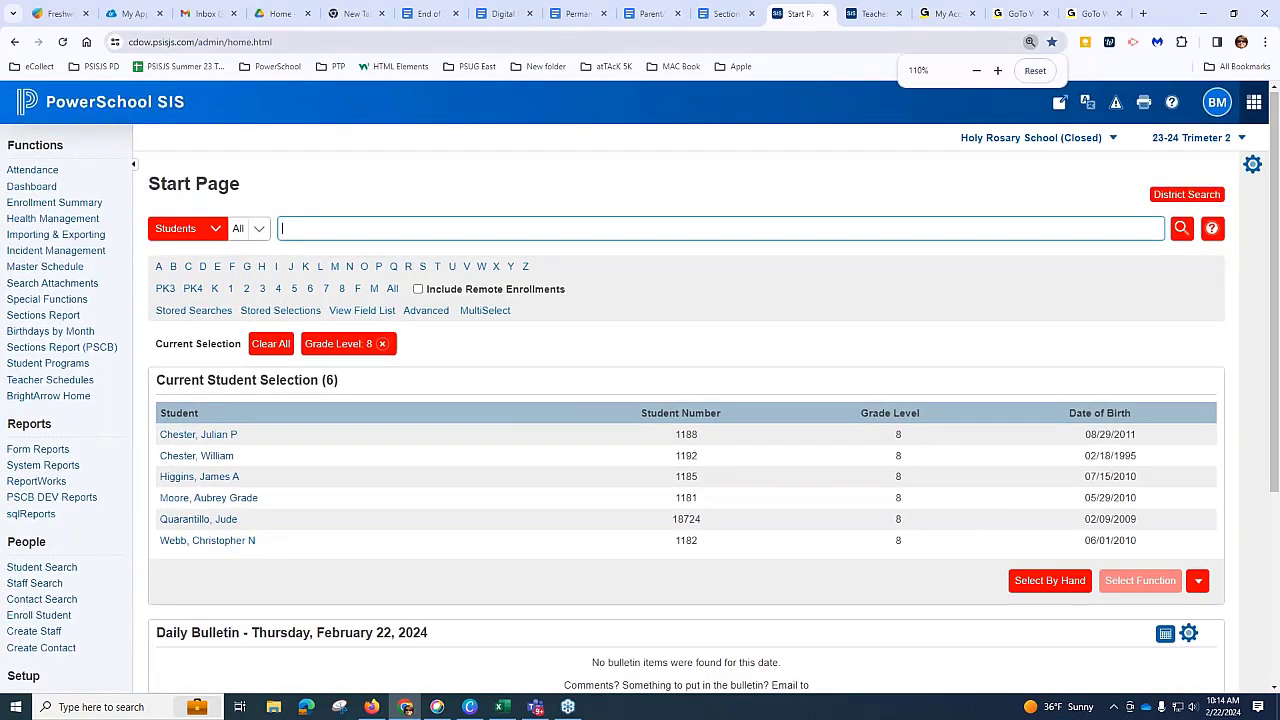
click(440, 16)
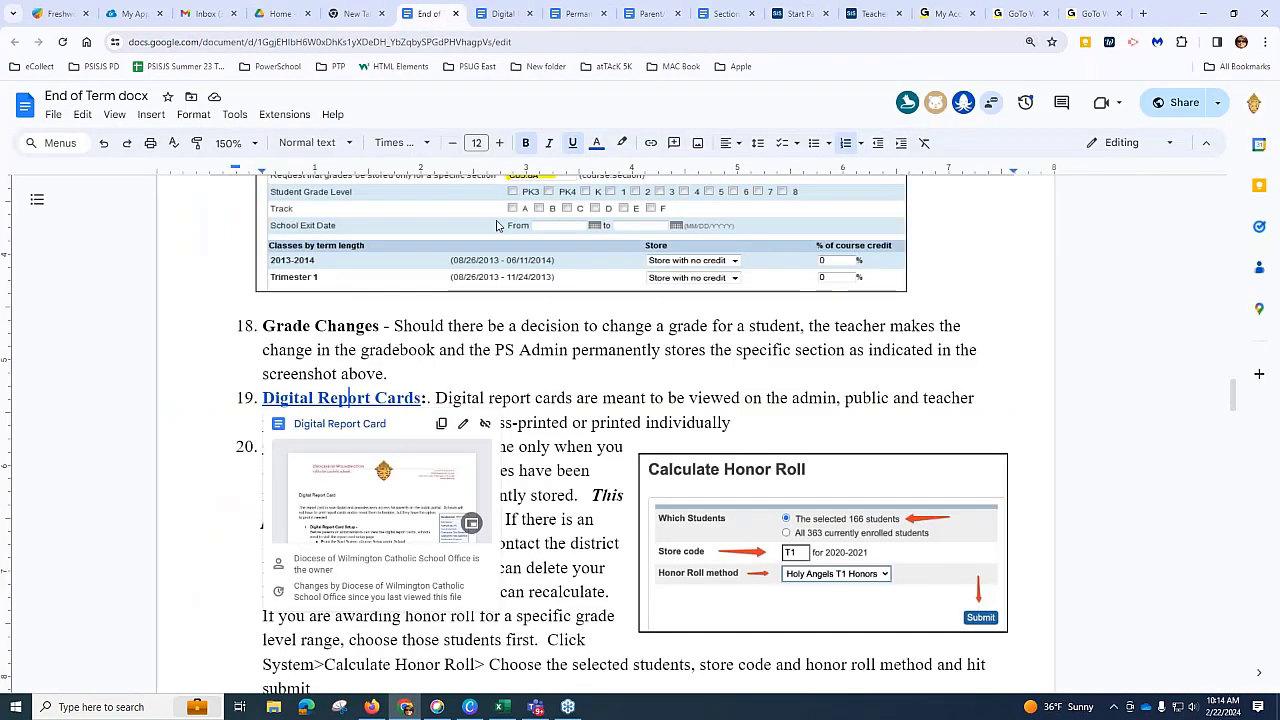
click(755, 365)
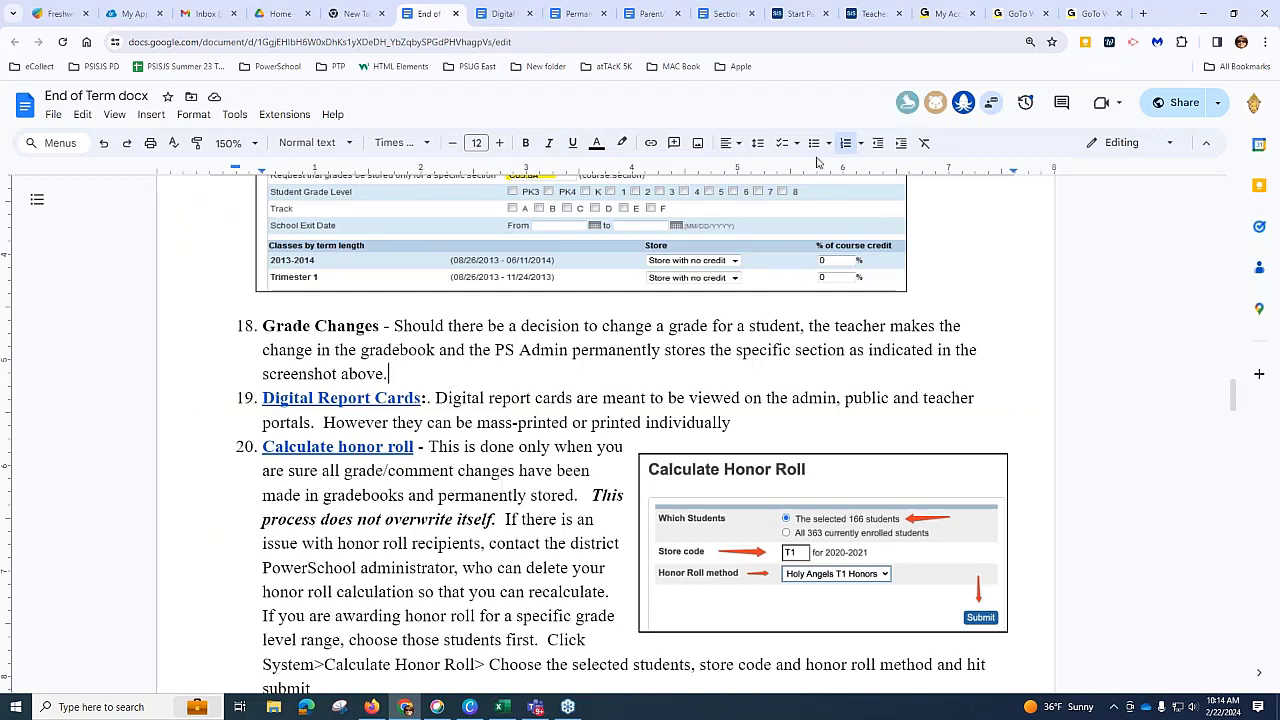
Step: Switch back to PowerSchool and open the System Reports list
click(801, 15)
scroll(43, 563, down, 2)
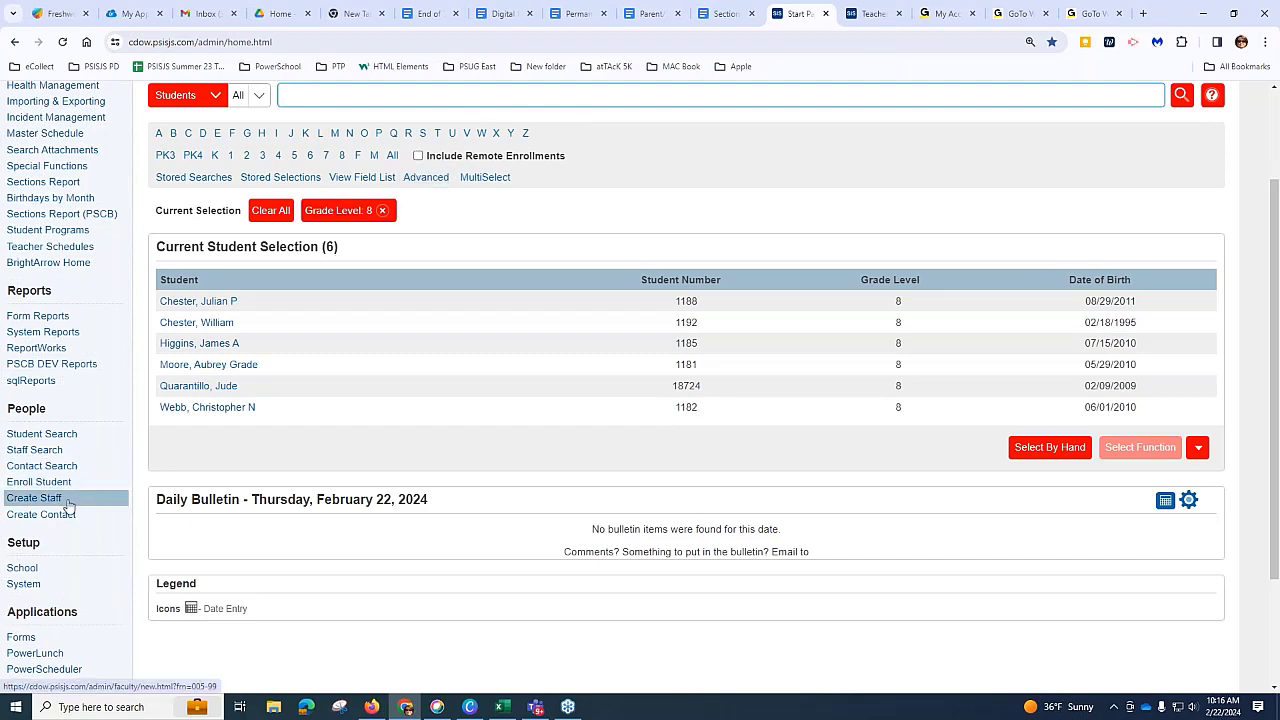
scroll(68, 500, down, 1)
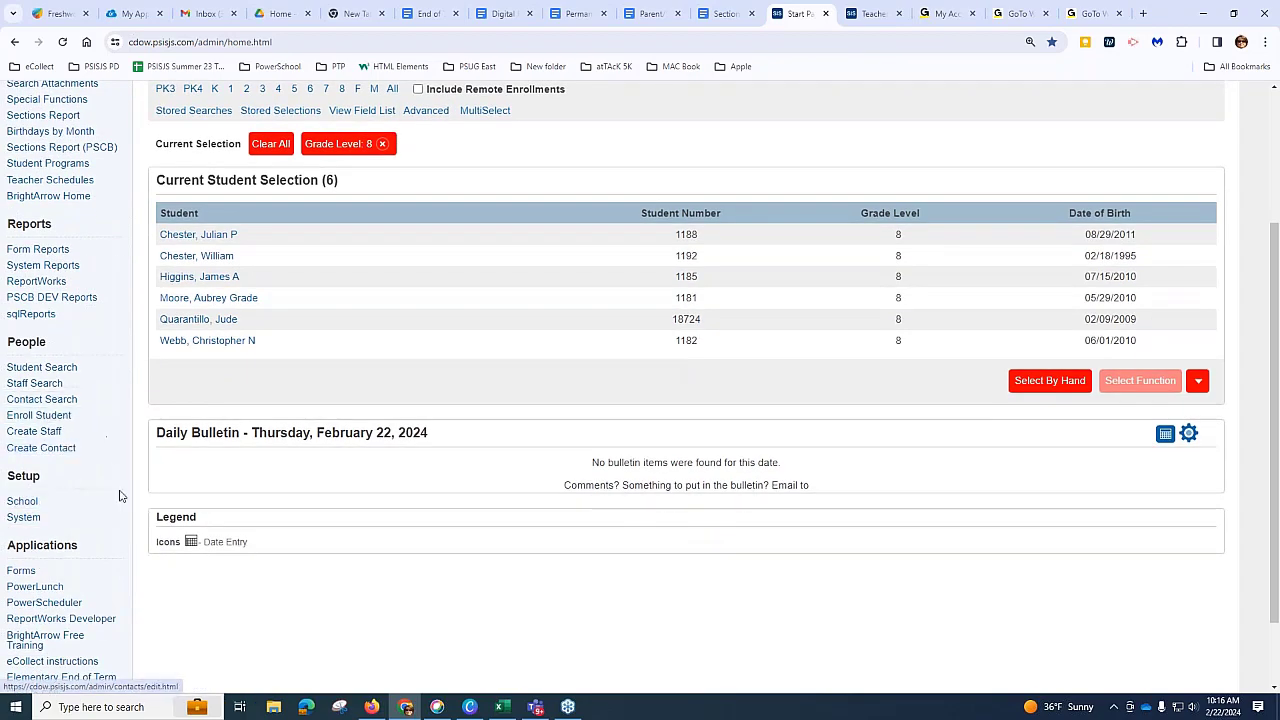
scroll(66, 398, up, 2)
click(63, 400)
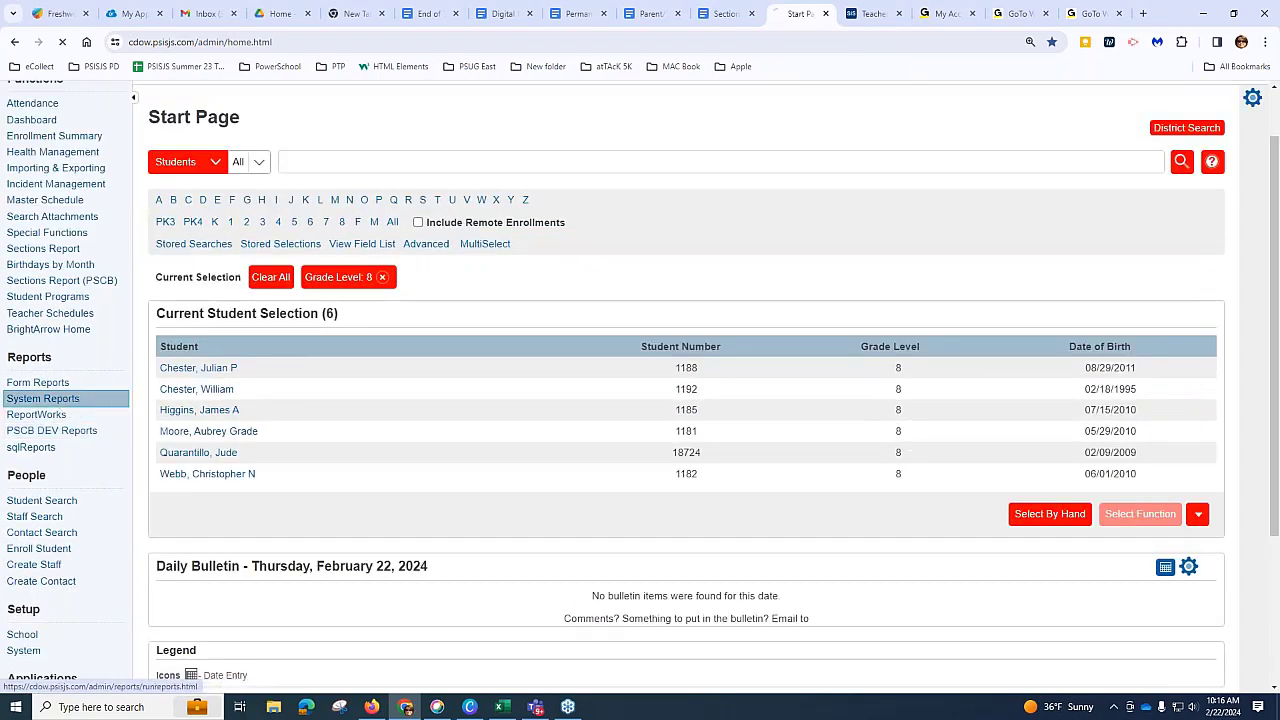
scroll(390, 433, down, 10)
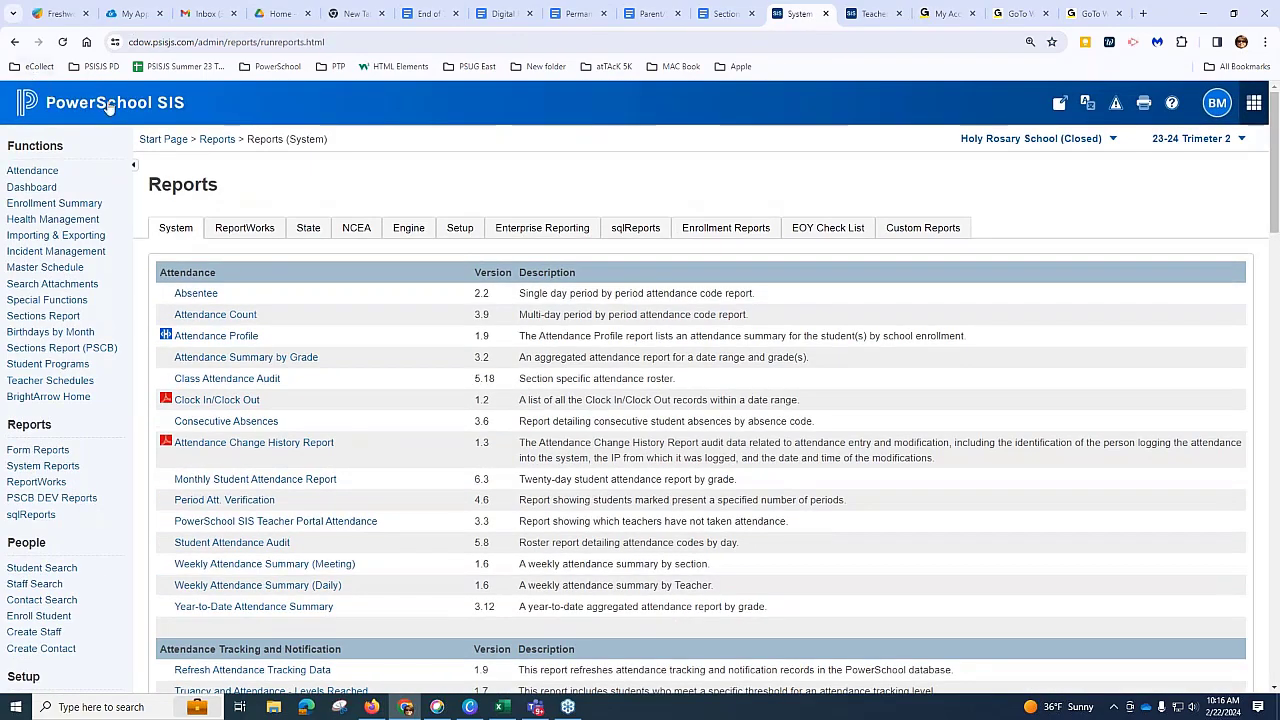
Step: Return to the PowerSchool Start Page and consult the Calculate honor roll item in the End of Term document
click(108, 107)
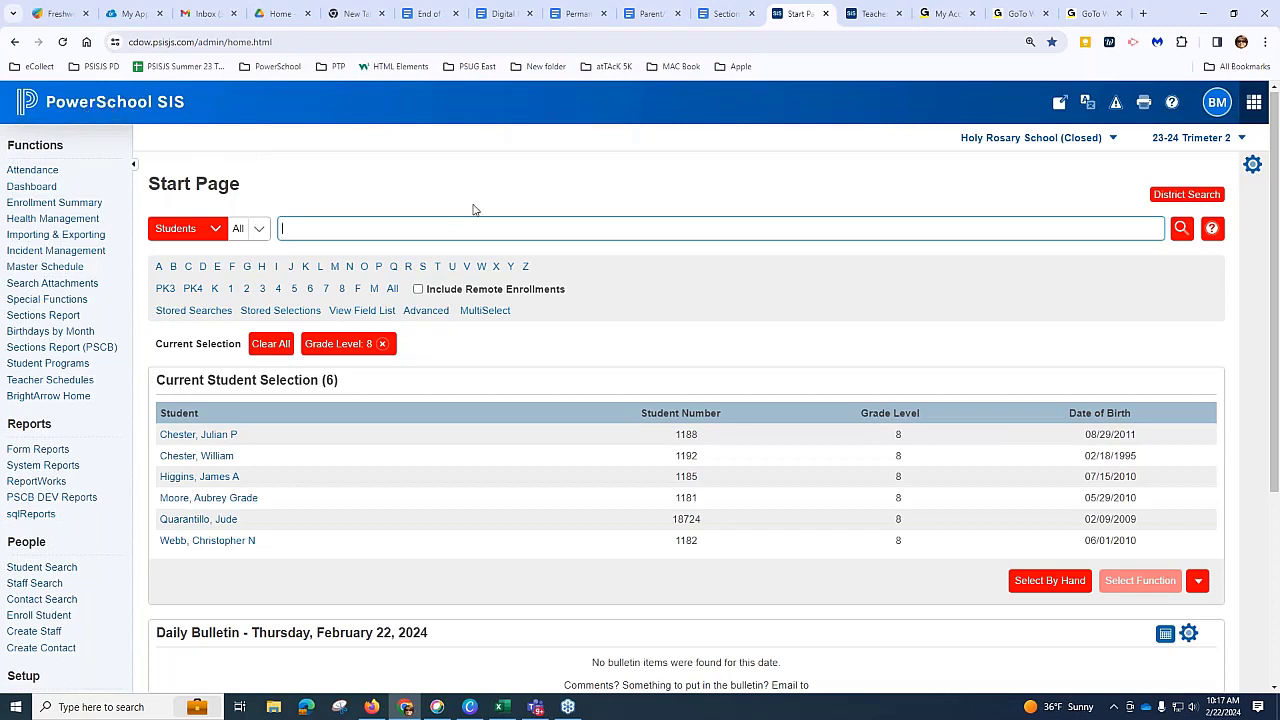
click(428, 13)
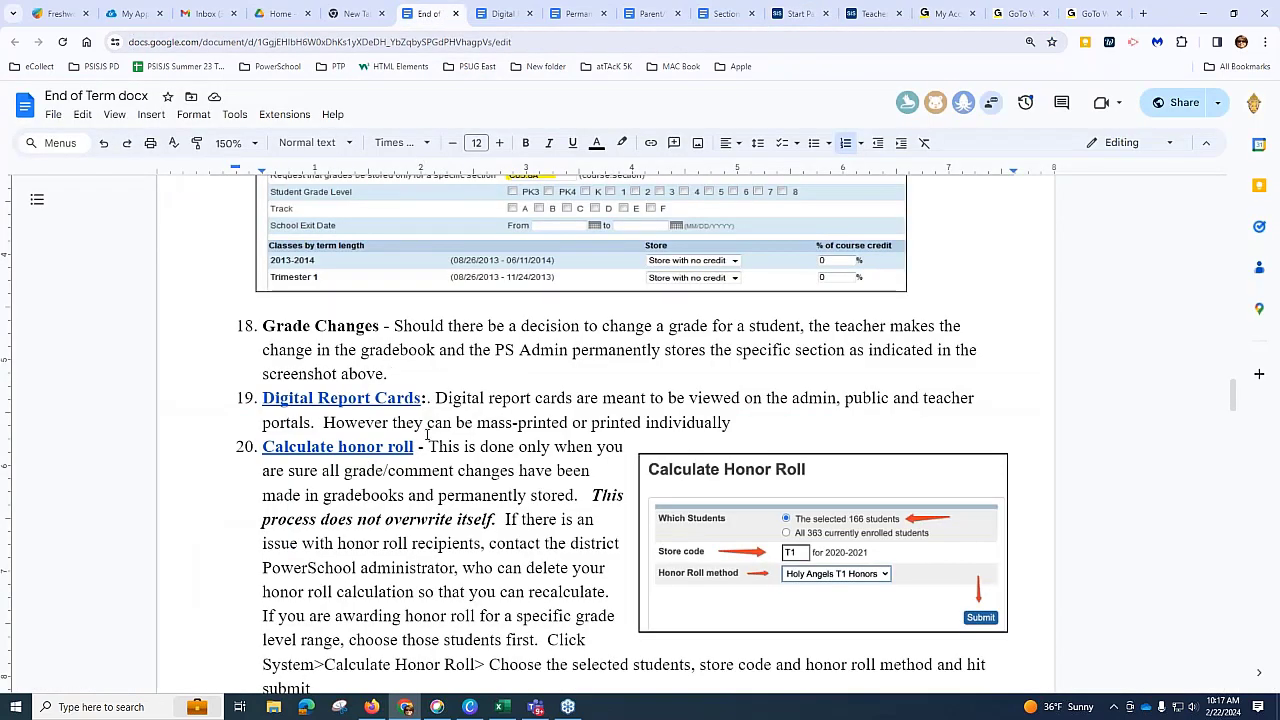
scroll(430, 430, down, 1)
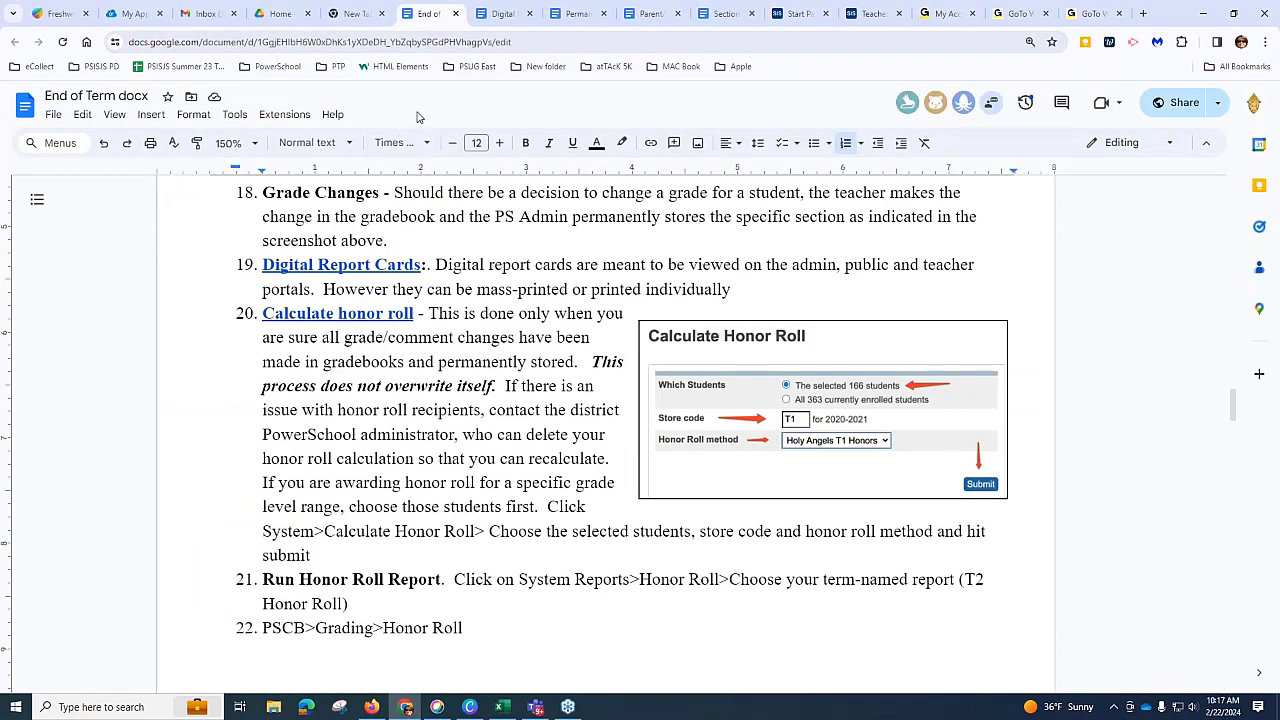
Step: Switch back to PowerSchool and open Report Card Setup from the Grading section of School Setup
click(799, 15)
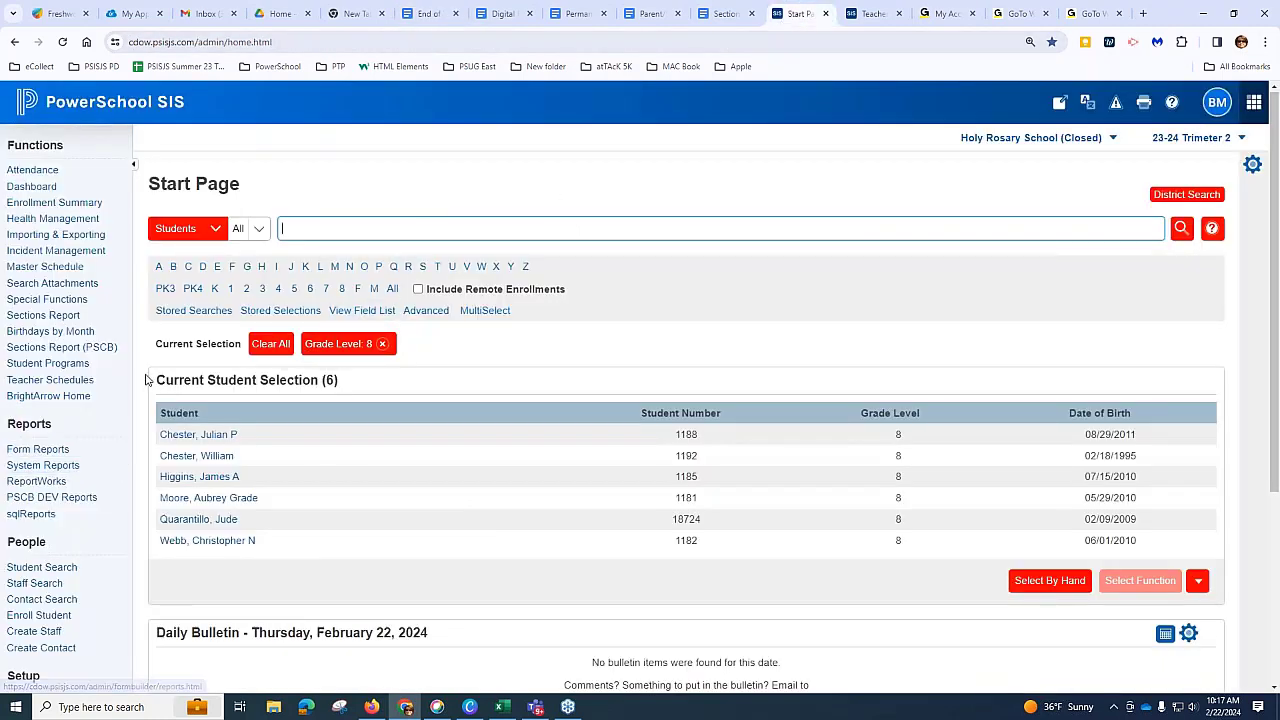
scroll(98, 487, down, 2)
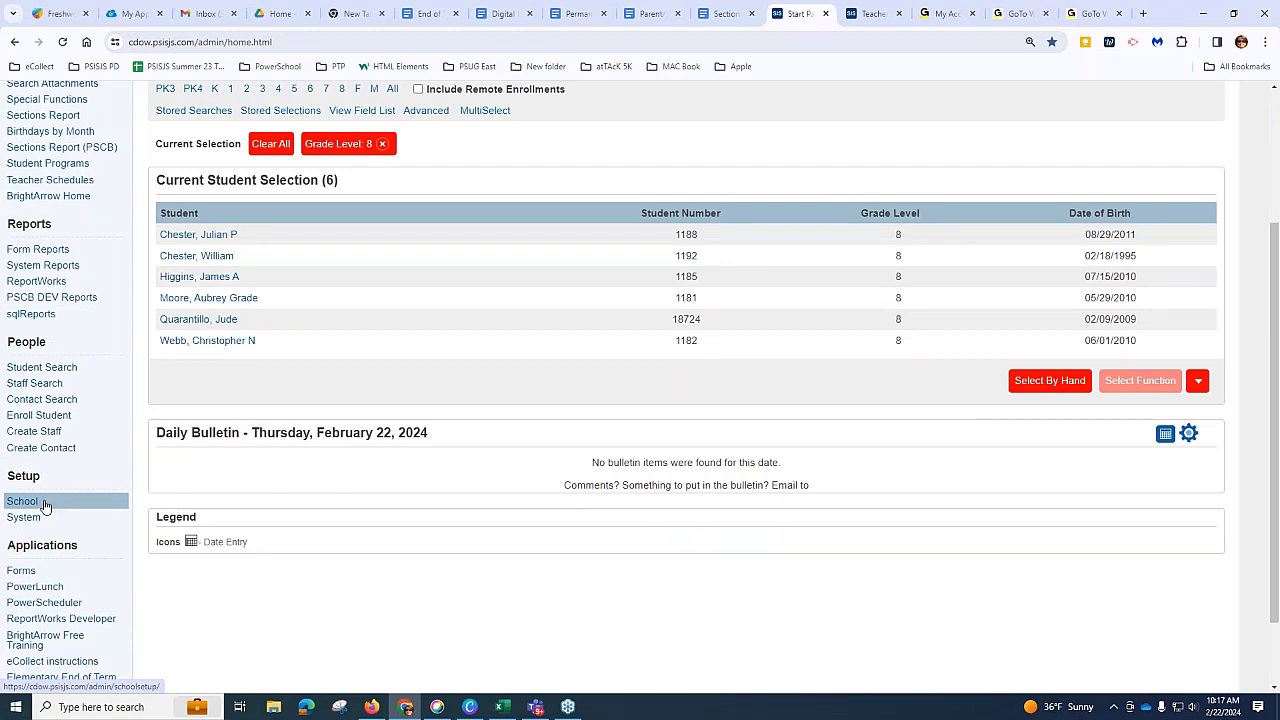
key(ctrl+plus)
key(ctrl+plus)
click(30, 558)
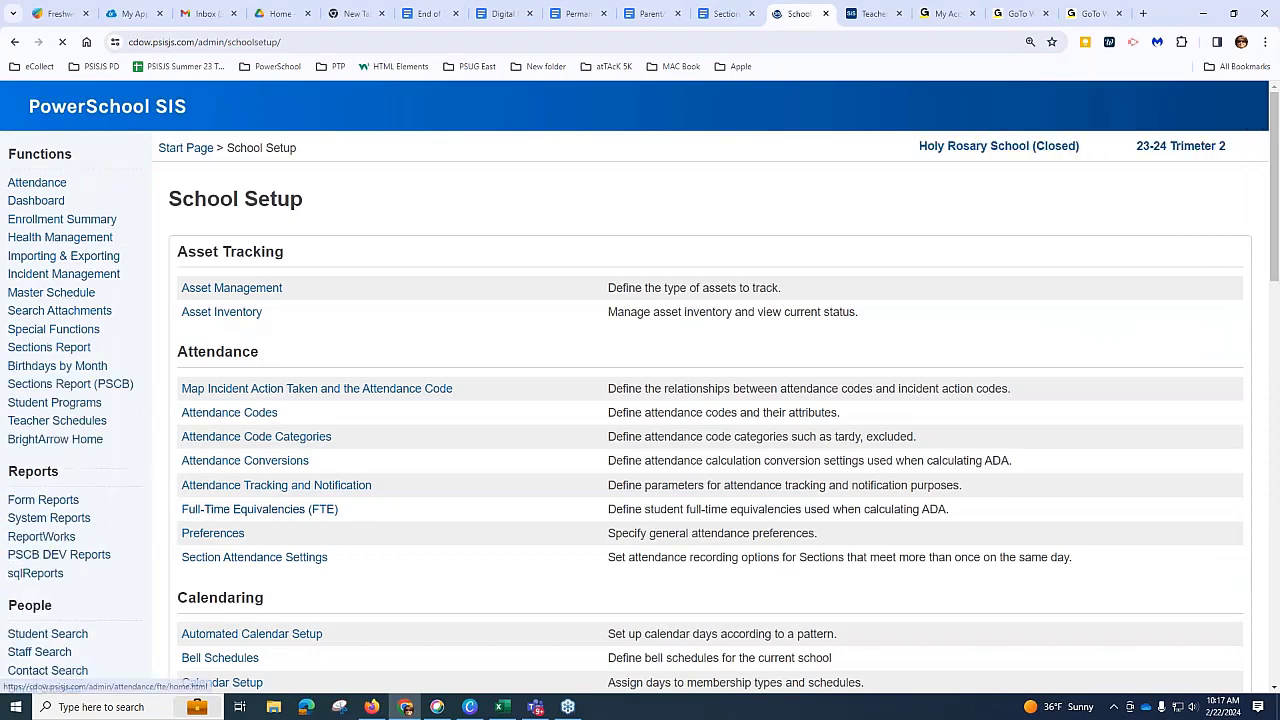
scroll(409, 404, down, 4)
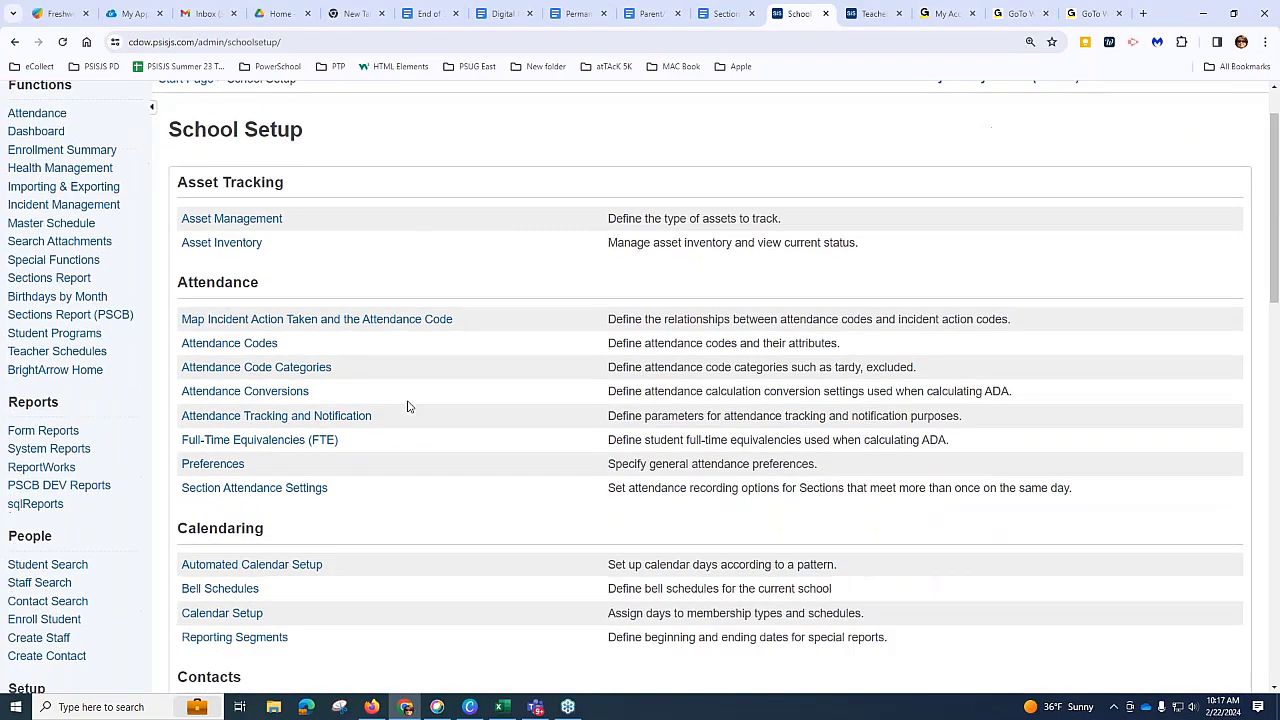
scroll(409, 404, down, 3)
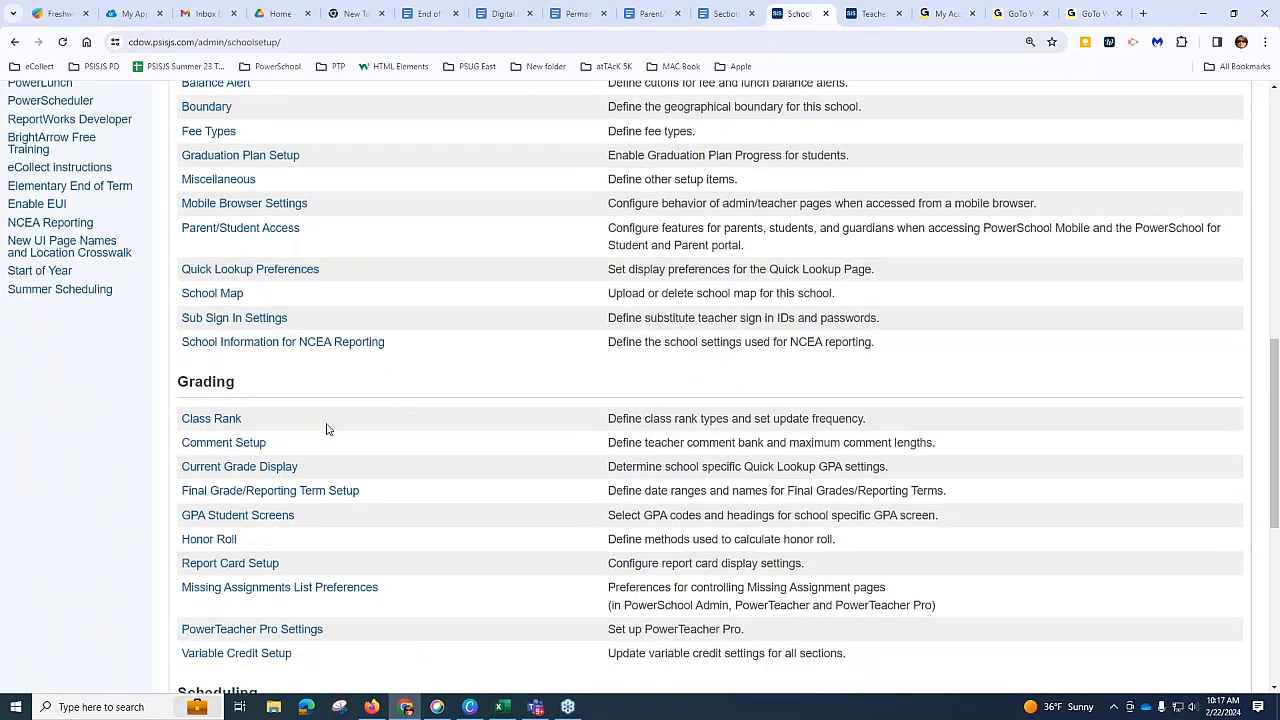
click(217, 563)
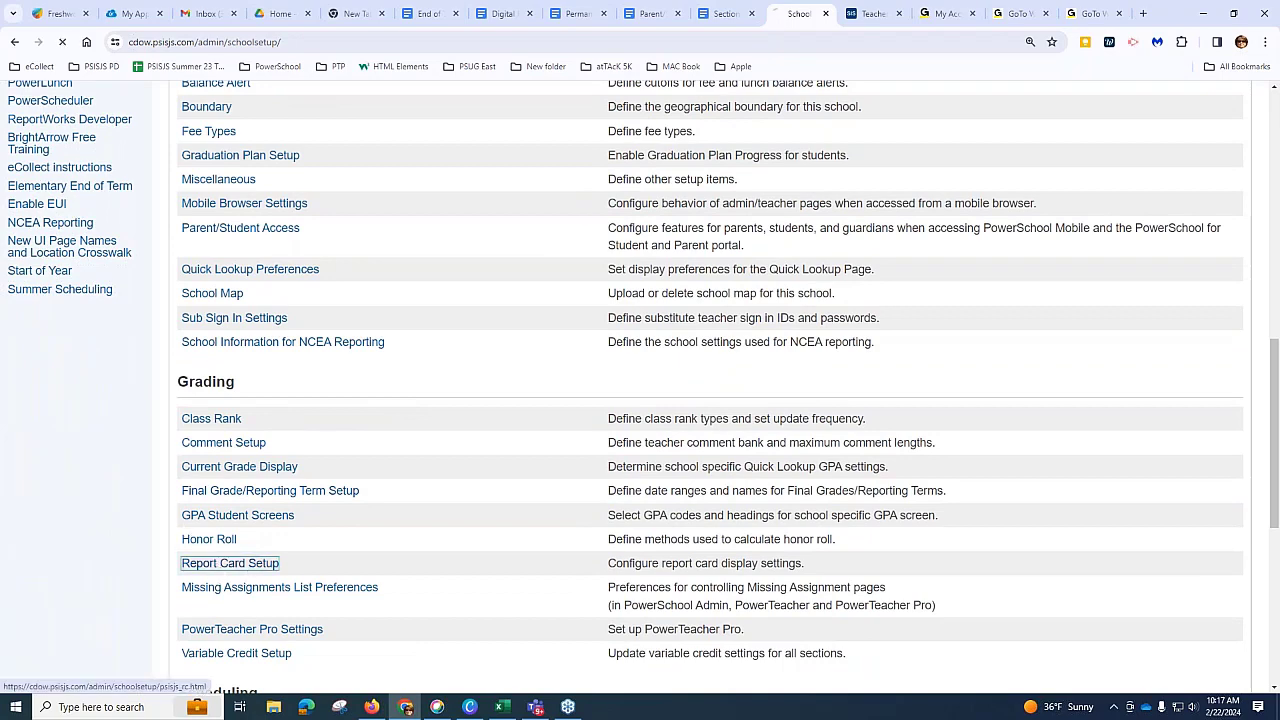
Step: Enable T1 for the Admin, Guardian and Teachers displays of the report card and submit the setup
click(826, 280)
click(826, 306)
click(826, 332)
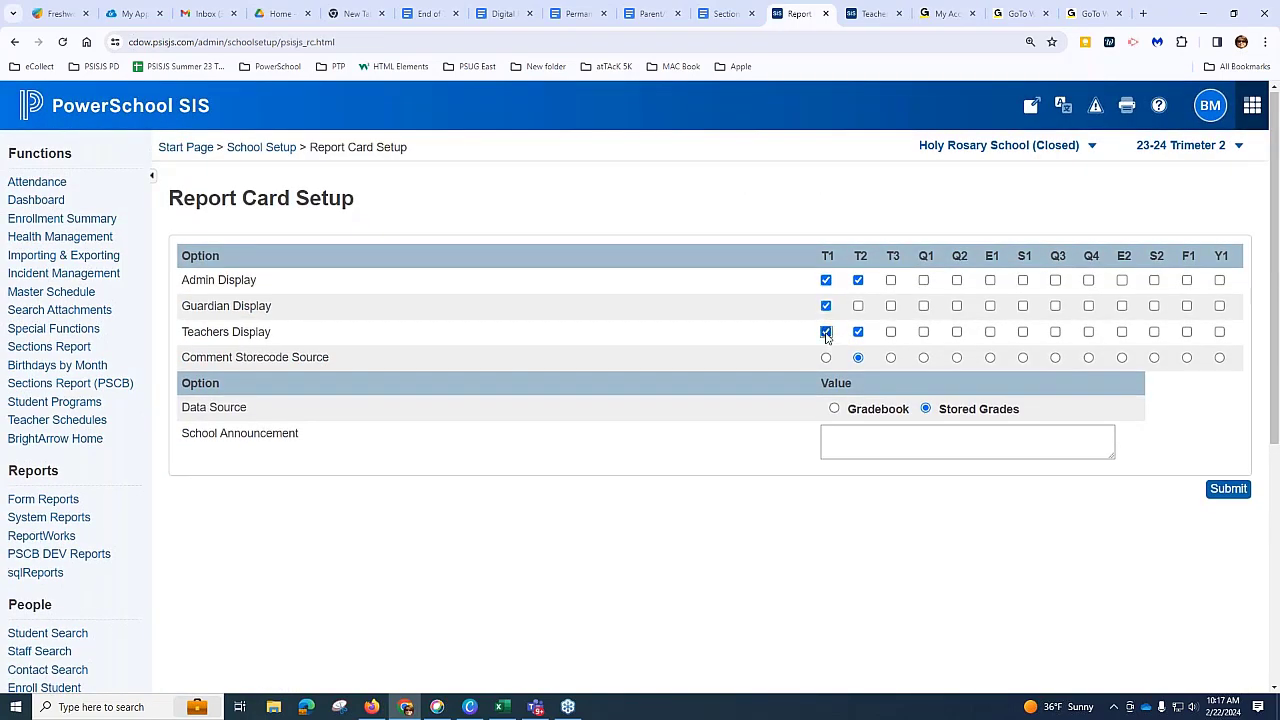
click(1226, 489)
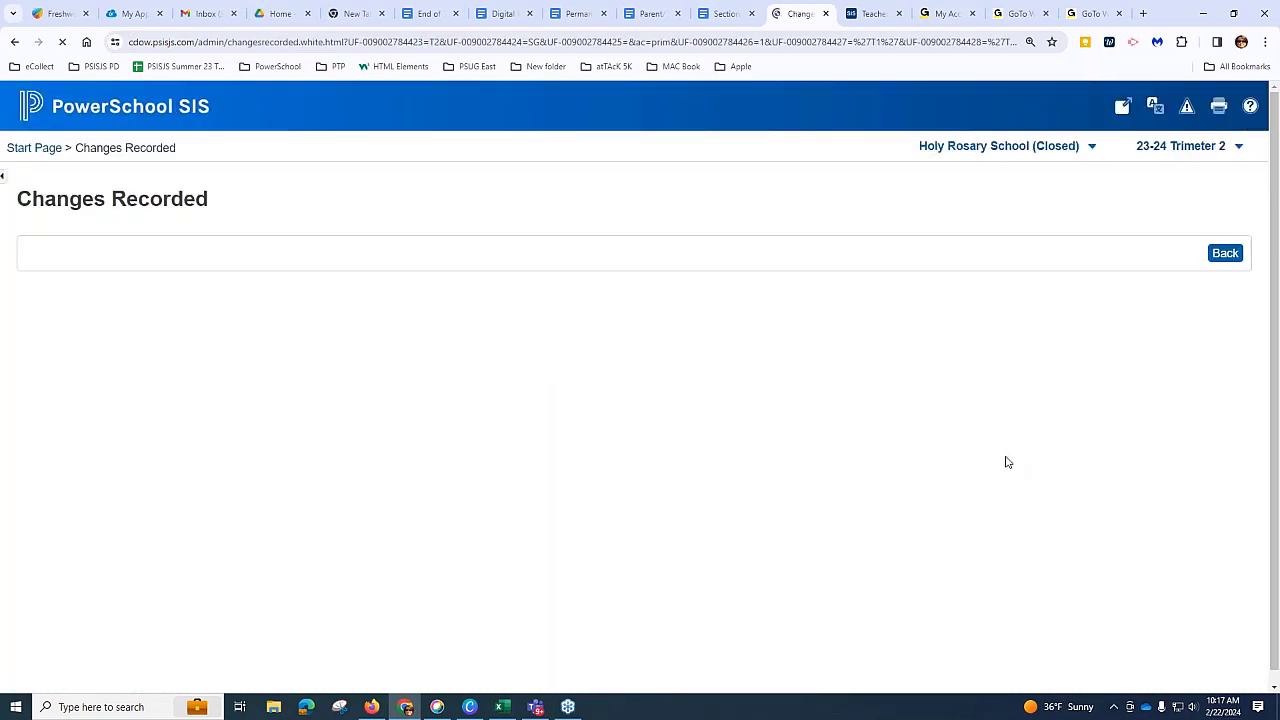
Step: Open the report card of the second student in the grade 8 selection, review its term columns, and return to the Start Page
click(40, 148)
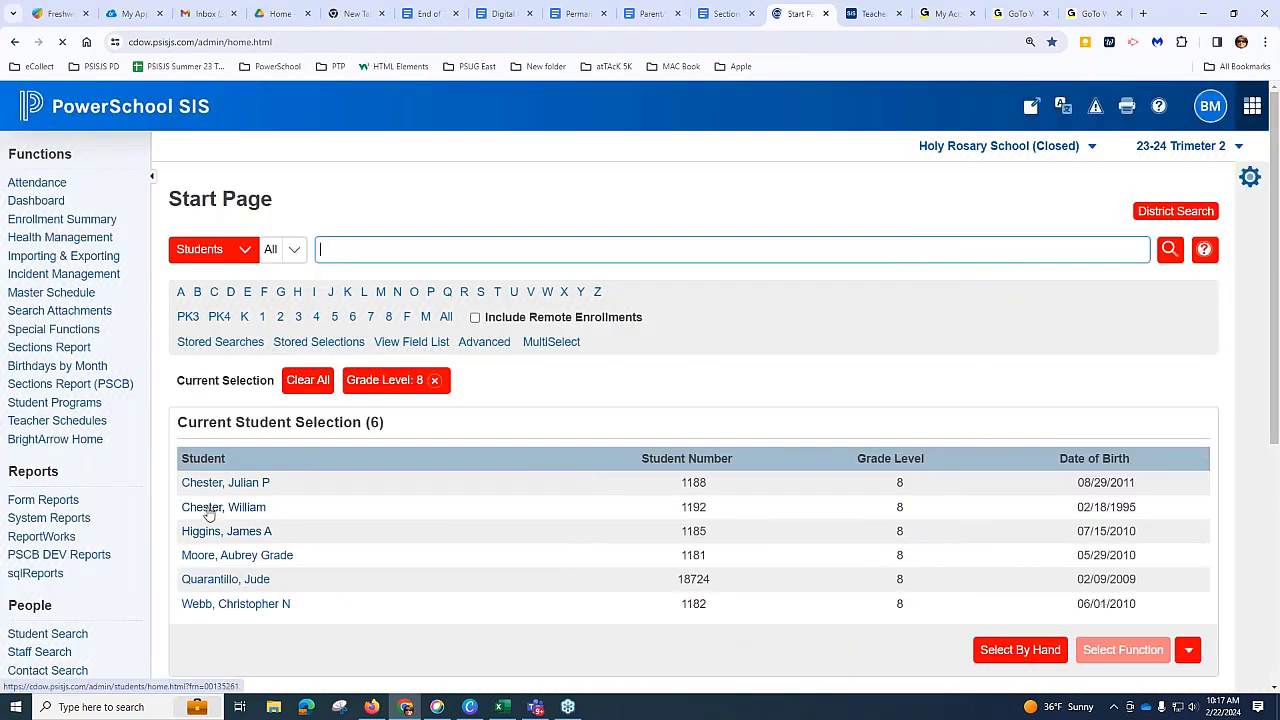
click(209, 512)
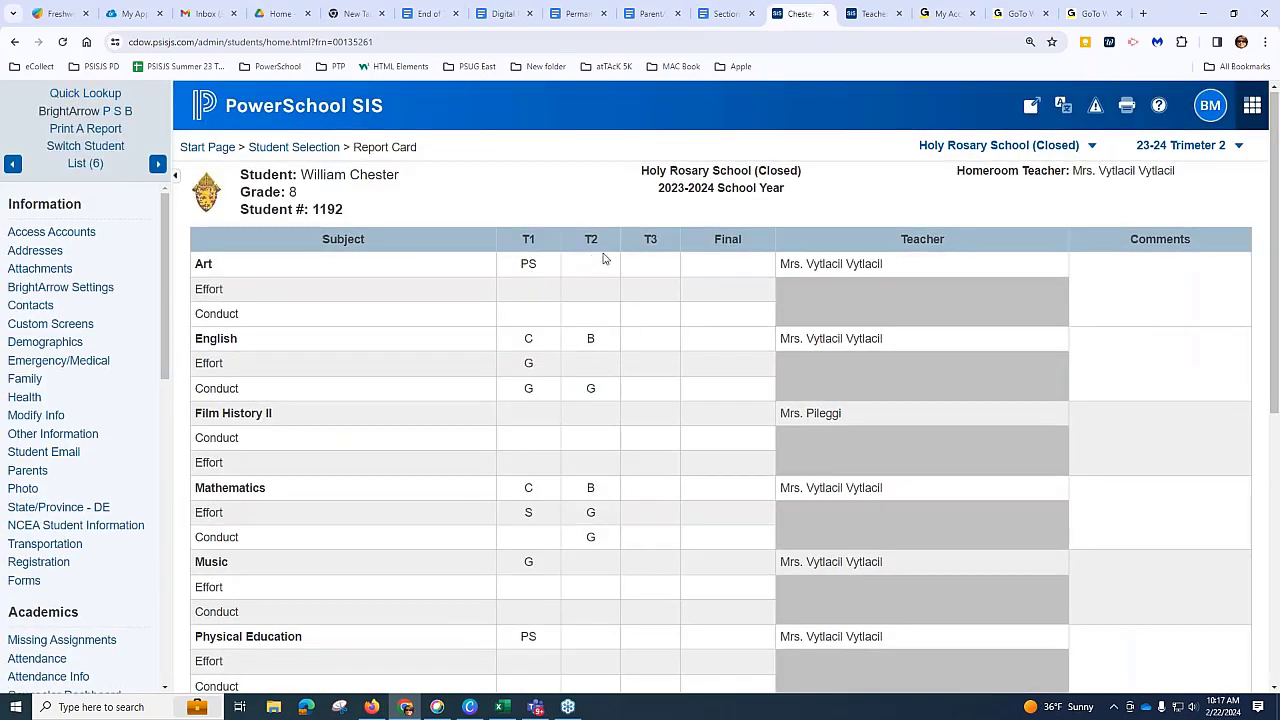
scroll(614, 519, down, 2)
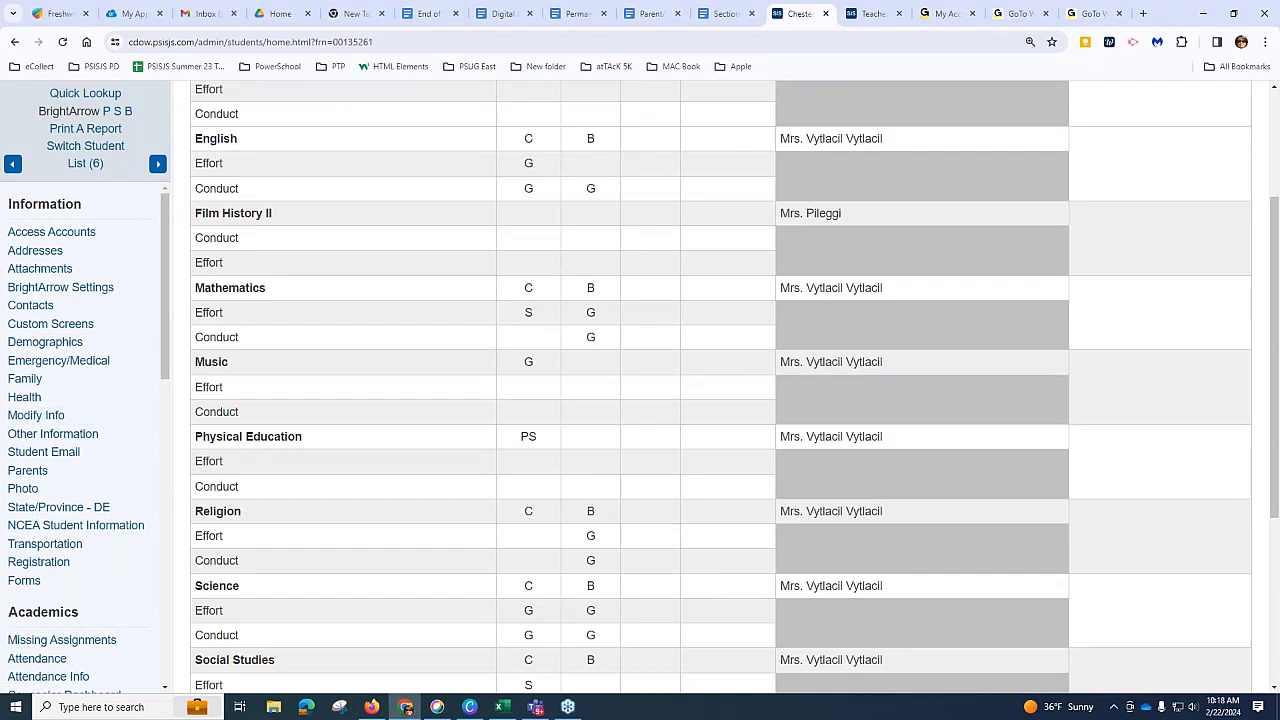
scroll(731, 503, up, 2)
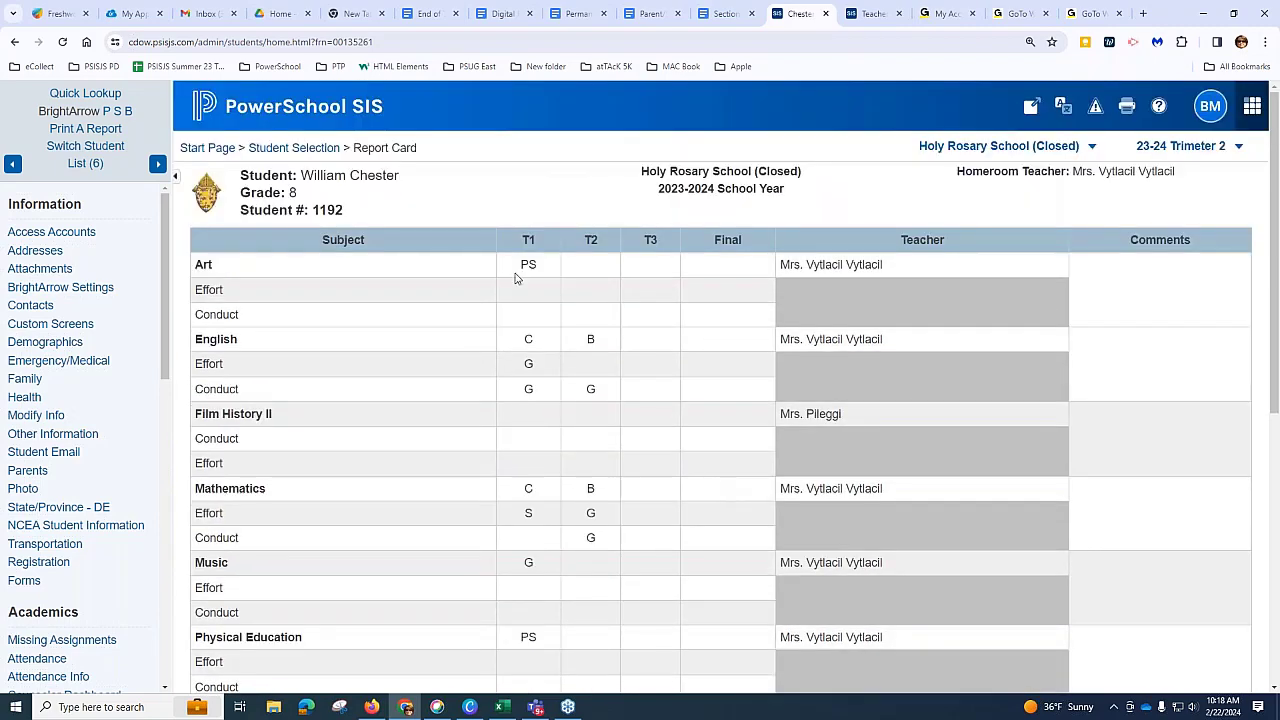
click(240, 110)
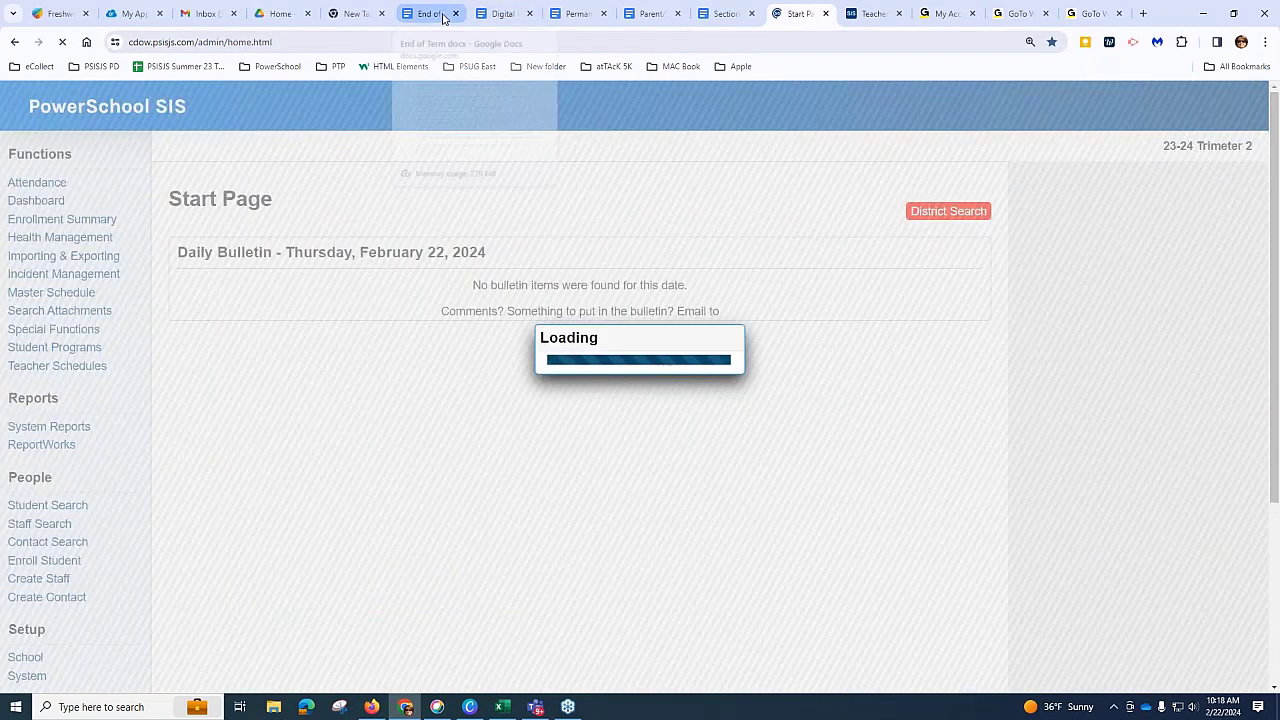
Step: Recheck the honor roll instructions in the End of Term document and open Calculate Honor Roll in PowerSchool's System Administrator page
click(432, 14)
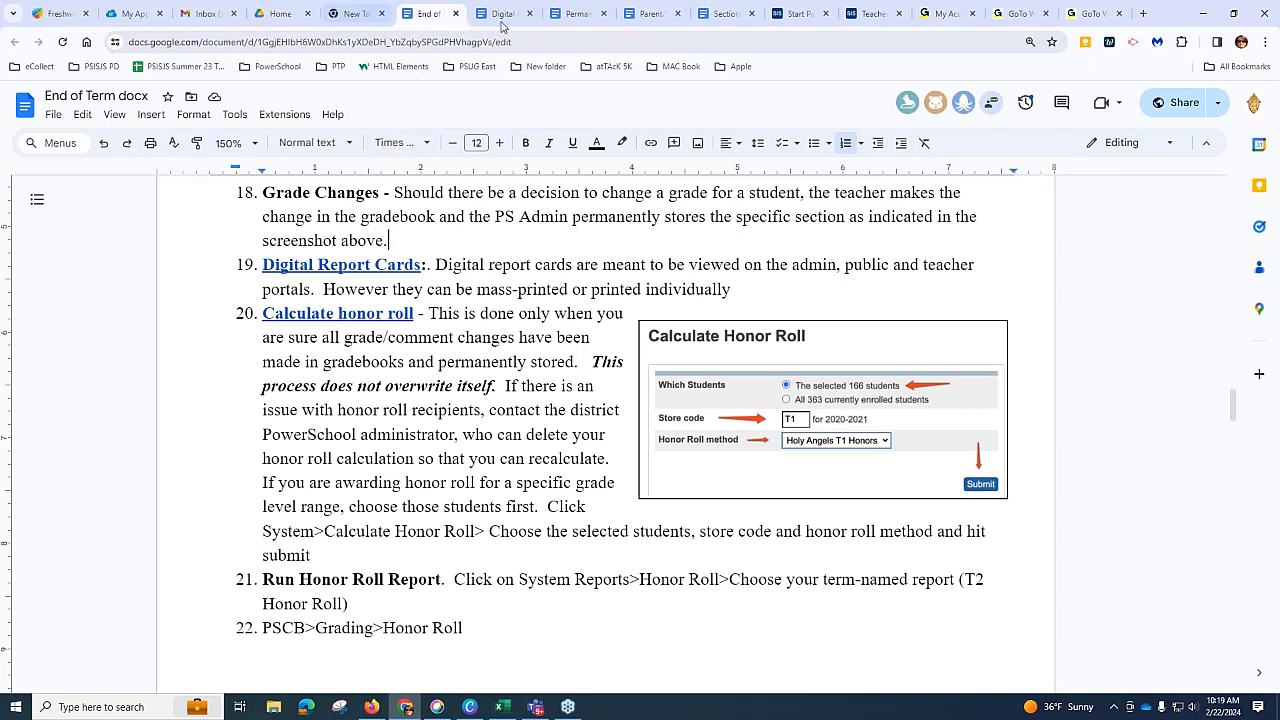
click(805, 13)
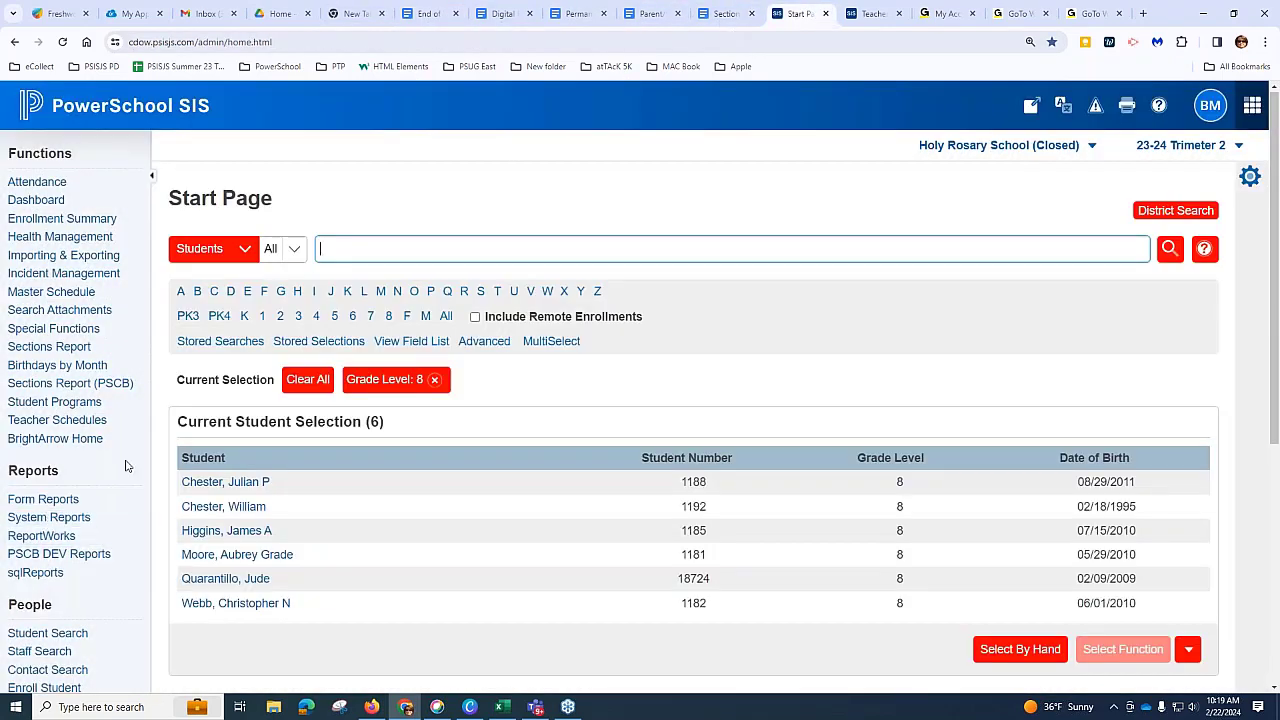
scroll(162, 441, down, 2)
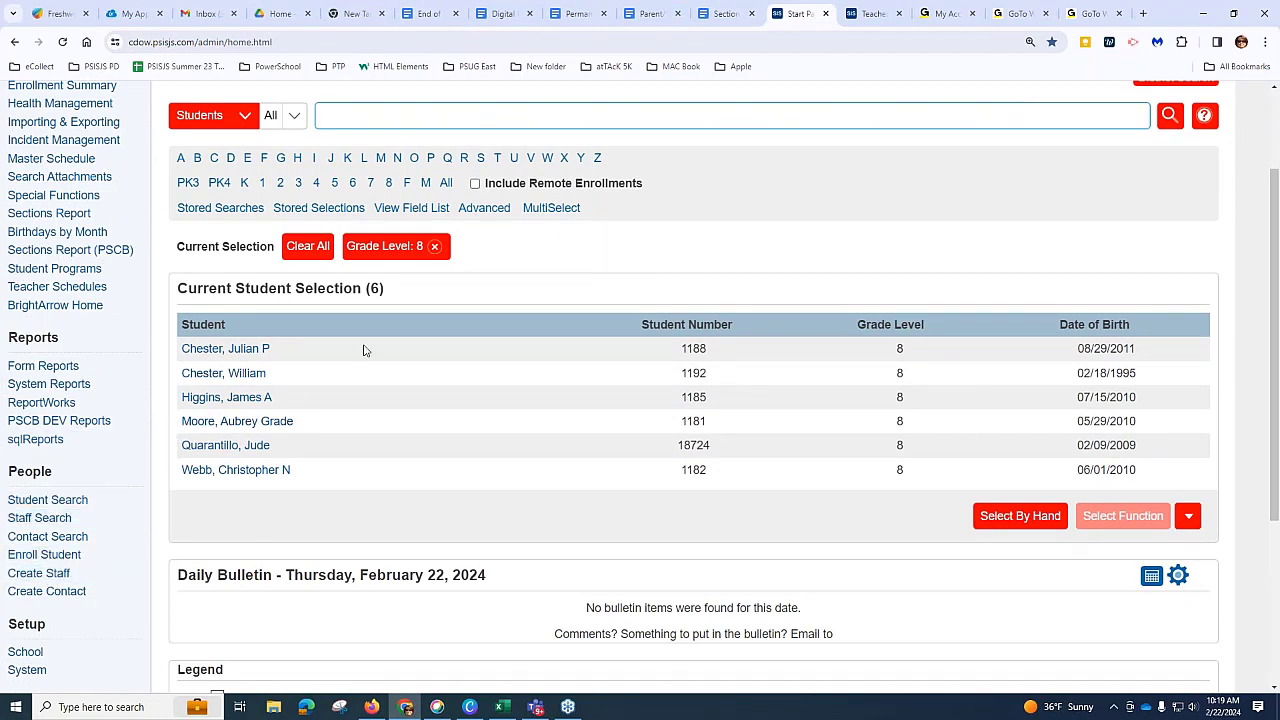
scroll(470, 423, down, 1)
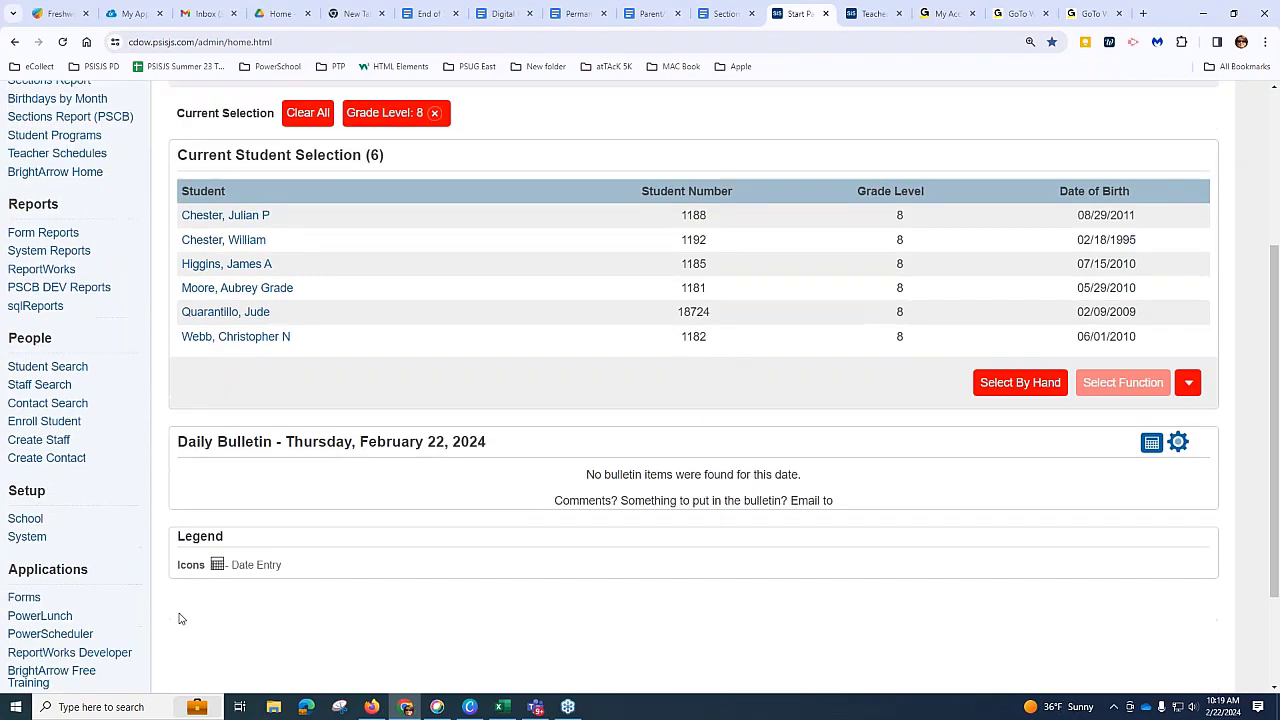
click(55, 538)
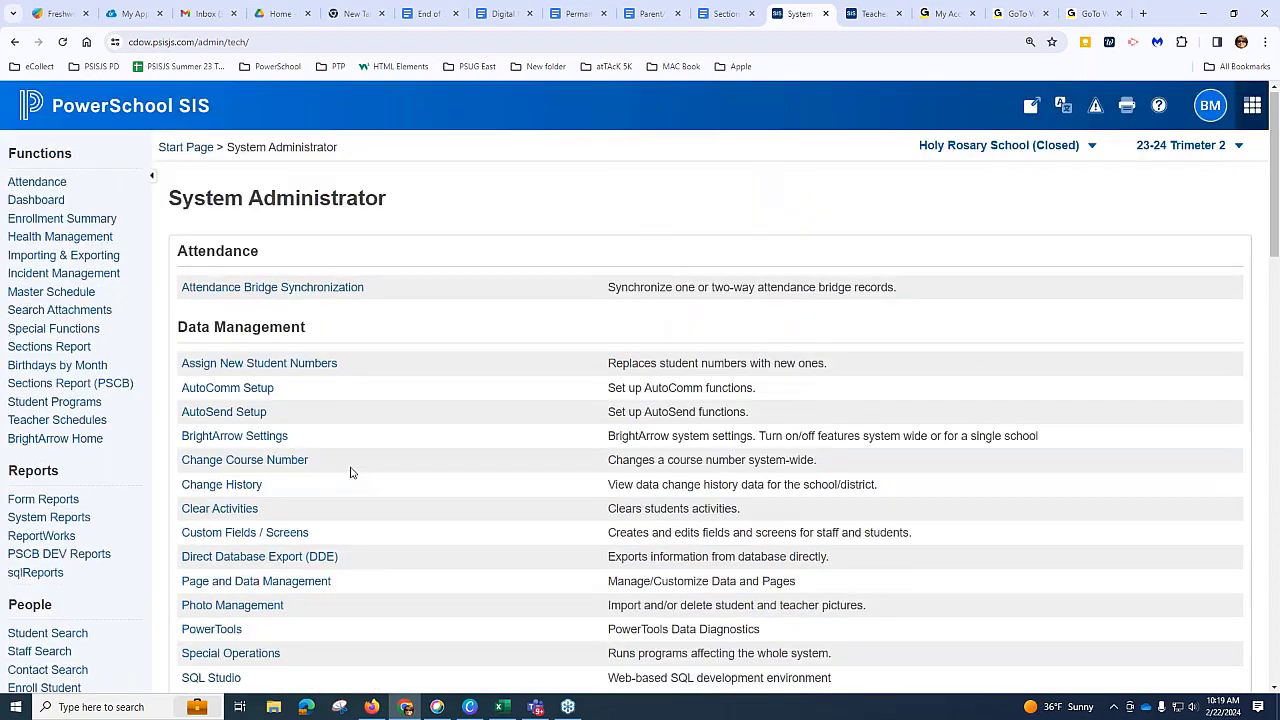
scroll(351, 468, down, 3)
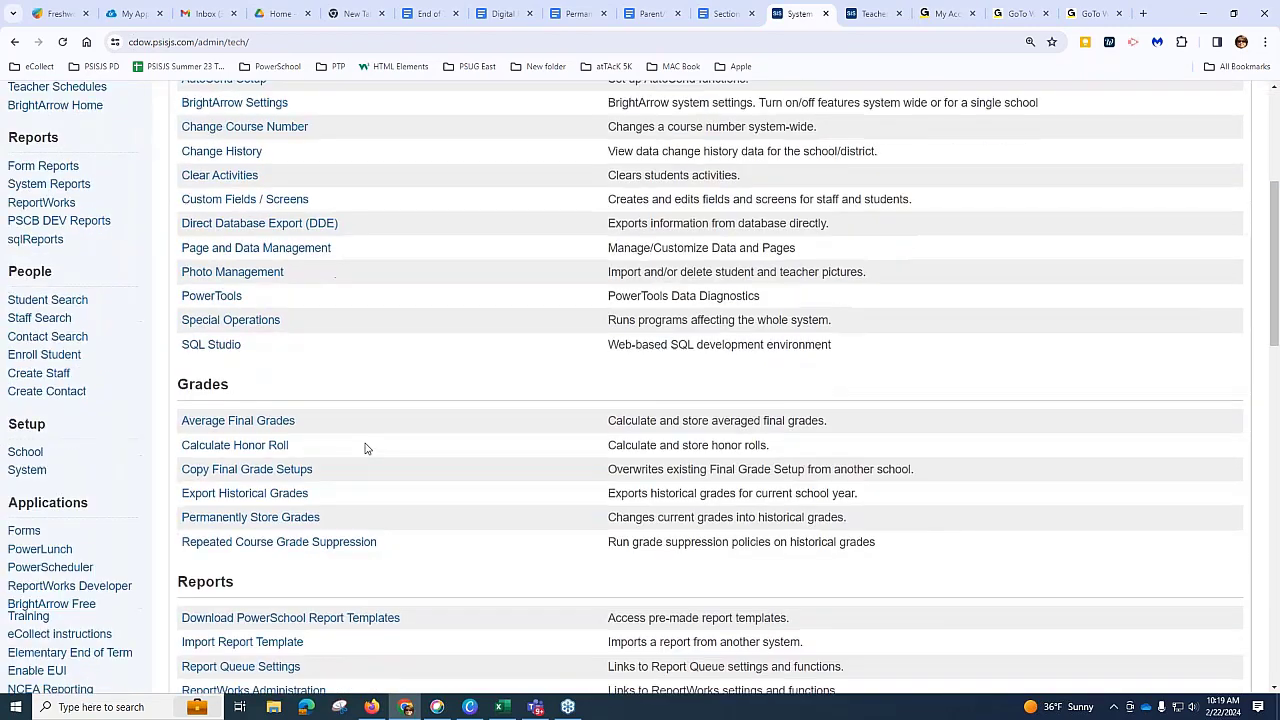
click(240, 447)
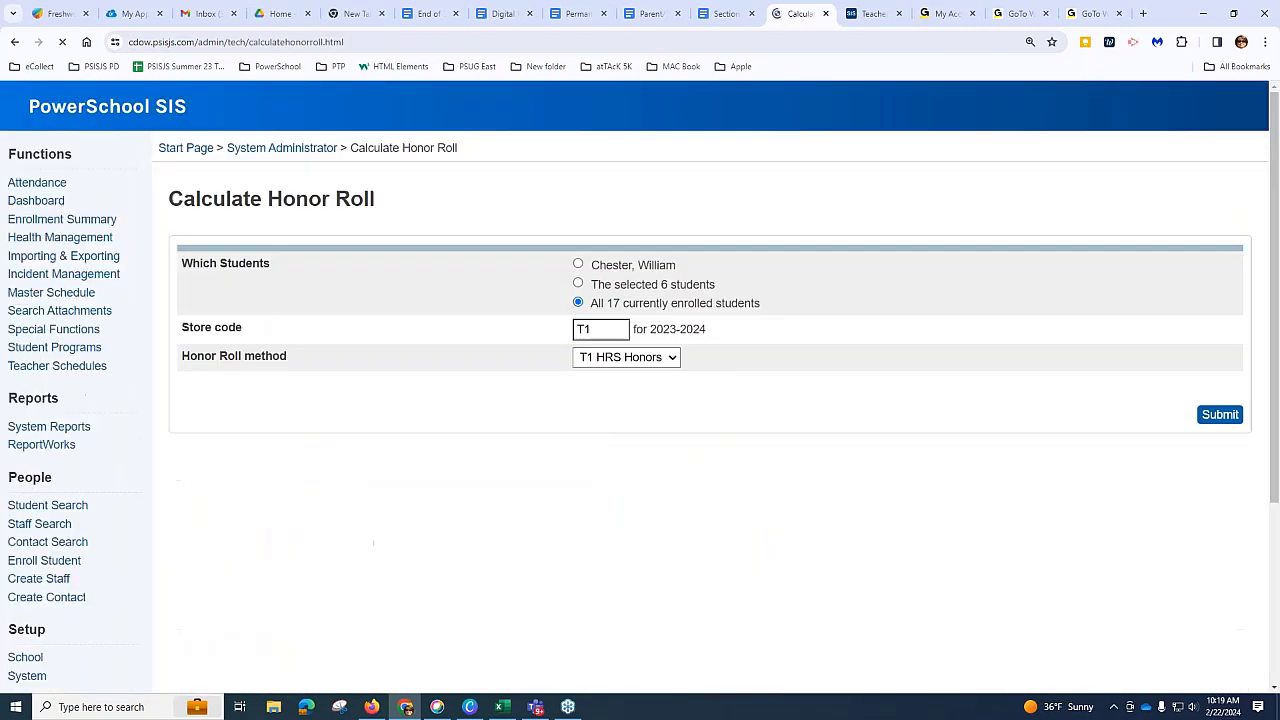
Step: Calculate the honor roll for the selected 6 students with store code T2 and the T2 HRS Honors method
click(578, 284)
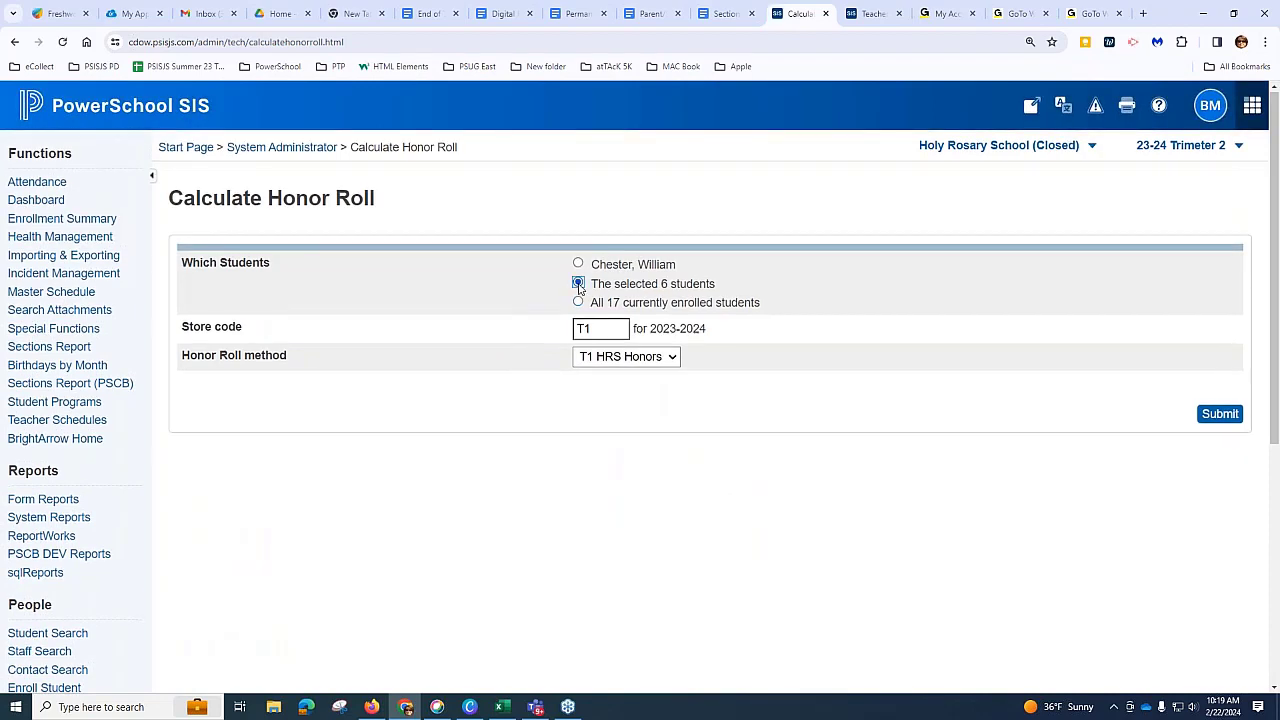
click(613, 327)
key(BackSpace)
text(2)
click(674, 360)
click(649, 391)
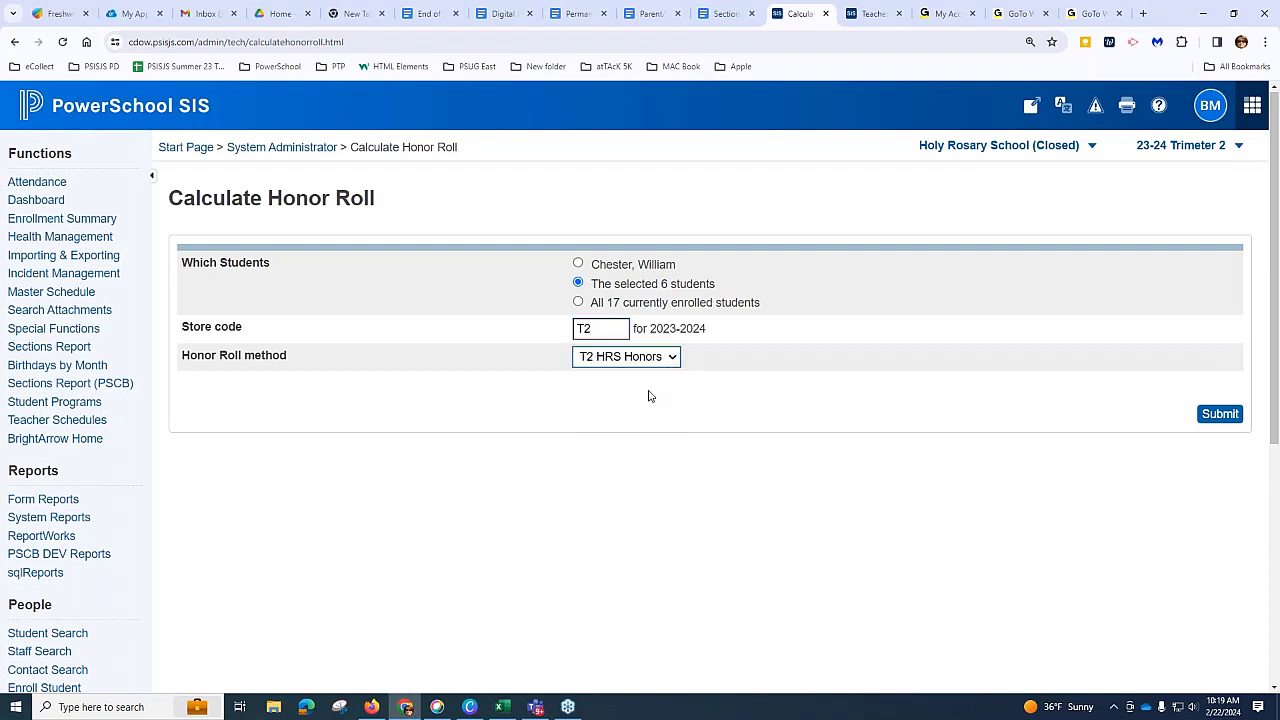
click(1221, 415)
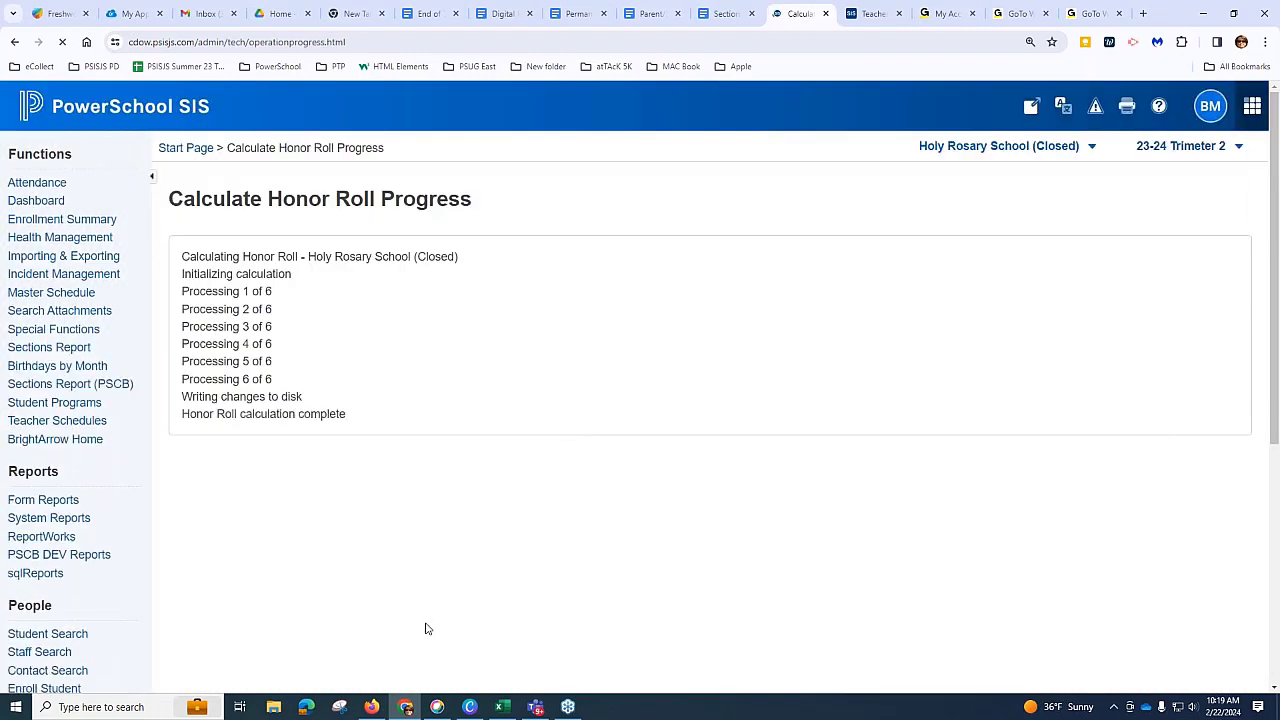
Step: Open the Stored Grades - Honor Roll report from the Grading category of the PSCB DEV custom reports
click(45, 555)
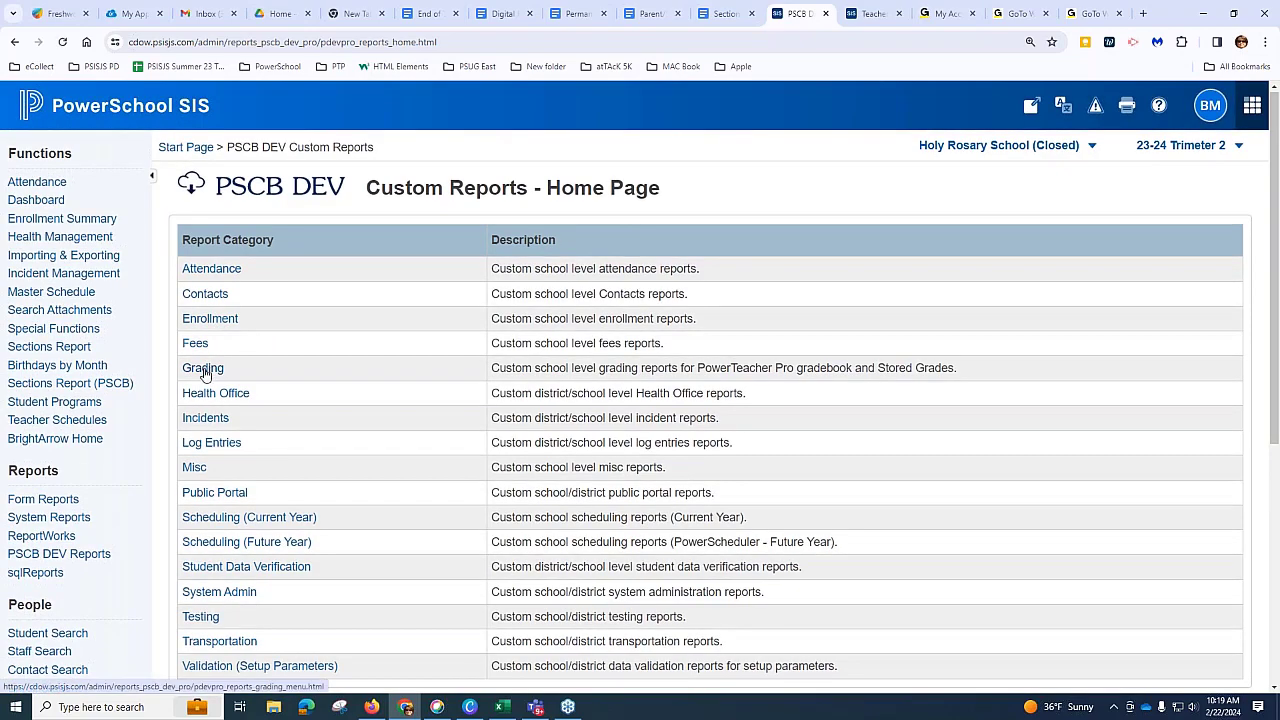
click(203, 369)
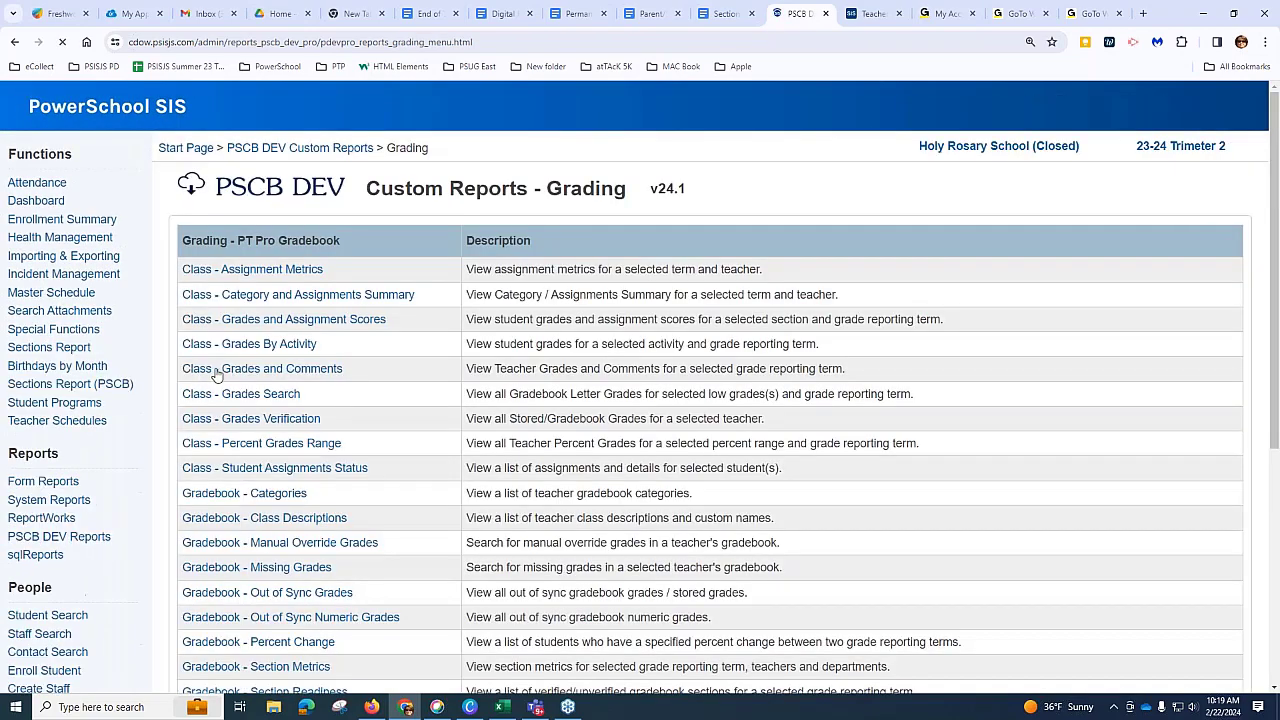
scroll(424, 480, down, 3)
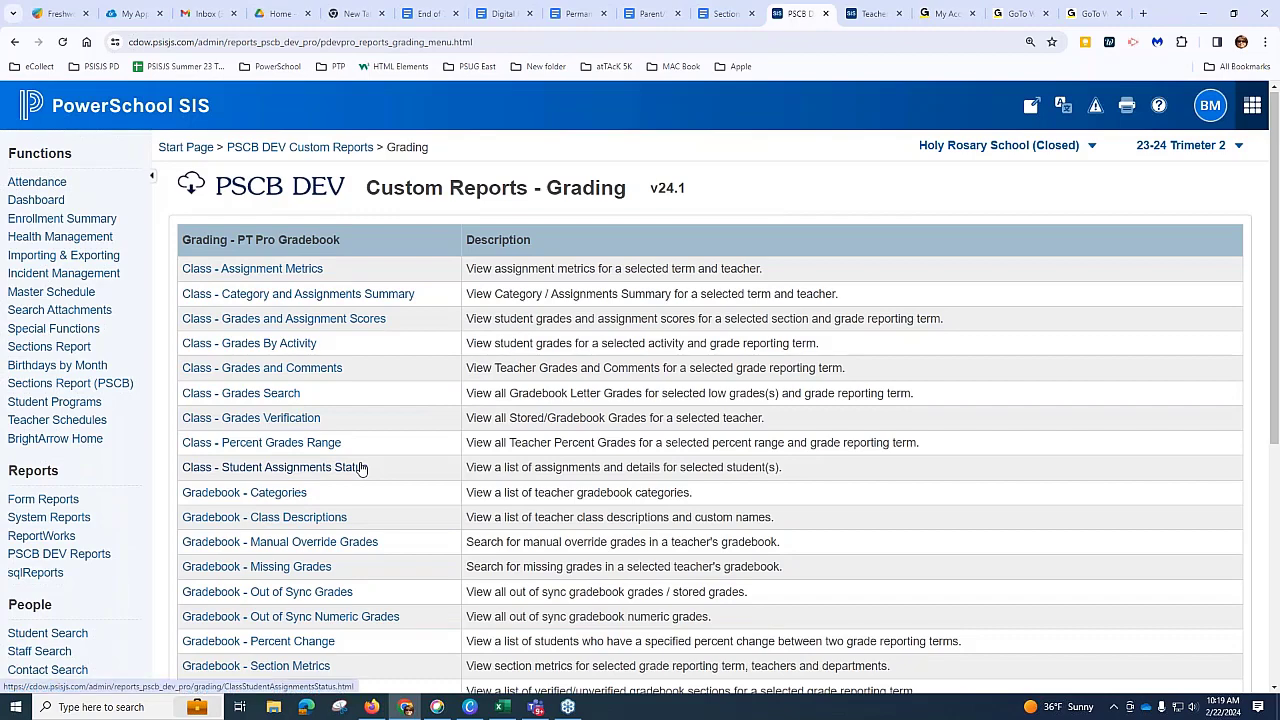
scroll(363, 462, down, 3)
scroll(363, 462, down, 1)
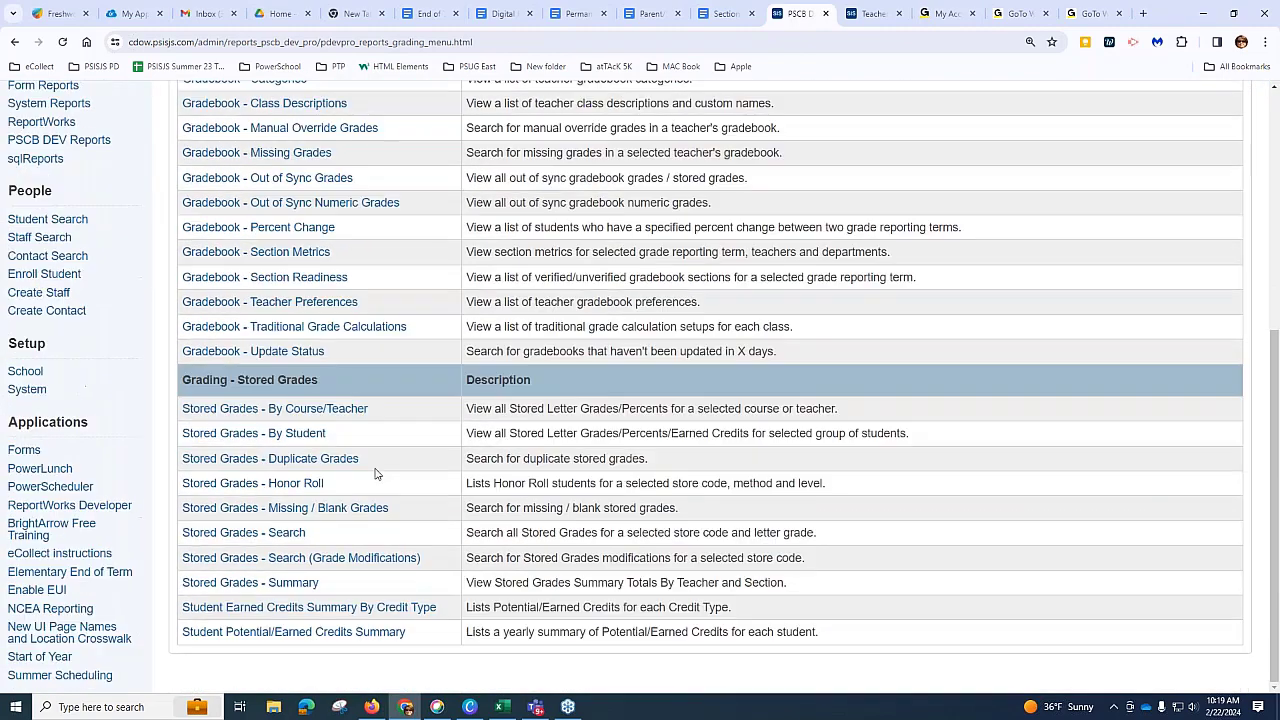
click(240, 487)
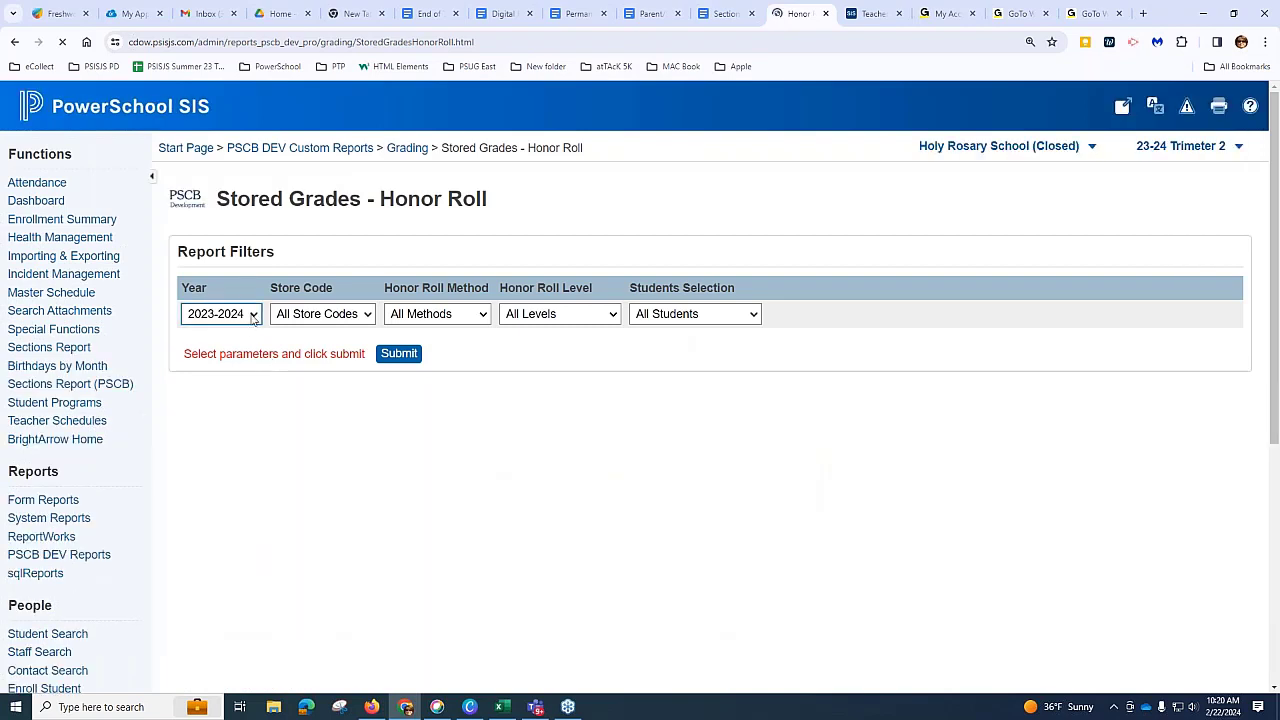
Step: Run the 2023-2024 honor roll report for store code T2 and switch back to the End of Term document
click(368, 314)
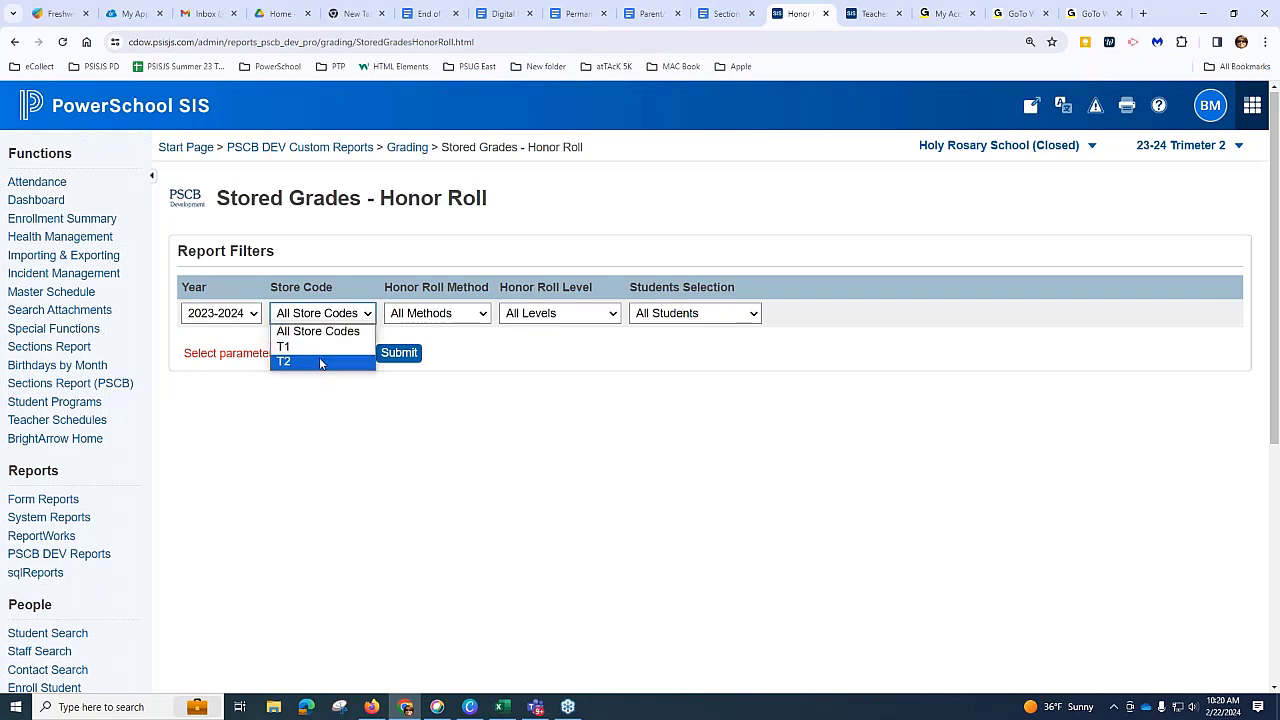
click(320, 361)
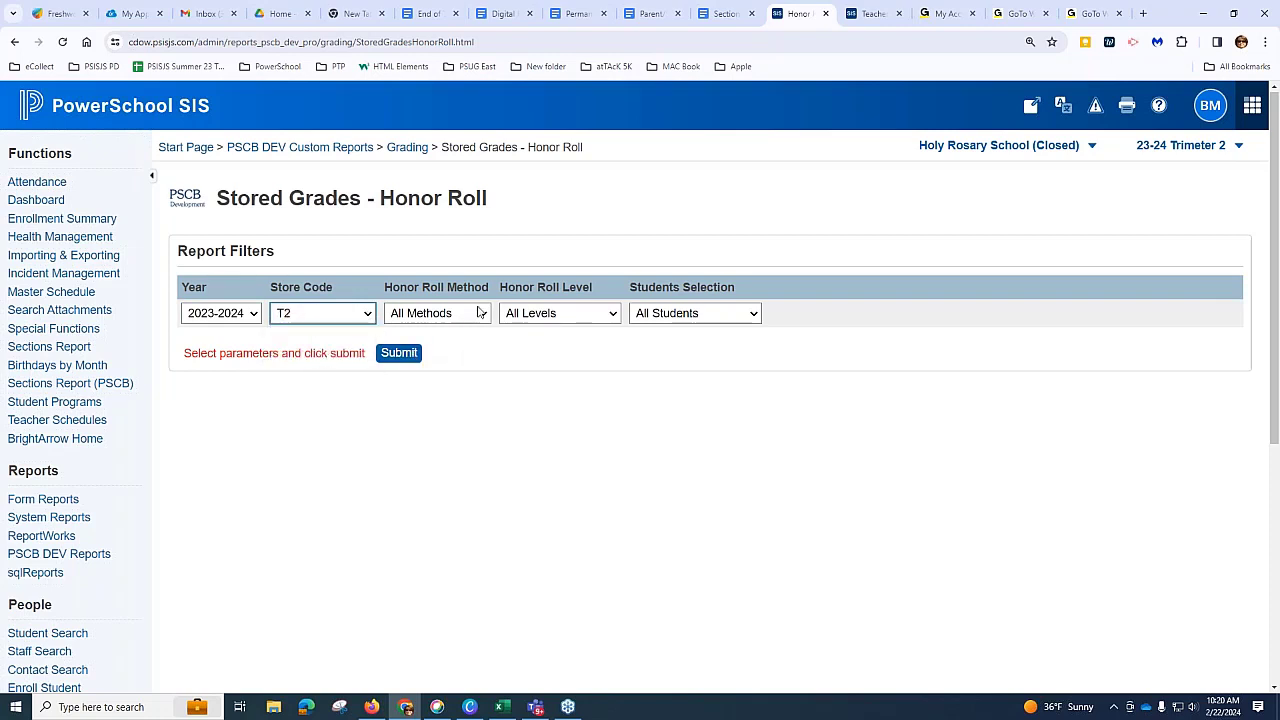
click(398, 358)
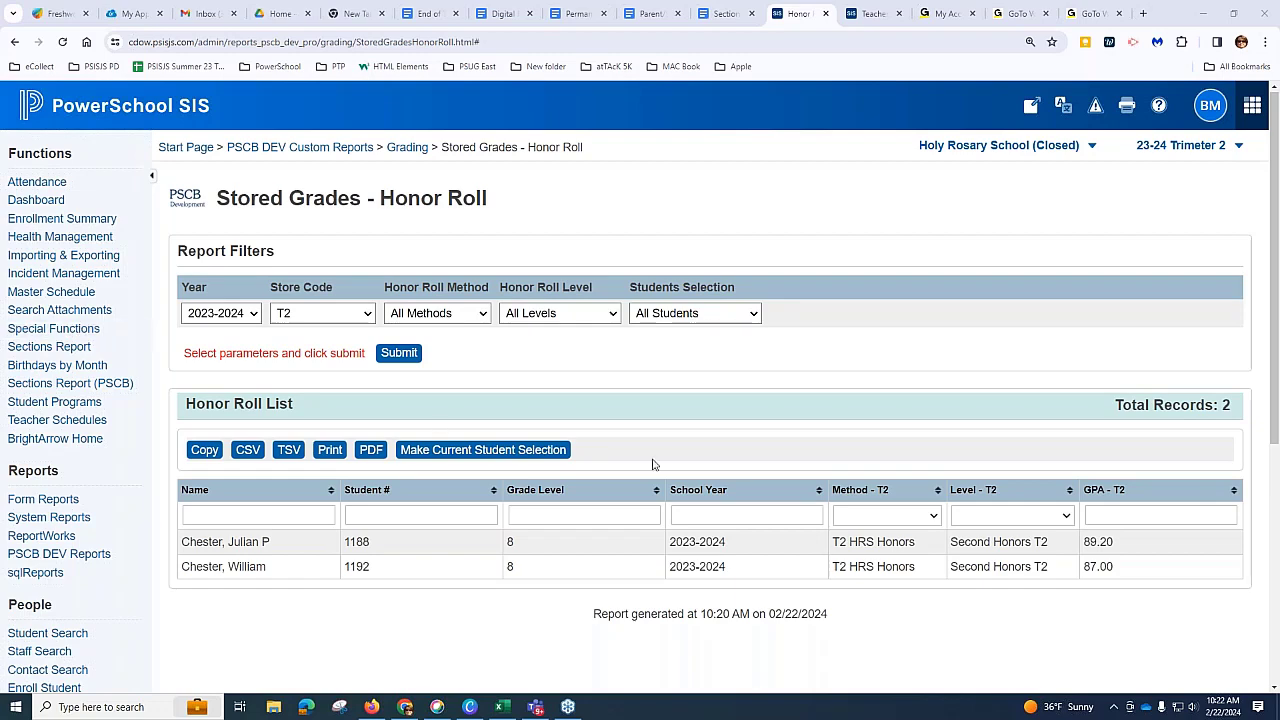
click(428, 13)
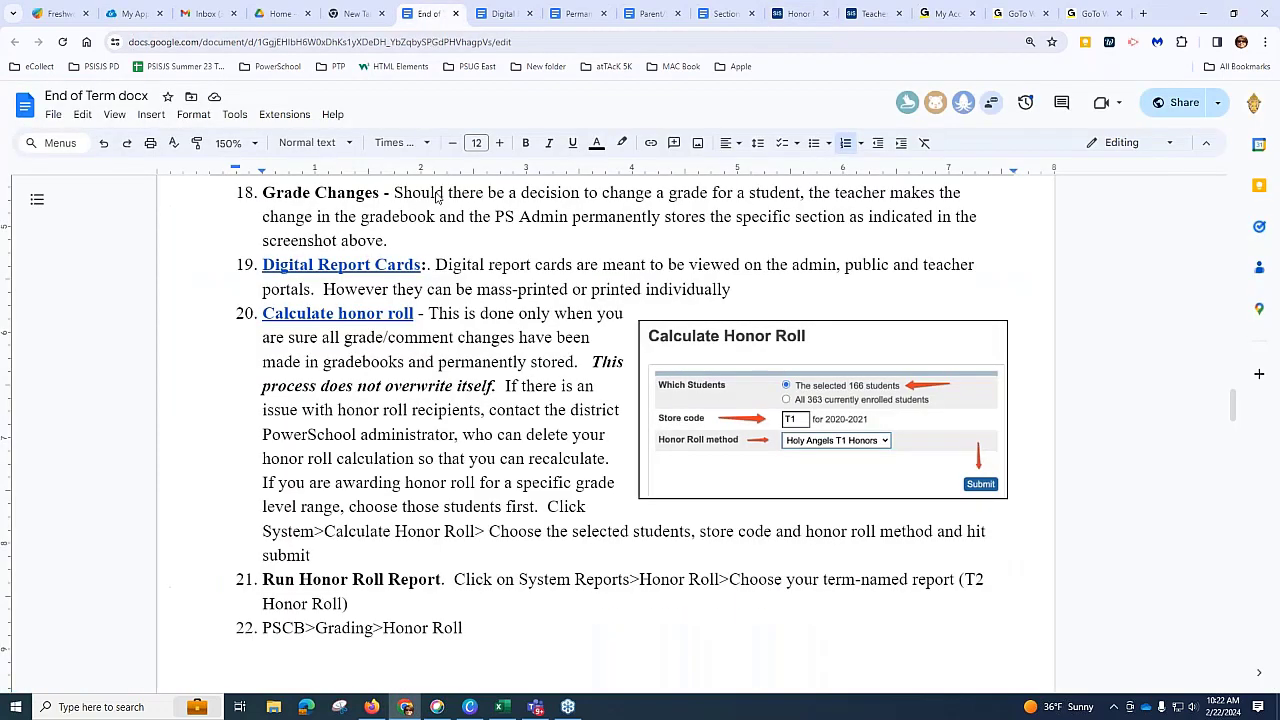
Step: Review the End of Term document's note on grade_level searches for honor roll and the tasks listed for after report card distribution
scroll(389, 240, down, 2)
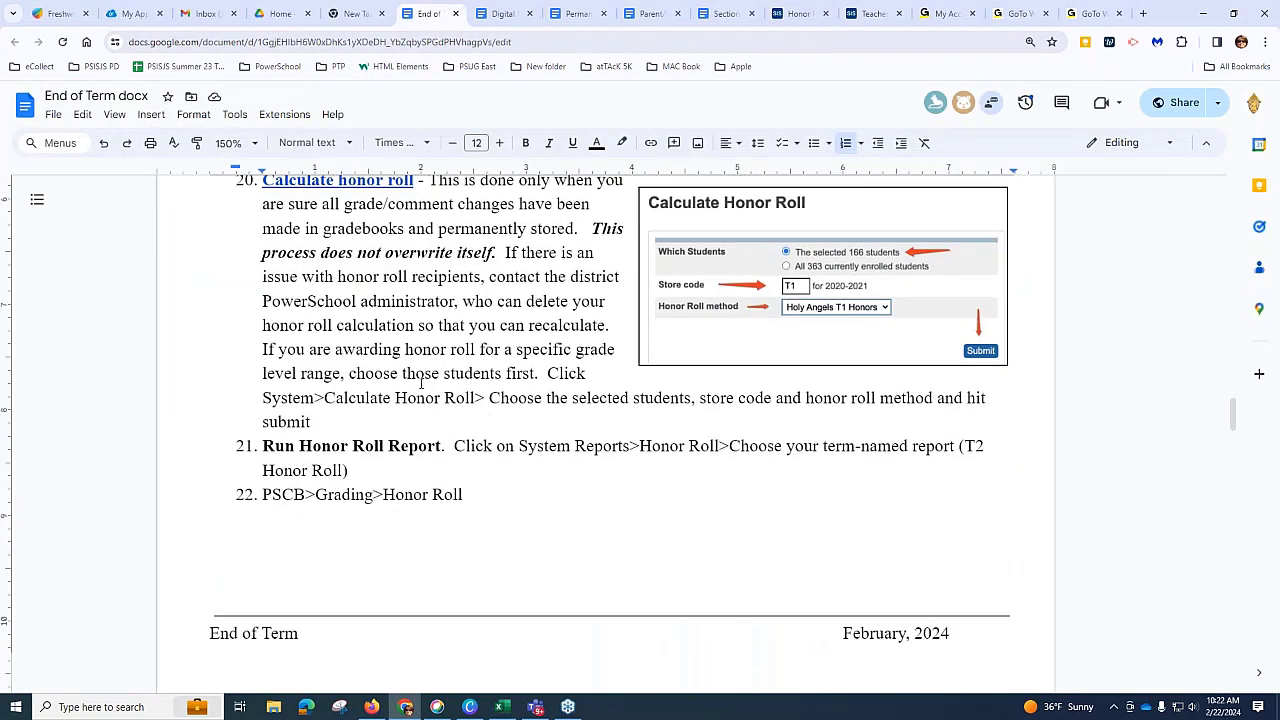
scroll(421, 383, down, 2)
scroll(560, 315, up, 5)
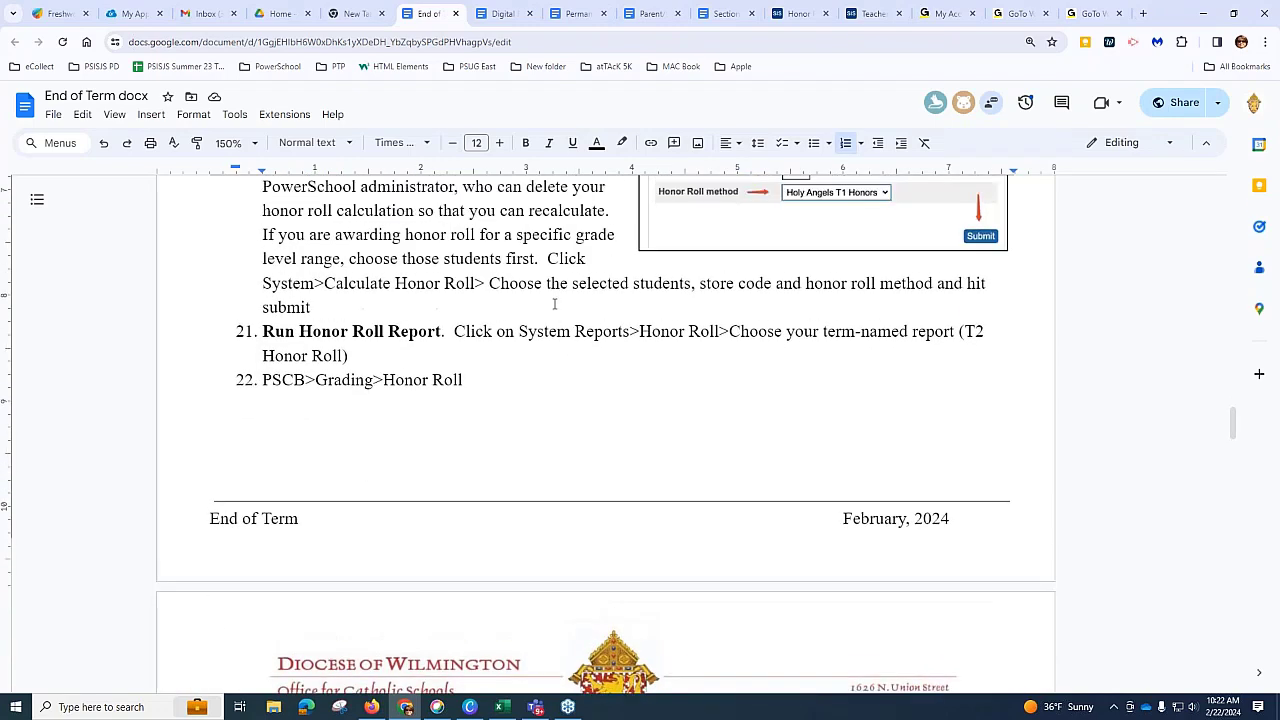
scroll(552, 315, down, 7)
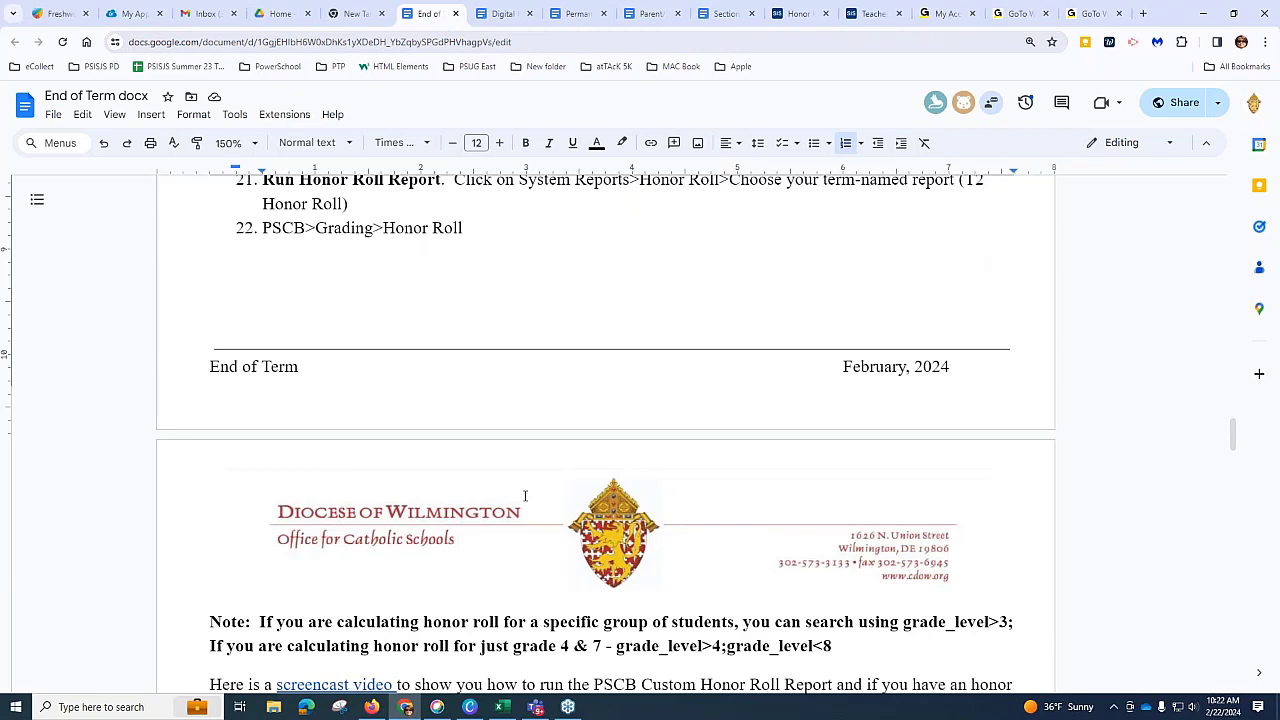
scroll(524, 496, down, 5)
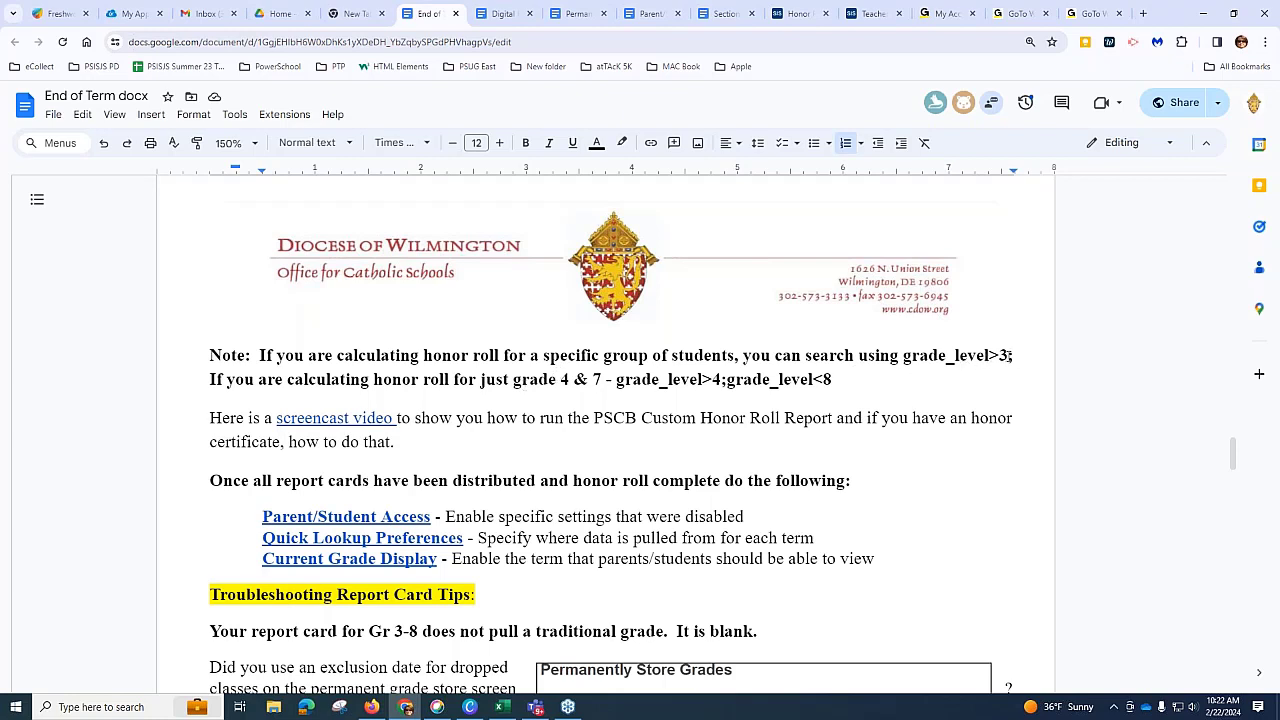
drag(899, 355, 1008, 362)
click(443, 399)
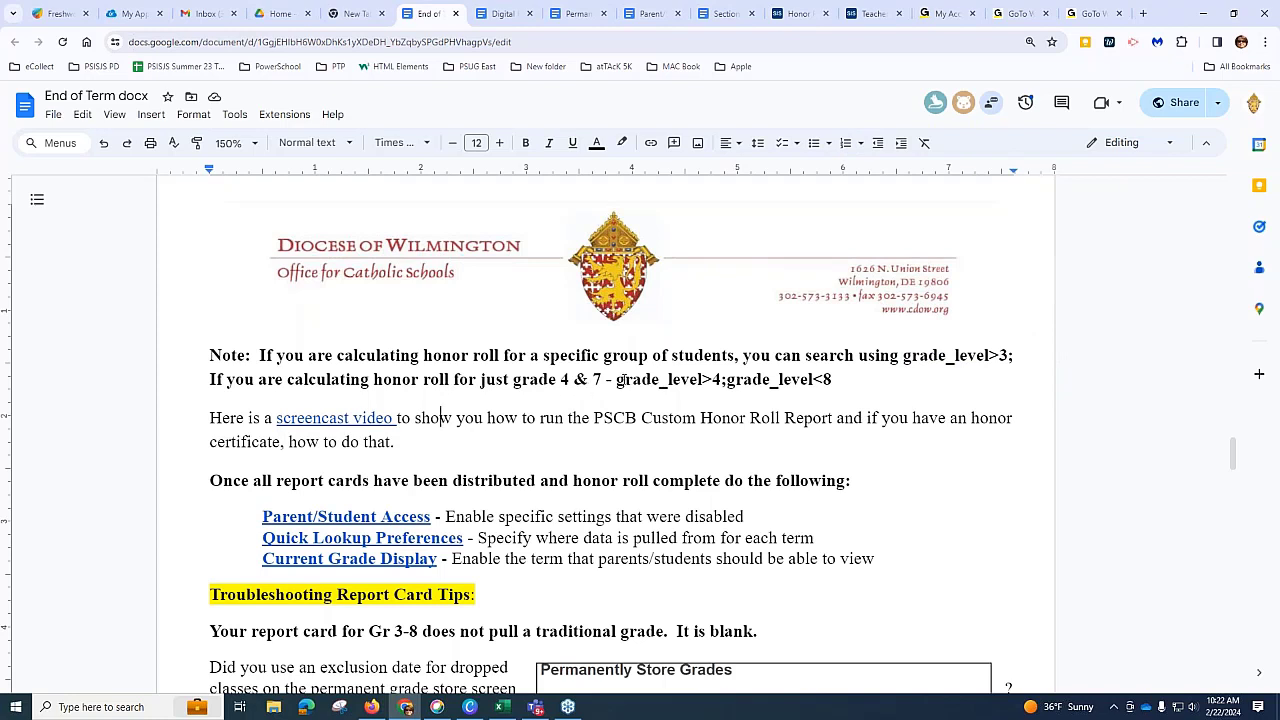
drag(616, 380, 836, 381)
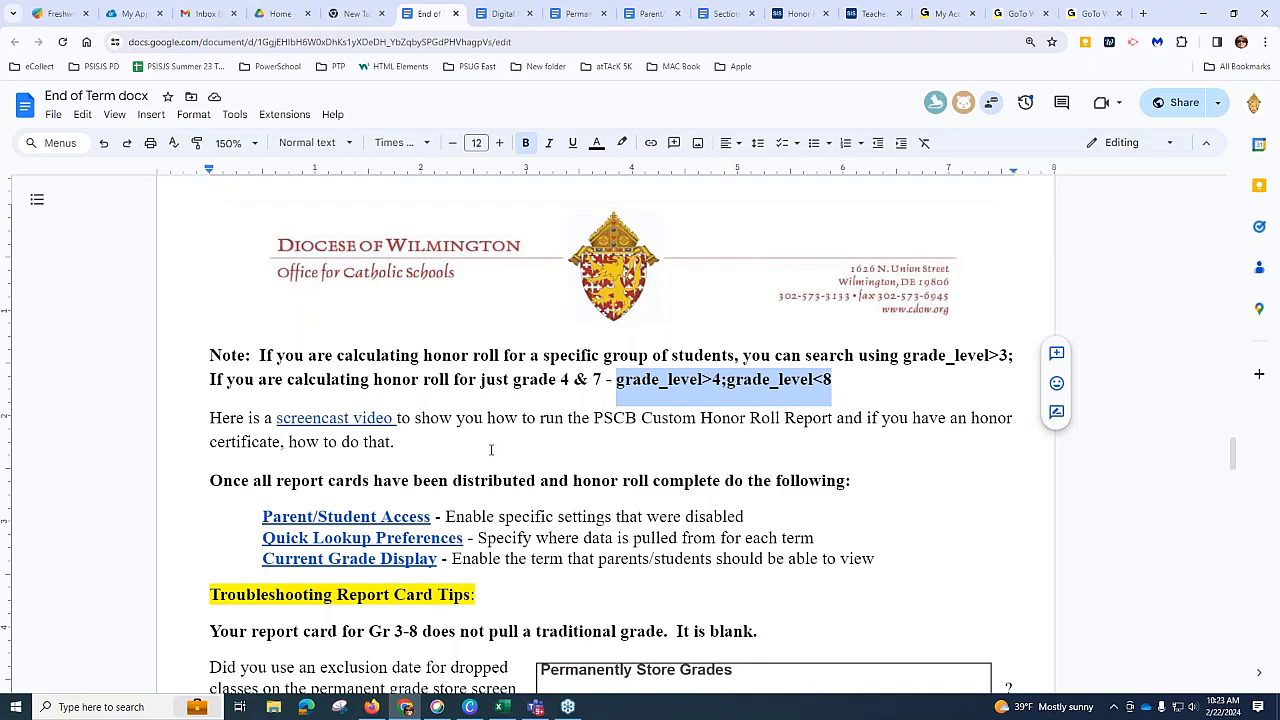
scroll(491, 450, down, 2)
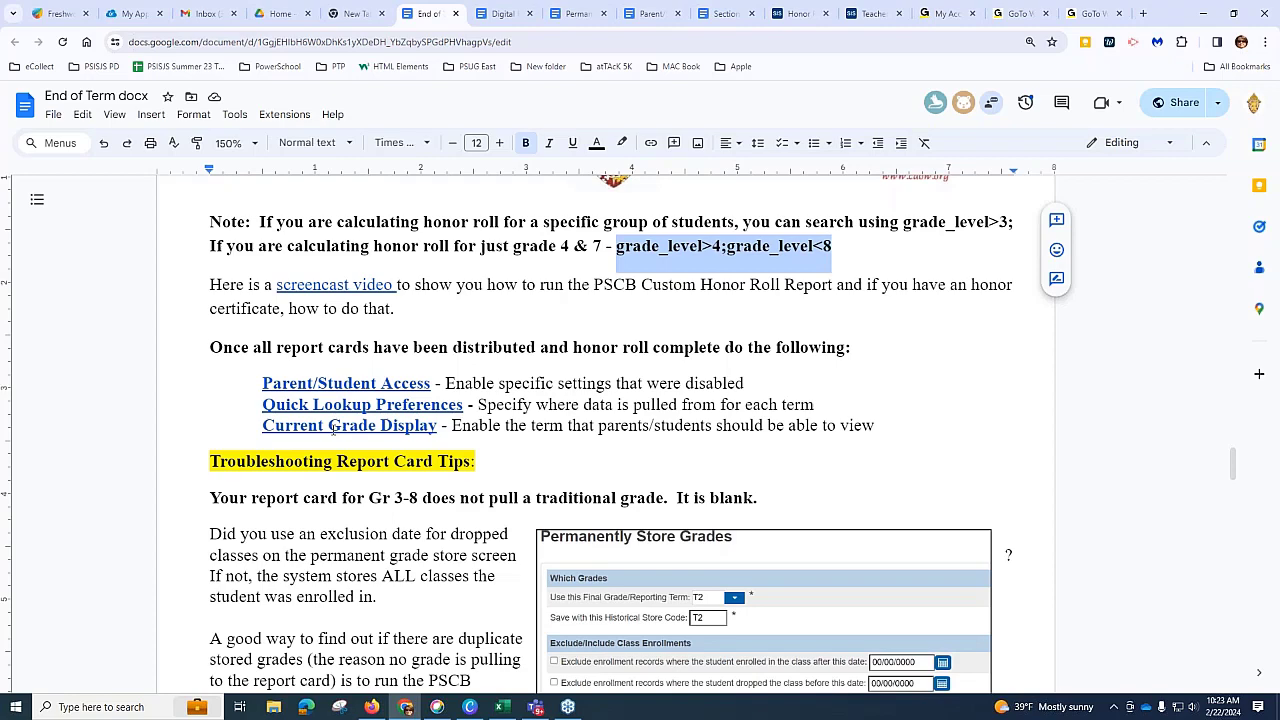
click(785, 15)
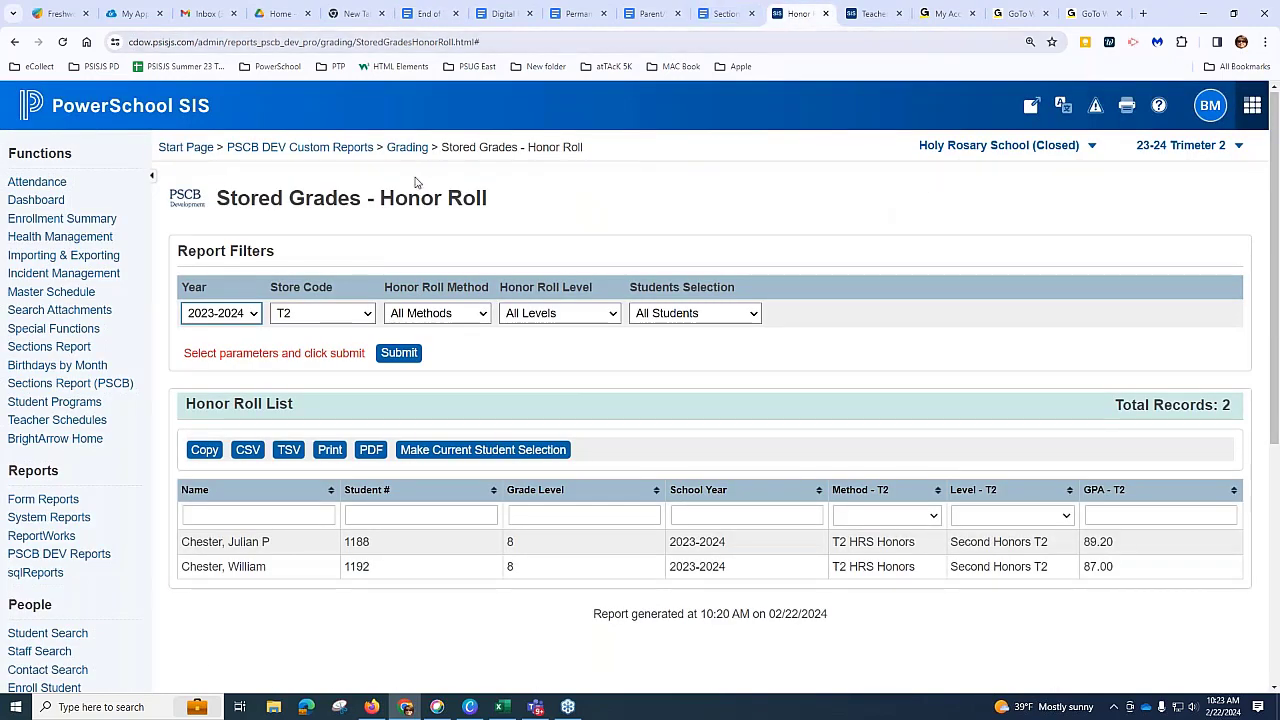
click(428, 14)
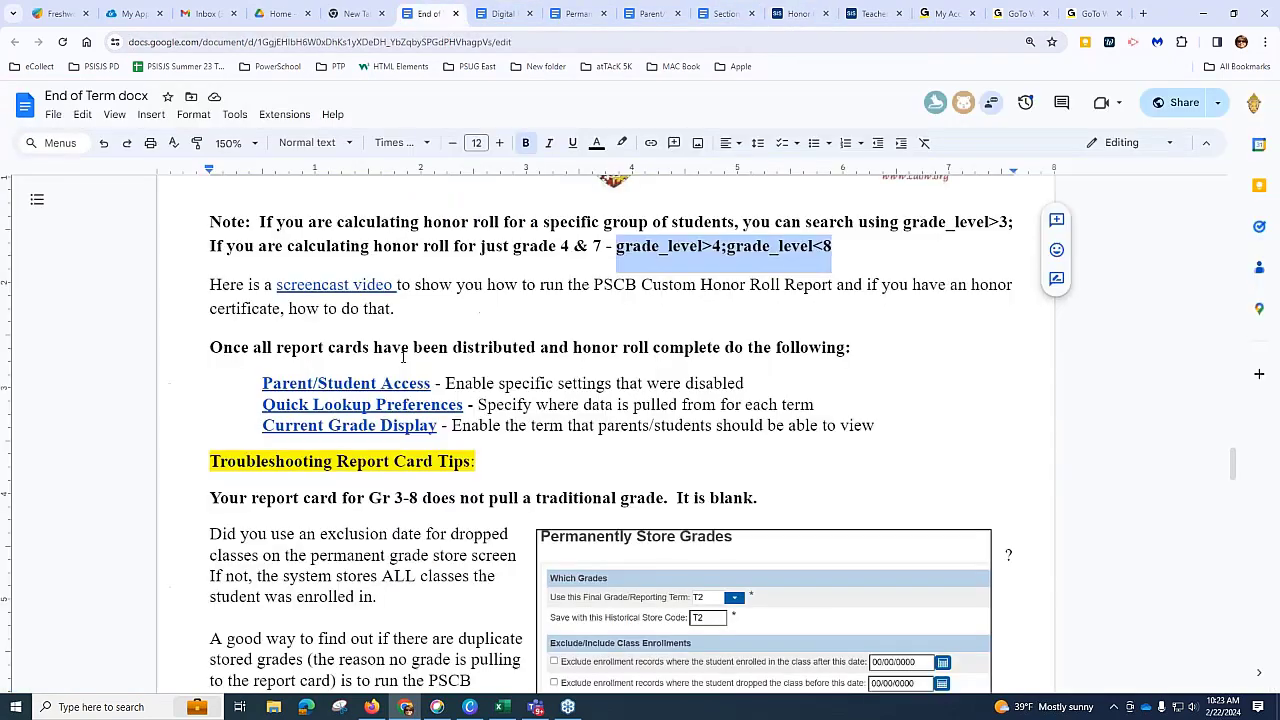
Step: Append "- Dictates what term gets emailed to parents who have notifications turned on." to the Current Grade Display line
click(886, 425)
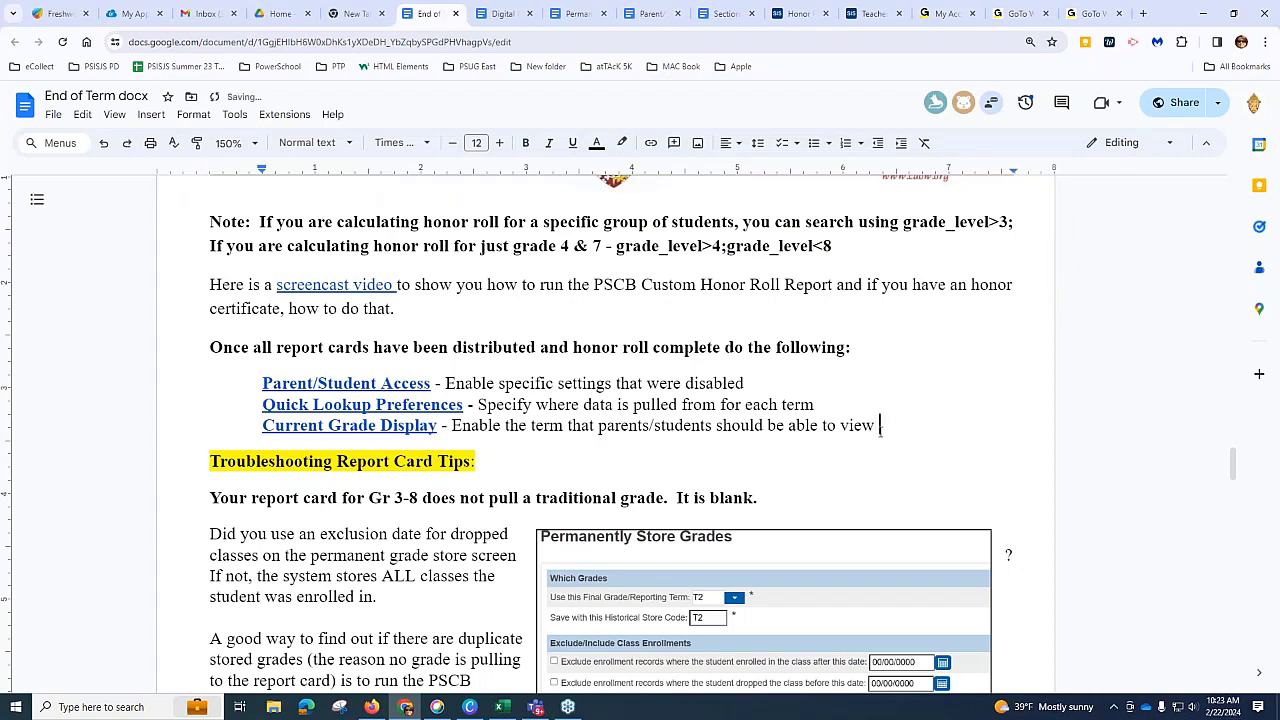
text(Dictates wha)
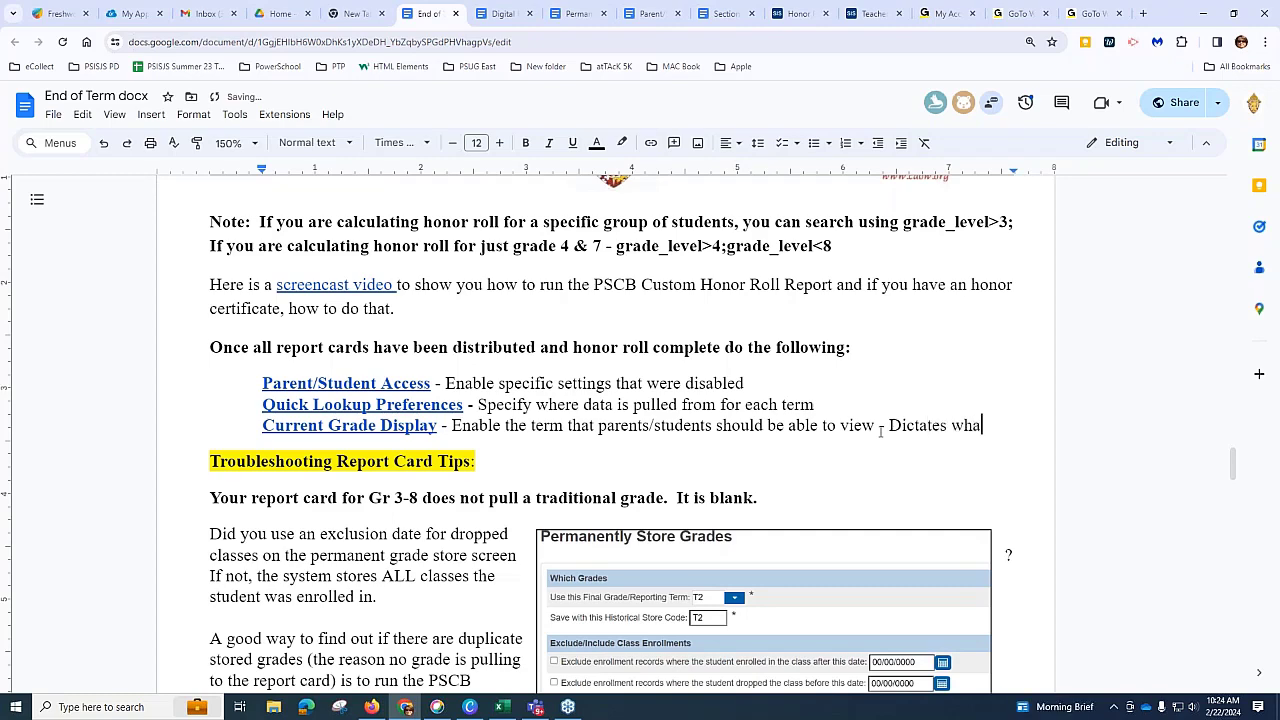
text(t term ge)
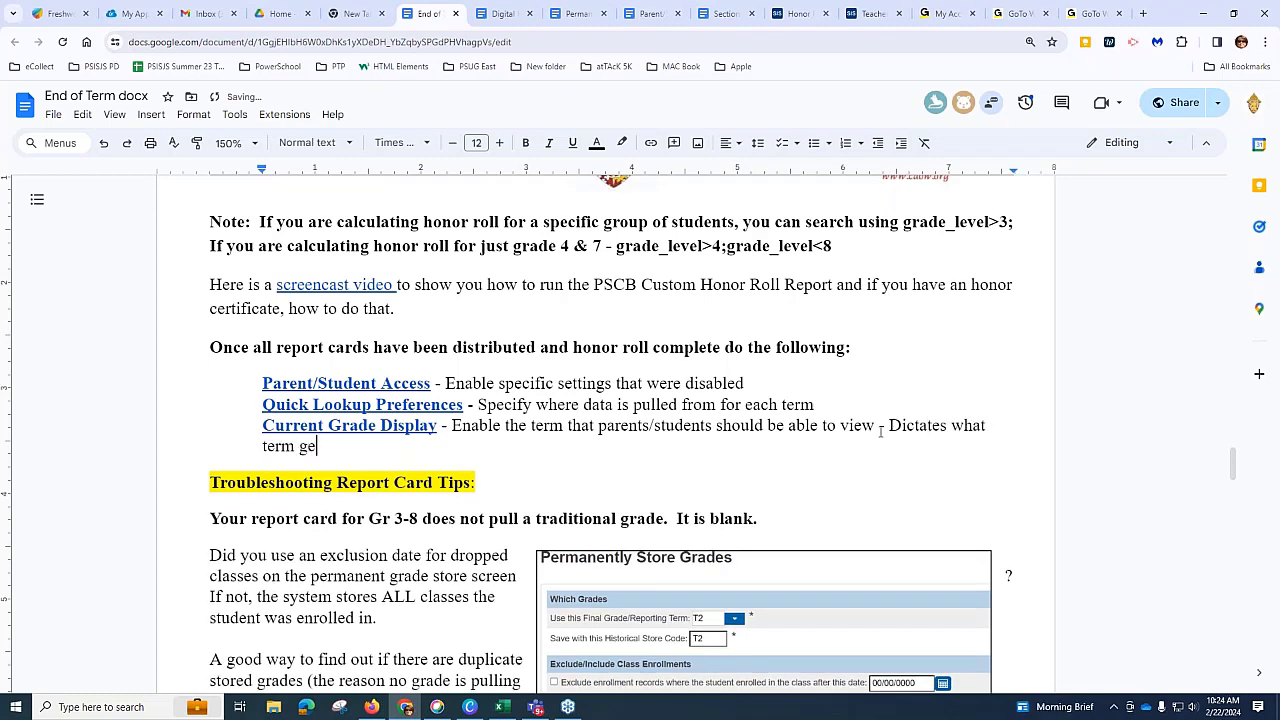
text(ts emailed to pare)
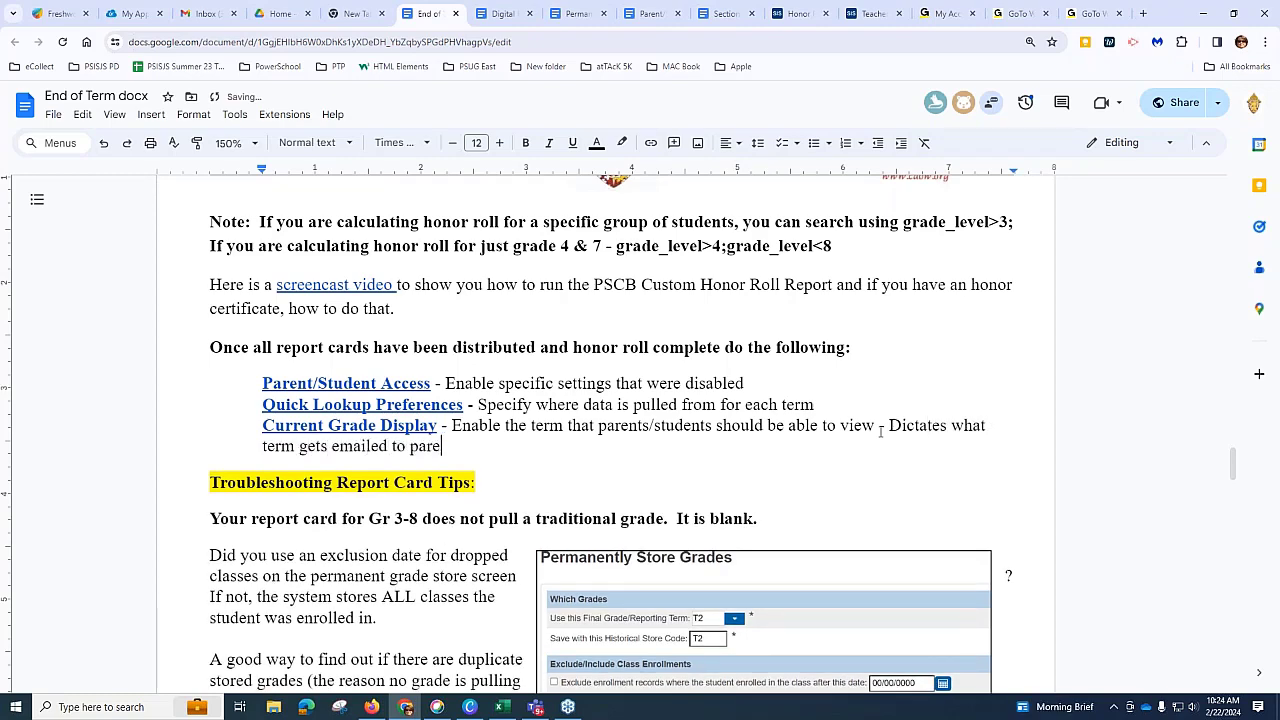
text(nts who have notificat)
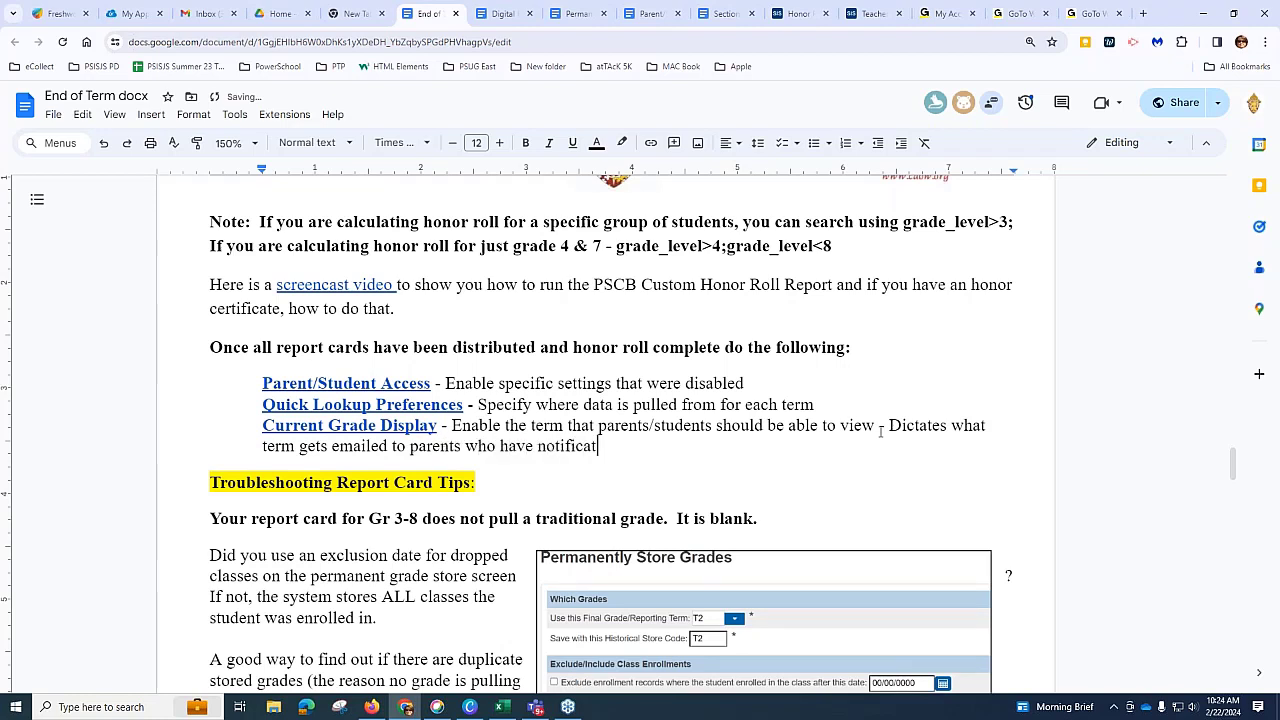
text(ions turned on.)
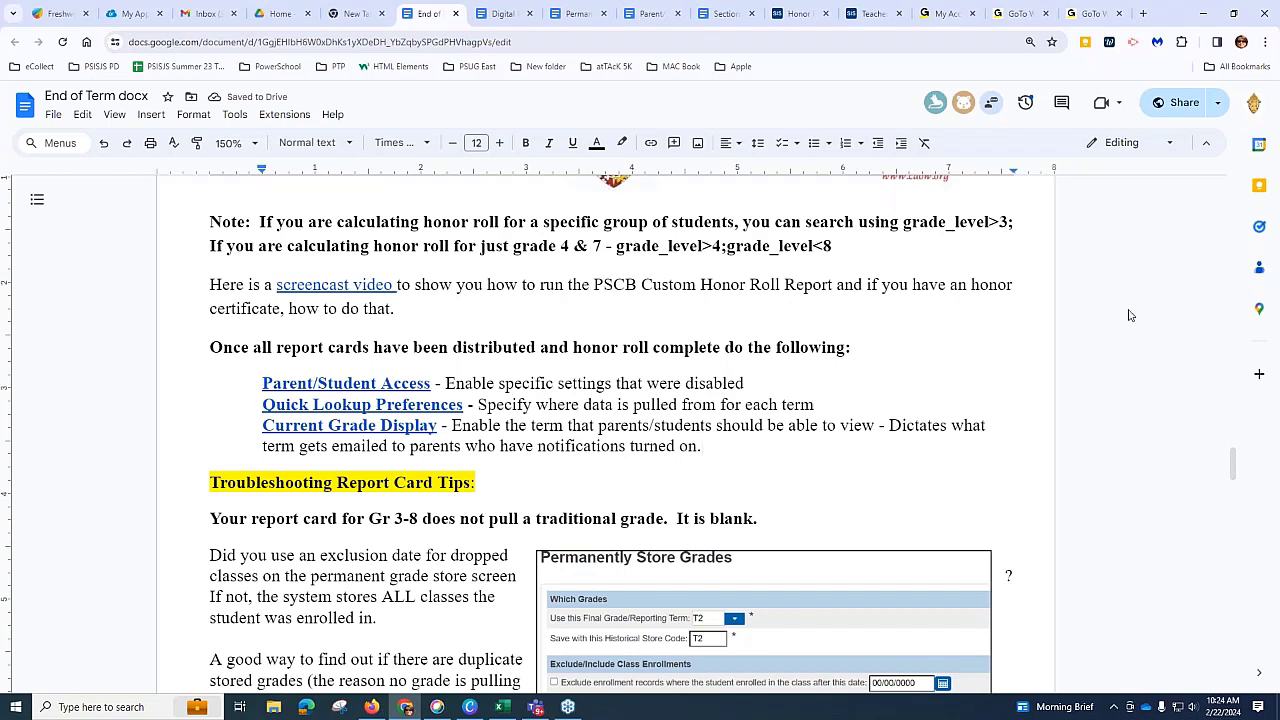
Step: Switch to PowerSchool SIS and open the Parent/Student Access settings in School Setup
click(785, 13)
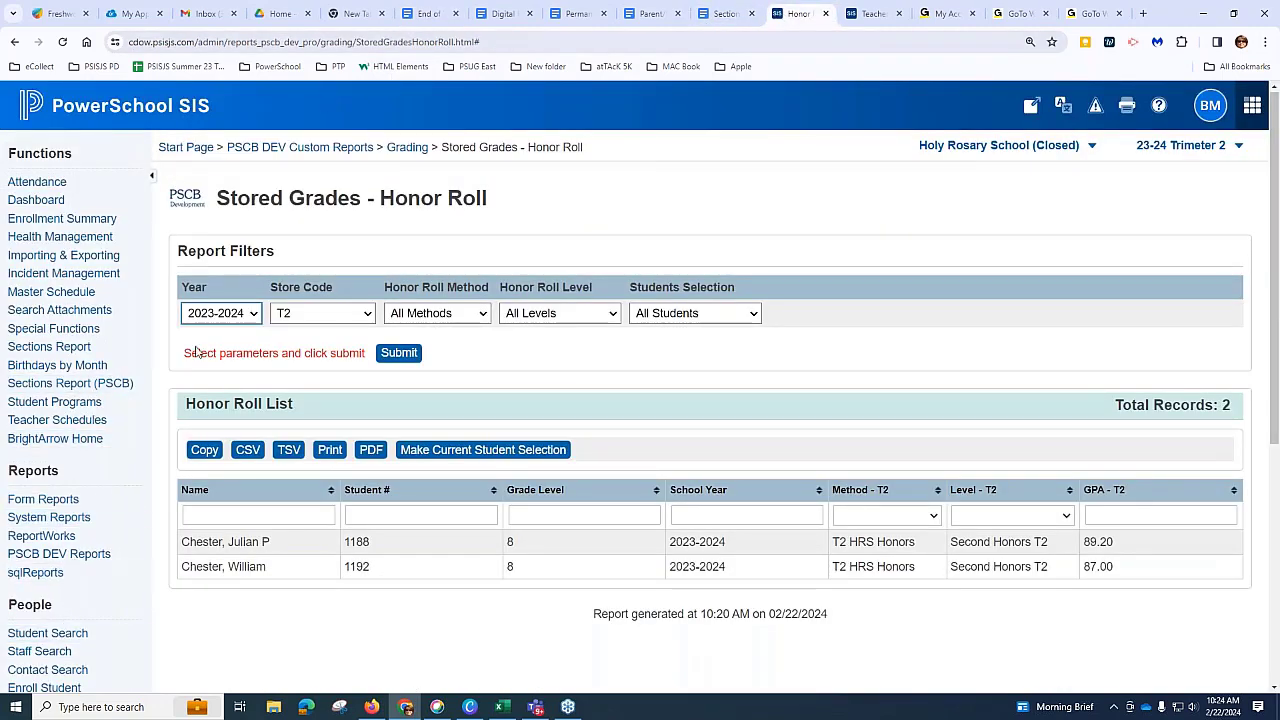
click(145, 113)
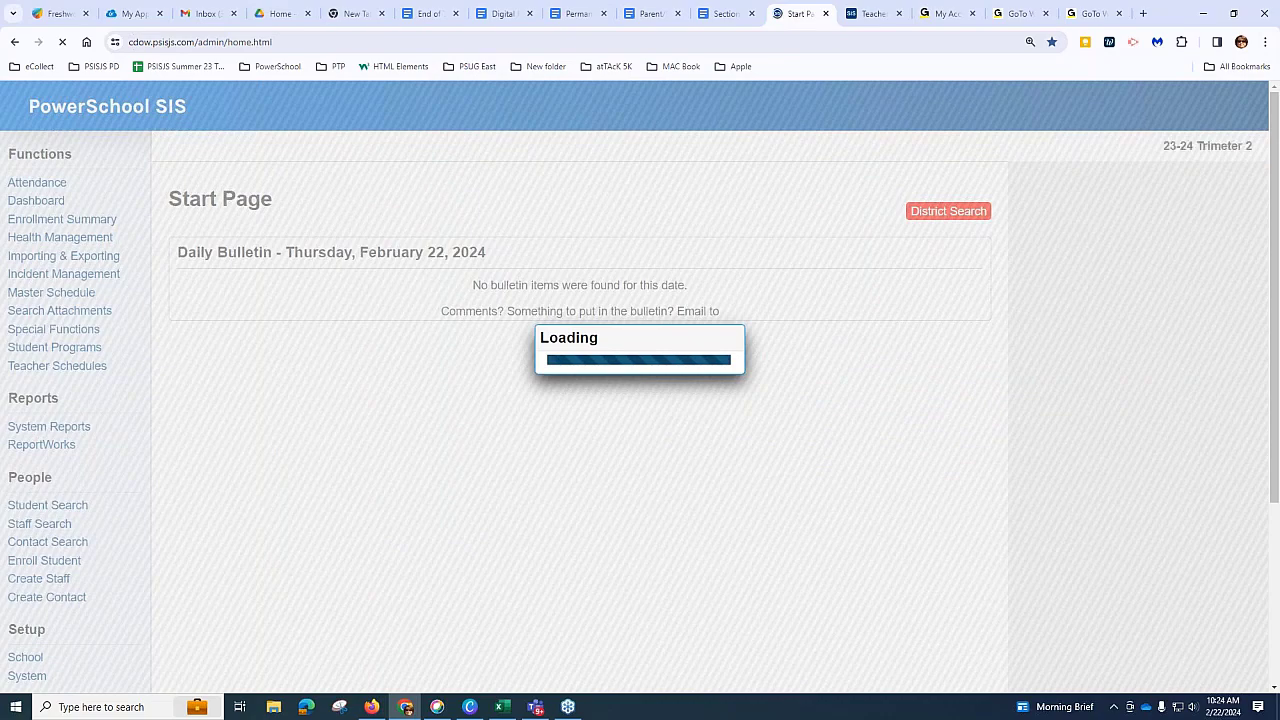
scroll(160, 462, down, 2)
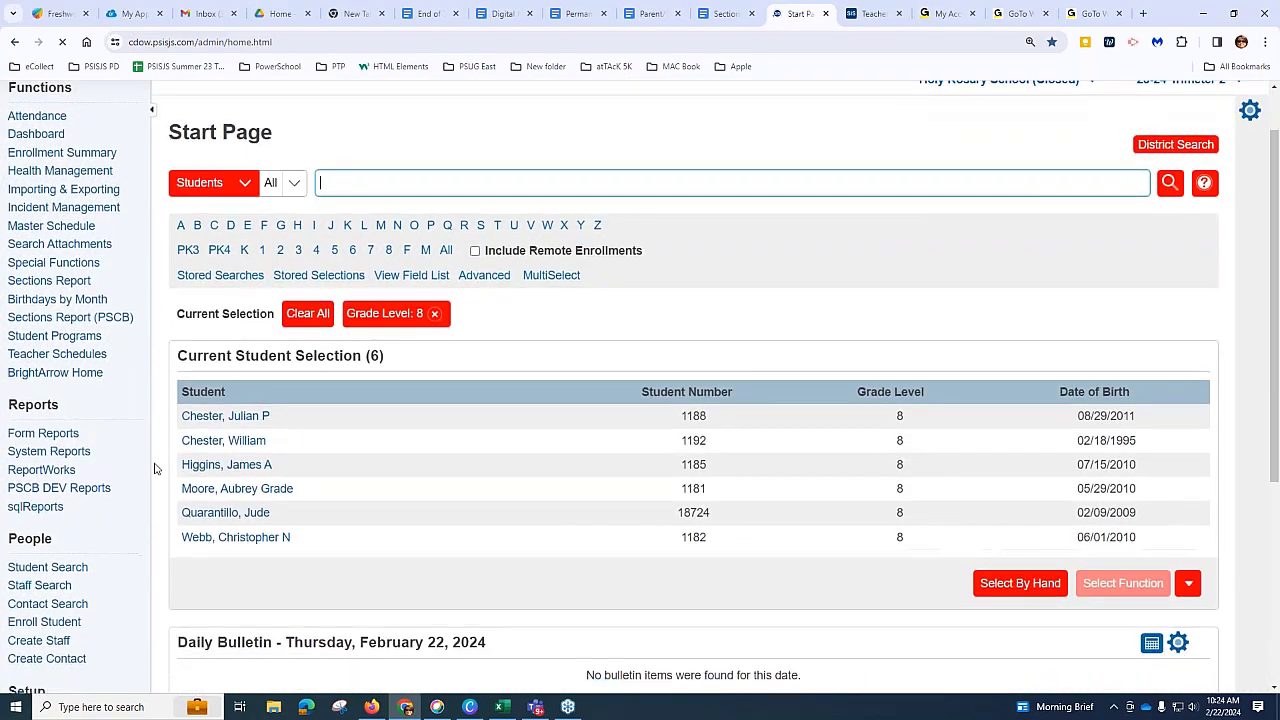
scroll(48, 535, down, 3)
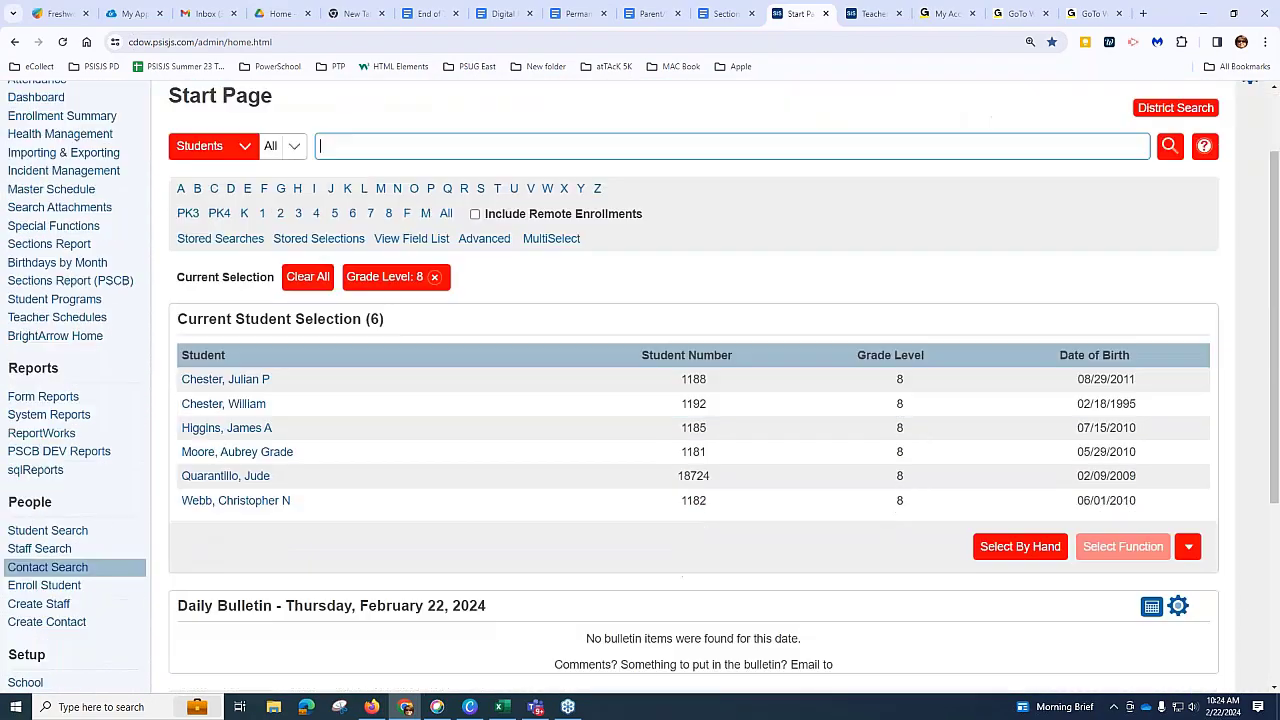
click(46, 528)
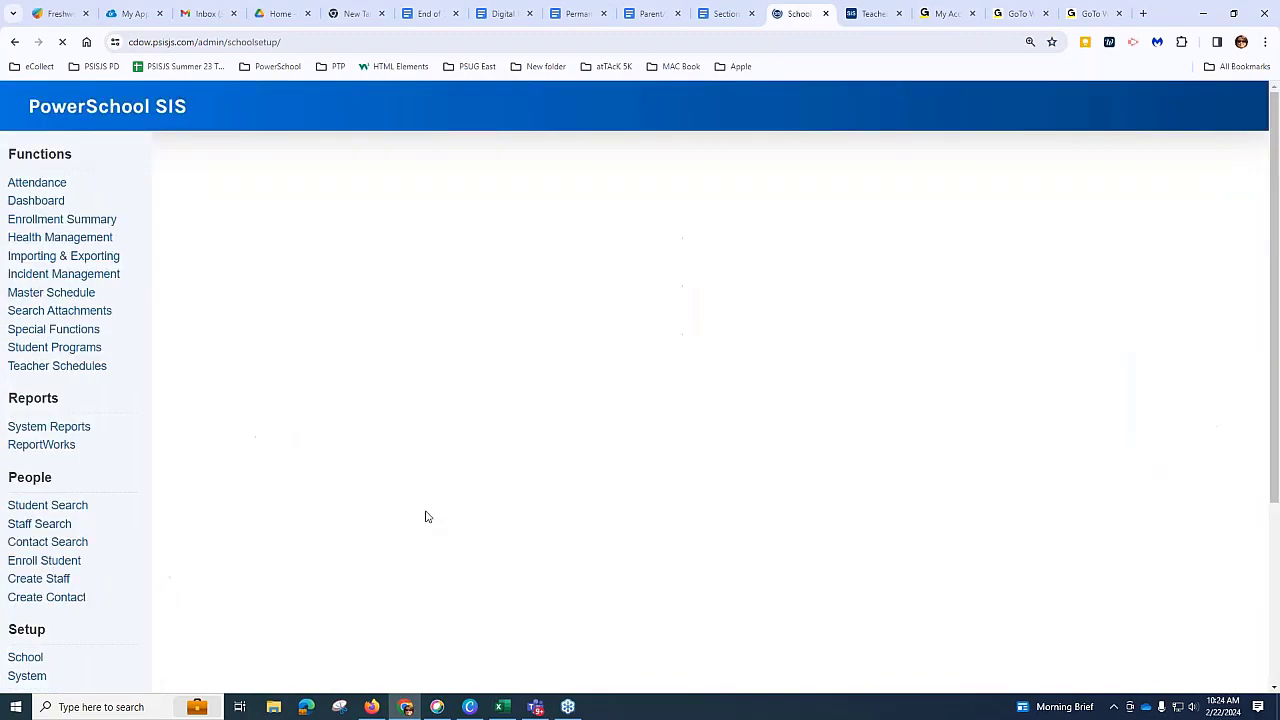
scroll(410, 465, down, 5)
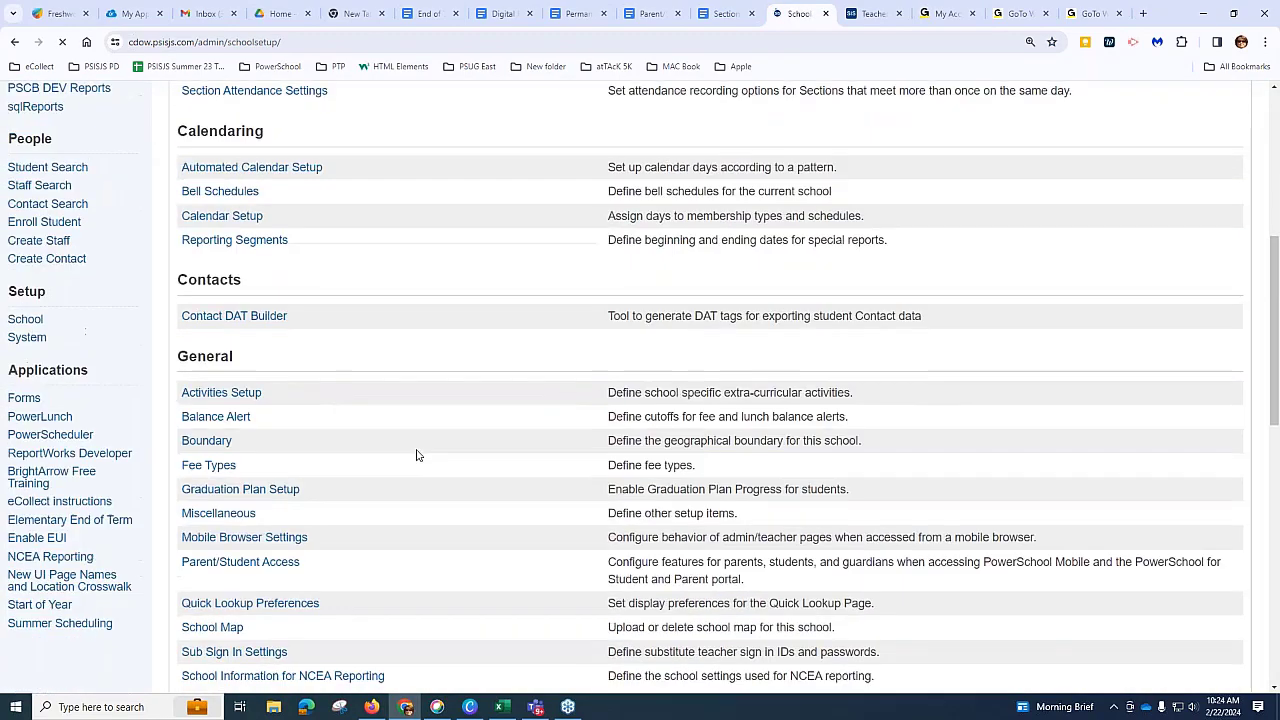
scroll(420, 455, down, 5)
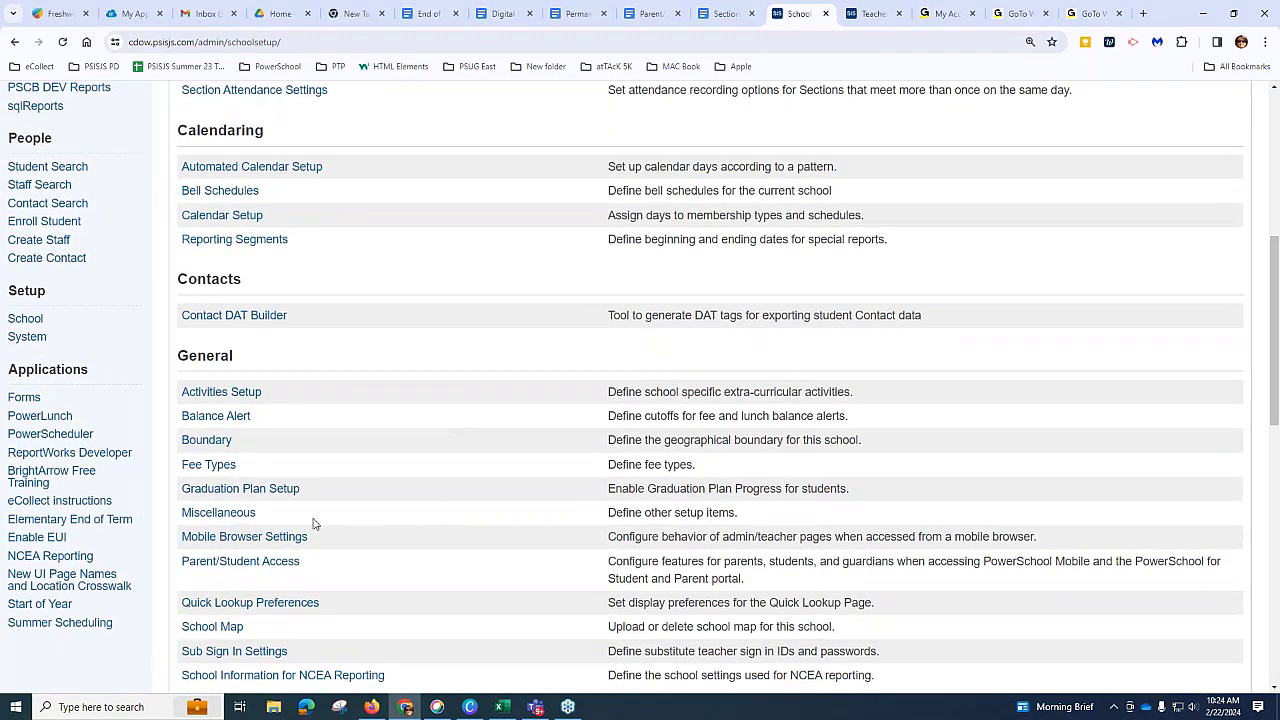
scroll(262, 548, down, 1)
click(197, 497)
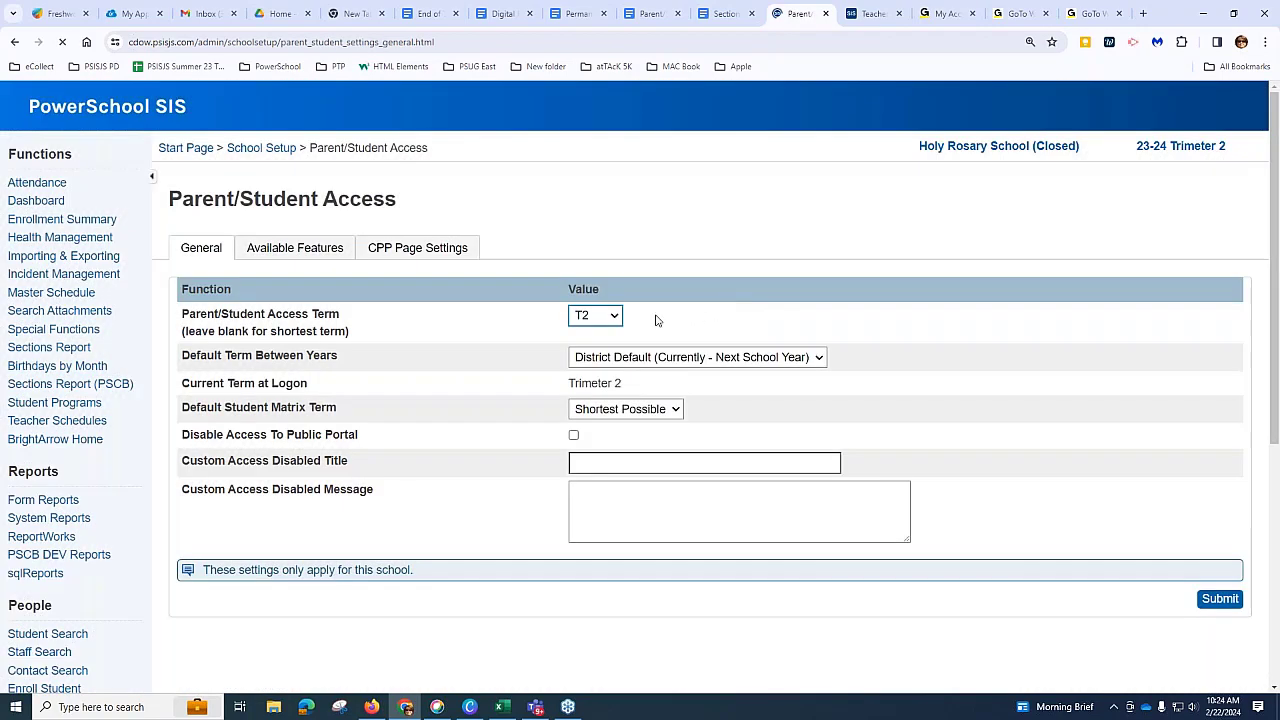
Step: Set the Parent/Student Access Term to T3 and submit the general settings
click(533, 317)
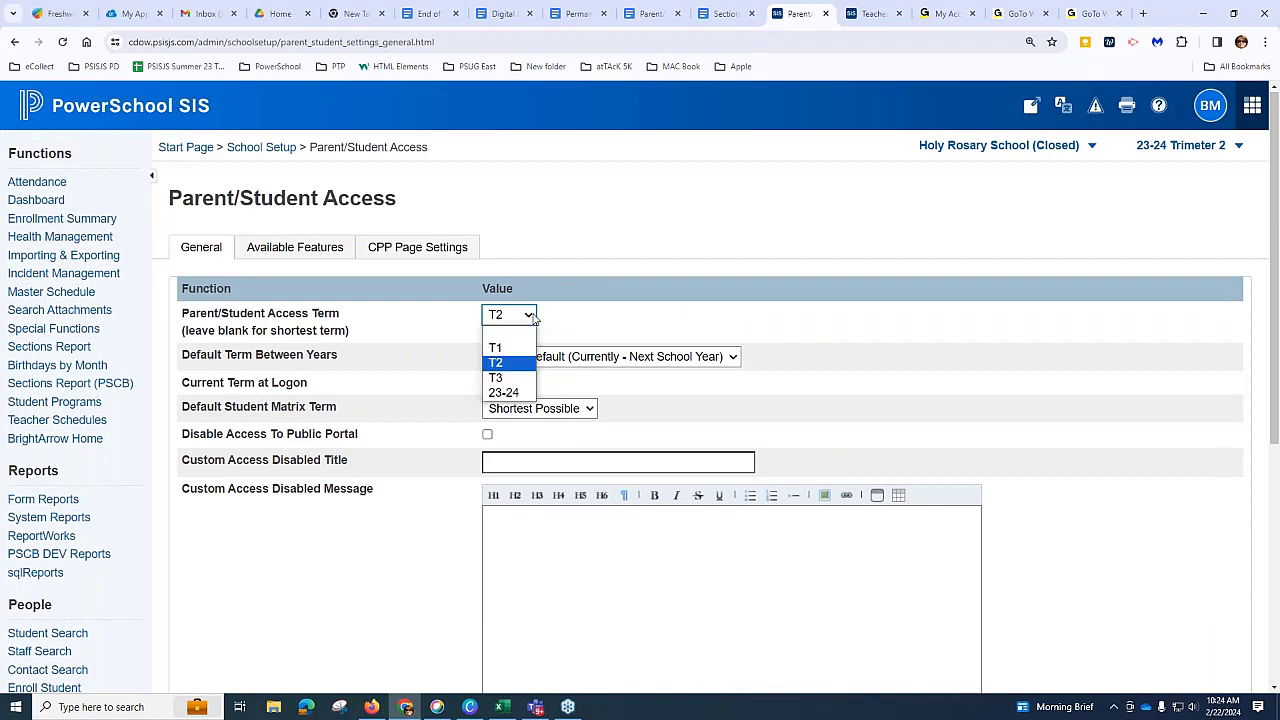
click(512, 378)
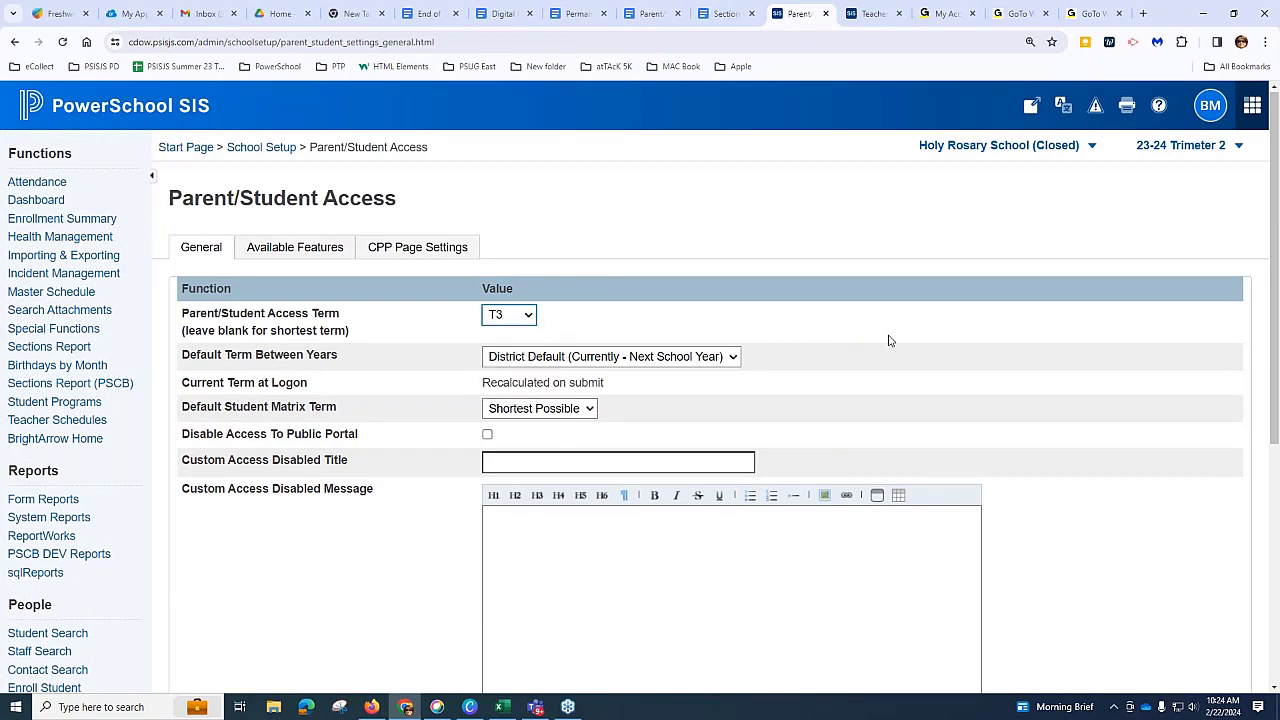
scroll(1240, 498, down, 3)
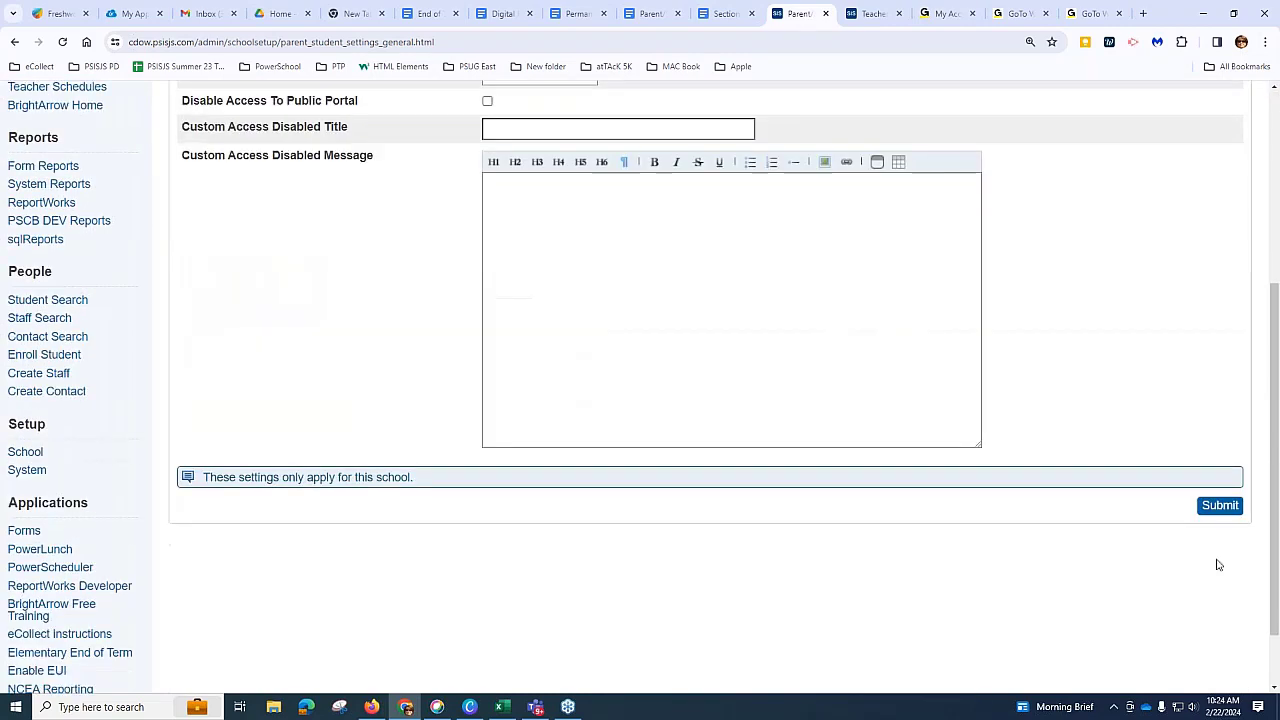
click(1220, 505)
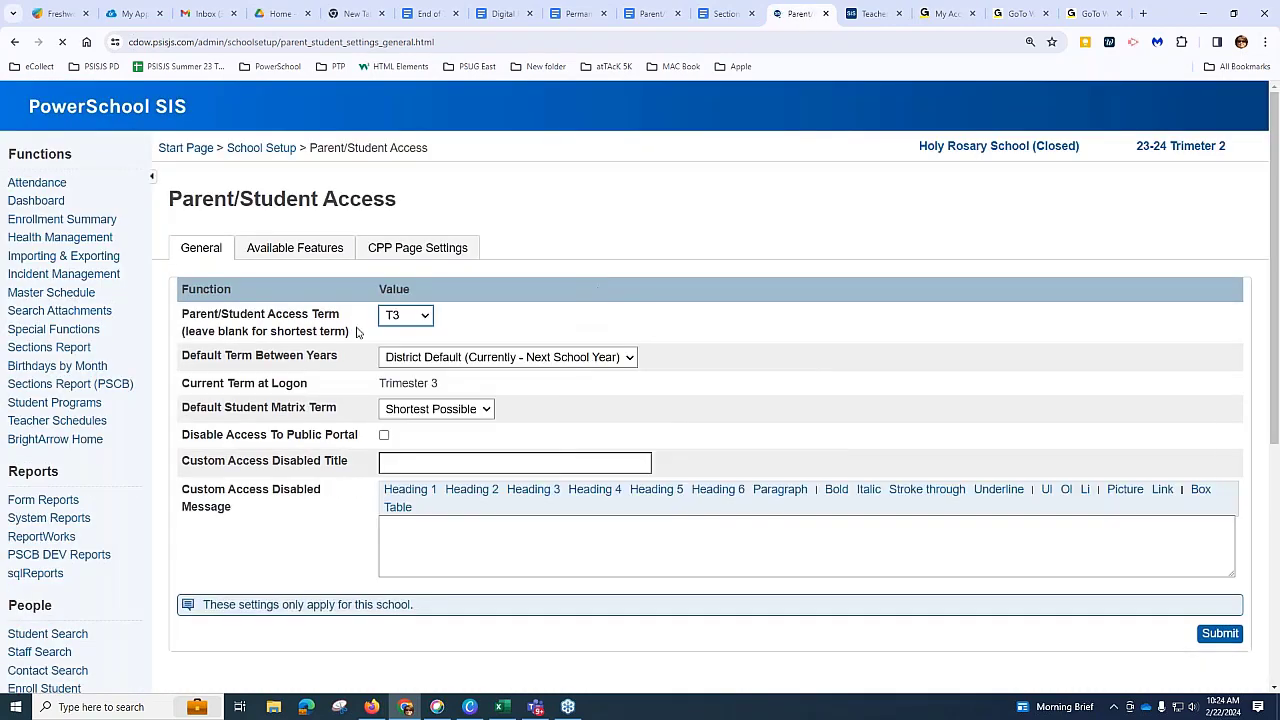
Step: Make Final Grades and the T2 teacher final comments available to parents and students, and submit the available features
click(283, 252)
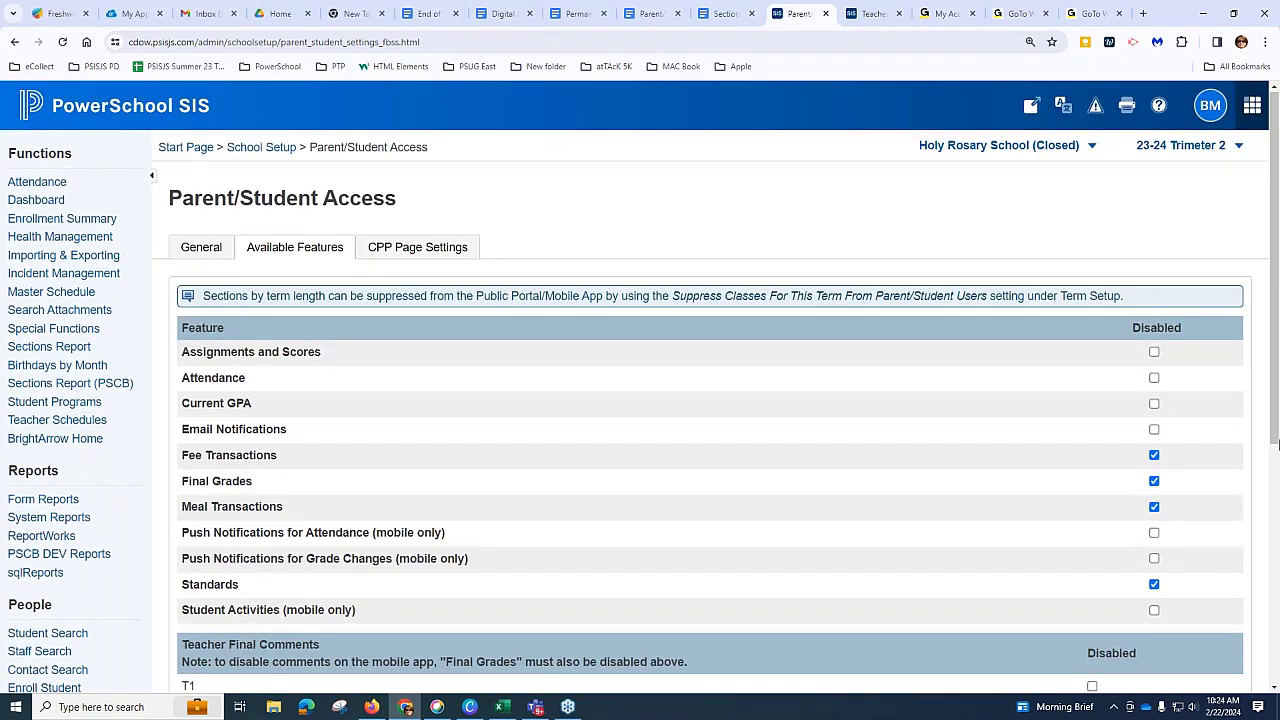
click(1154, 481)
scroll(1110, 555, down, 3)
click(1092, 445)
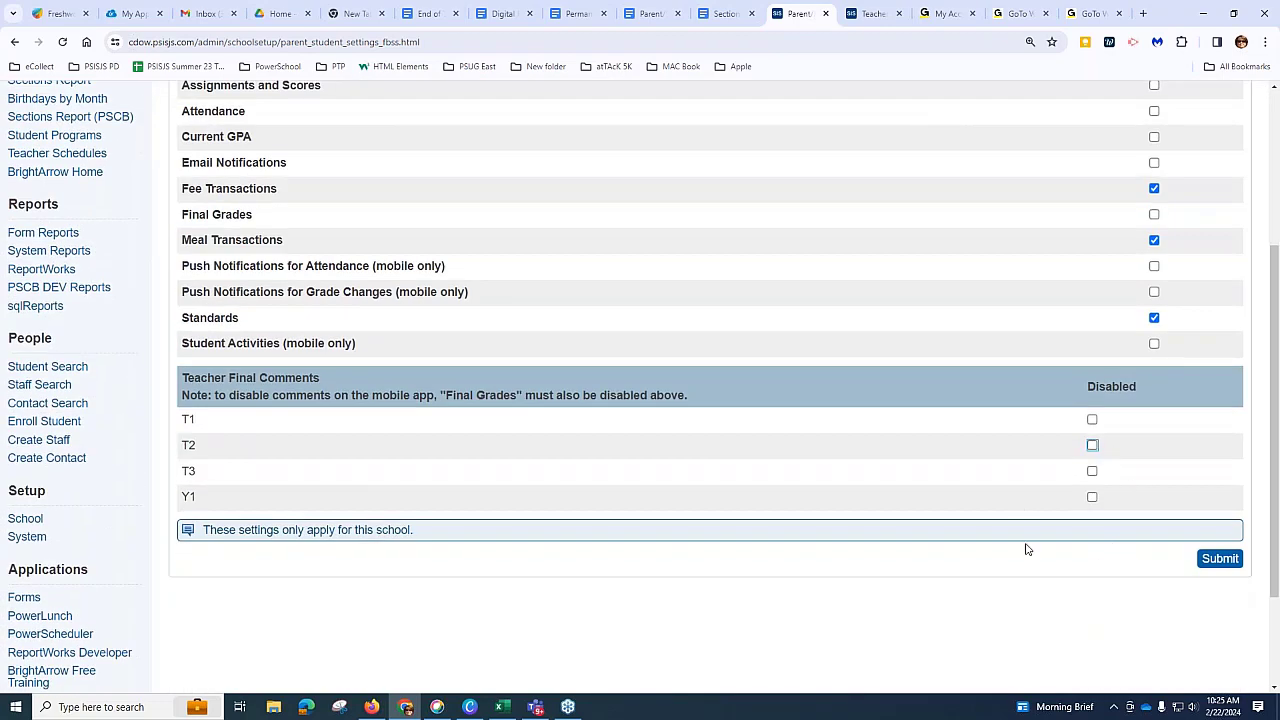
click(1220, 558)
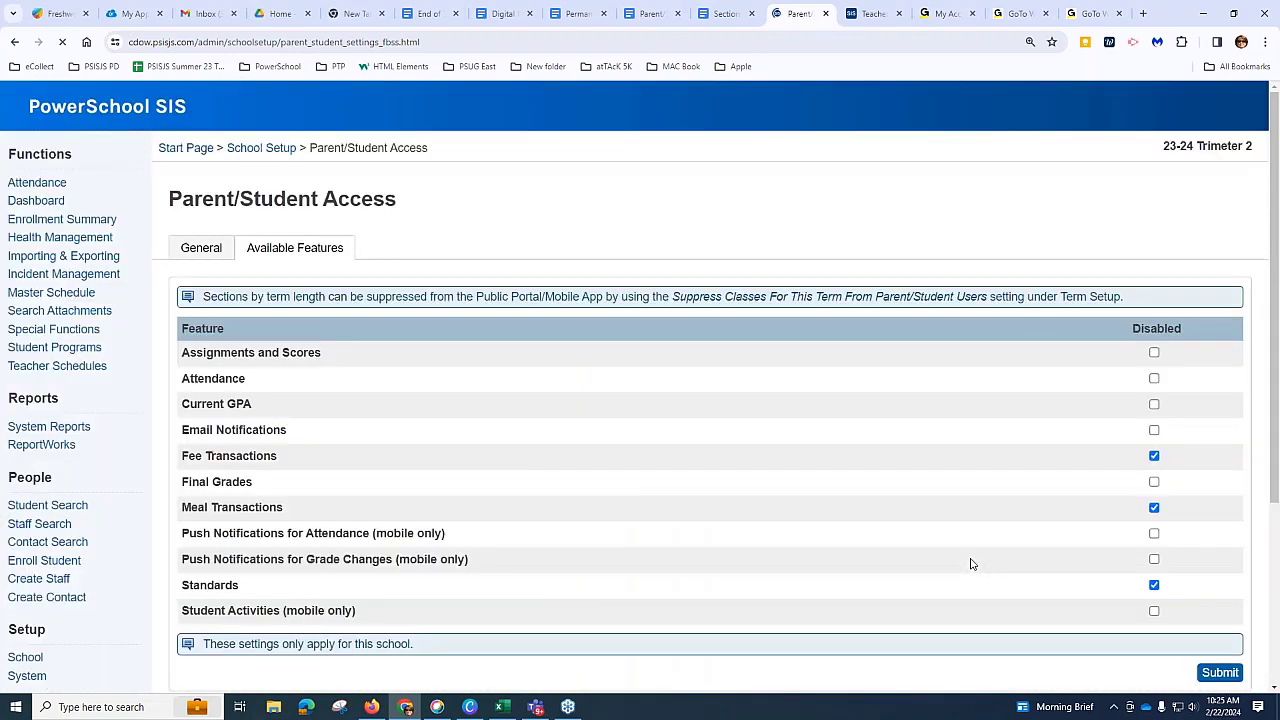
Step: Enable the Teacher Comments page in the CPP Page Settings for Parent/Student Access and submit the settings
click(410, 249)
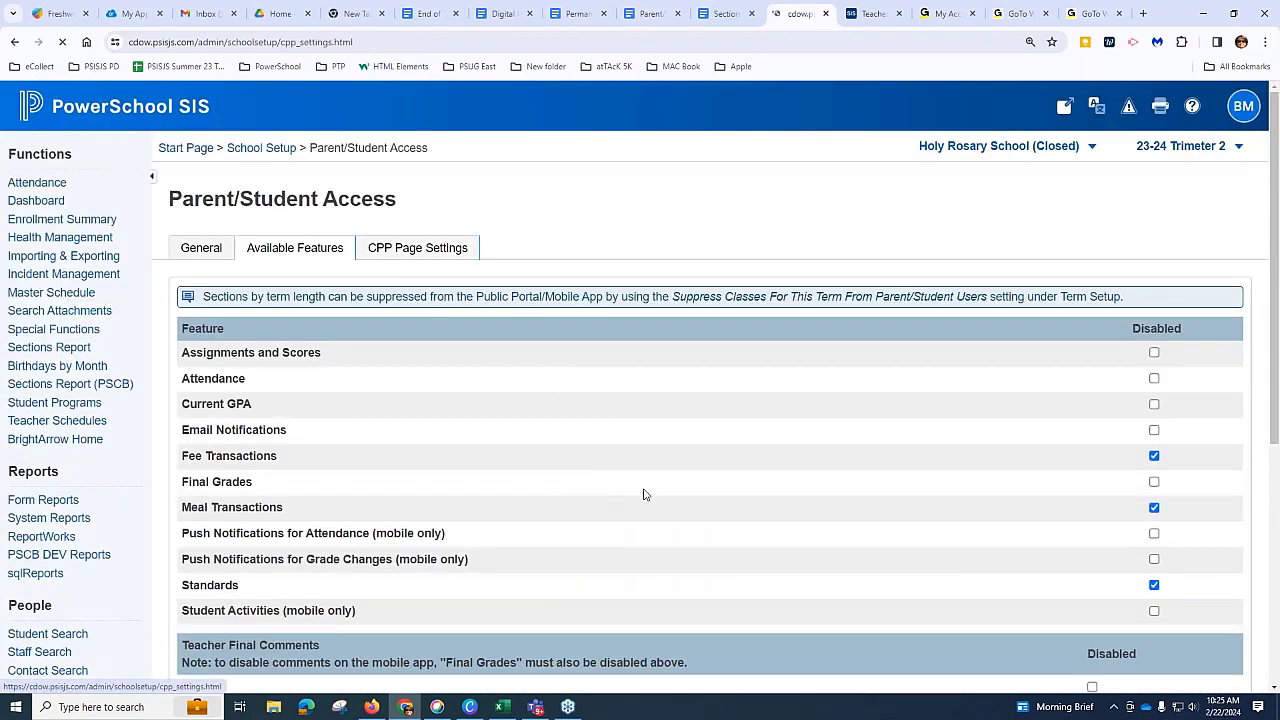
scroll(649, 476, down, 3)
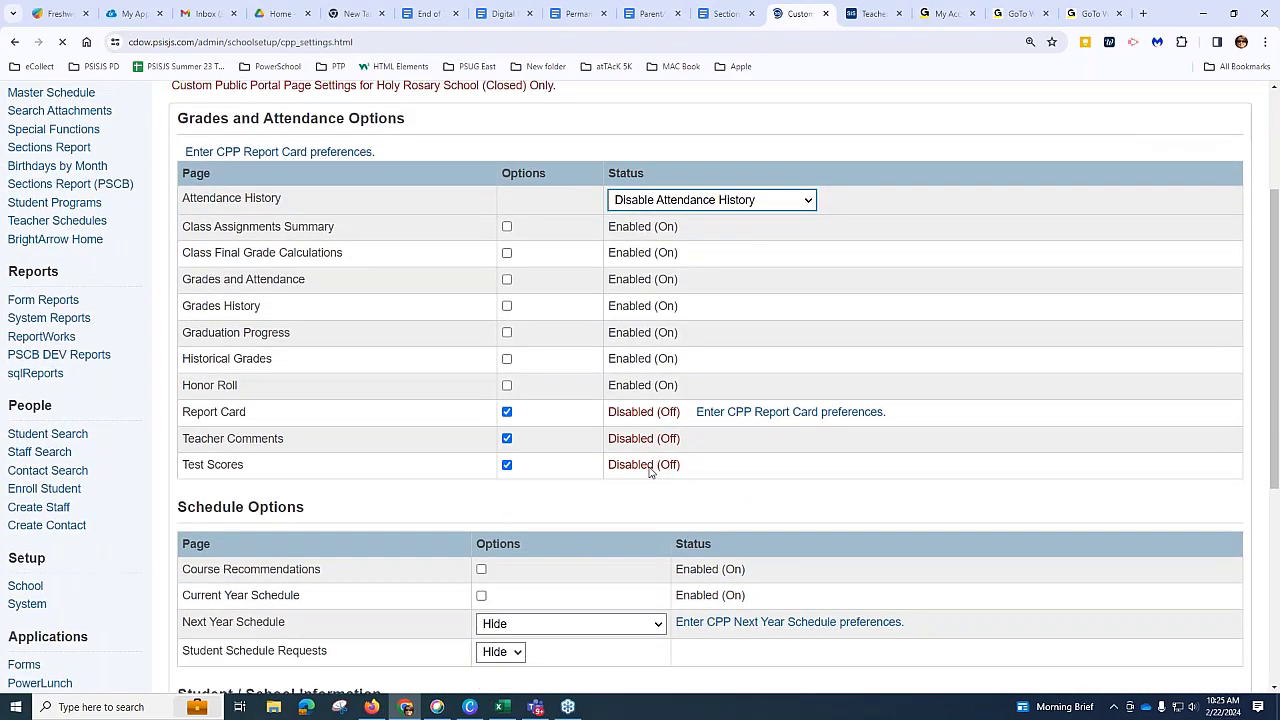
scroll(460, 422, up, 3)
scroll(580, 610, down, 2)
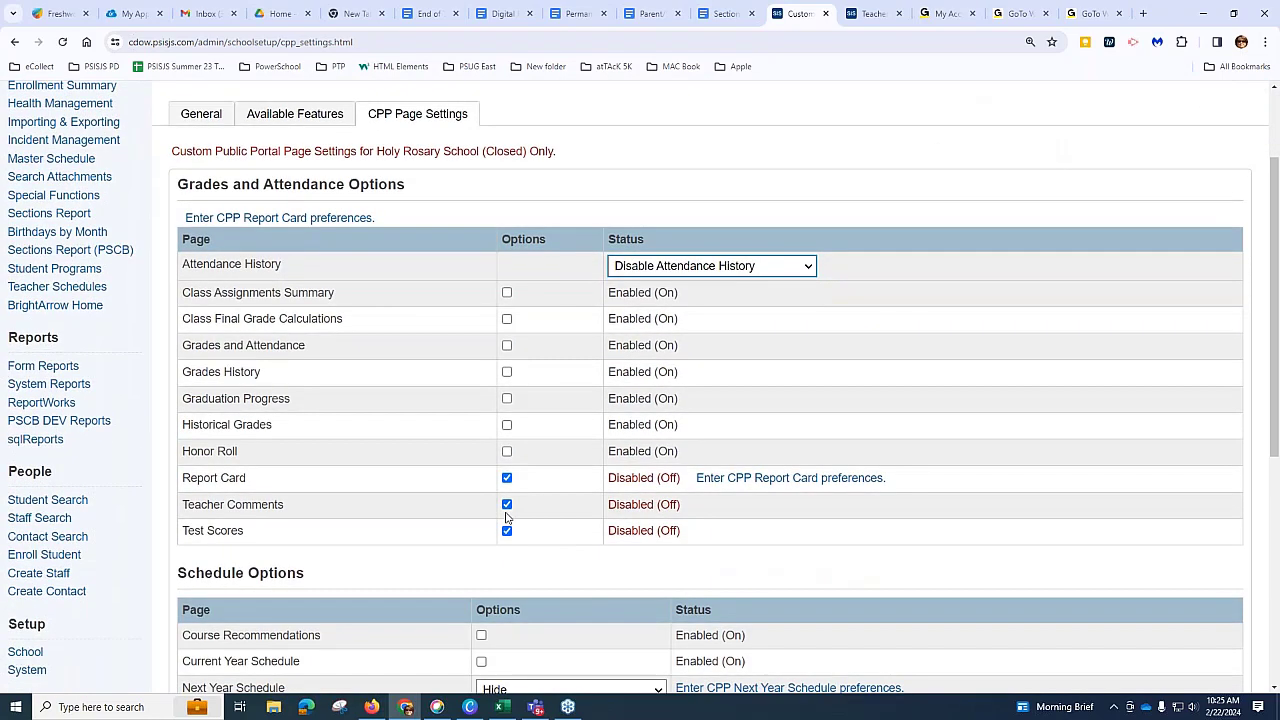
click(507, 505)
scroll(626, 553, down, 2)
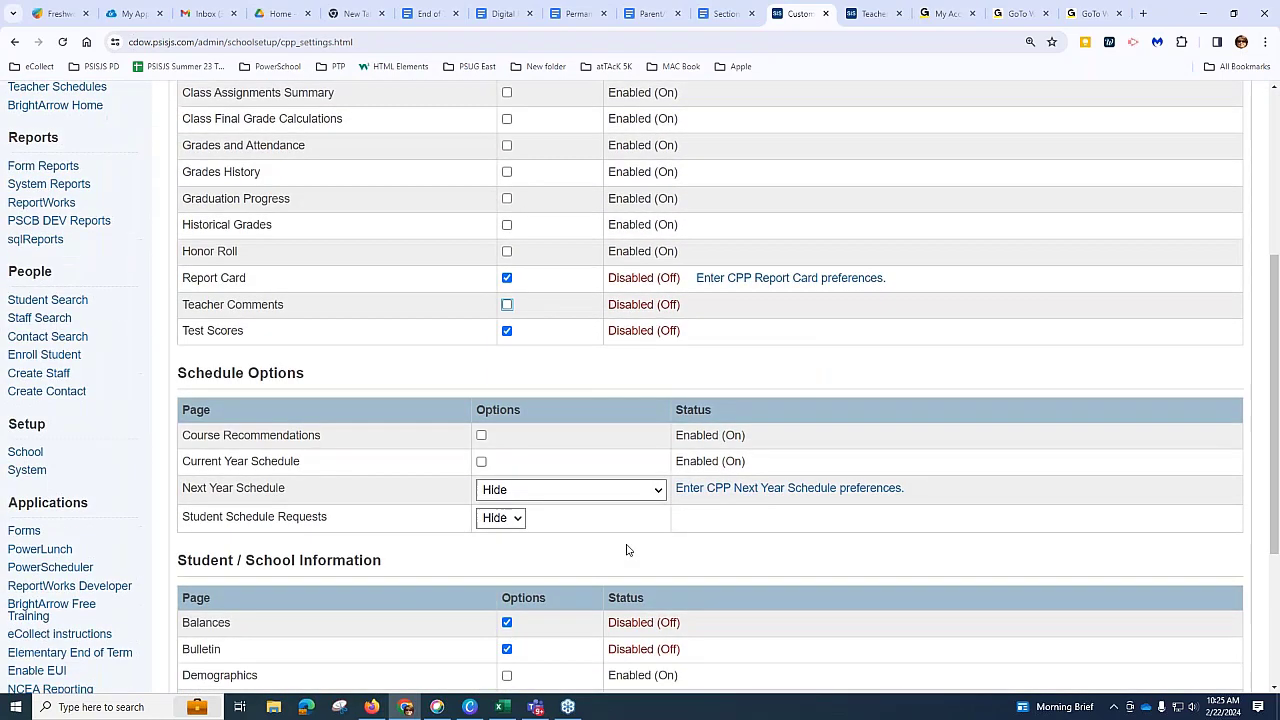
scroll(627, 549, down, 2)
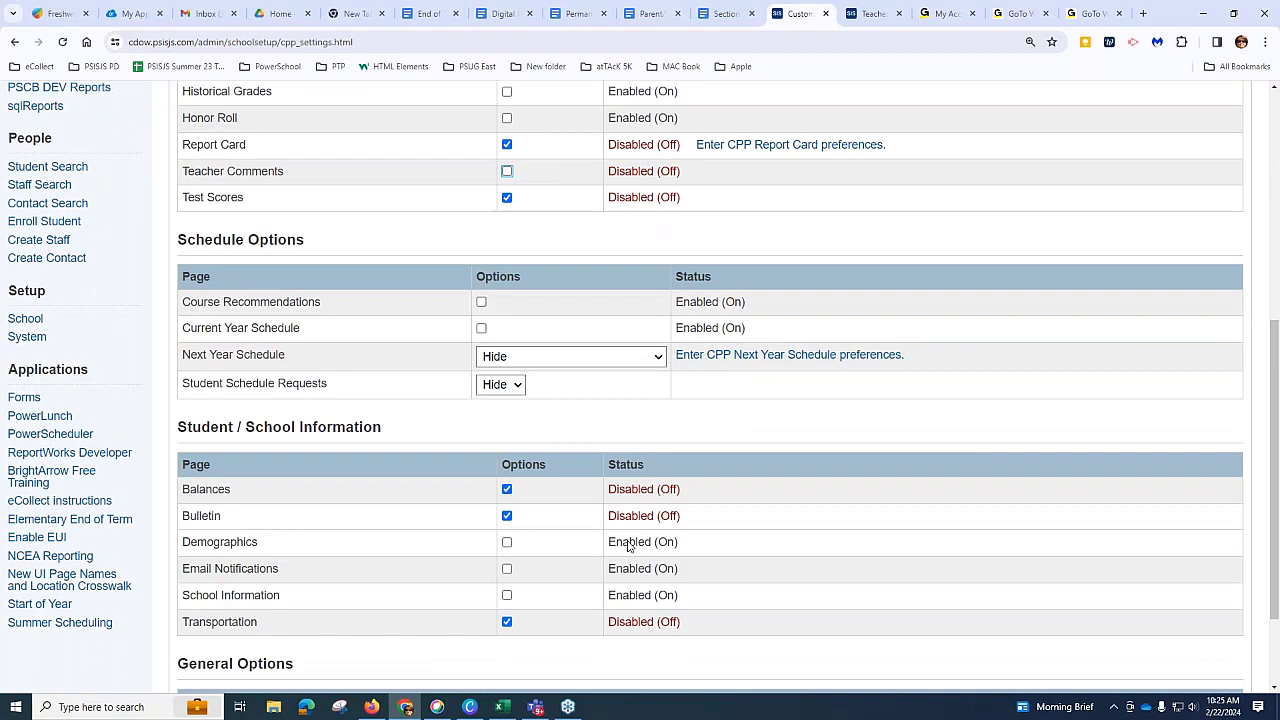
scroll(628, 547, down, 2)
click(1229, 667)
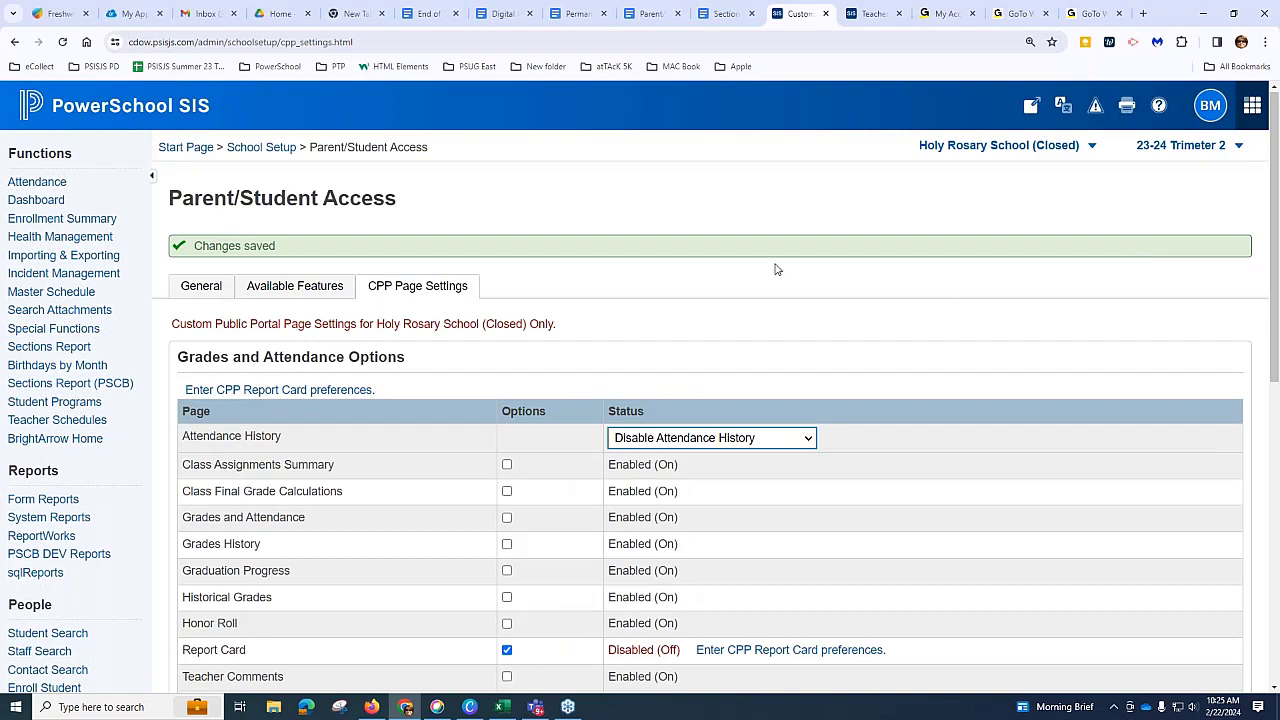
Step: Open Quick Lookup Preferences from School Setup and set the T2 source of data to Historical (Stored)
click(265, 147)
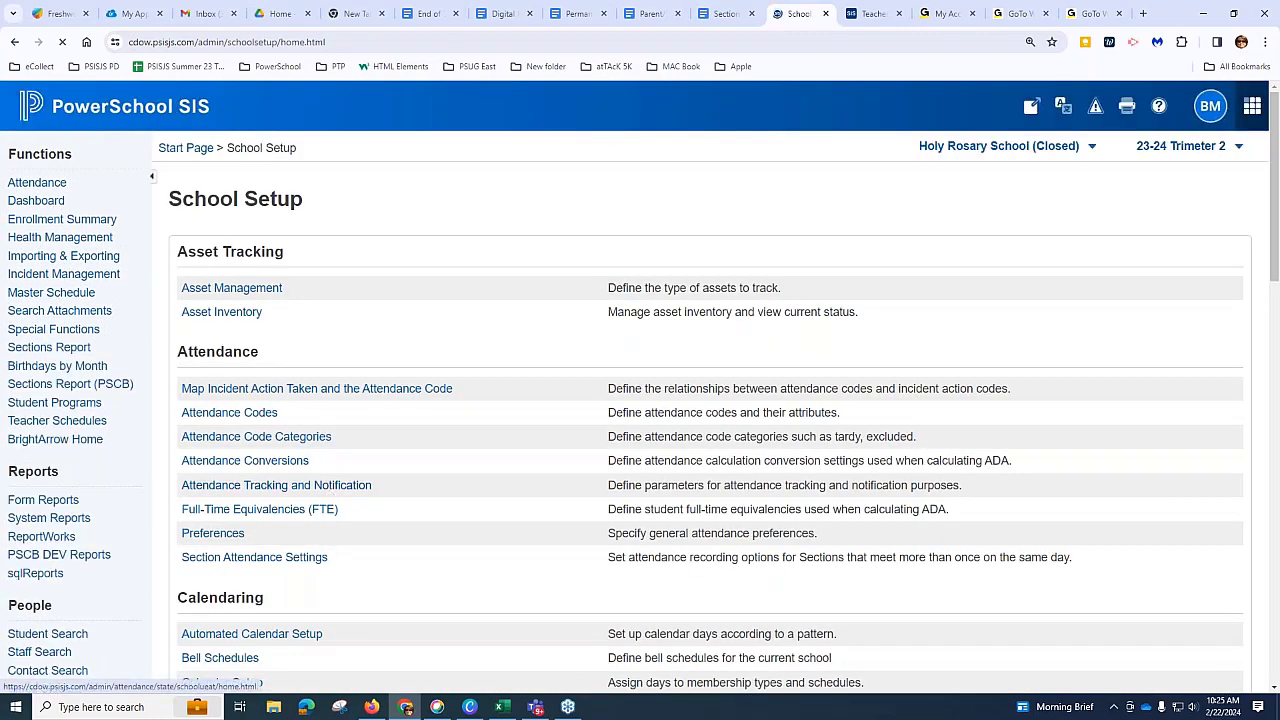
scroll(353, 463, down, 3)
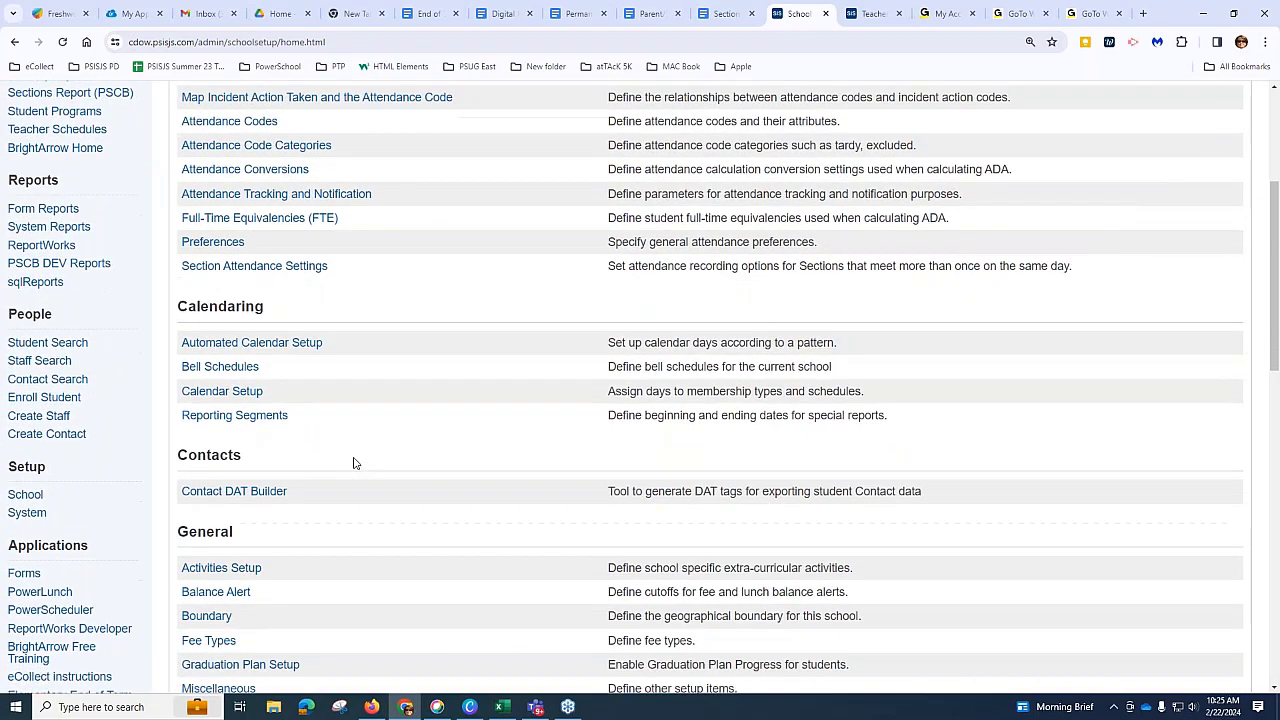
scroll(353, 463, down, 2)
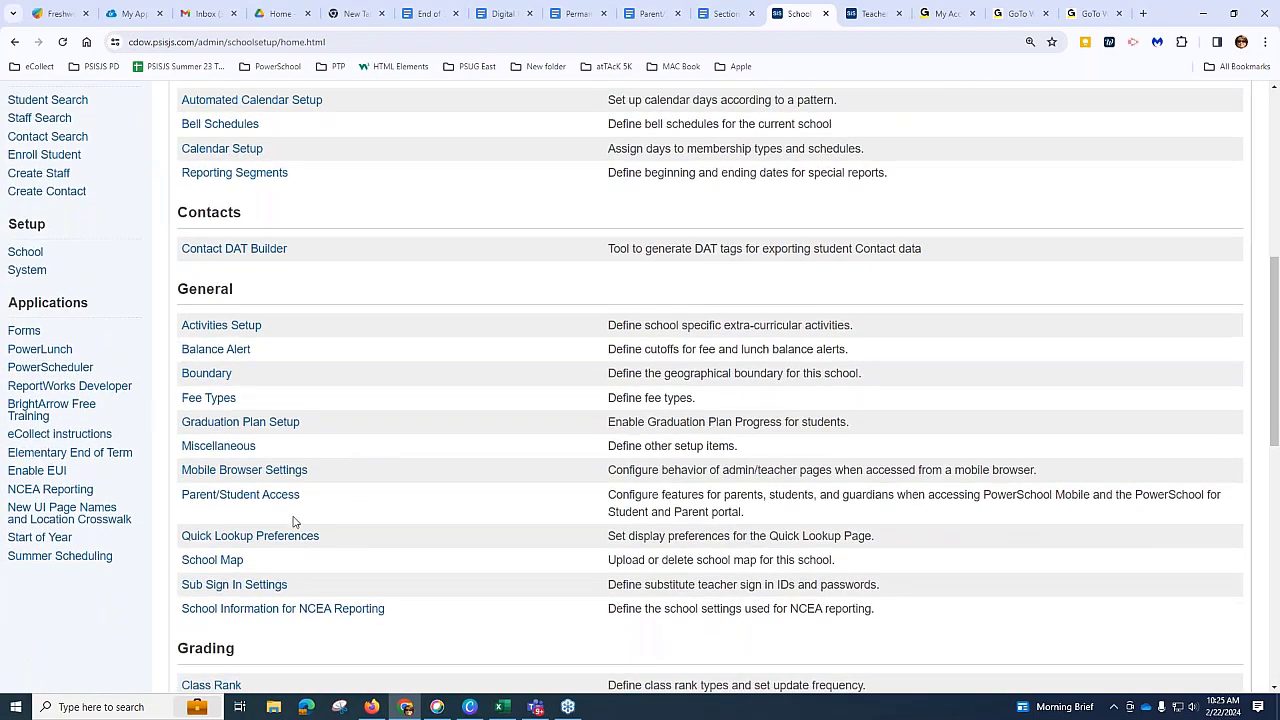
click(224, 540)
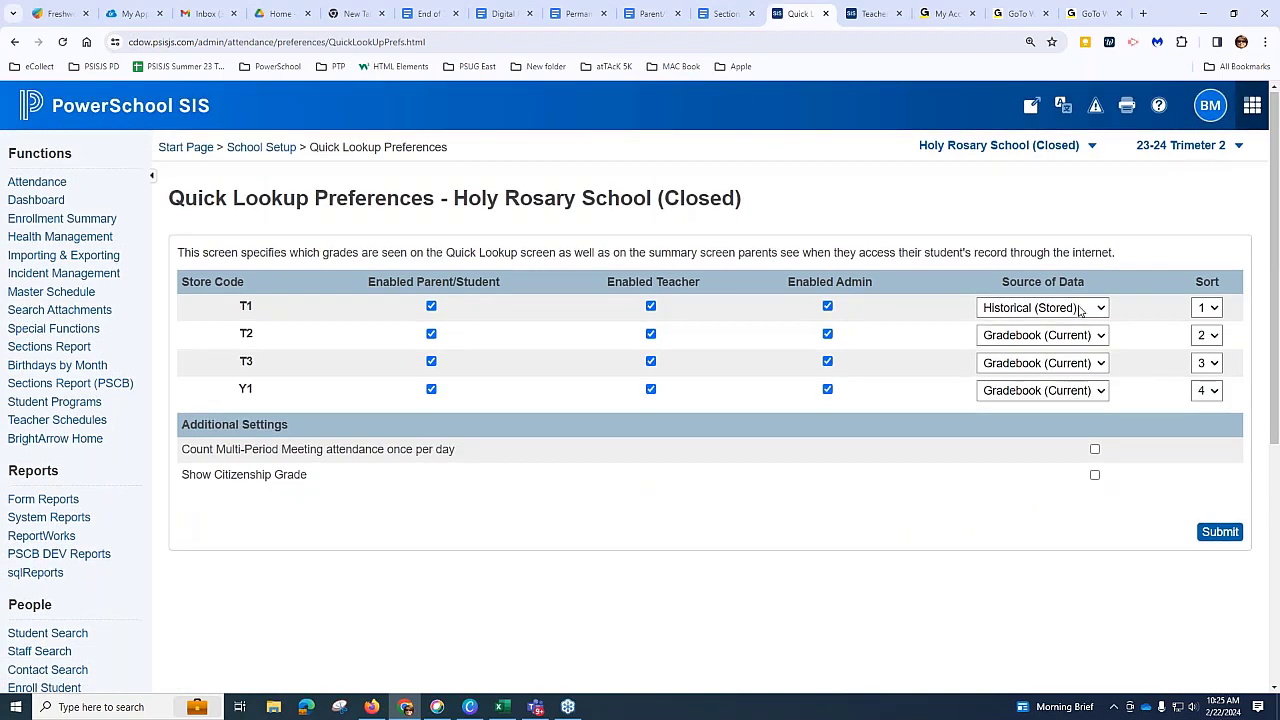
click(1102, 338)
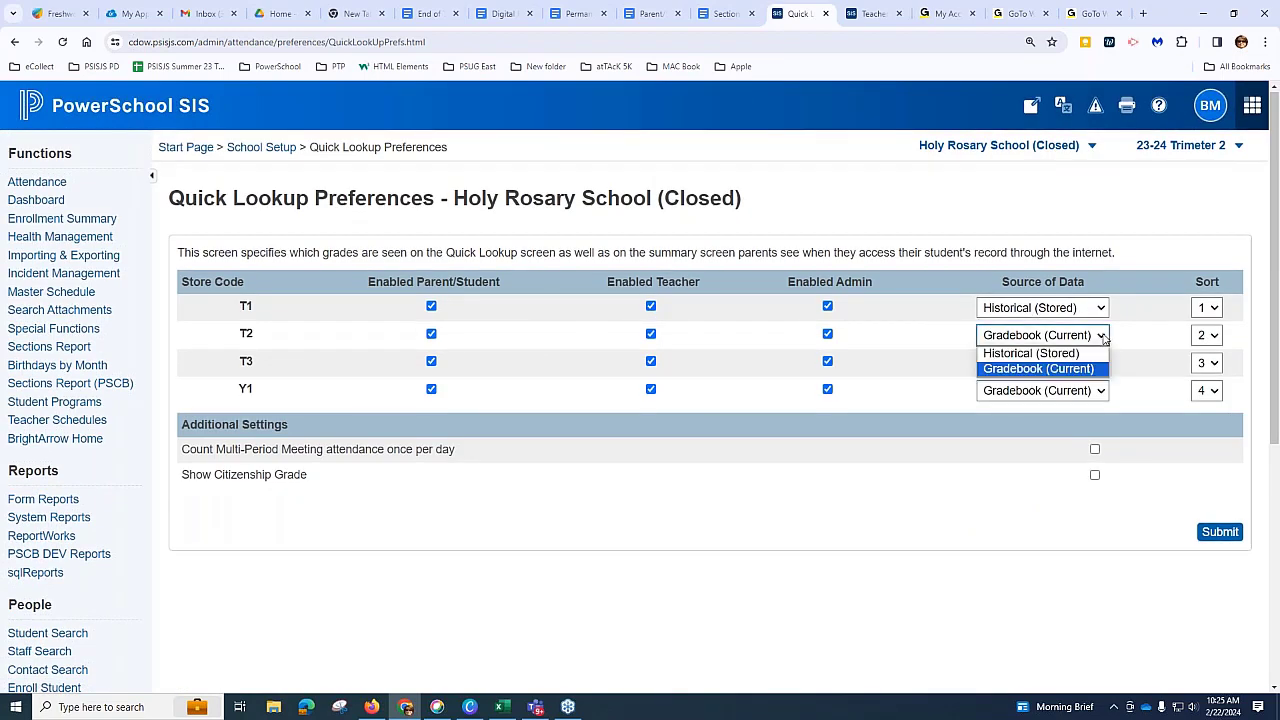
click(1098, 354)
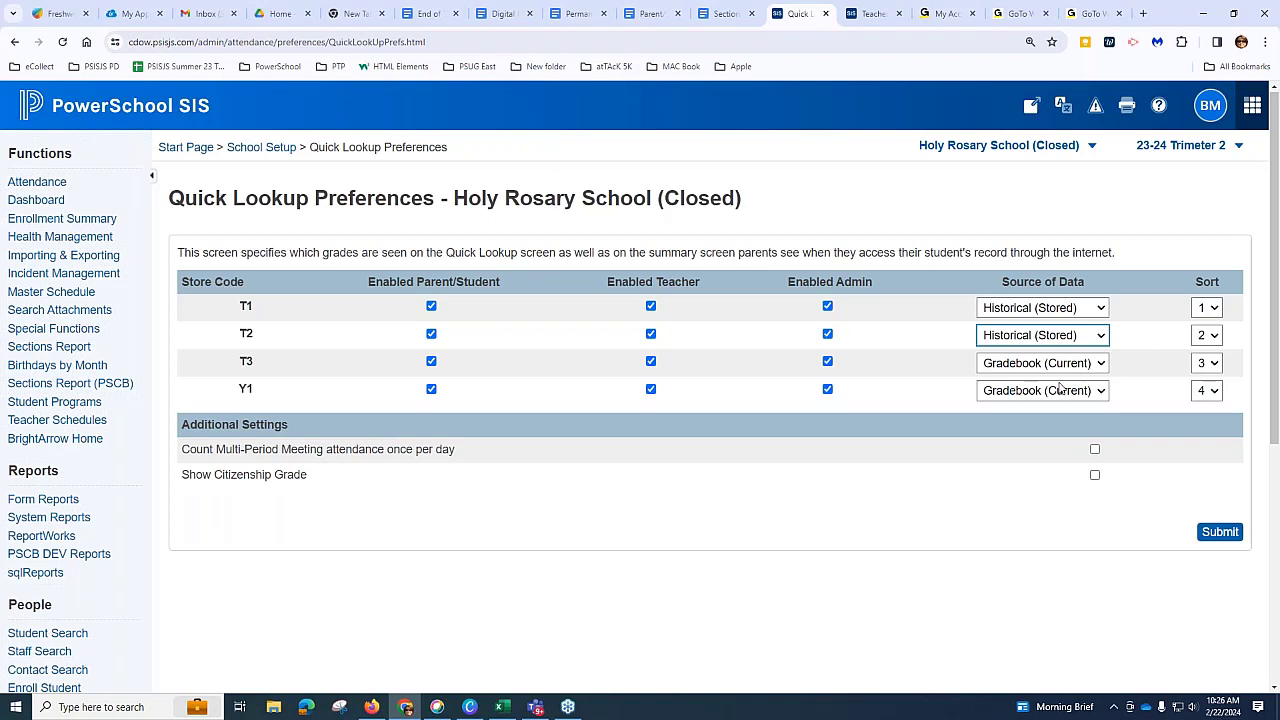
Step: Open Current Grade Display from School Setup, set the Active Term to T3 and submit it
click(261, 149)
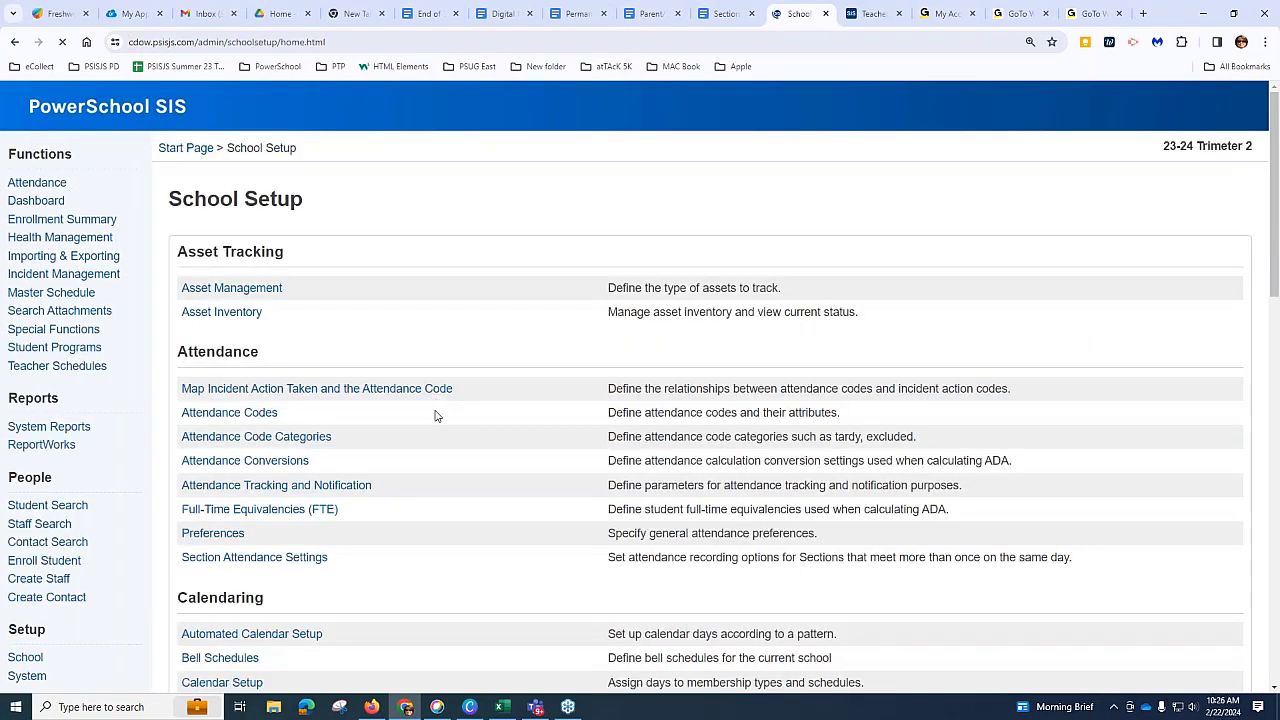
scroll(430, 505, down, 3)
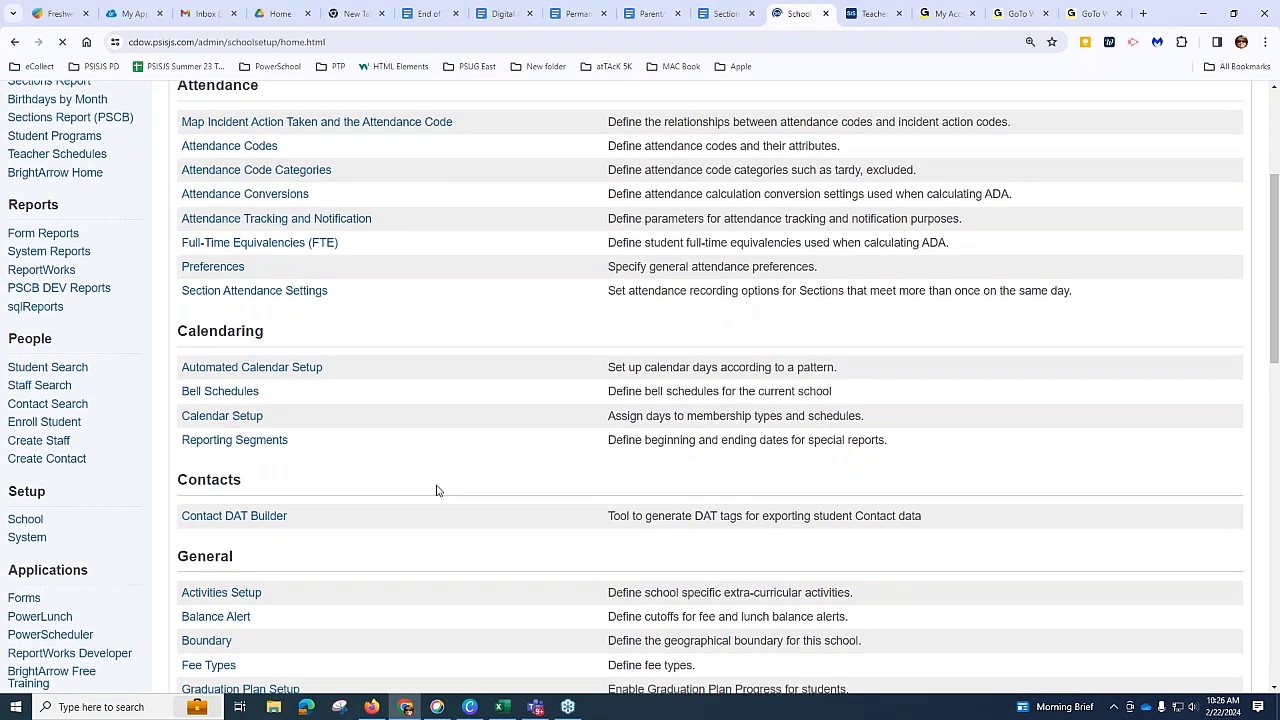
scroll(446, 477, down, 3)
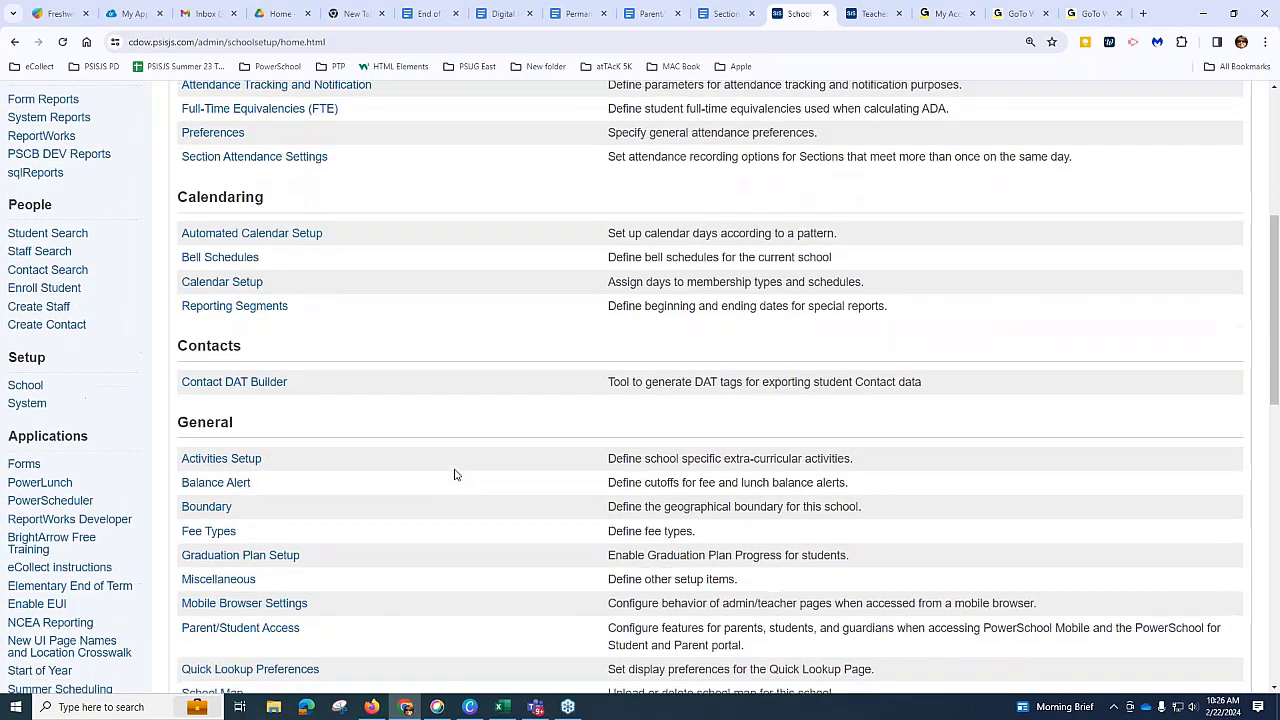
scroll(455, 474, down, 2)
scroll(440, 456, down, 1)
click(243, 604)
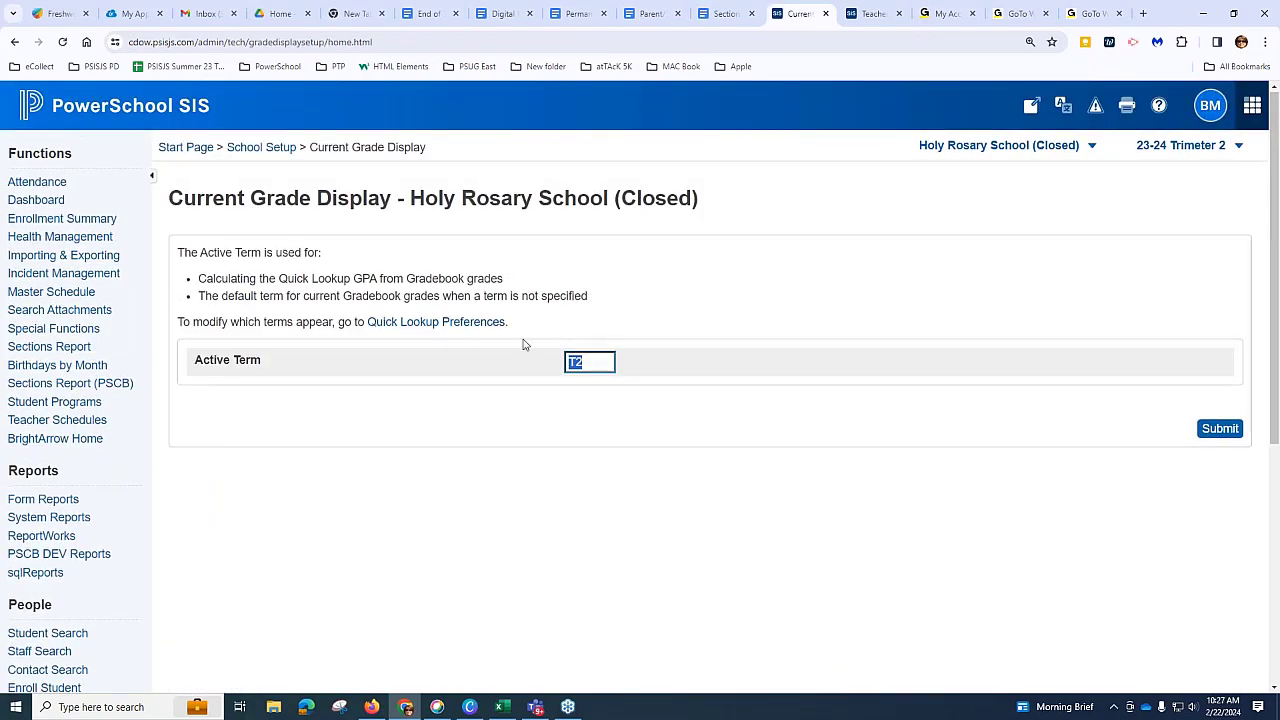
click(605, 365)
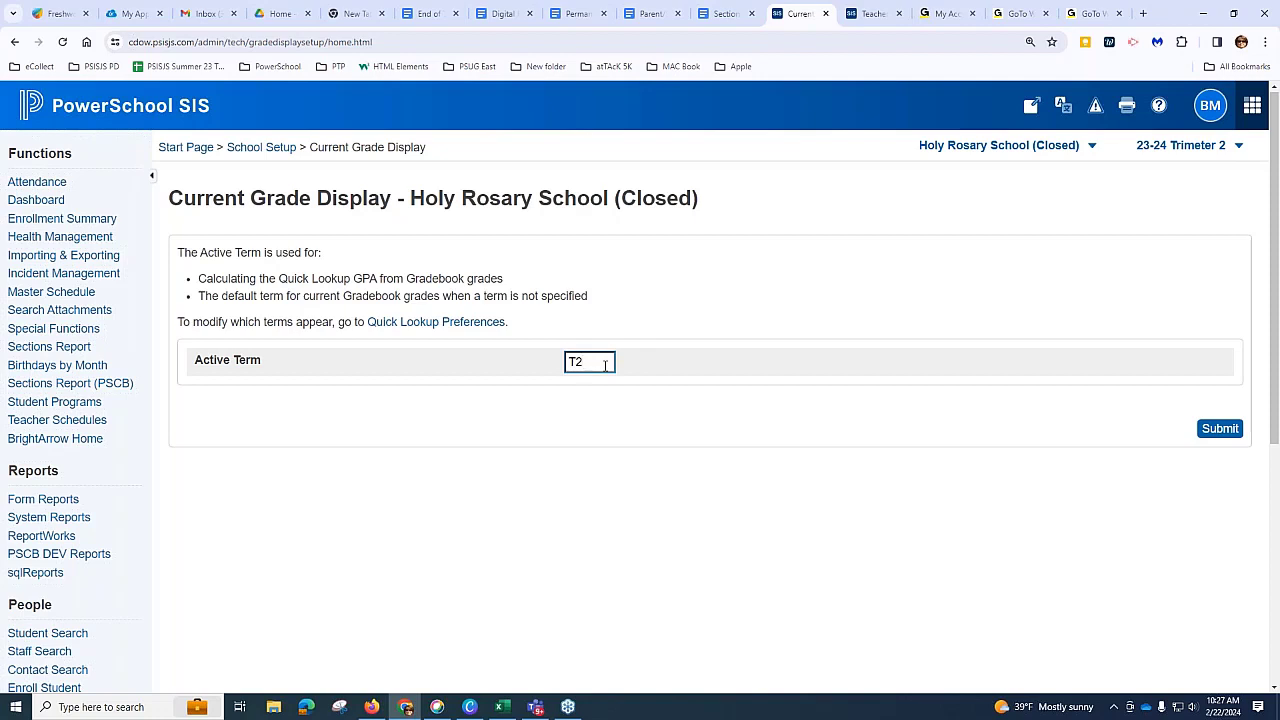
key(BackSpace)
text(3)
click(1212, 434)
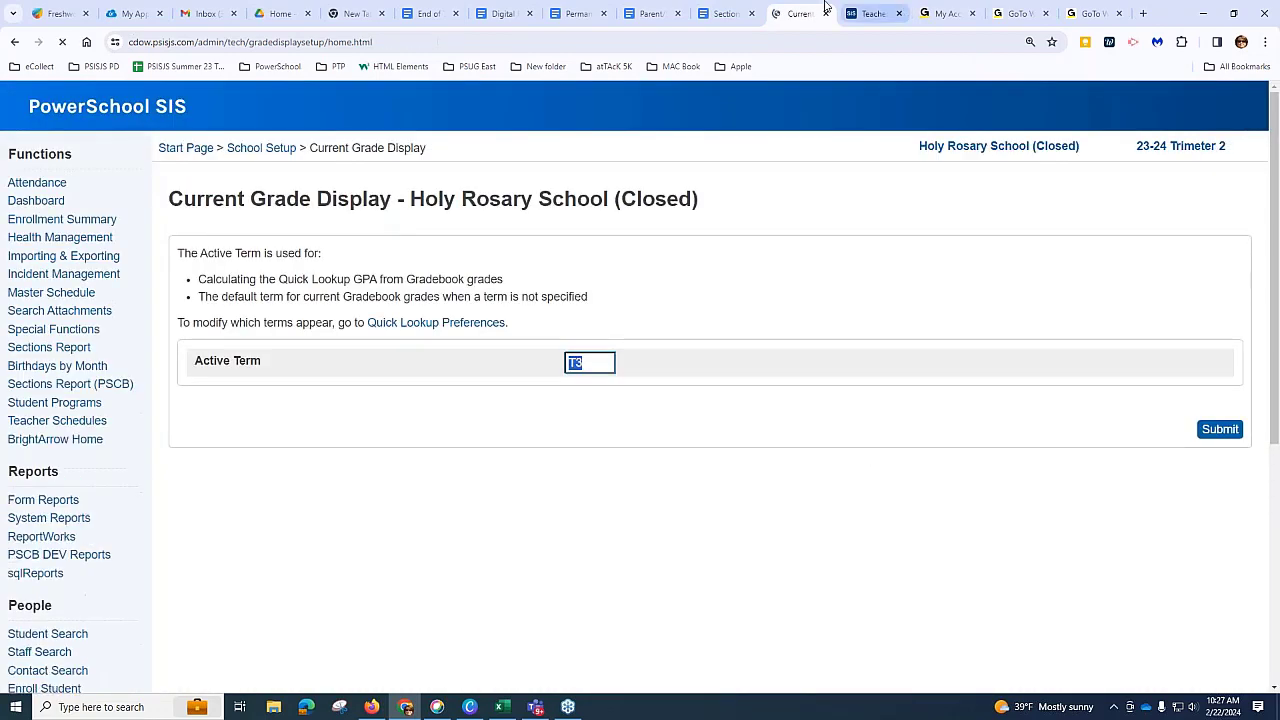
Step: Switch to the End of Term document in Google Docs and review the troubleshooting tips on blank traditional grades and one-day absences
click(428, 13)
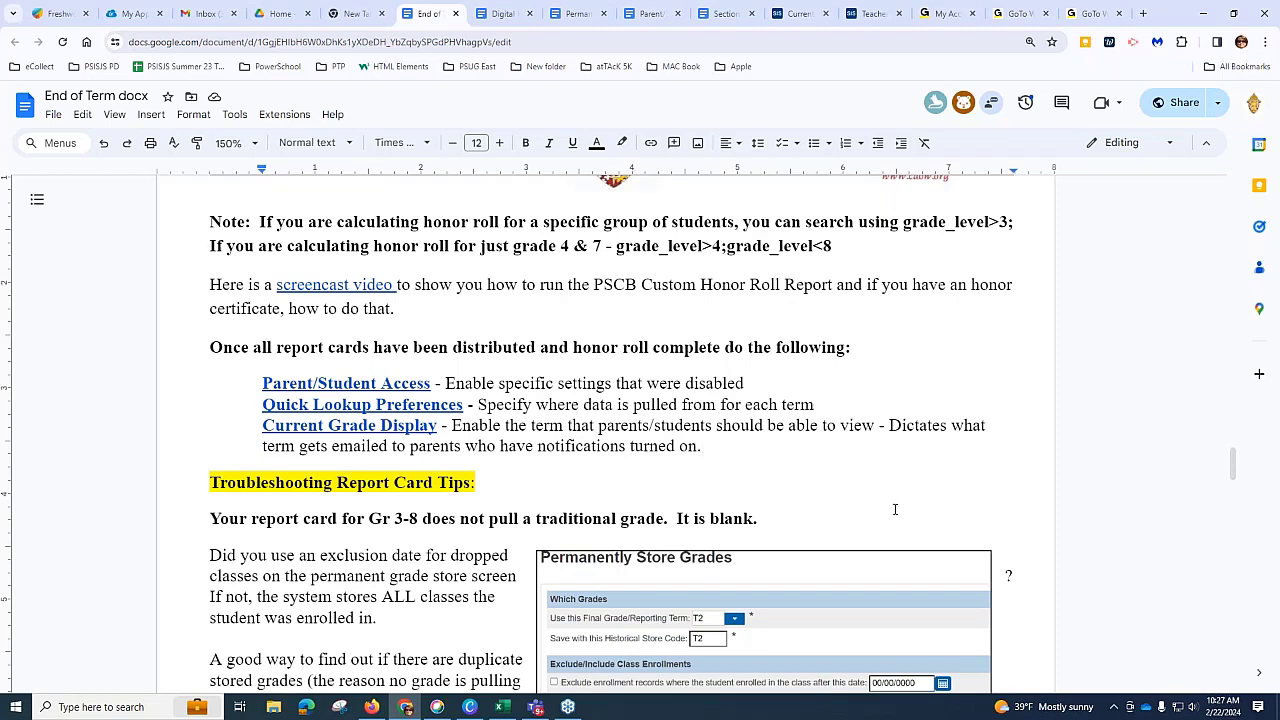
scroll(895, 505, down, 1)
scroll(897, 498, down, 3)
scroll(766, 380, up, 1)
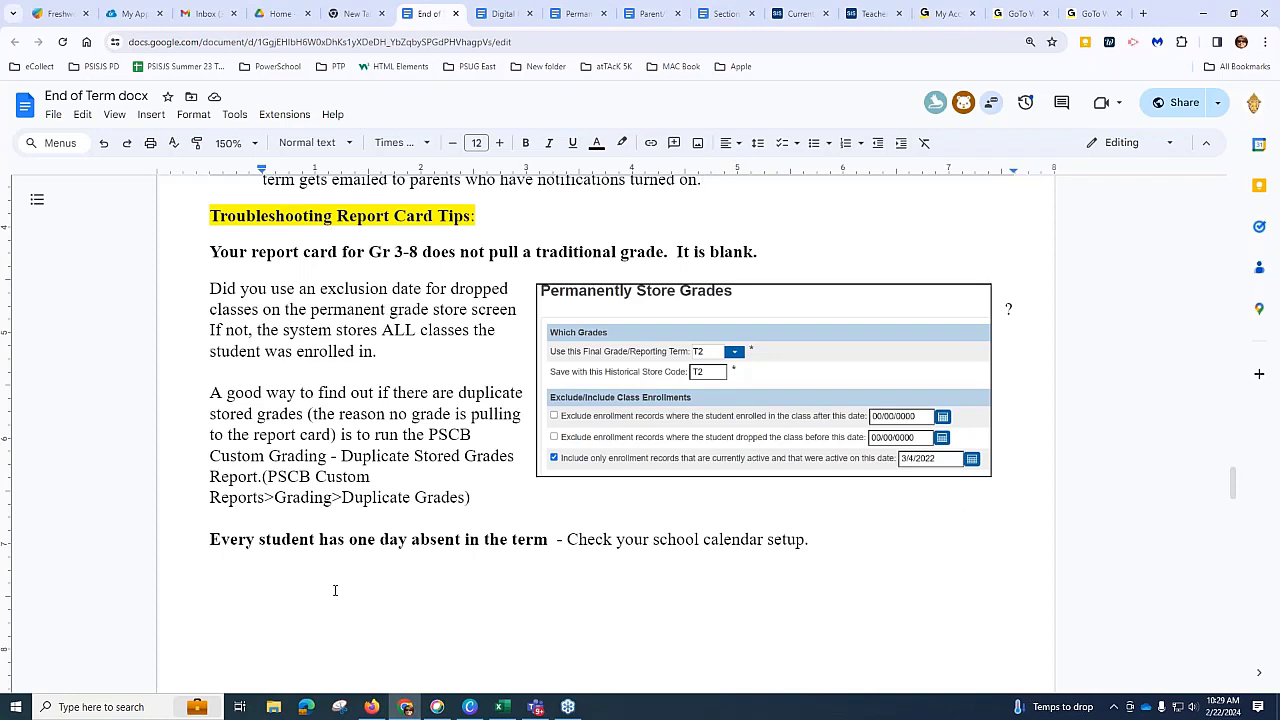
scroll(335, 589, down, 1)
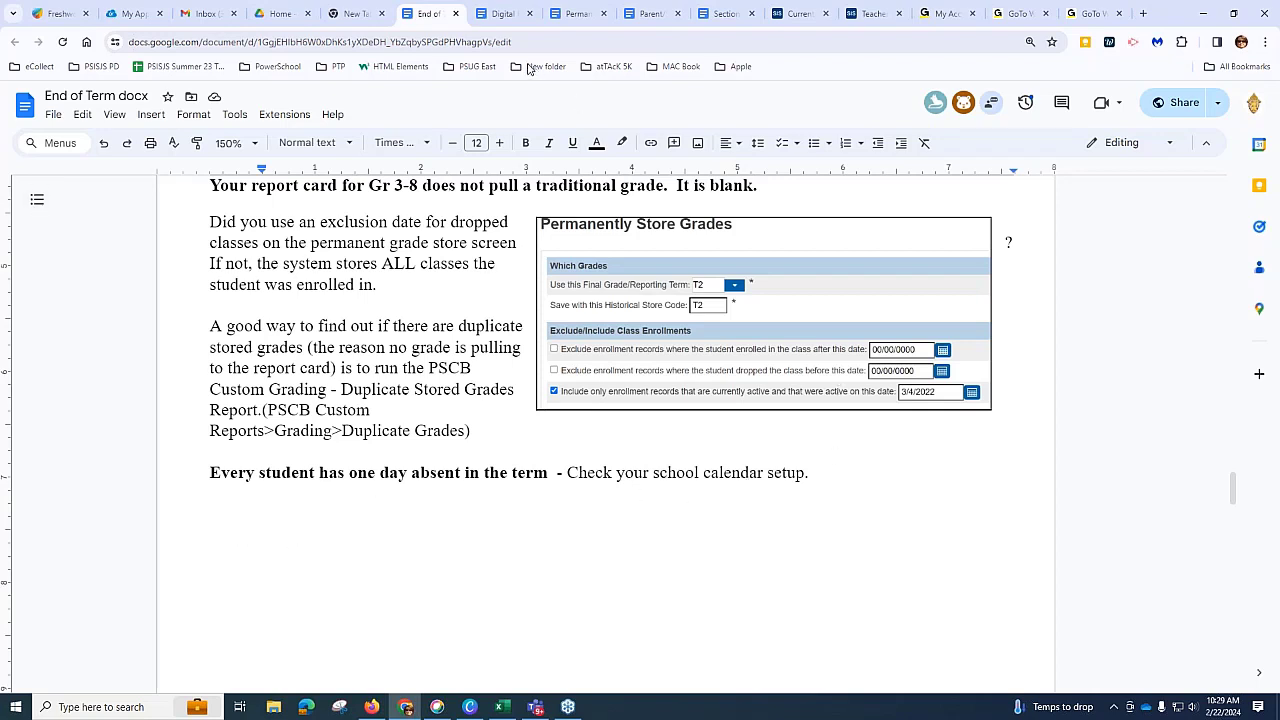
scroll(574, 331, down, 1)
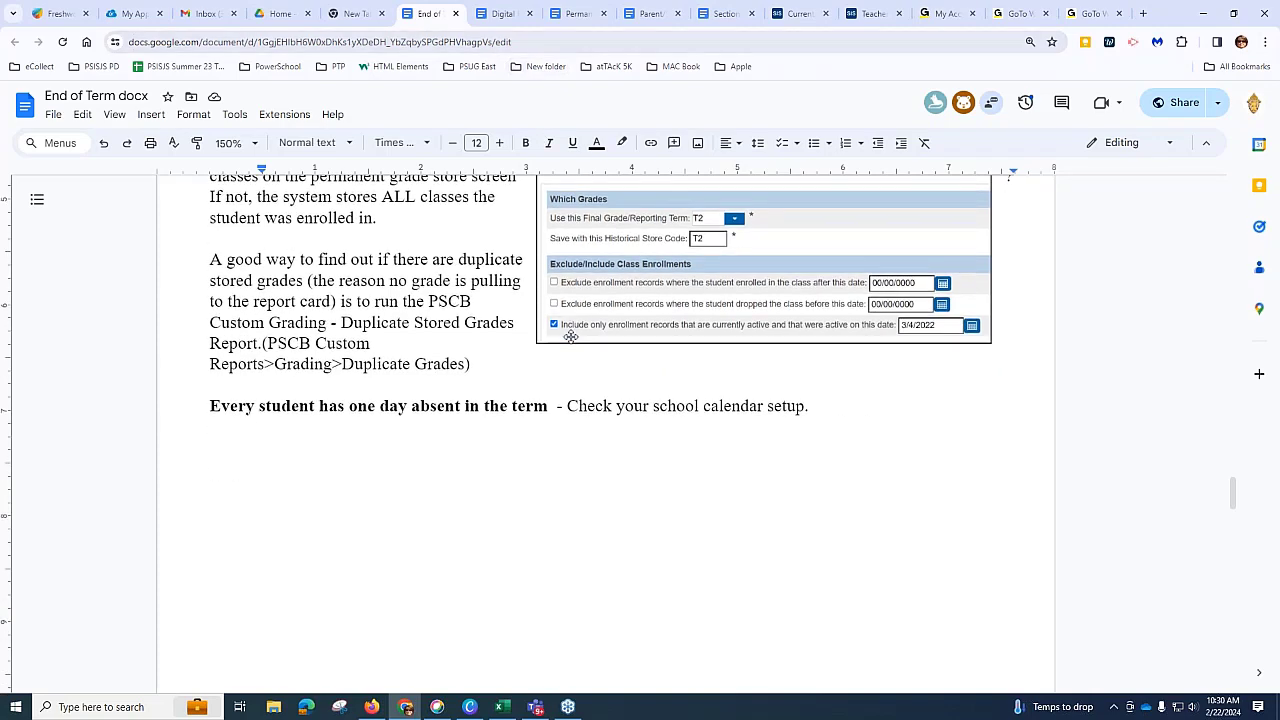
scroll(570, 336, up, 1)
scroll(569, 334, down, 2)
drag(228, 342, 548, 341)
click(538, 405)
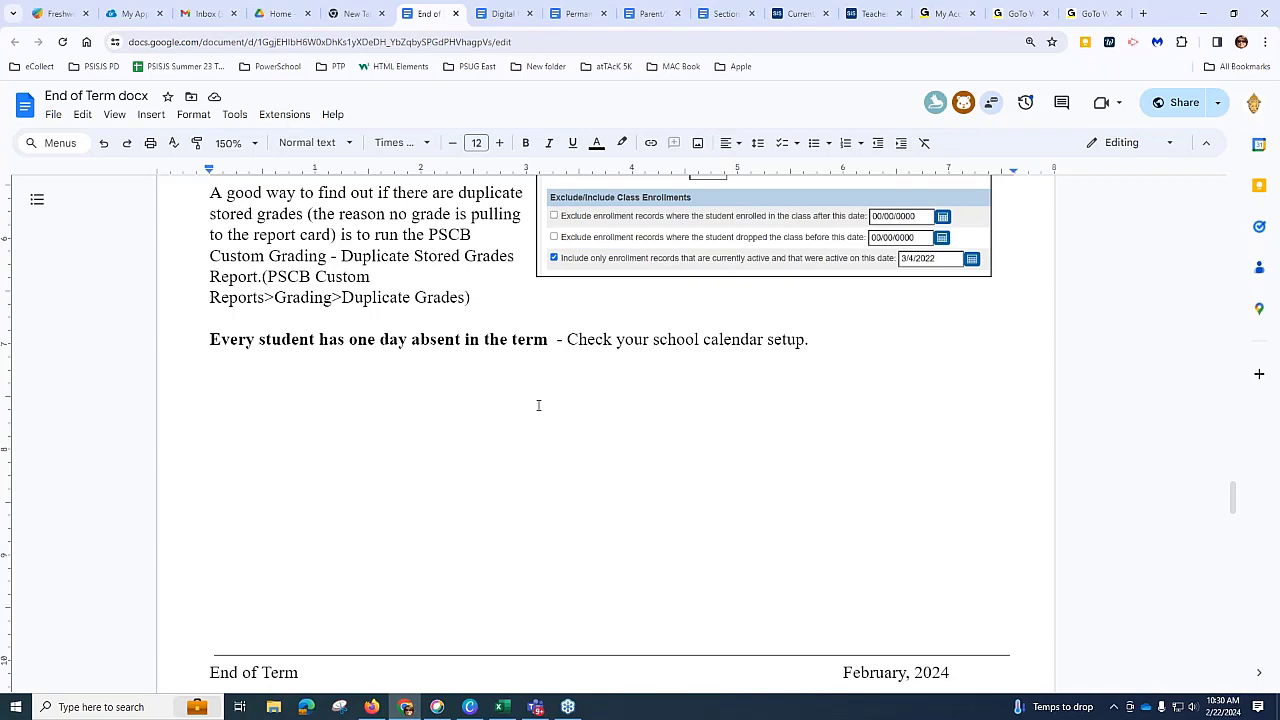
Step: Review the tips on checking grade calculations and missing standards grades through to the end of the document
scroll(594, 442, down, 5)
scroll(596, 442, down, 3)
scroll(489, 381, up, 1)
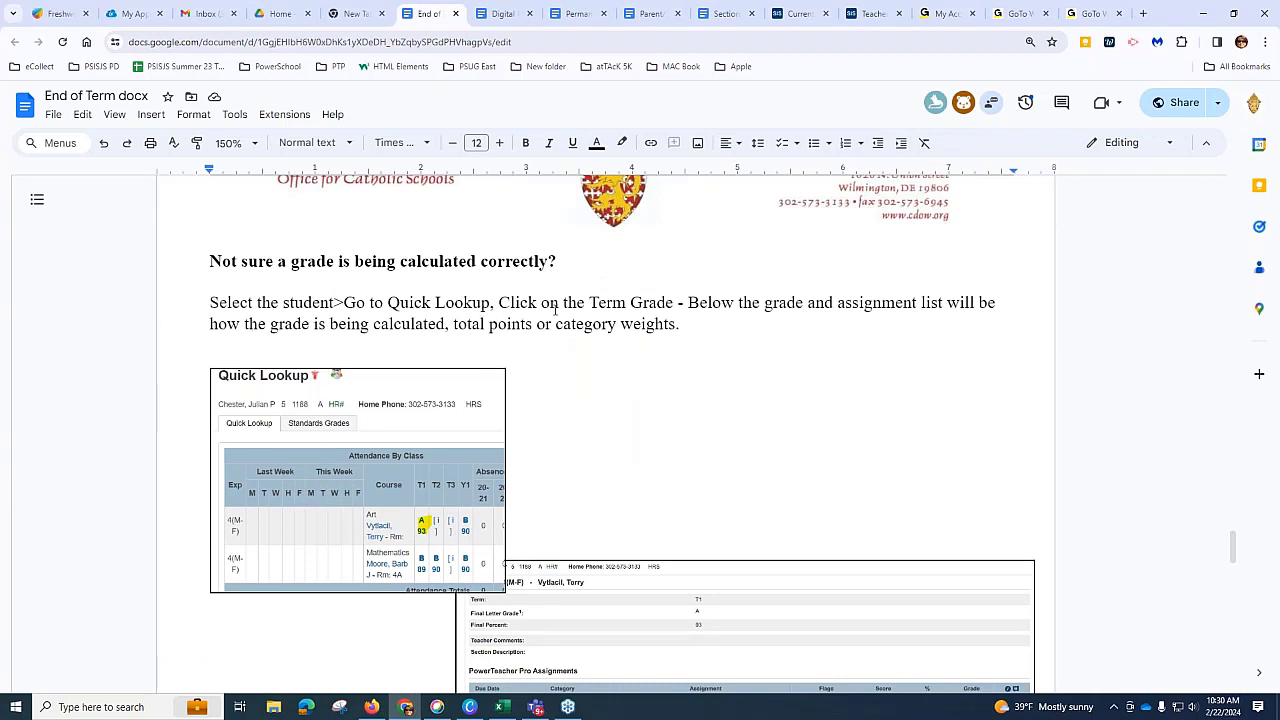
scroll(844, 420, down, 2)
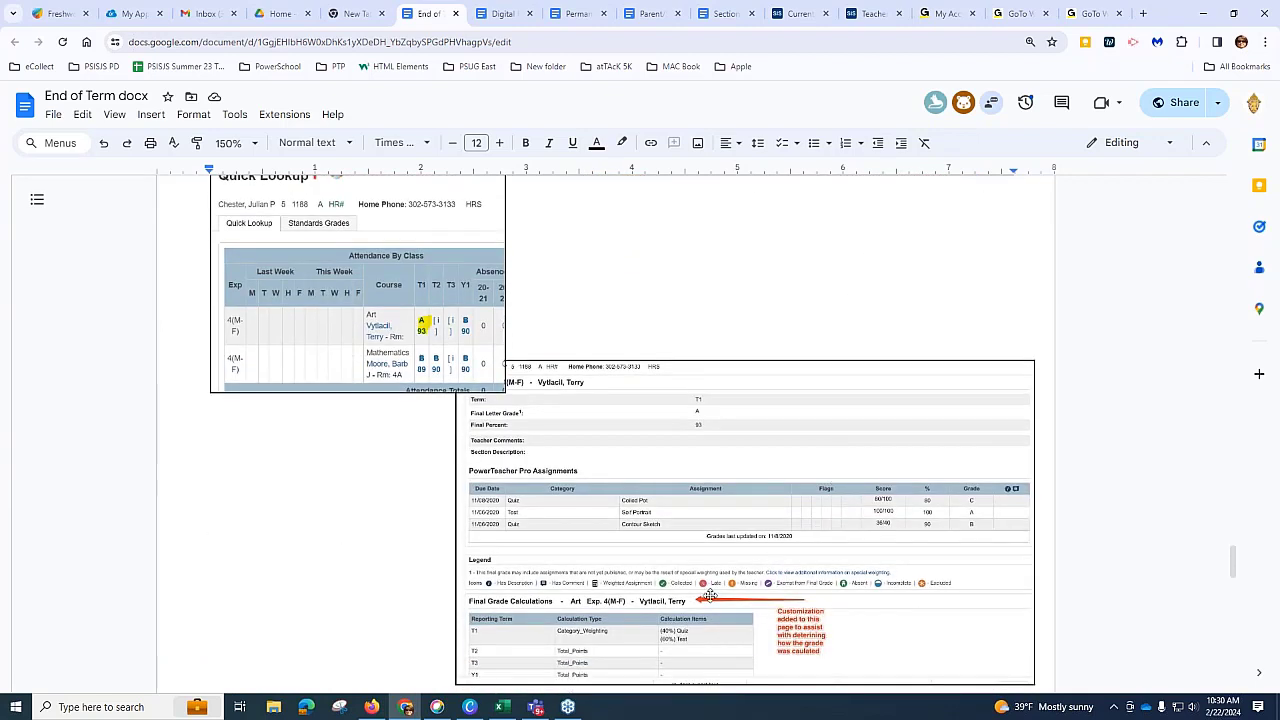
scroll(823, 608, down, 1)
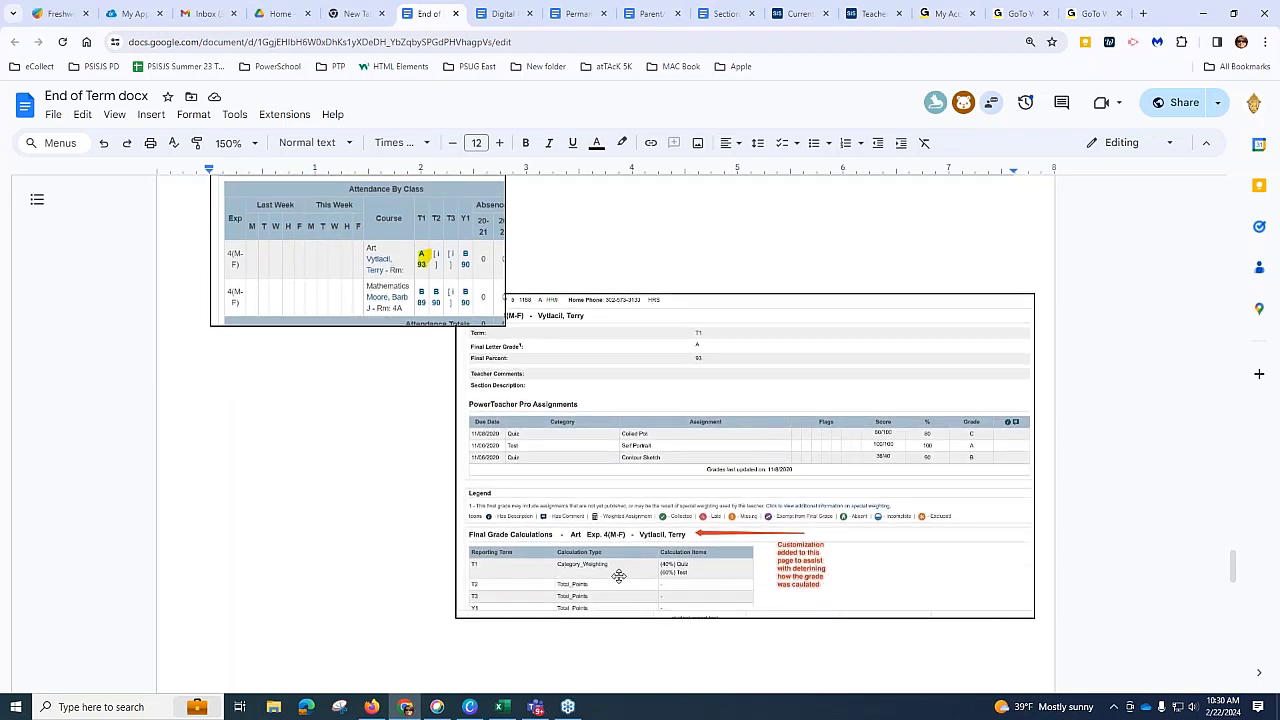
scroll(614, 540, down, 2)
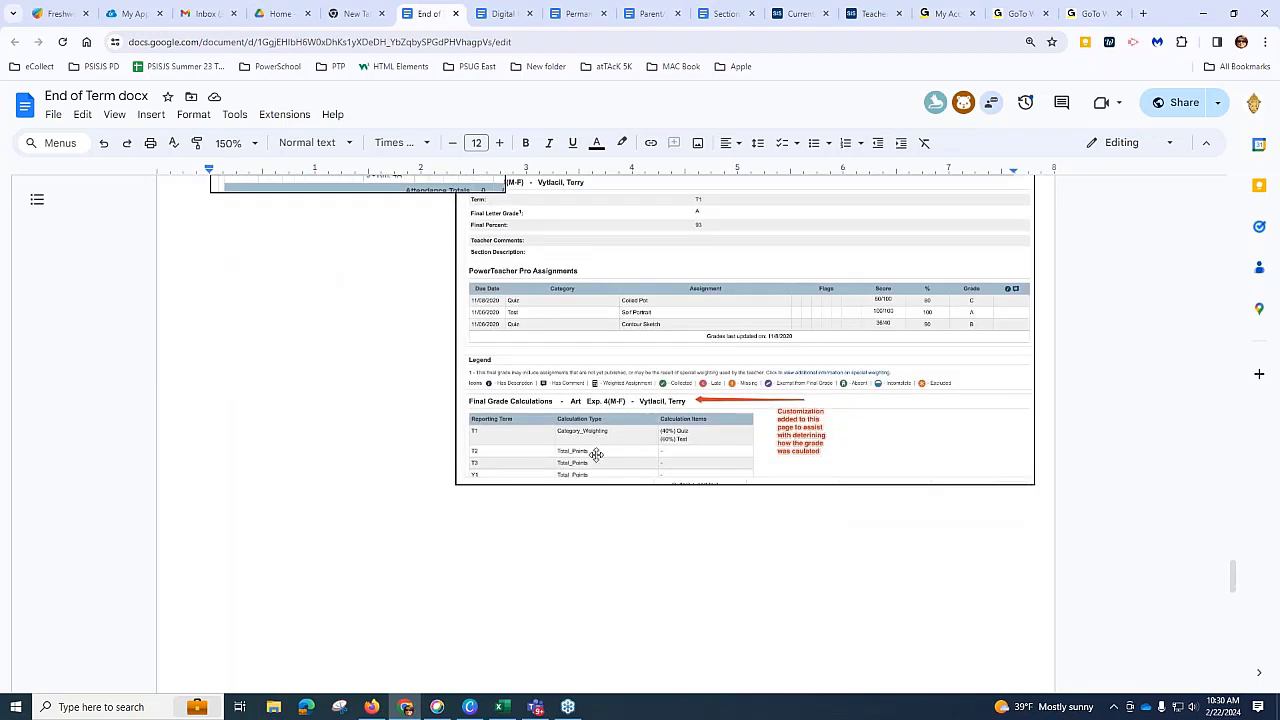
scroll(596, 454, down, 6)
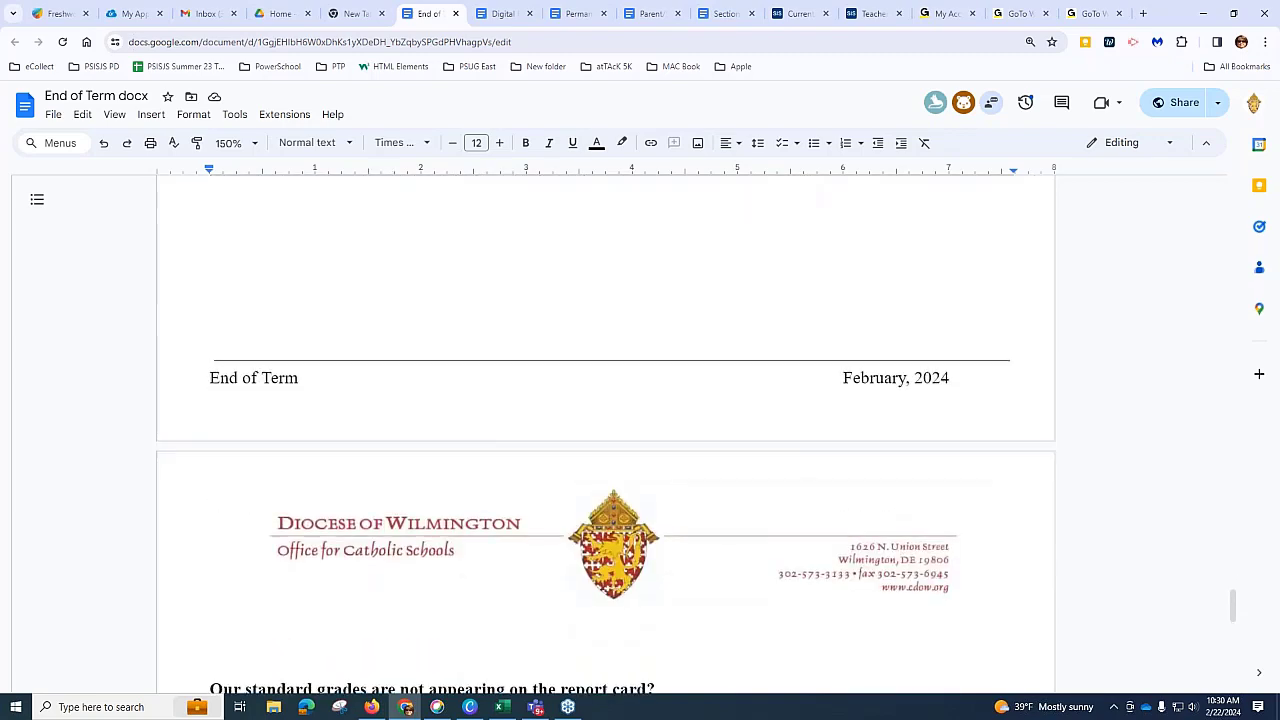
scroll(591, 457, down, 2)
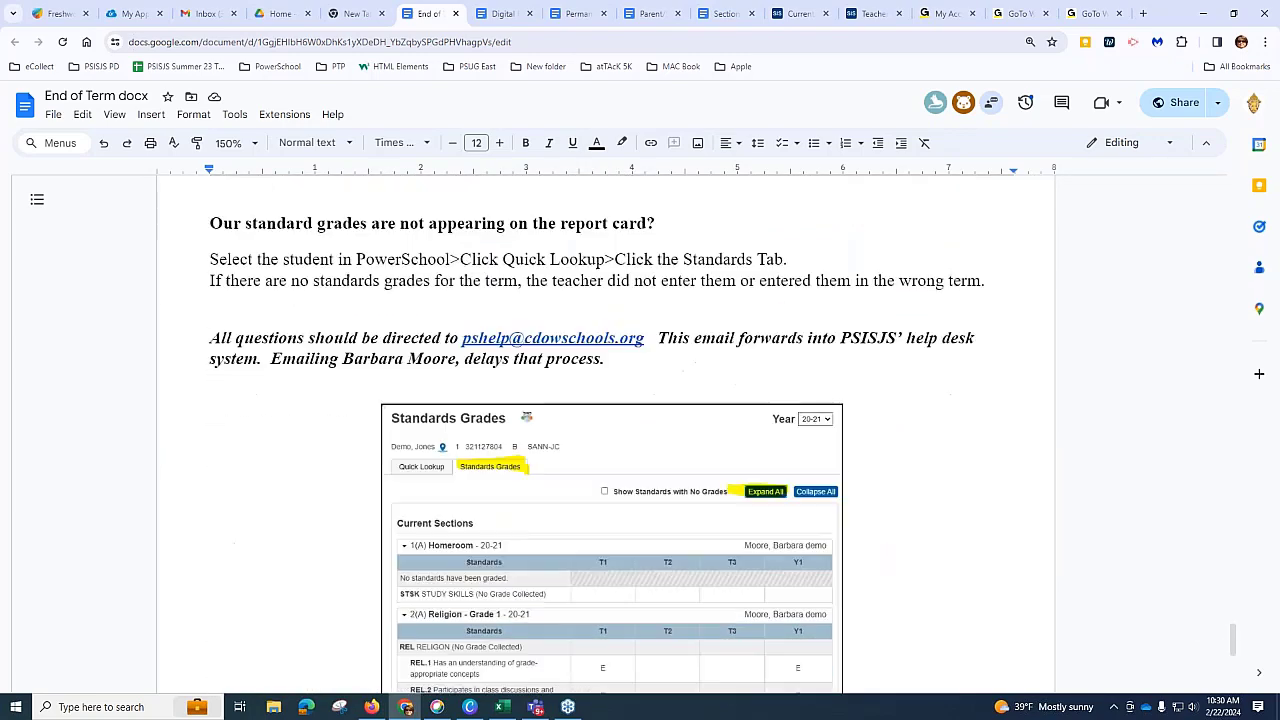
scroll(586, 451, down, 1)
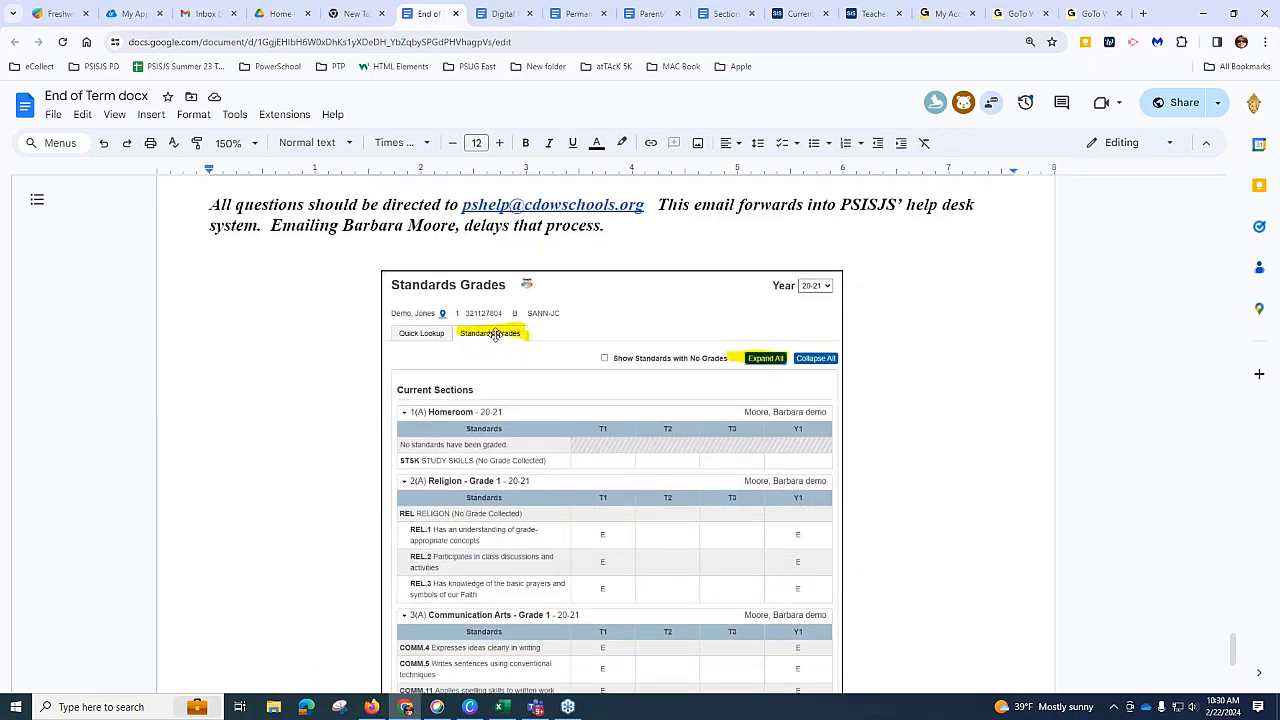
scroll(656, 391, down, 1)
scroll(656, 391, down, 3)
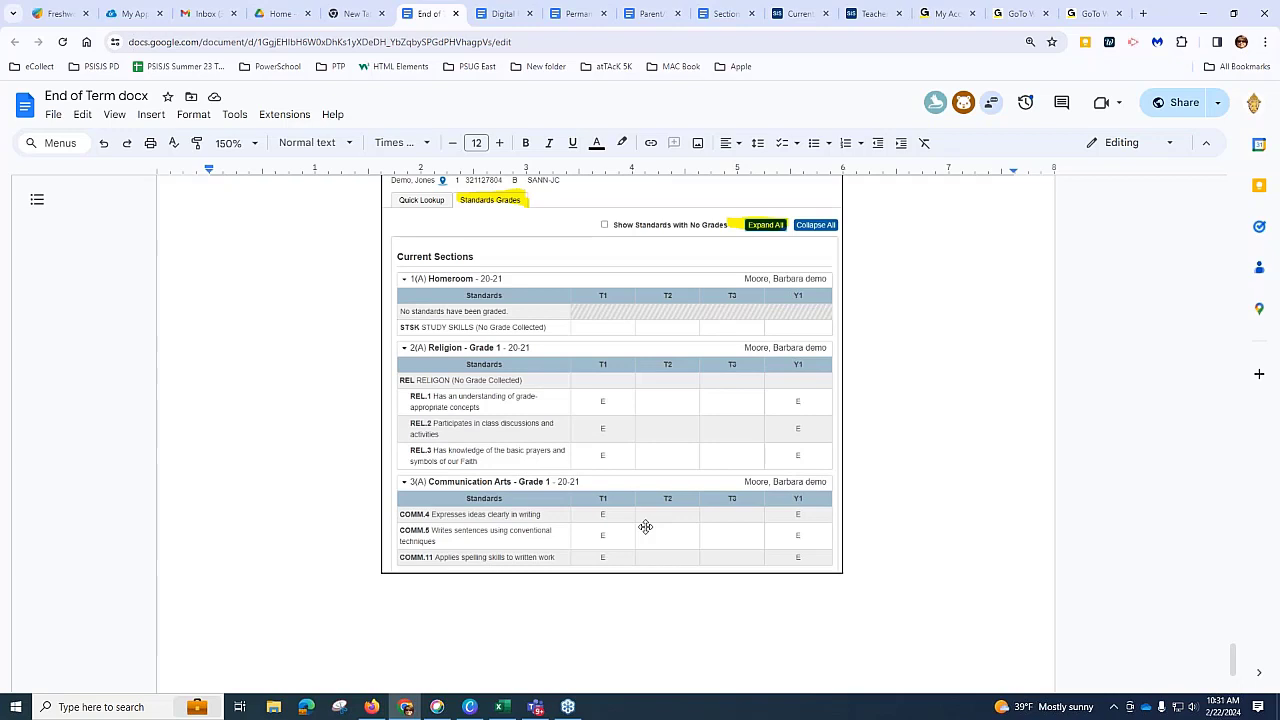
scroll(470, 620, down, 2)
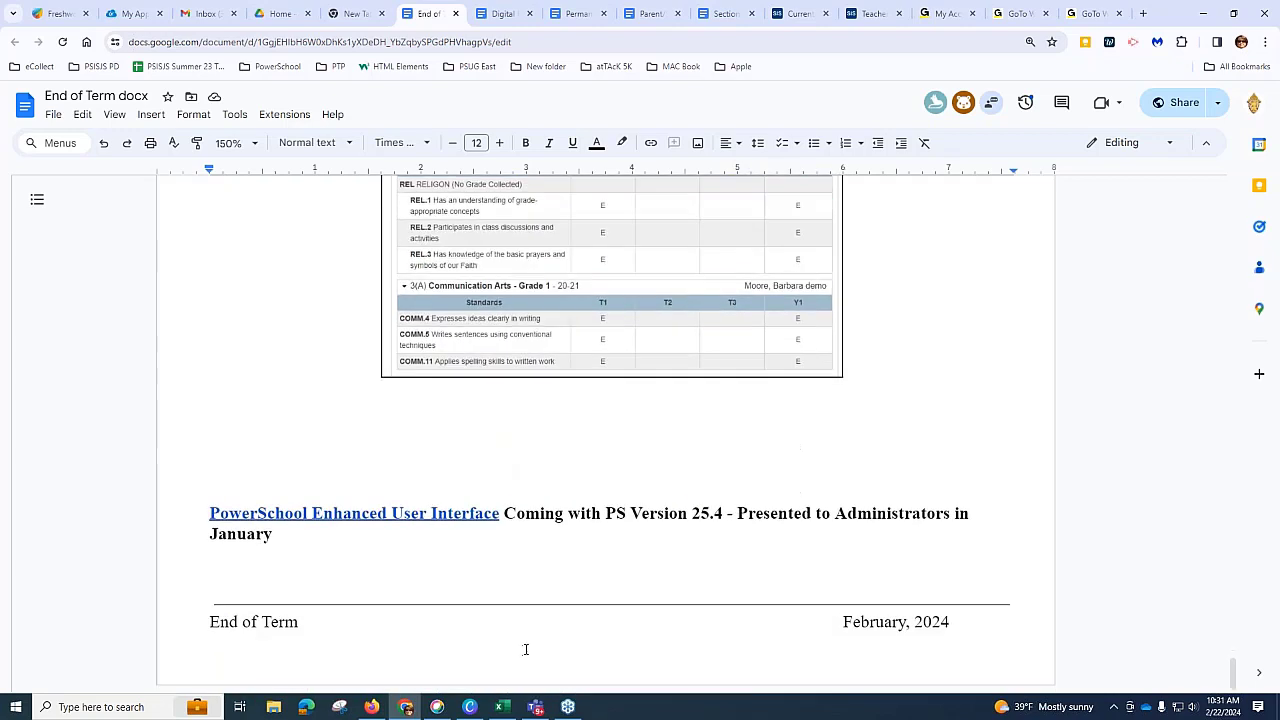
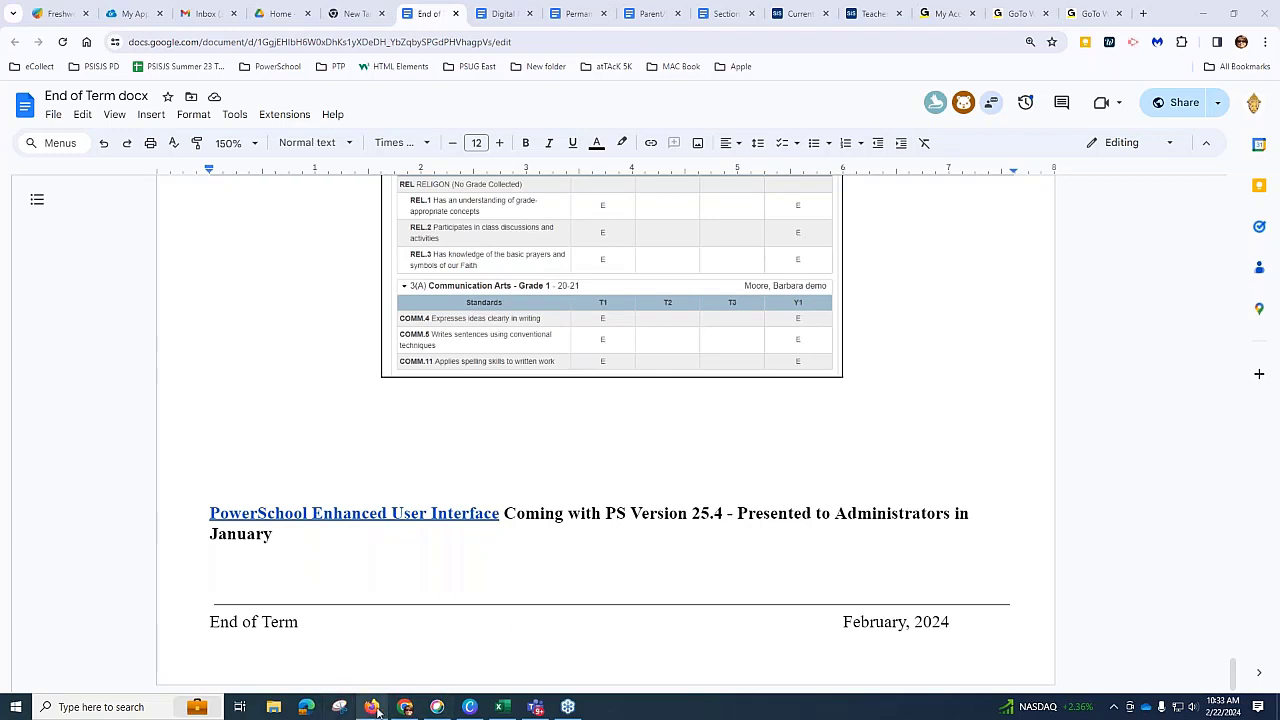
Step: Switch back to the Current Grade Display page in PowerSchool SIS and submit Active Term T3 again
mouse_move(369, 706)
click(835, 8)
click(815, 14)
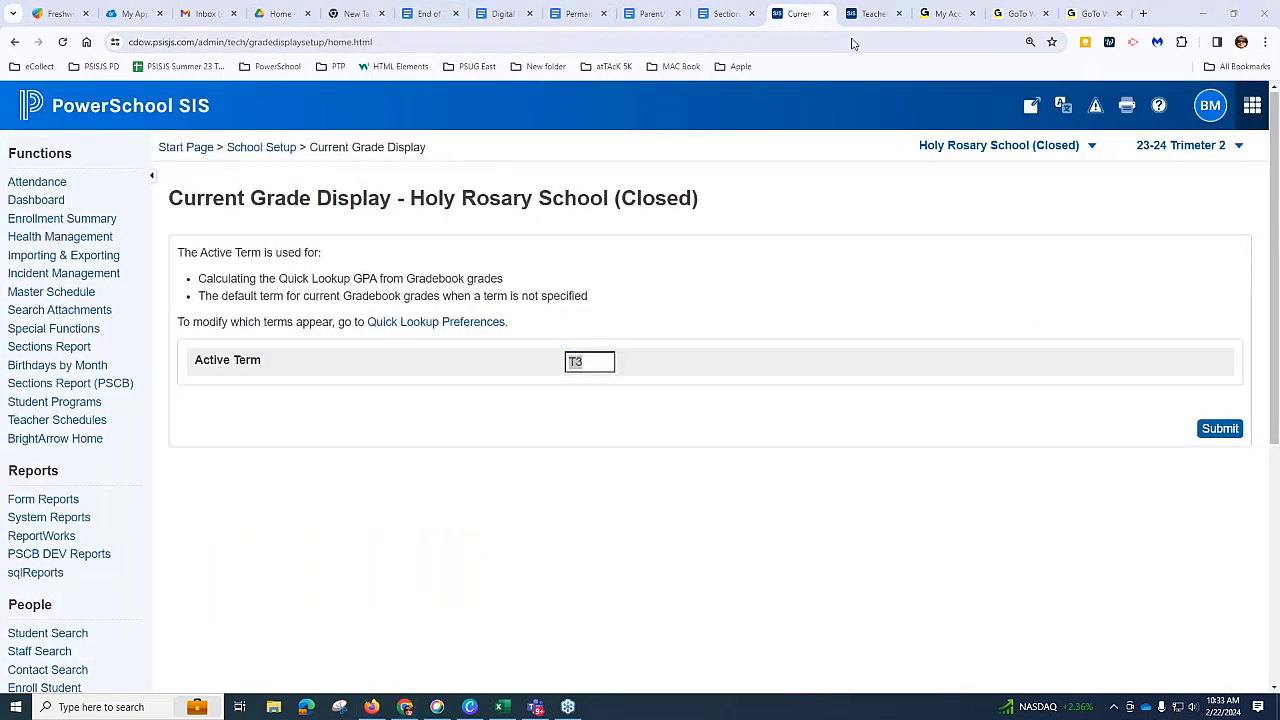
click(1212, 430)
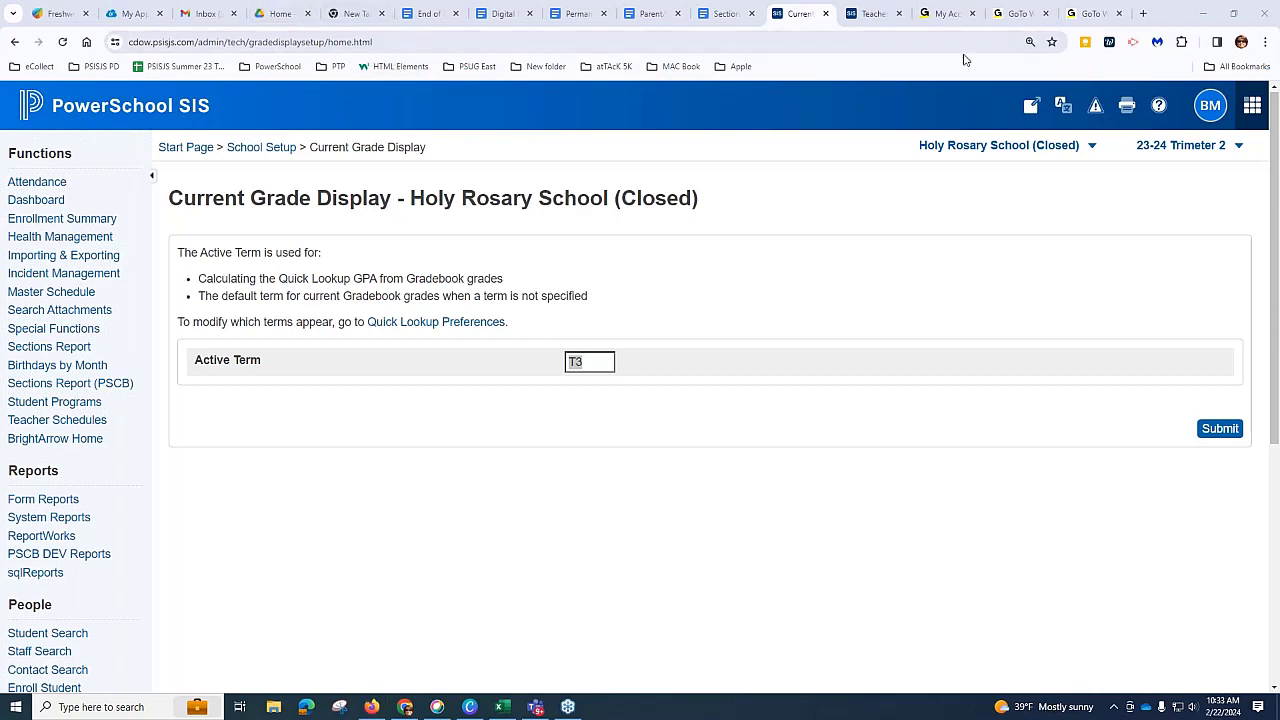
Step: Switch to the parent portal in Firefox and review the first student's T1 to Y1 grades on Grades and Attendance
key(alt+Tab)
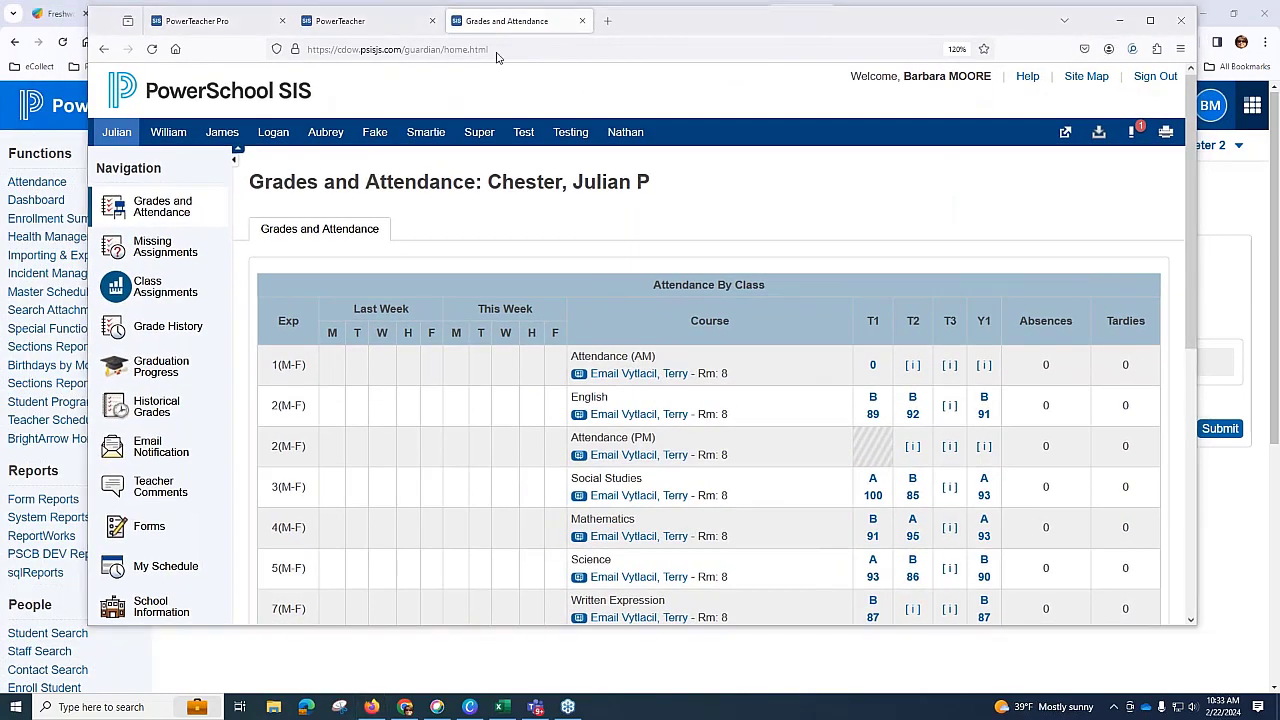
drag(394, 49, 456, 49)
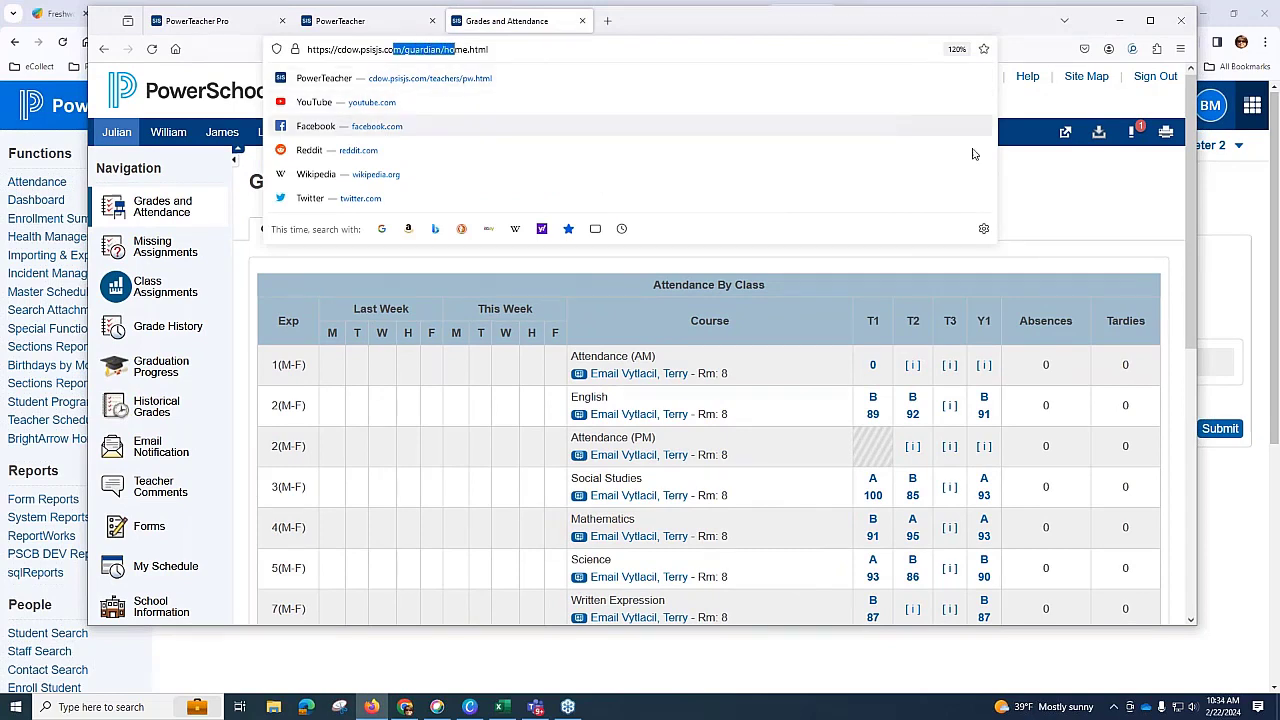
click(1066, 192)
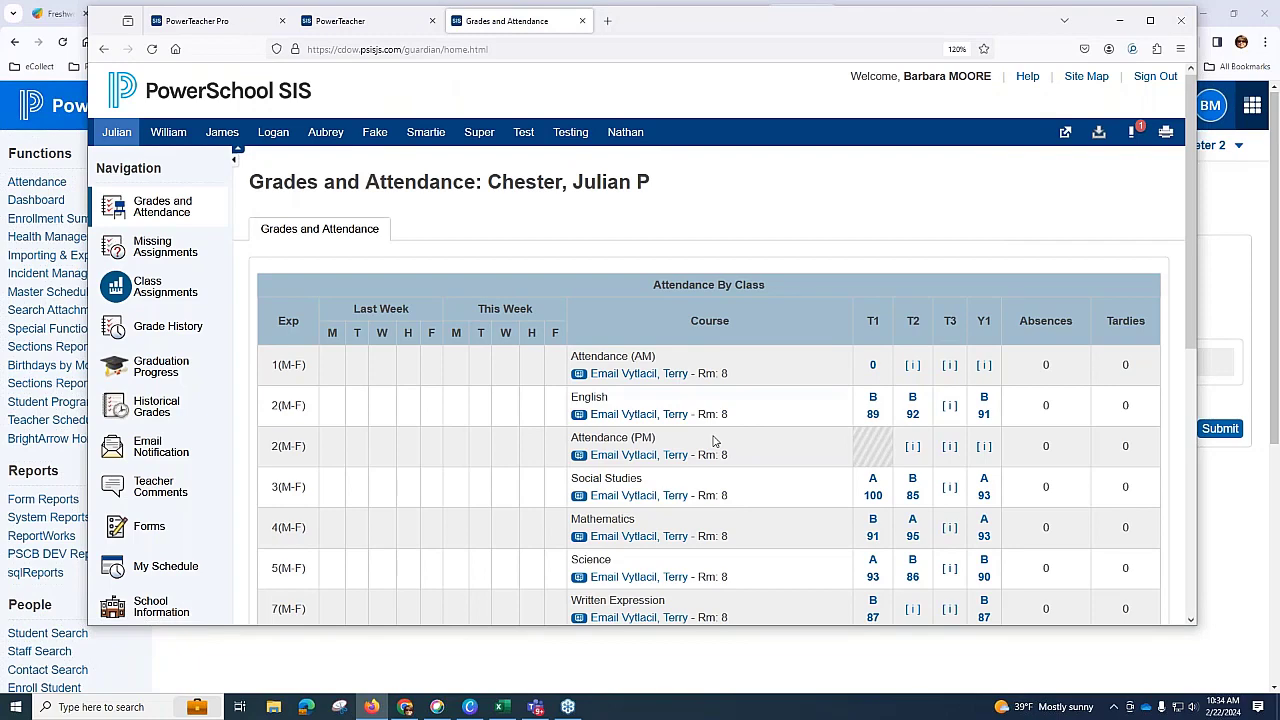
scroll(716, 440, down, 3)
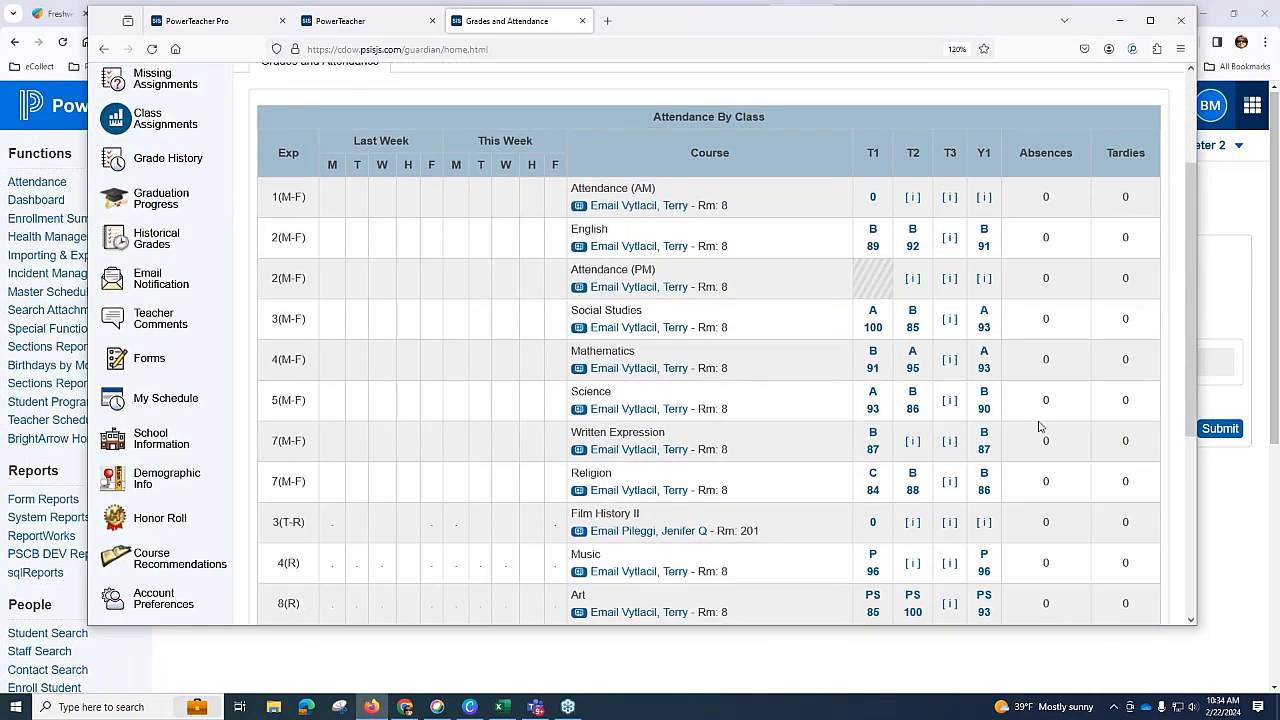
scroll(885, 535, up, 5)
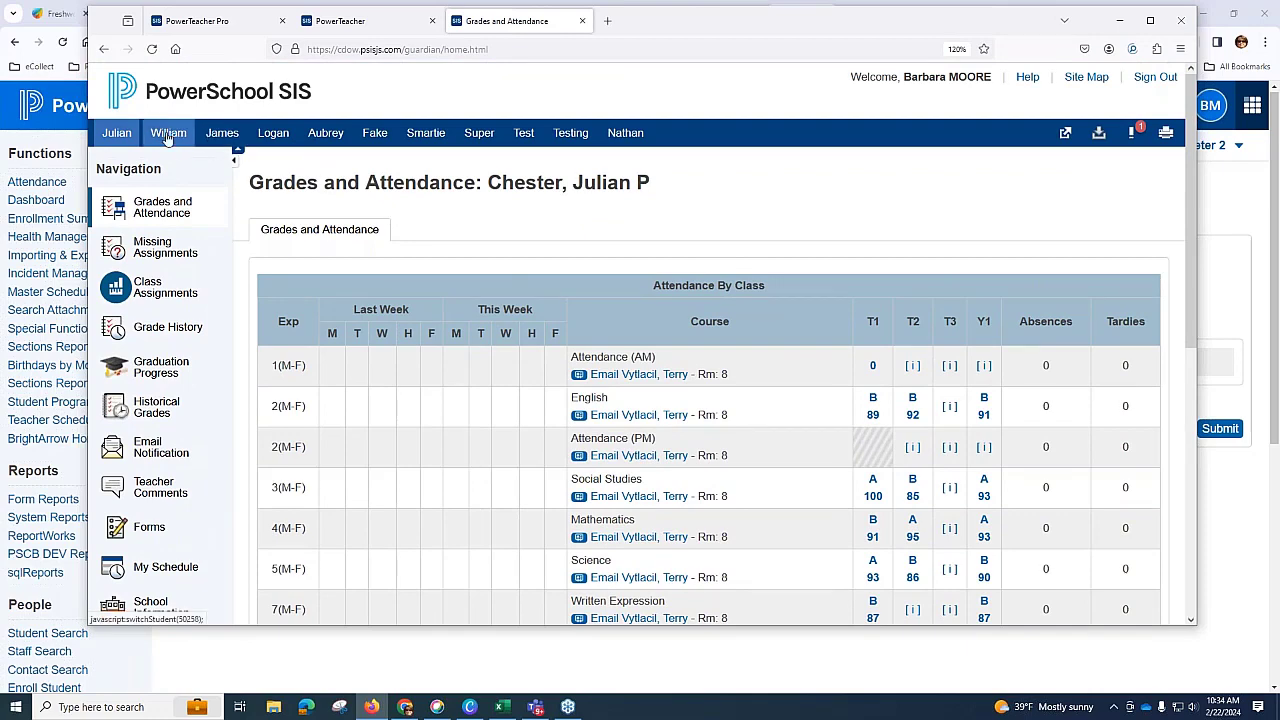
Step: Review the Grades and Attendance pages of the second and third students in the parent portal
click(168, 135)
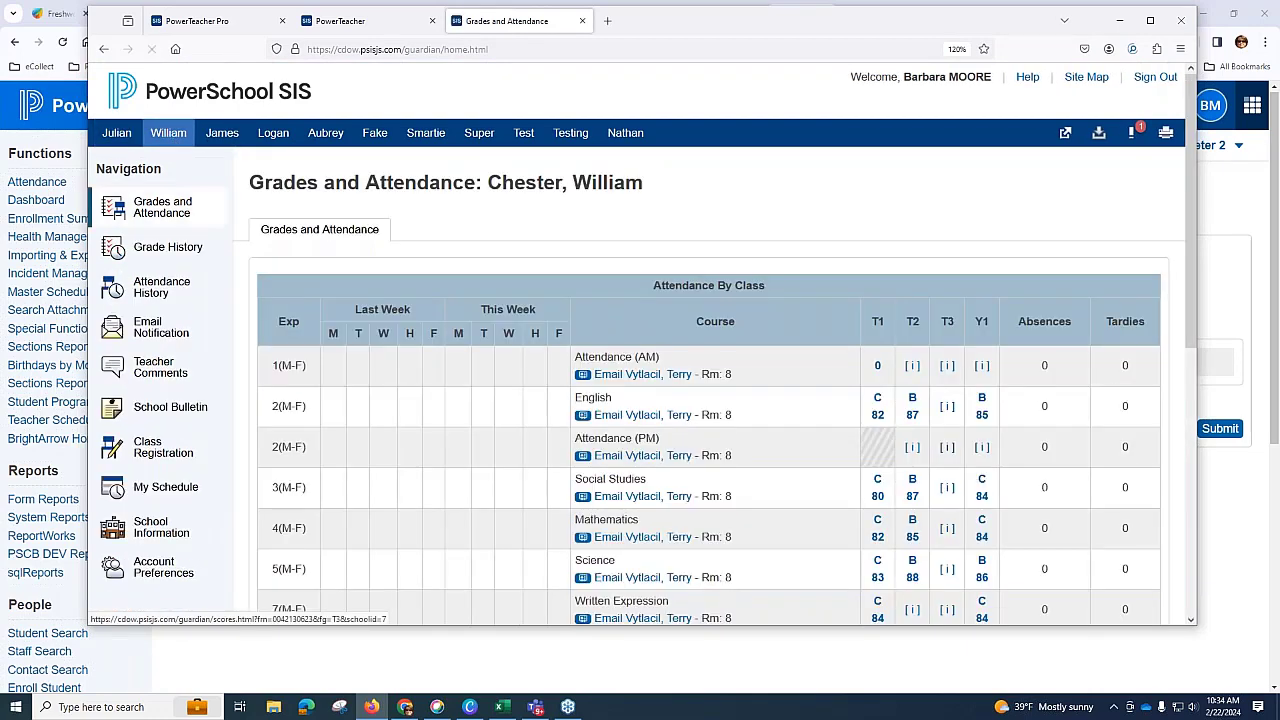
scroll(168, 137, down, 1)
scroll(947, 442, down, 3)
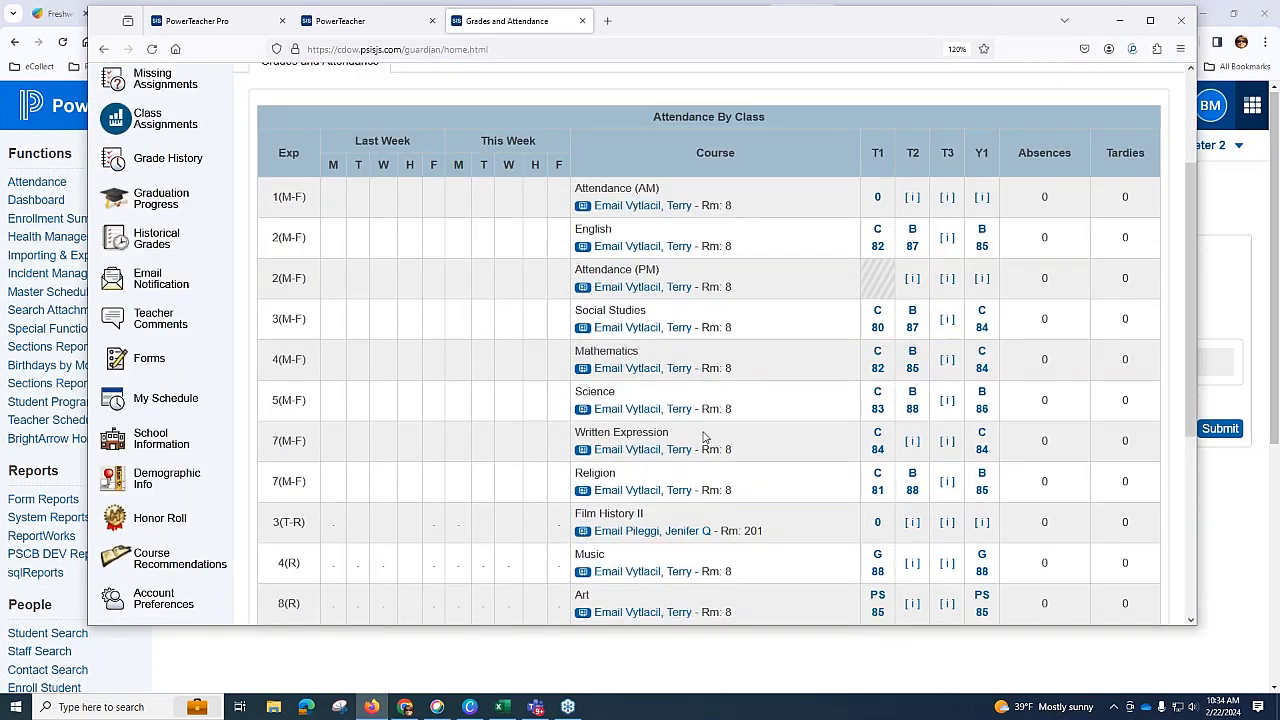
scroll(627, 397, up, 2)
scroll(627, 397, up, 3)
click(222, 133)
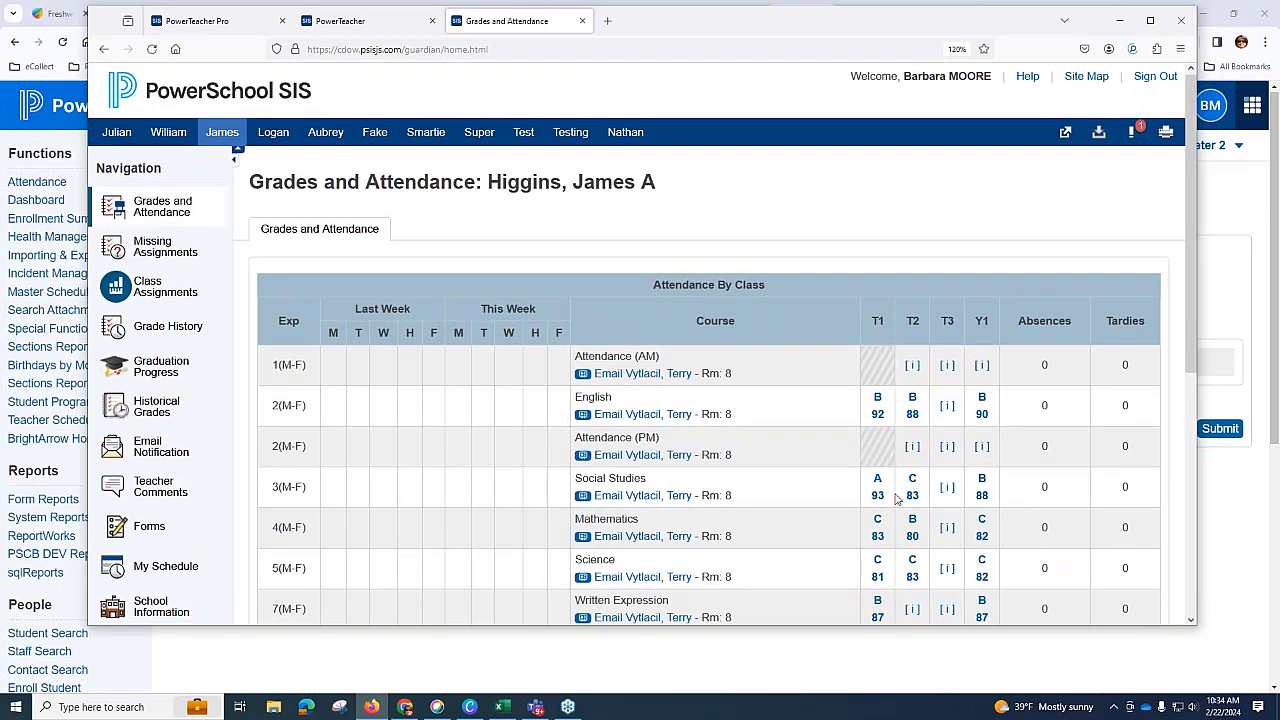
scroll(912, 497, down, 1)
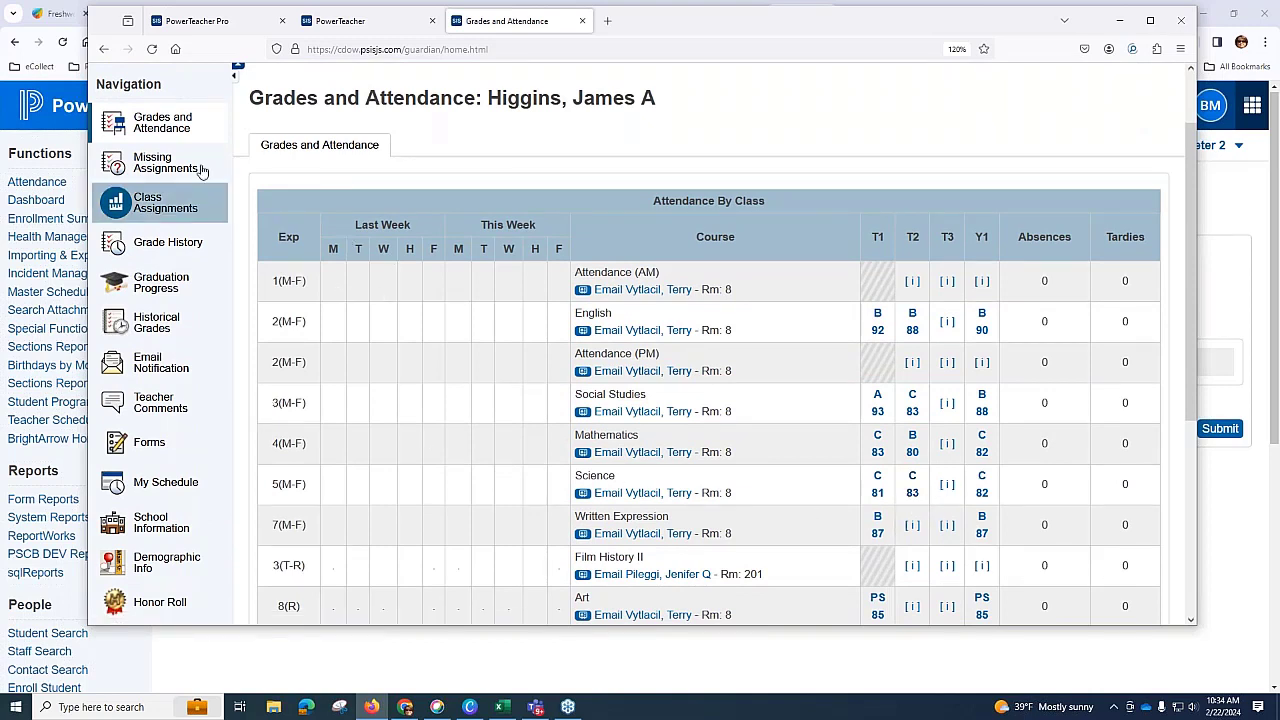
Step: Open the third student's Teacher Comments and view the comments for reporting terms T2 and T1
click(159, 408)
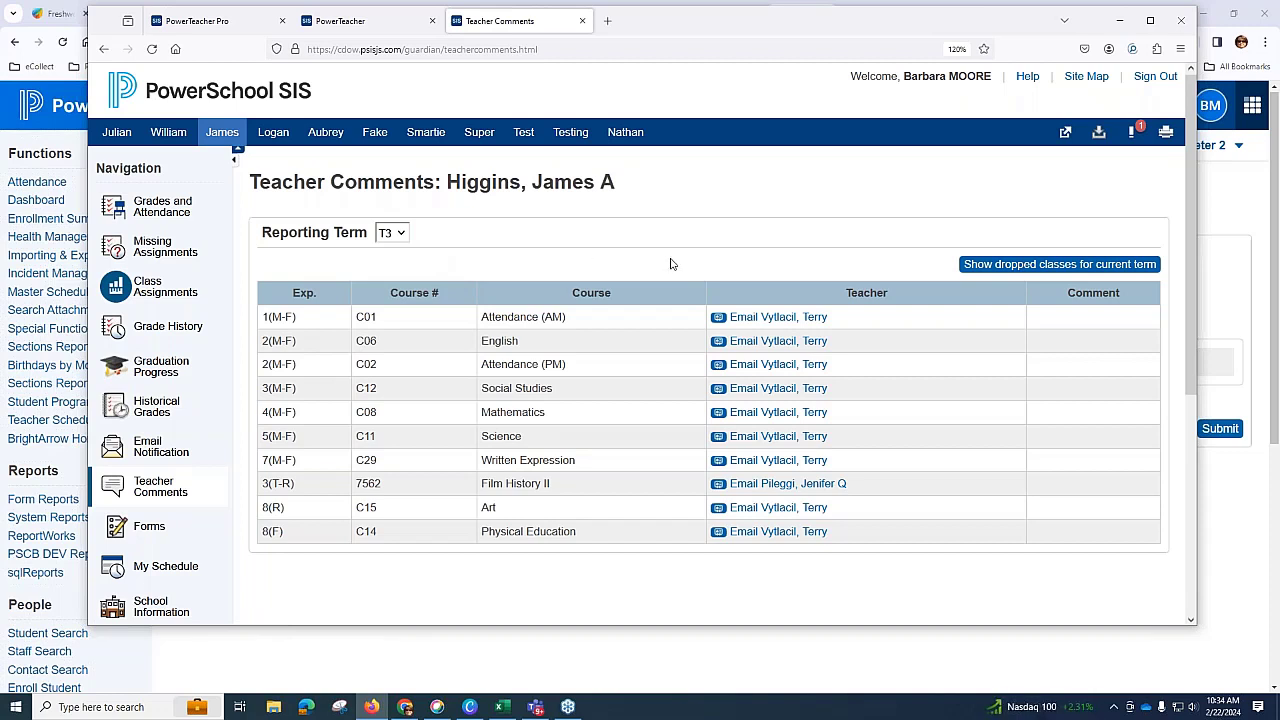
click(398, 233)
click(390, 302)
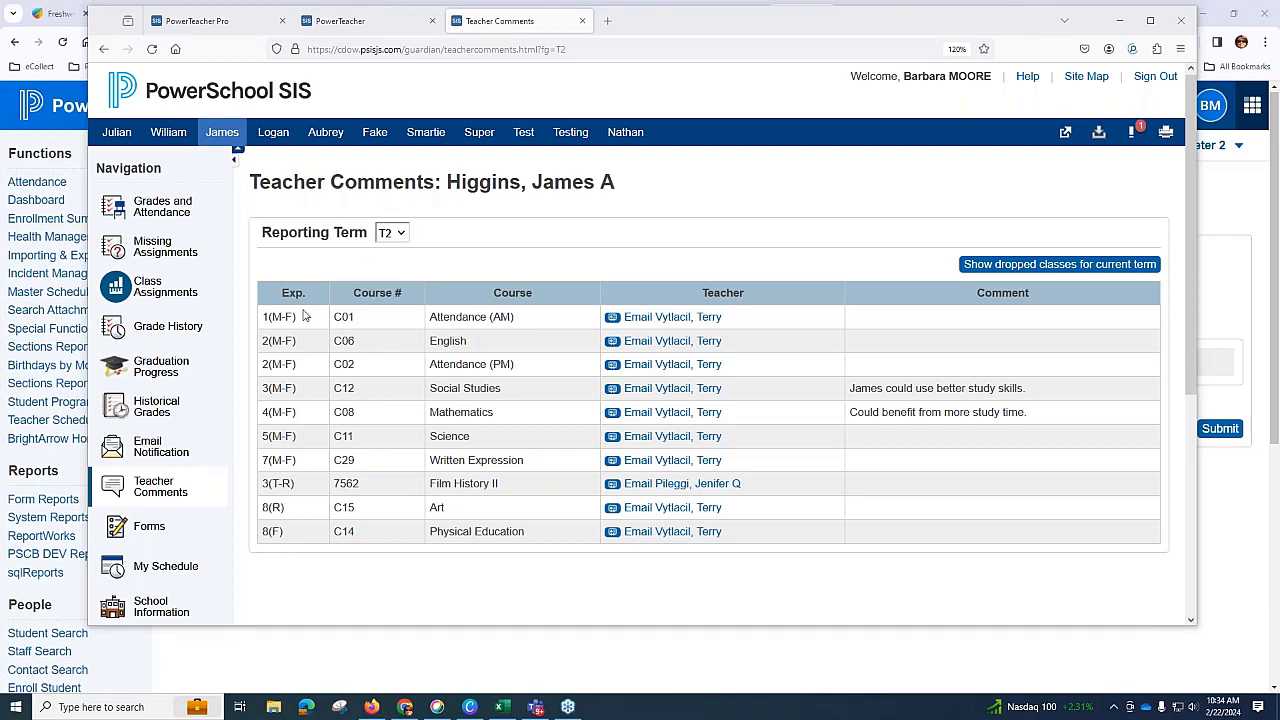
click(146, 487)
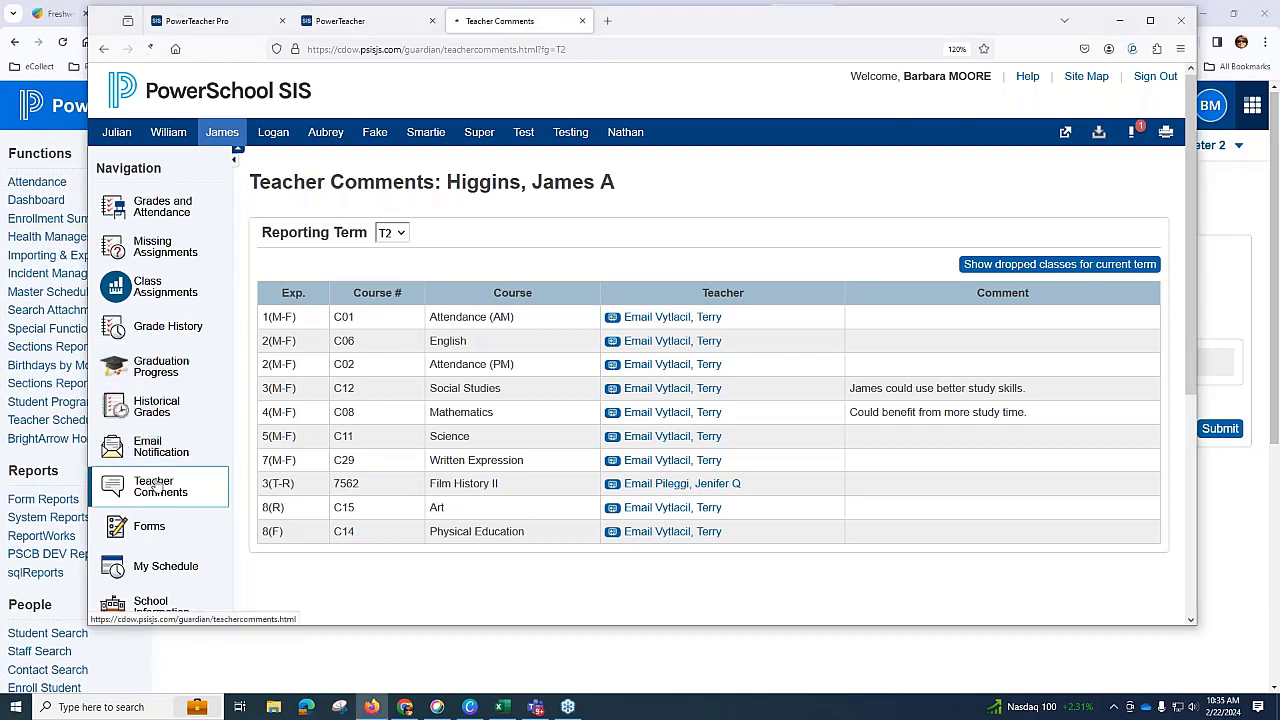
click(401, 233)
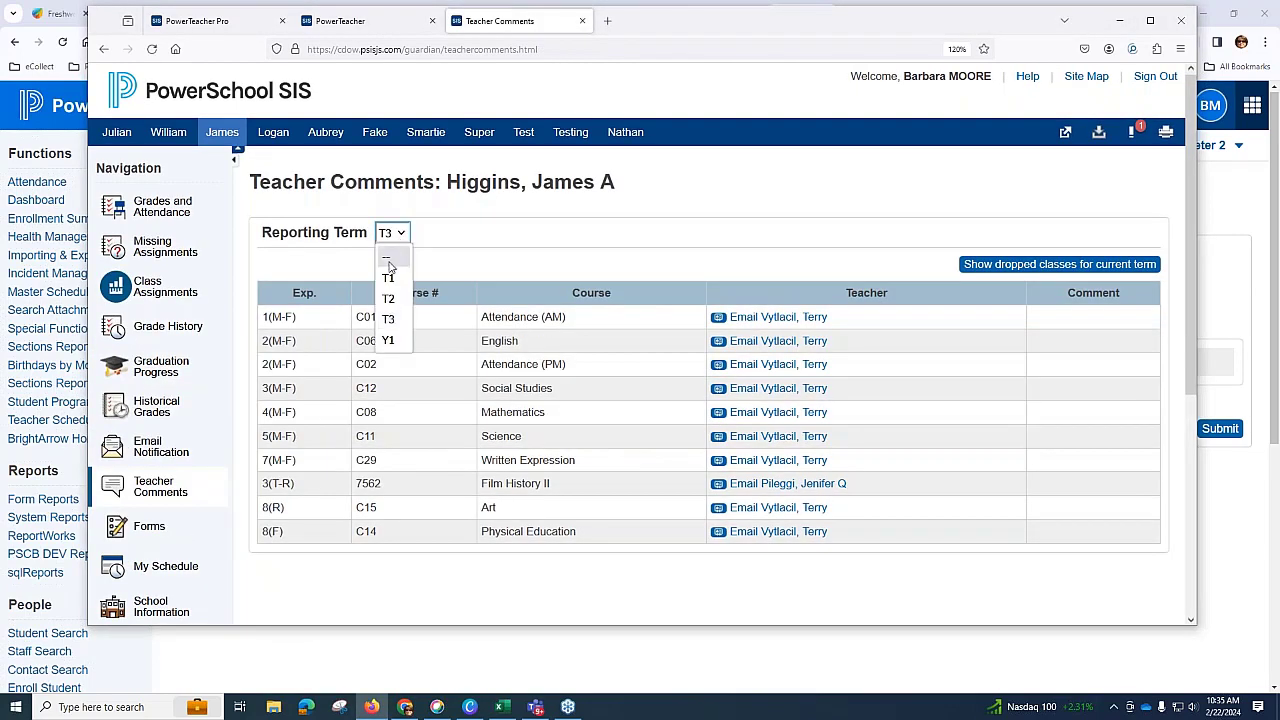
click(388, 278)
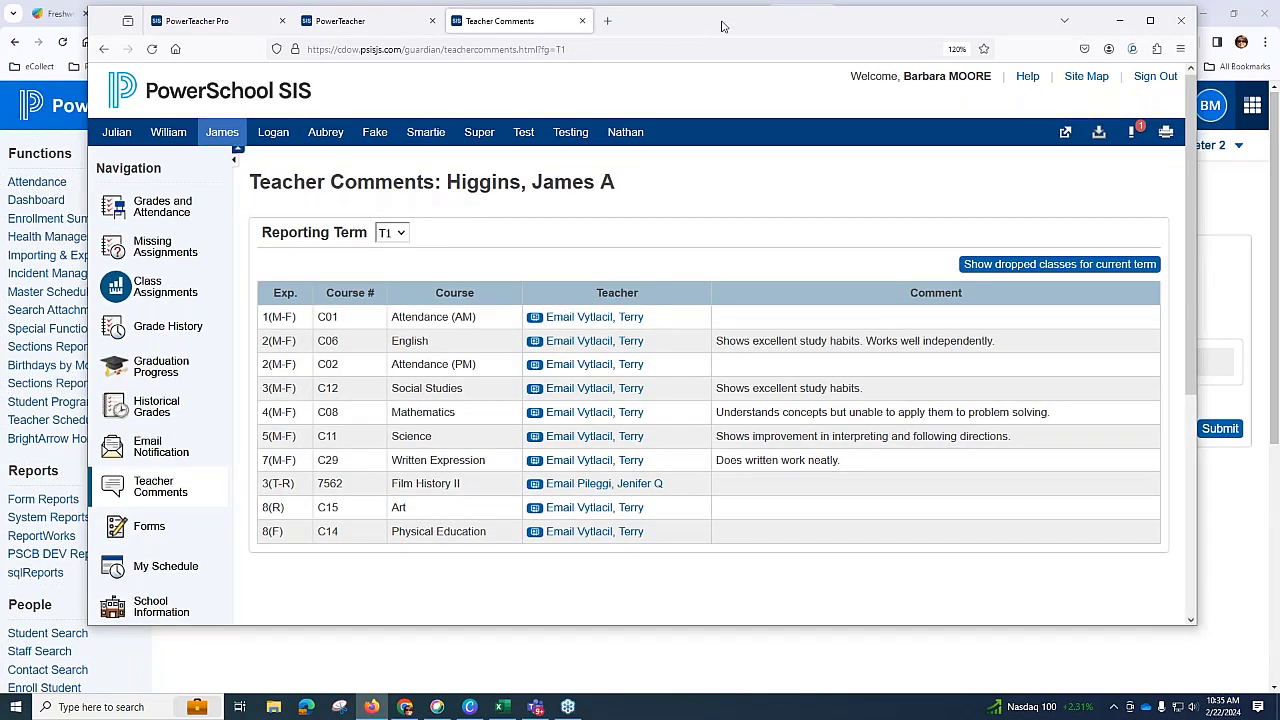
Step: Leave the parent portal and switch to the End of Term document in Google Docs to review the PowerSchool Enhanced User Interface note
drag(688, 27, 0, 36)
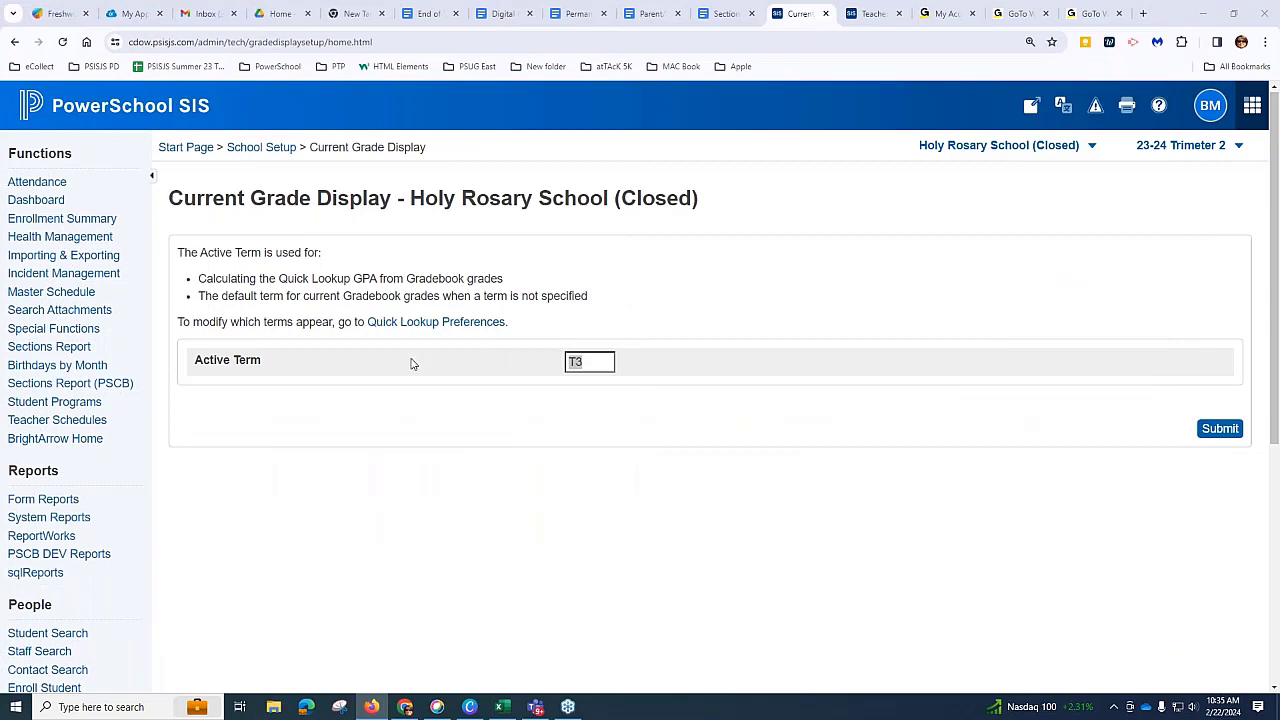
click(428, 13)
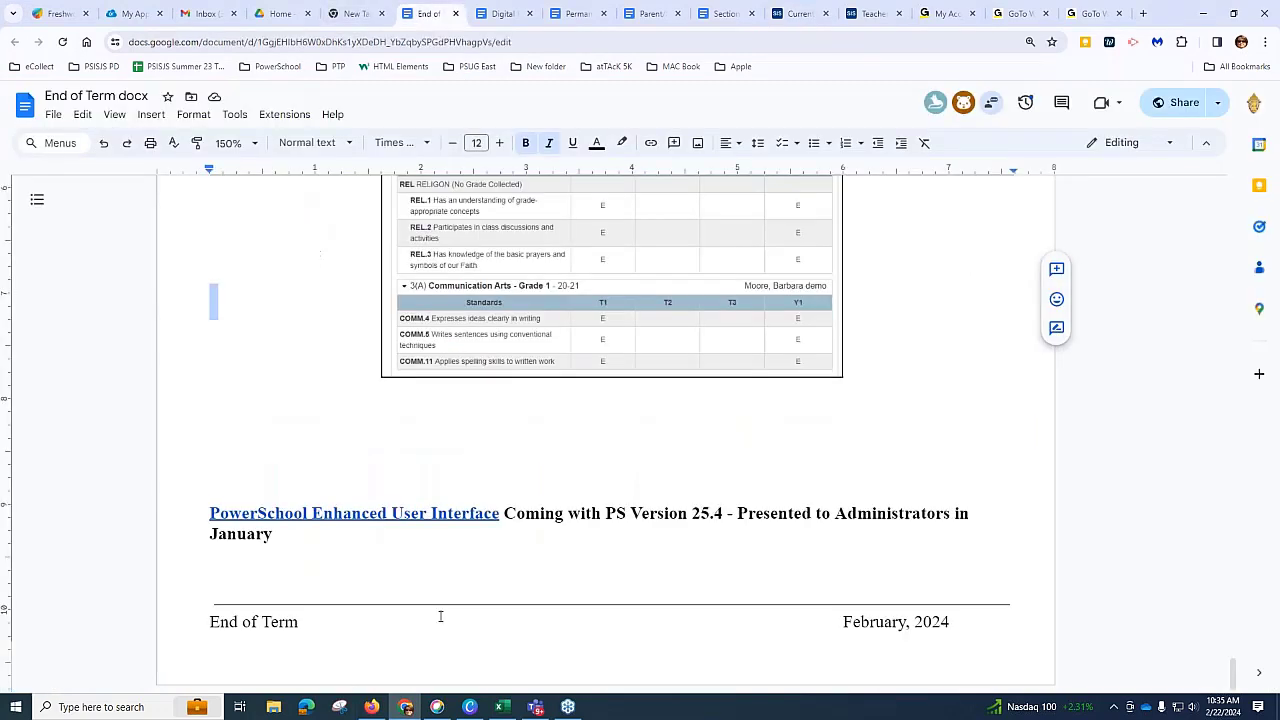
click(383, 534)
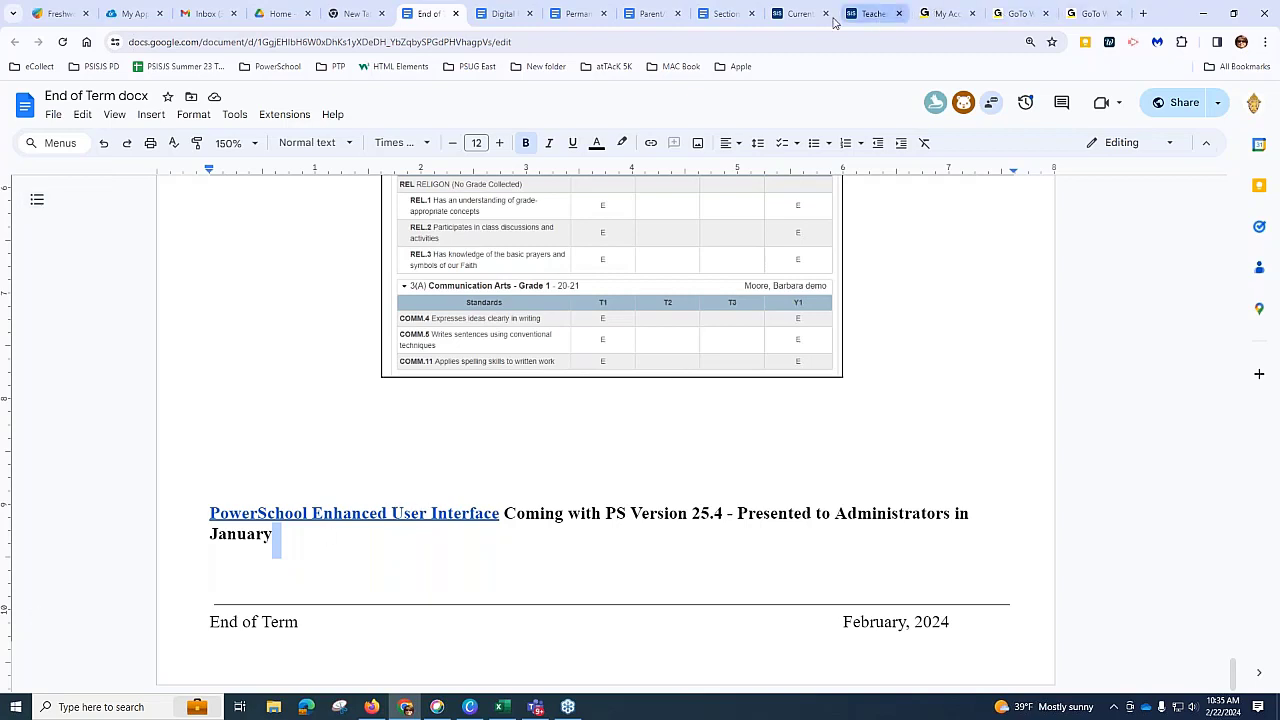
Step: Switch back to PowerSchool SIS, return to the Start Page and change the school to District Office
click(800, 13)
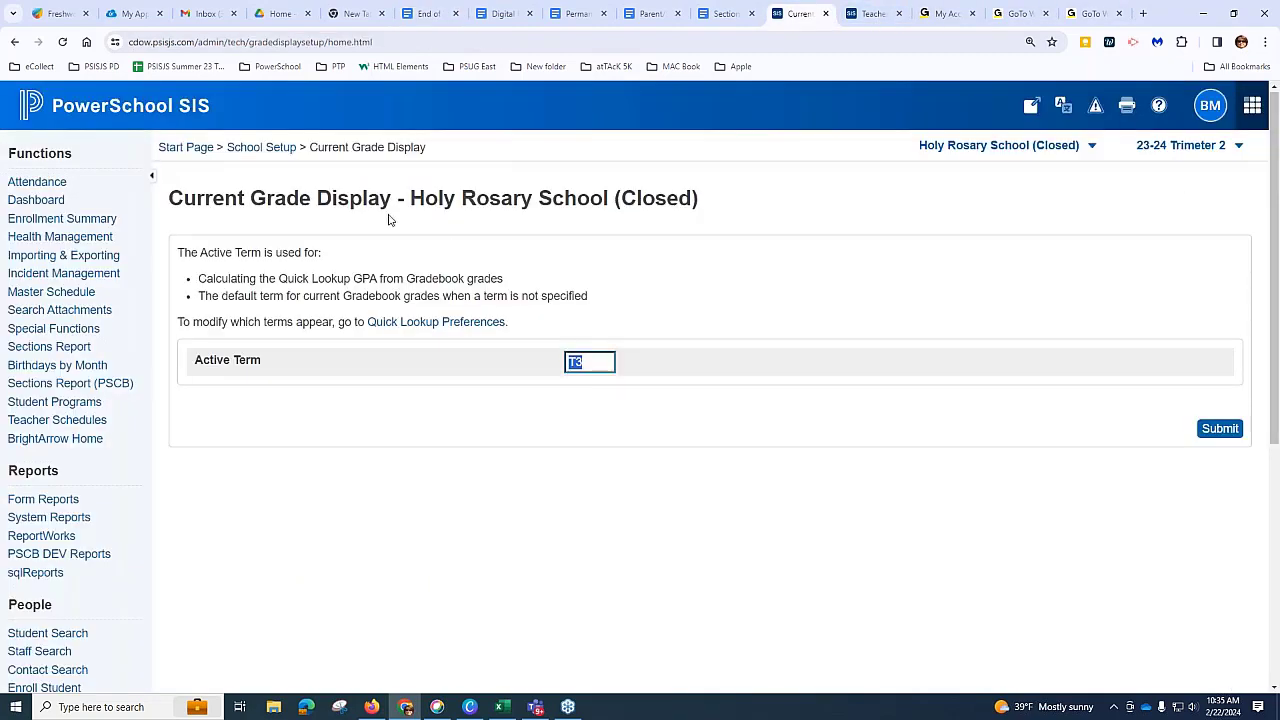
click(145, 112)
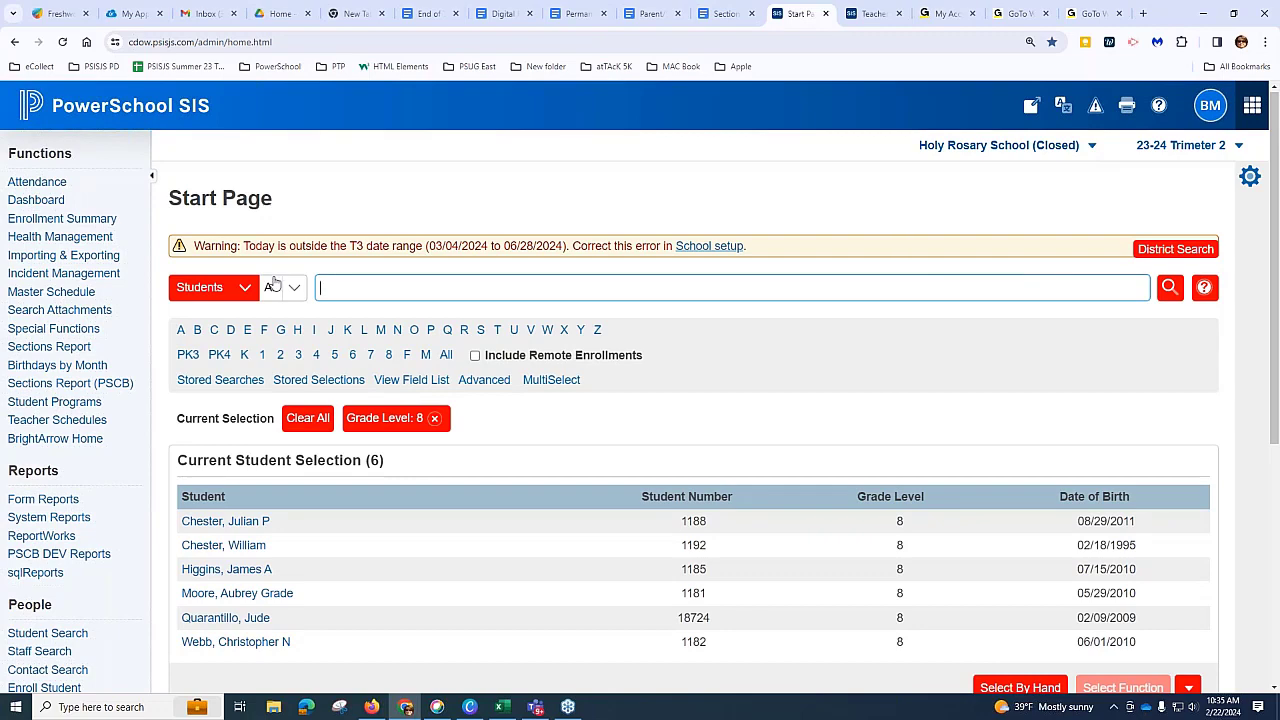
click(1092, 147)
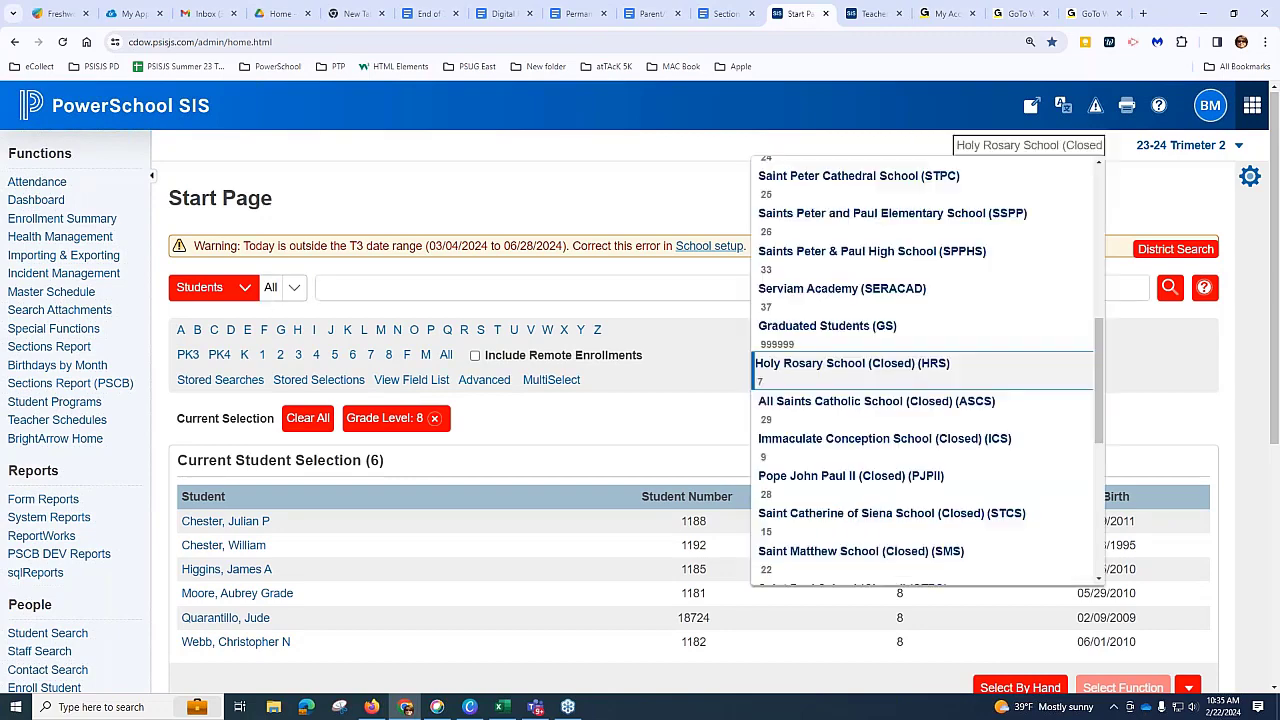
scroll(852, 500, down, 5)
scroll(852, 536, down, 1)
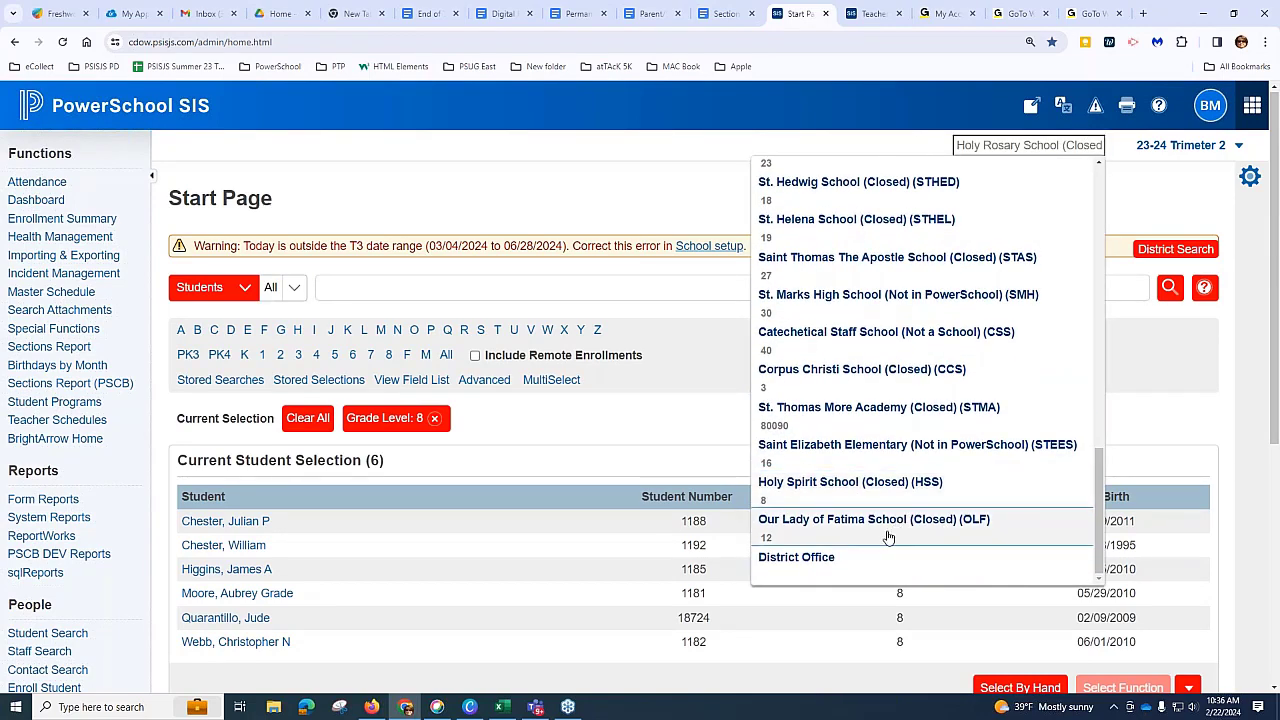
click(806, 560)
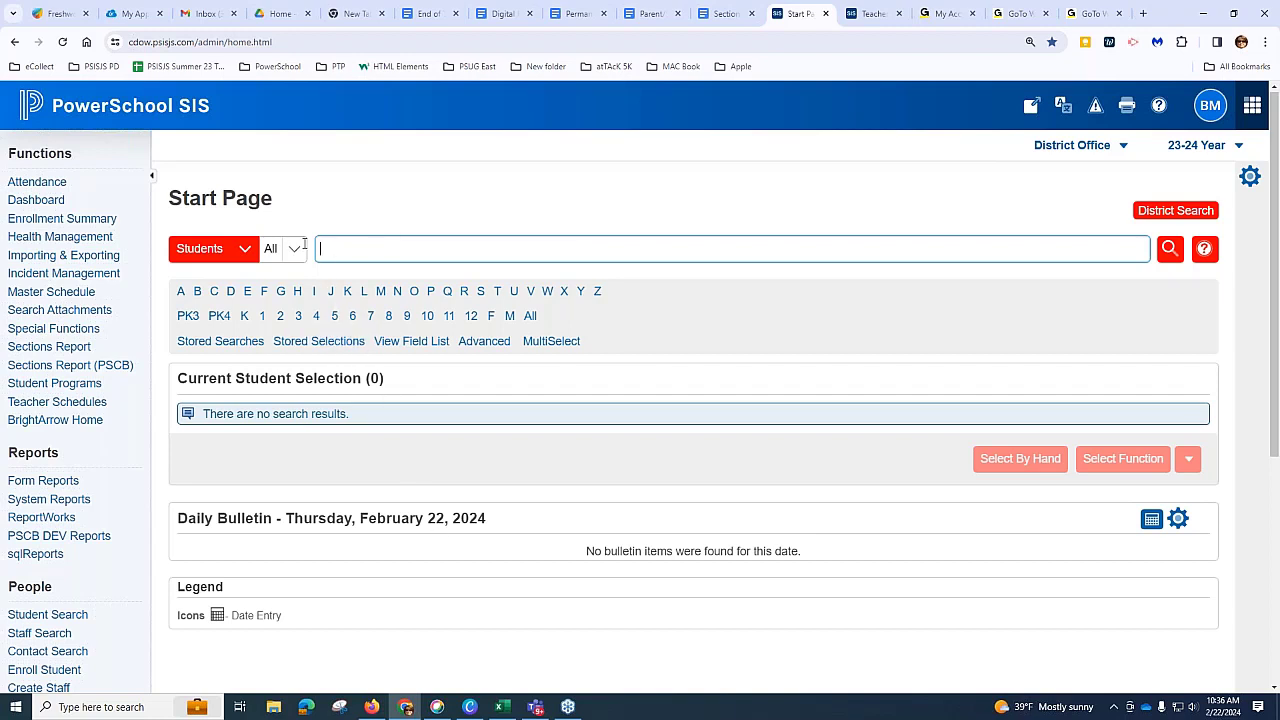
Step: Search Staff by the administrator's last name and open the matching staff record
click(240, 252)
click(201, 309)
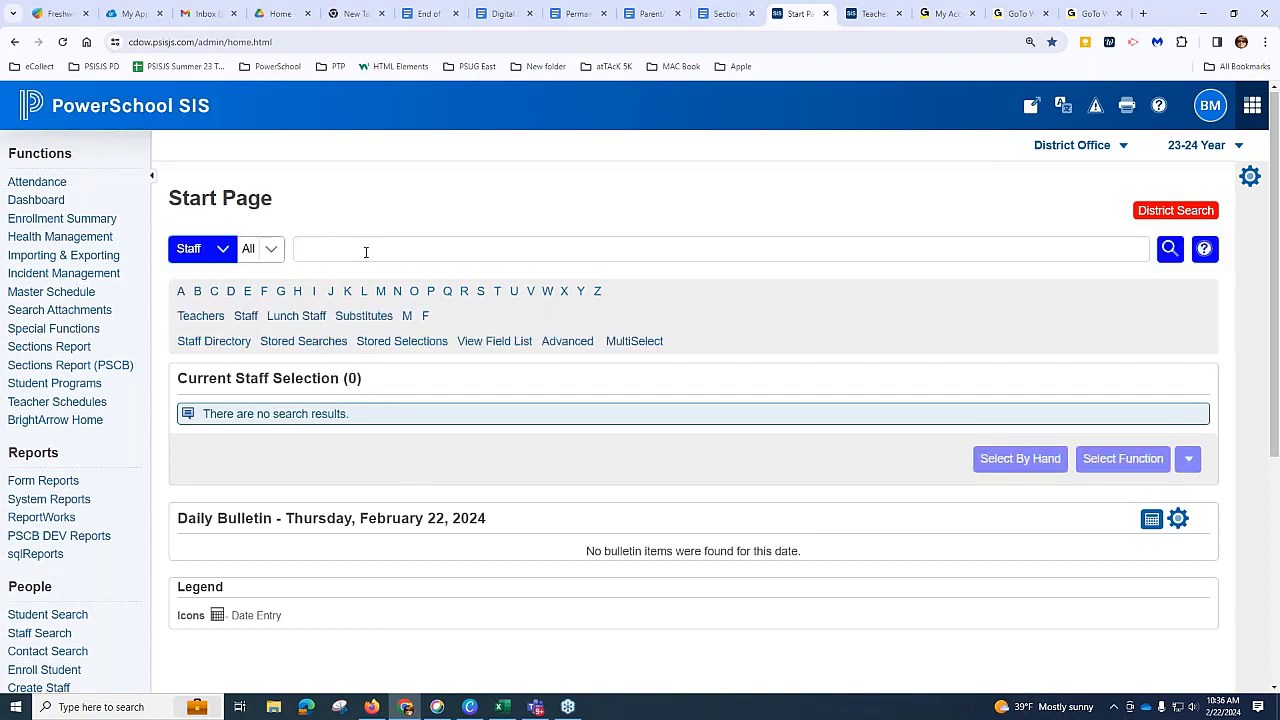
text(moore)
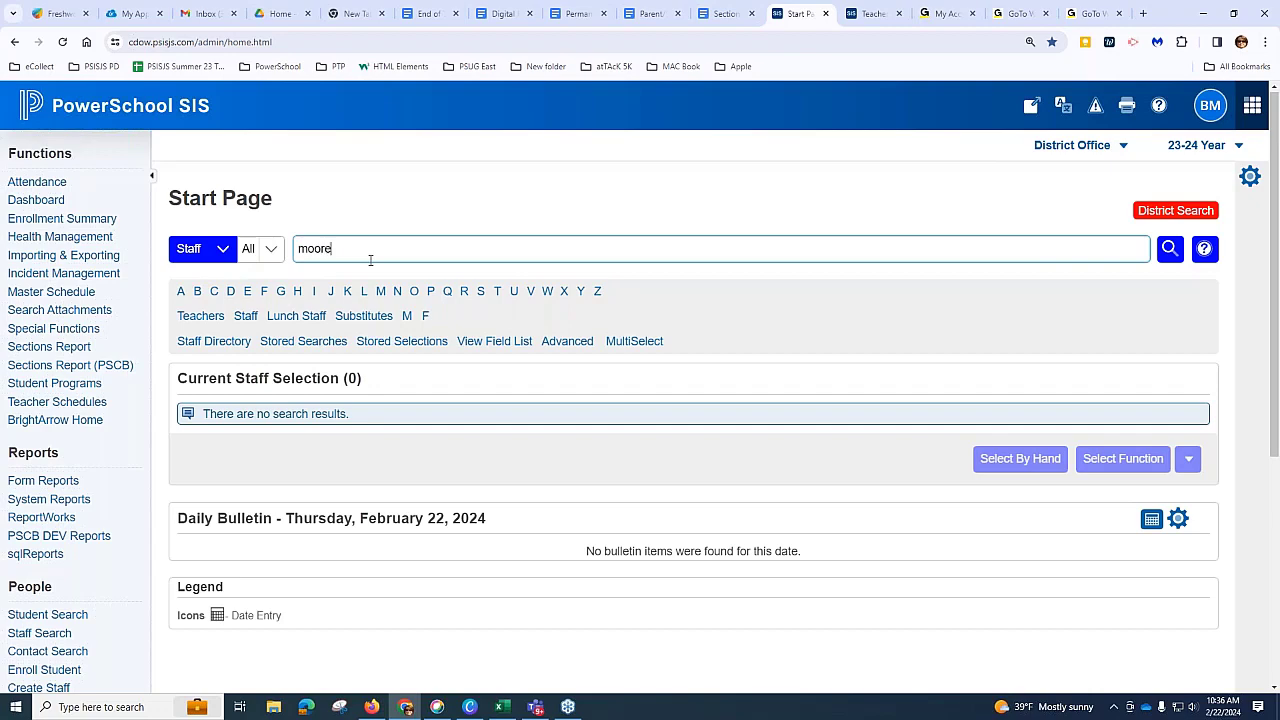
key(Return)
click(214, 510)
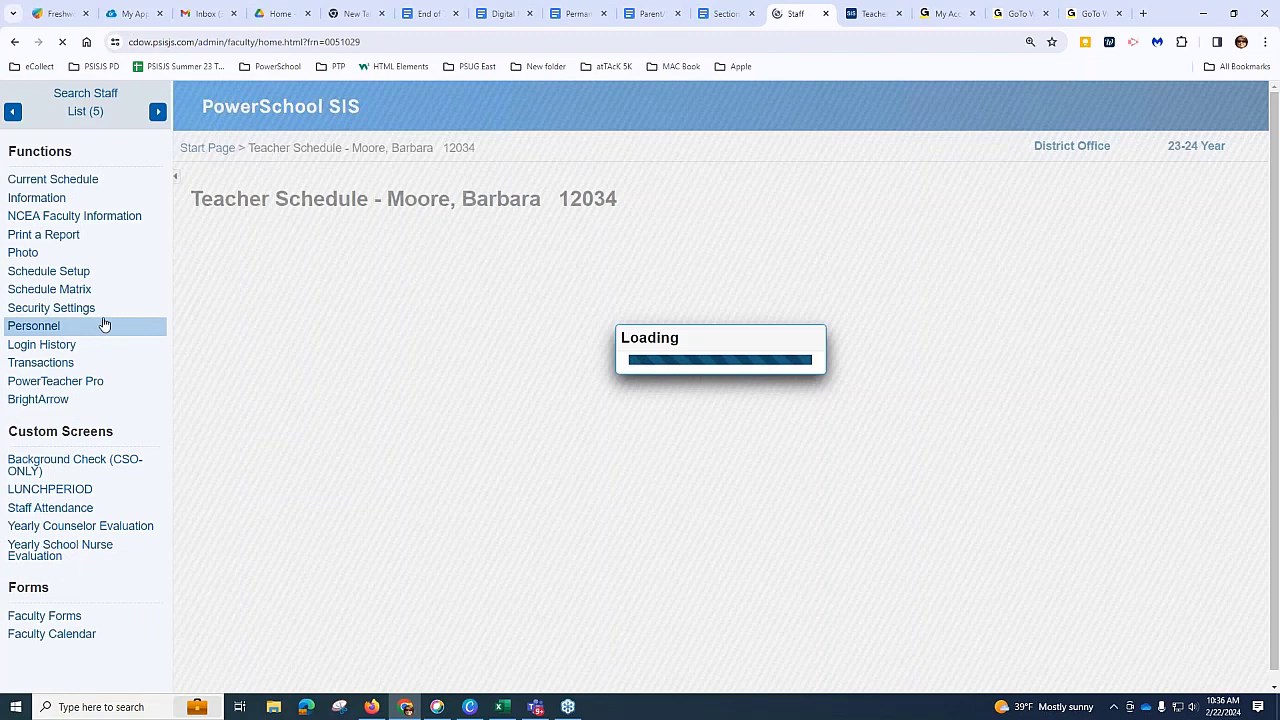
Step: Open the staff member's Security Settings and show Admin Access and Roles
click(75, 311)
click(72, 308)
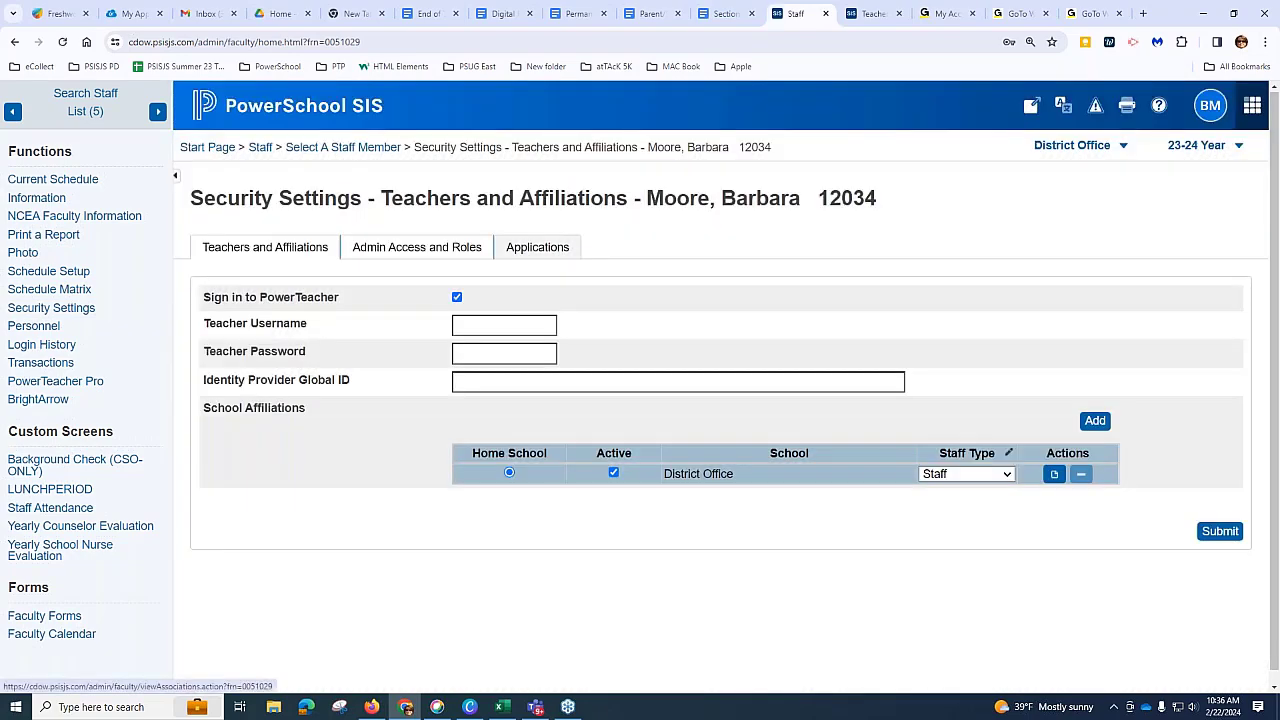
click(416, 247)
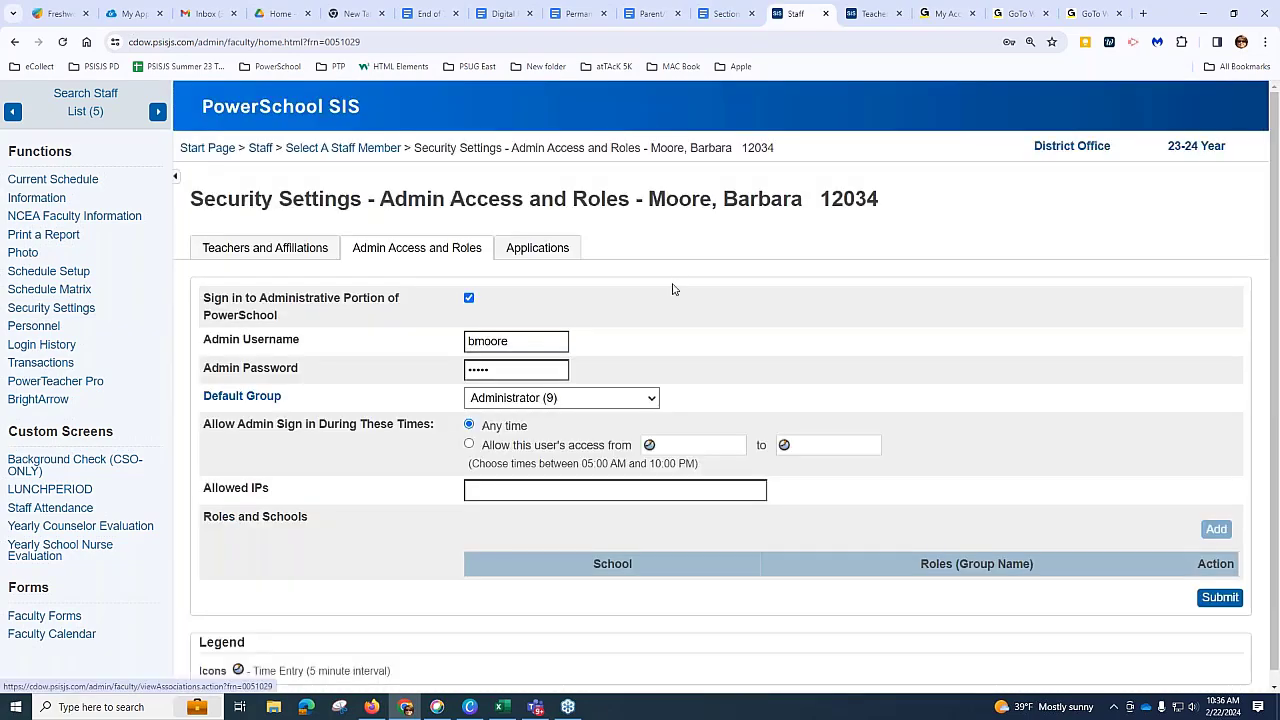
Step: Find Holy Rosary School (Closed) in the staff member's Roles and Schools list and open its user access roles for editing
scroll(926, 410, down, 5)
scroll(930, 405, up, 5)
scroll(935, 403, down, 3)
scroll(935, 403, down, 10)
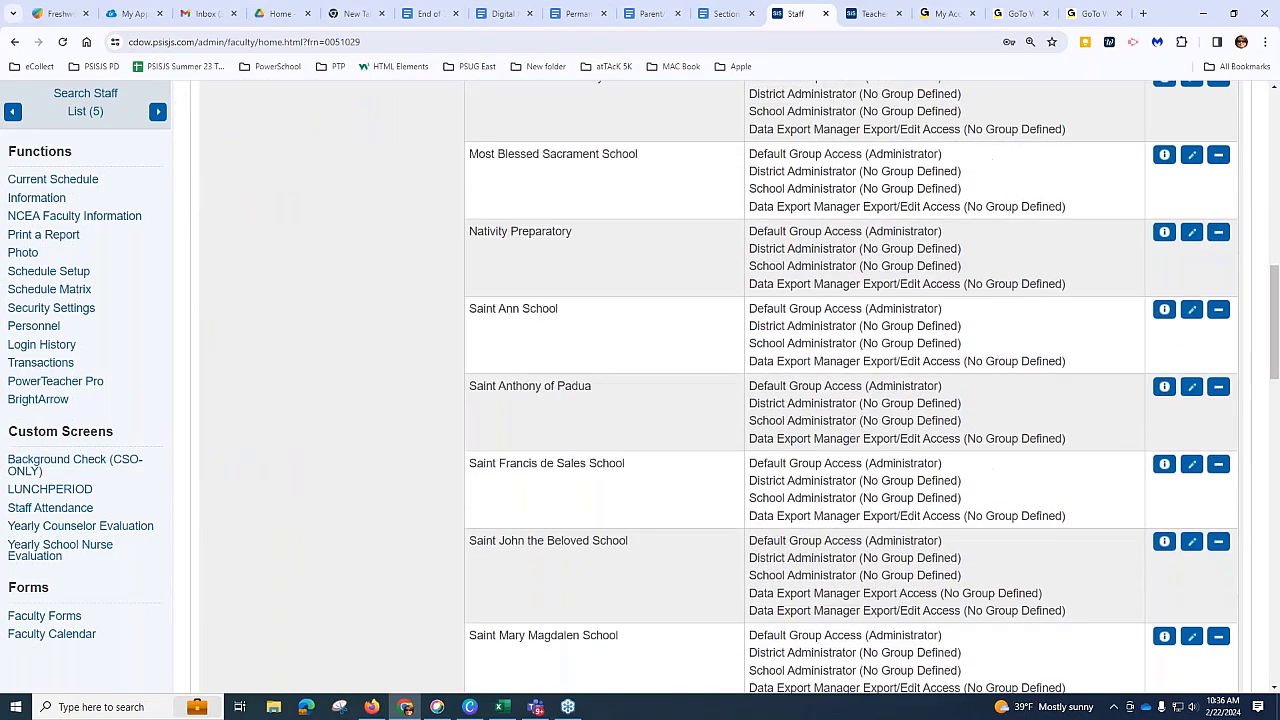
scroll(940, 395, down, 3)
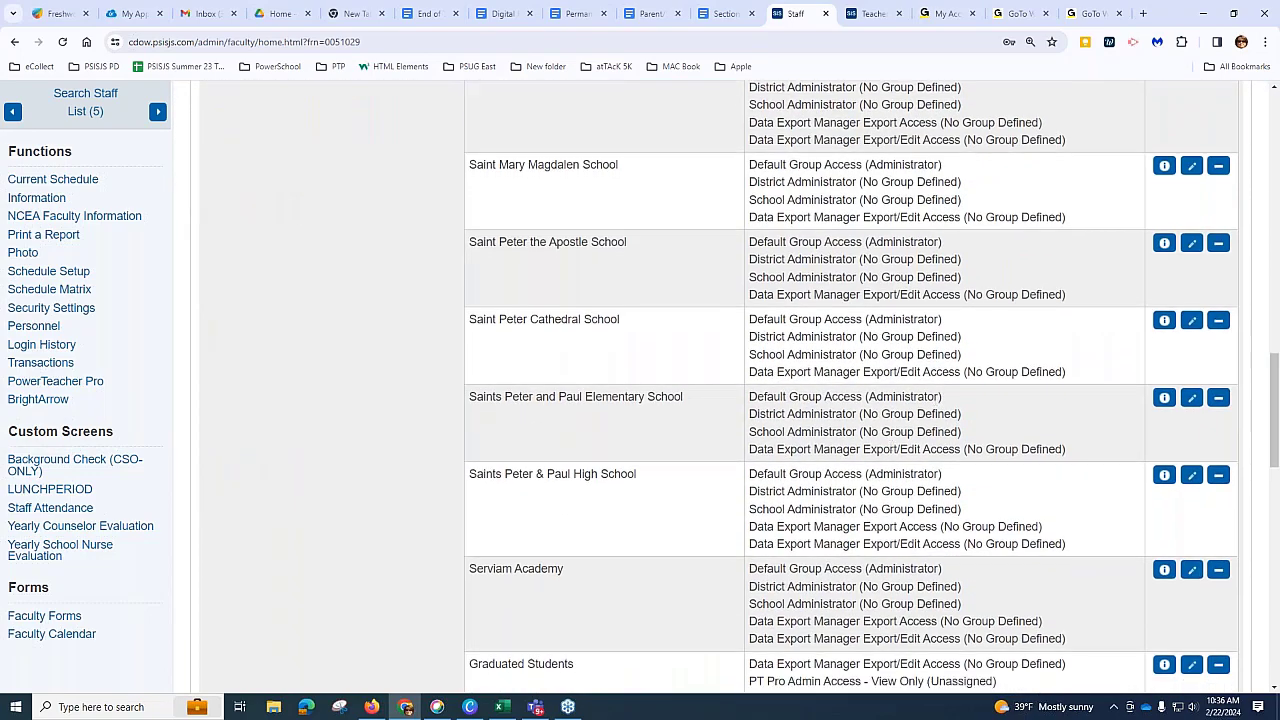
scroll(846, 509, down, 1)
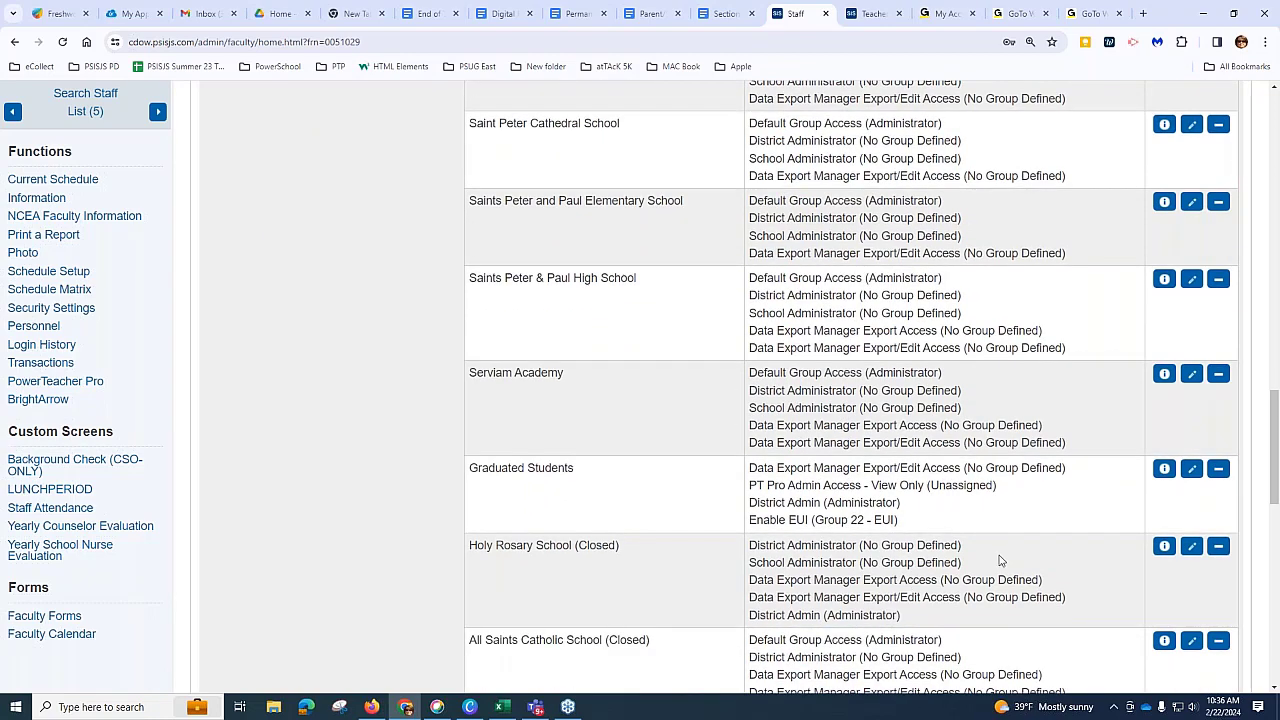
scroll(995, 555, down, 2)
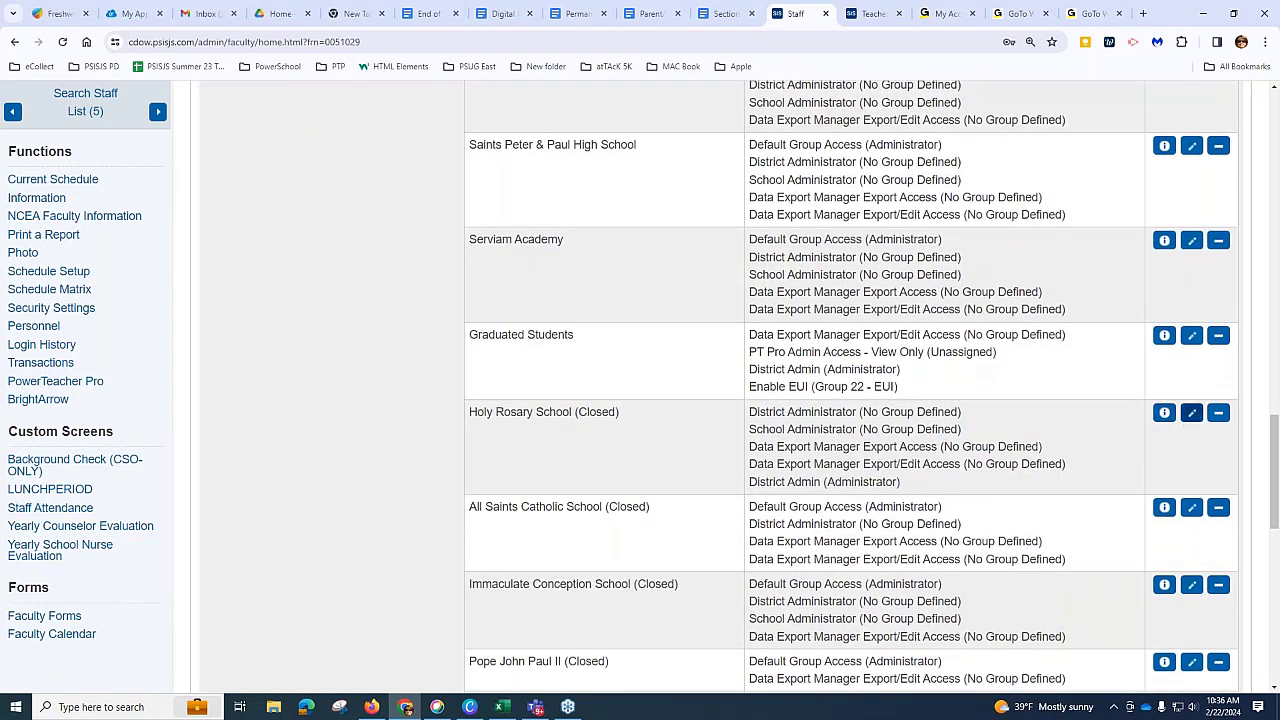
click(1191, 412)
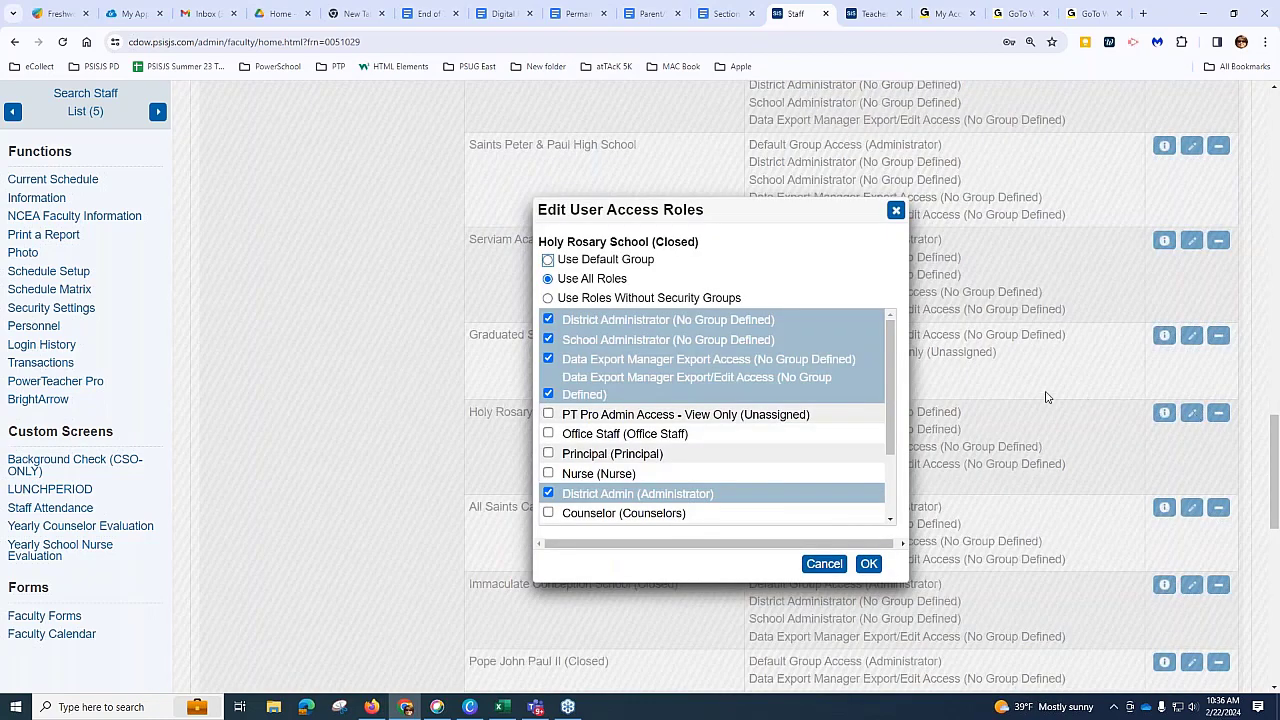
Step: Add the Enable EUI (Group 22 - EUI) role for Holy Rosary School (Closed) and submit the security settings
scroll(705, 396, down, 1)
scroll(705, 396, down, 1)
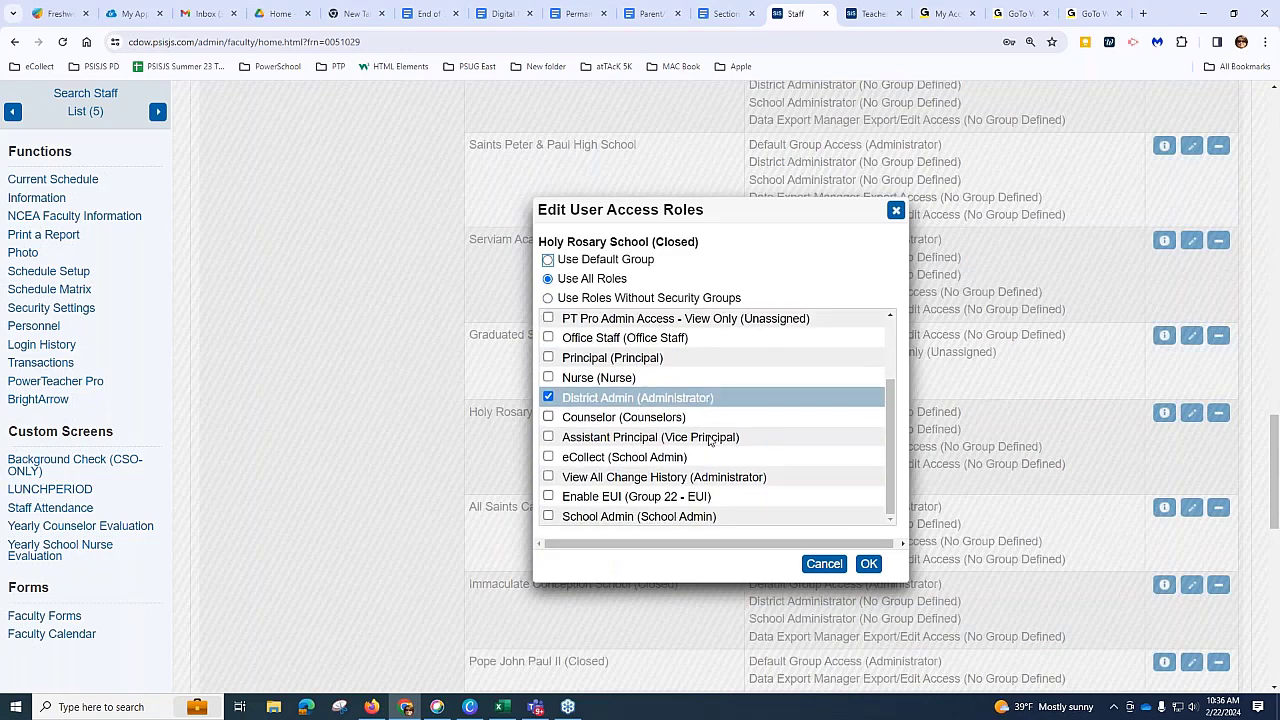
click(548, 497)
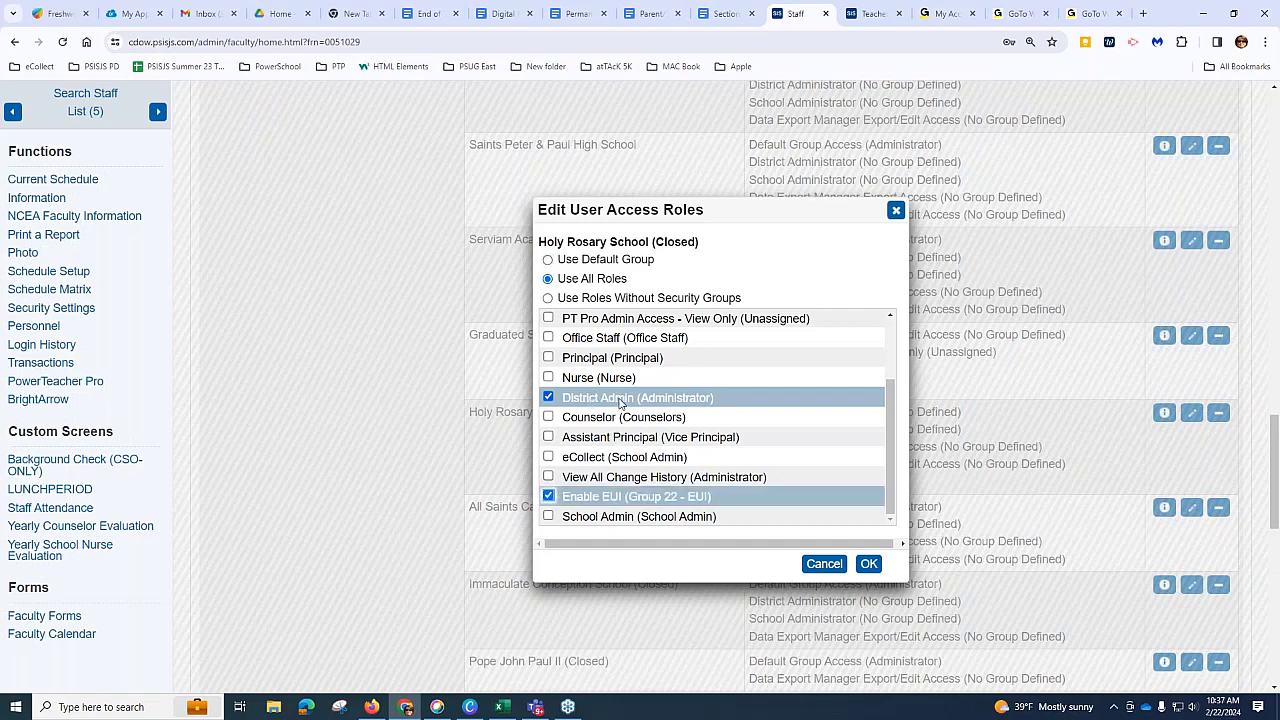
scroll(620, 402, up, 2)
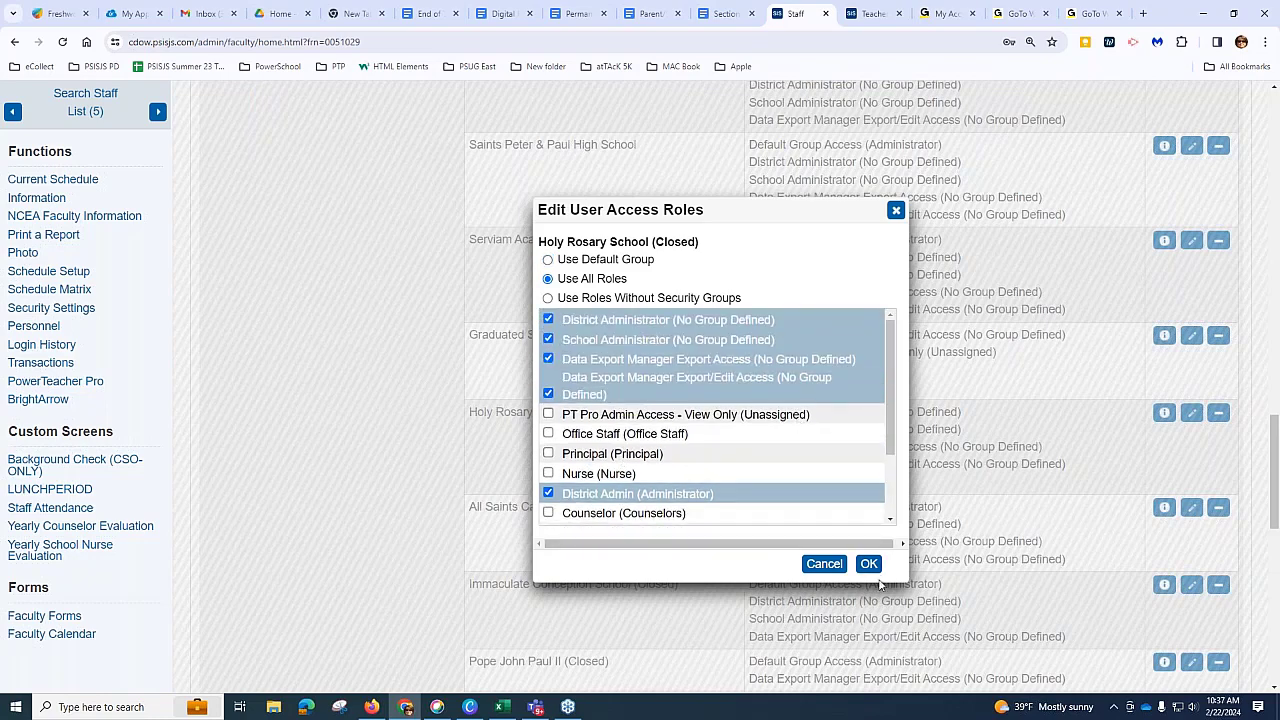
scroll(770, 467, down, 2)
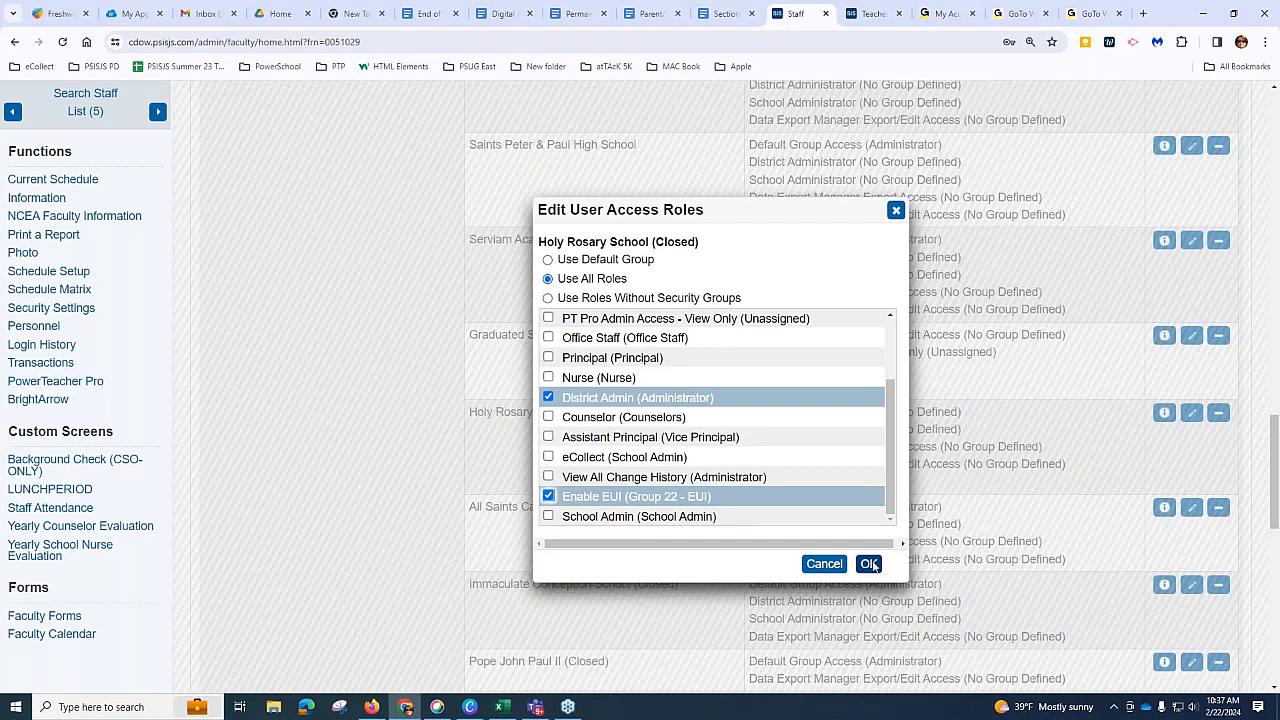
click(867, 566)
scroll(1168, 563, down, 9)
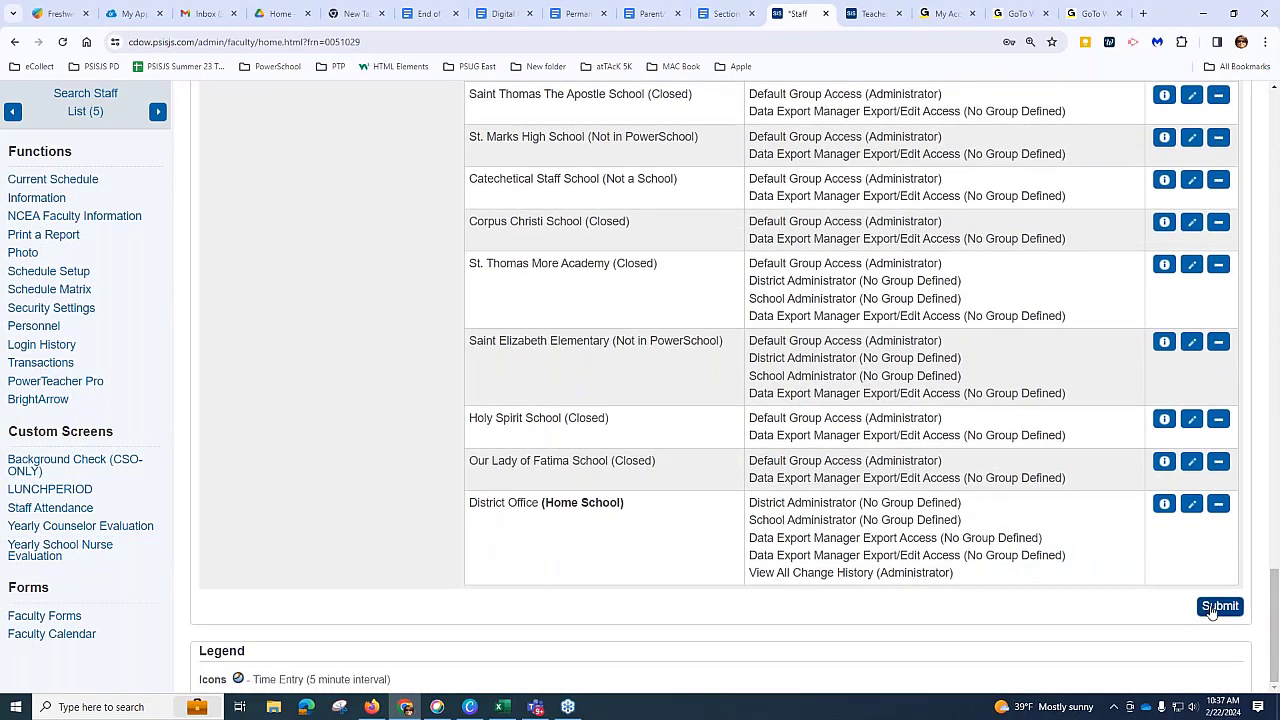
click(1219, 606)
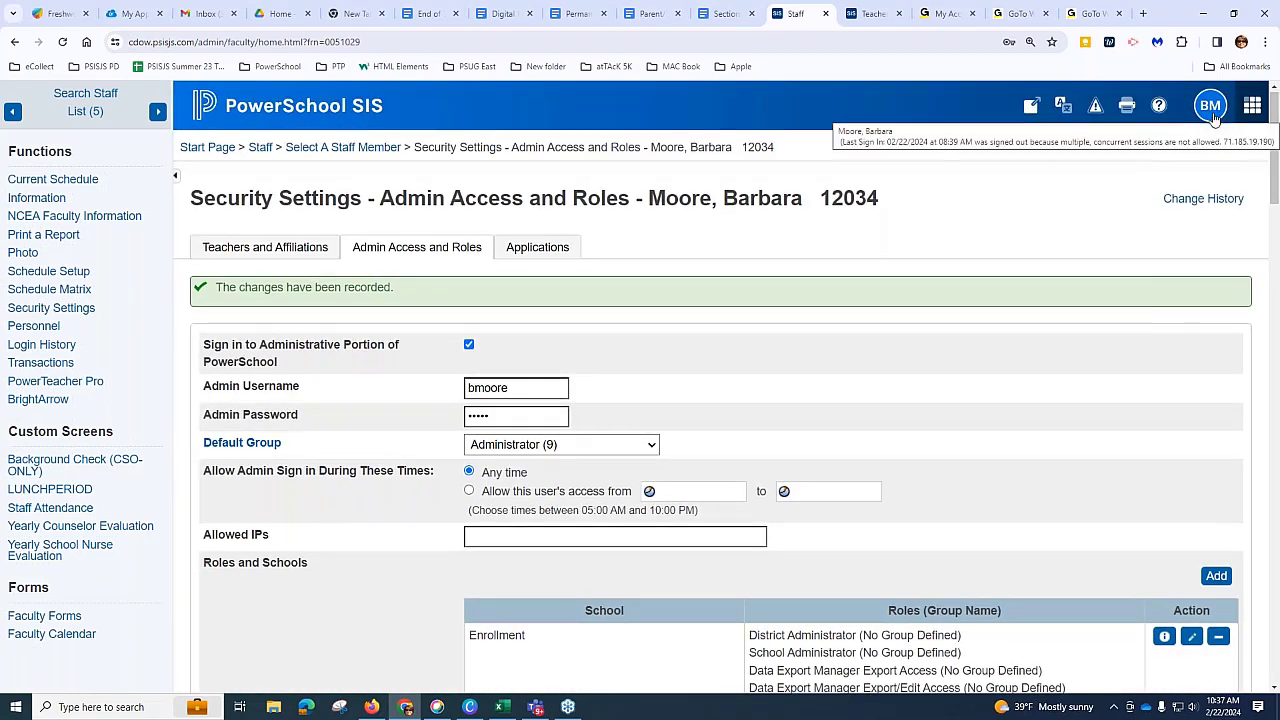
Step: Change the current school to Holy Rosary School (Closed)
click(1118, 148)
scroll(987, 330, up, 5)
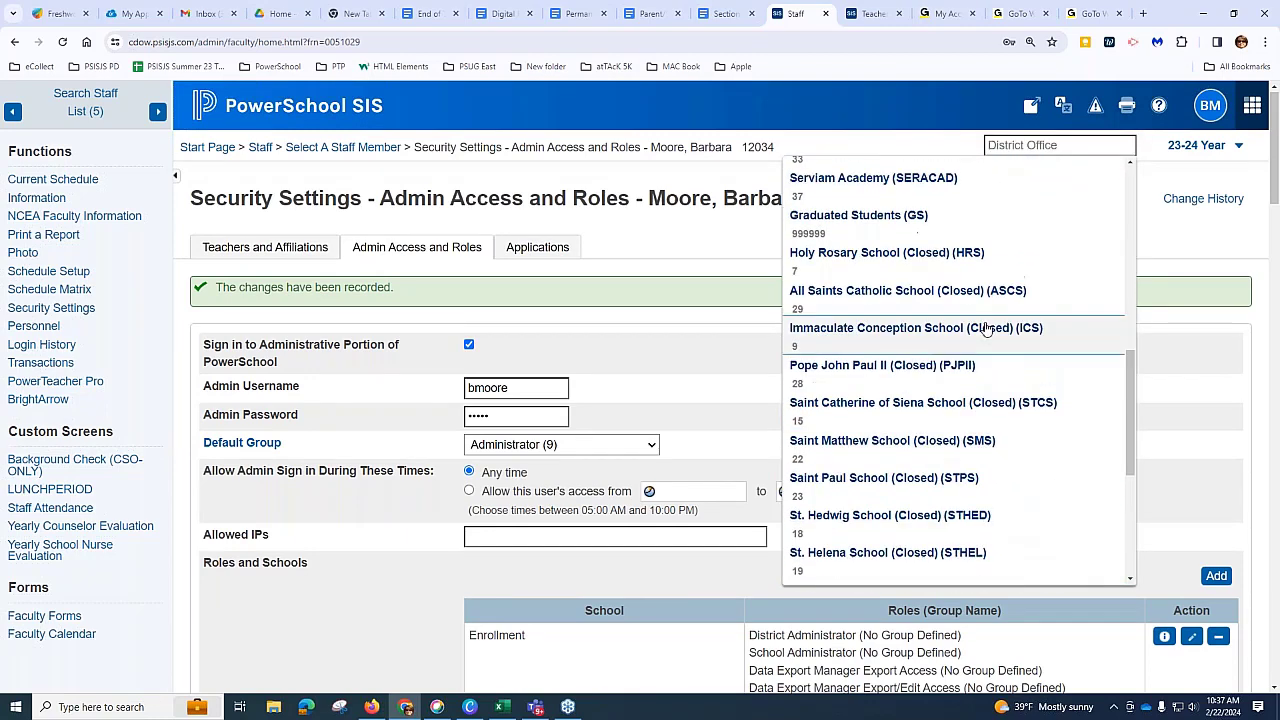
click(899, 238)
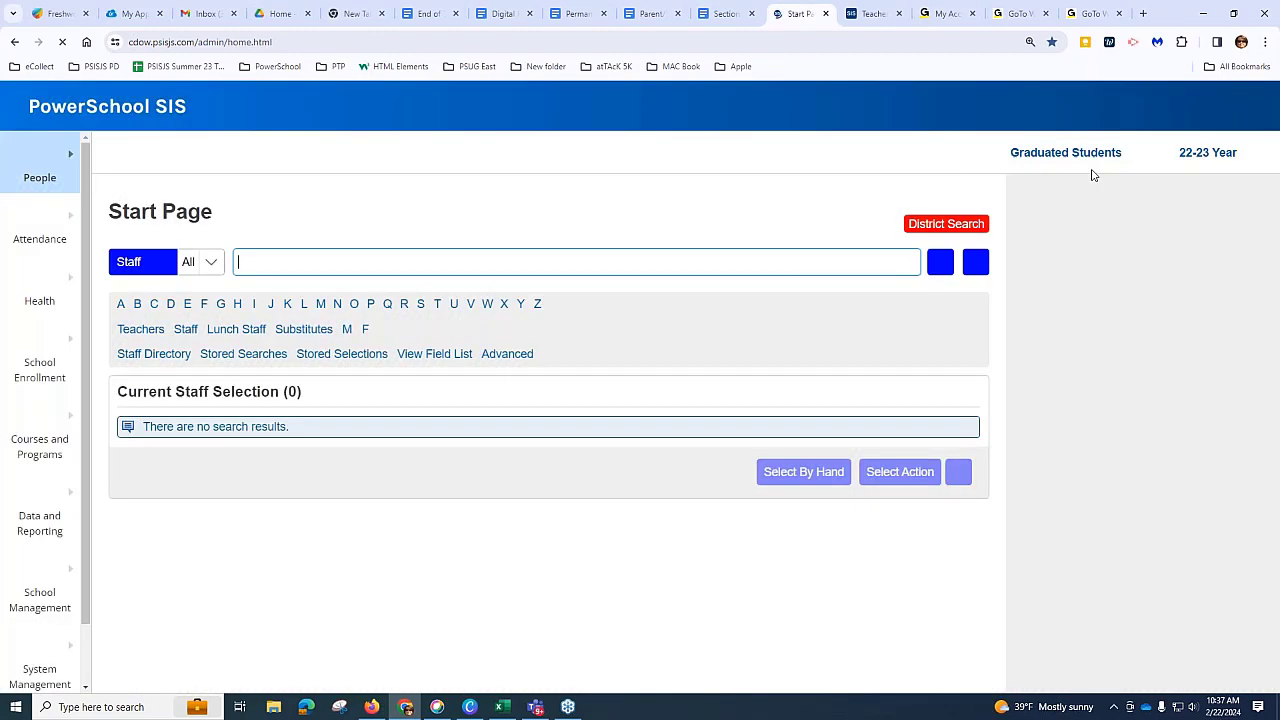
click(1126, 156)
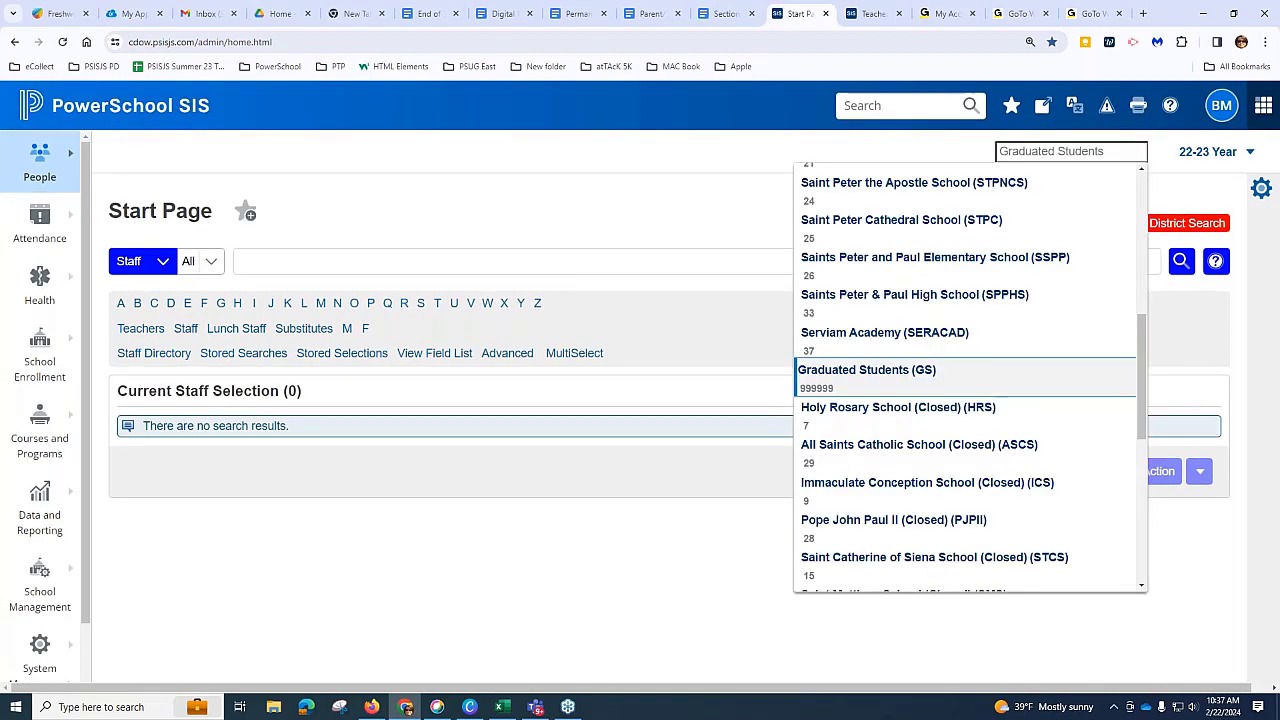
click(885, 387)
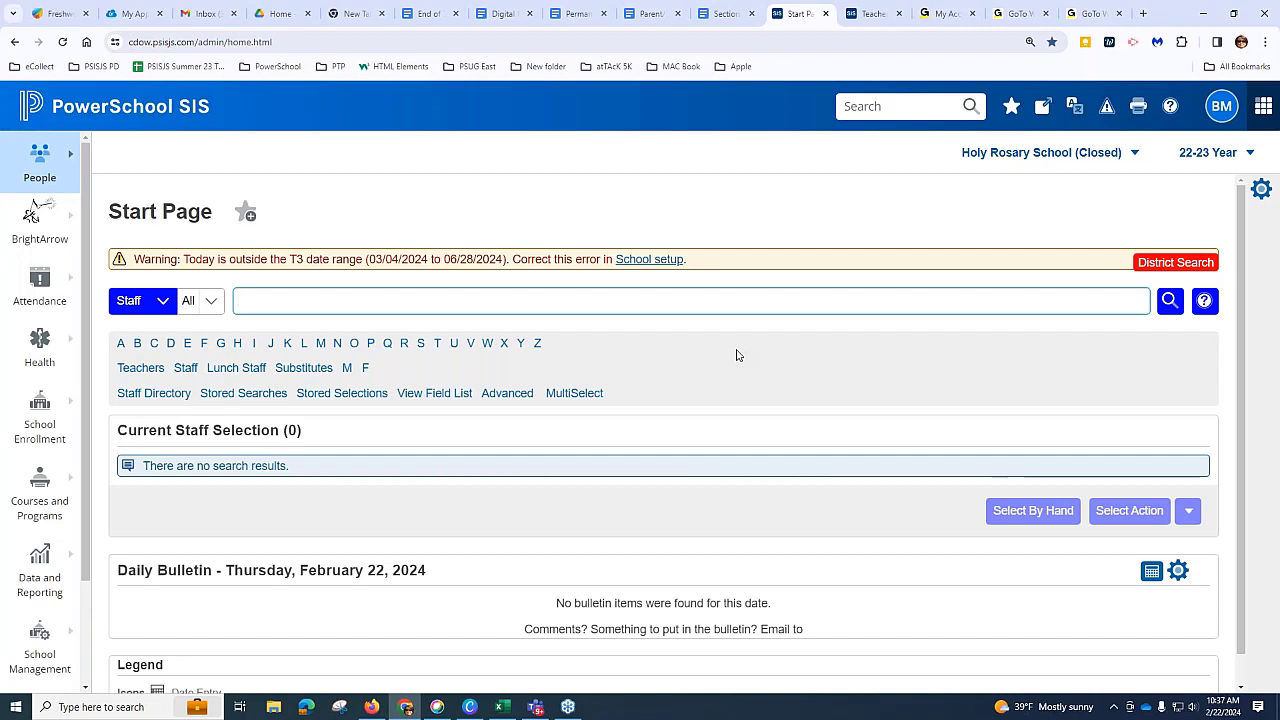
Step: Expand the People navigation to view its Staff and Students options, and close it again
click(76, 158)
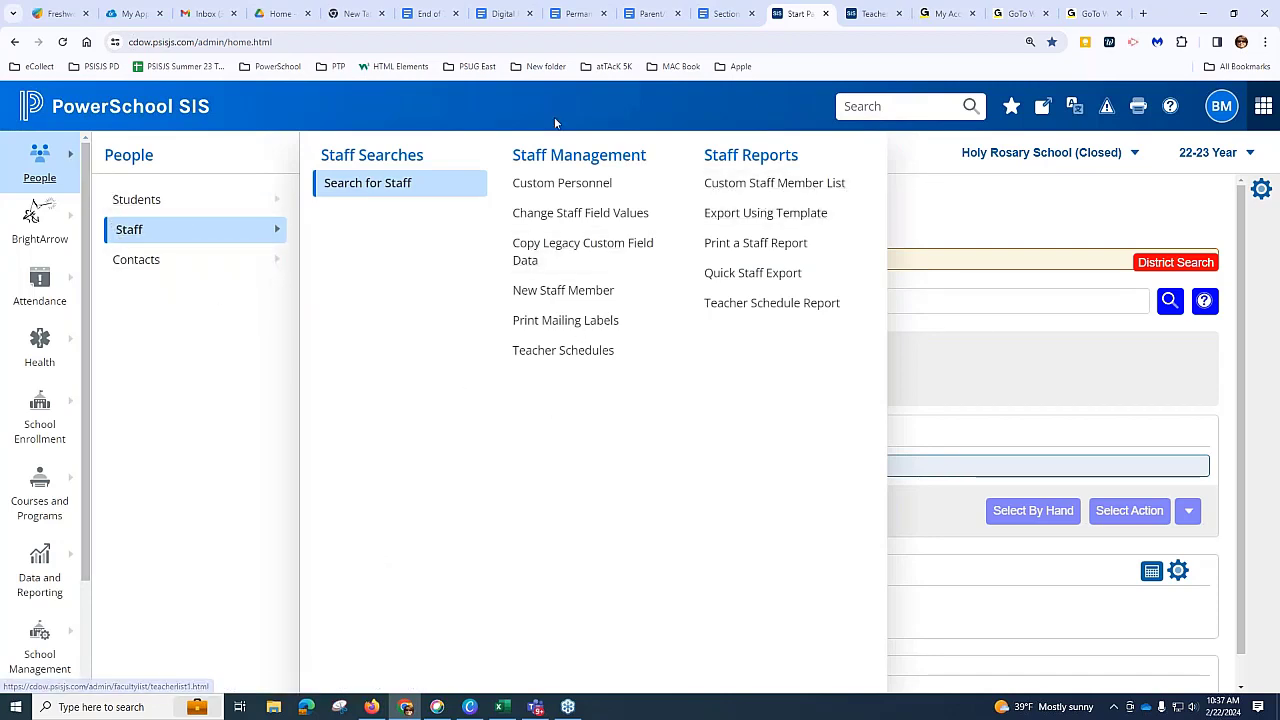
click(175, 208)
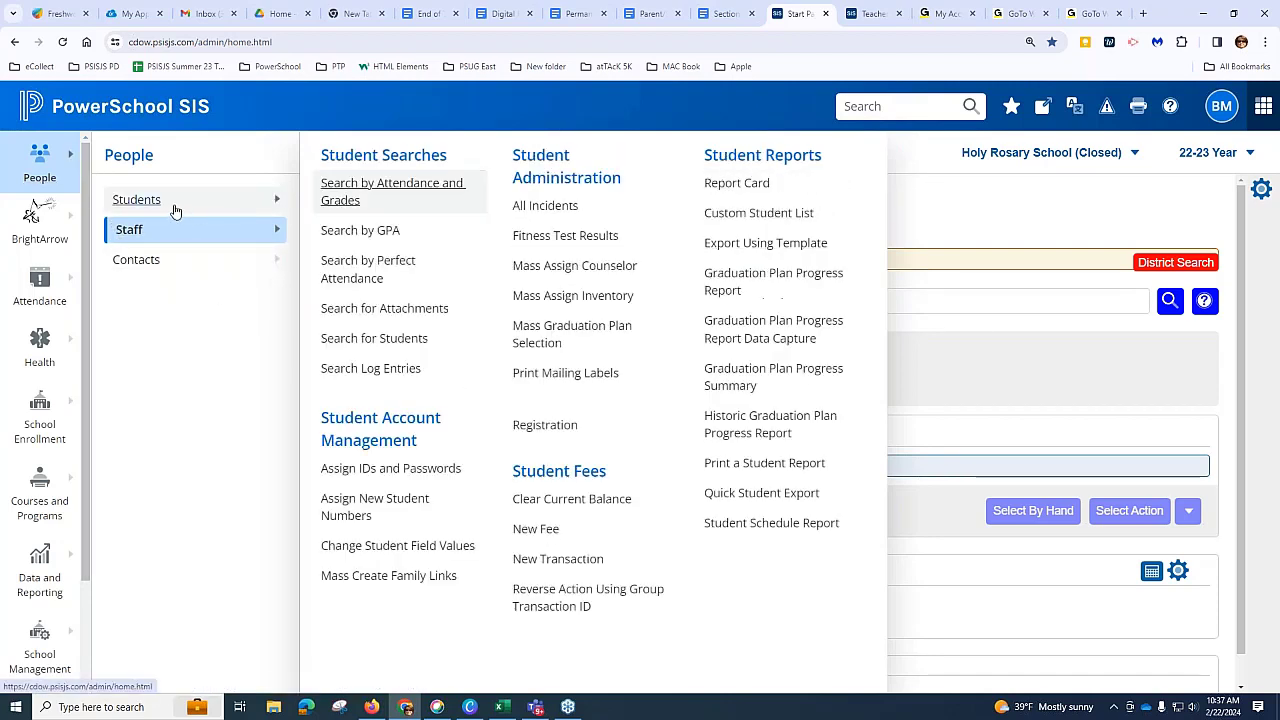
click(72, 167)
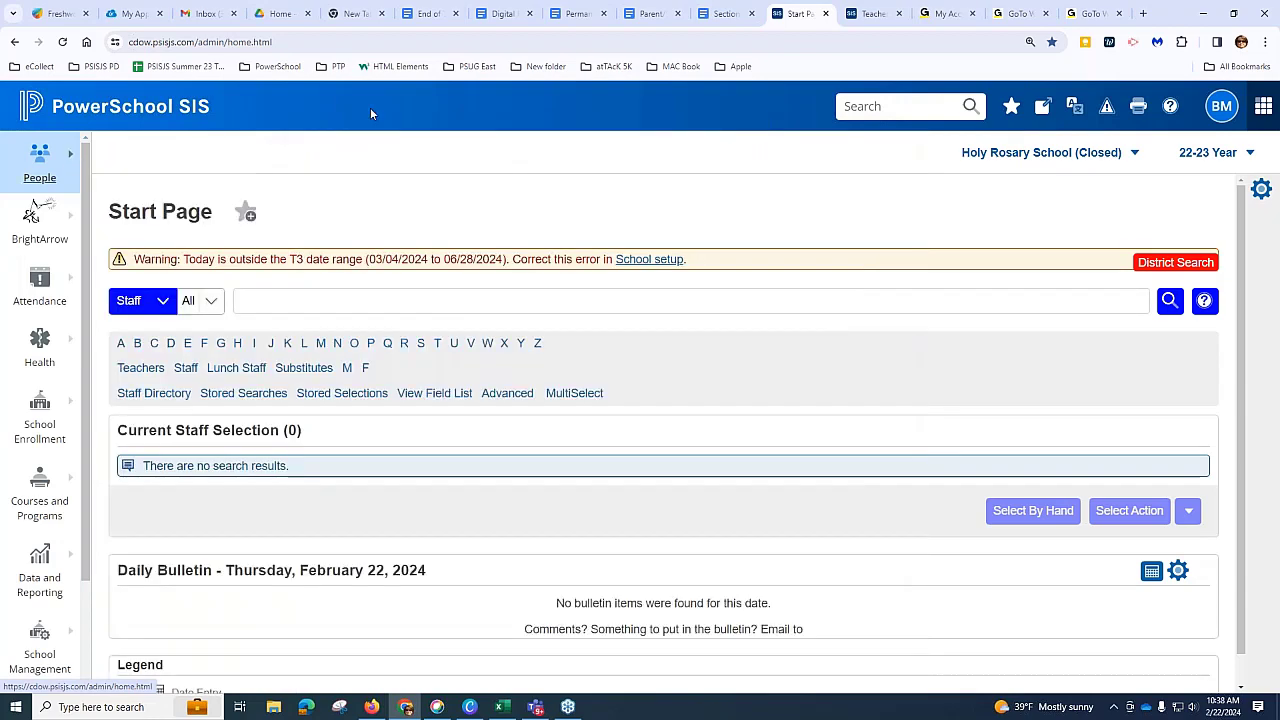
Step: Switch to the End of Term document in Google Docs and open its linked PowerSchool Enhanced User Interface PDF
click(438, 17)
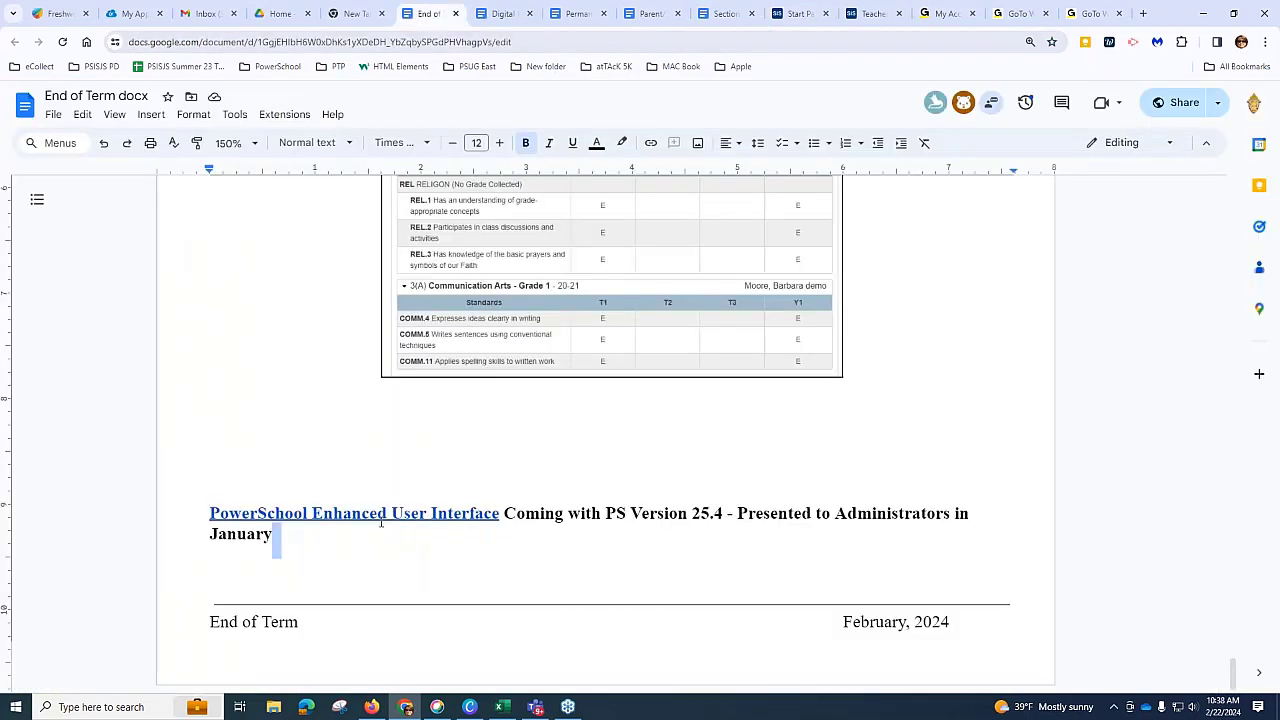
click(380, 513)
click(318, 538)
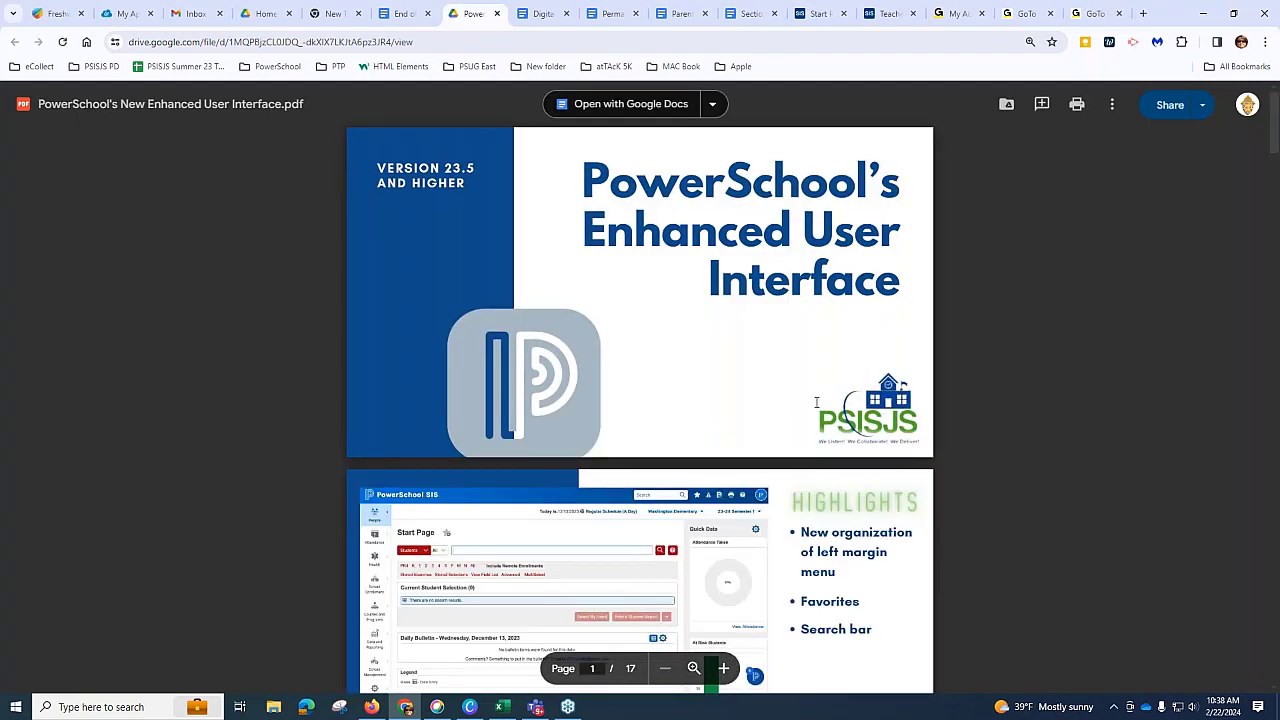
Step: Review the PDF's slides from Highlights and New Left Margin Menu through School Management and System Management
scroll(816, 402, down, 2)
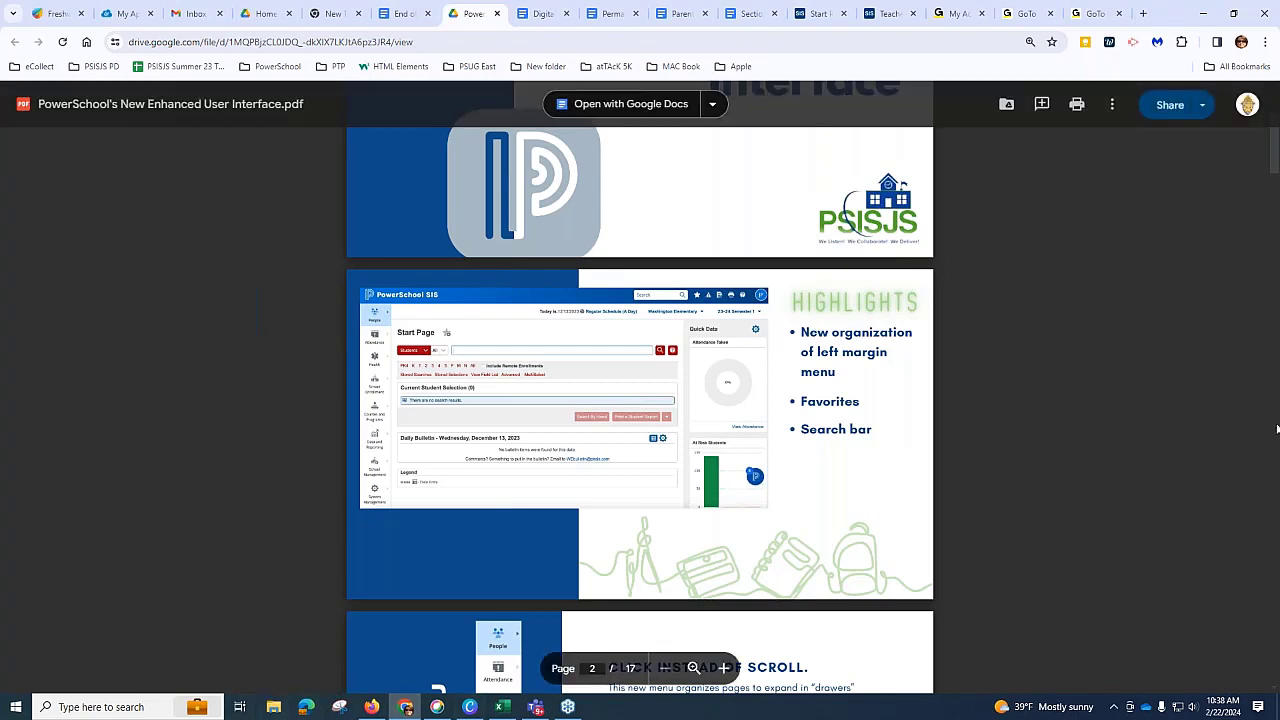
scroll(506, 517, down, 3)
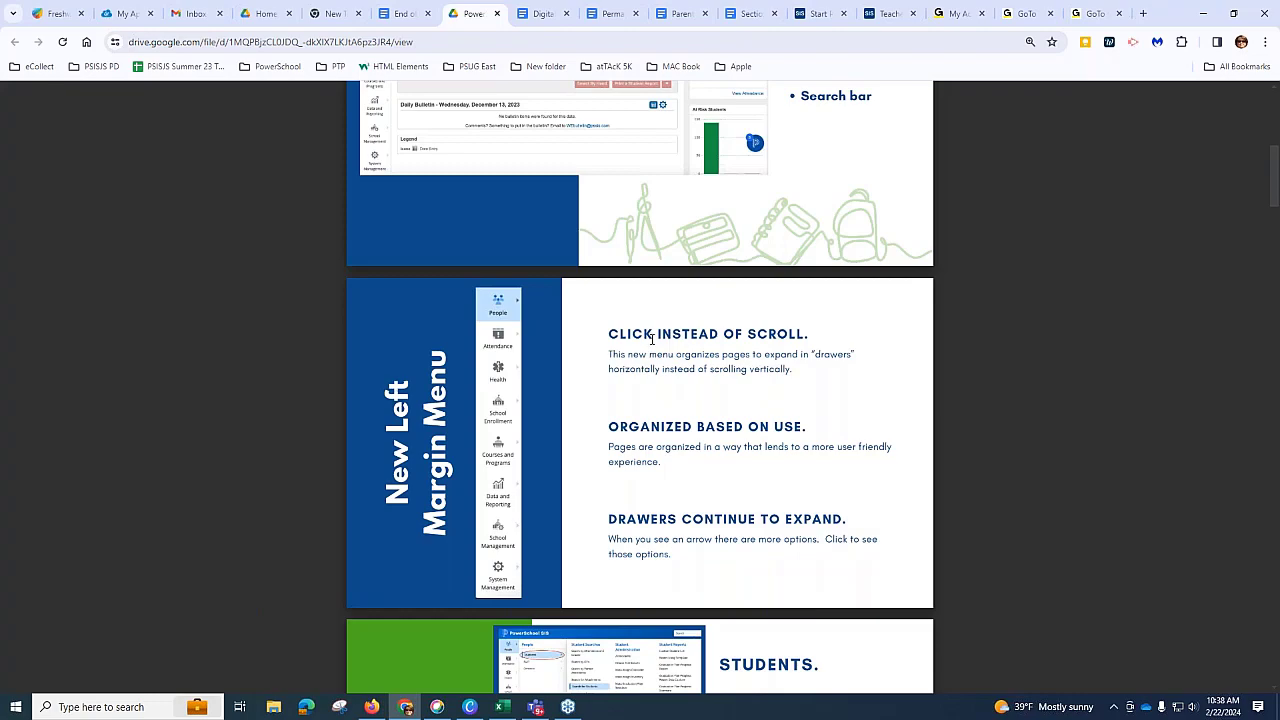
scroll(805, 396, down, 1)
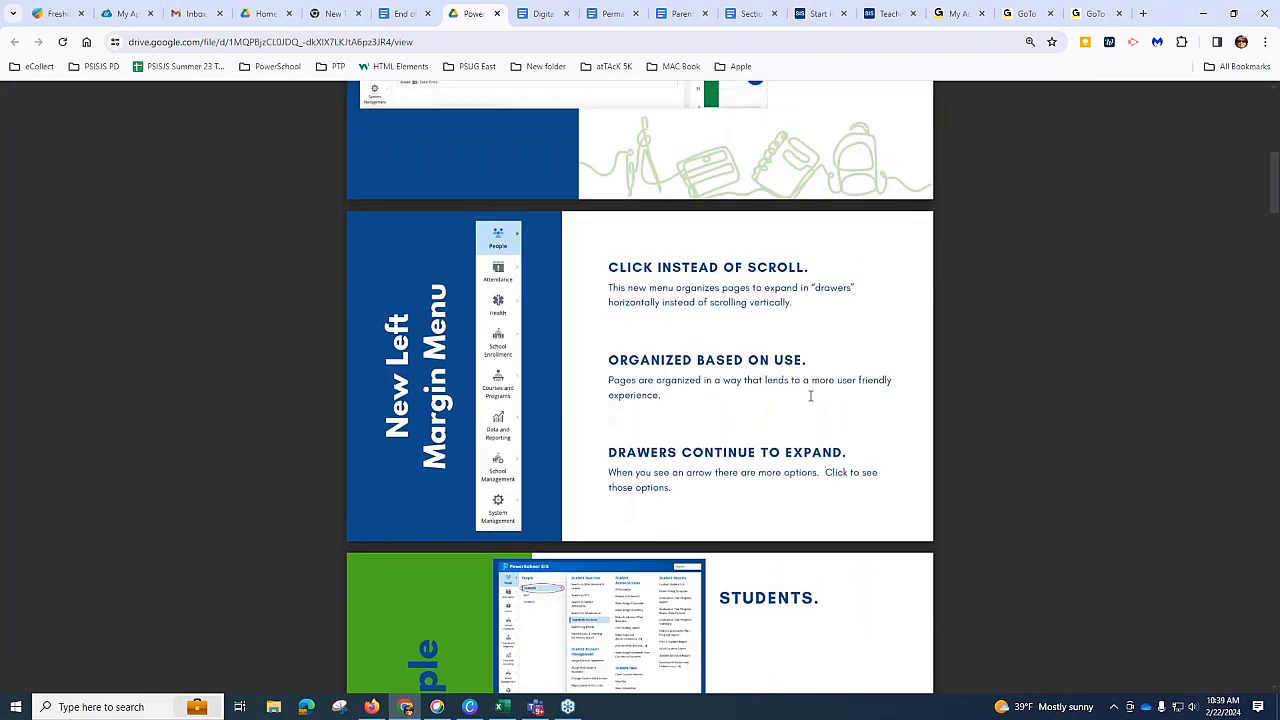
scroll(807, 443, down, 1)
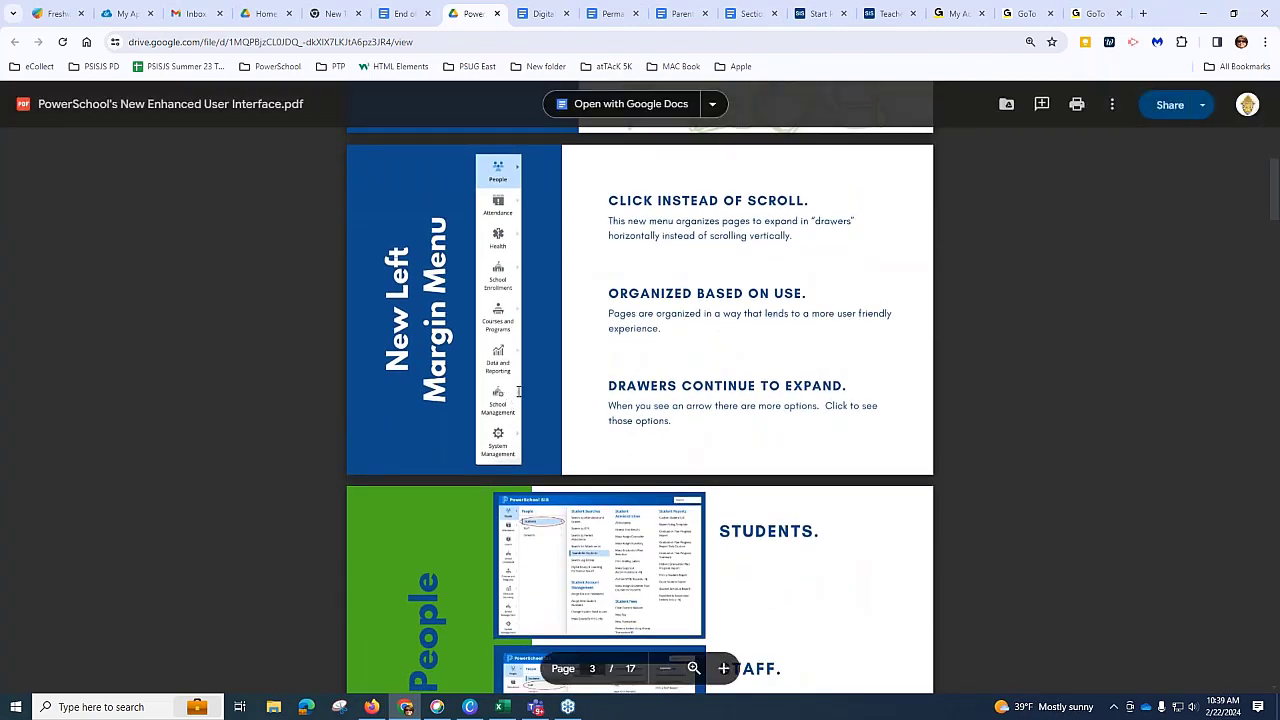
scroll(733, 395, down, 4)
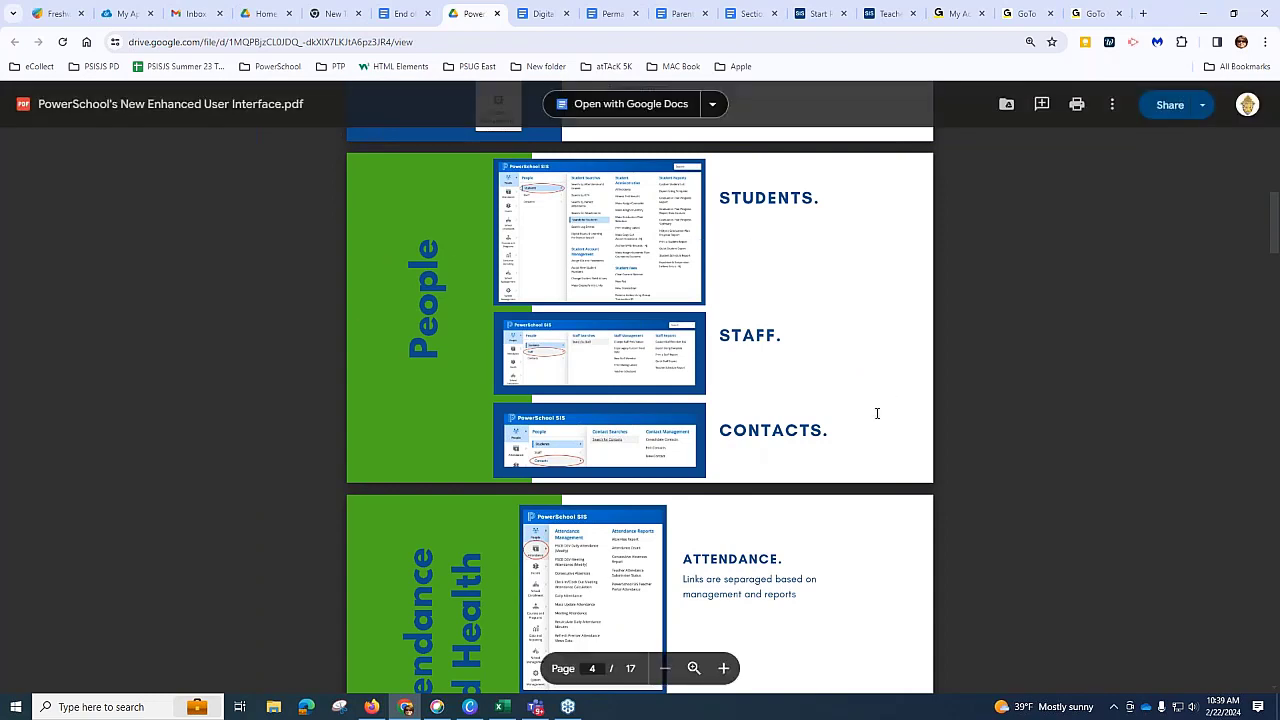
scroll(877, 413, down, 3)
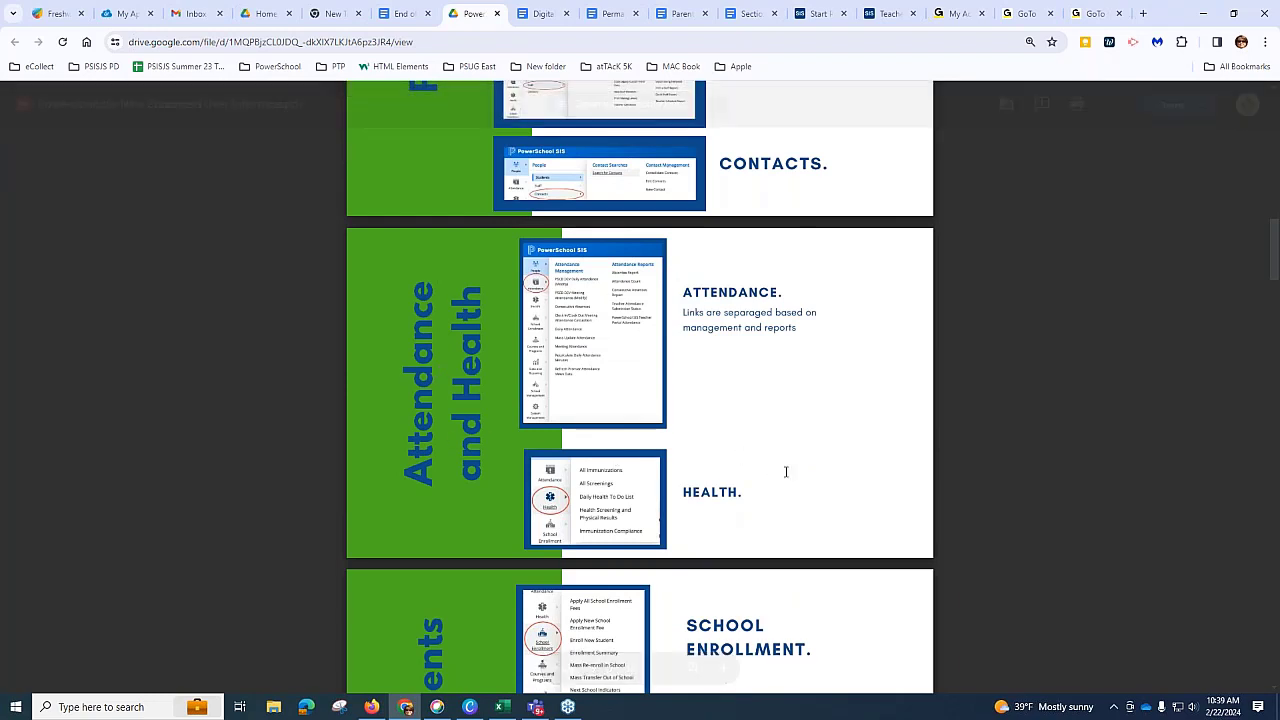
scroll(786, 472, down, 2)
scroll(788, 469, down, 1)
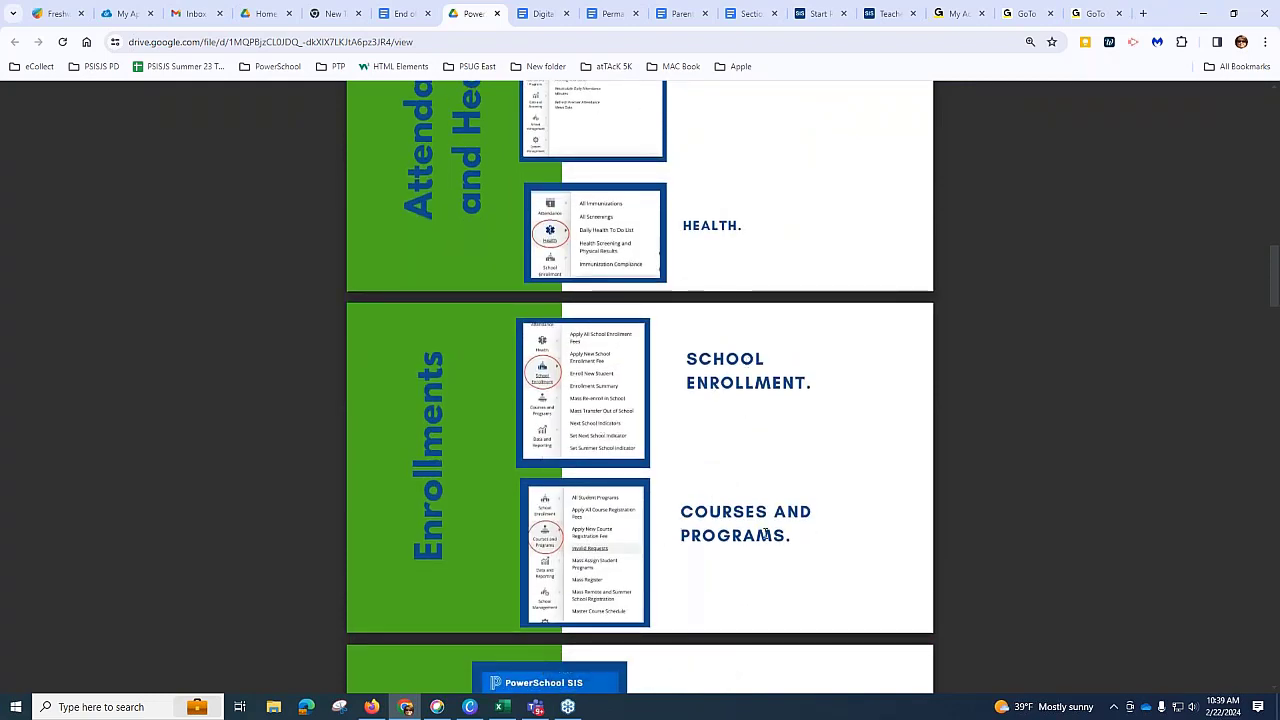
scroll(640, 528, down, 5)
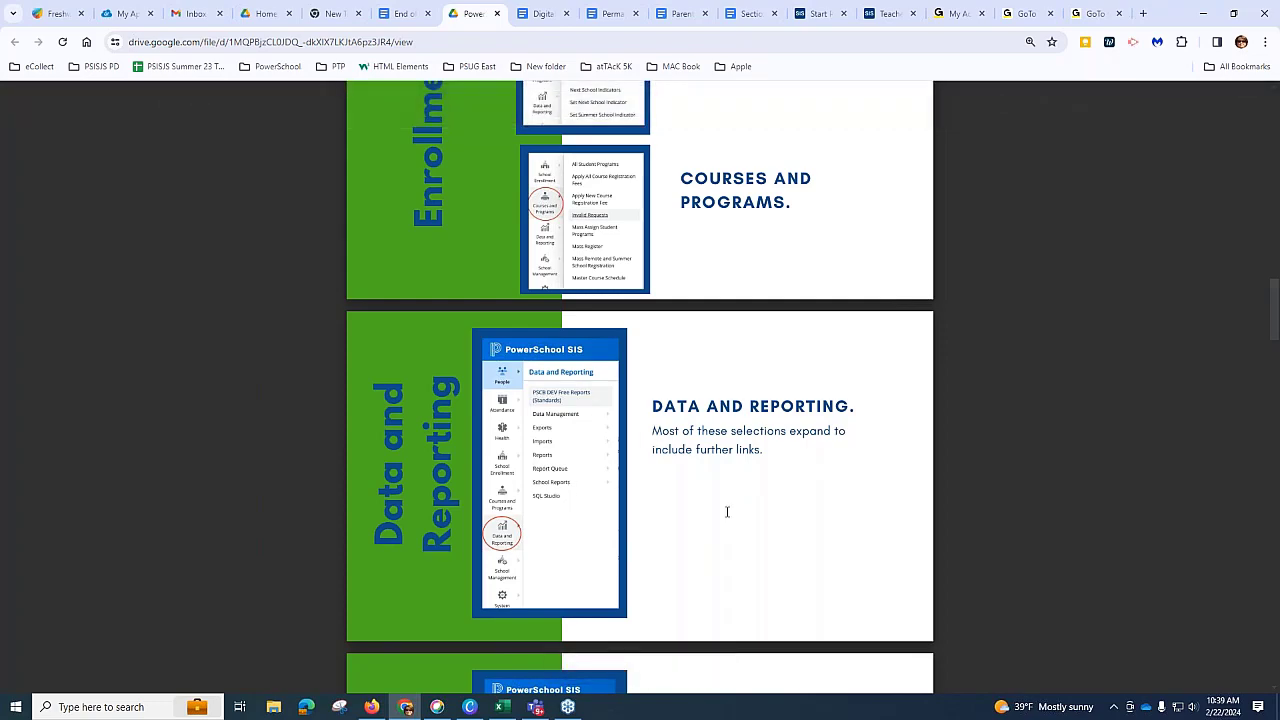
scroll(787, 495, down, 1)
scroll(787, 495, down, 3)
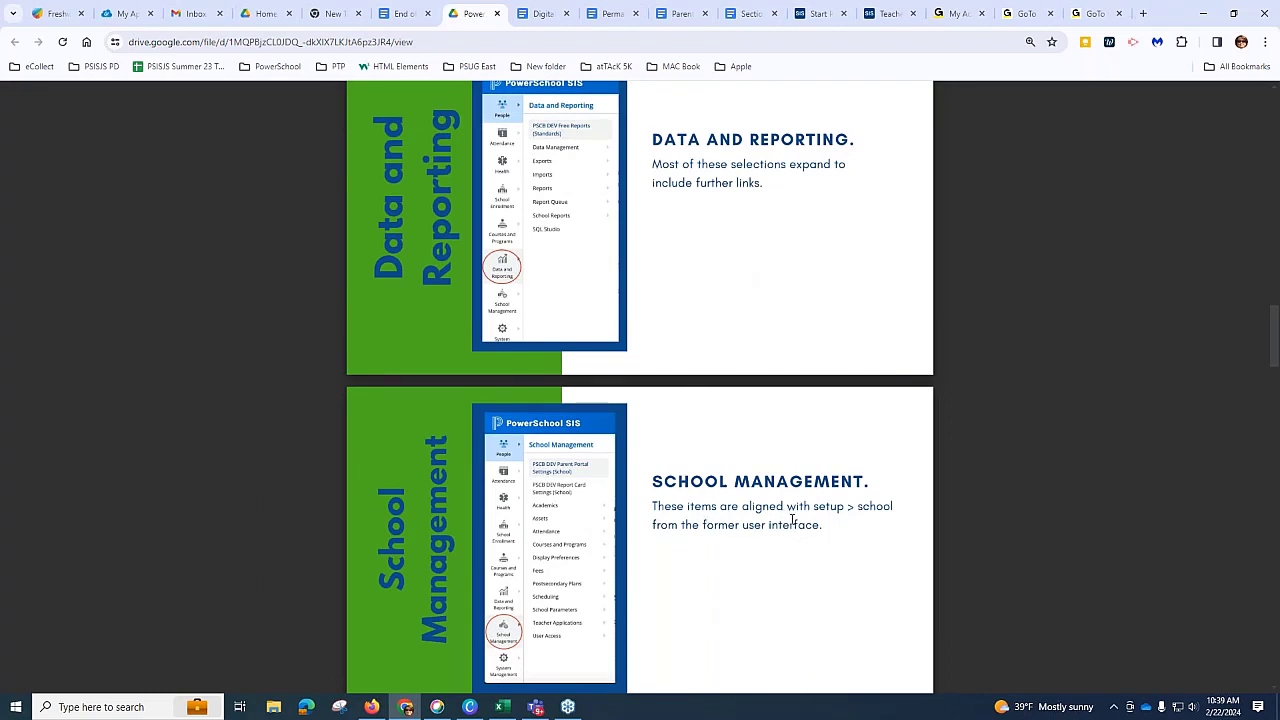
scroll(792, 520, down, 6)
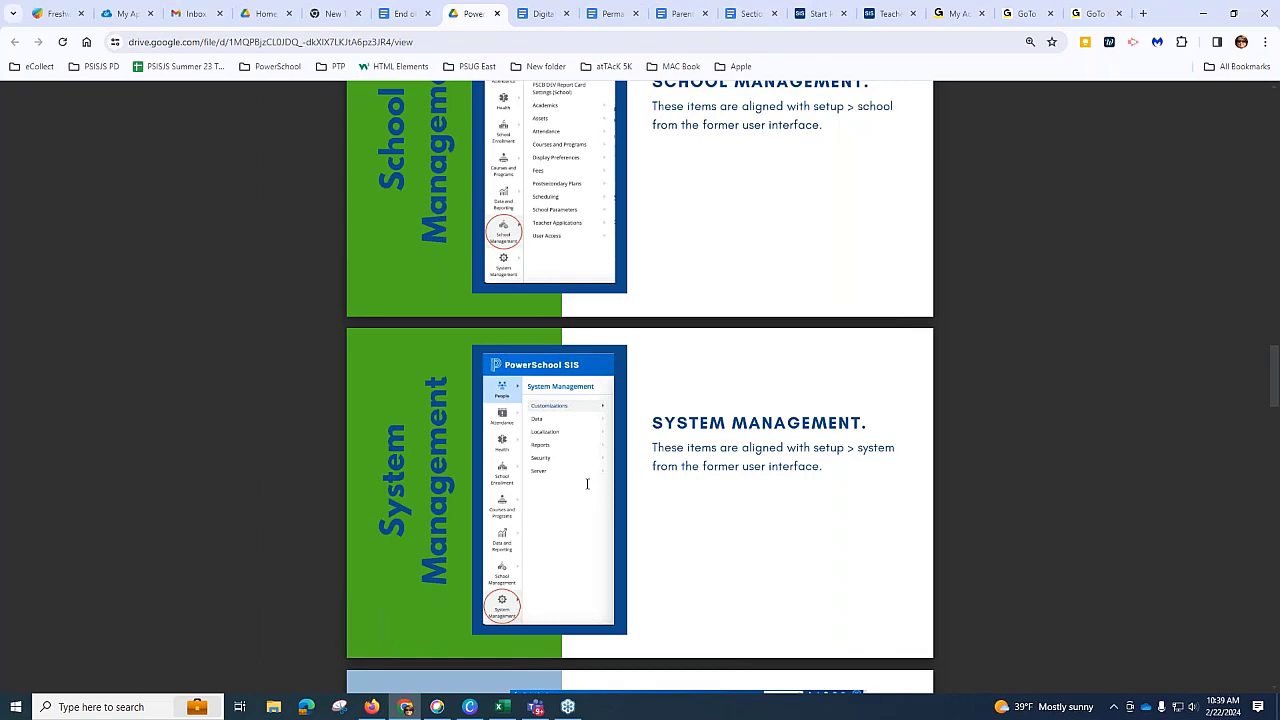
Step: Review the Student Pages, Staff Pages and Contact Pages slides of the PDF
scroll(590, 483, down, 4)
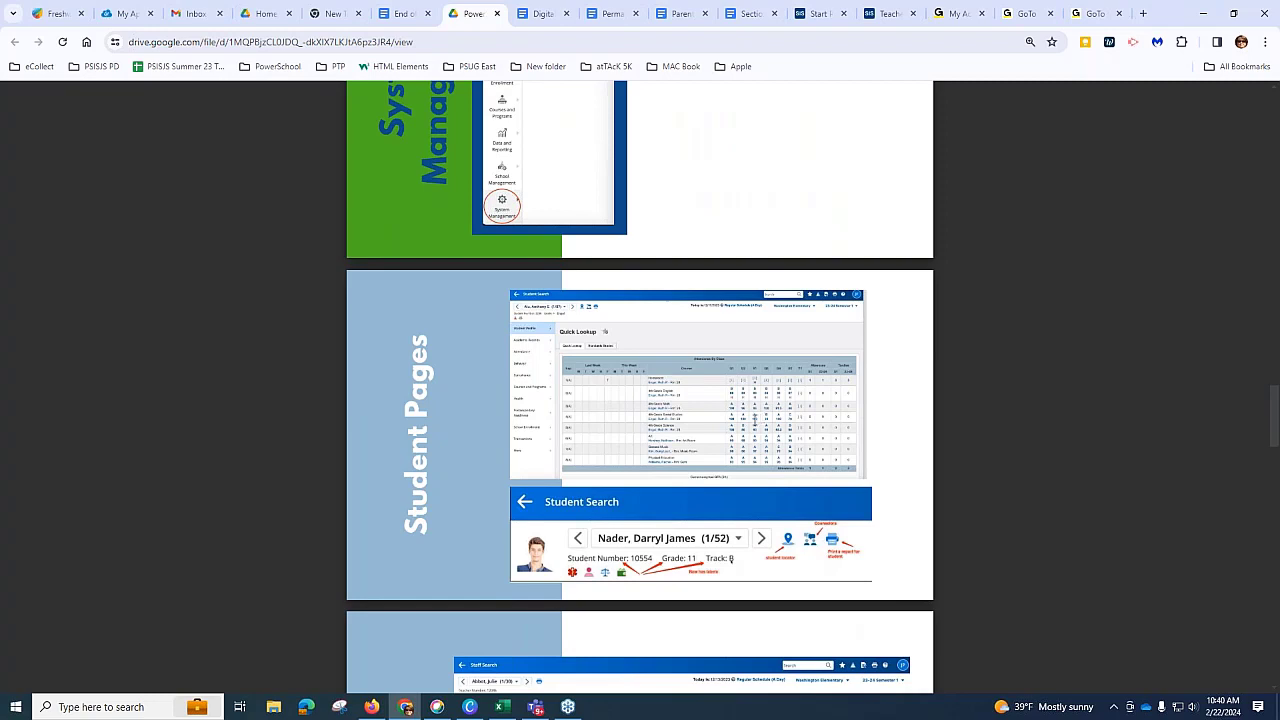
scroll(774, 410, down, 1)
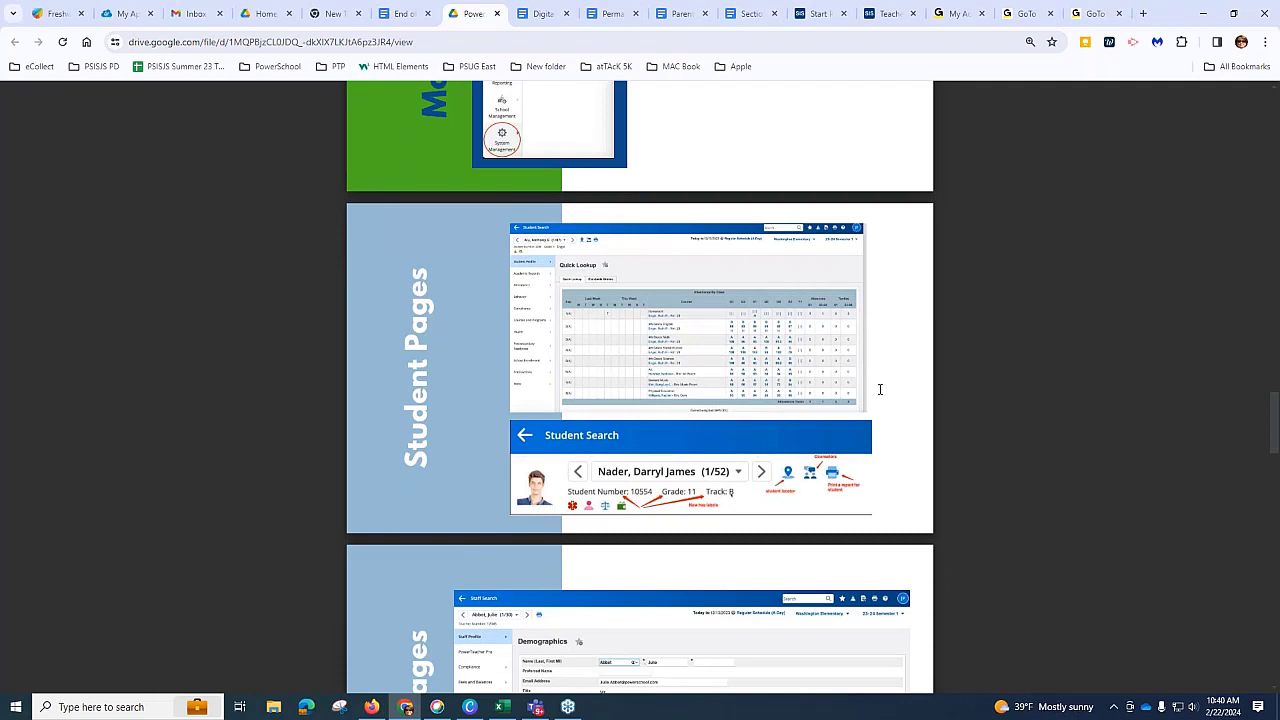
scroll(880, 390, down, 4)
scroll(695, 262, up, 3)
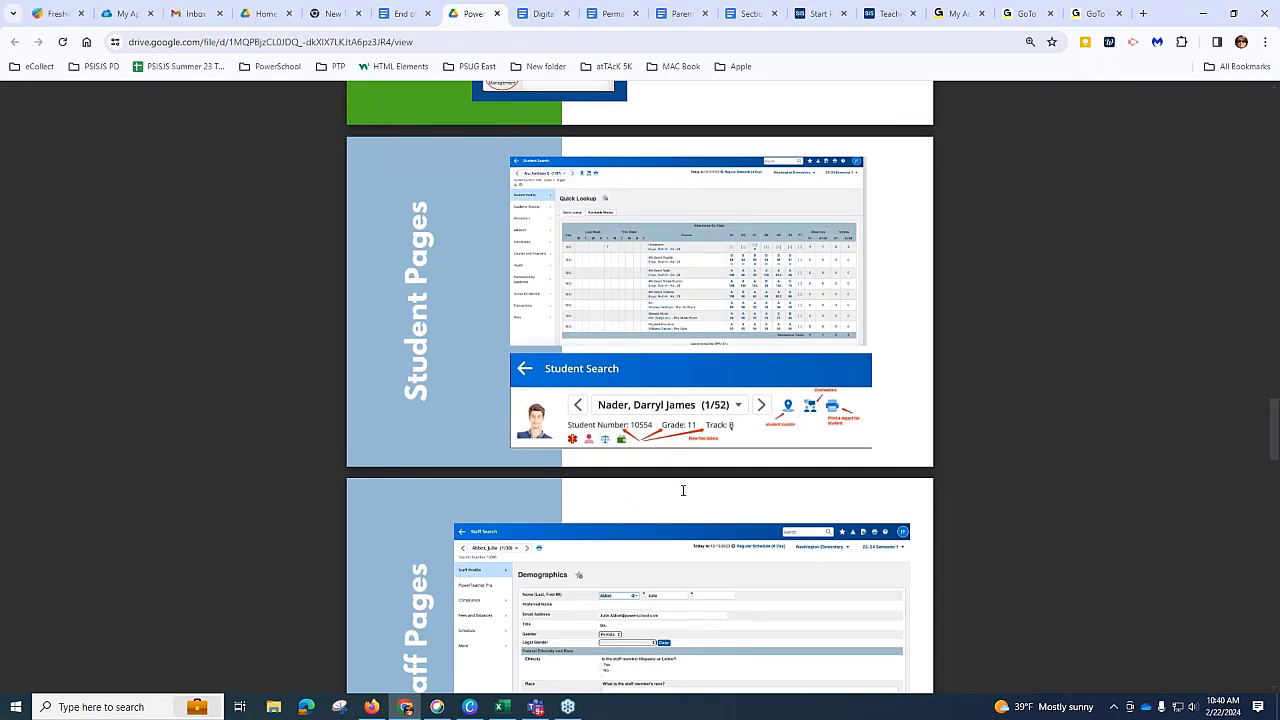
scroll(712, 479, down, 3)
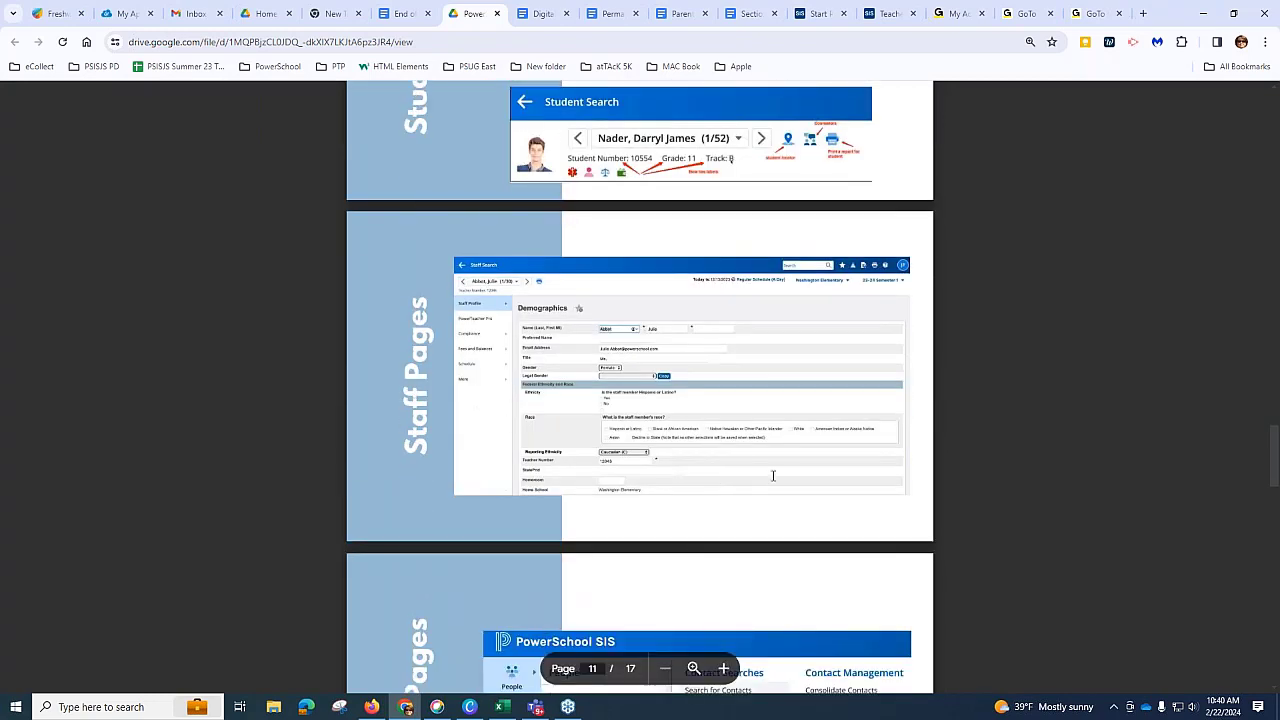
scroll(797, 368, down, 3)
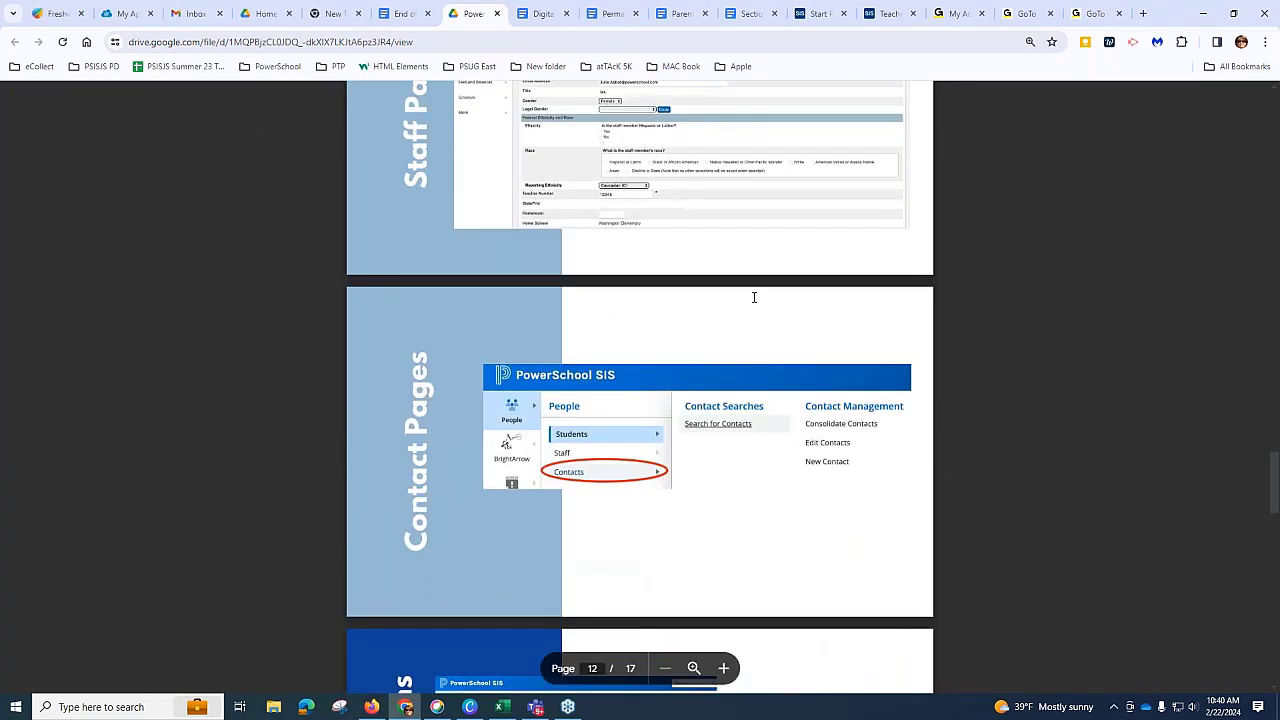
Step: Review the PDF's slides from Contact Pages through Group Functions, Favorites and Search Bar to Cheat Sheet
scroll(740, 285, up, 2)
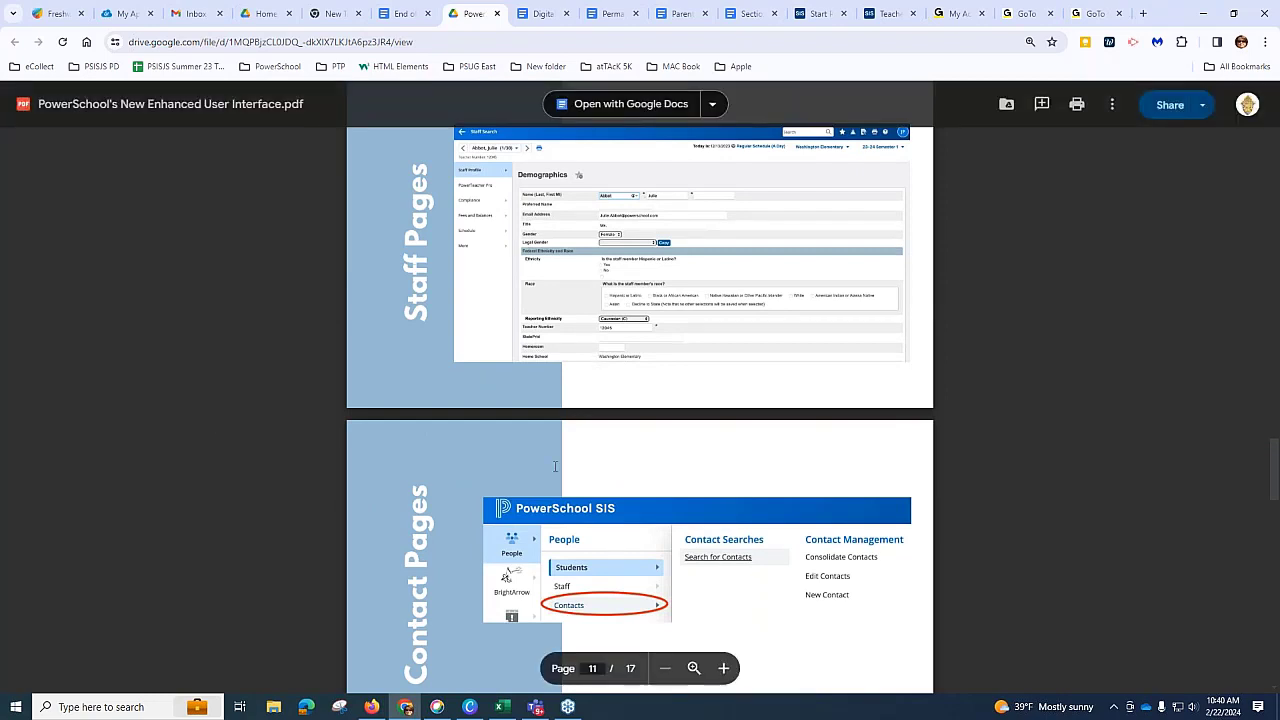
scroll(642, 464, down, 2)
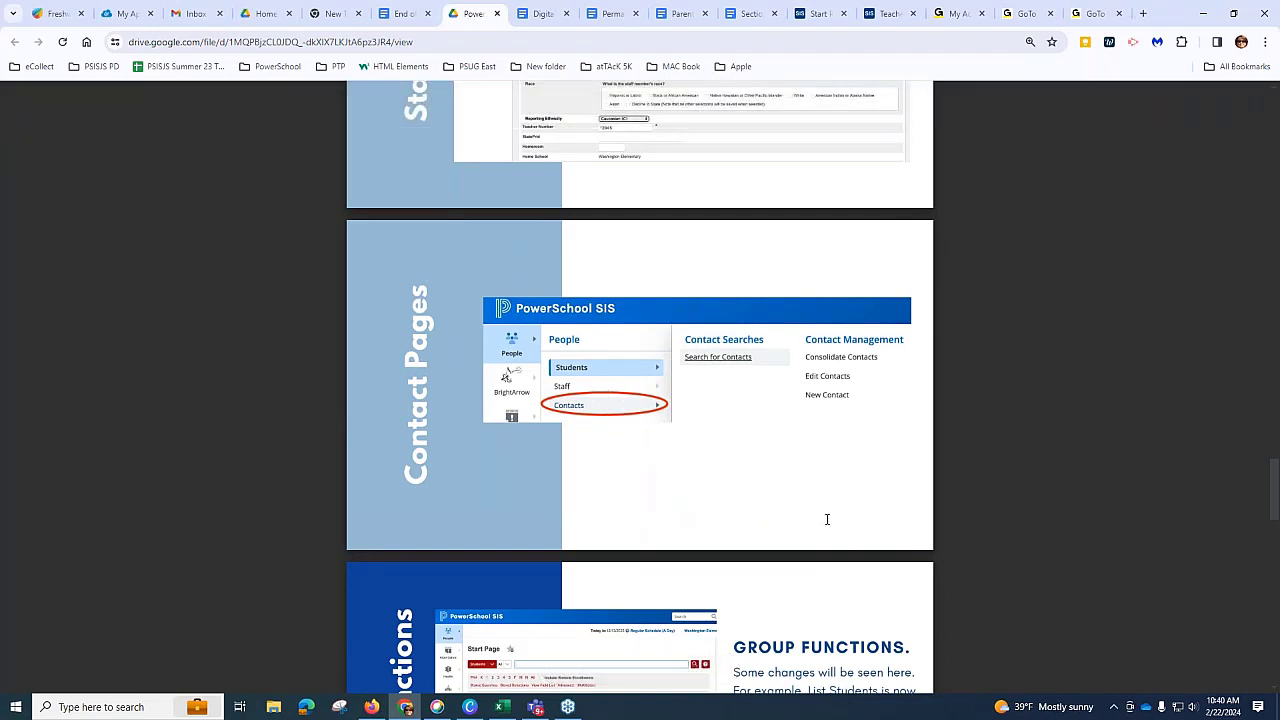
scroll(827, 519, down, 3)
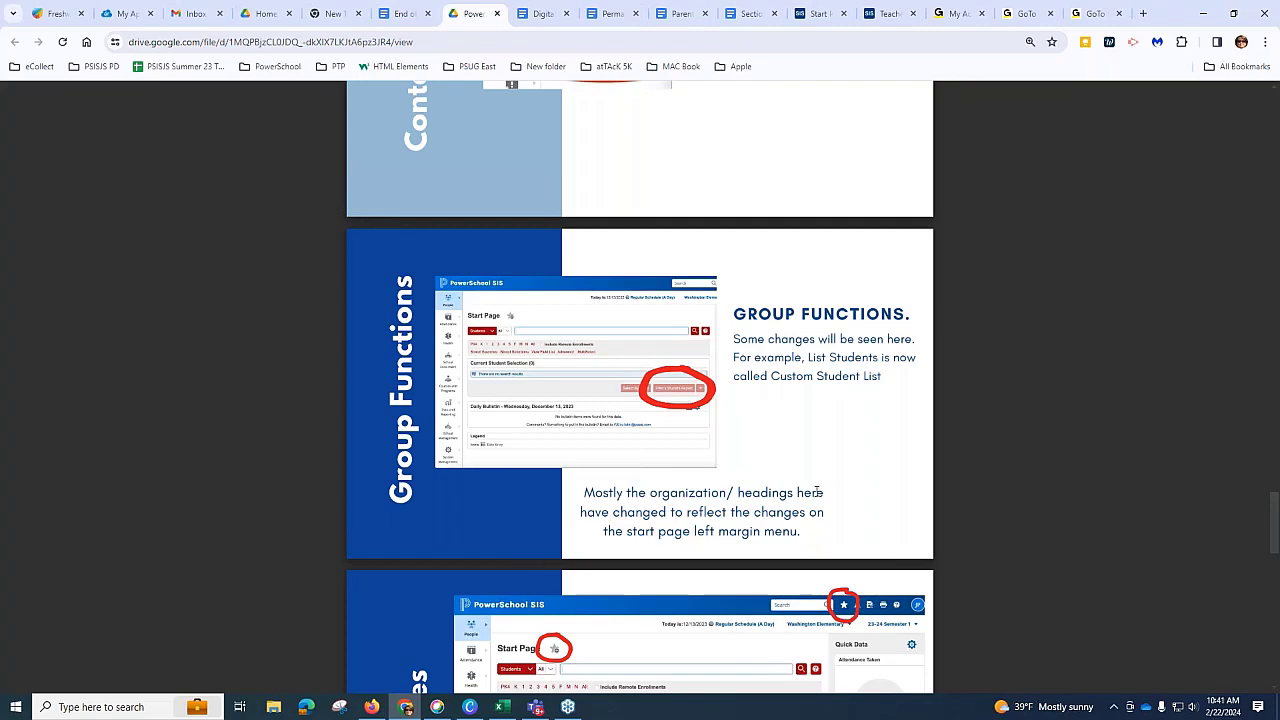
scroll(712, 507, down, 2)
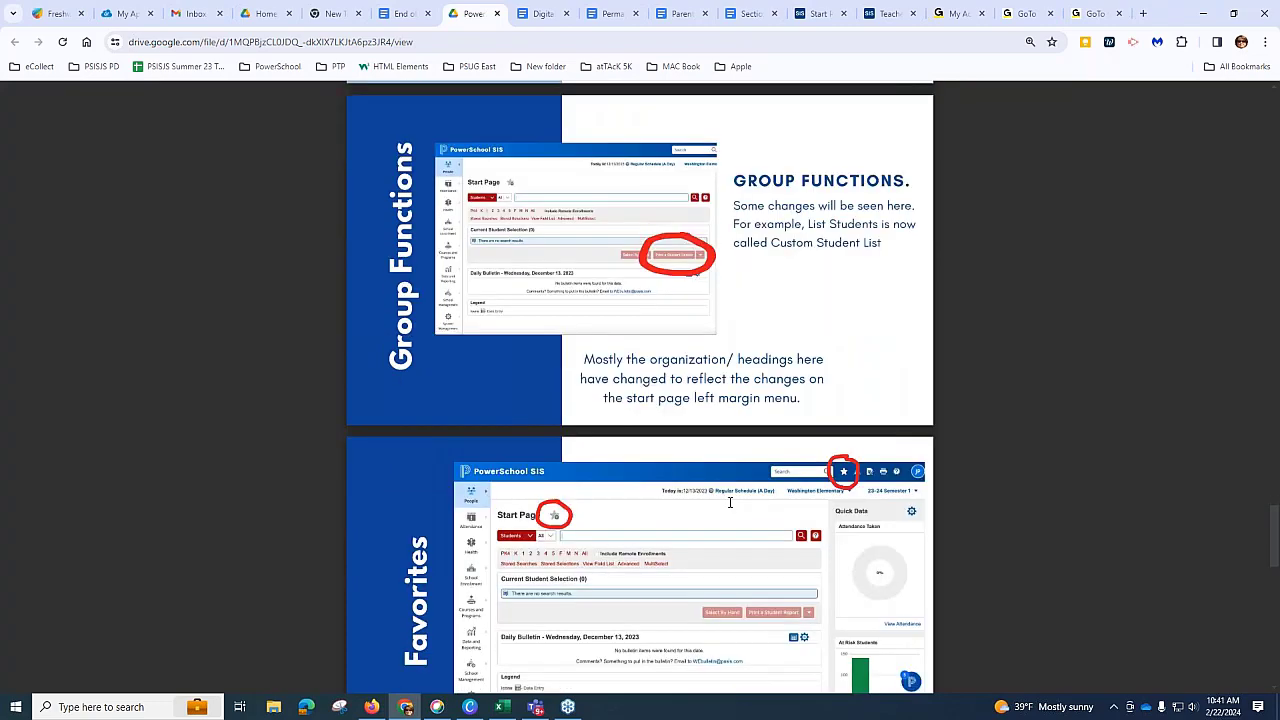
scroll(729, 500, down, 1)
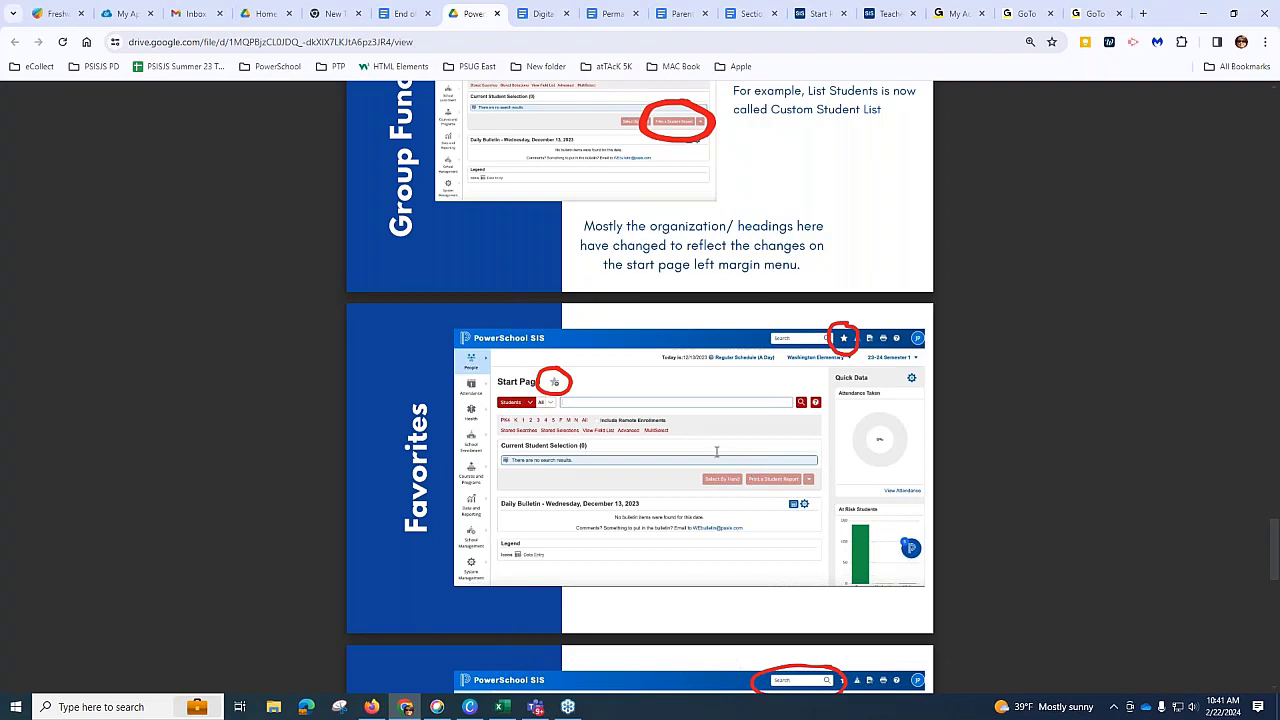
scroll(718, 450, down, 1)
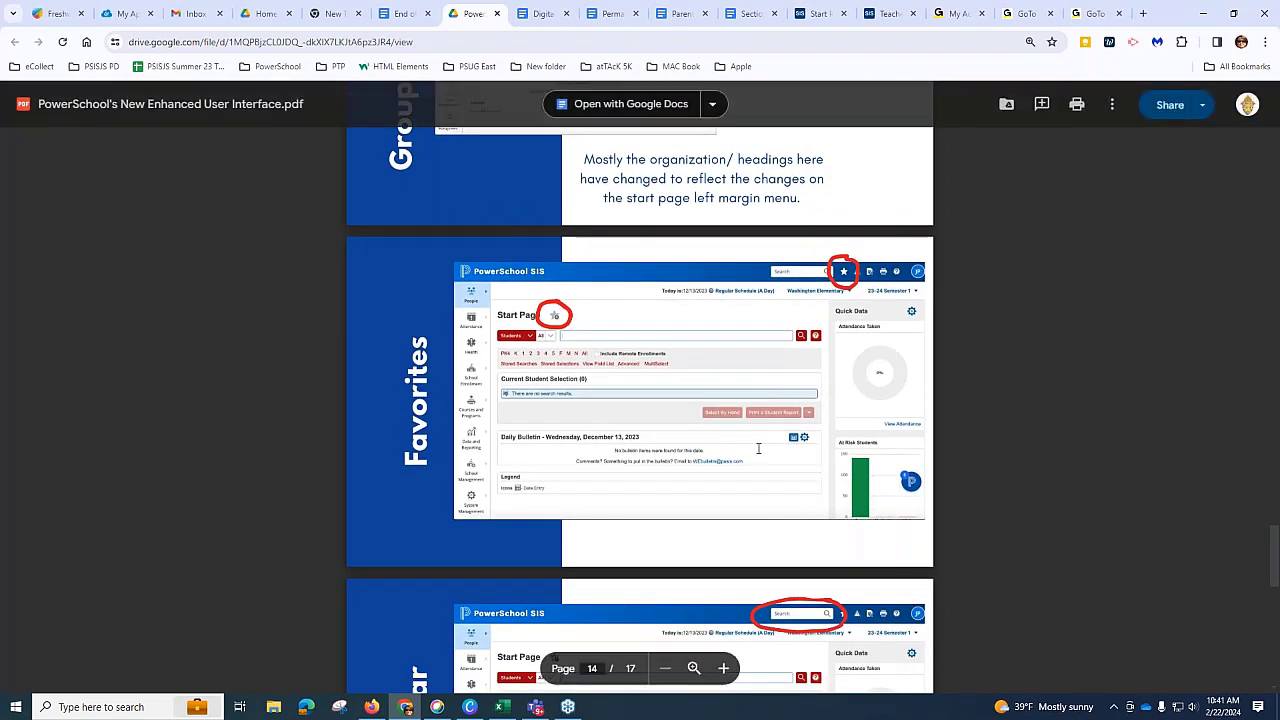
scroll(758, 449, down, 3)
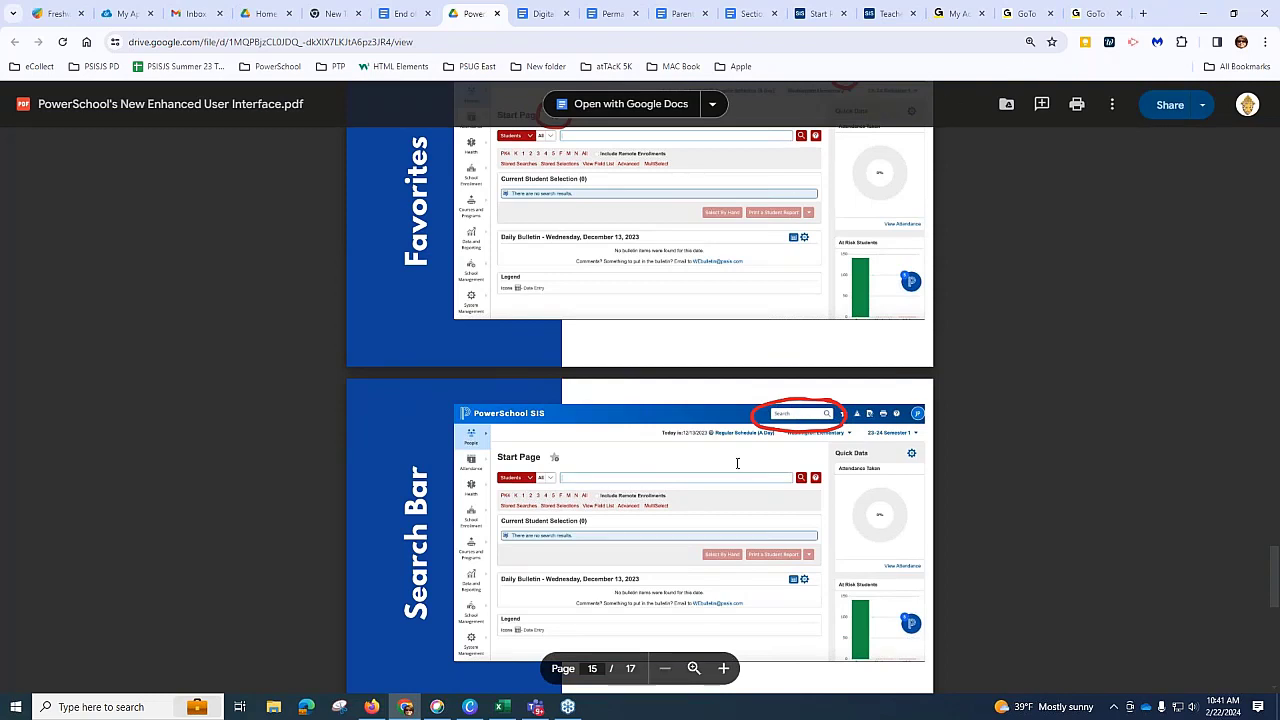
scroll(737, 463, down, 1)
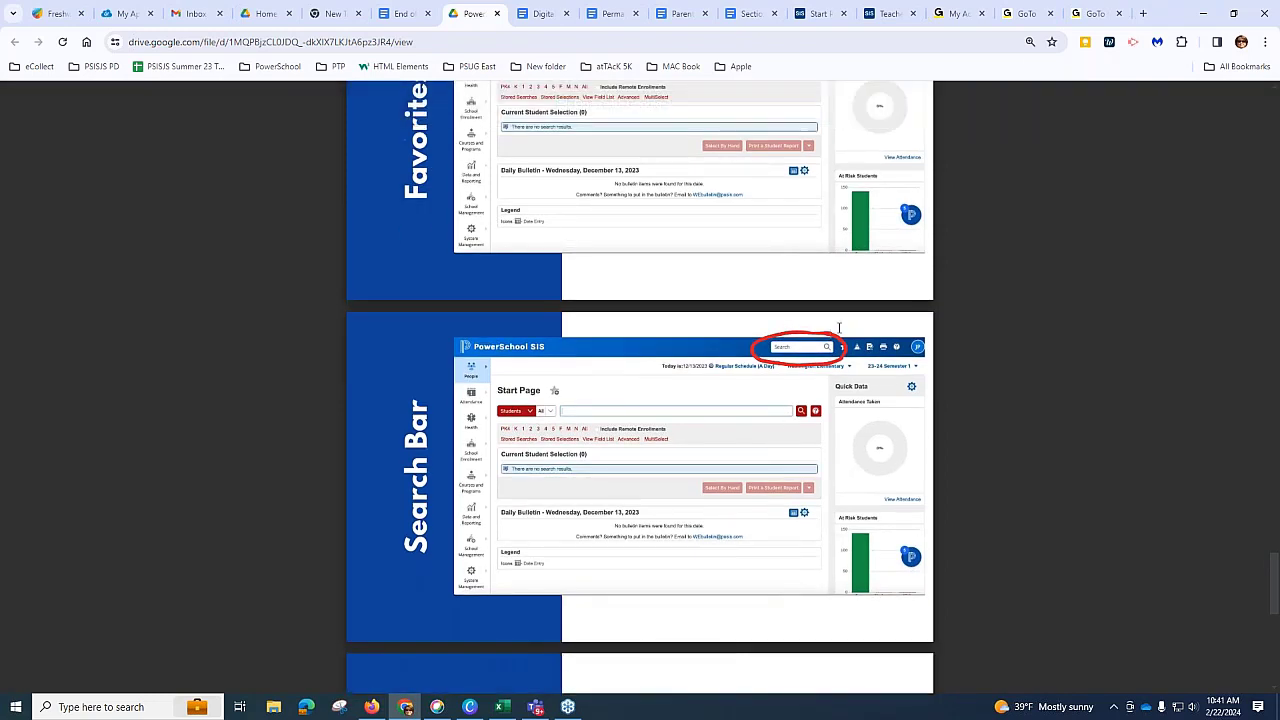
scroll(700, 500, down, 5)
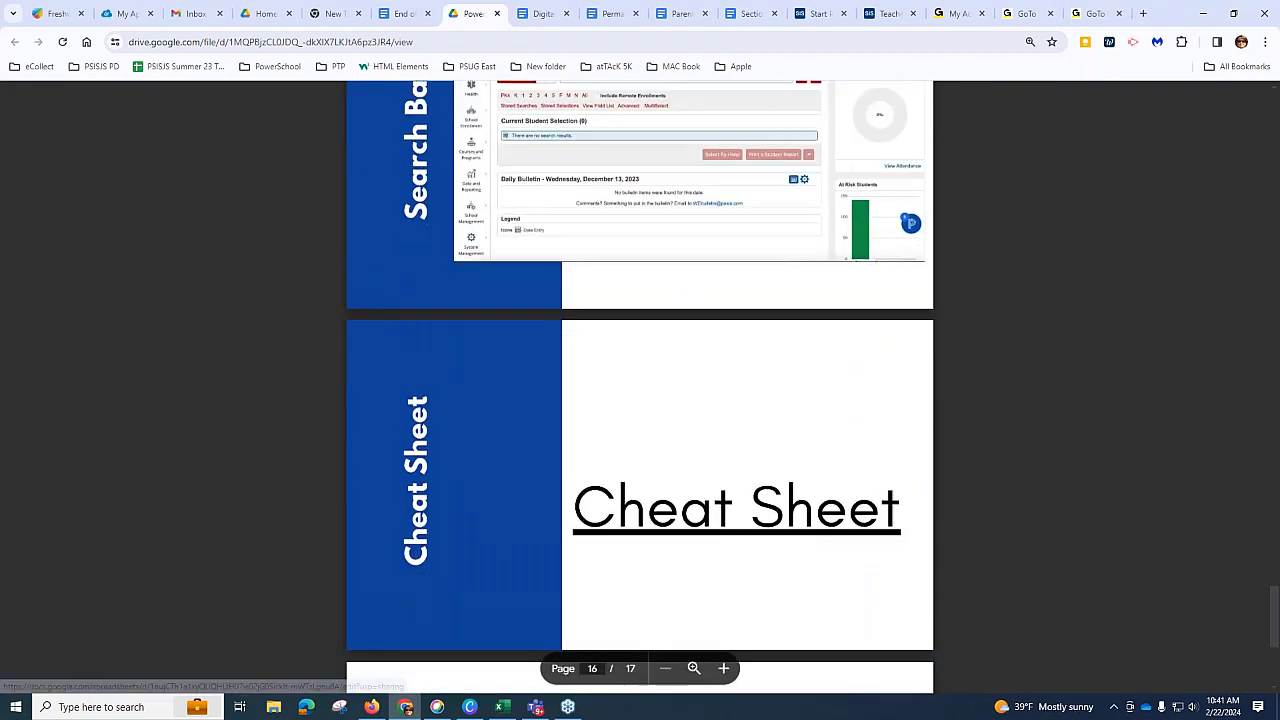
Step: Open the linked Cheat Sheet spreadsheet and search its SCHOOL sheet for "historical"
click(716, 527)
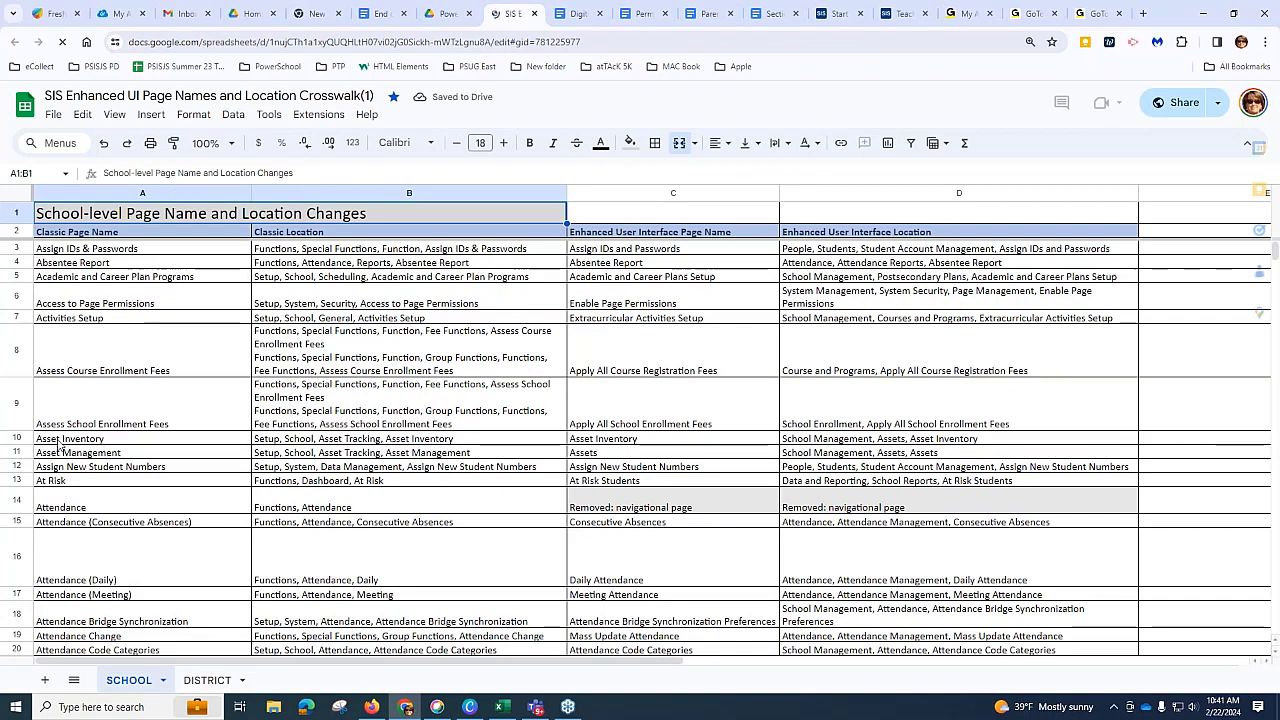
click(100, 264)
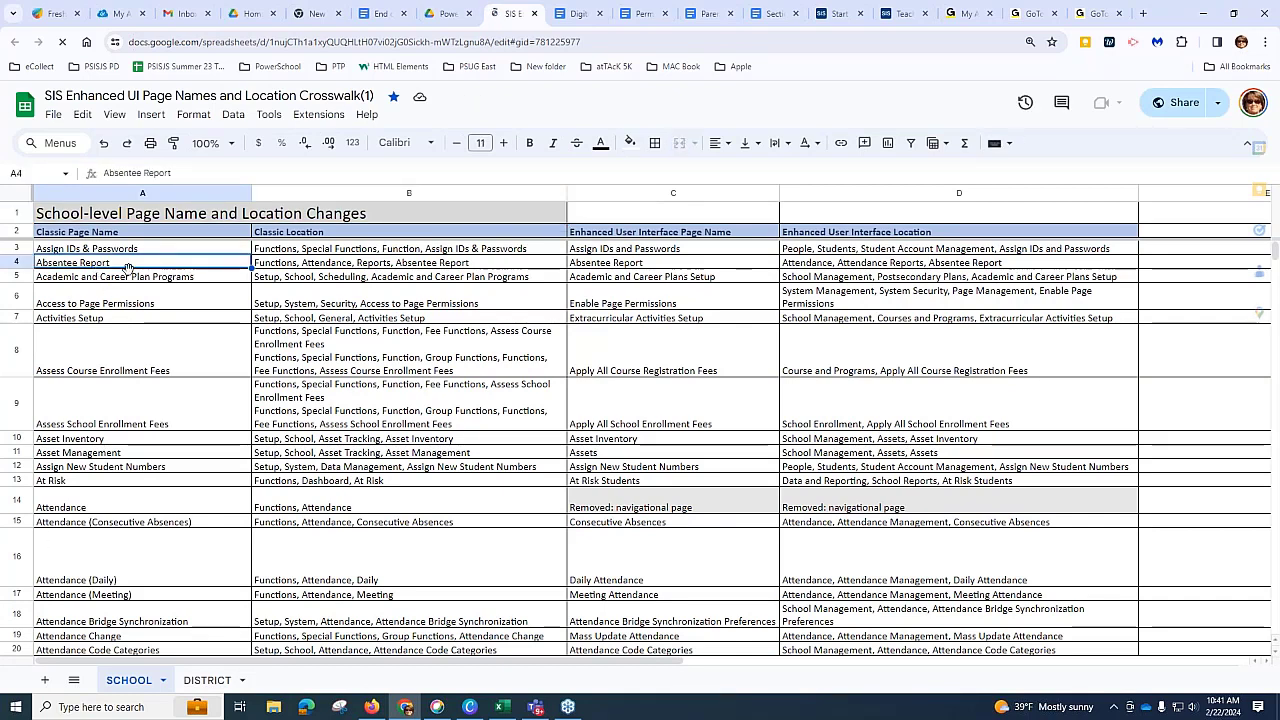
key(ctrl+f)
text(historical)
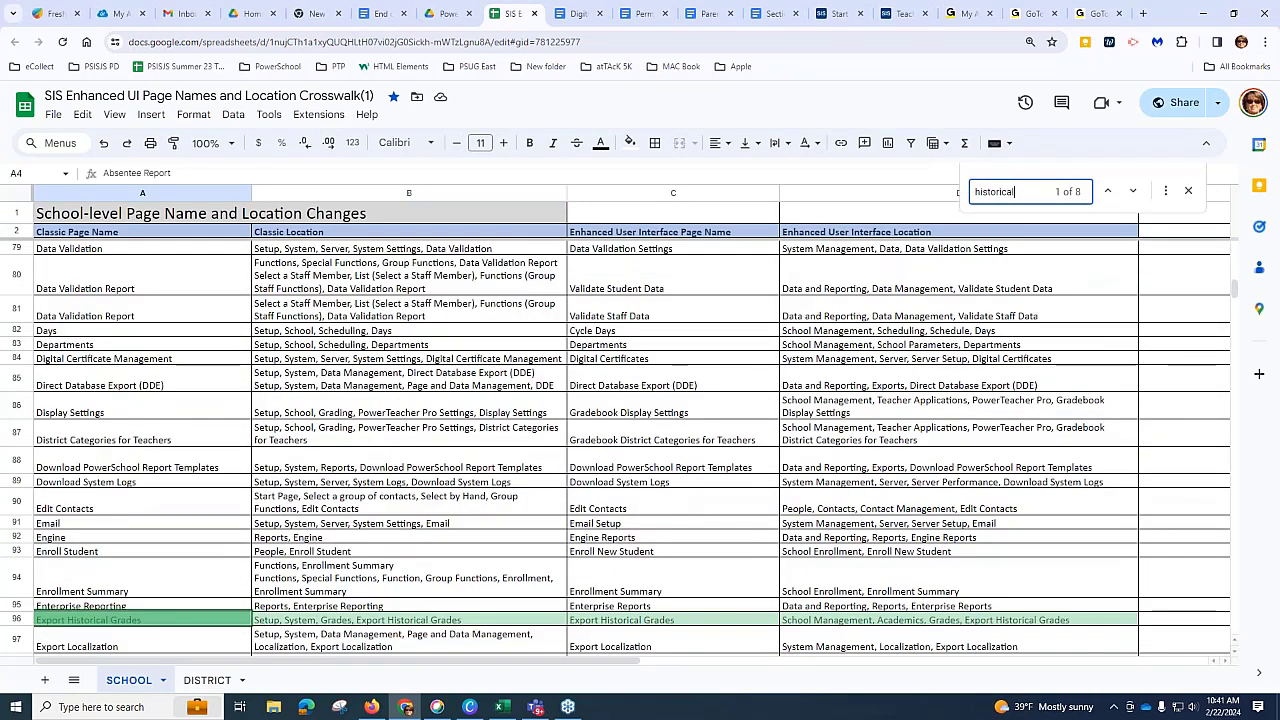
click(1178, 193)
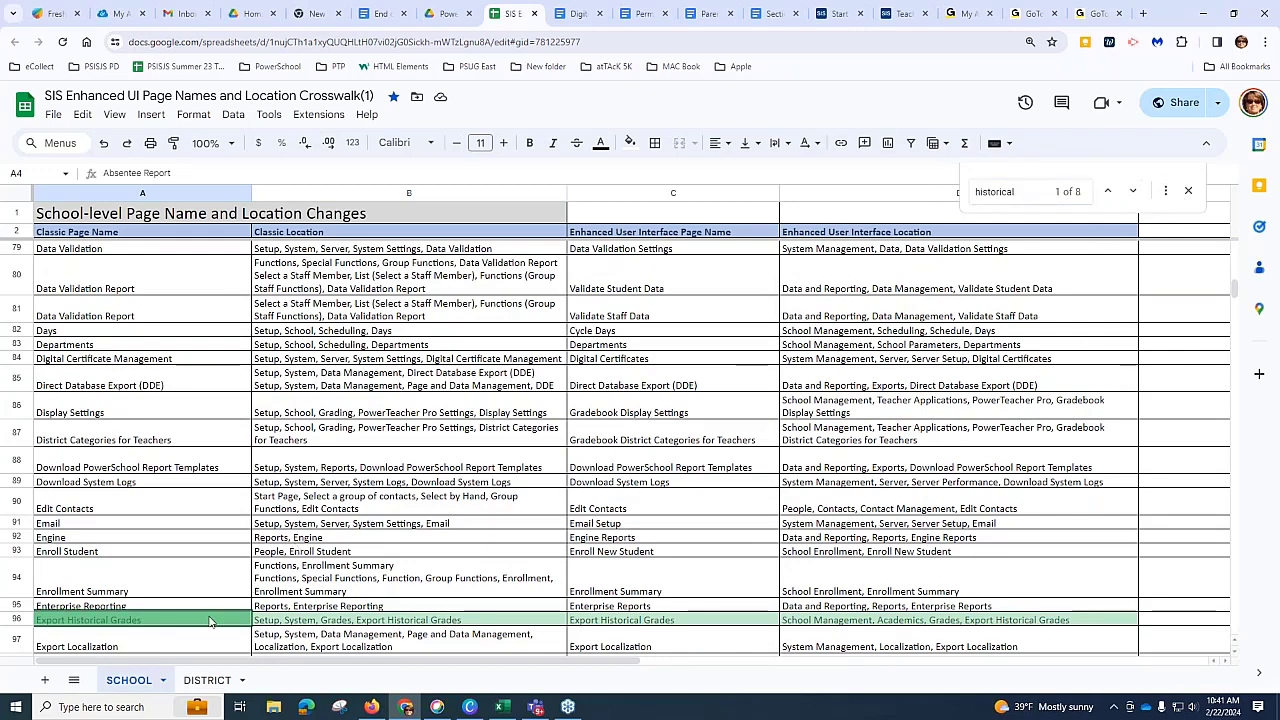
click(1187, 190)
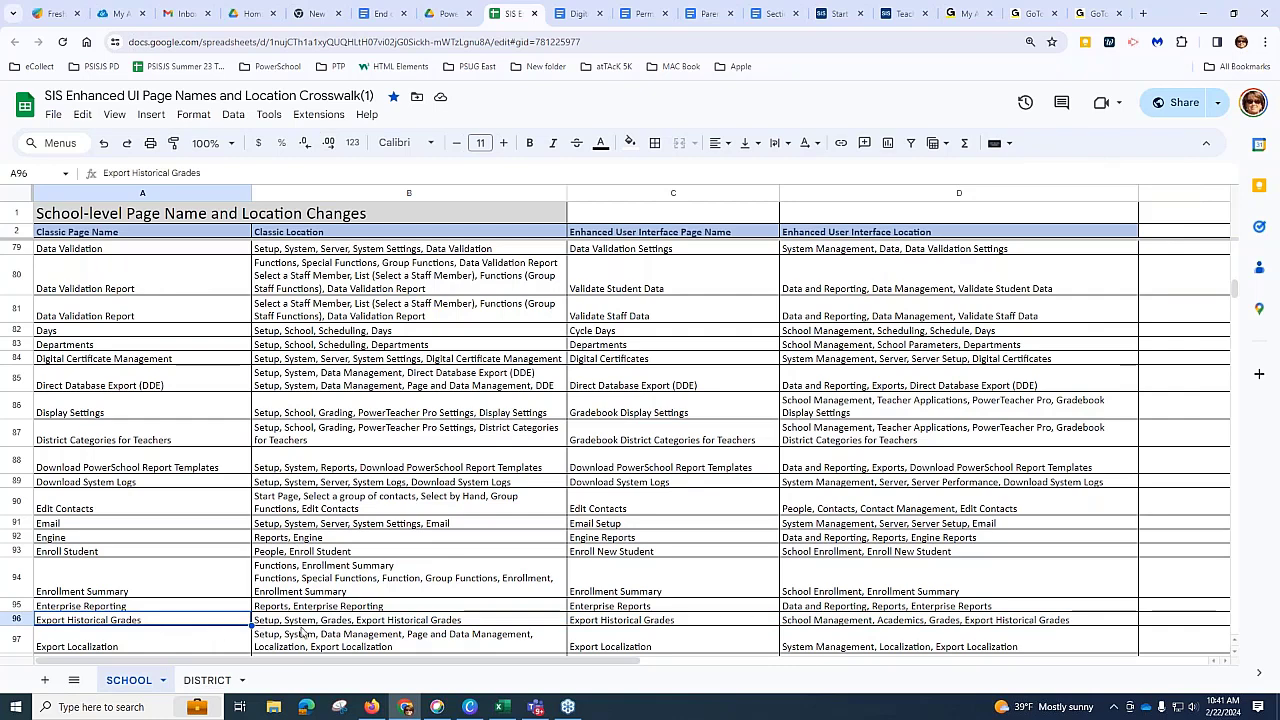
Step: Go through the Export Historical Grades row's classic location, Enhanced User Interface page name and Enhanced User Interface location
click(352, 625)
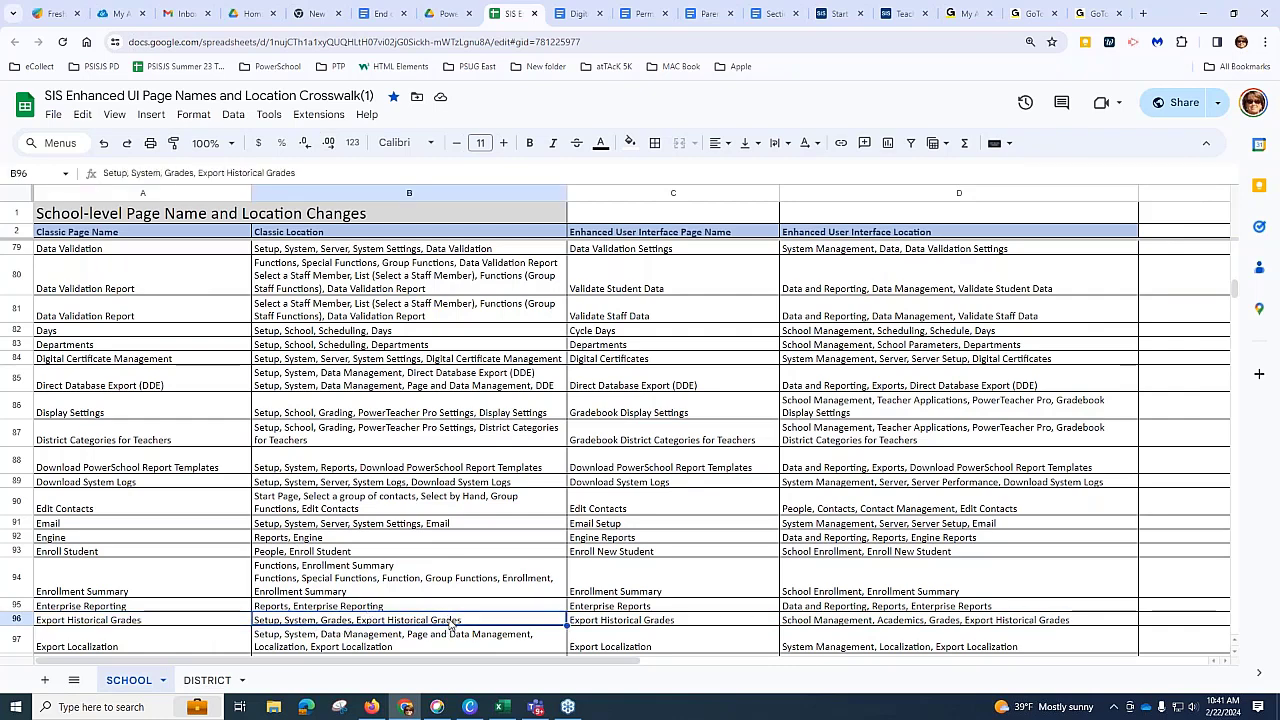
click(658, 621)
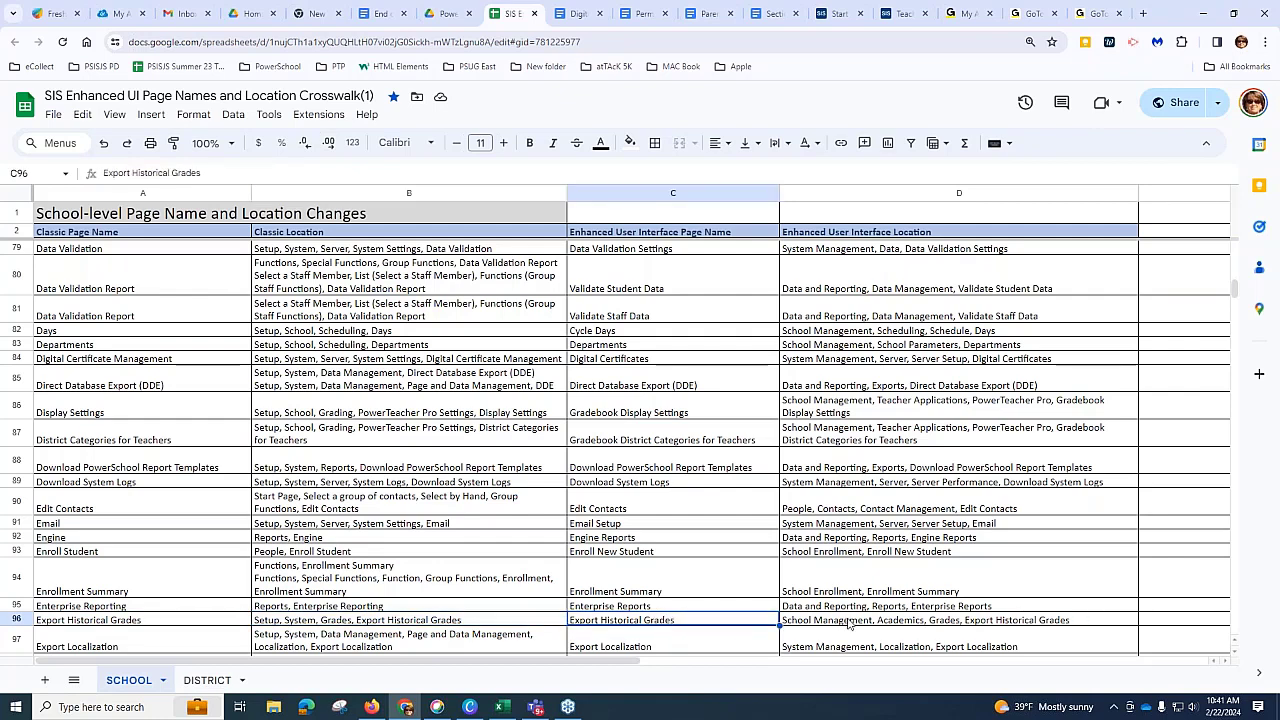
click(848, 622)
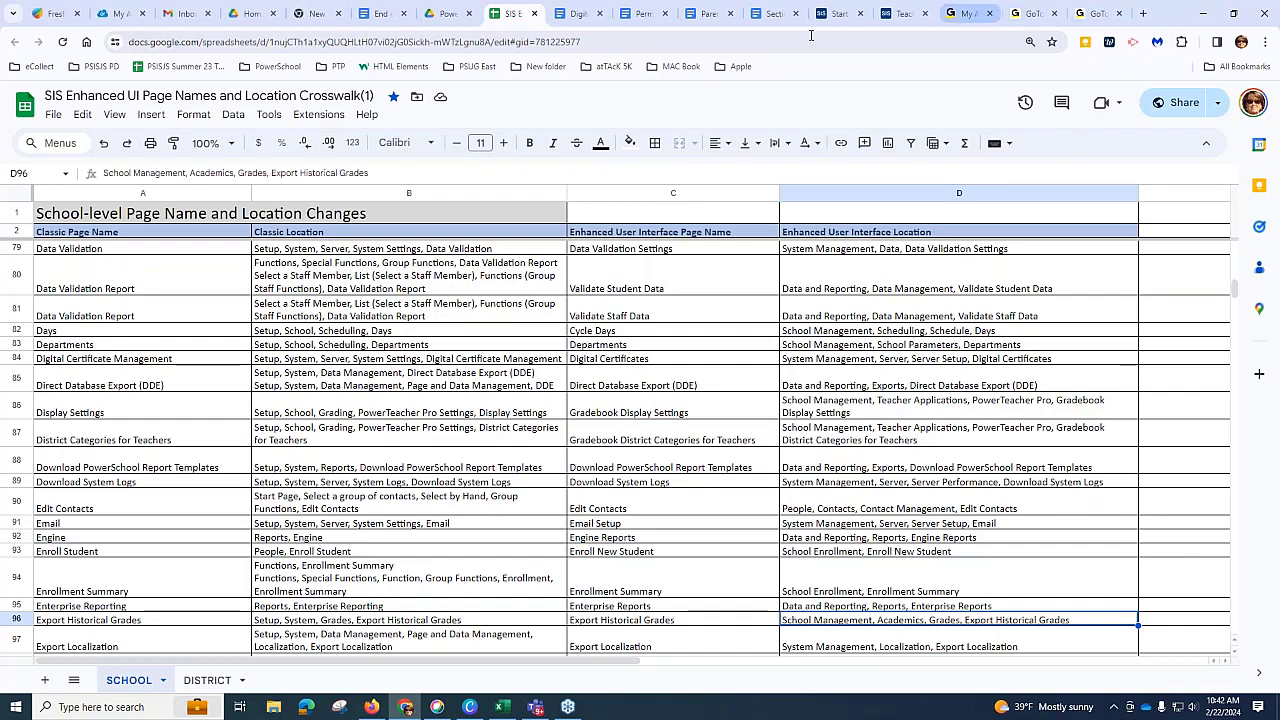
Step: Switch to the PowerSchool start page, view the school and term selection lists, and close them without changing anything
click(836, 14)
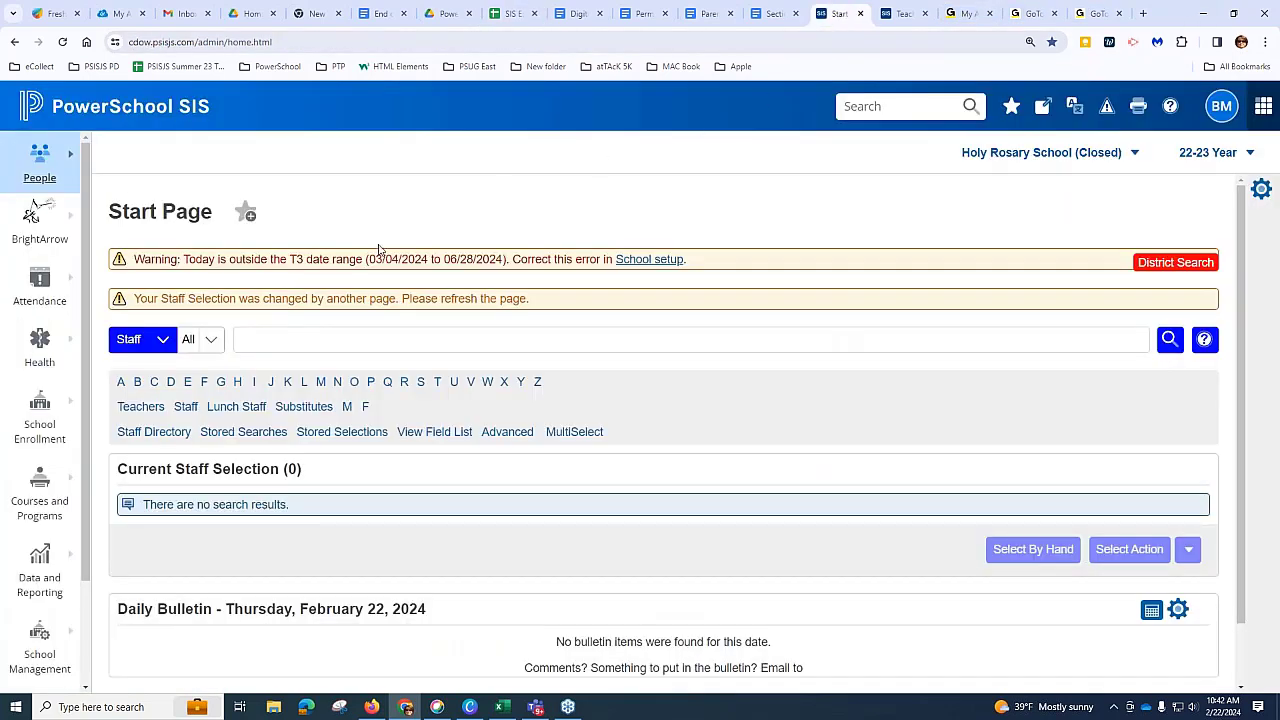
click(1131, 155)
scroll(886, 306, up, 1)
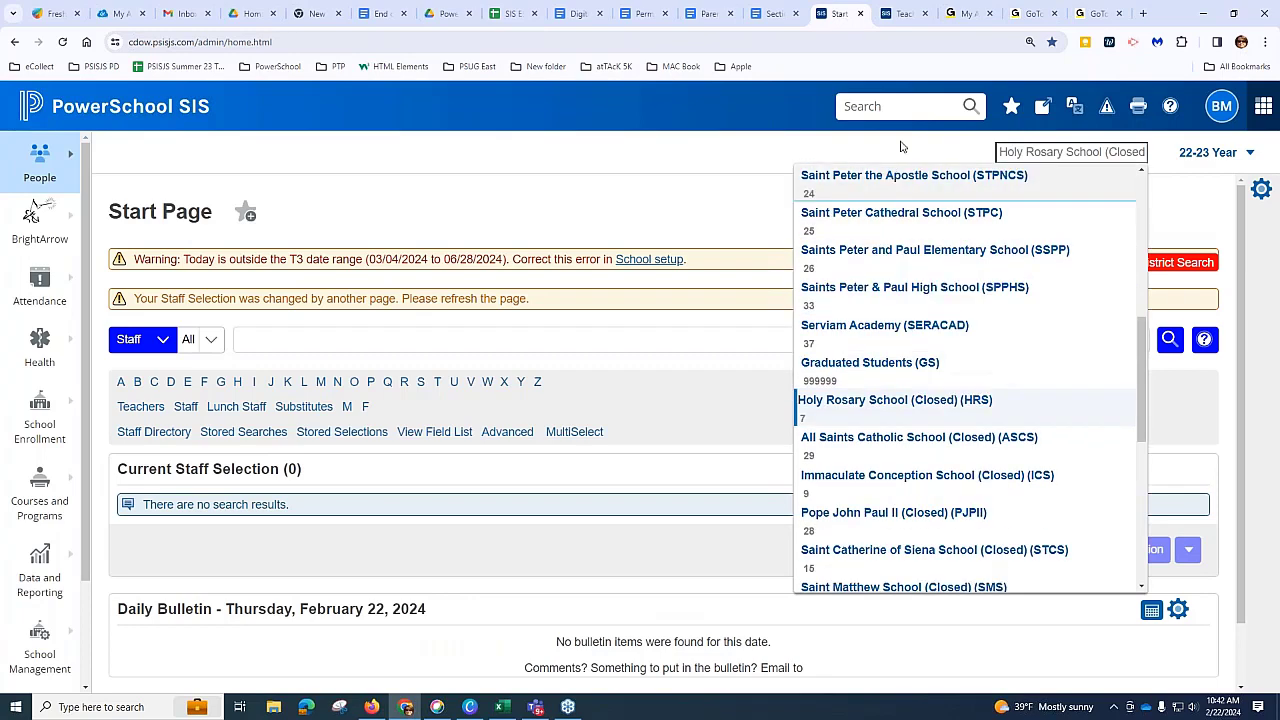
click(1176, 152)
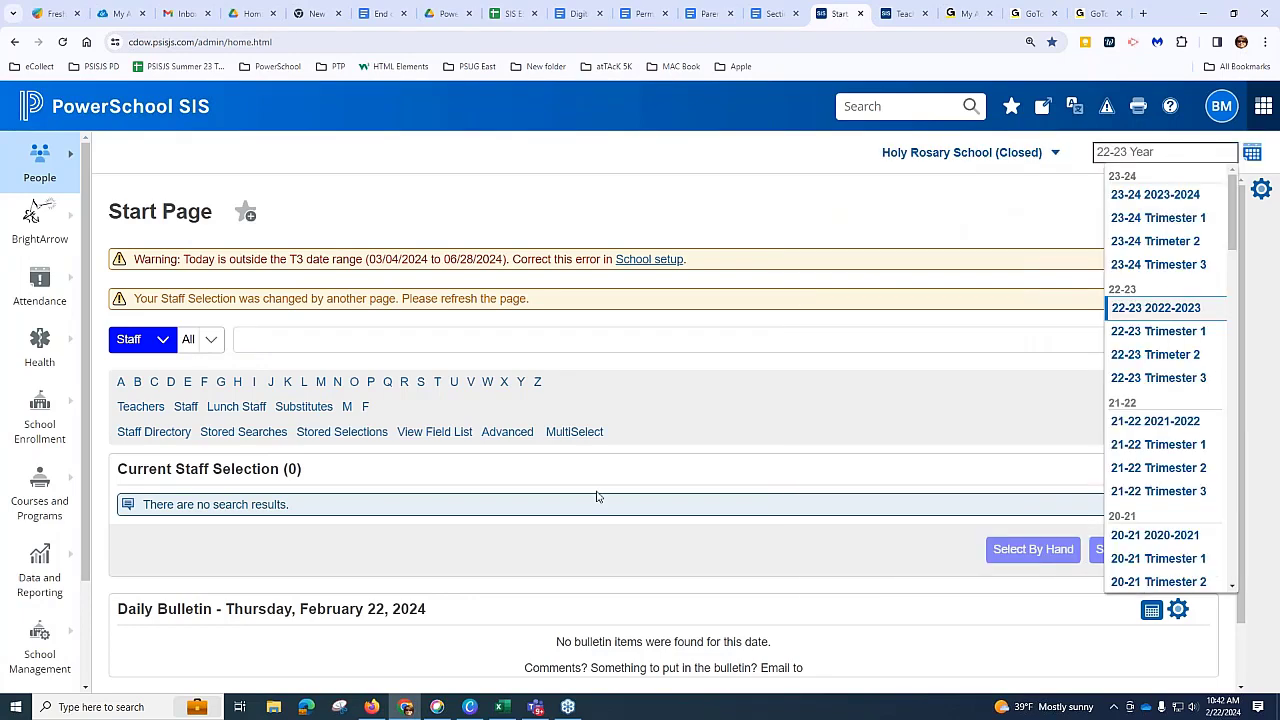
click(679, 210)
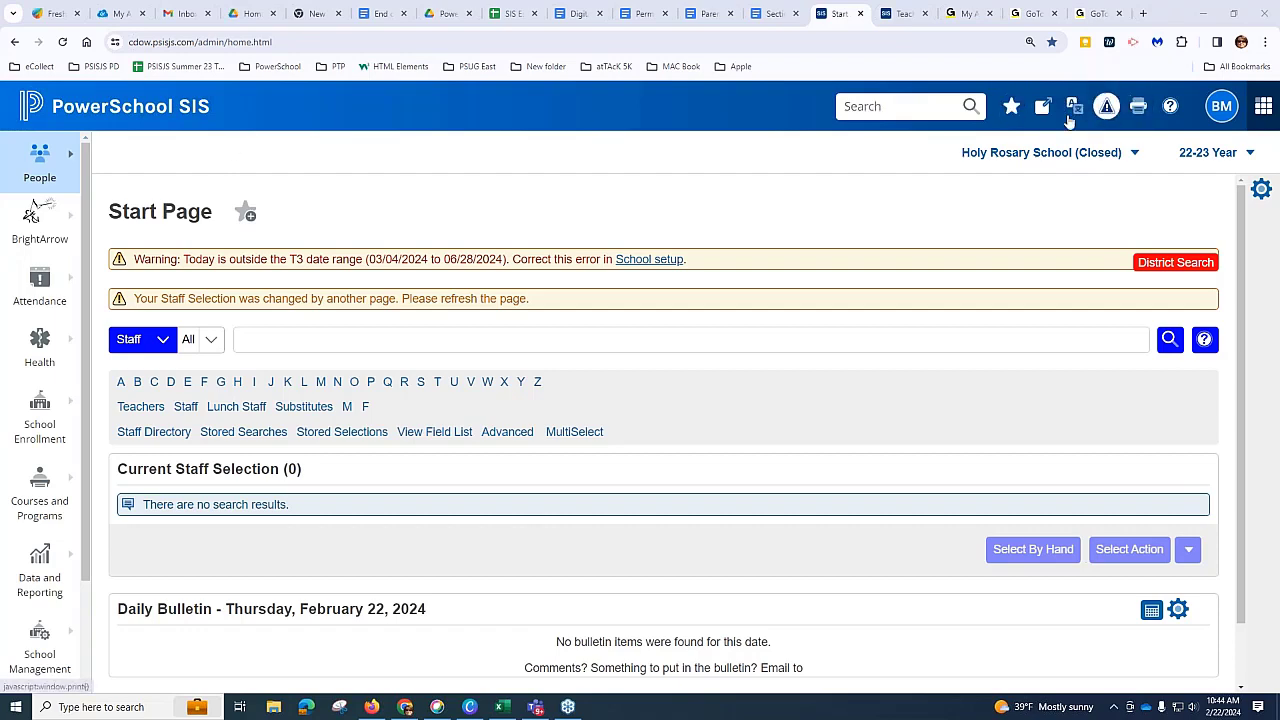
Step: Change the current school to Good Shepherd School (GSS)
click(1134, 153)
scroll(930, 392, up, 5)
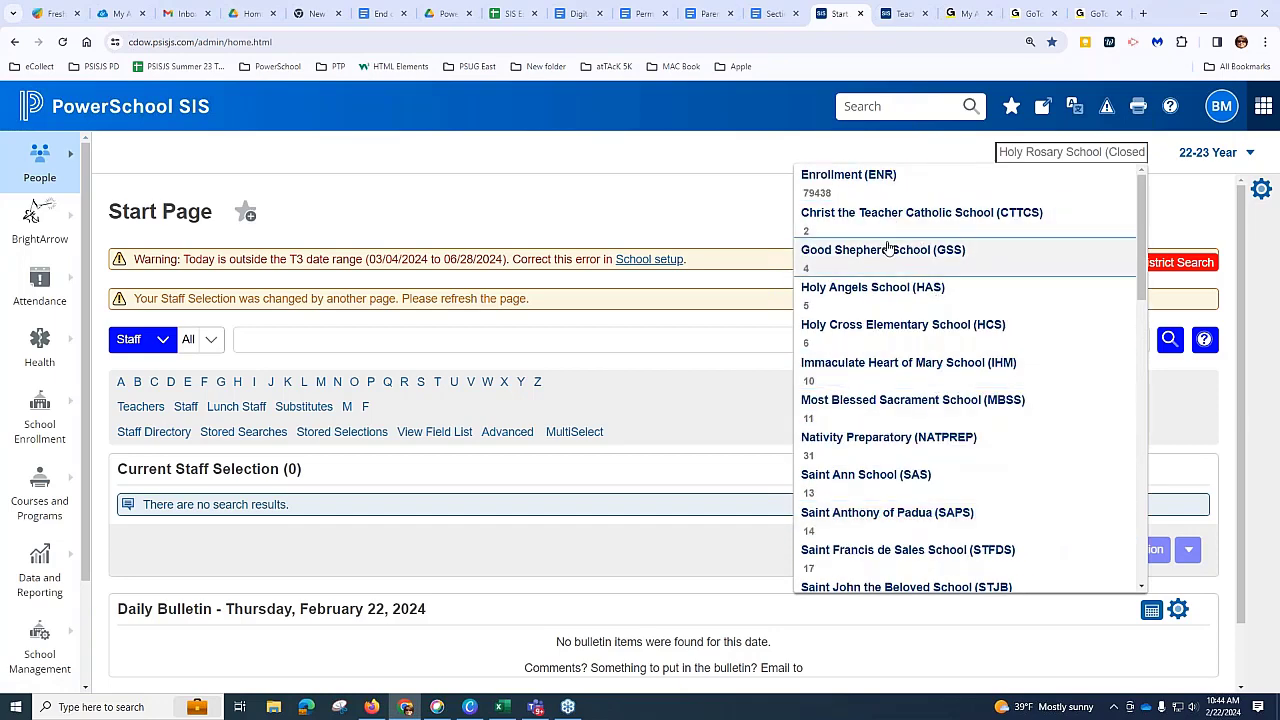
click(888, 249)
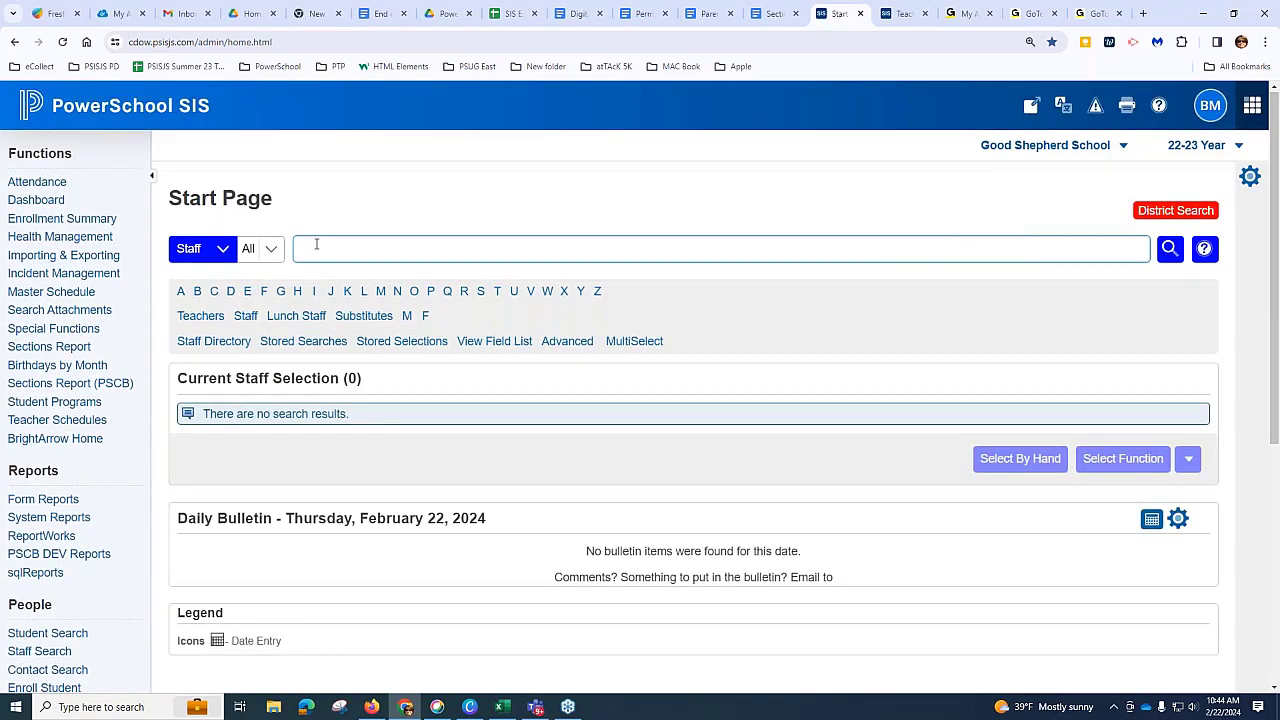
Step: Search for the staff member by last name and open the Admin Access and Roles page of their Security Settings
click(316, 246)
text(Boyd)
key(Return)
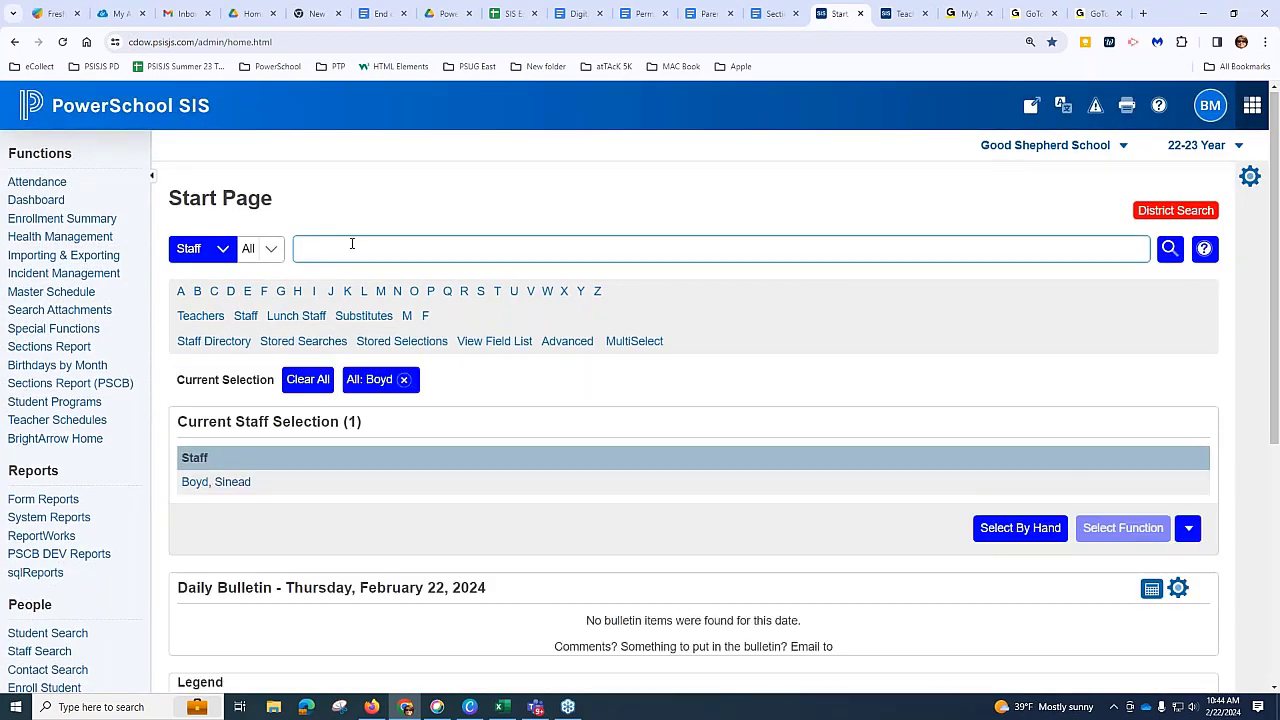
click(215, 484)
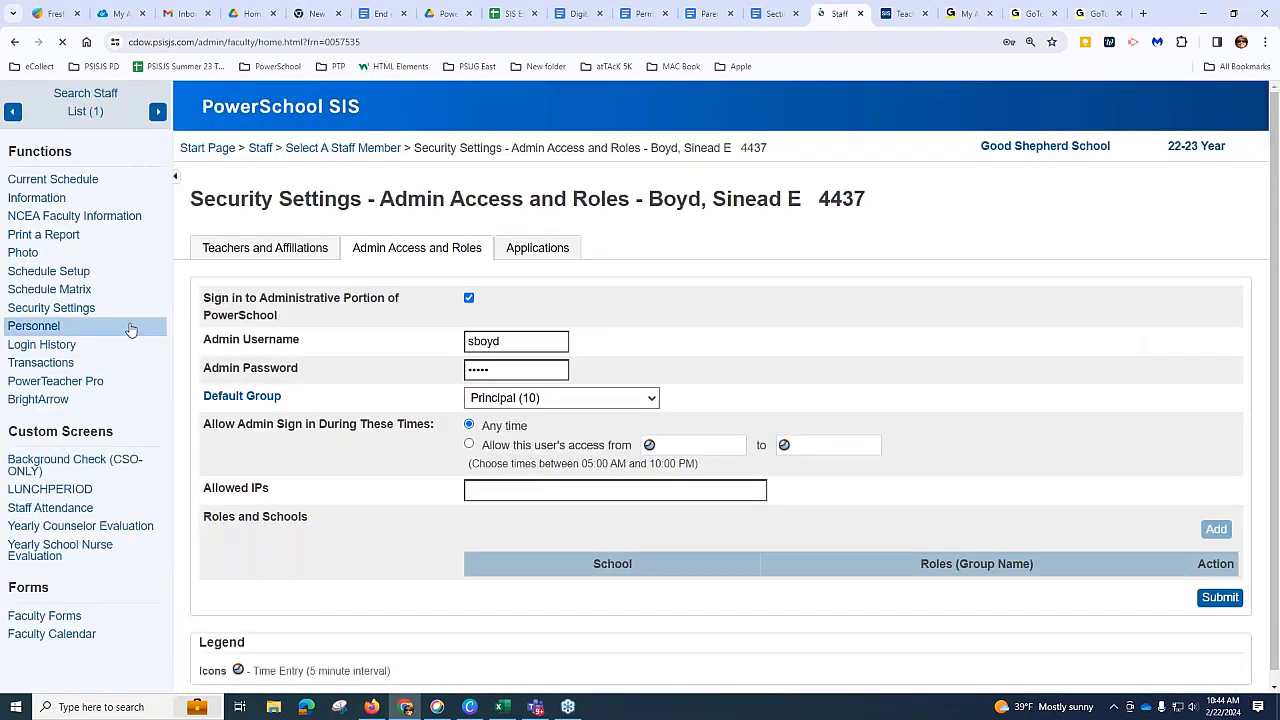
click(66, 314)
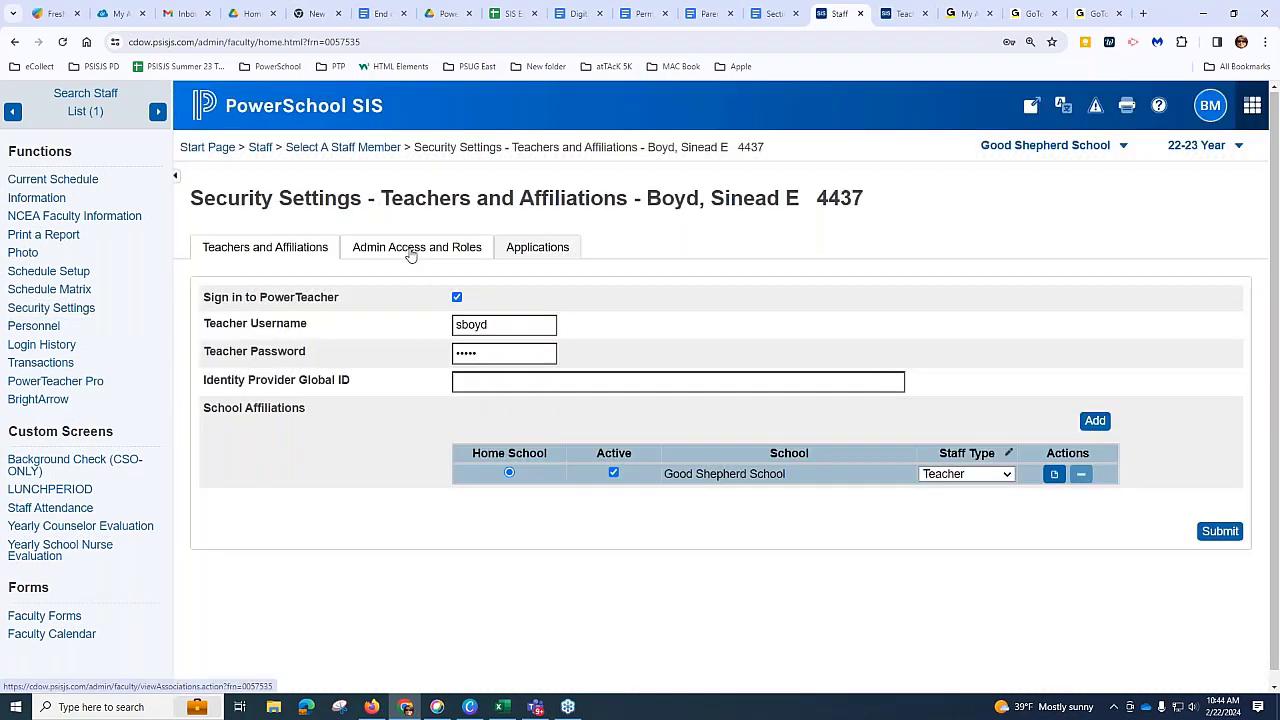
click(410, 252)
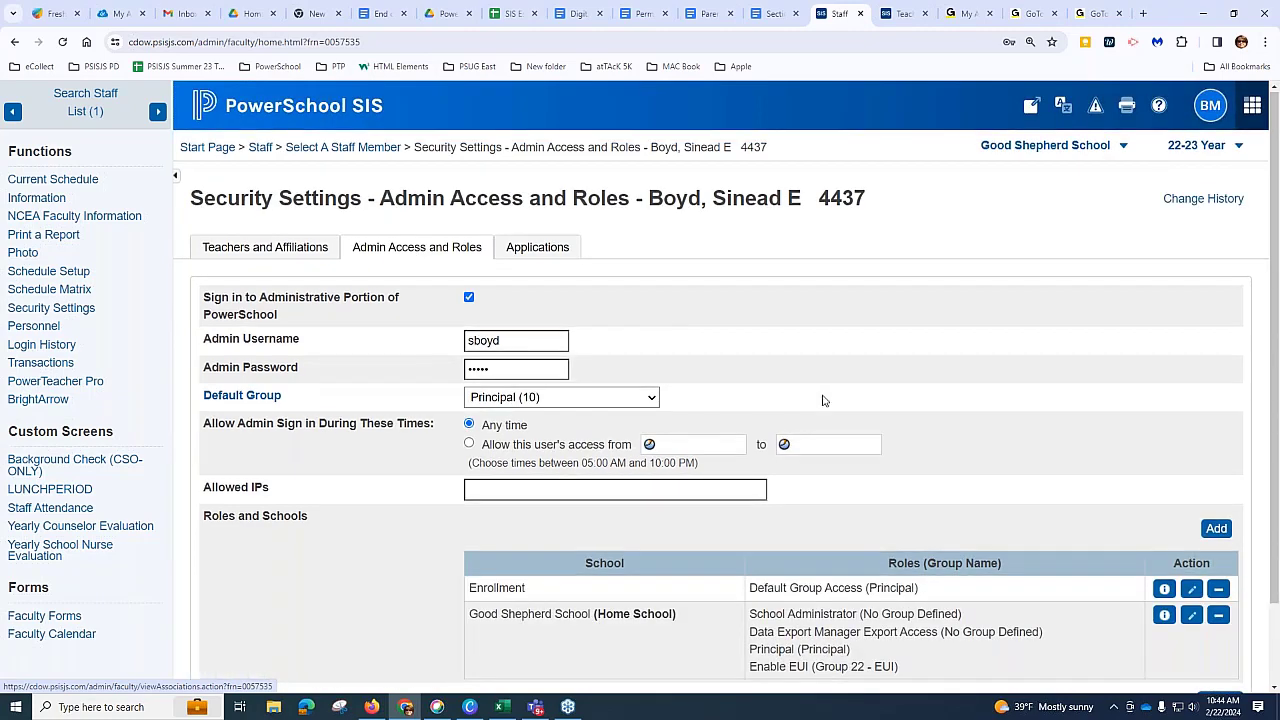
Step: Review the Good Shepherd School user access roles, pointing out the District Administrator and Enable EUI (Group 22 - EUI) entries, and accept them as they are
scroll(986, 486, down, 1)
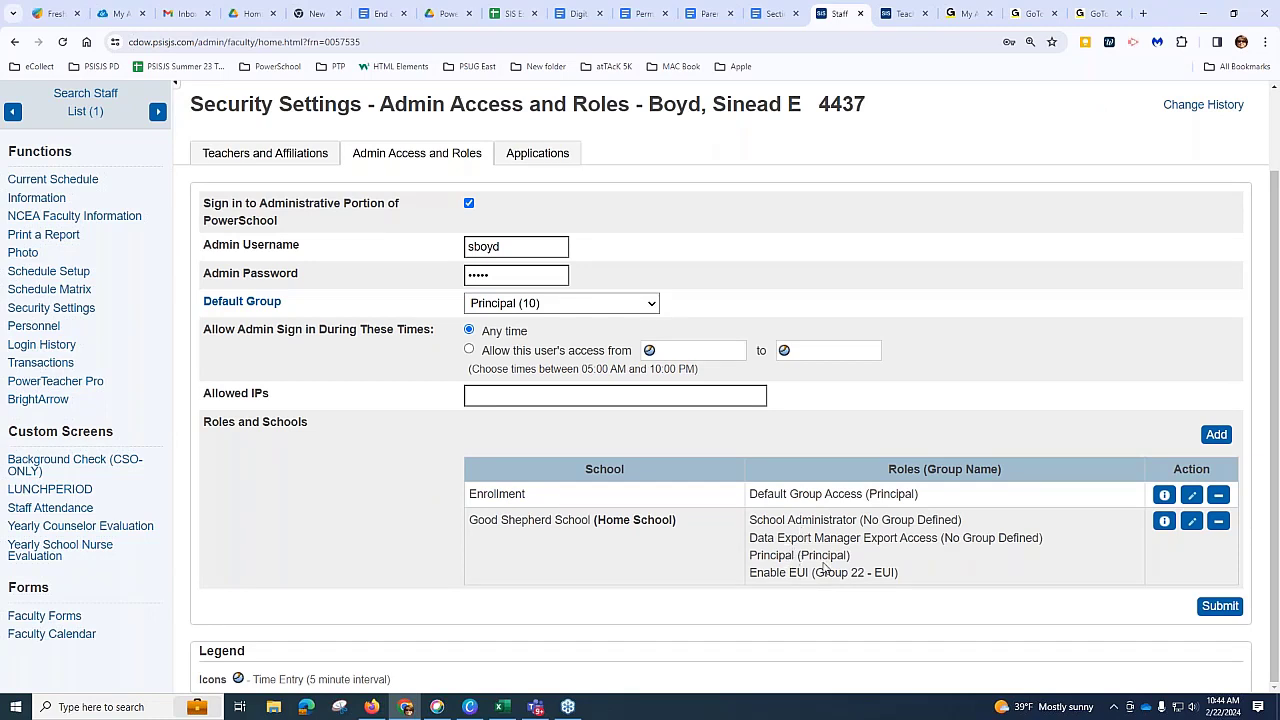
click(1191, 523)
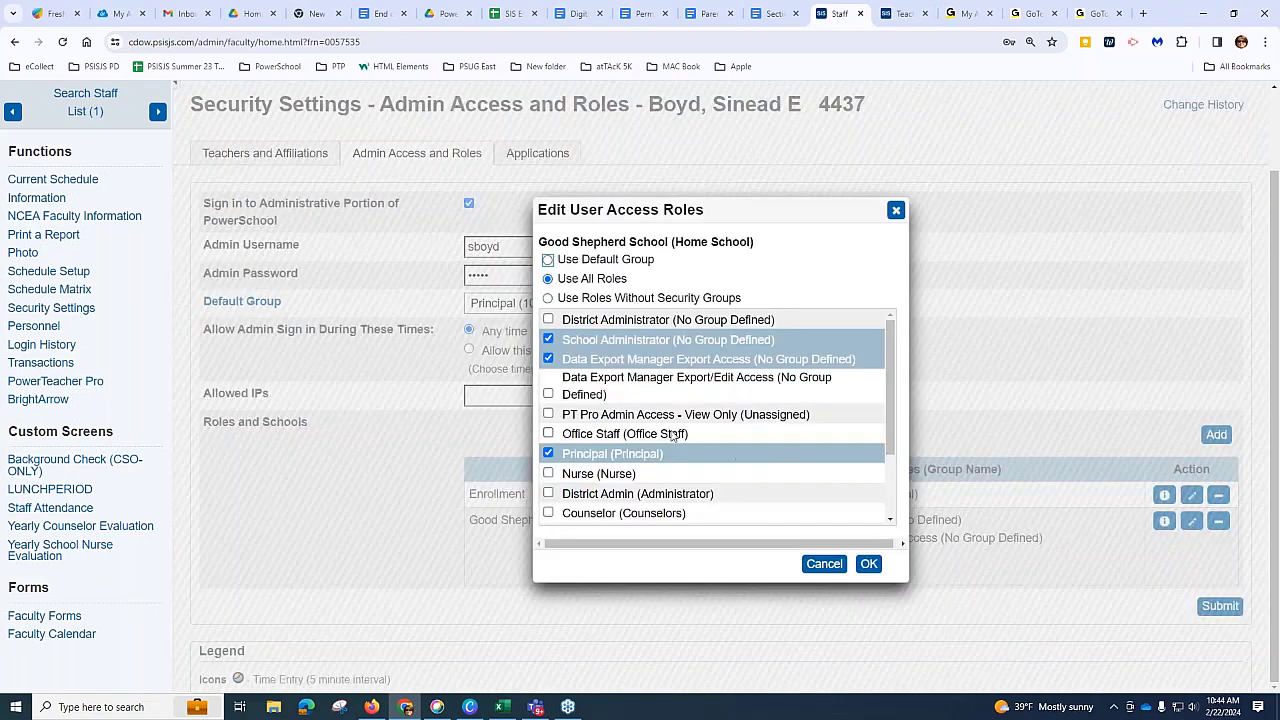
scroll(674, 437, down, 2)
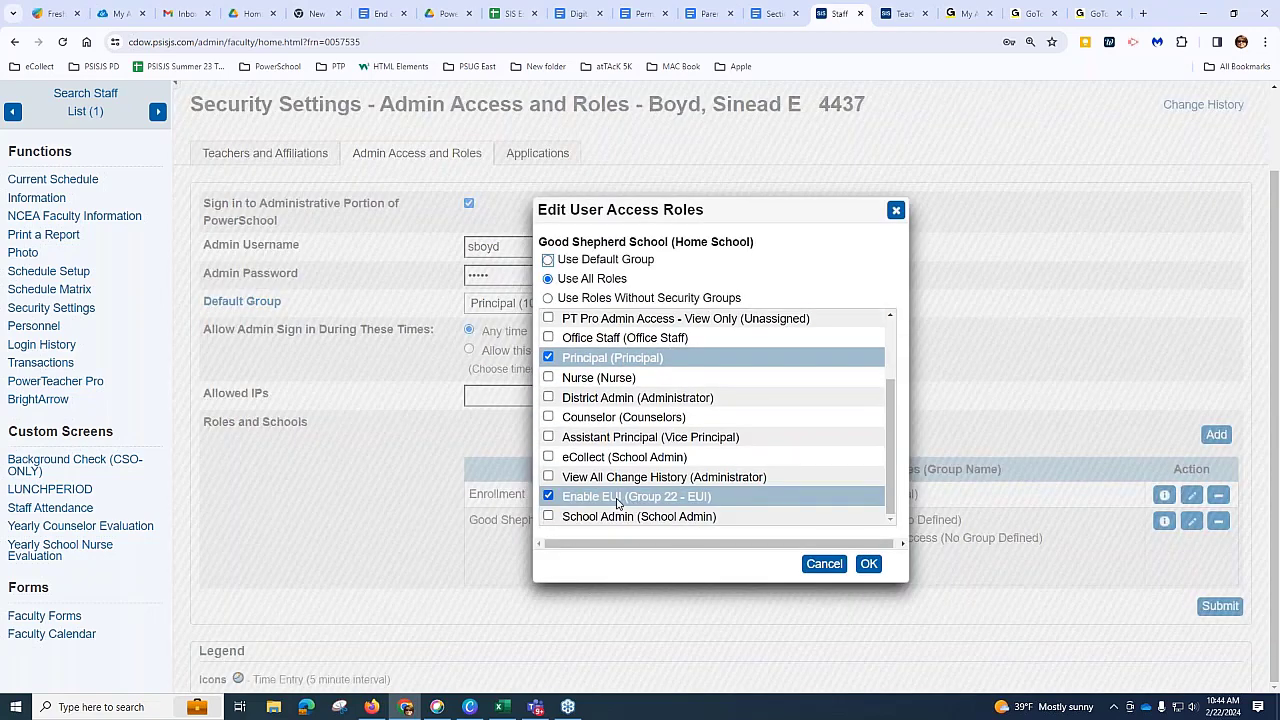
scroll(664, 500, up, 2)
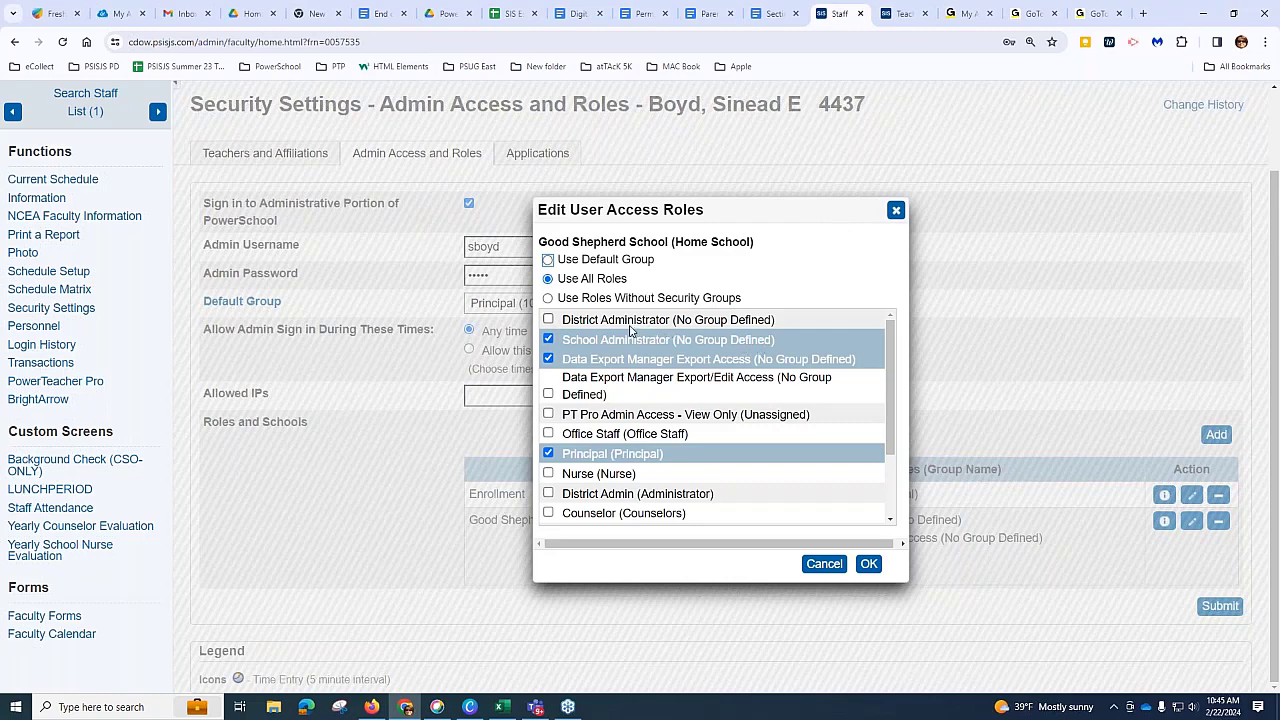
drag(672, 321, 772, 322)
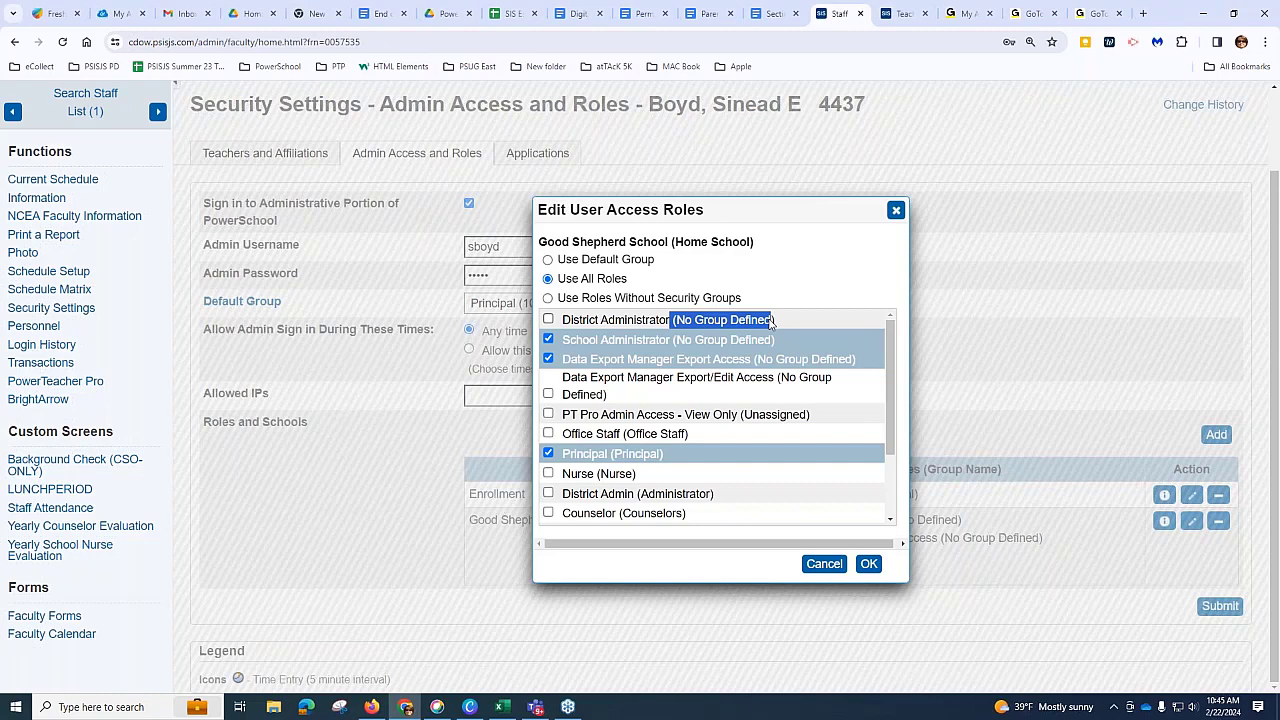
scroll(686, 438, down, 2)
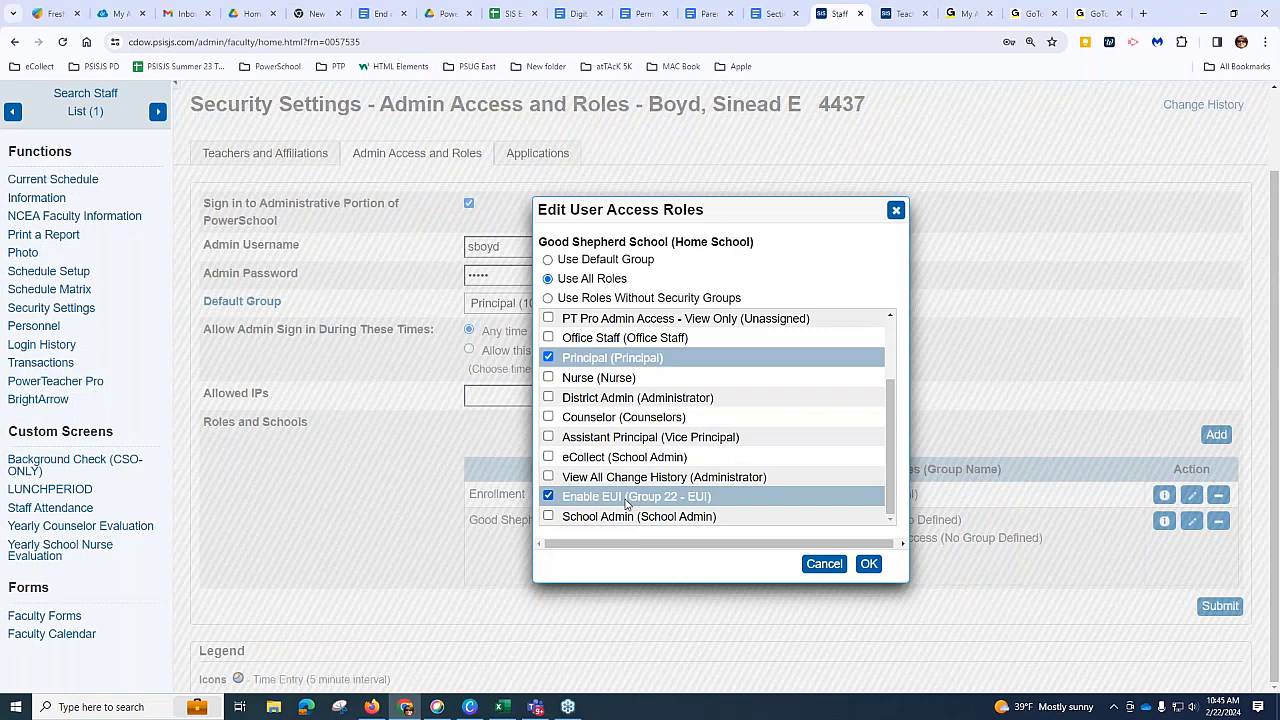
click(869, 563)
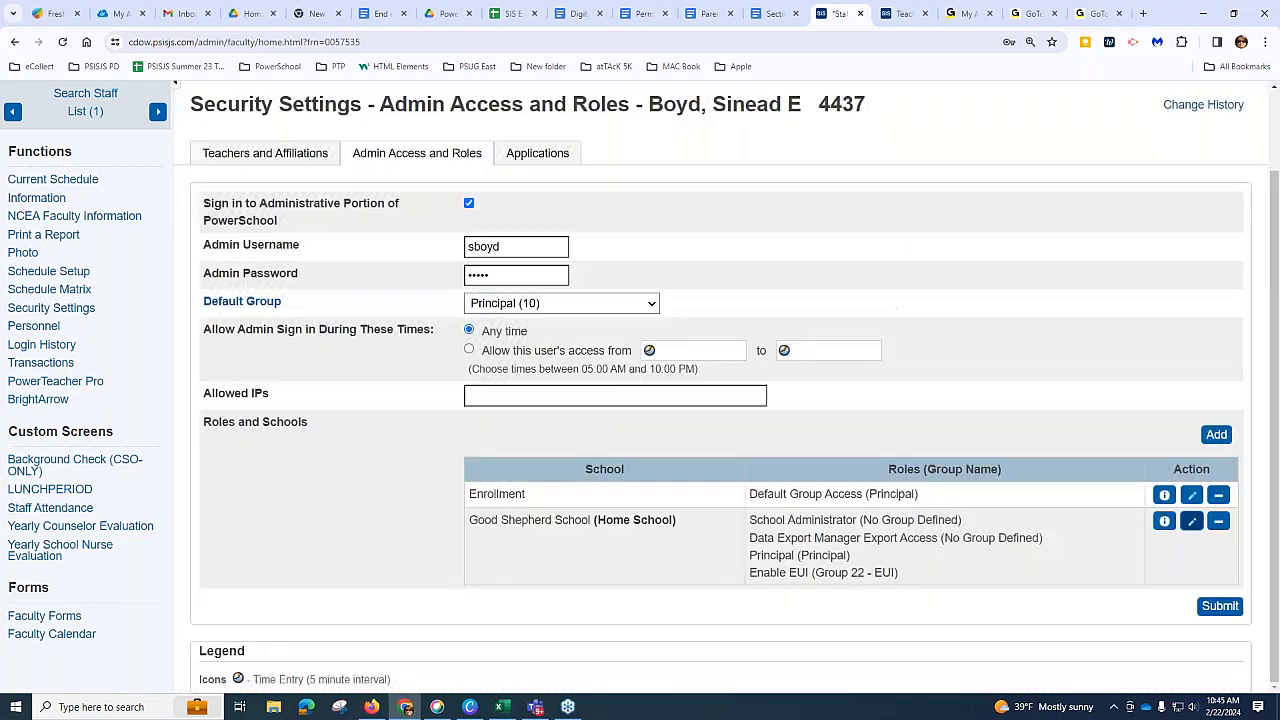
scroll(1035, 400, up, 1)
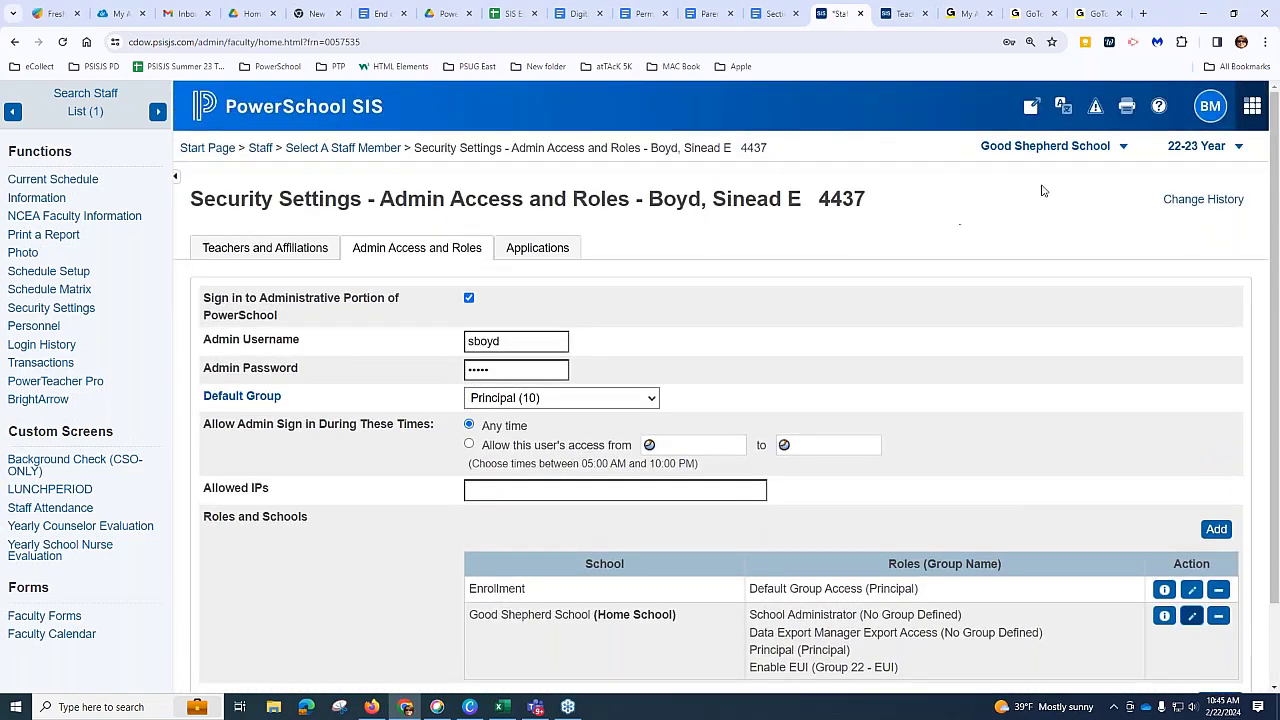
Step: Change the current school to Holy Rosary School (Closed) (HRS)
click(1123, 147)
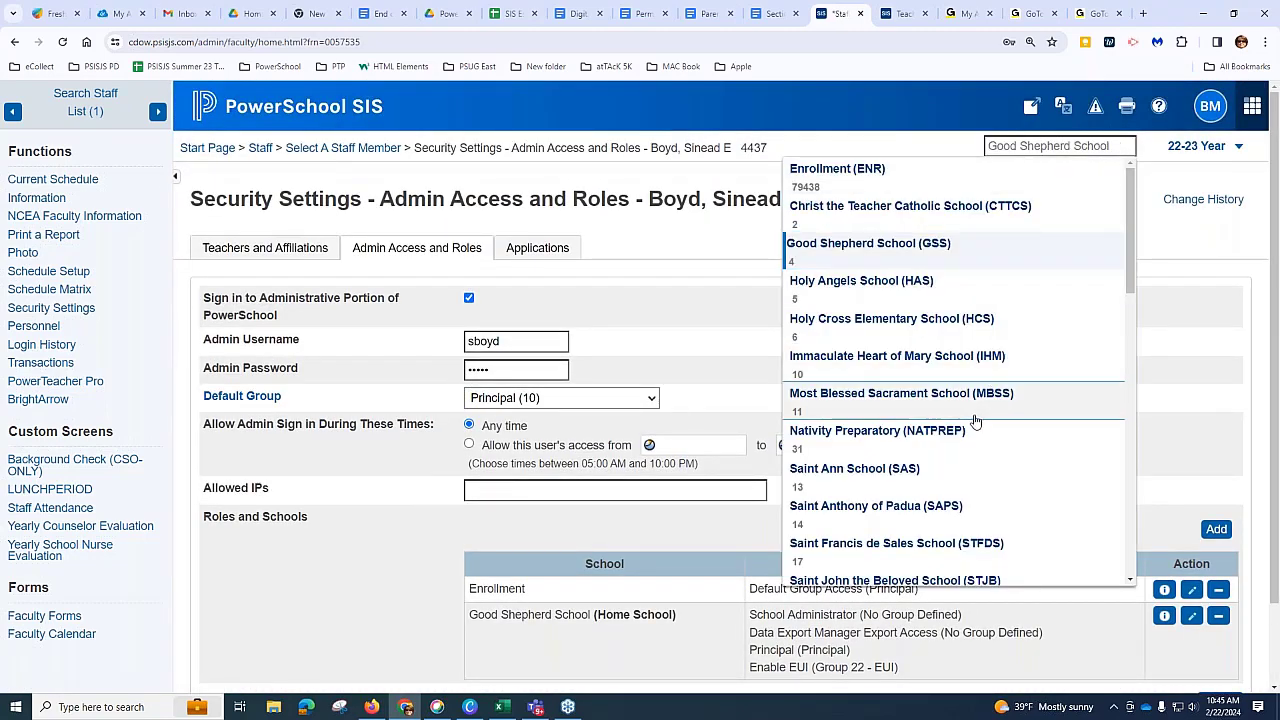
scroll(980, 410, down, 3)
scroll(983, 413, down, 2)
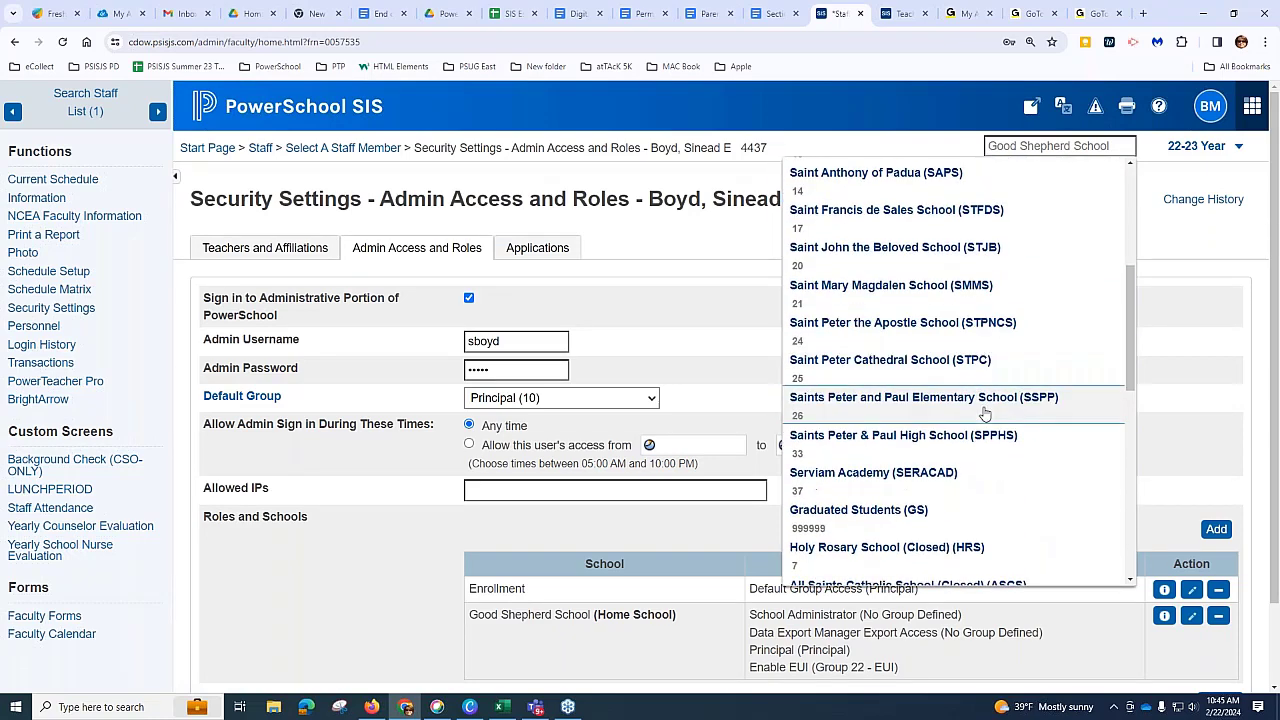
scroll(985, 414, down, 1)
click(884, 489)
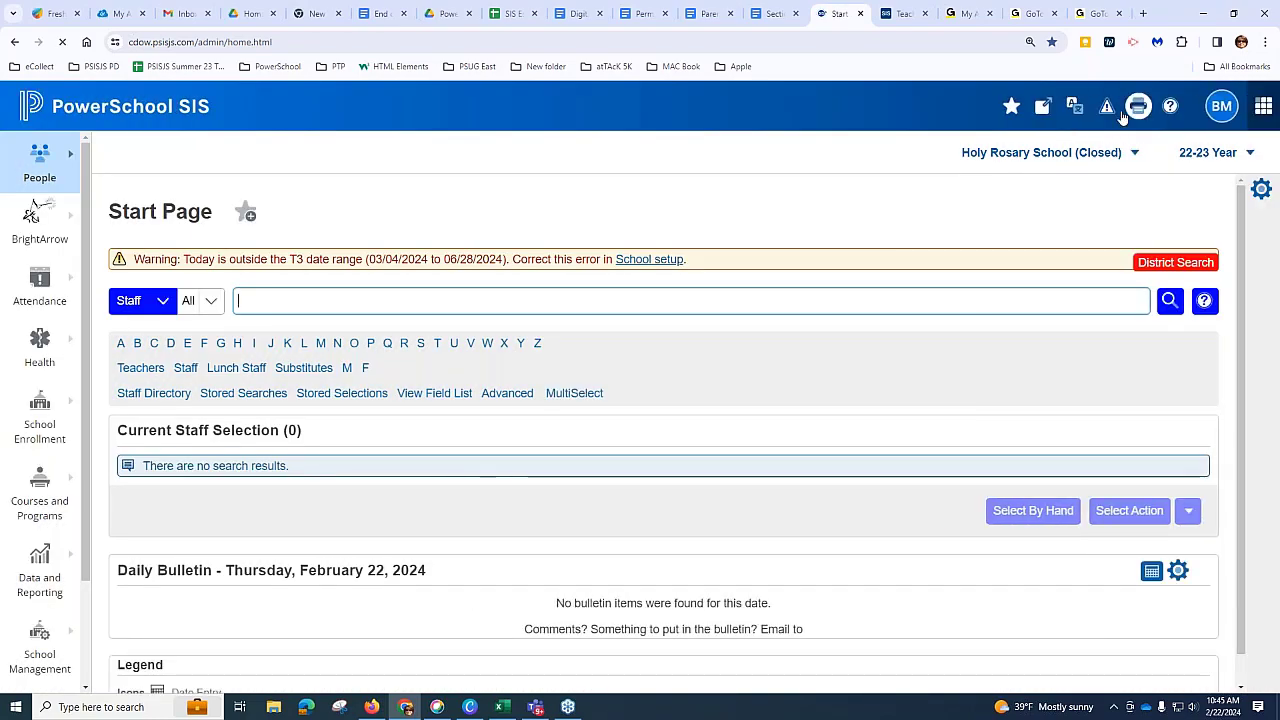
Step: Open the Object Reports page from the saved favorites, view it, and return to the start page
click(1011, 106)
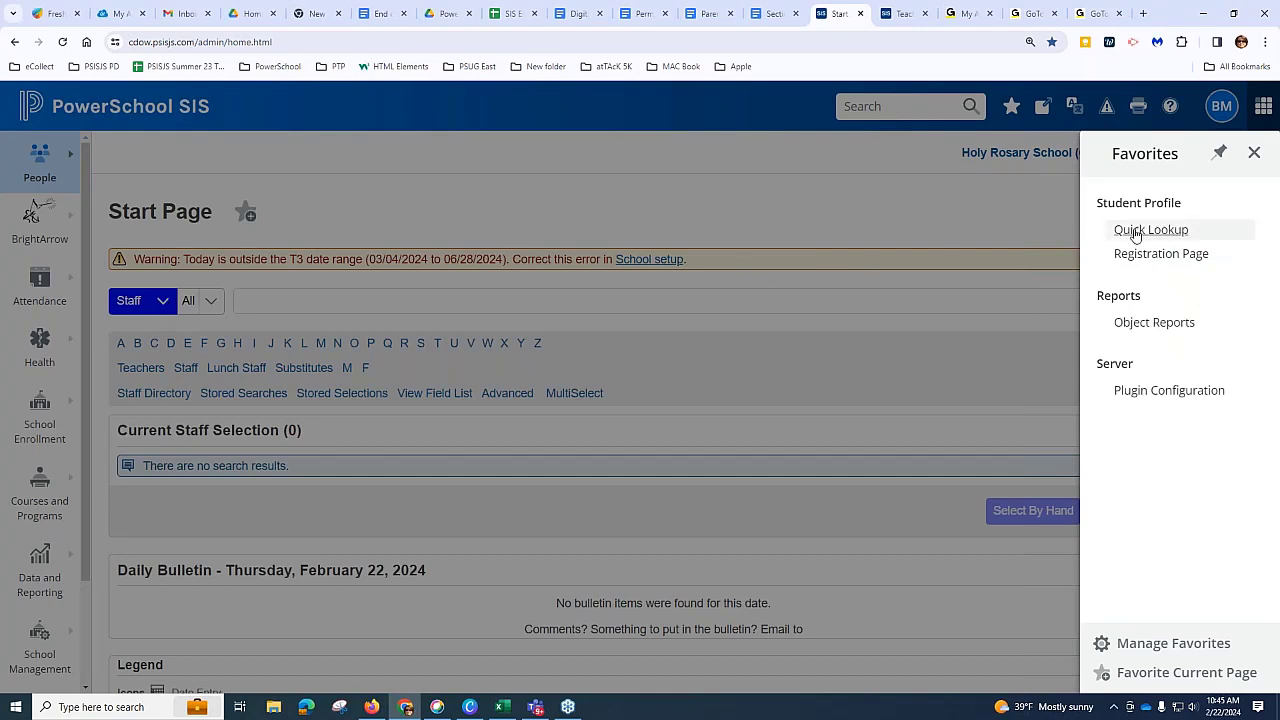
click(1151, 324)
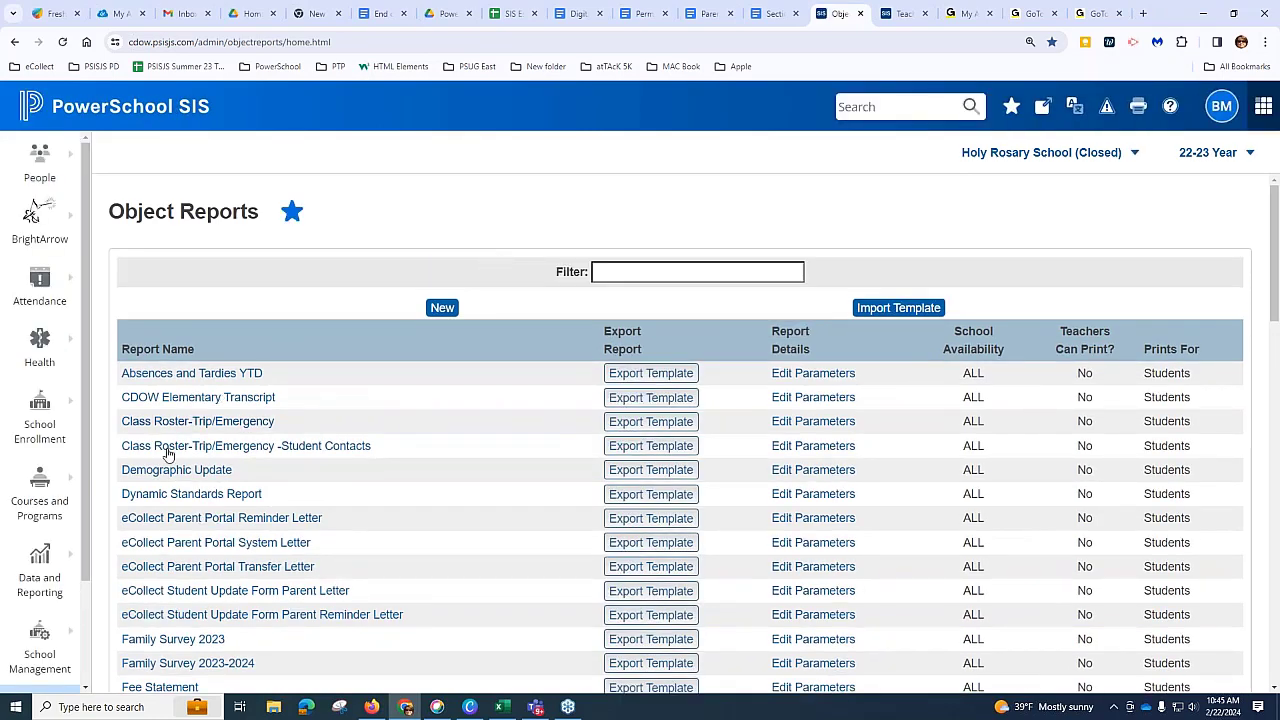
click(72, 569)
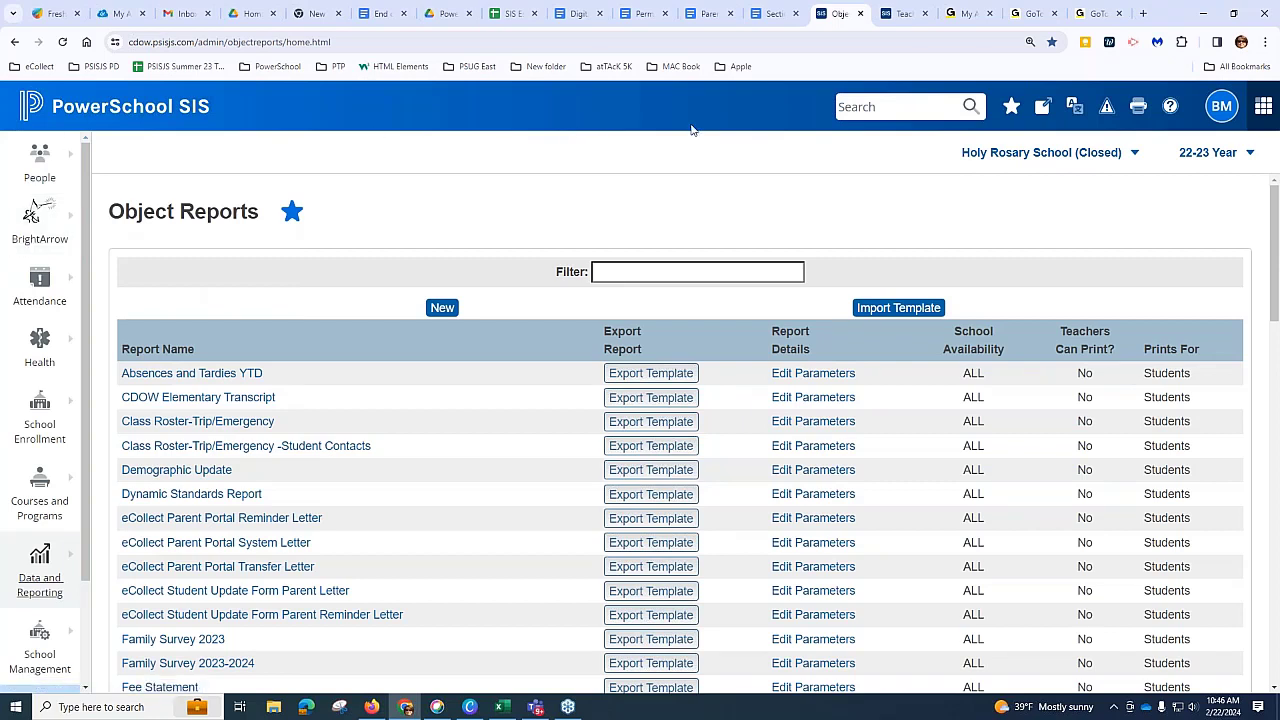
click(147, 110)
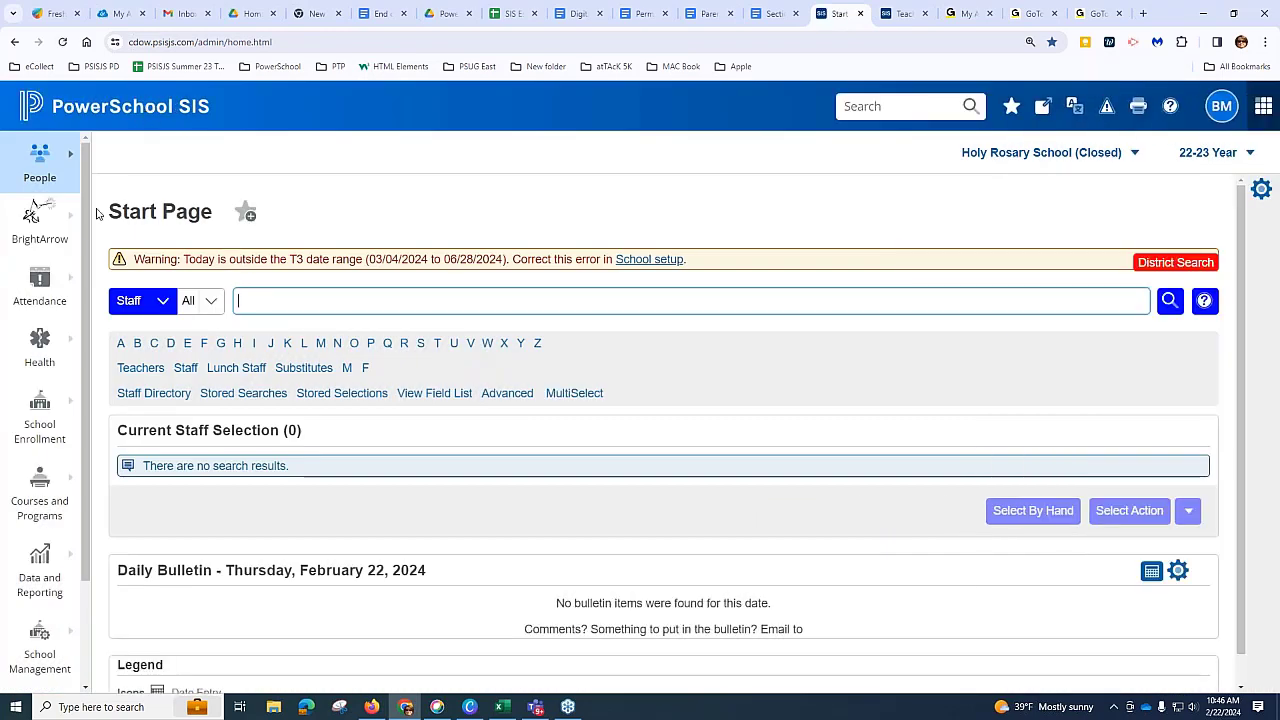
Step: Open the BrightArrow Home page and add it to the favorites under the BrightArrow (default) category
mouse_move(74, 214)
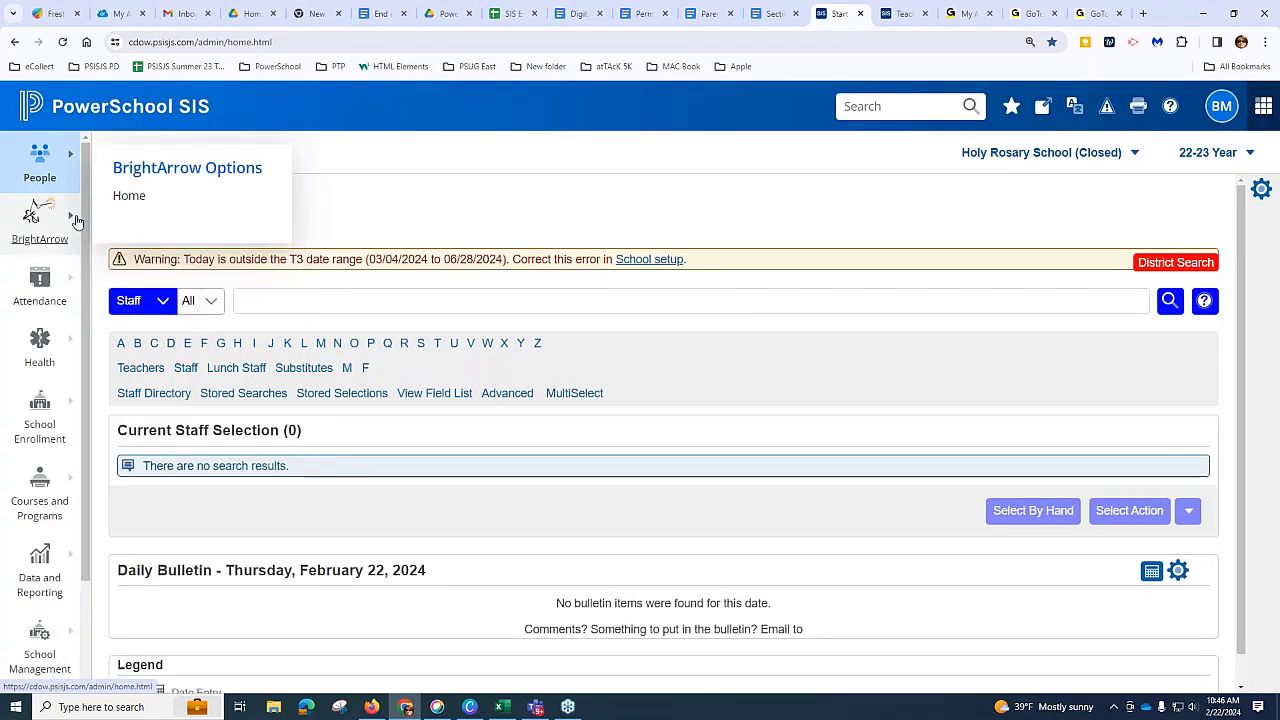
click(157, 196)
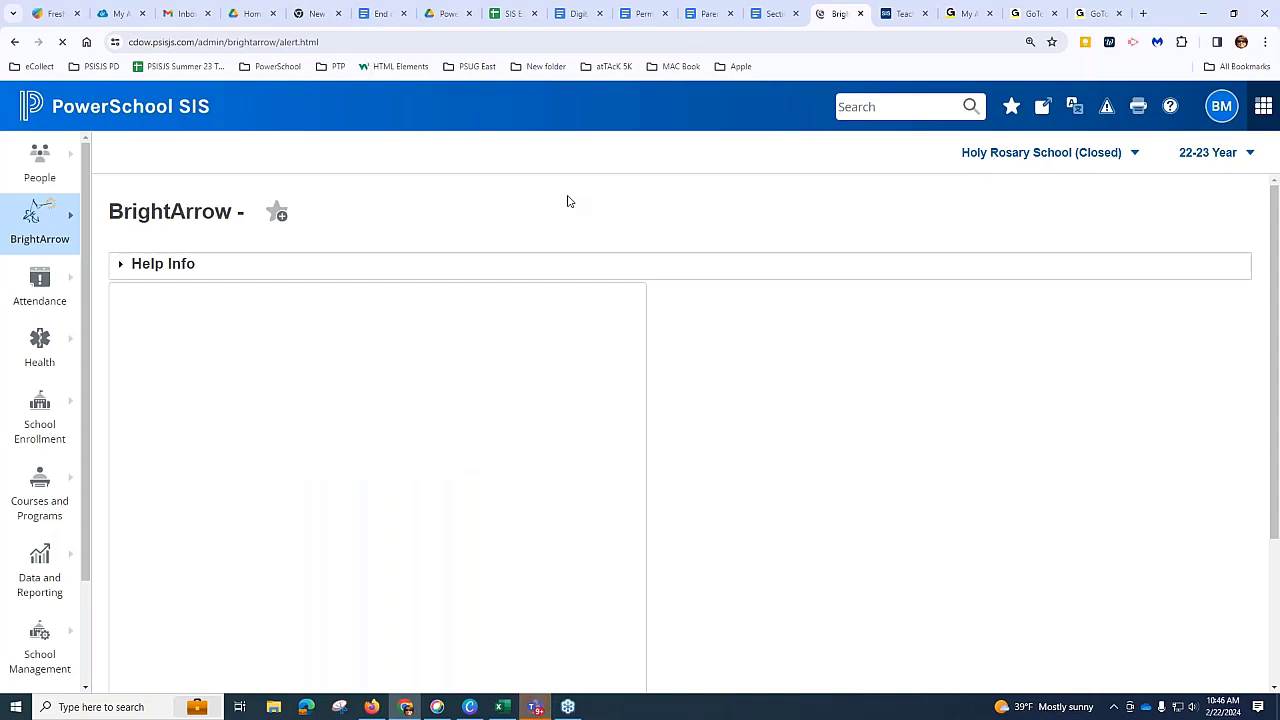
click(277, 213)
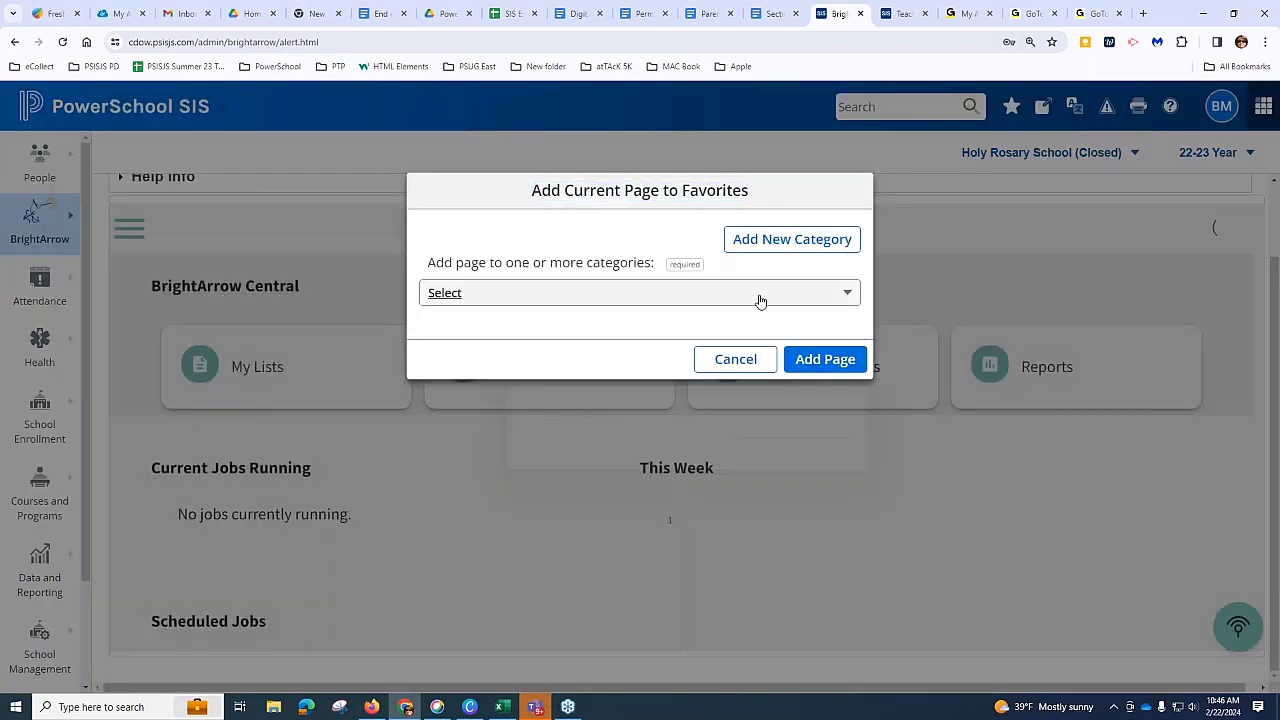
click(793, 296)
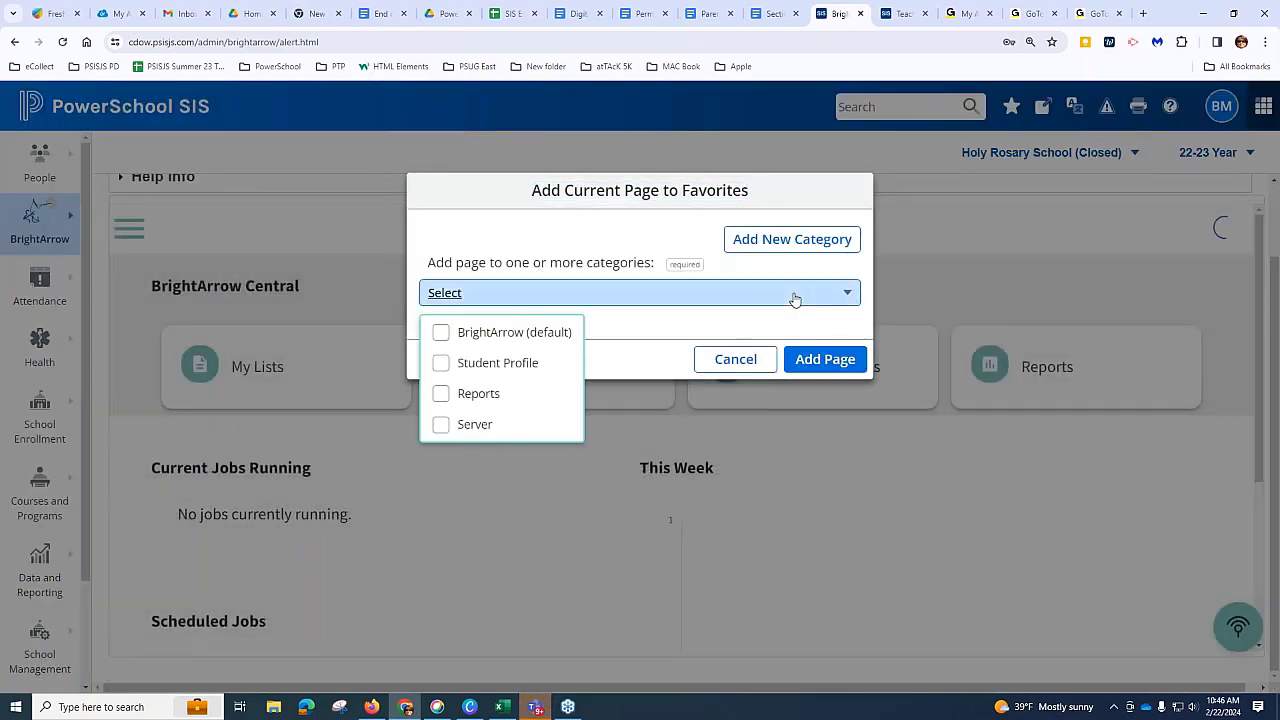
click(439, 336)
click(823, 362)
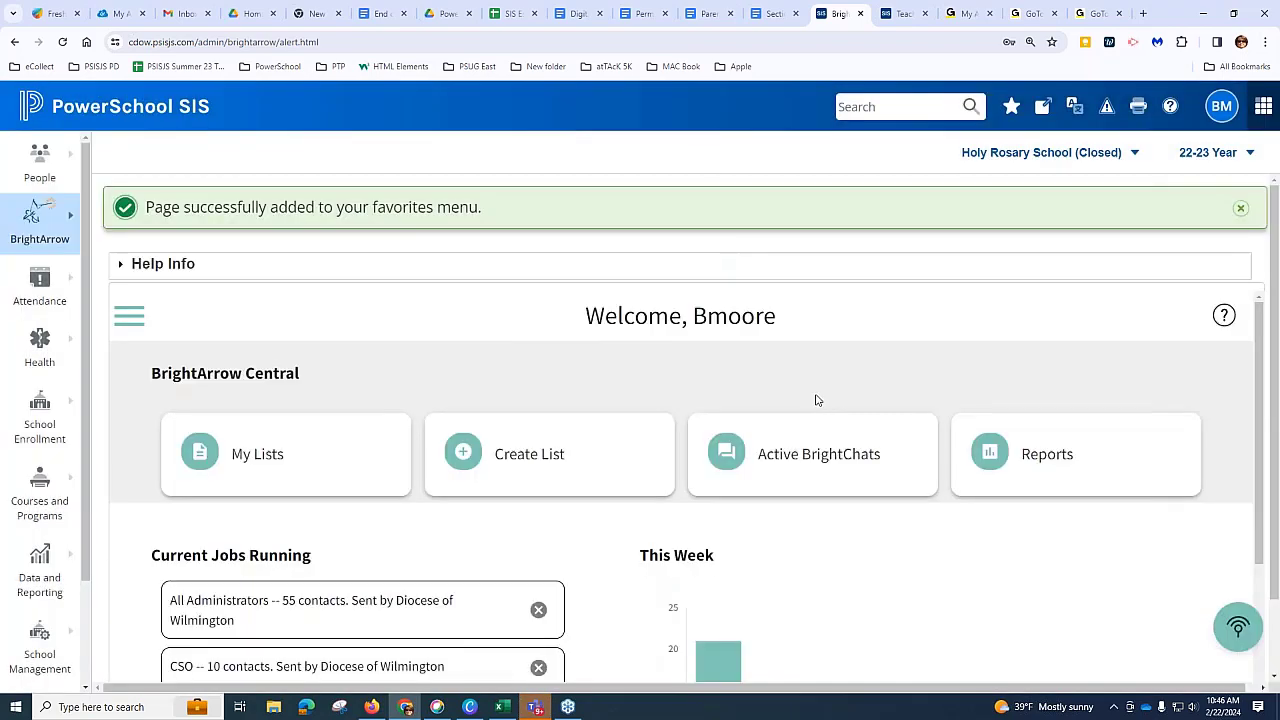
Step: Return to the start page and open the BrightArrow Home page from the favorites
click(40, 160)
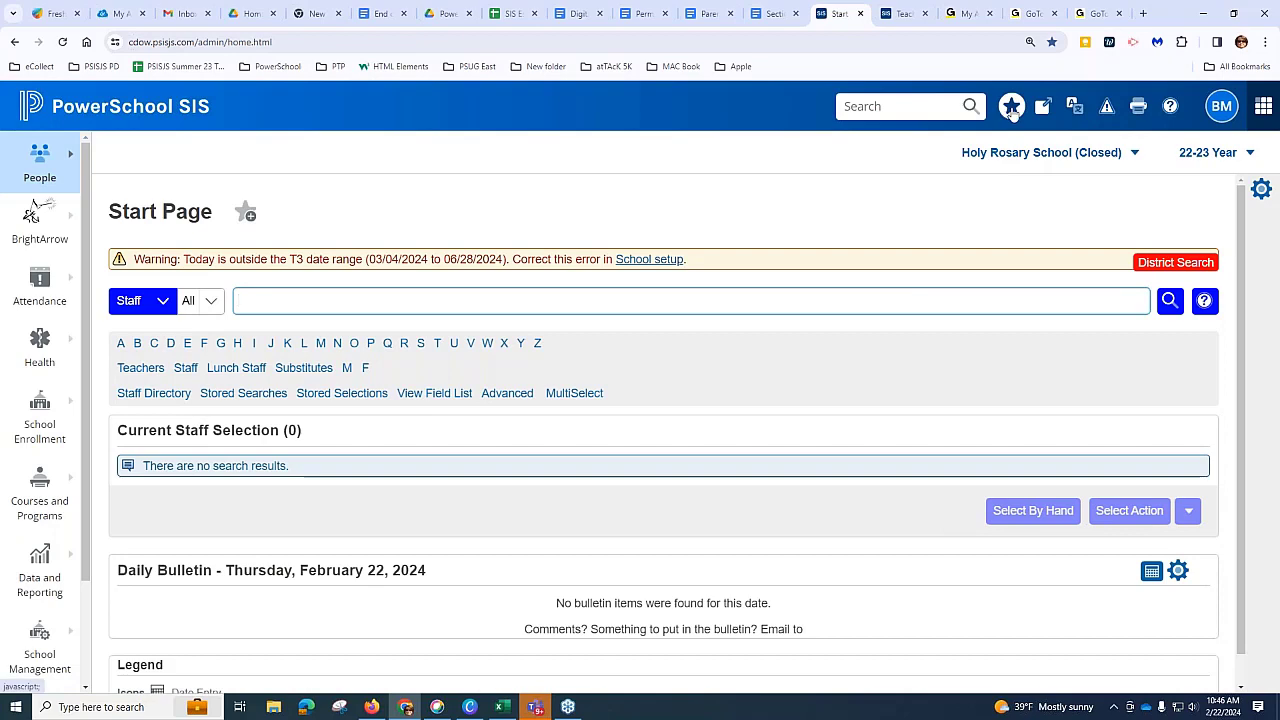
click(1012, 108)
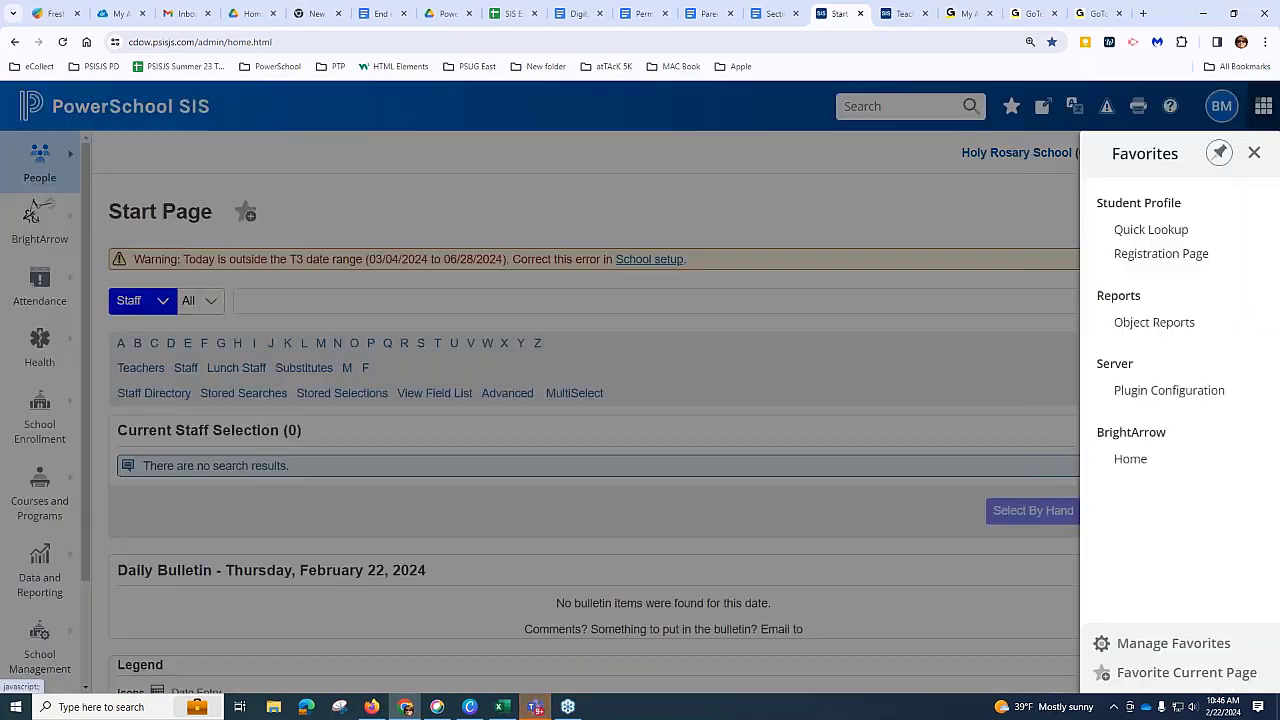
click(1131, 460)
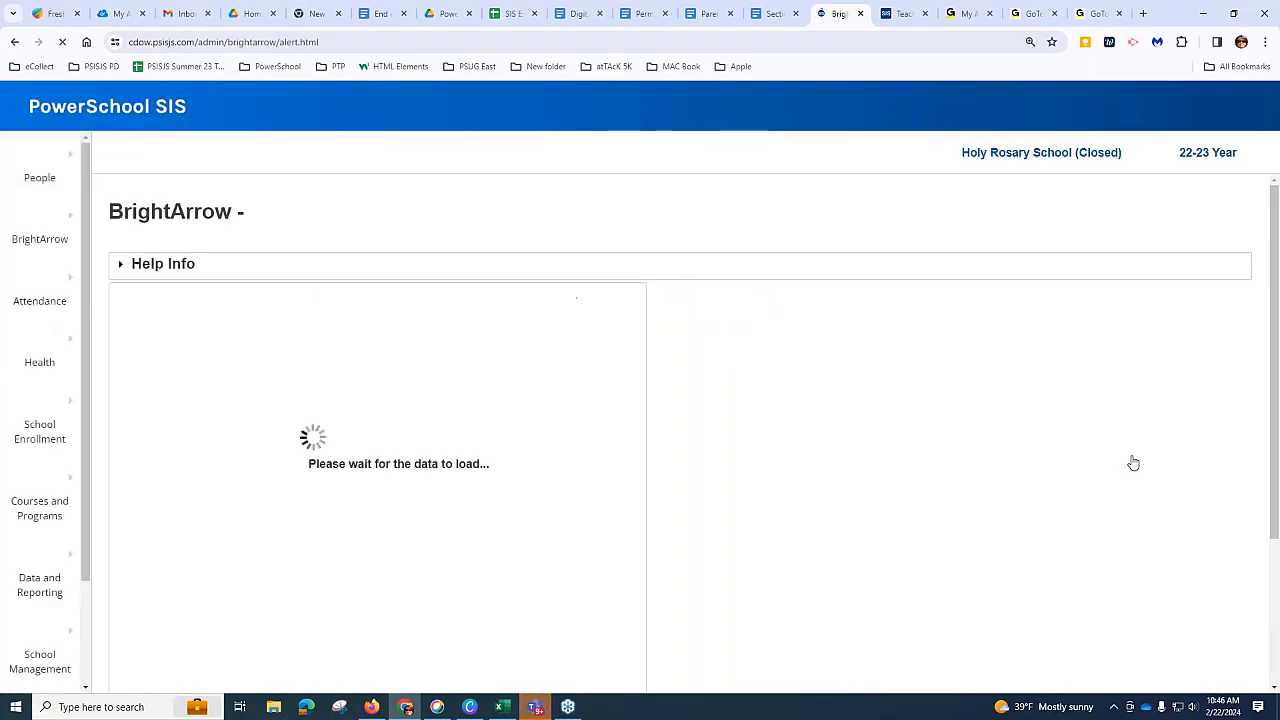